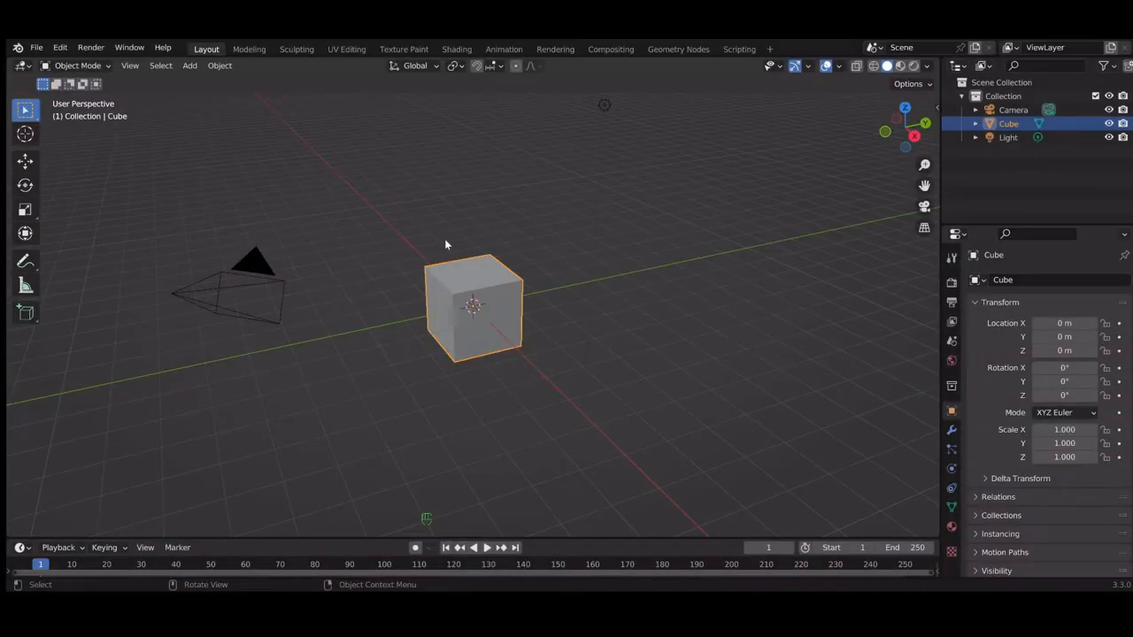
# Delete the default cube and enable the Sapling Tree Gen add-on in the preferences, finding it with the search word "tree"
pyautogui.press('Delete')
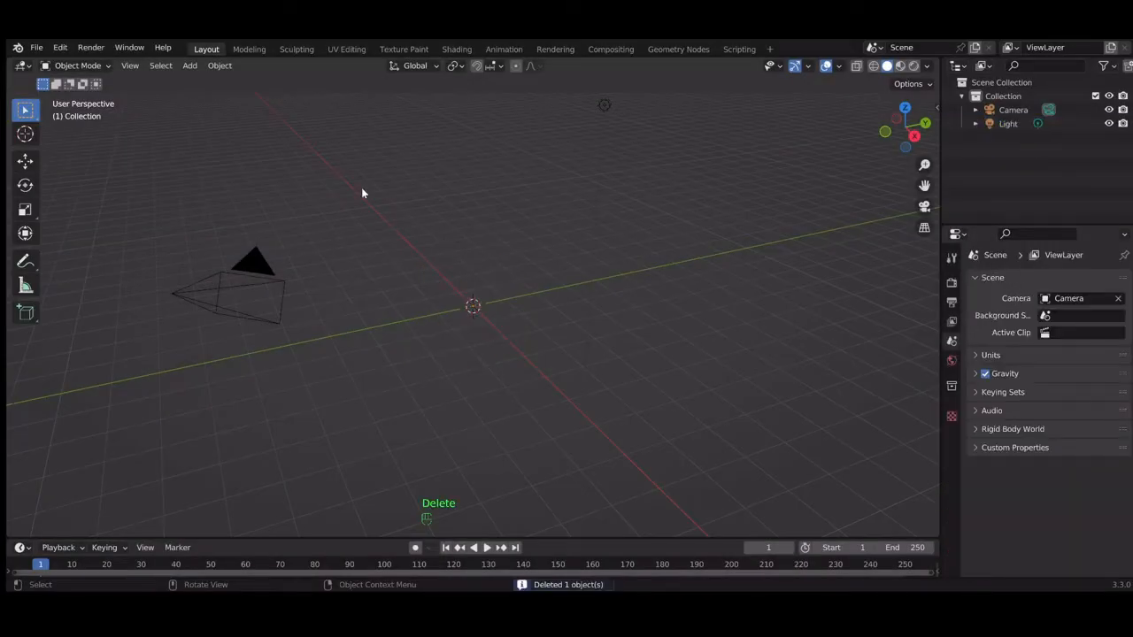
pyautogui.click(64, 49)
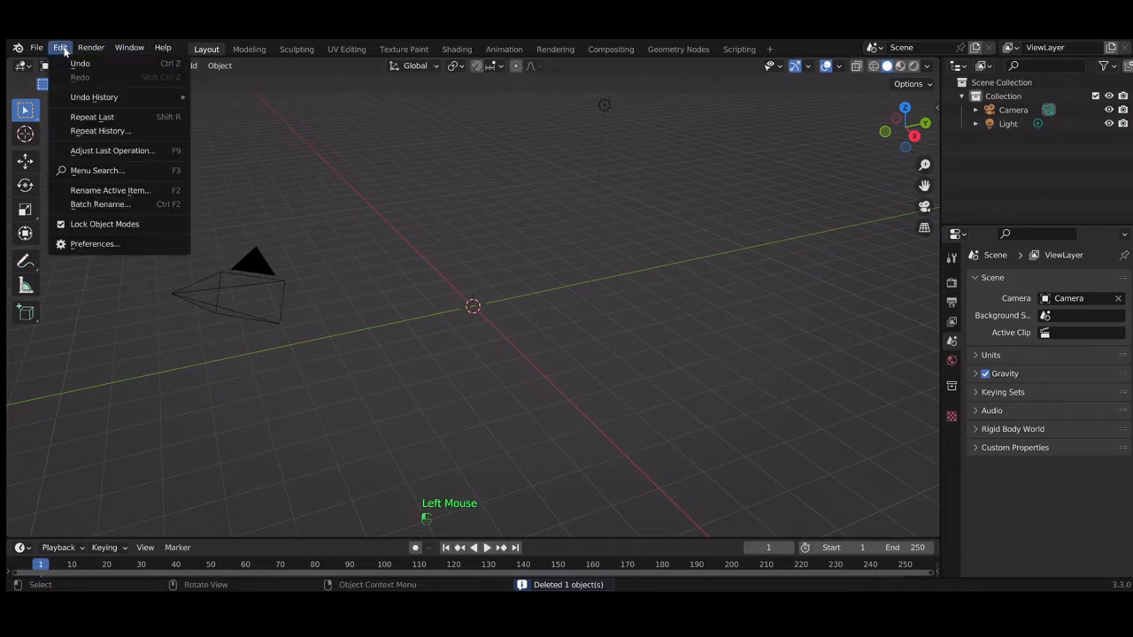
pyautogui.click(138, 246)
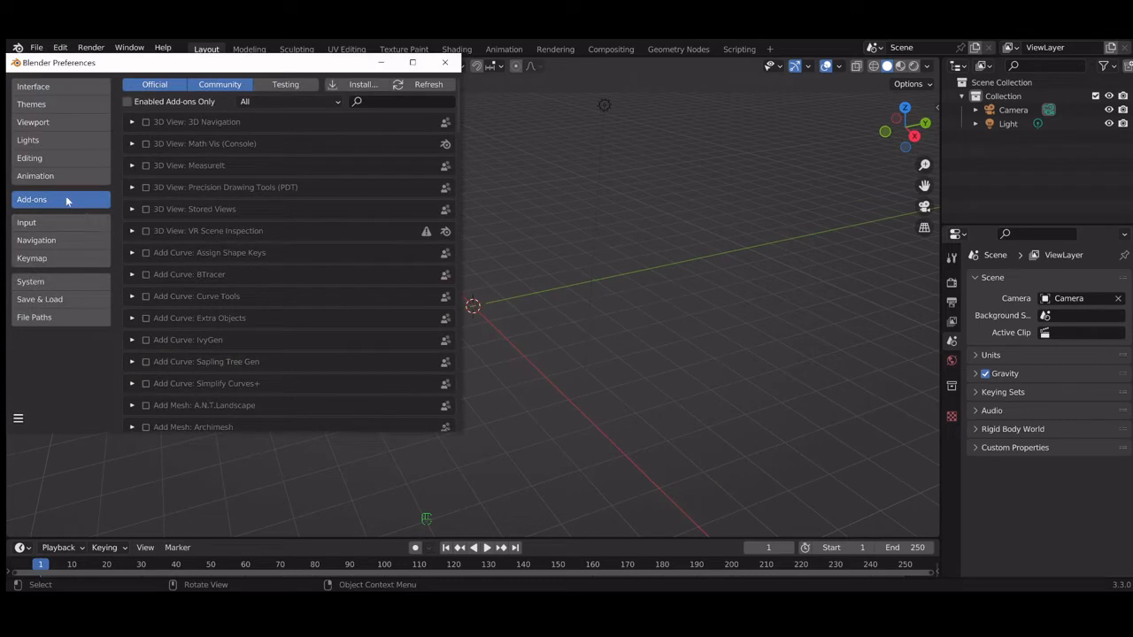
pyautogui.click(375, 105)
pyautogui.write('tree')
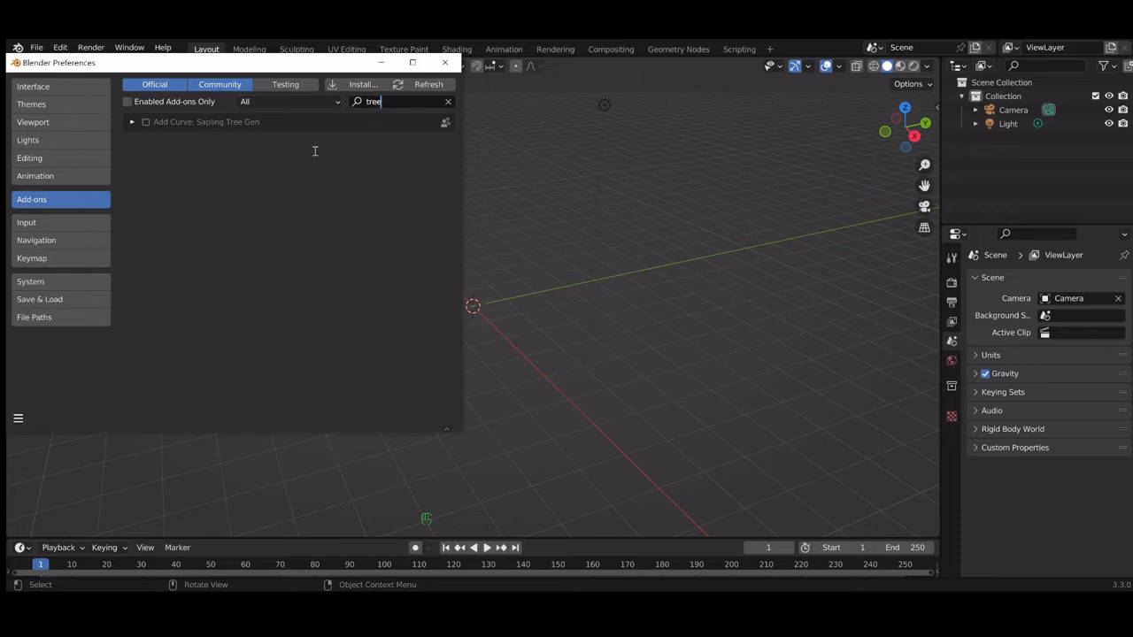
pyautogui.press('Return')
pyautogui.click(146, 123)
pyautogui.click(444, 62)
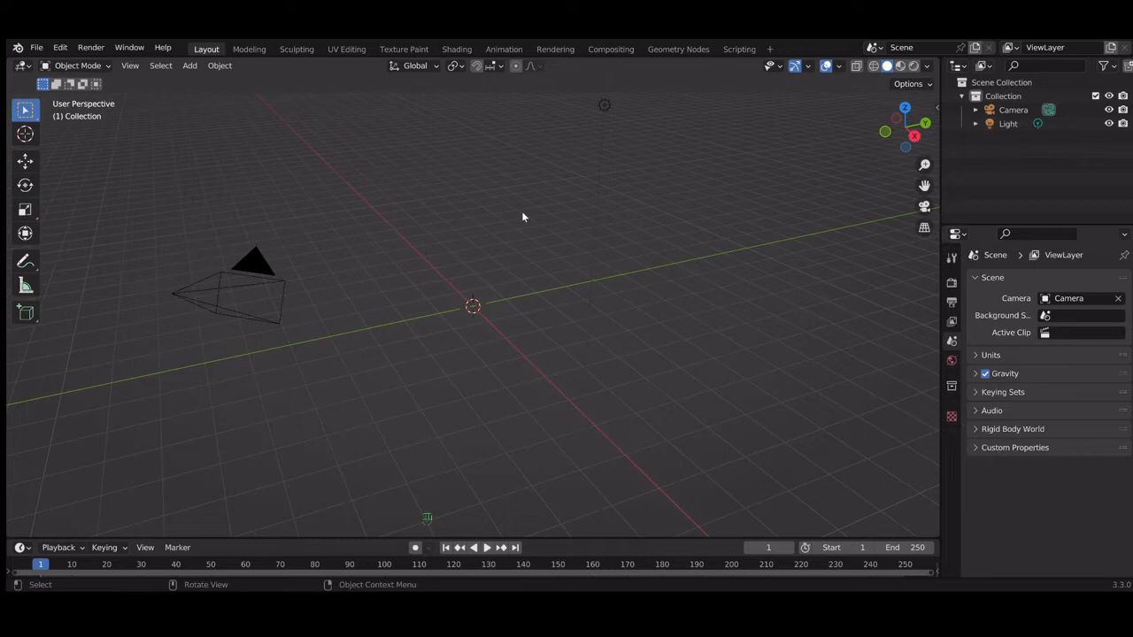
# Add a Sapling Tree Gen tree at the world origin and expand its generation settings
pyautogui.hotkey('shift', 'a')
pyautogui.moveTo(512, 229)
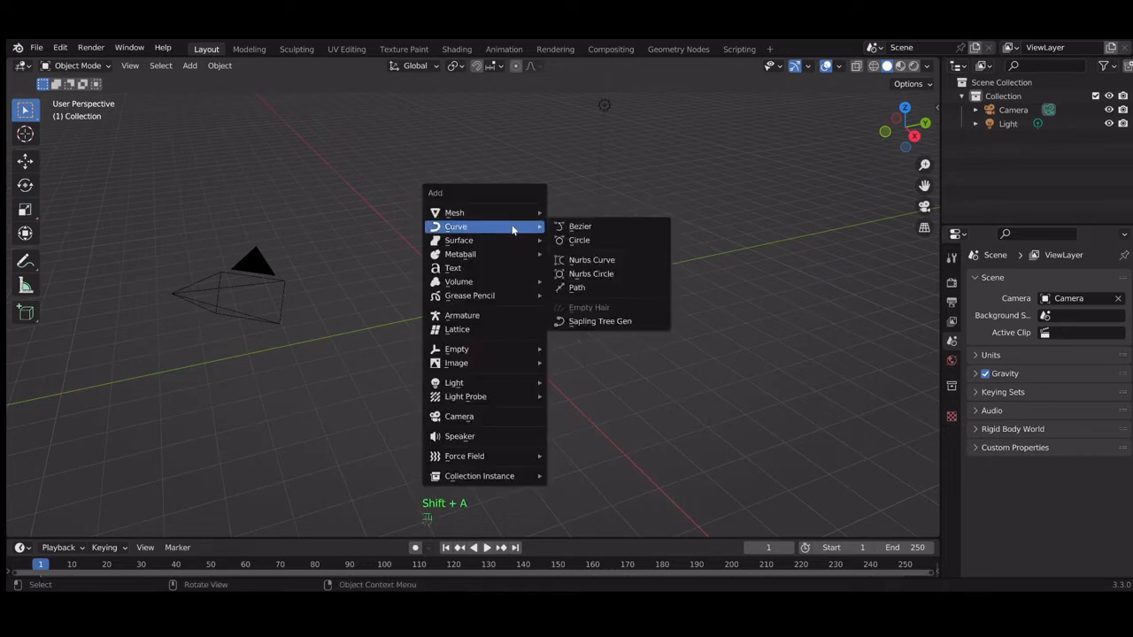
pyautogui.click(616, 321)
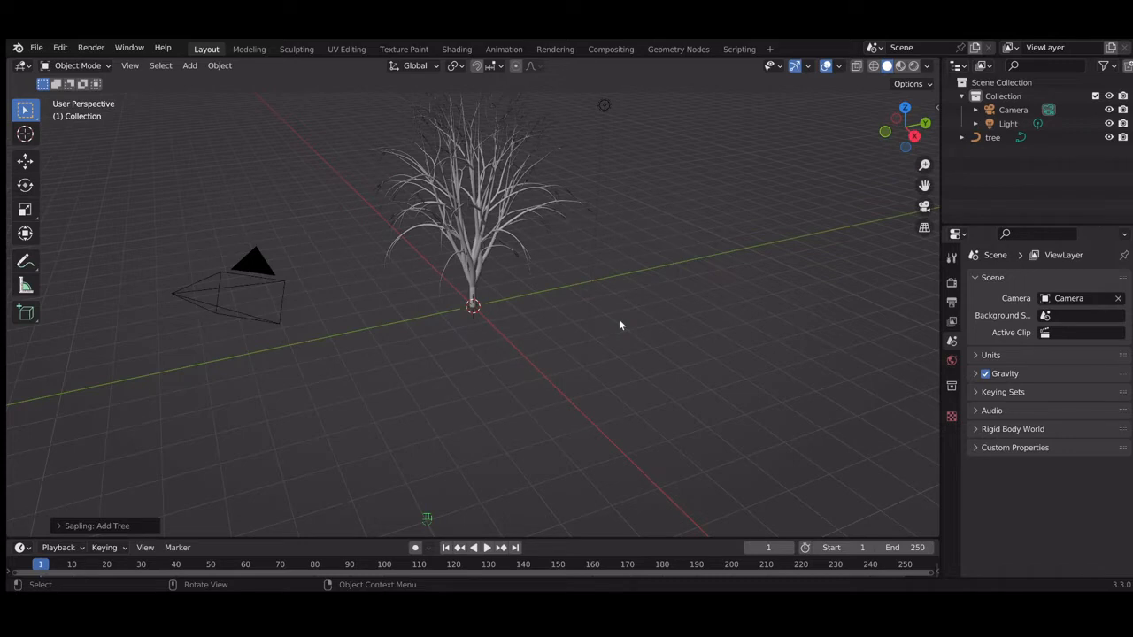
pyautogui.press('KP_1')
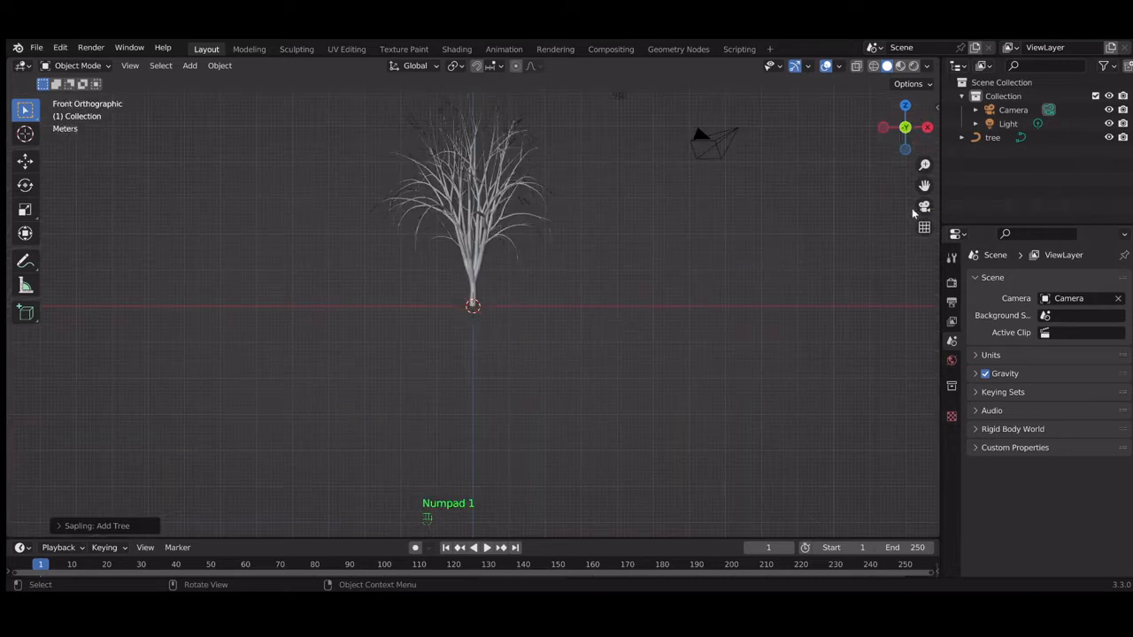
pyautogui.moveTo(924, 186); pyautogui.dragTo(924, 320)
pyautogui.scroll(3, 591, 292)
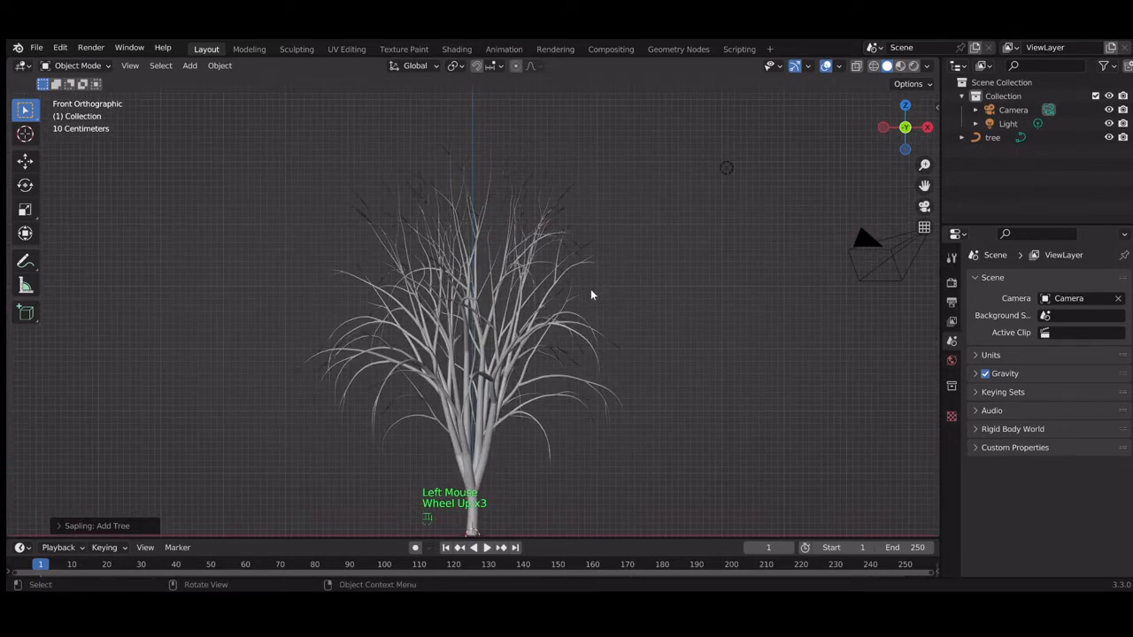
pyautogui.scroll(-1, 591, 292)
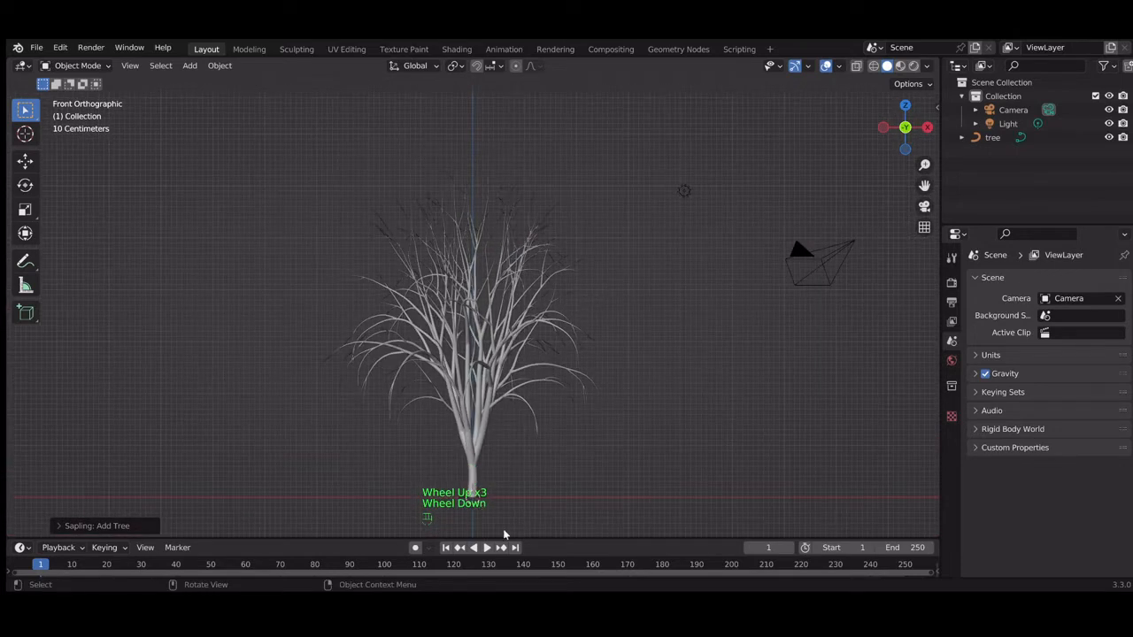
pyautogui.click(84, 528)
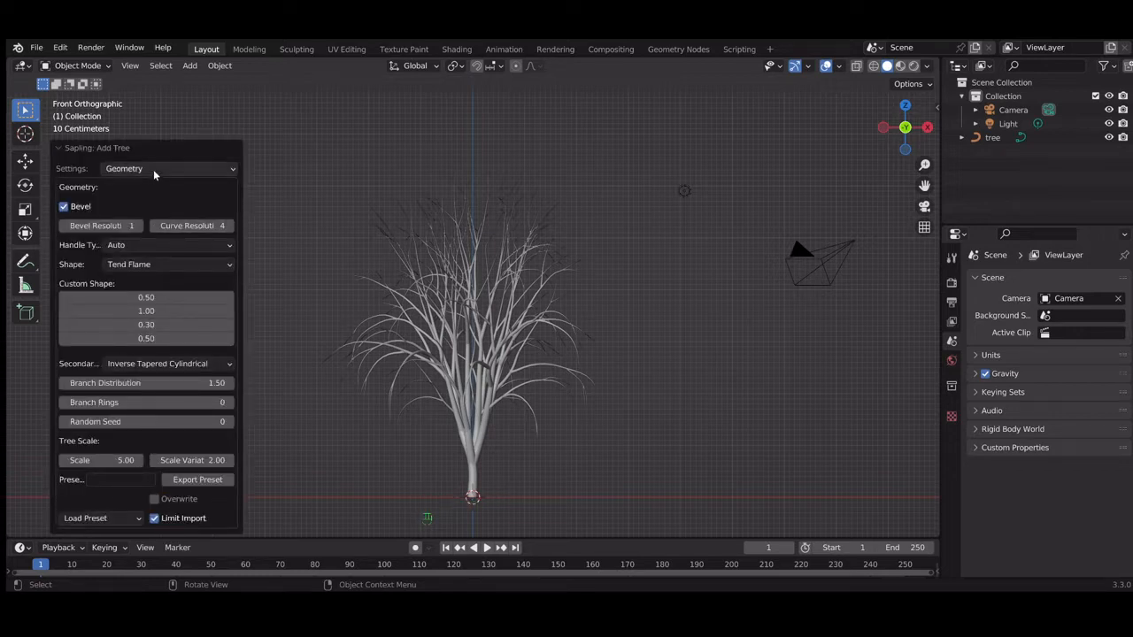
# Try the Spherical, Conical and Tapered Cylindrical shapes on the tree and return its shape to Tend Flame
pyautogui.click(151, 265)
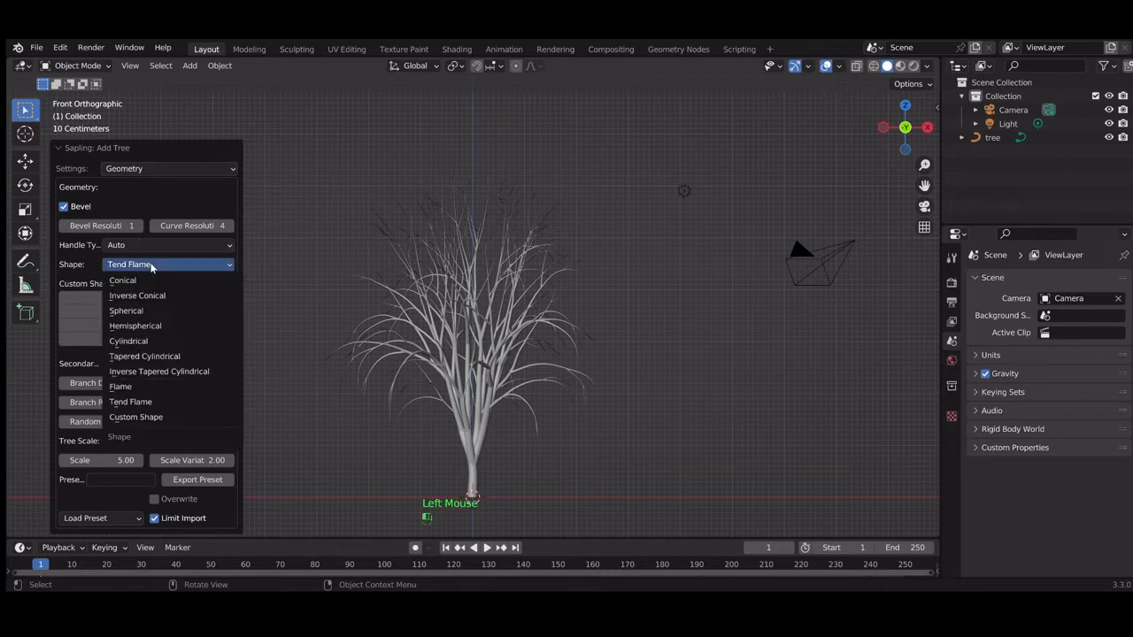
pyautogui.click(153, 311)
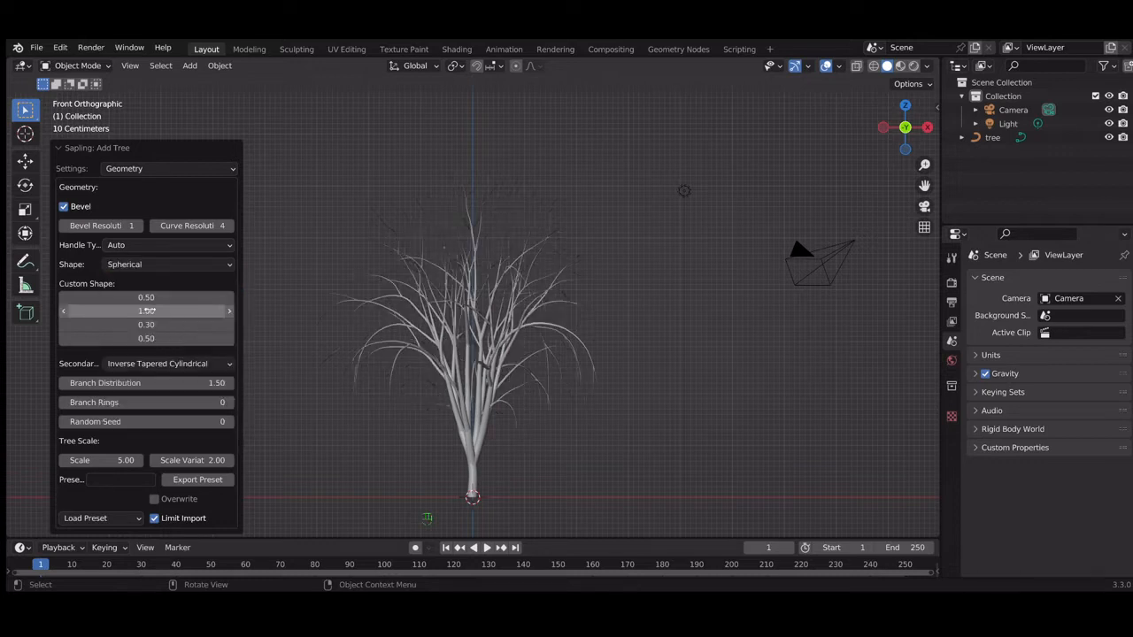
pyautogui.click(142, 267)
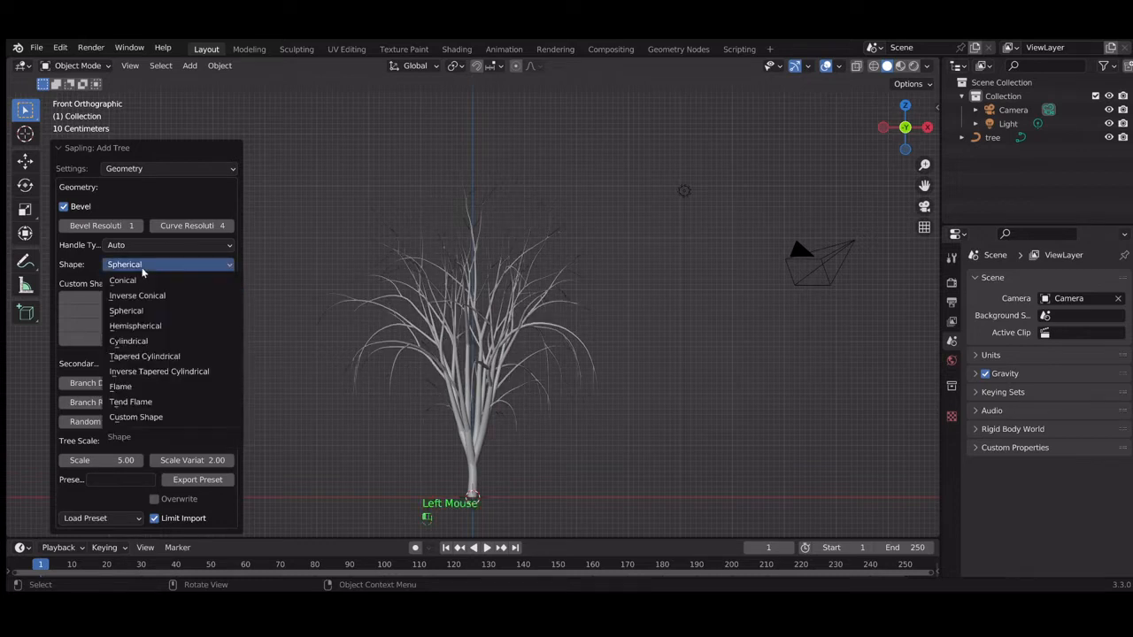
pyautogui.click(142, 280)
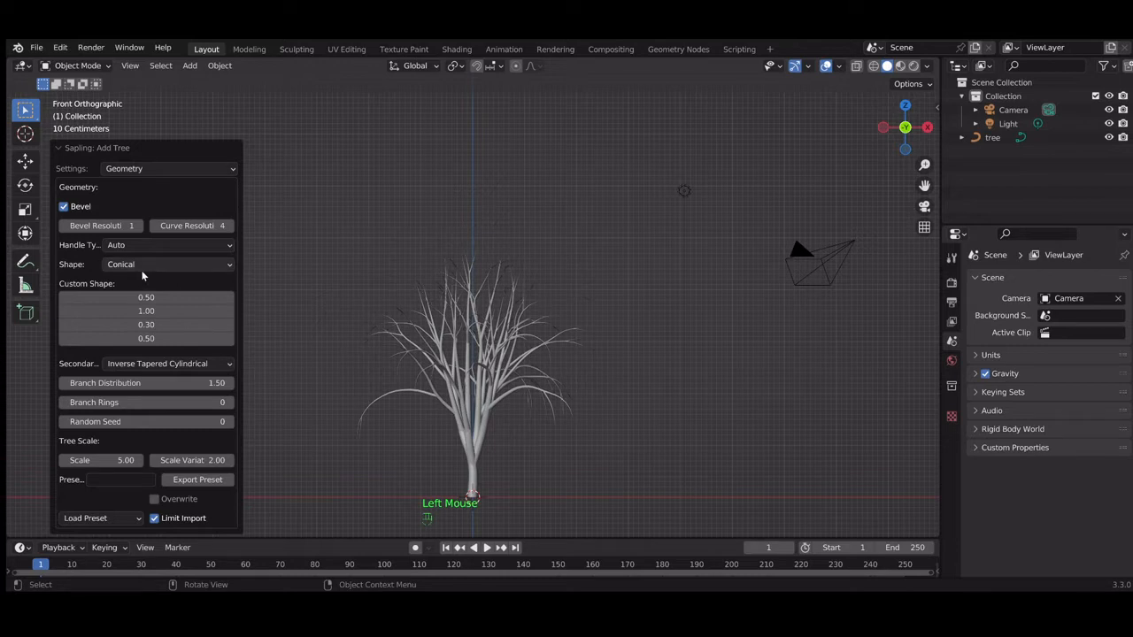
pyautogui.click(139, 244)
pyautogui.click(137, 265)
pyautogui.click(137, 264)
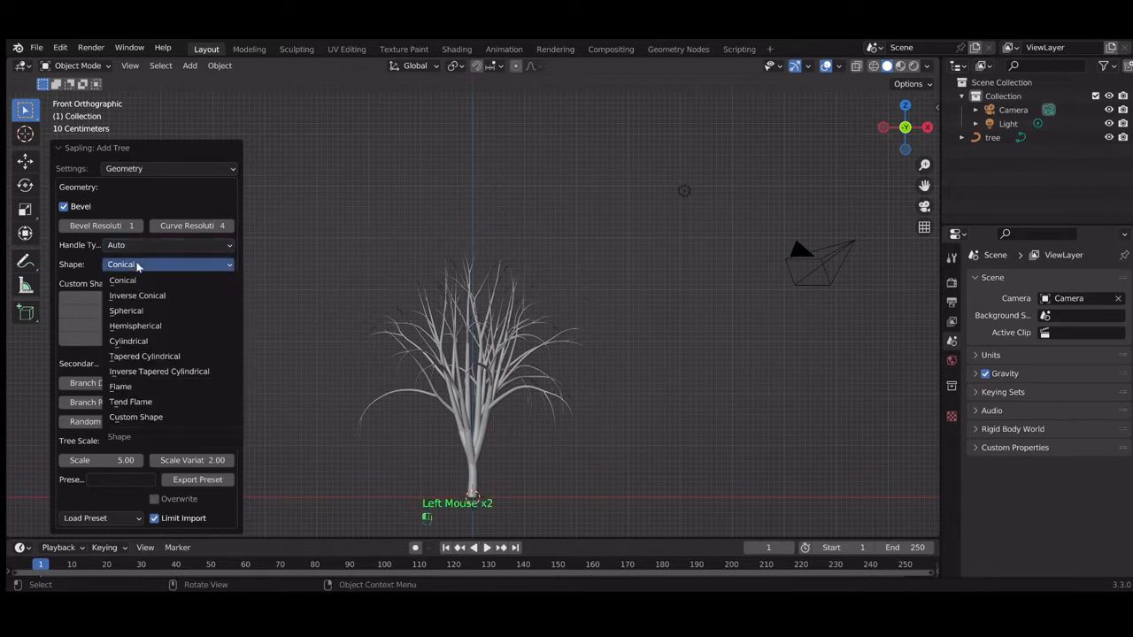
pyautogui.click(145, 356)
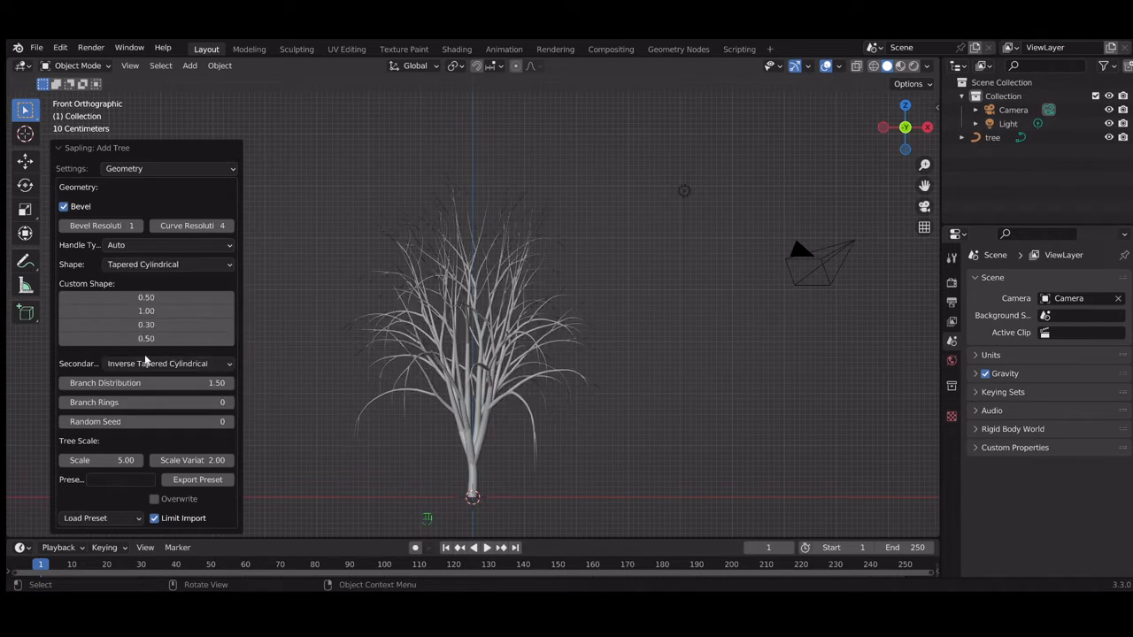
pyautogui.click(157, 265)
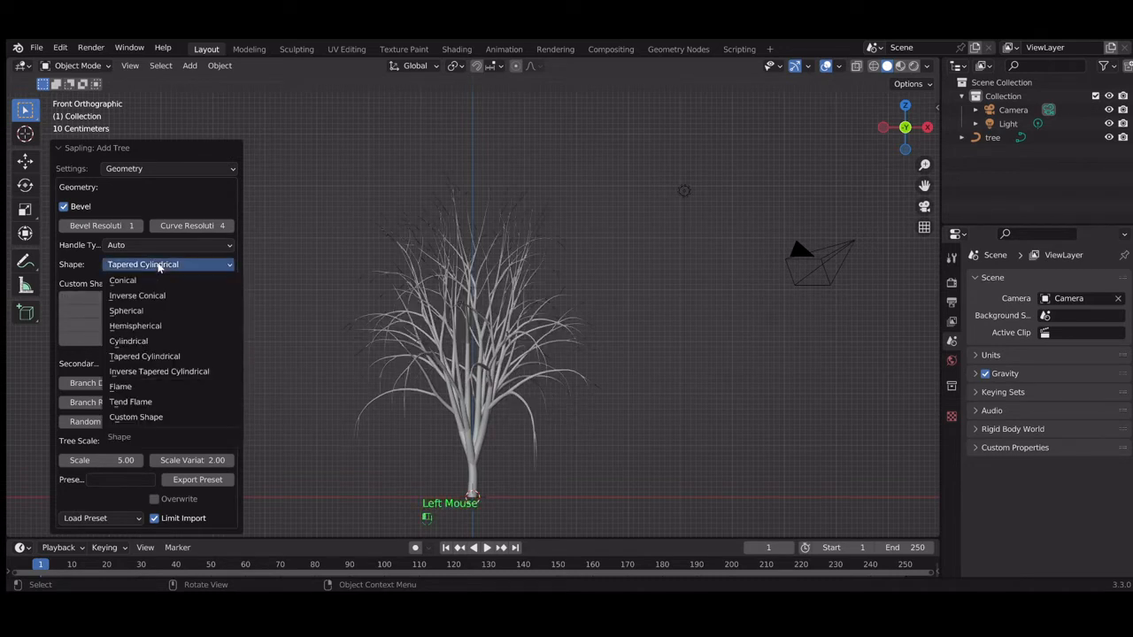
pyautogui.click(152, 403)
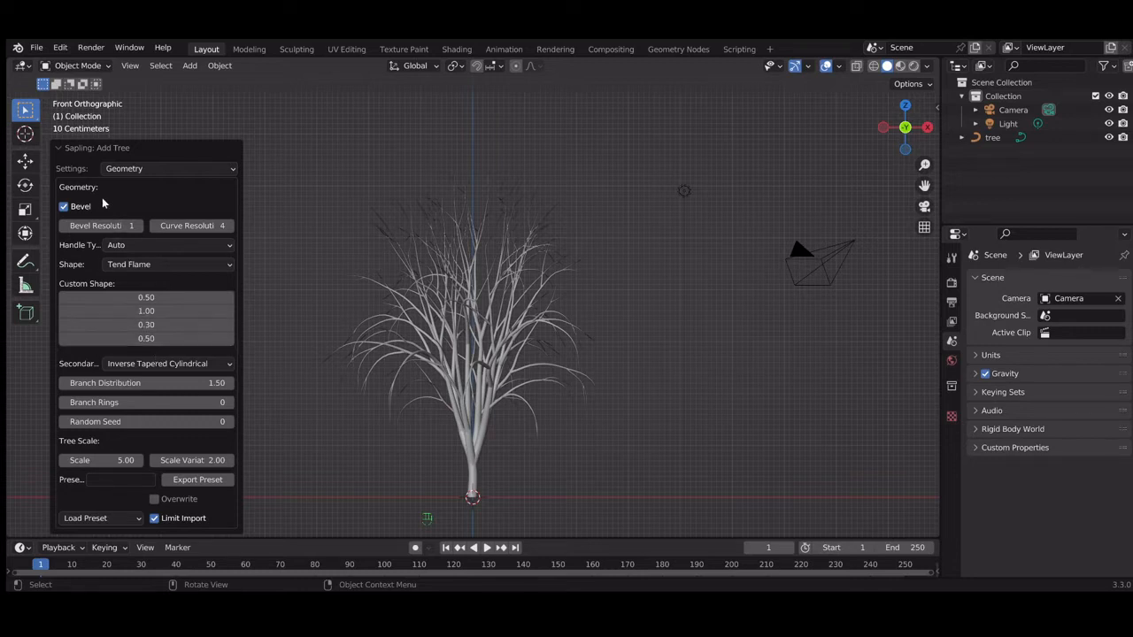
# Try 3 and 1 branching levels in the tree's Branch Splitting settings and return Levels to 2
pyautogui.click(128, 169)
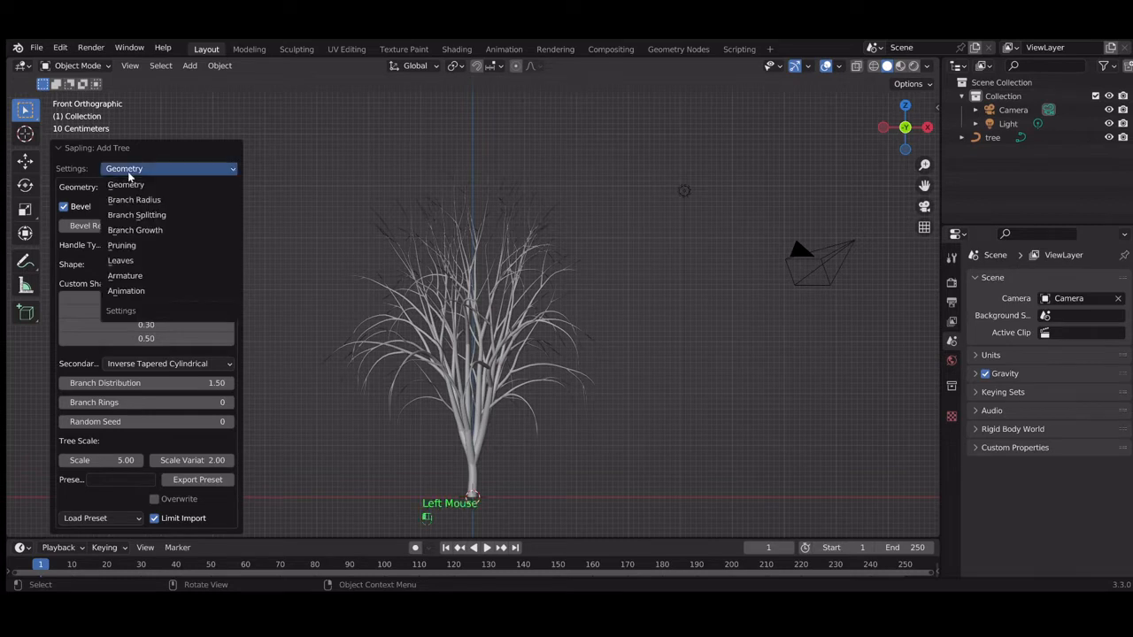
pyautogui.click(135, 200)
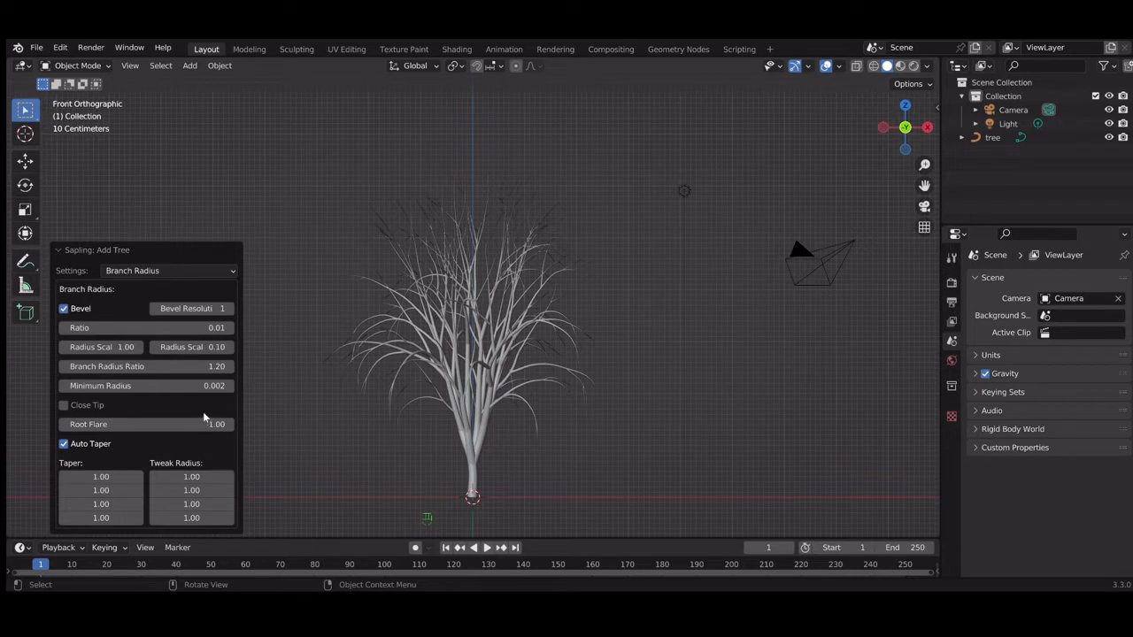
pyautogui.click(160, 272)
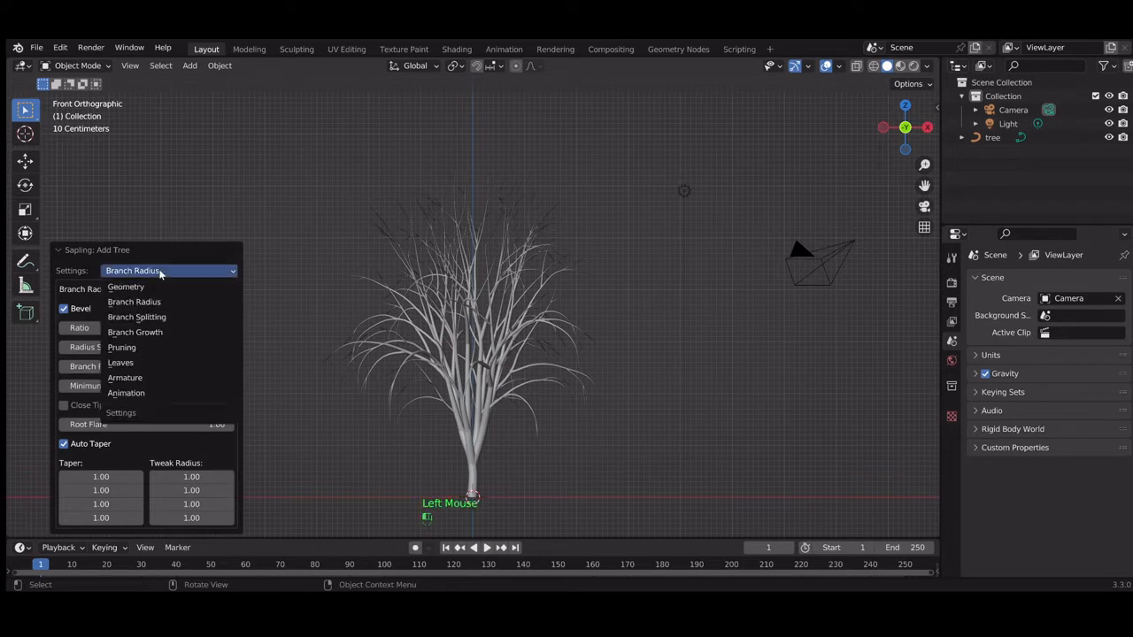
pyautogui.click(159, 321)
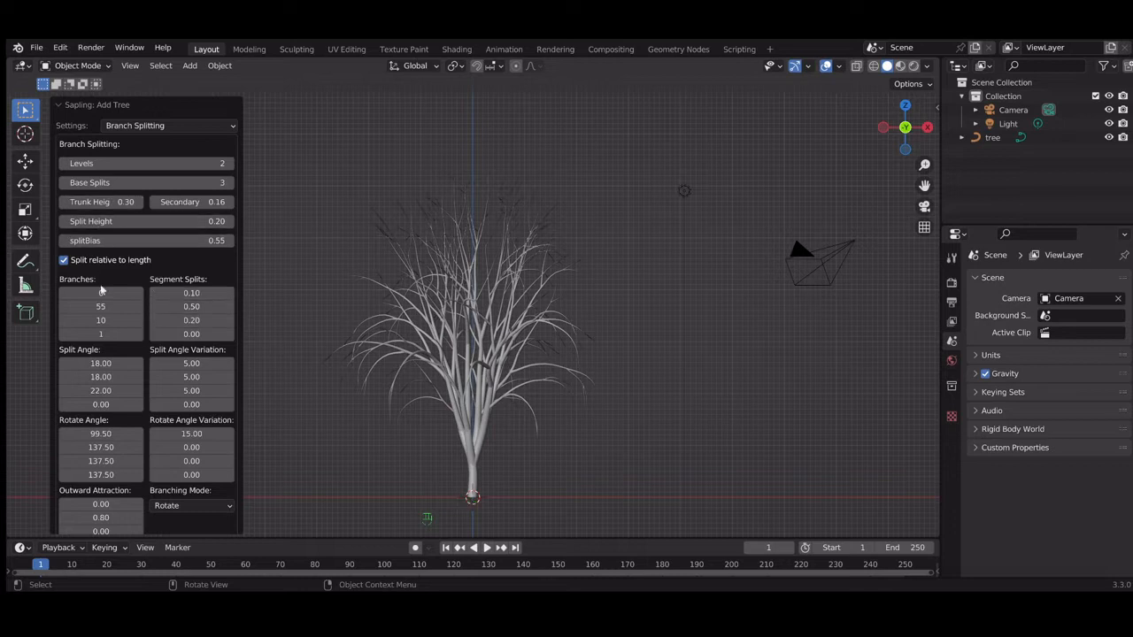
pyautogui.click(229, 165)
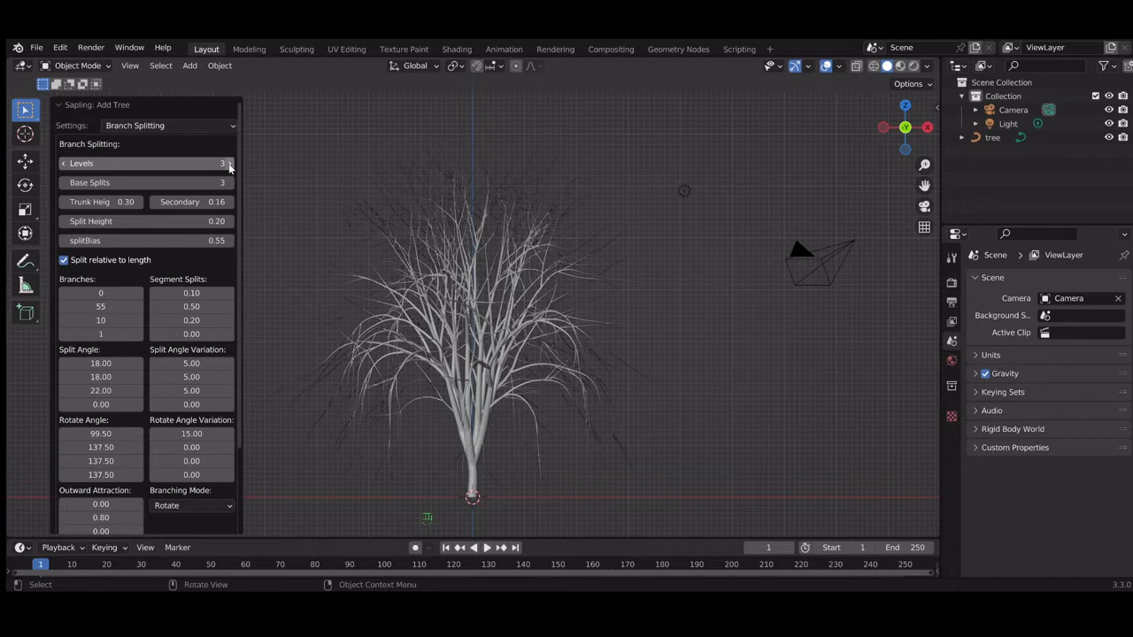
pyautogui.click(63, 166)
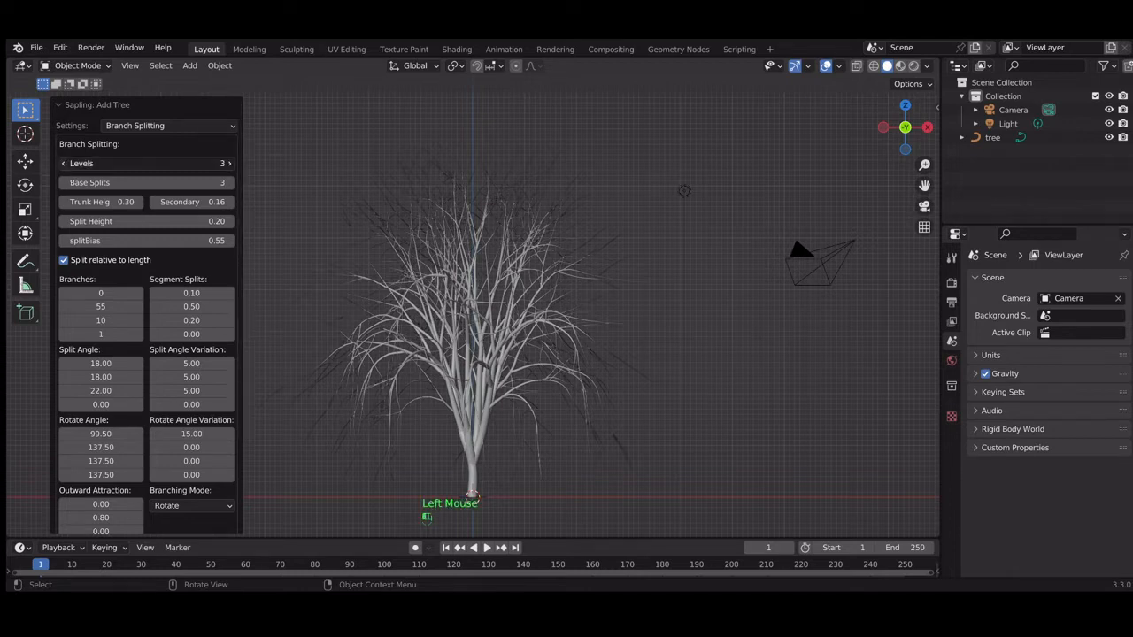
pyautogui.click(64, 165)
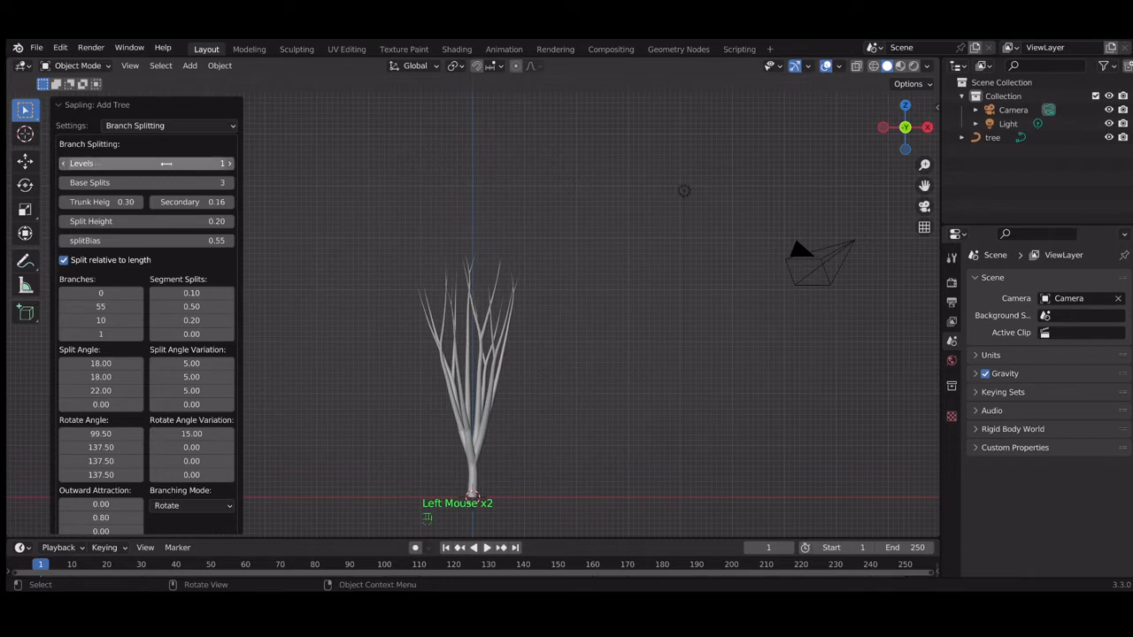
pyautogui.click(230, 165)
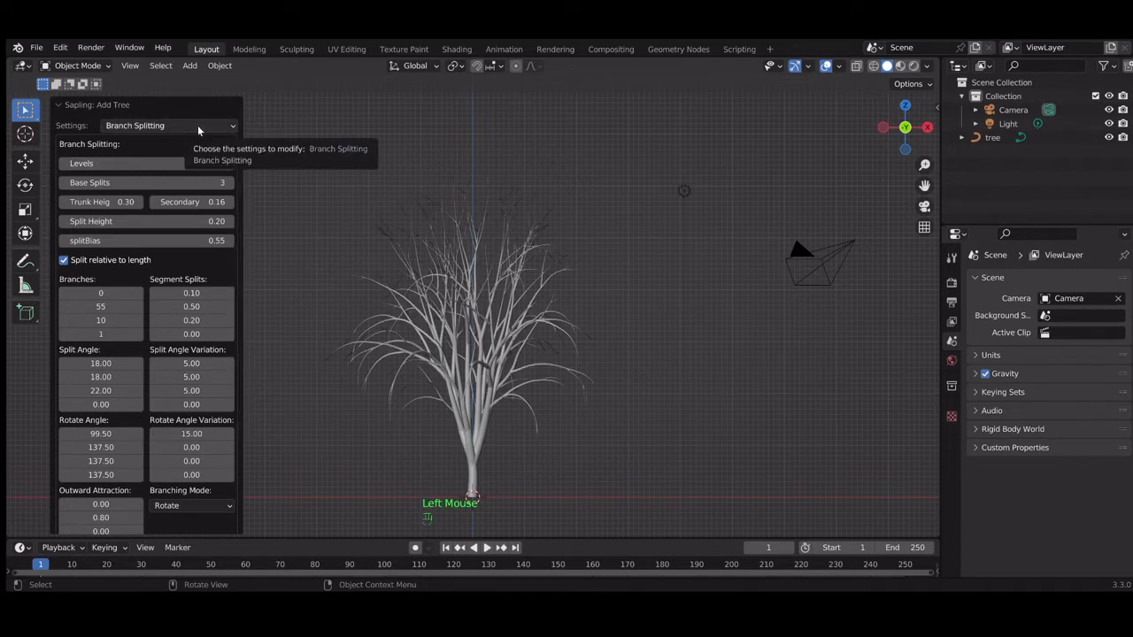
# Try 4 and 2 base splits on the tree's trunk and return Base Splits to 3
pyautogui.click(230, 183)
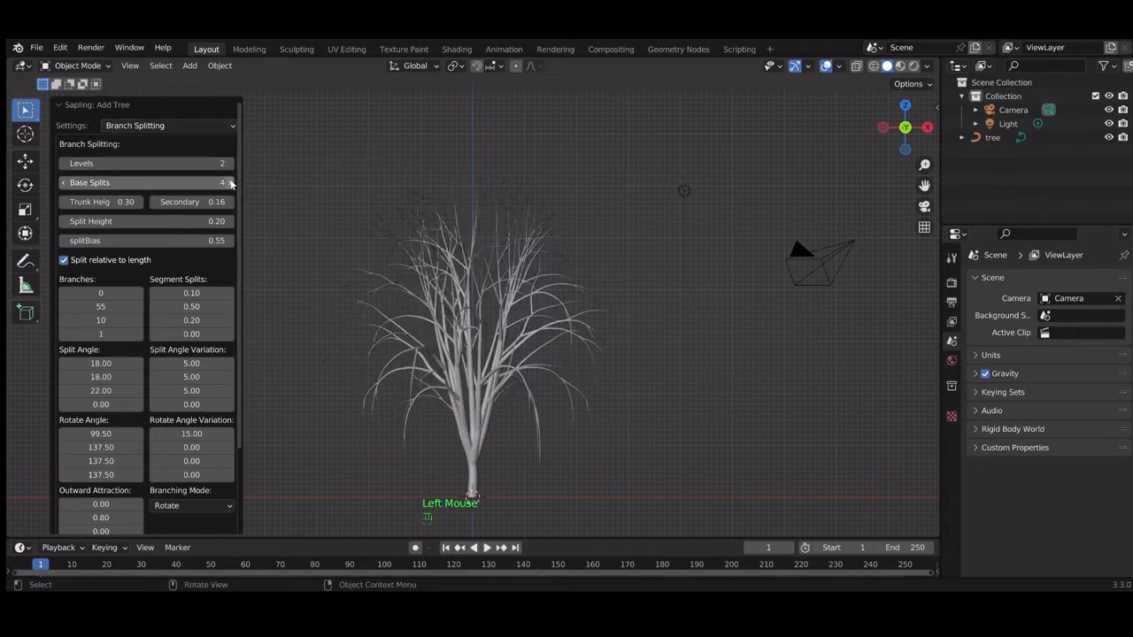
pyautogui.click(63, 182)
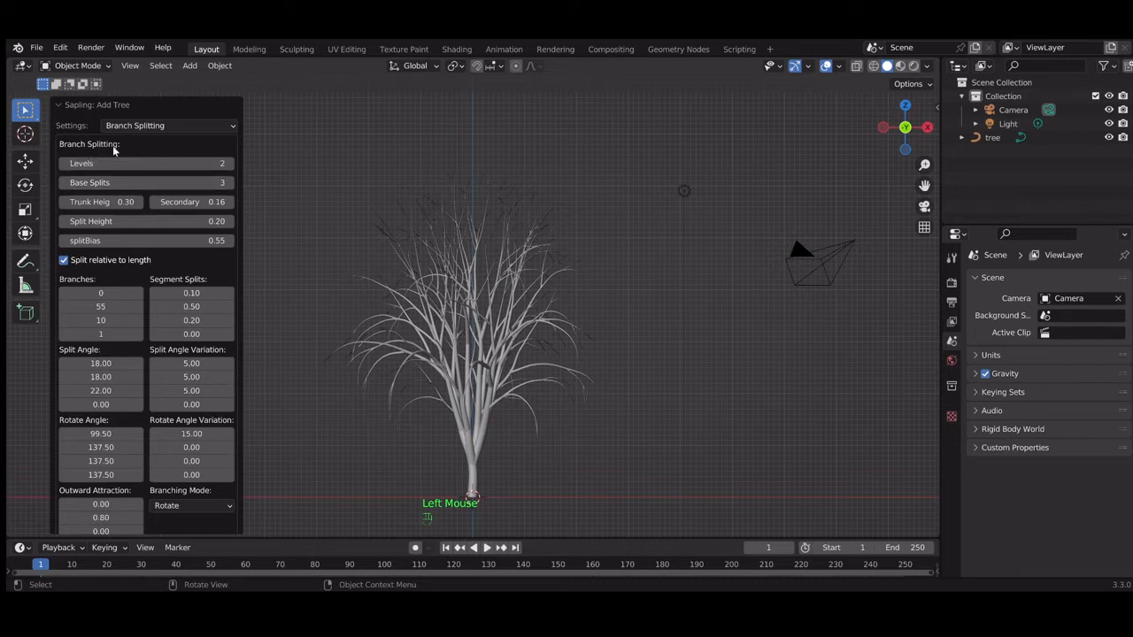
pyautogui.click(63, 184)
pyautogui.click(62, 184)
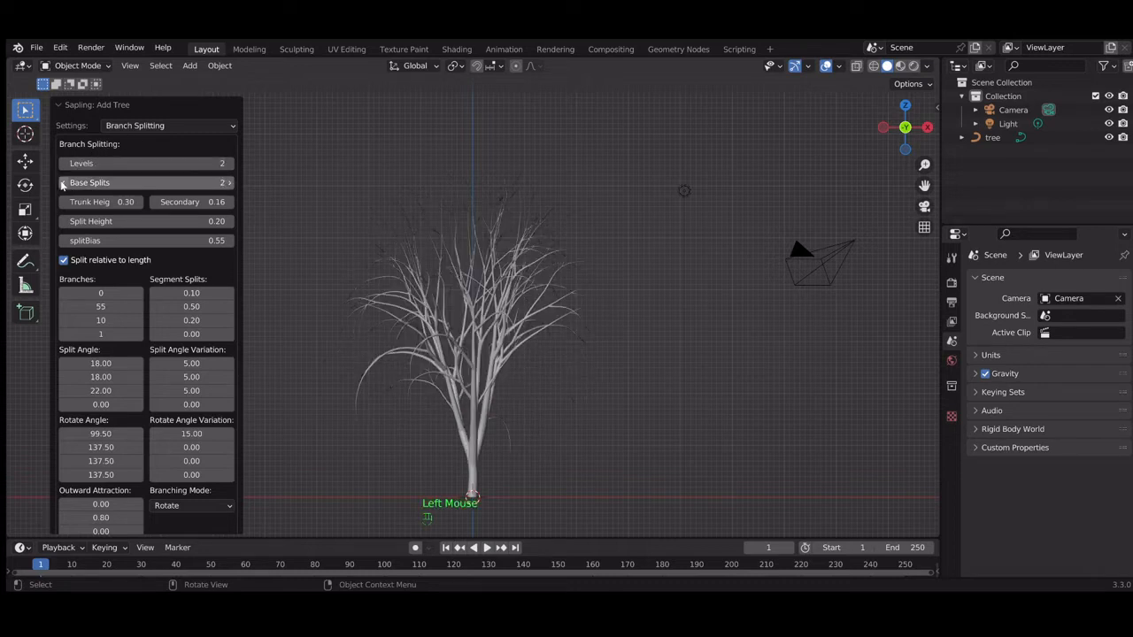
pyautogui.click(228, 184)
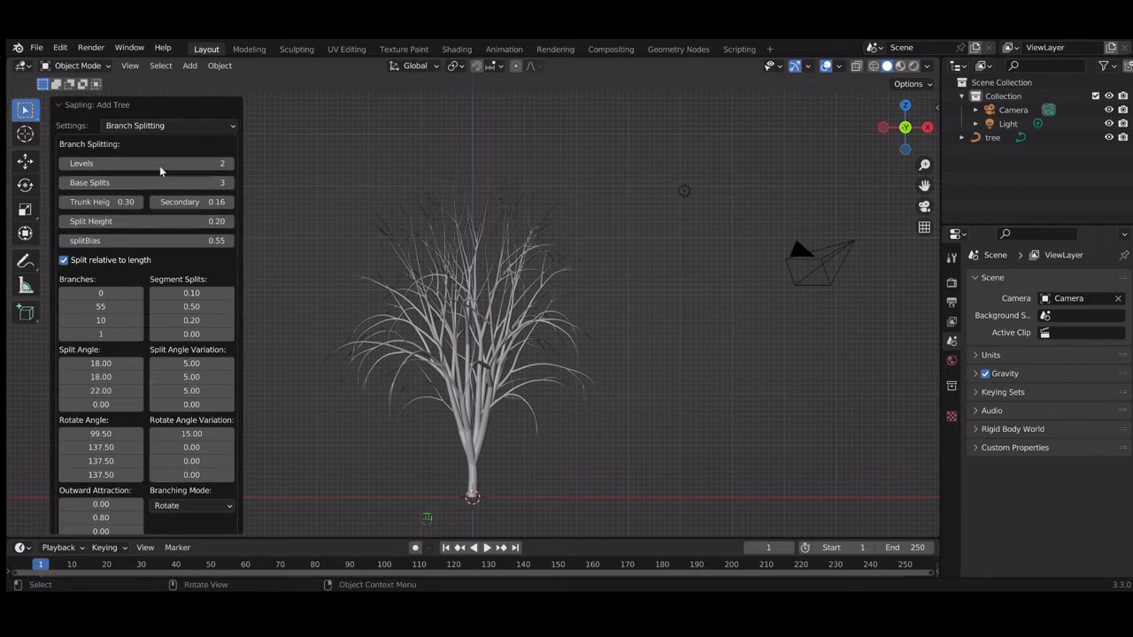
# Try a Taper Crown of 0.53 in the tree's Branch Growth settings and return it to 0.50
pyautogui.click(149, 127)
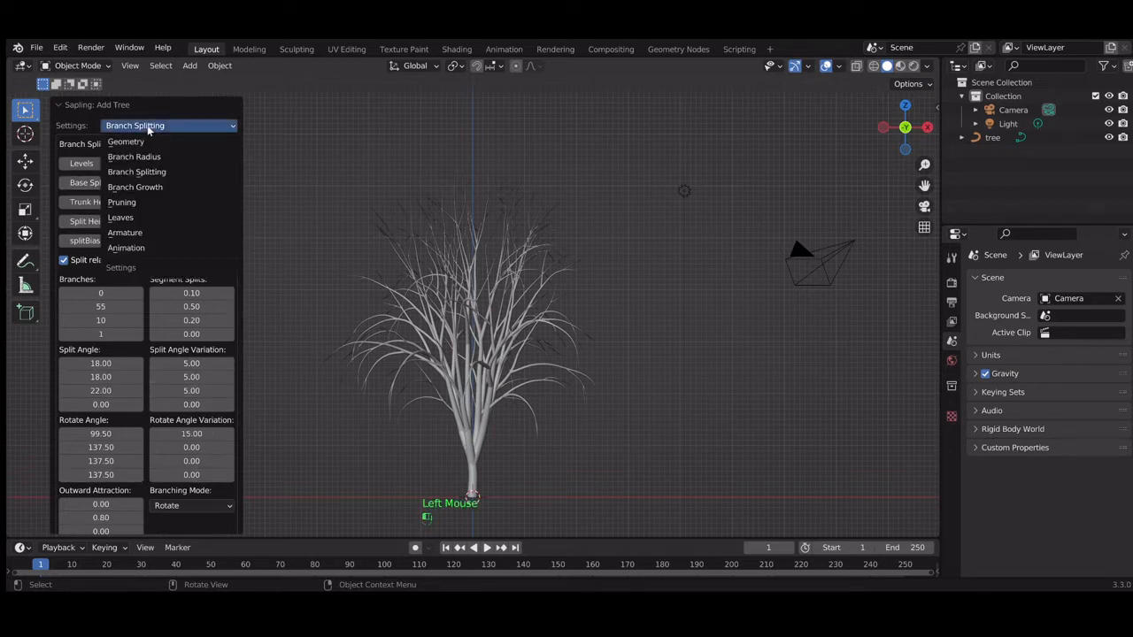
pyautogui.click(146, 188)
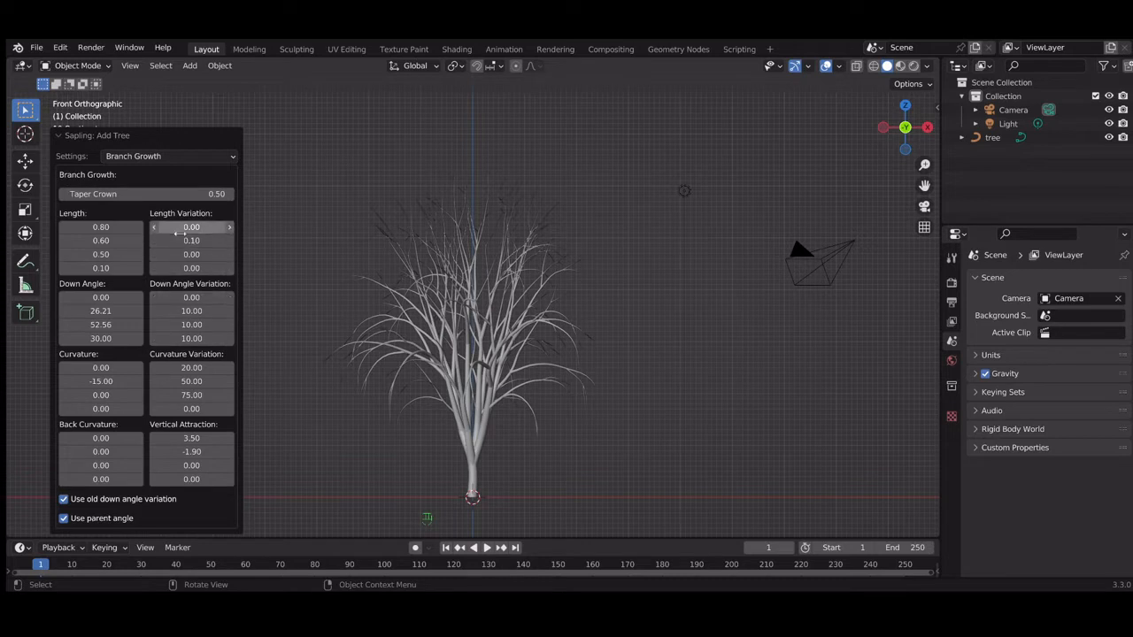
pyautogui.click(232, 197)
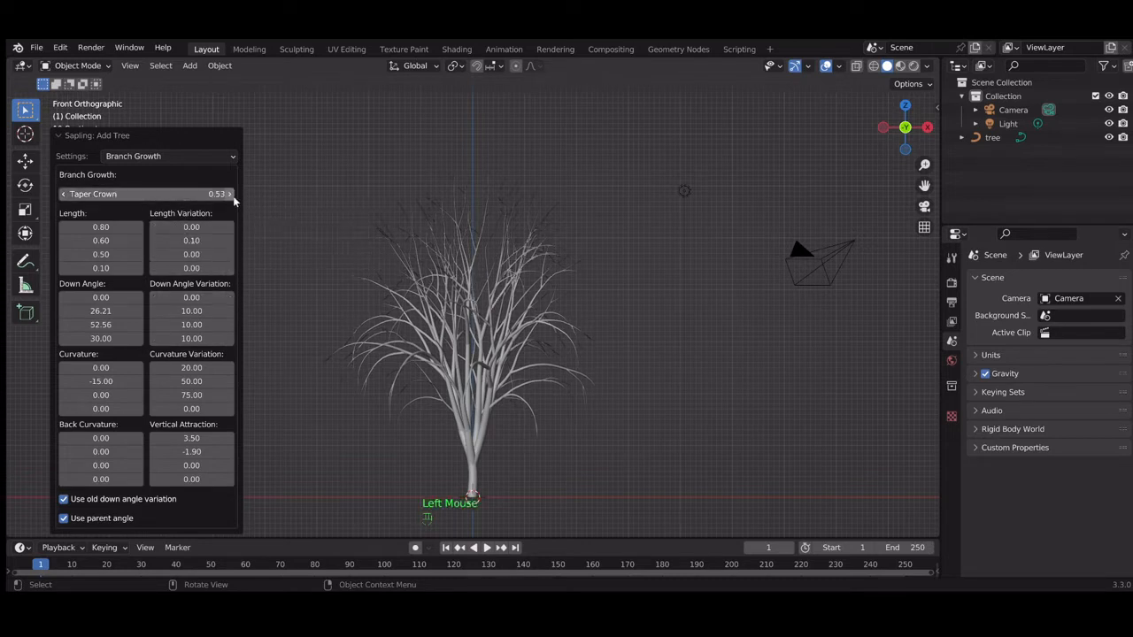
pyautogui.click(64, 195)
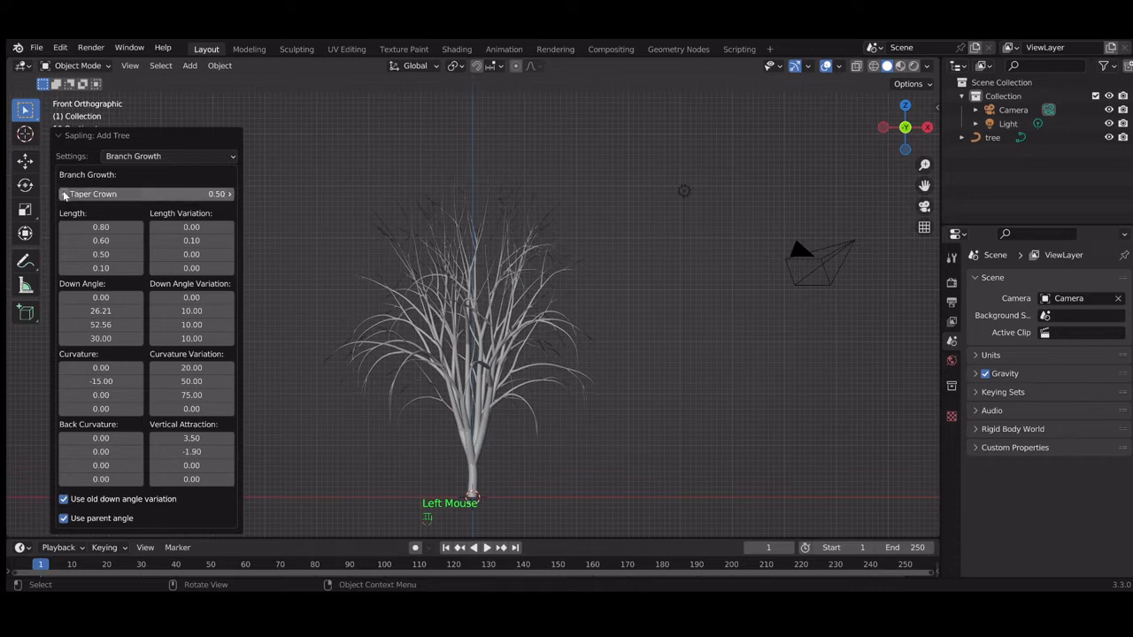
# Lower the tree's Taper Crown to 0.20 in the Branch Growth settings
pyautogui.click(64, 194)
pyautogui.click(64, 195)
pyautogui.click(63, 194)
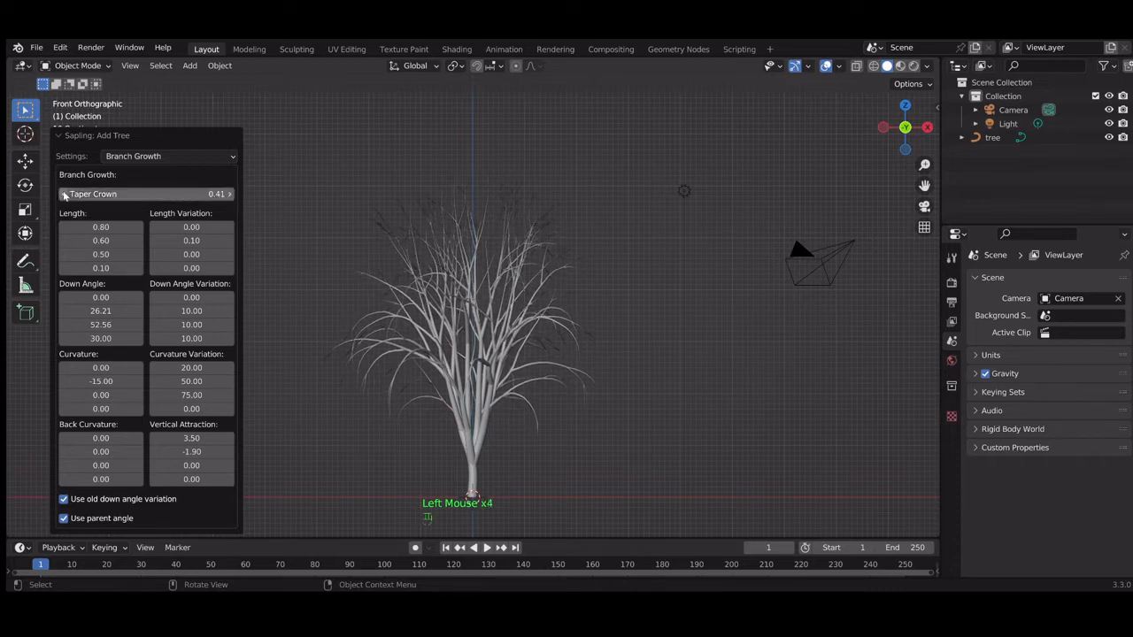
pyautogui.click(64, 194)
pyautogui.click(64, 195)
pyautogui.click(64, 195)
pyautogui.click(64, 195)
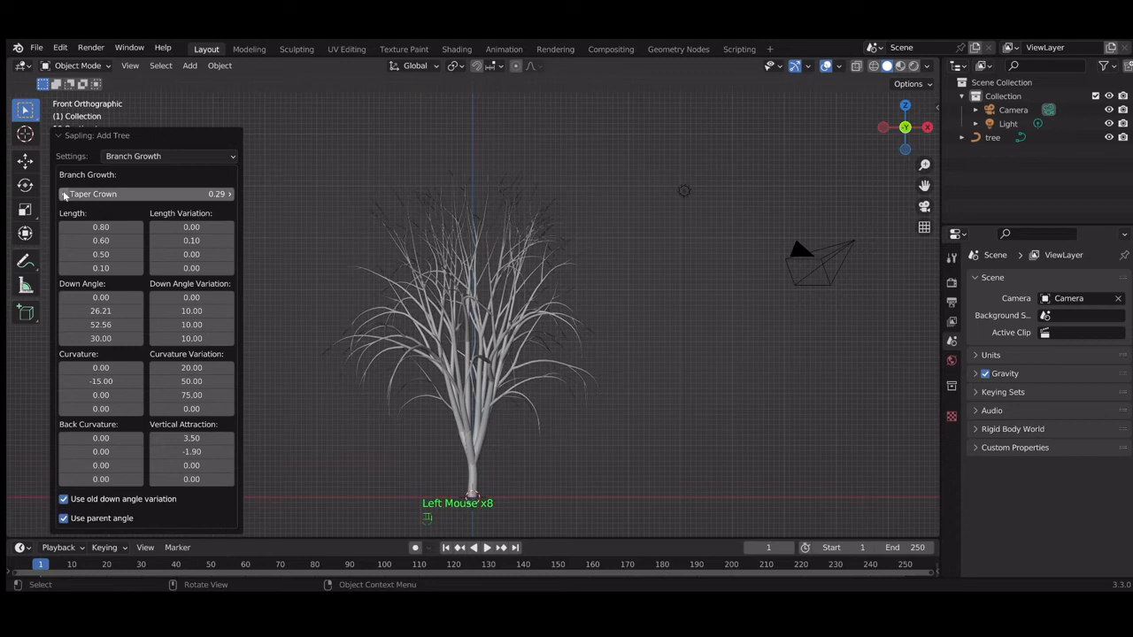
pyautogui.click(135, 195)
pyautogui.write('0.2')
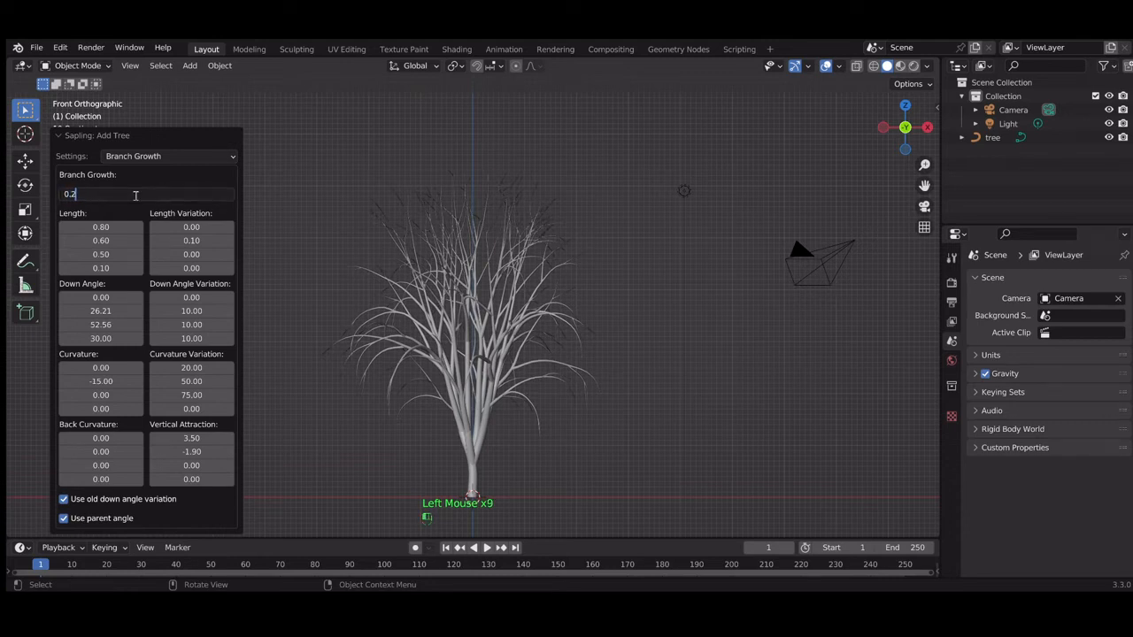
pyautogui.press('Return')
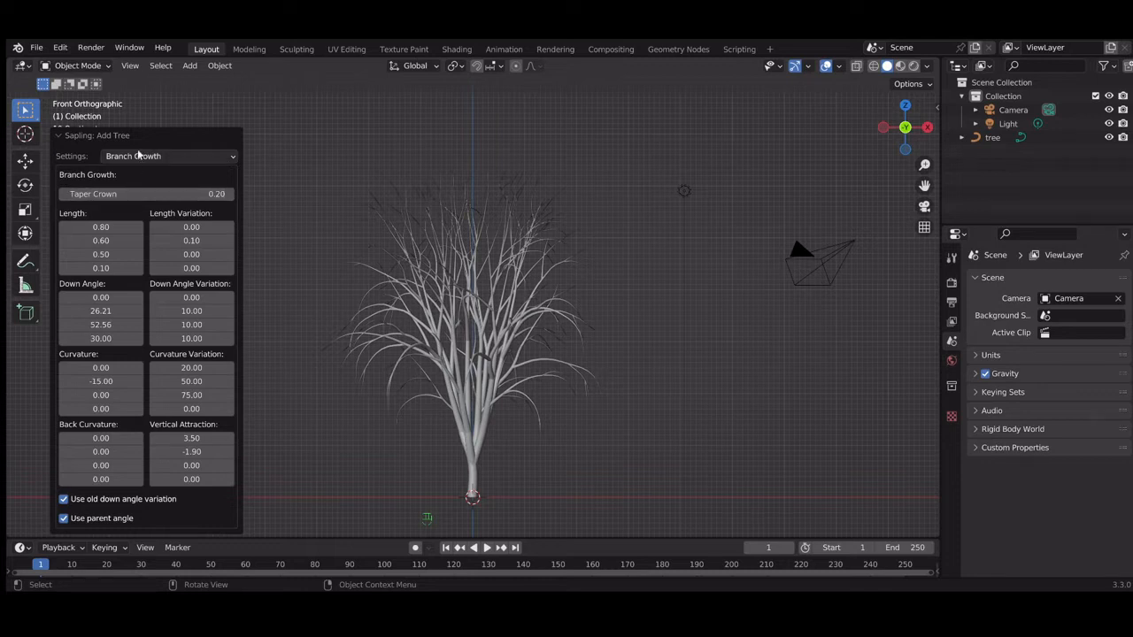
# Show leaves on the tree through its Leaves settings and switch the viewport to rendered shading
pyautogui.click(138, 157)
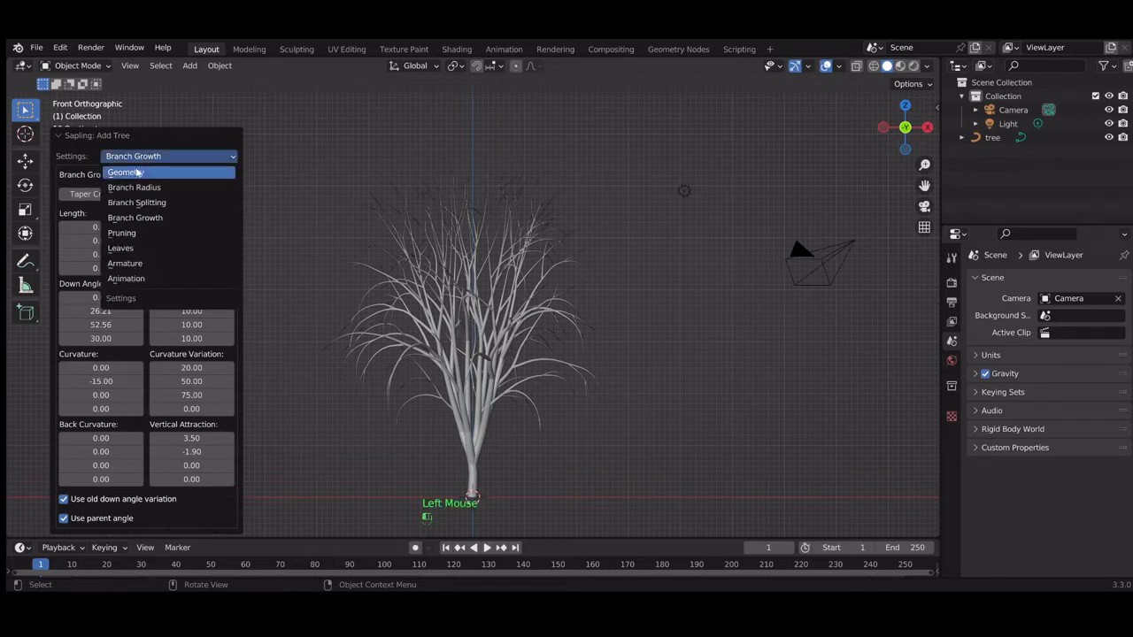
pyautogui.click(138, 248)
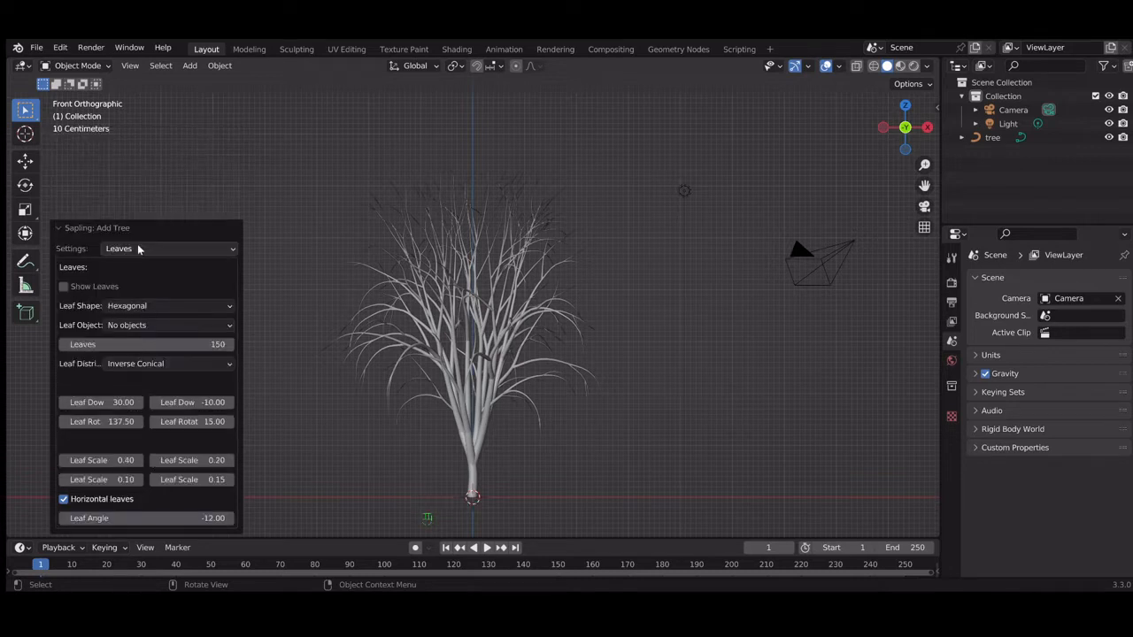
pyautogui.click(97, 285)
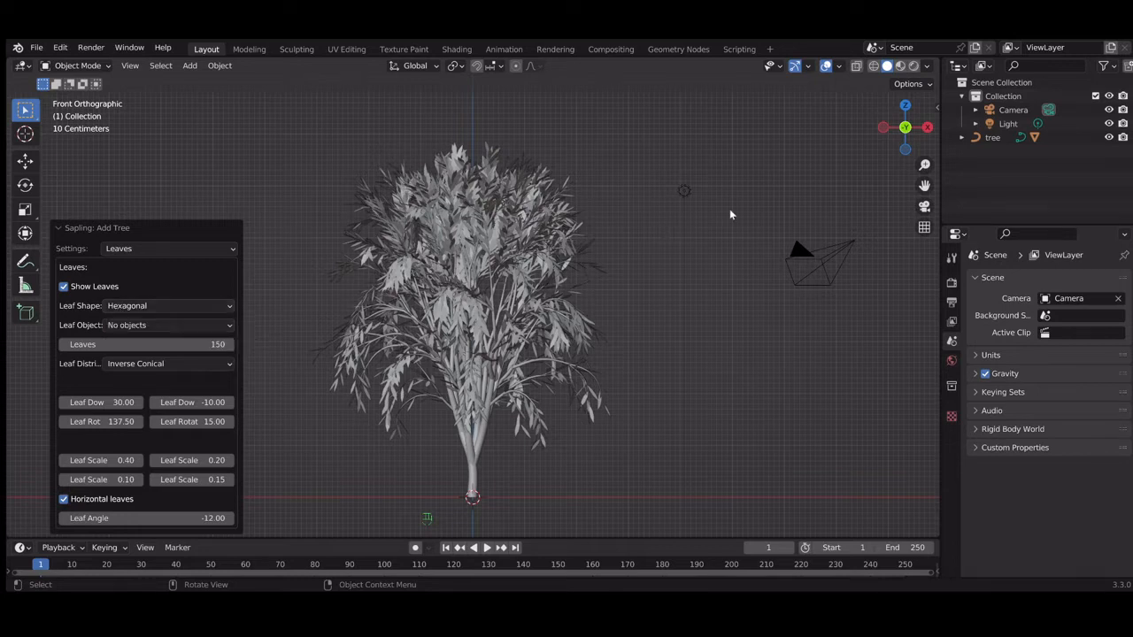
pyautogui.click(914, 66)
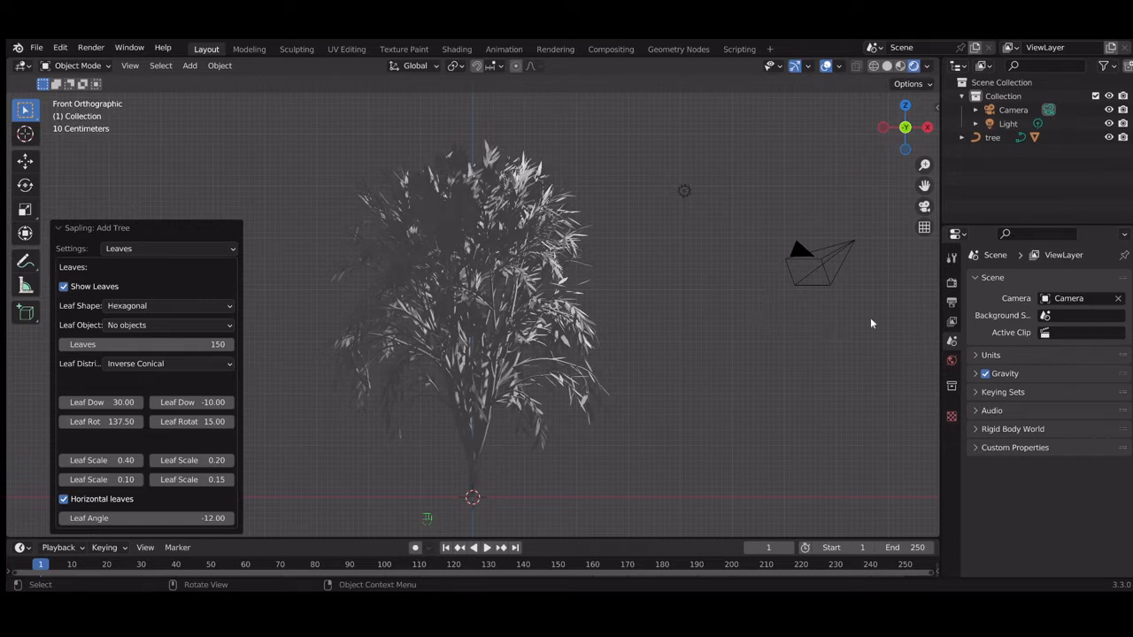
# Change the scene's point light to an Area light and aim its beam at the tree
pyautogui.click(683, 191)
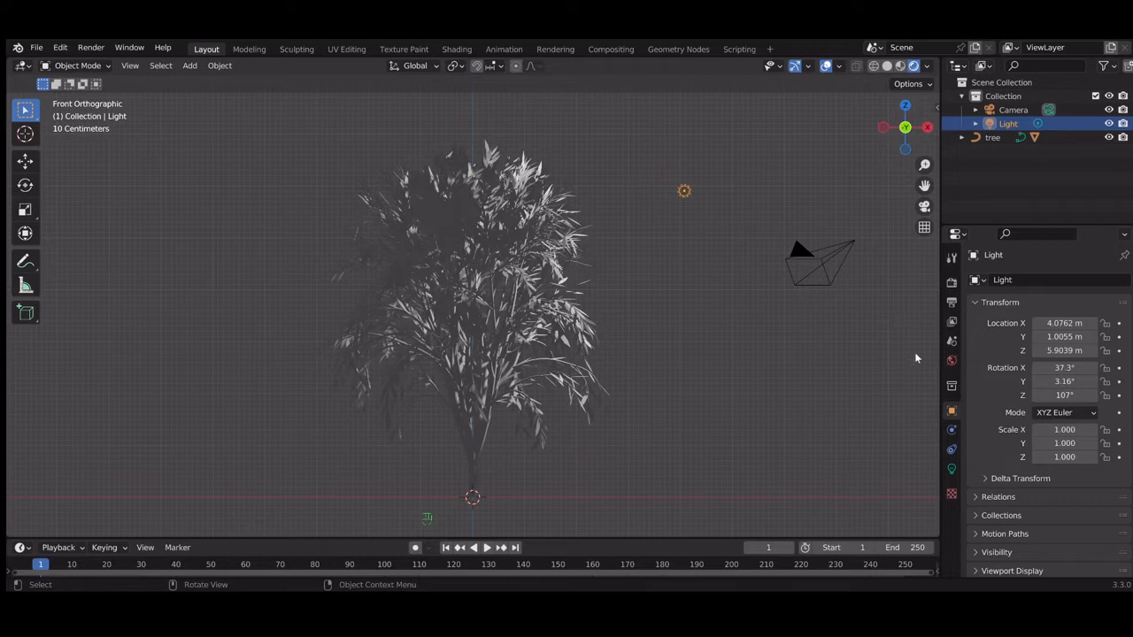
pyautogui.click(951, 468)
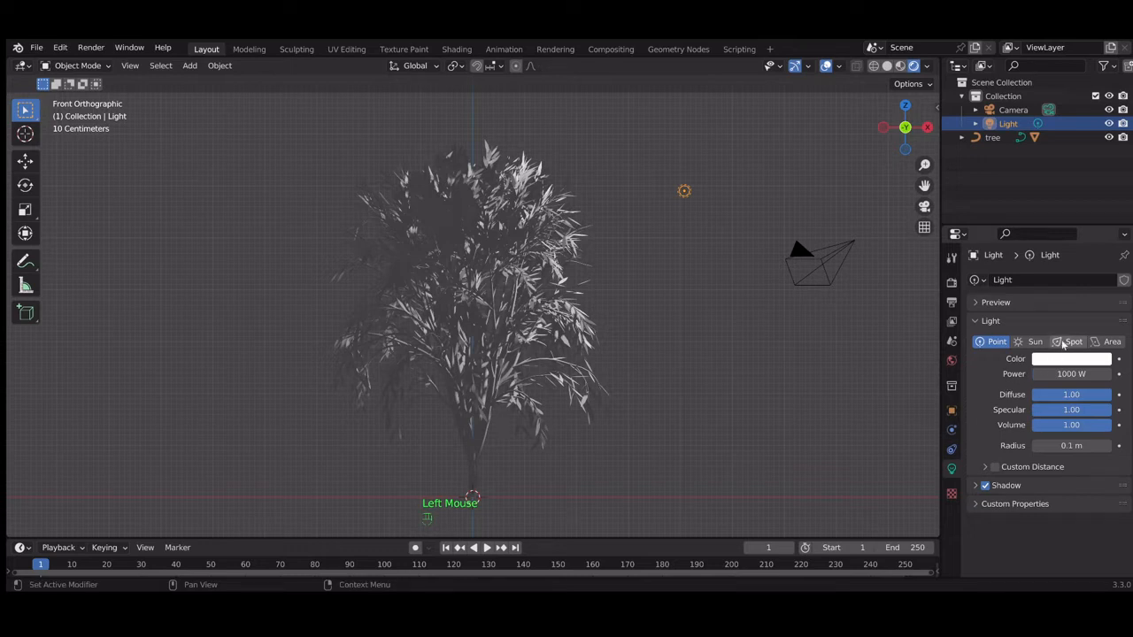
pyautogui.click(1096, 344)
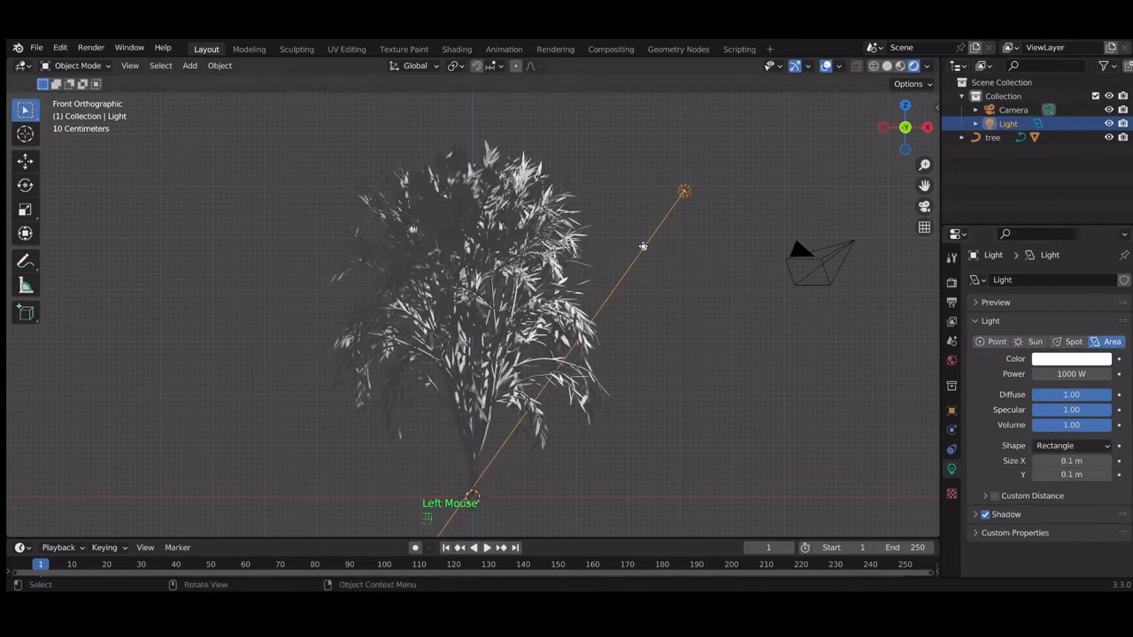
pyautogui.moveTo(641, 248); pyautogui.dragTo(612, 242)
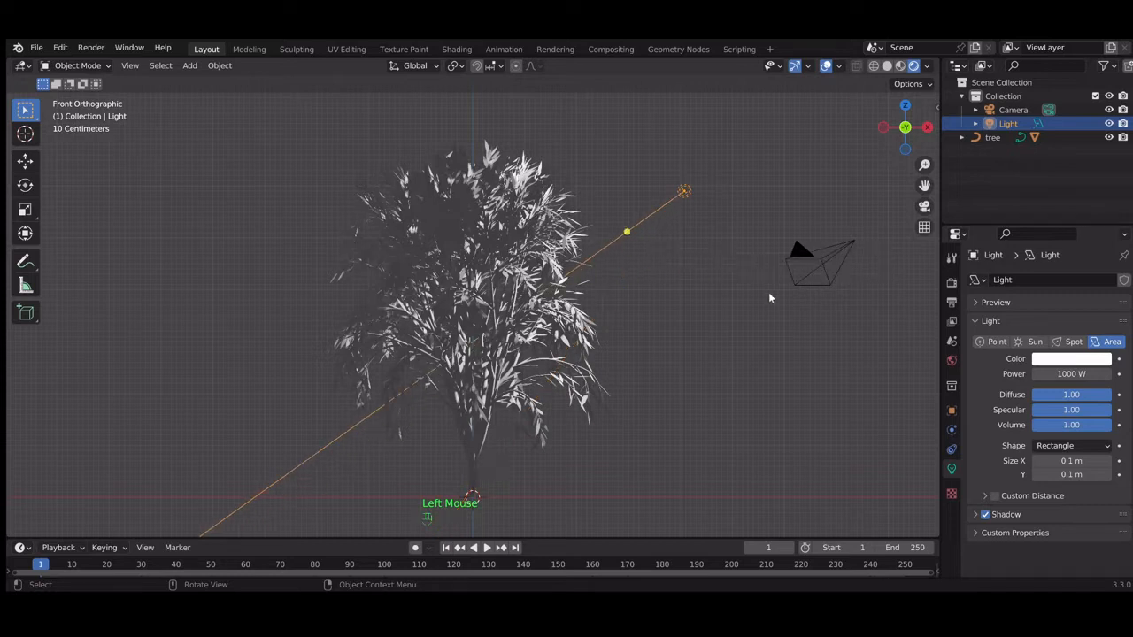
# Set the area light's power to 1500 W and tilt its beam further down
pyautogui.click(1068, 374)
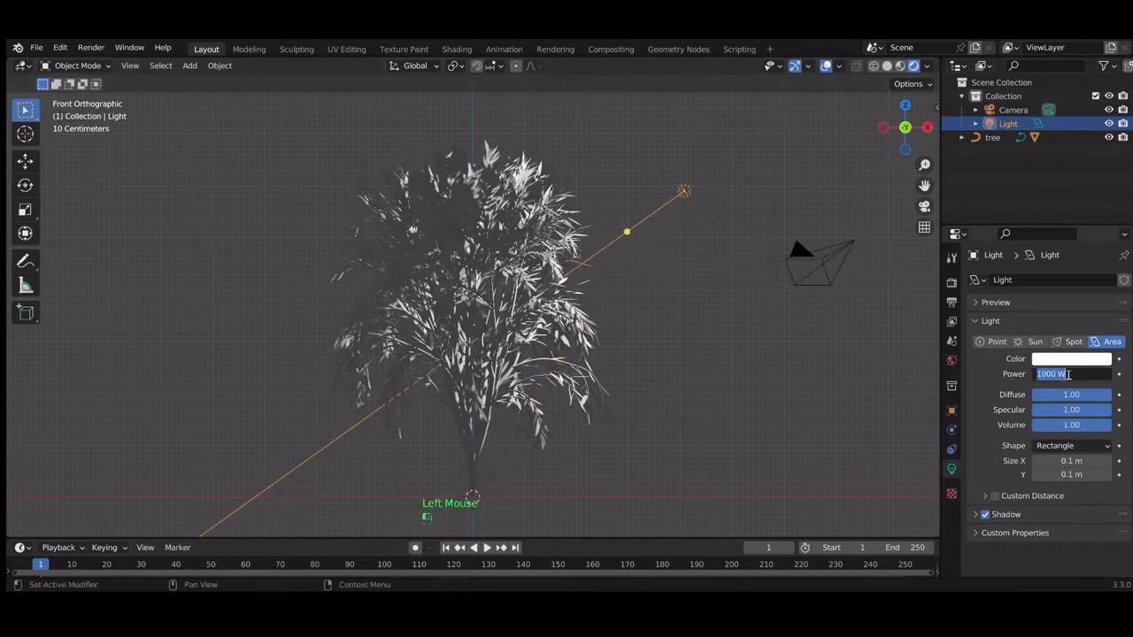
pyautogui.write('1500')
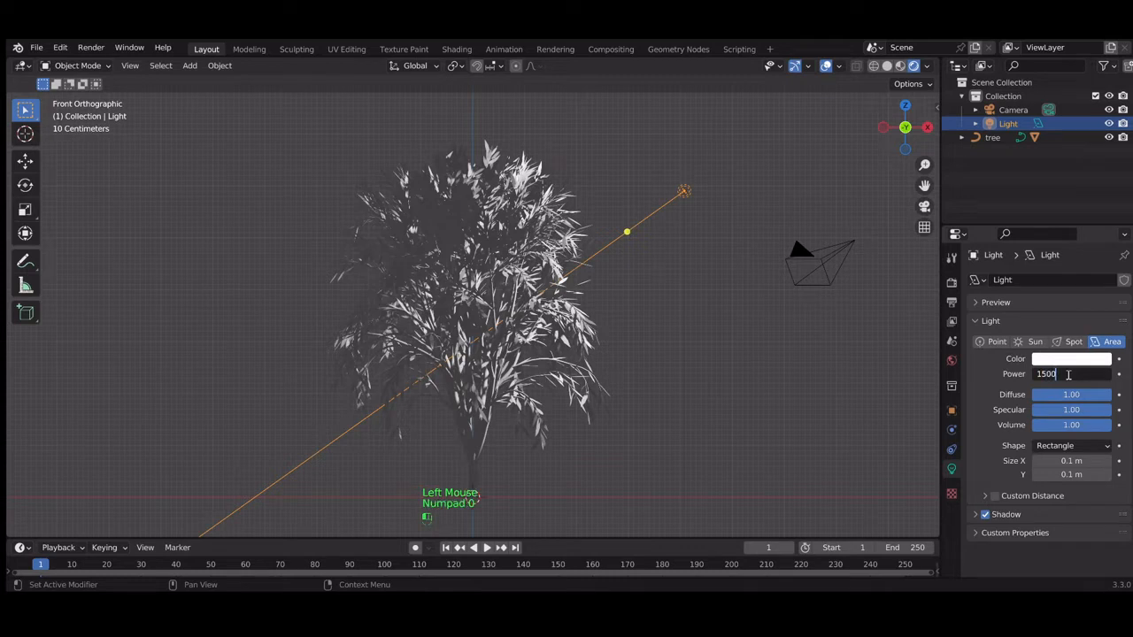
pyautogui.press('Return')
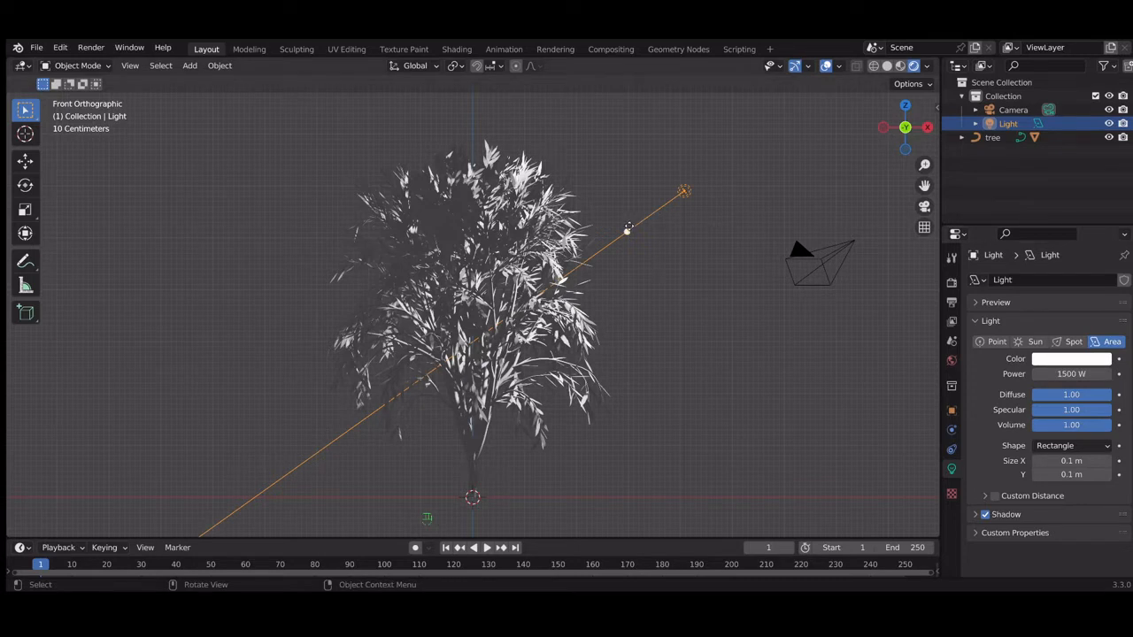
pyautogui.moveTo(628, 228); pyautogui.dragTo(623, 255)
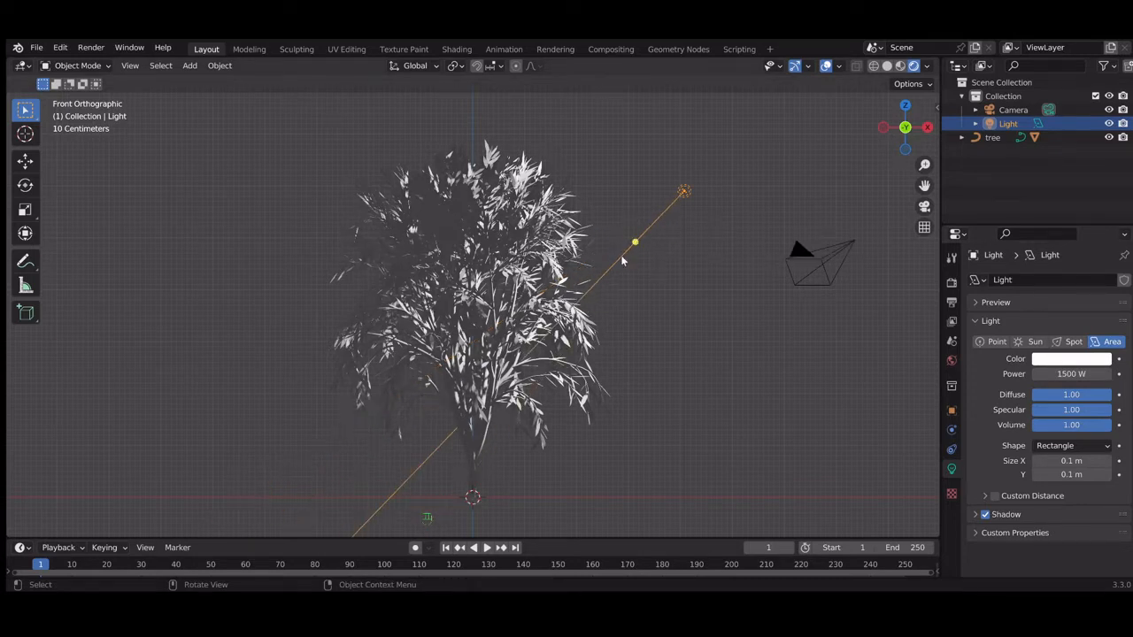
# Move the area light about 3.31 m along the X axis, away from the tree
pyautogui.press('KP_3')
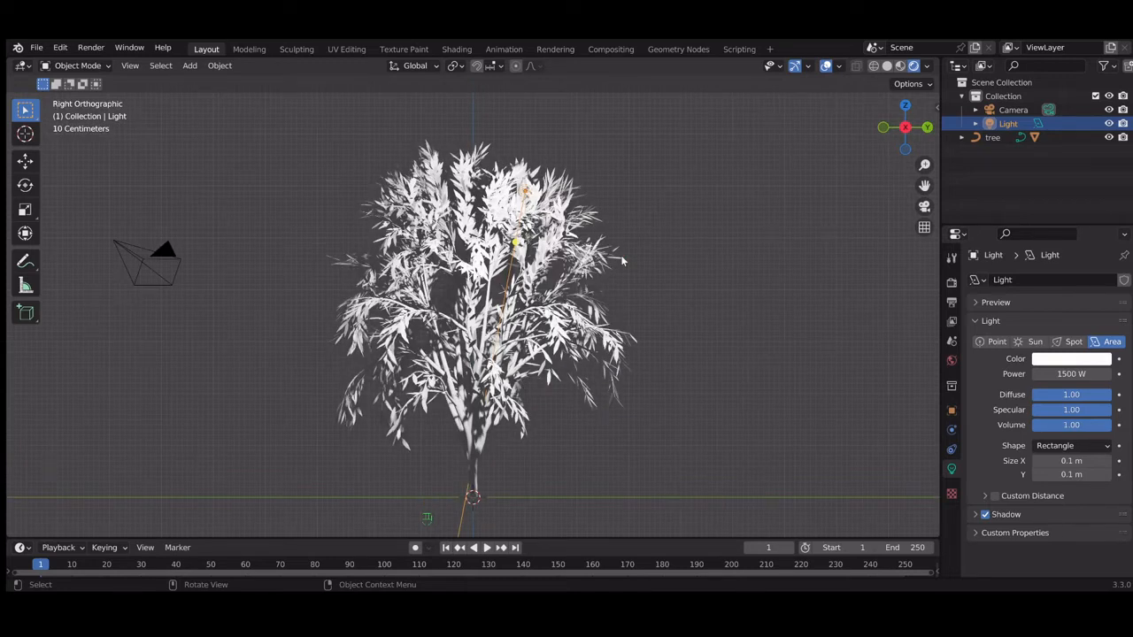
pyautogui.press('KP_1')
pyautogui.press('KP_7')
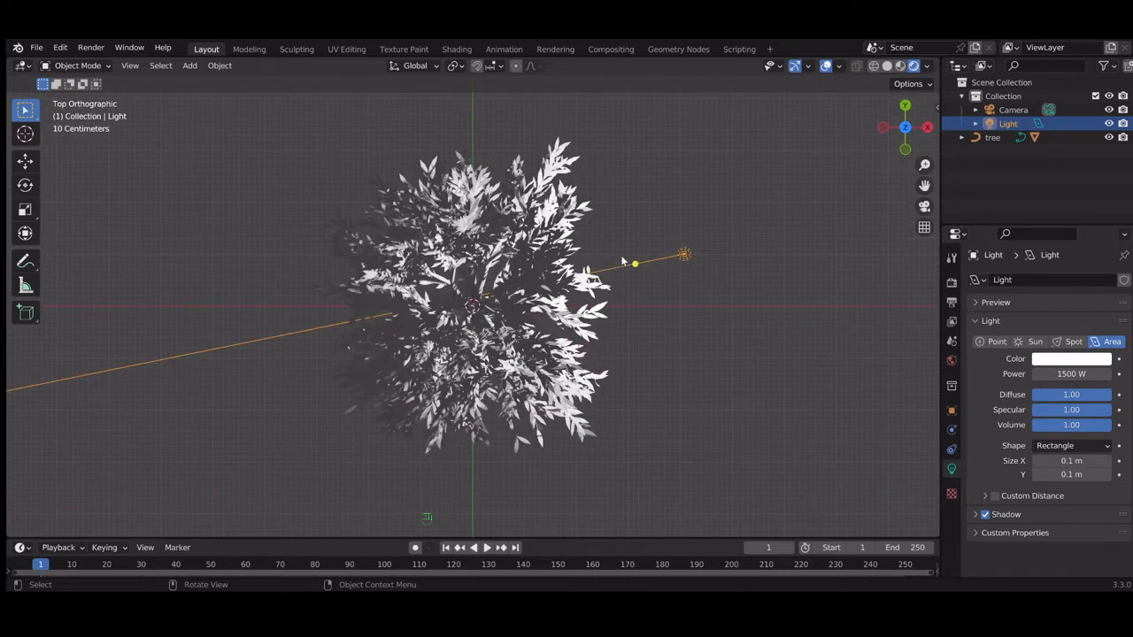
pyautogui.press('g')
pyautogui.press('x')
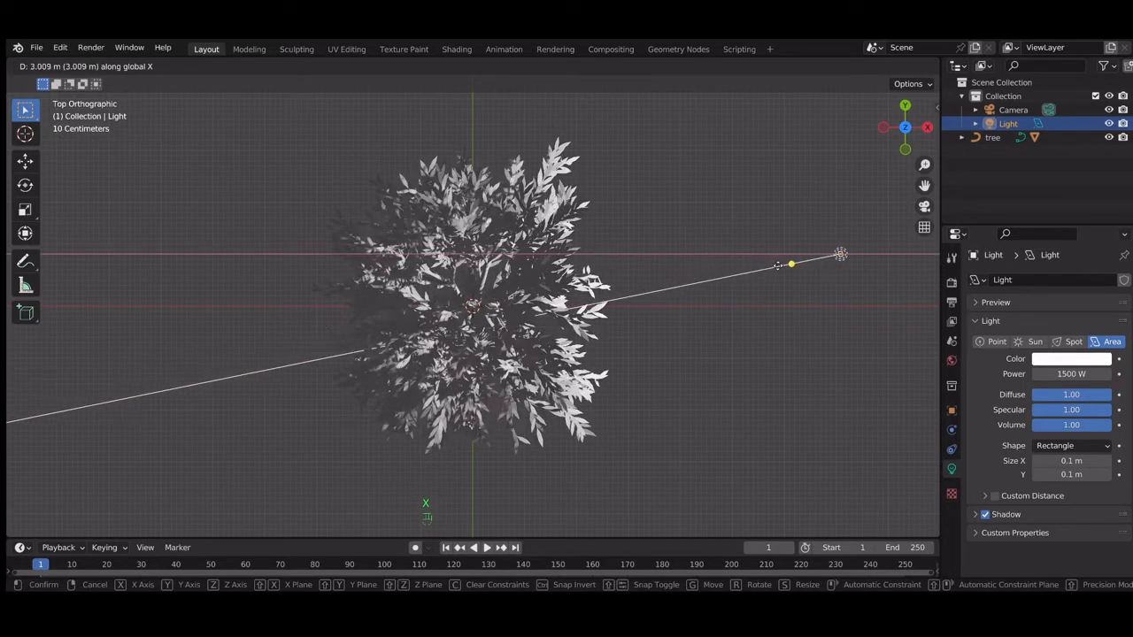
pyautogui.click(795, 268)
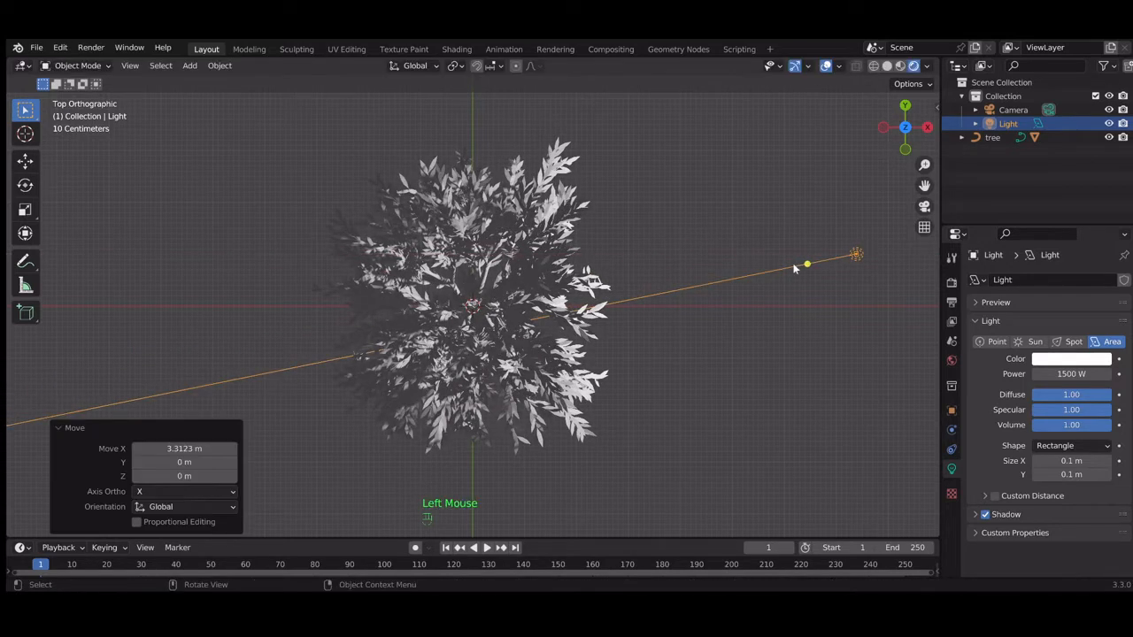
# Set the area light's power to 2500 W and re-aim its beam at the tree
pyautogui.doubleClick(1065, 375)
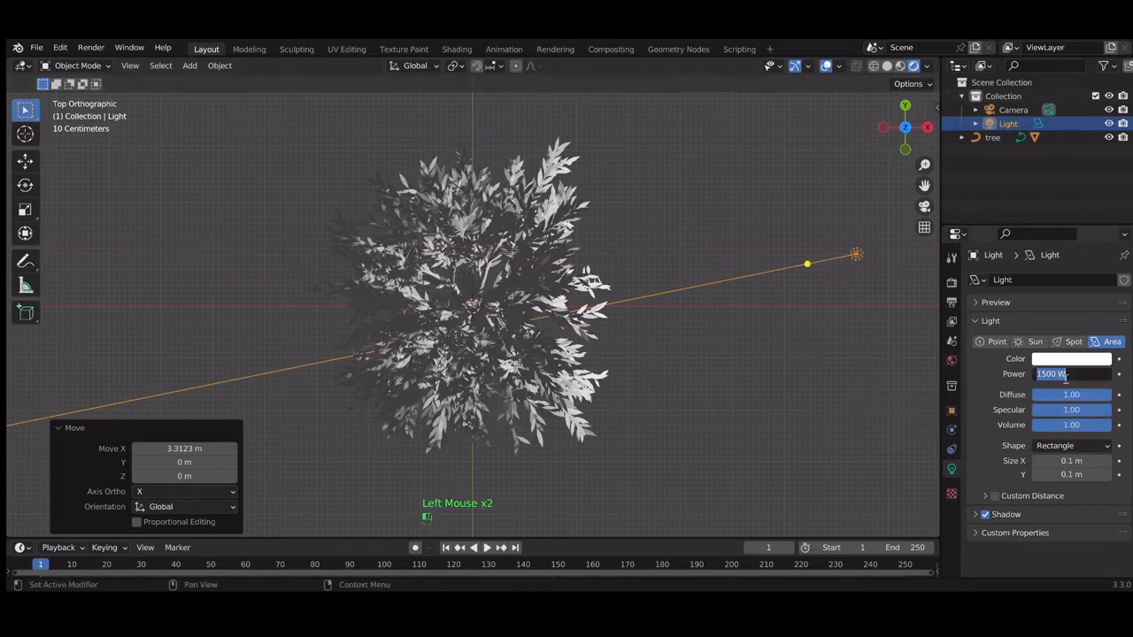
pyautogui.write('2500')
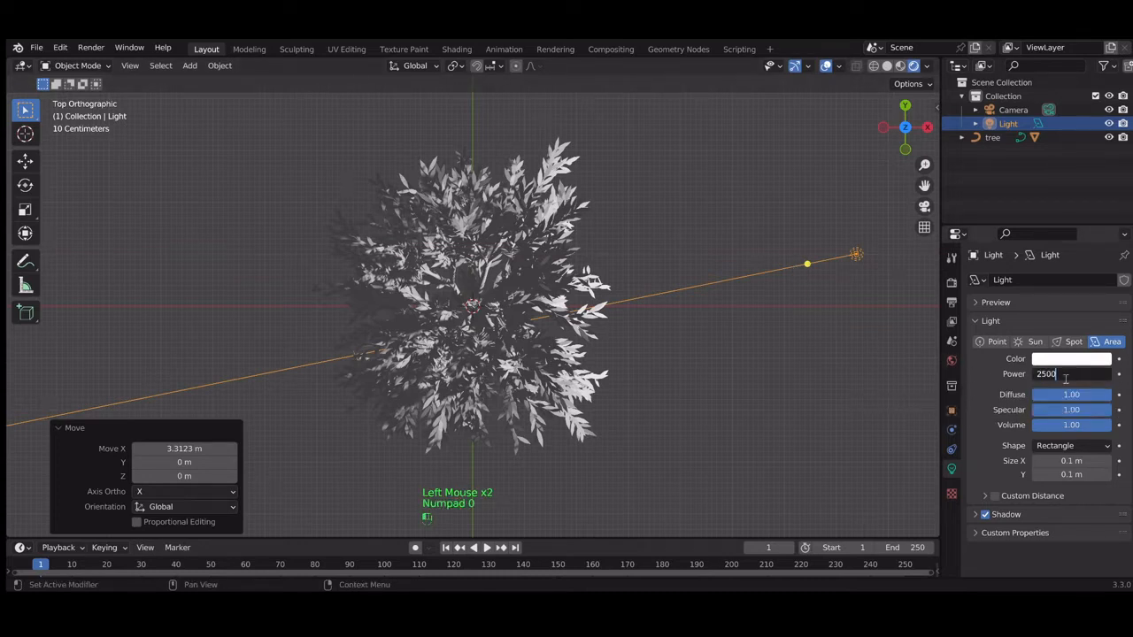
pyautogui.press('Return')
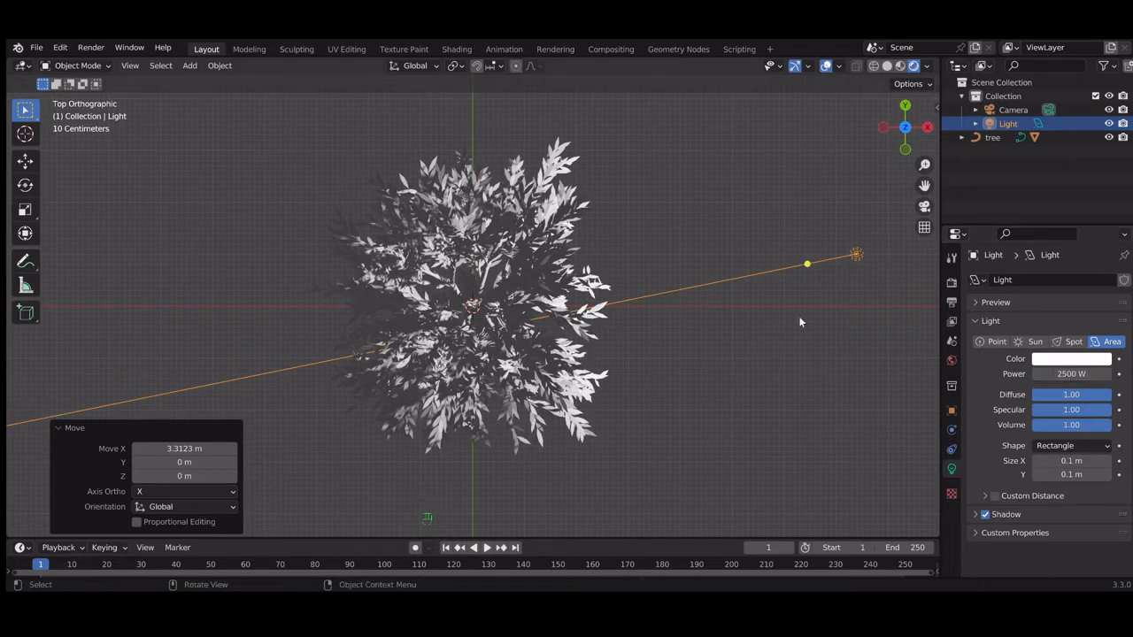
pyautogui.press('KP_1')
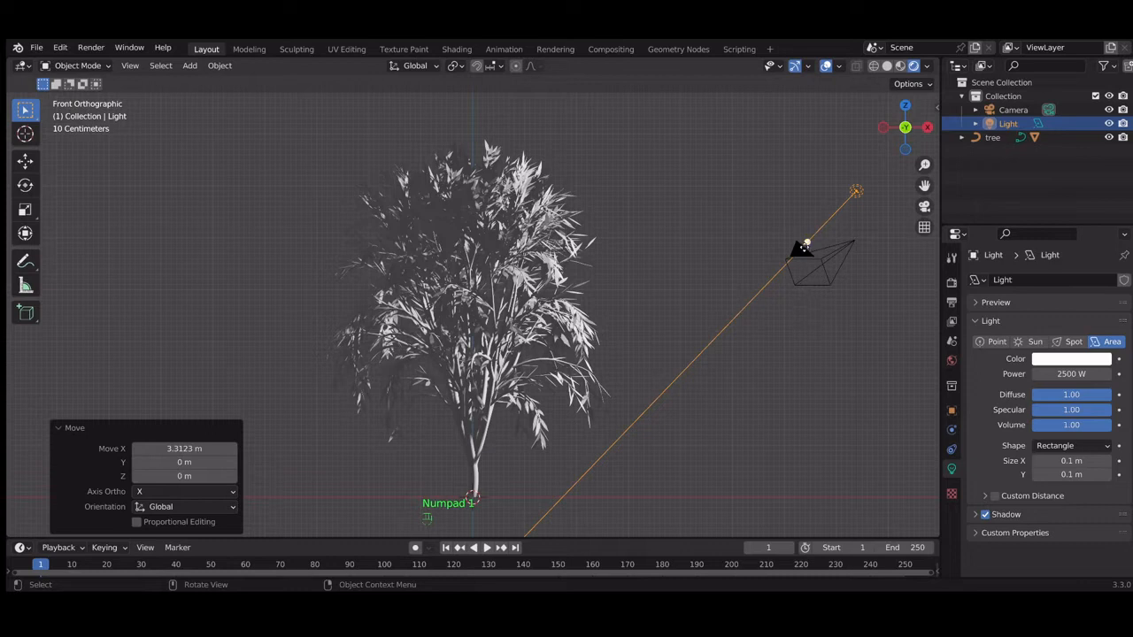
pyautogui.moveTo(808, 237); pyautogui.dragTo(781, 237)
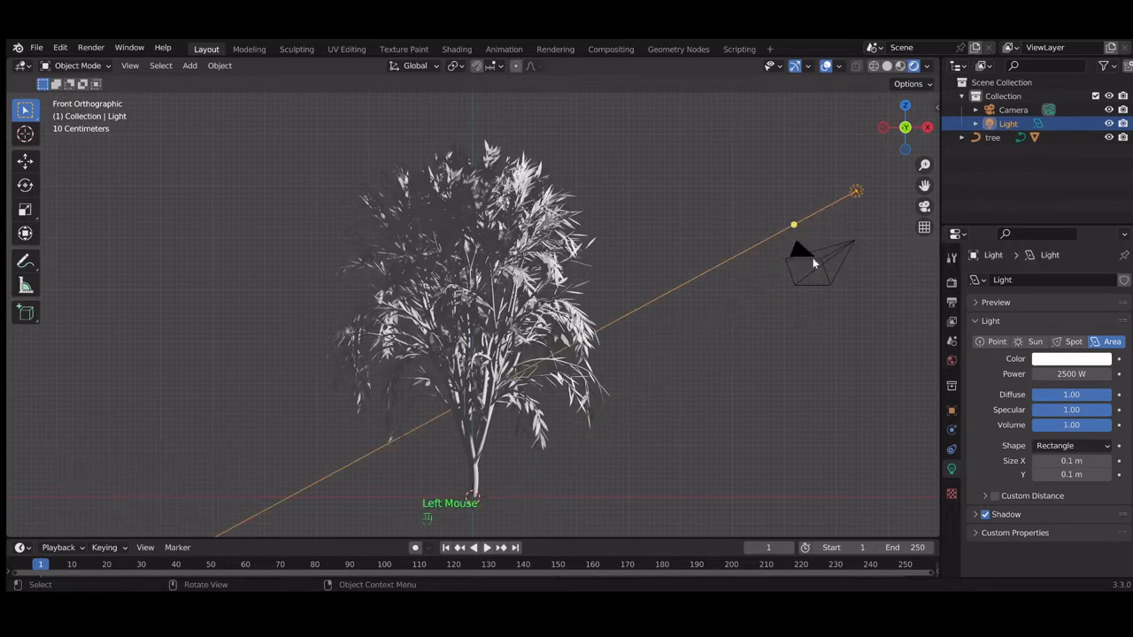
# Raise the camera about 1.42 m along the Z axis while looking through it
pyautogui.press('KP_0')
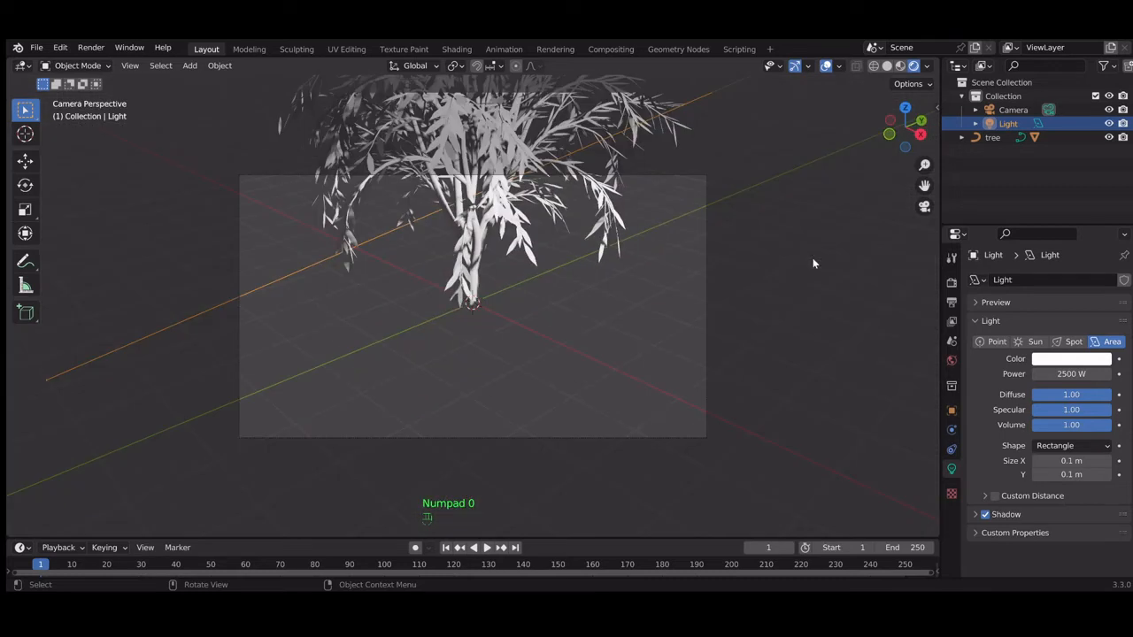
pyautogui.click(704, 310)
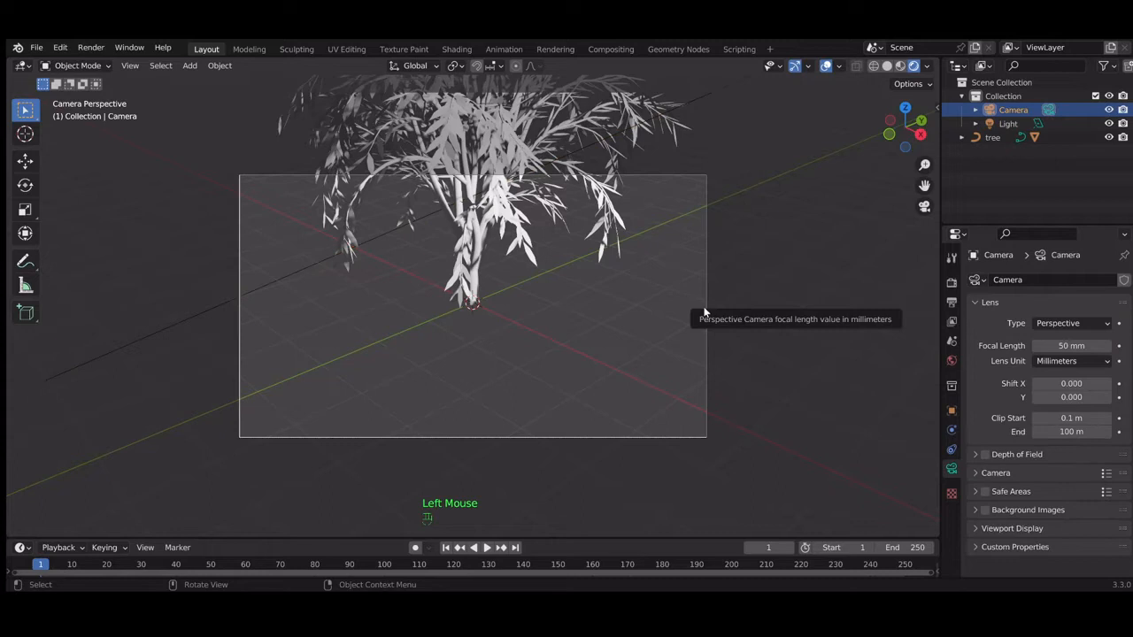
pyautogui.press('g')
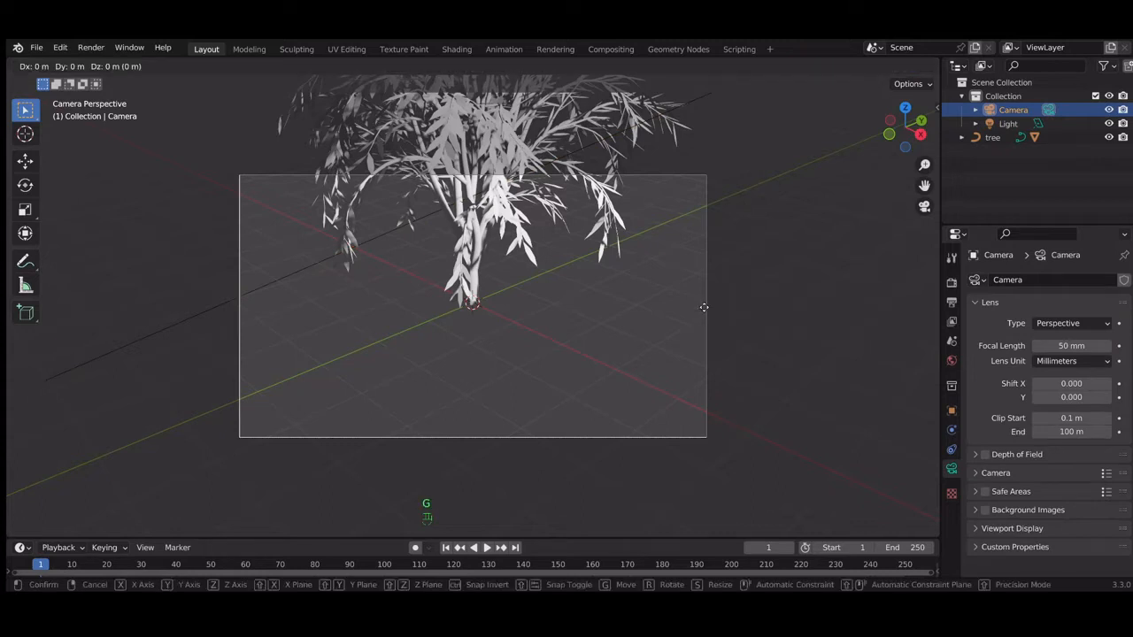
pyautogui.press('z')
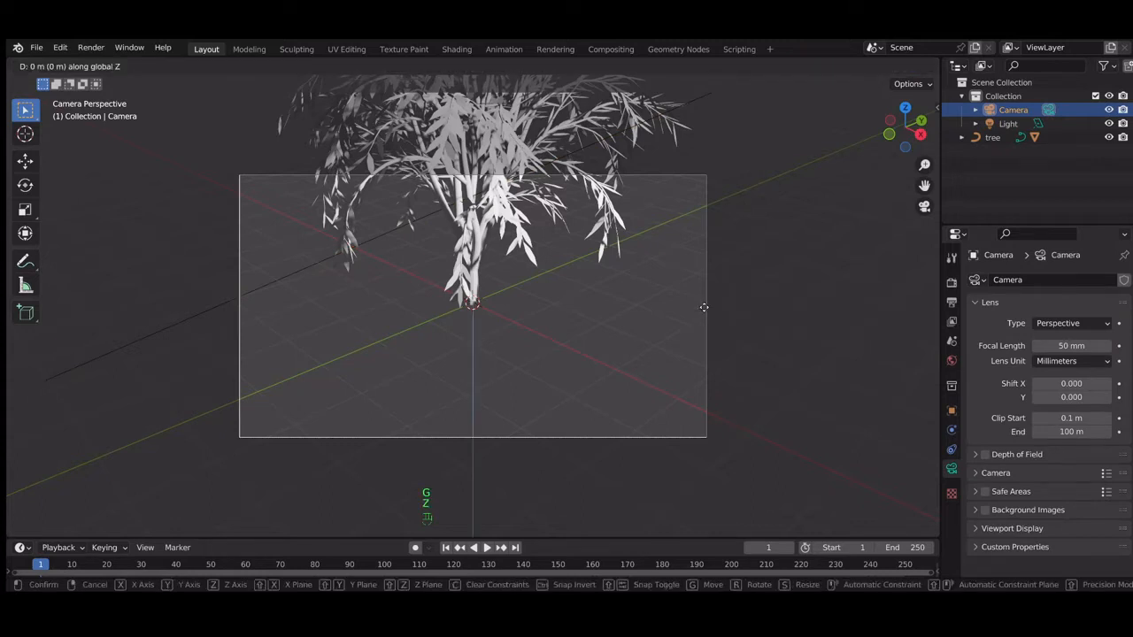
pyautogui.click(727, 155)
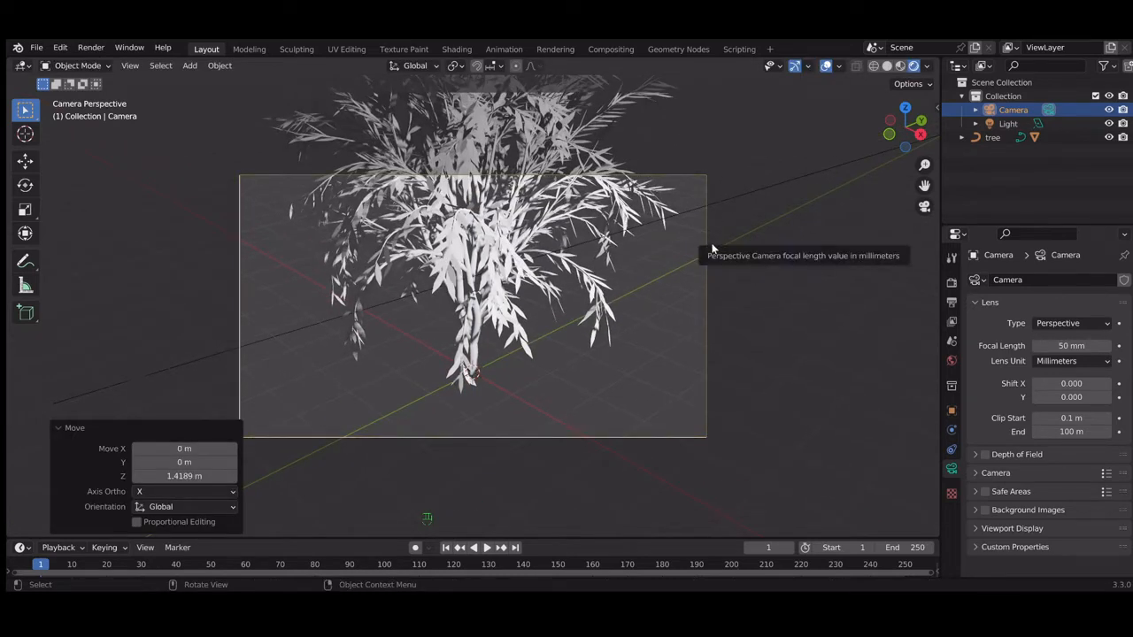
pyautogui.scroll(2, 708, 262)
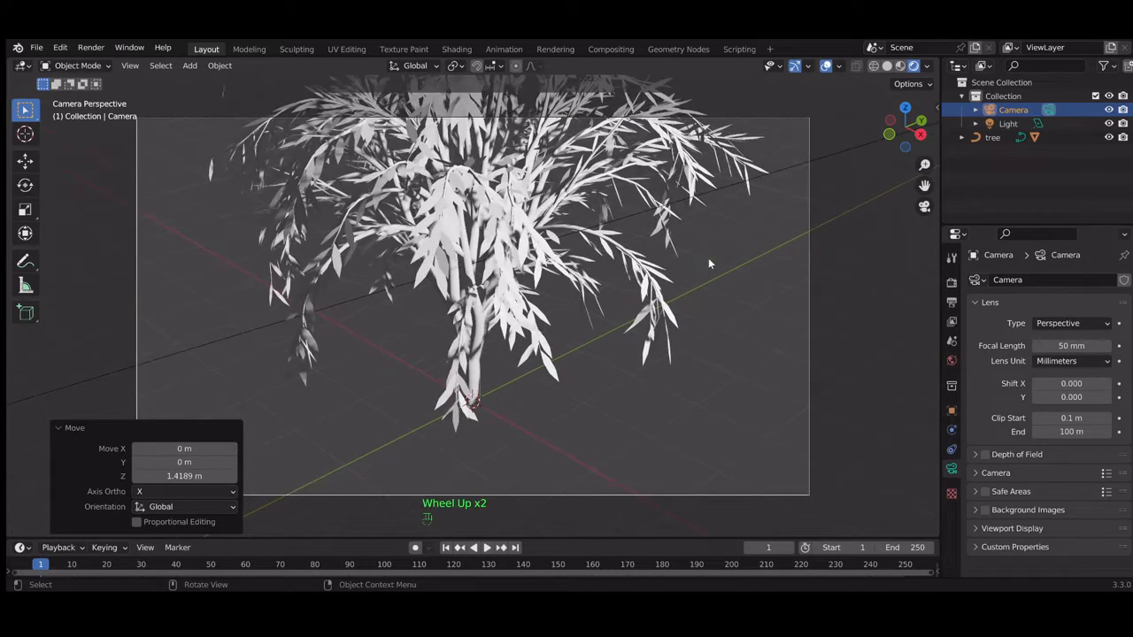
pyautogui.scroll(-1, 708, 263)
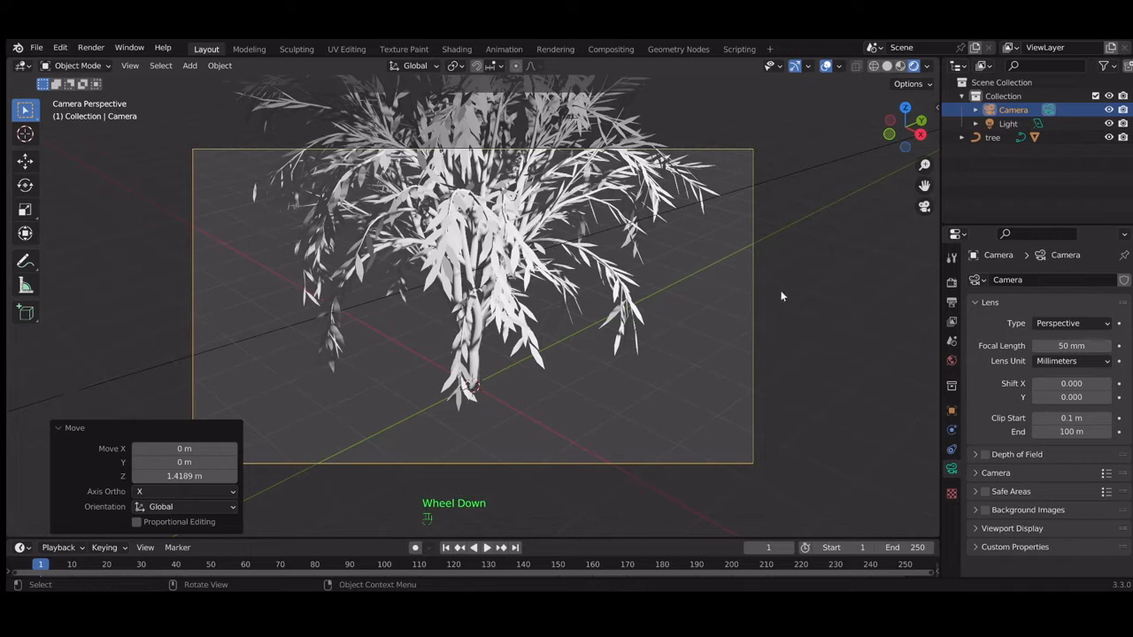
# Switch the scene's render engine to Cycles
pyautogui.click(952, 257)
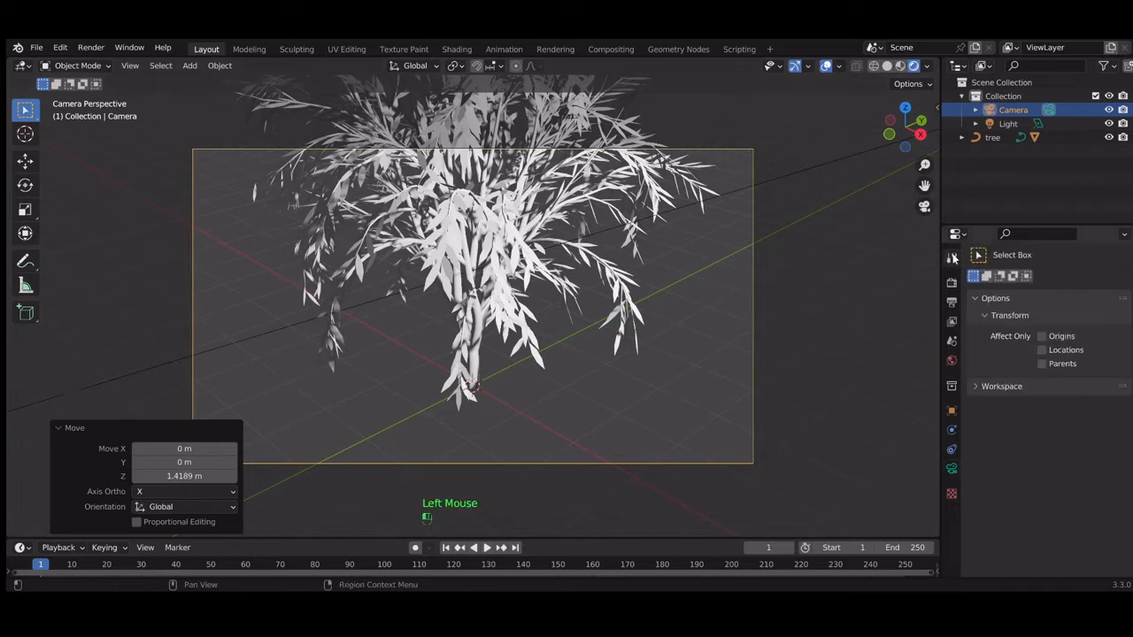
pyautogui.click(953, 283)
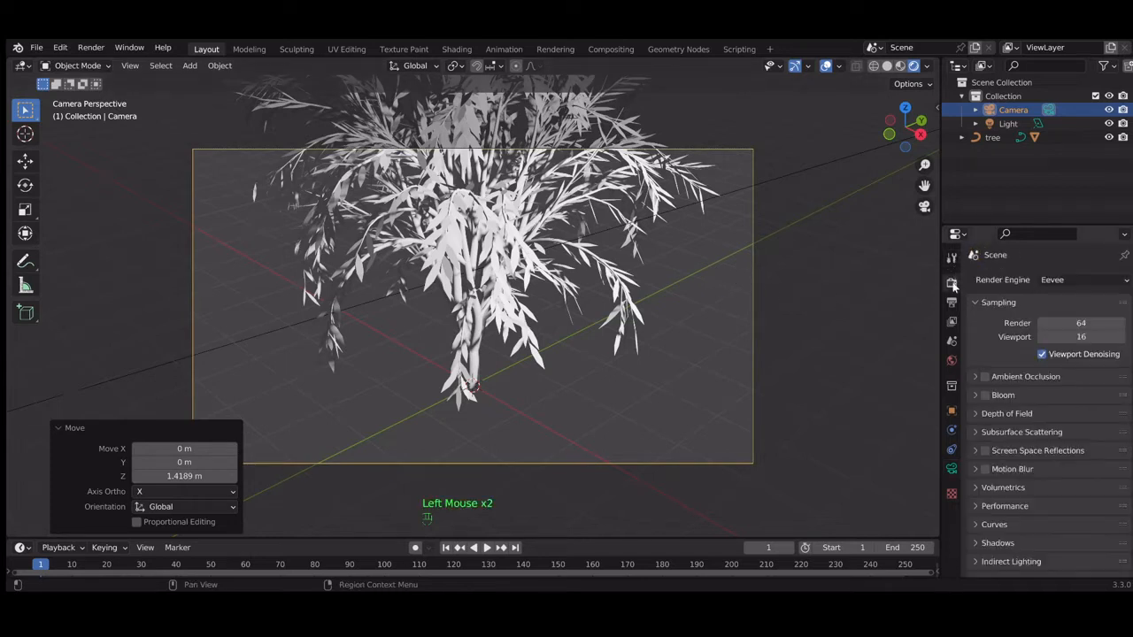
pyautogui.click(1062, 280)
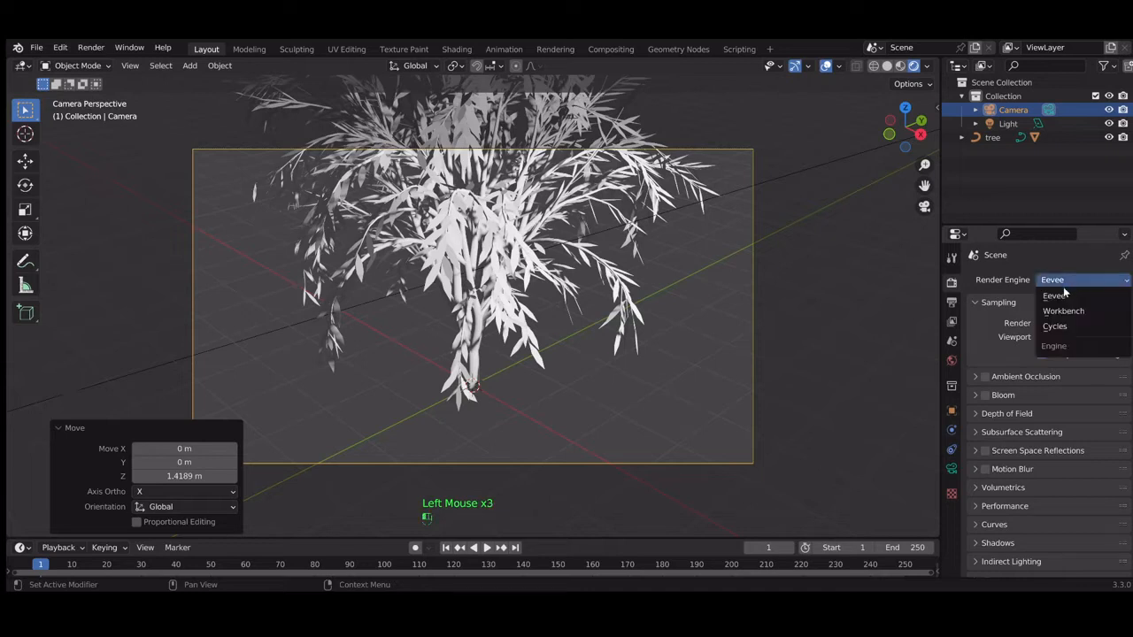
pyautogui.click(1063, 328)
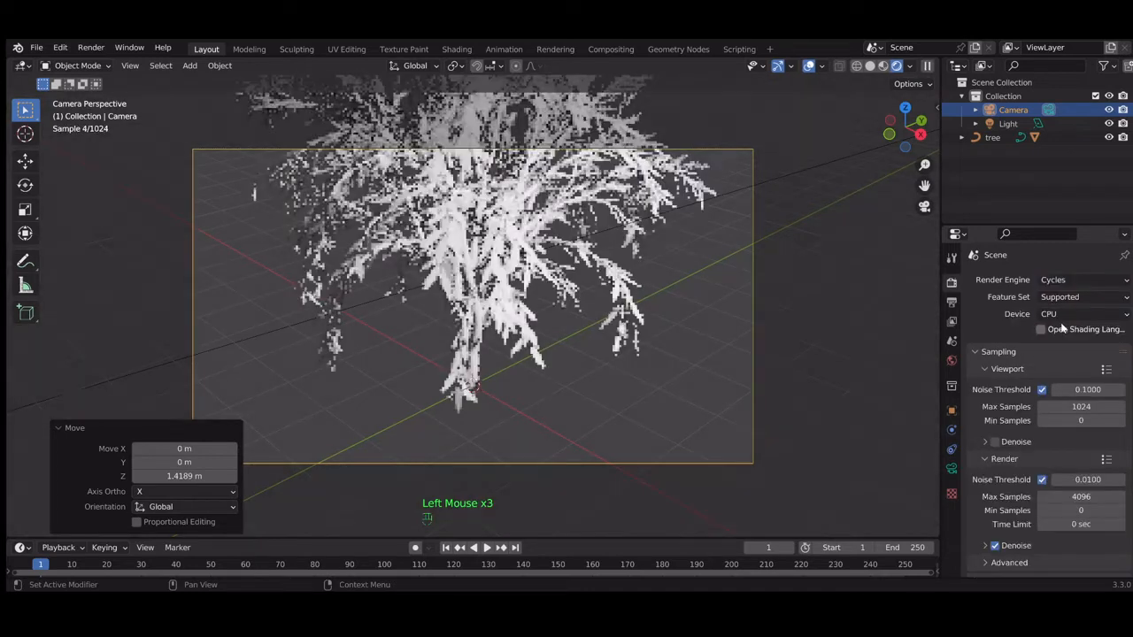
# Select the tree and create a new material for it
pyautogui.click(483, 344)
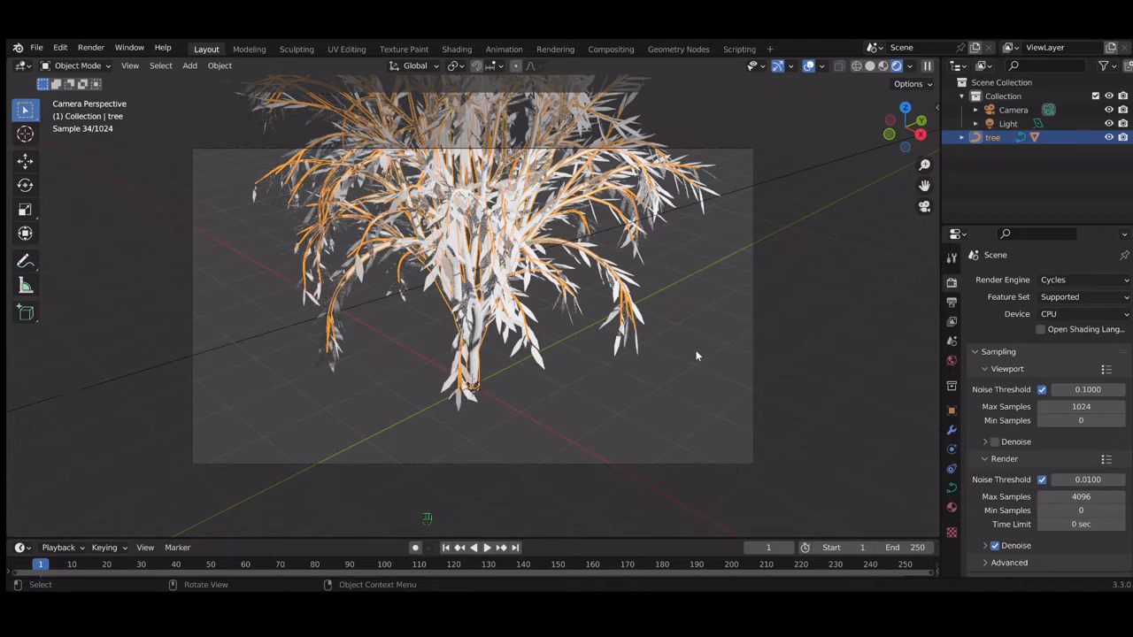
pyautogui.click(952, 509)
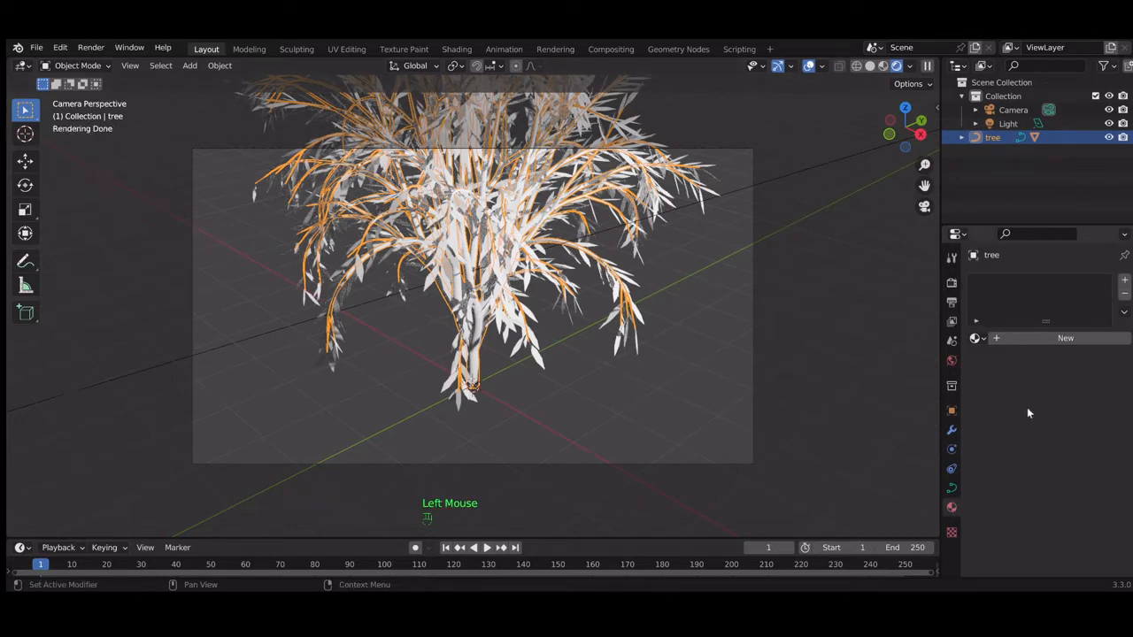
pyautogui.click(1045, 343)
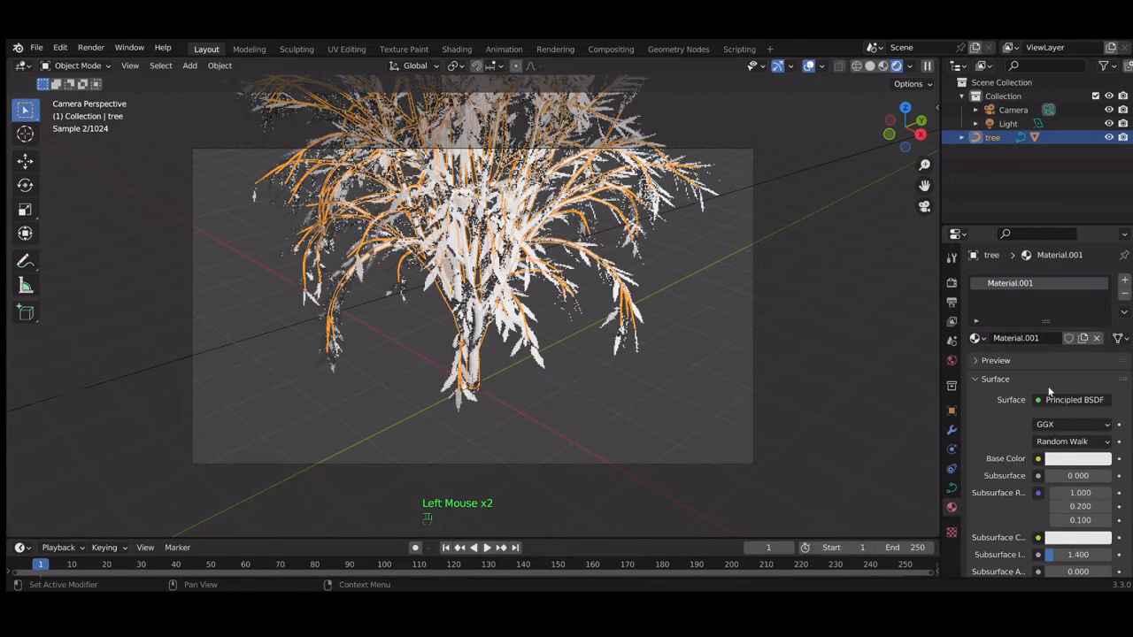
# Set the surface displacement method in the tree material's settings to Displacement and Bump
pyautogui.scroll(-3, 1050, 416)
pyautogui.scroll(-12, 1050, 427)
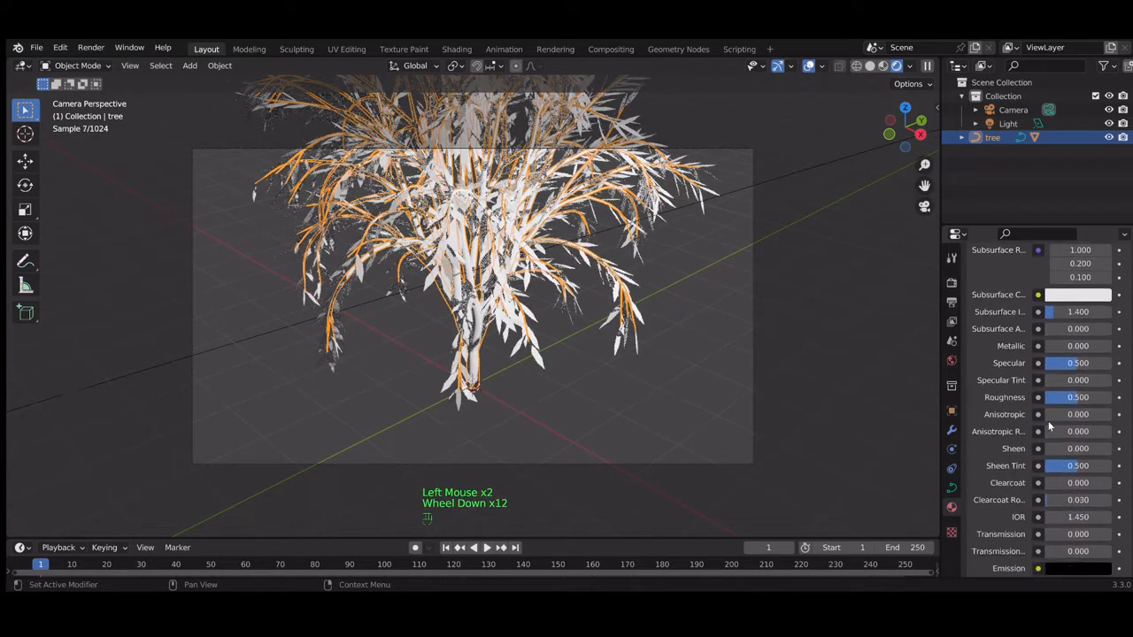
pyautogui.scroll(-7, 1050, 426)
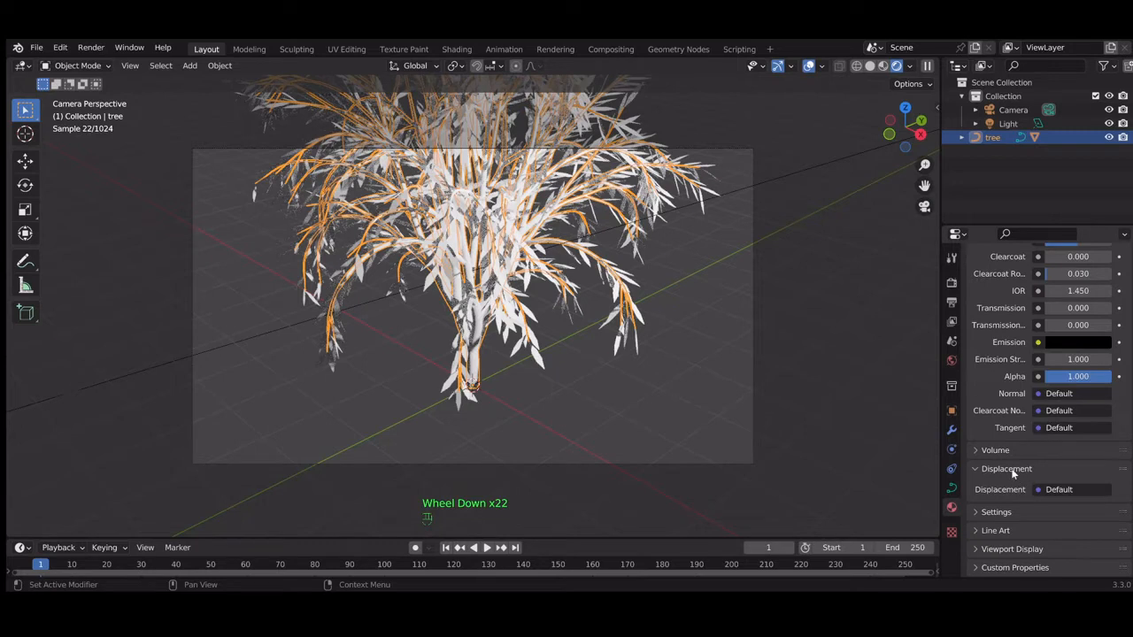
pyautogui.click(1007, 511)
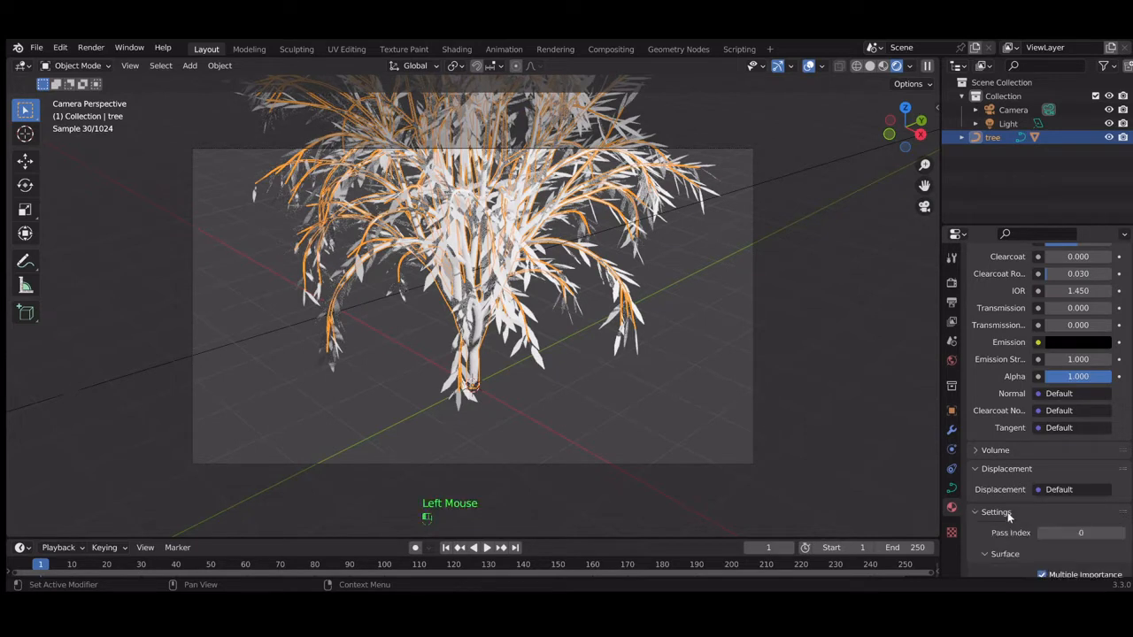
pyautogui.scroll(-1, 1009, 518)
pyautogui.scroll(-8, 1007, 517)
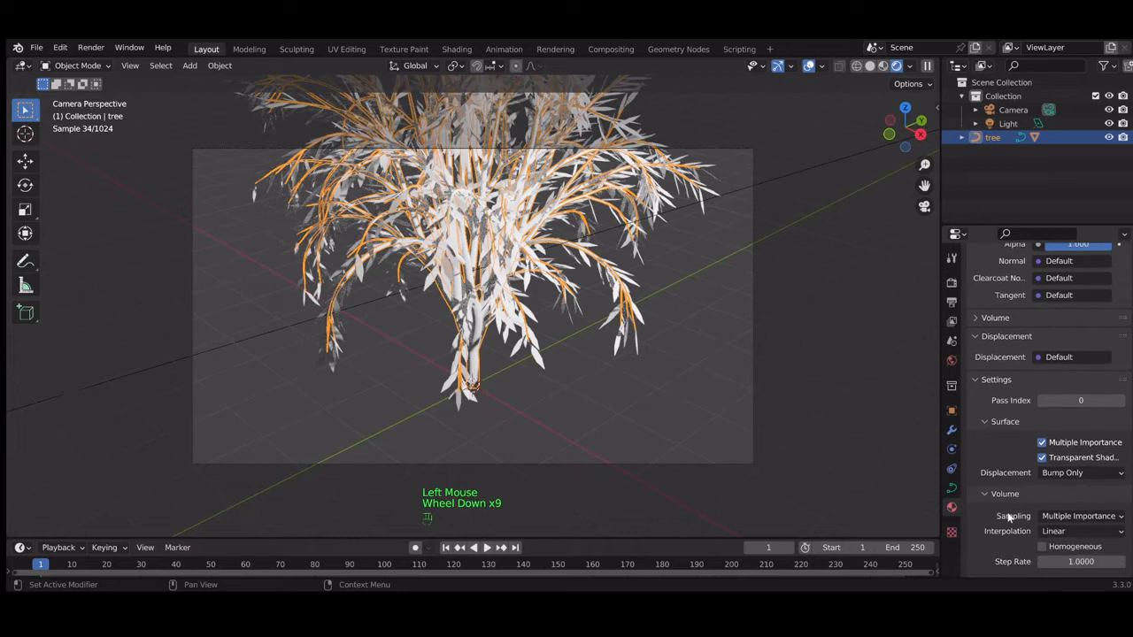
pyautogui.click(1093, 472)
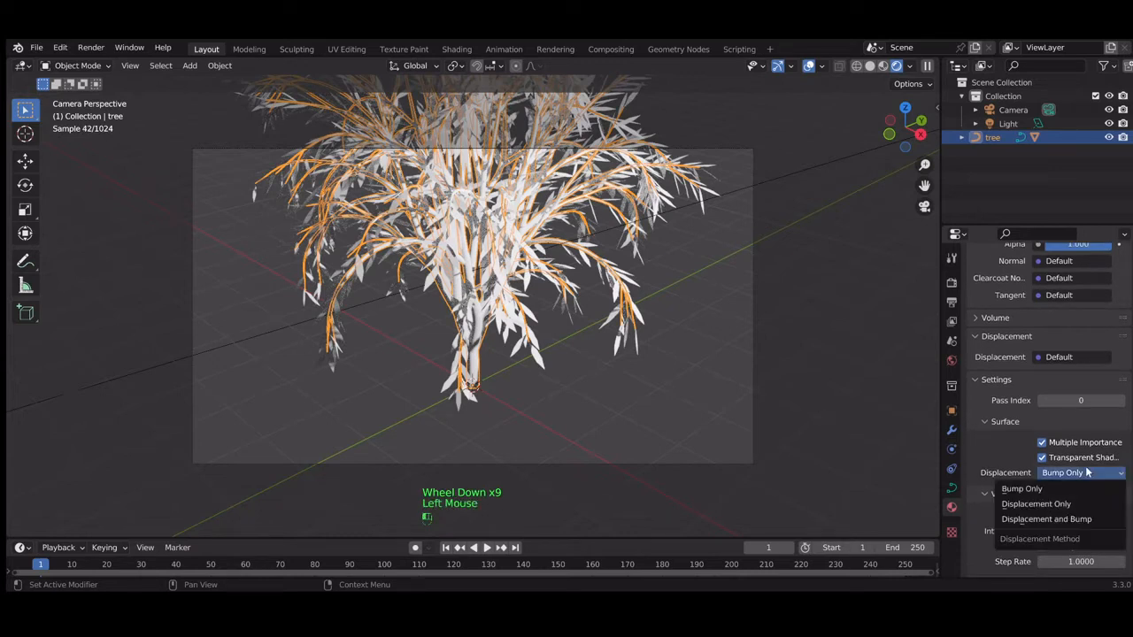
pyautogui.click(1050, 520)
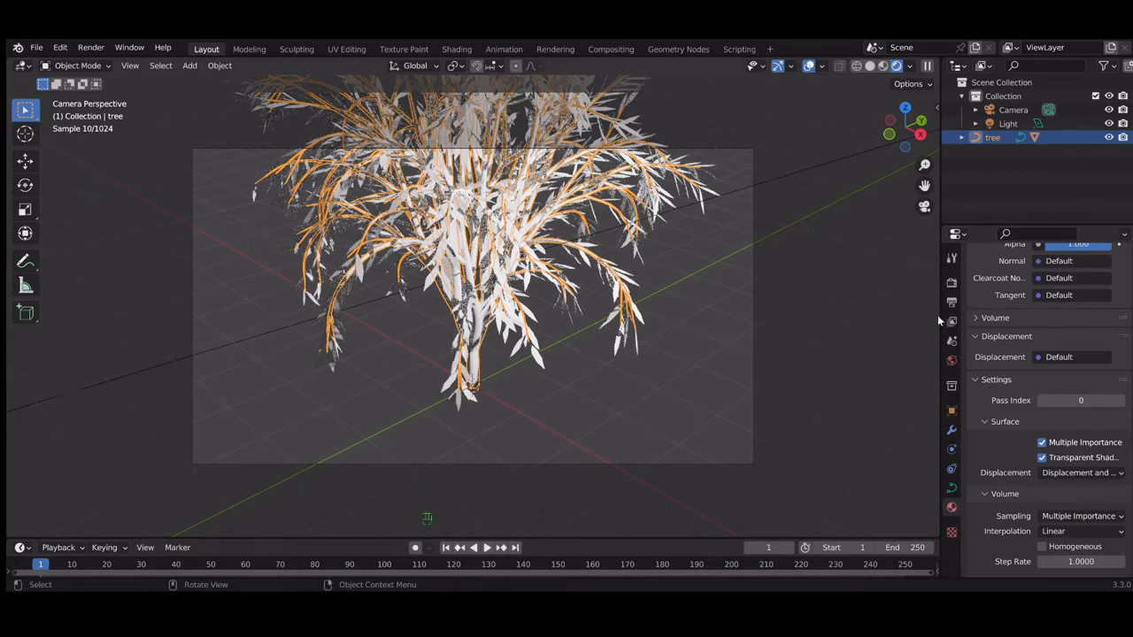
# Set the Cycles render device to GPU Compute
pyautogui.click(950, 283)
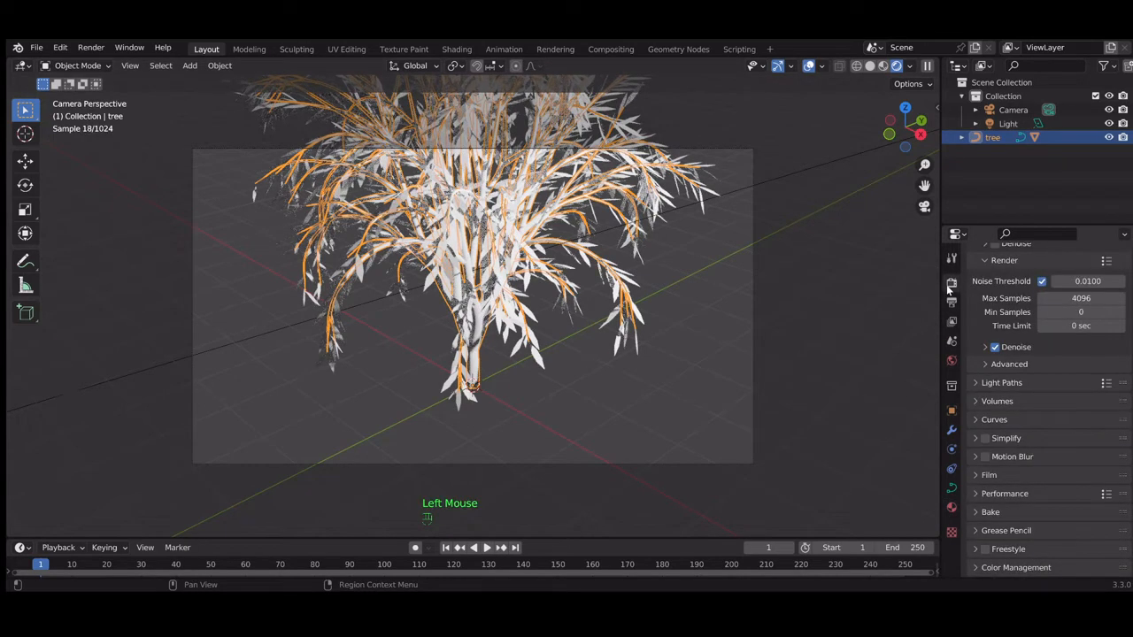
pyautogui.scroll(7, 1072, 296)
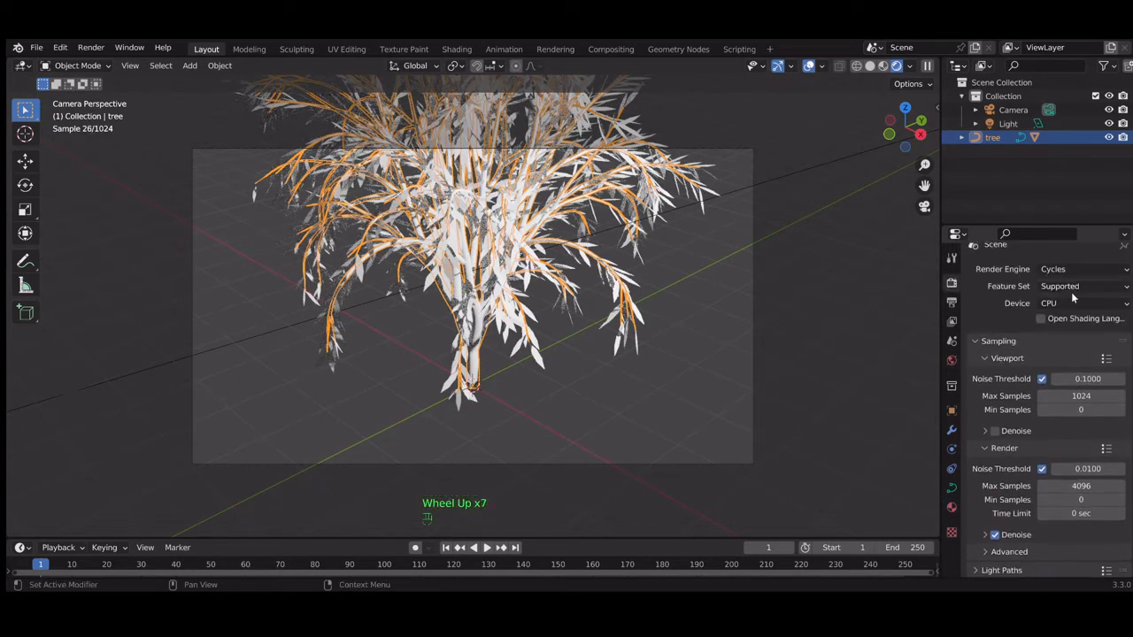
pyautogui.scroll(4, 1072, 298)
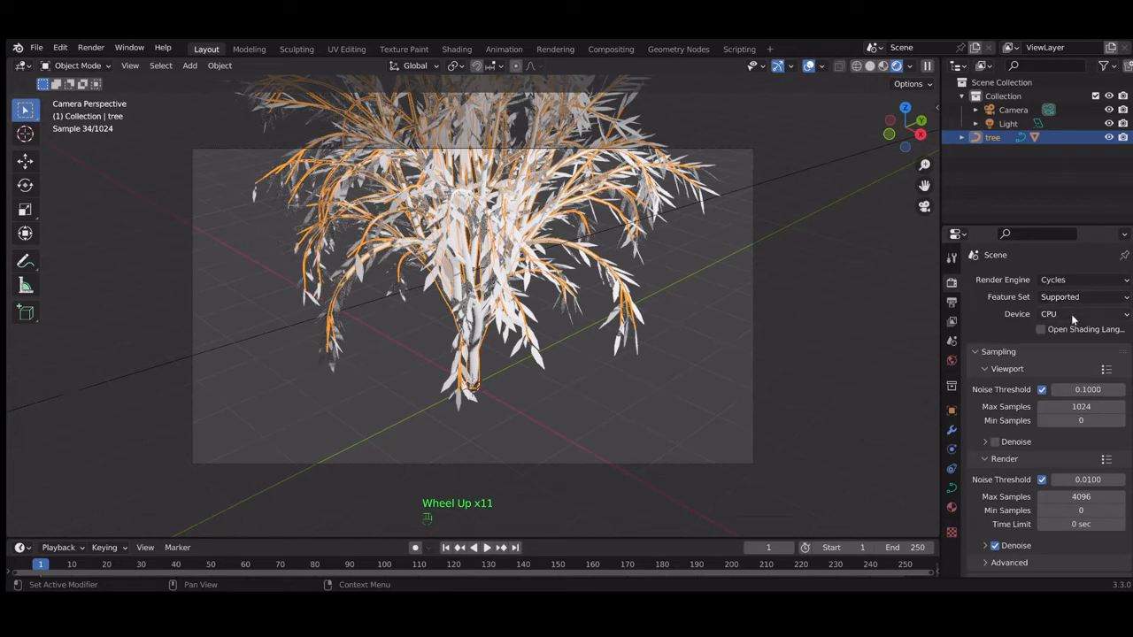
pyautogui.click(1071, 313)
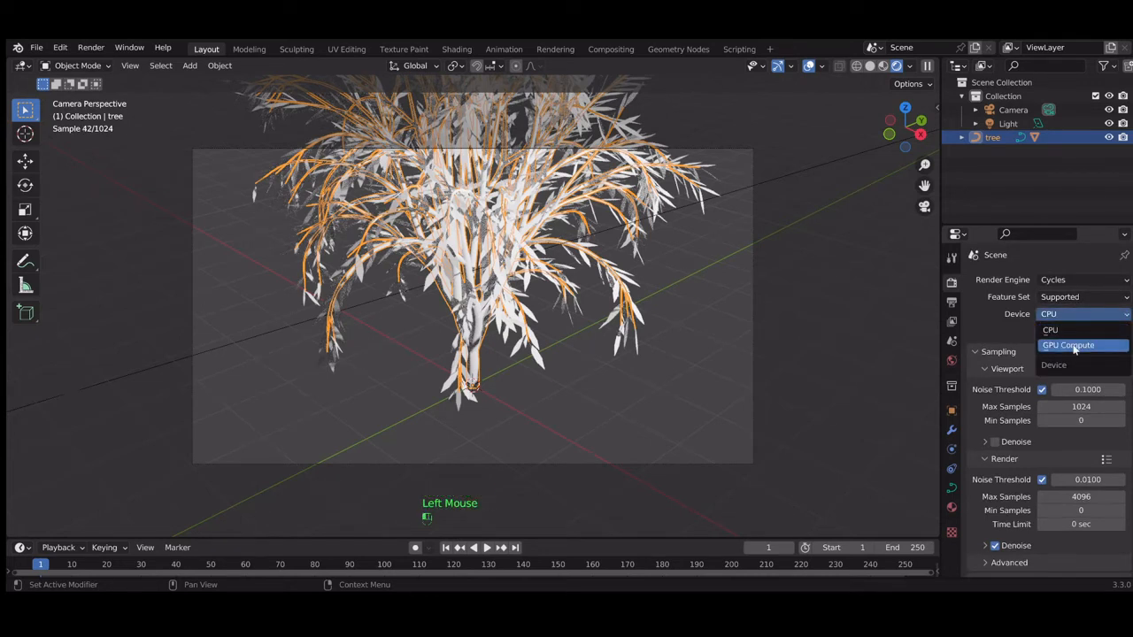
pyautogui.click(1069, 345)
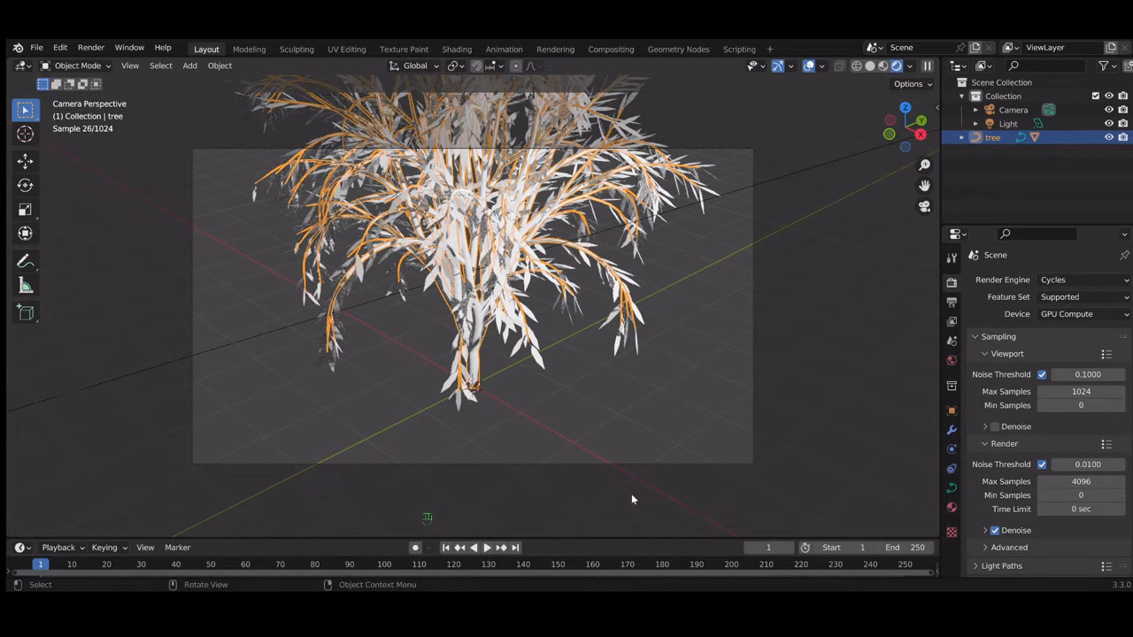
# Enlarge the timeline area and turn it into a Shader Editor showing the tree material's nodes
pyautogui.moveTo(608, 535); pyautogui.dragTo(629, 364)
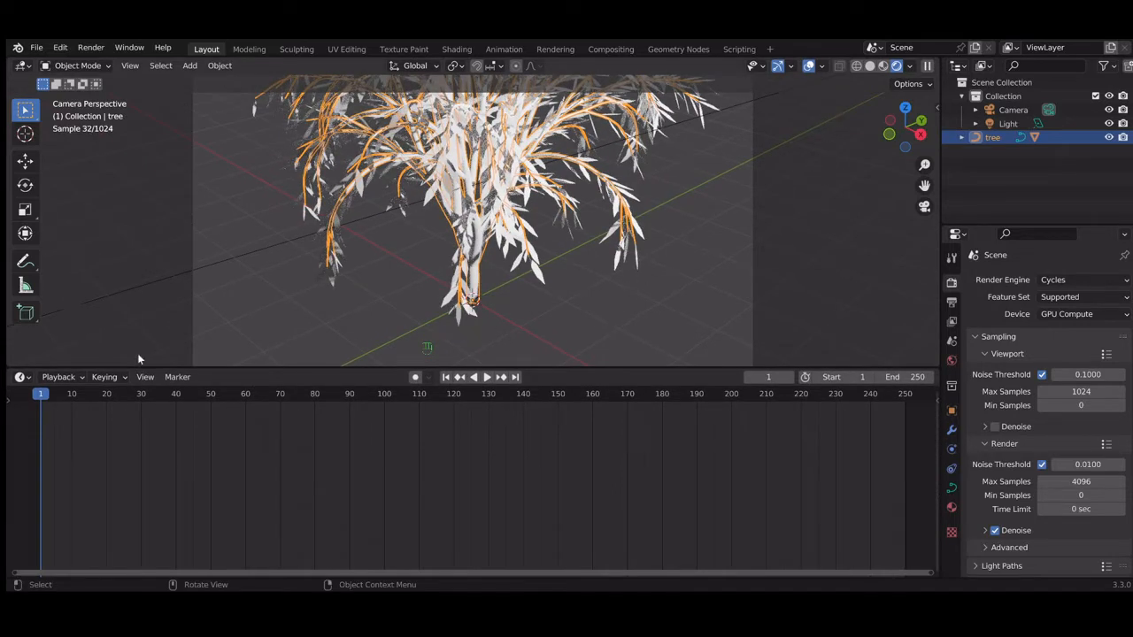
pyautogui.click(21, 377)
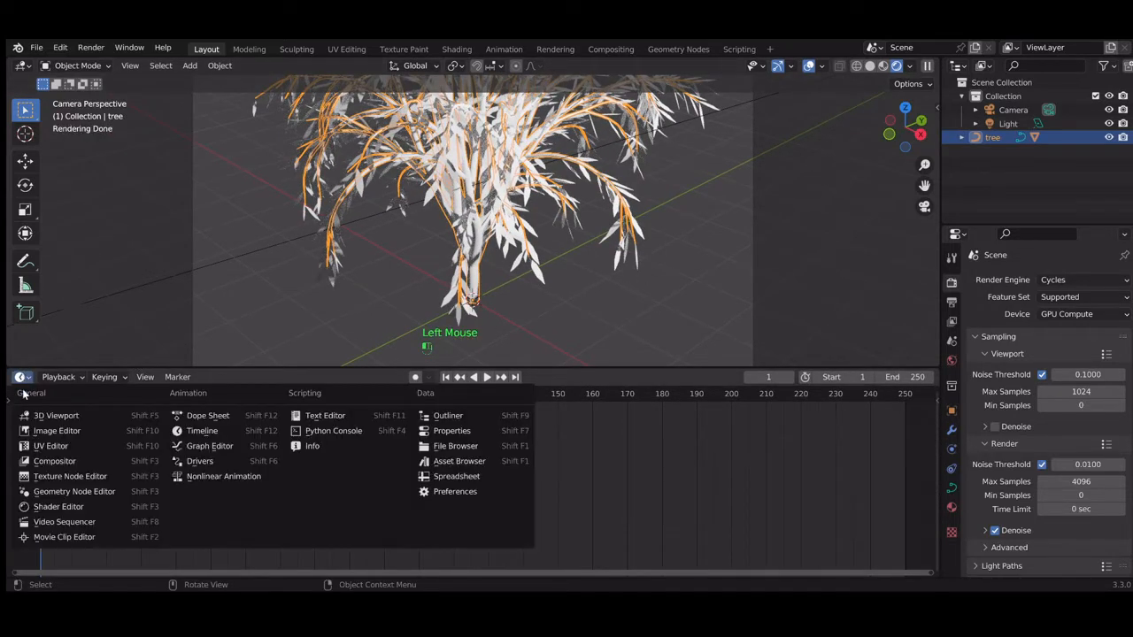
pyautogui.click(76, 507)
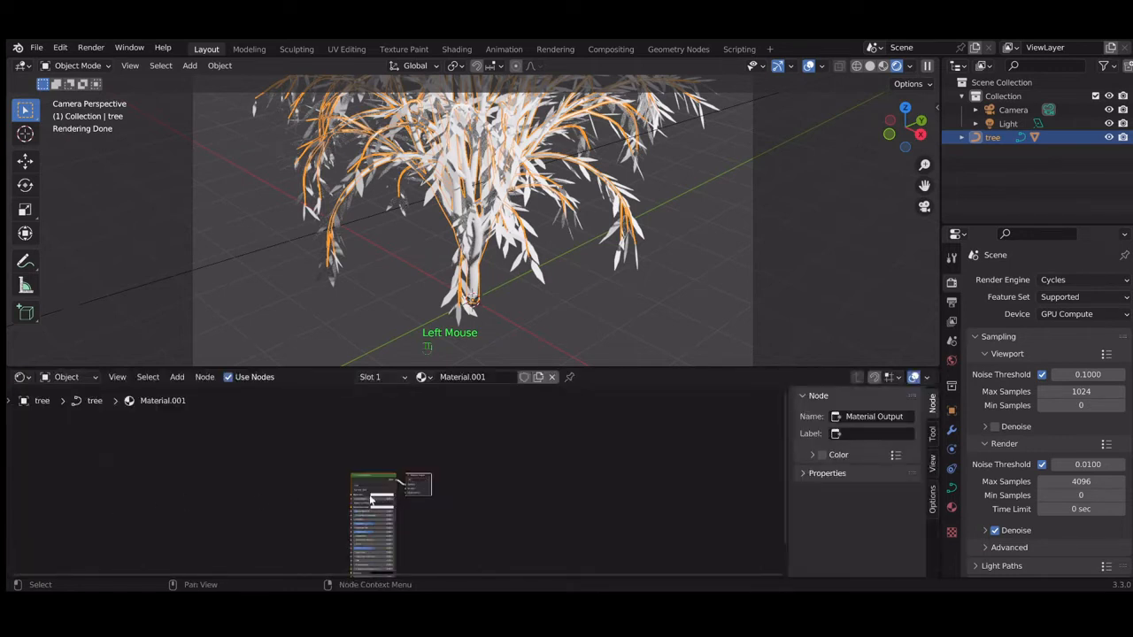
pyautogui.scroll(3, 379, 500)
pyautogui.scroll(3, 380, 500)
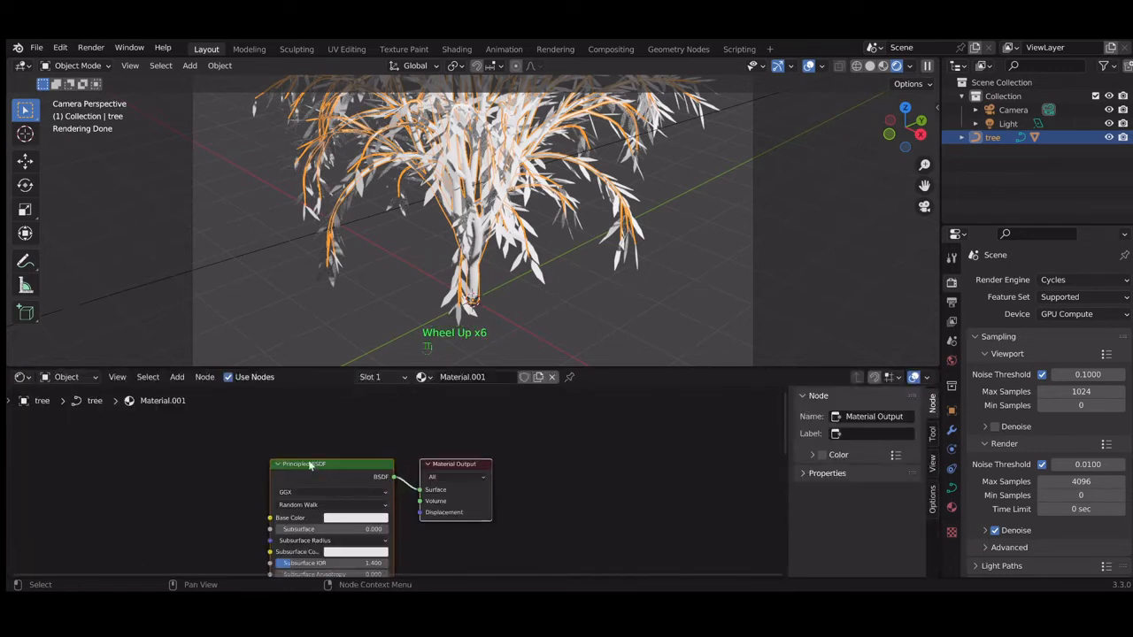
# Enlarge the Shader Editor further and shift the Principled BSDF and Material Output nodes to the right, leaving room for texture nodes
pyautogui.moveTo(316, 464); pyautogui.dragTo(618, 409)
pyautogui.scroll(-1, 587, 445)
pyautogui.scroll(-2, 587, 444)
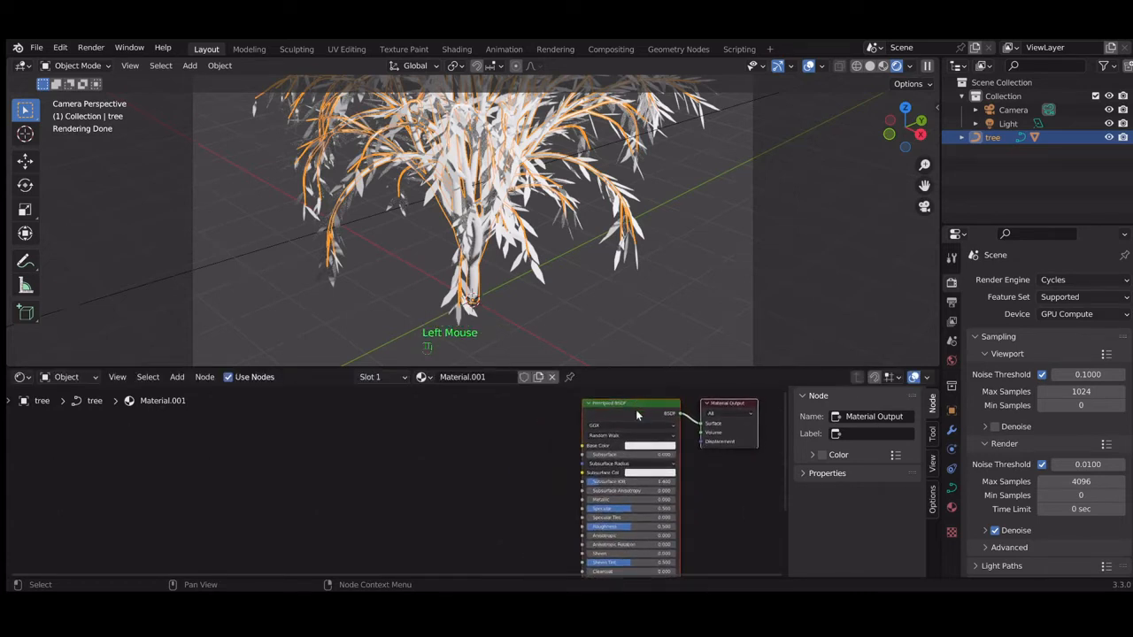
pyautogui.scroll(-1, 618, 454)
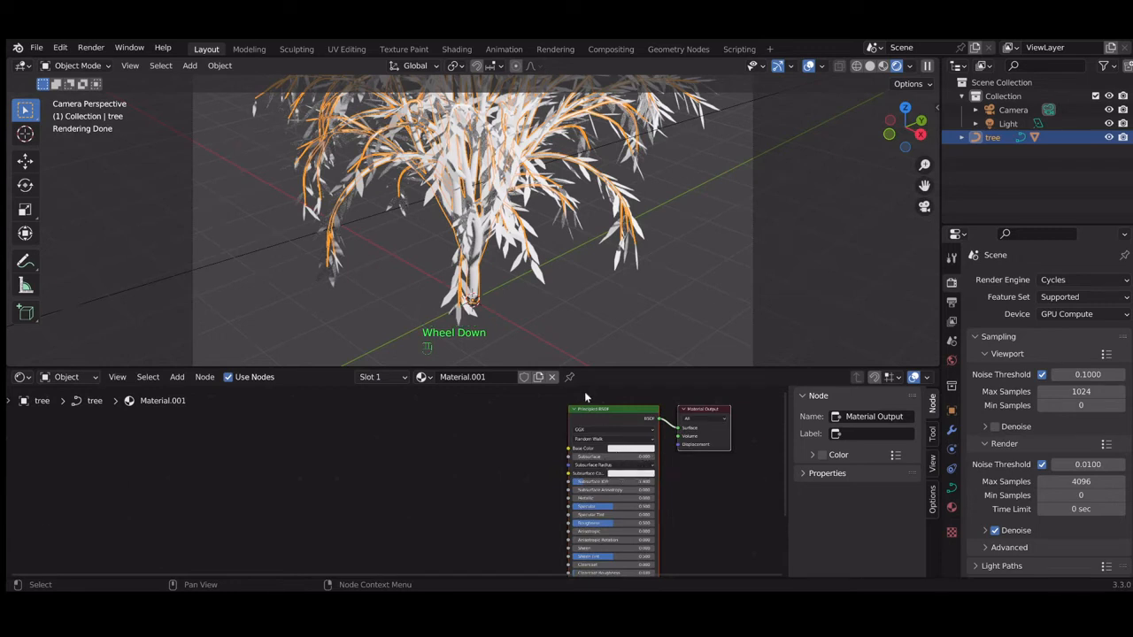
pyautogui.moveTo(611, 368); pyautogui.dragTo(615, 303)
pyautogui.scroll(2, 527, 239)
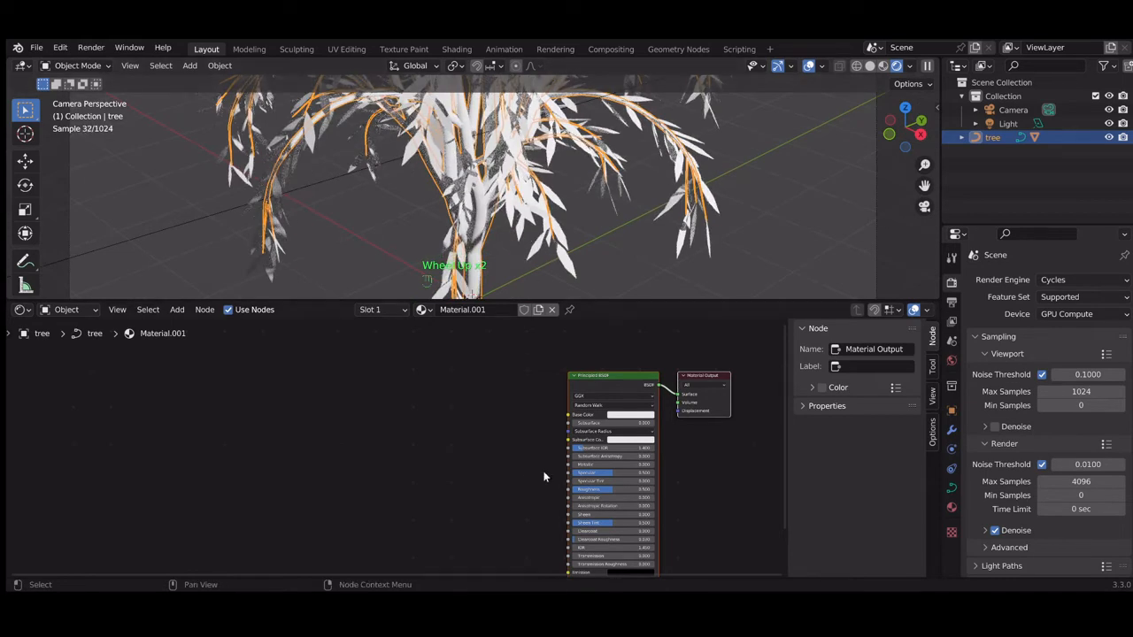
pyautogui.moveTo(542, 347); pyautogui.dragTo(707, 410)
pyautogui.click(701, 386)
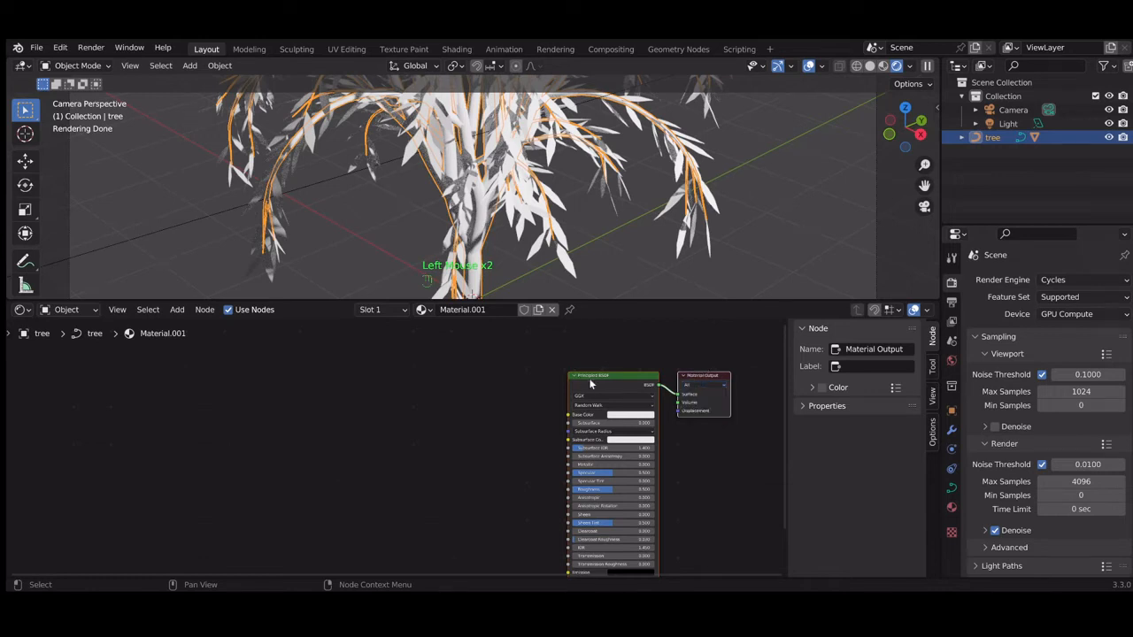
pyautogui.moveTo(588, 378); pyautogui.dragTo(624, 341)
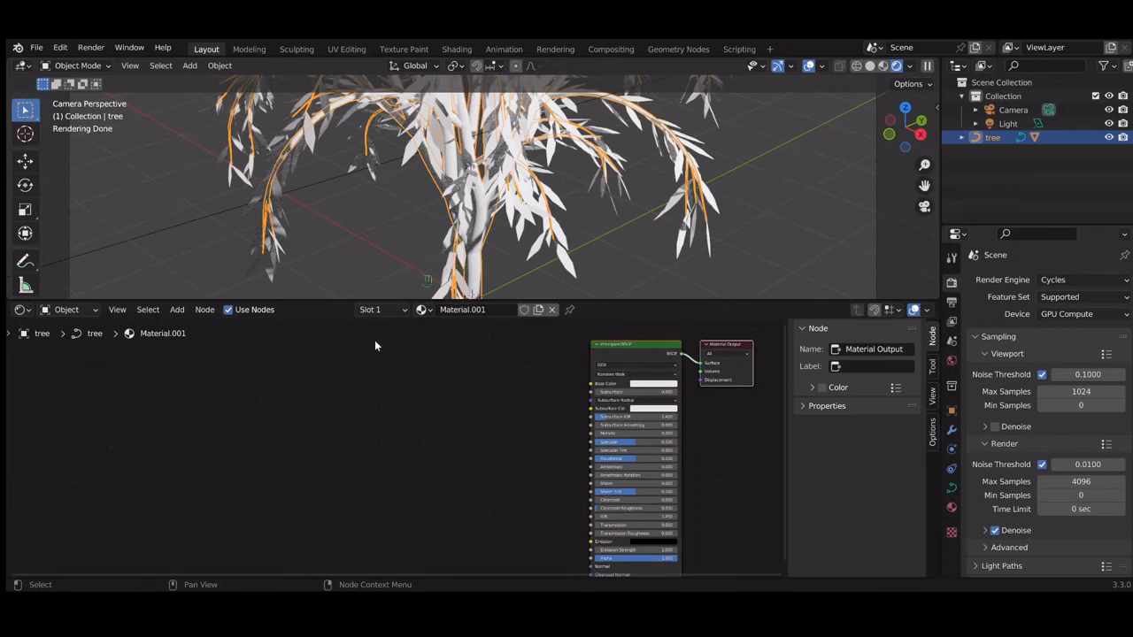
# Search for a Voronoi Texture node, add it and place it to the left of the Principled BSDF
pyautogui.click(177, 310)
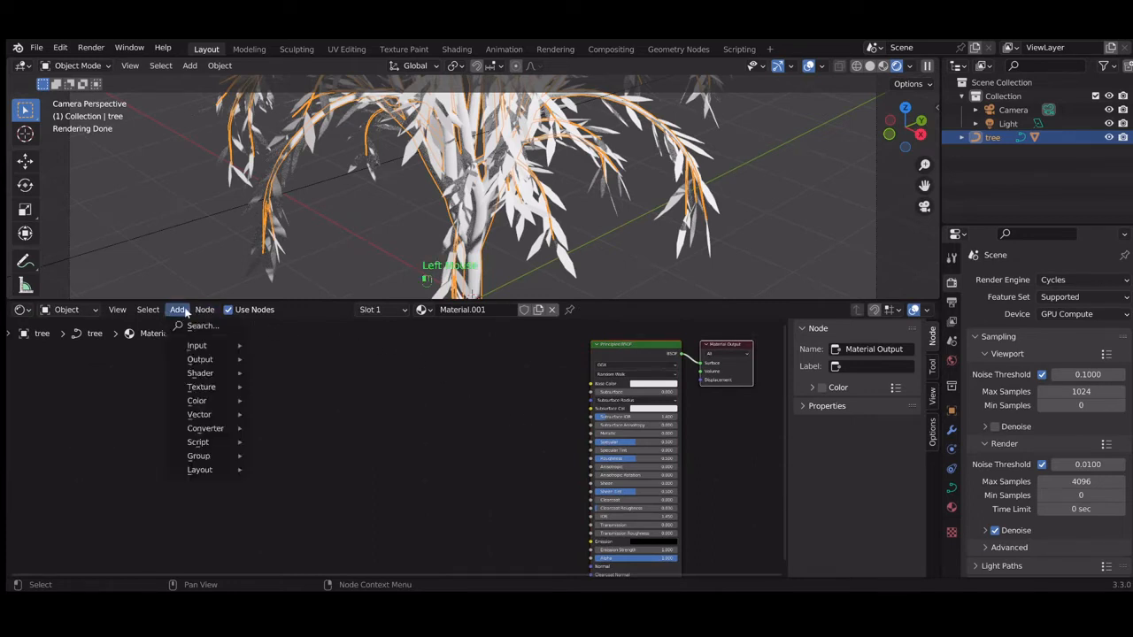
pyautogui.click(190, 326)
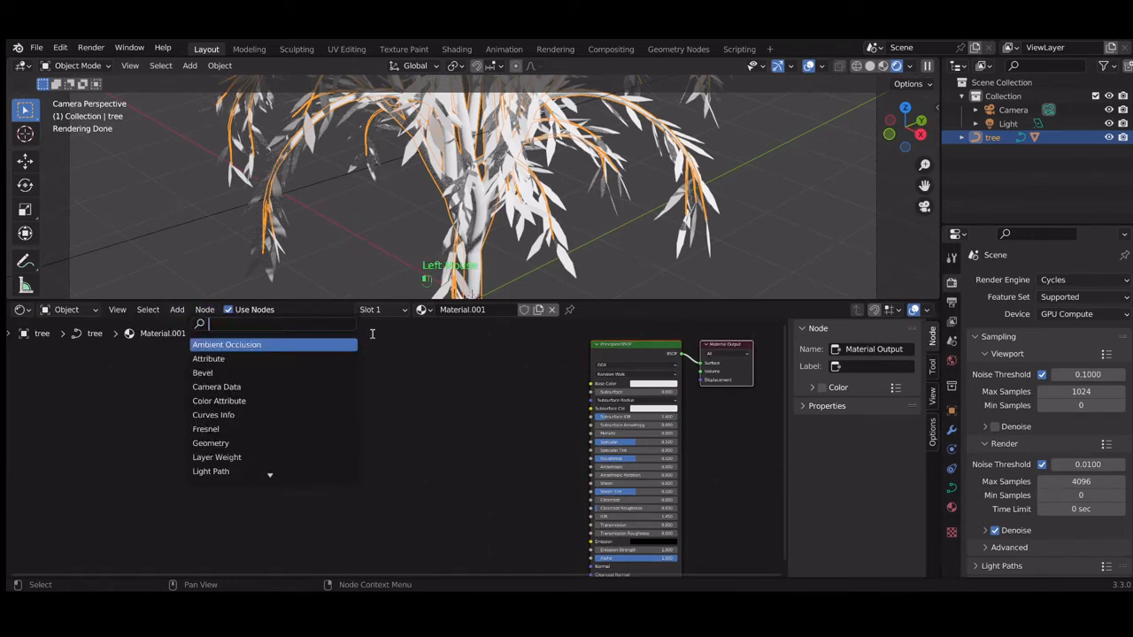
pyautogui.write('vo')
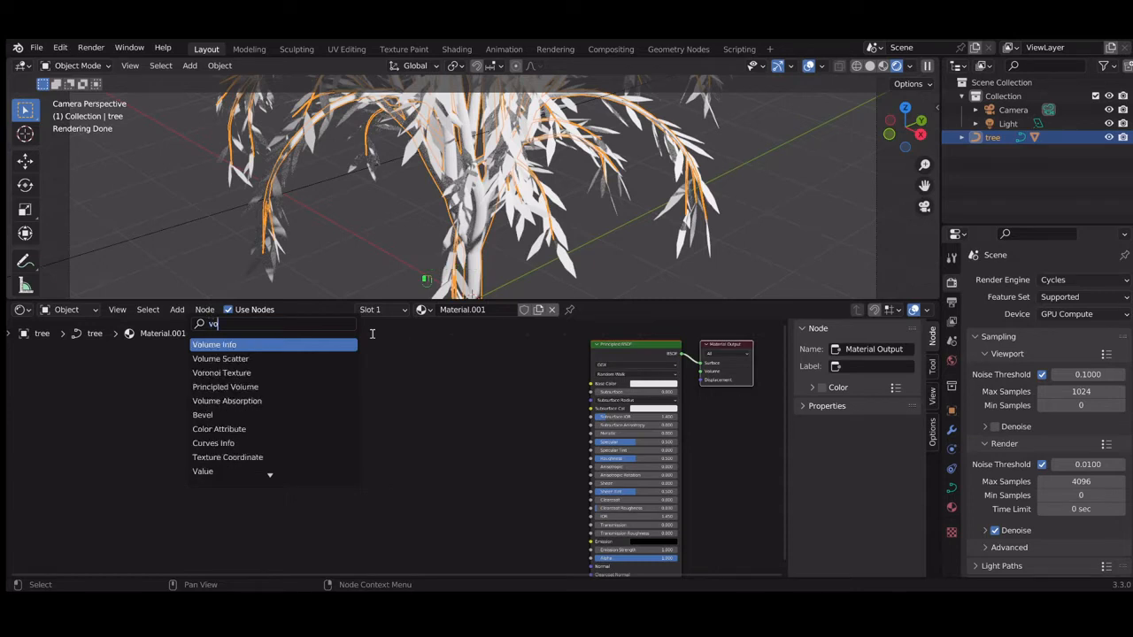
pyautogui.write('ro')
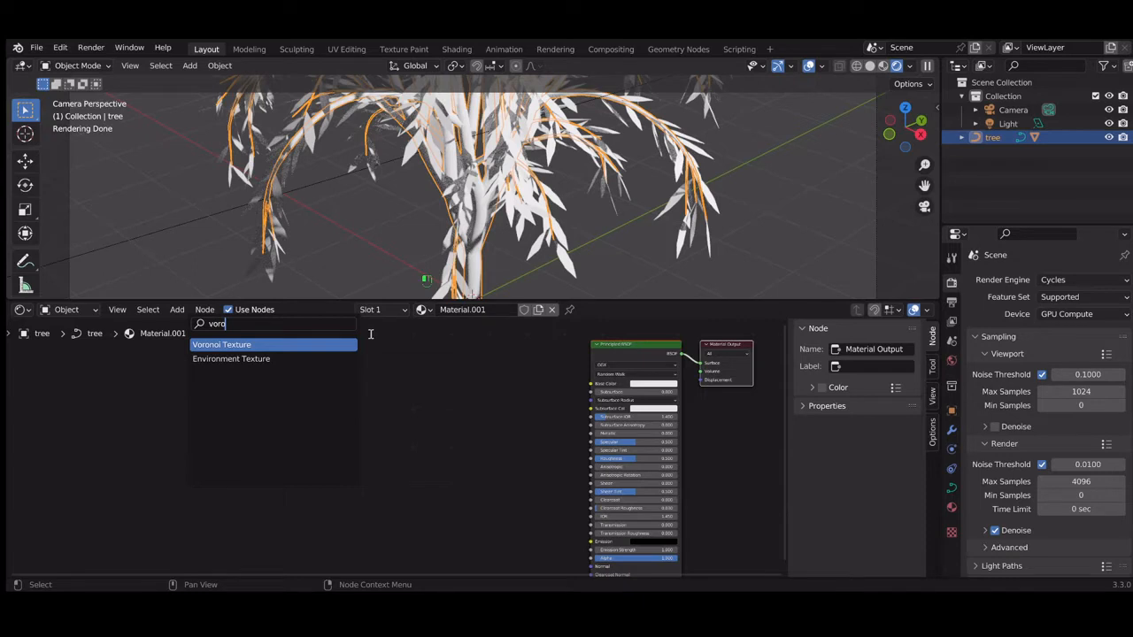
pyautogui.click(292, 344)
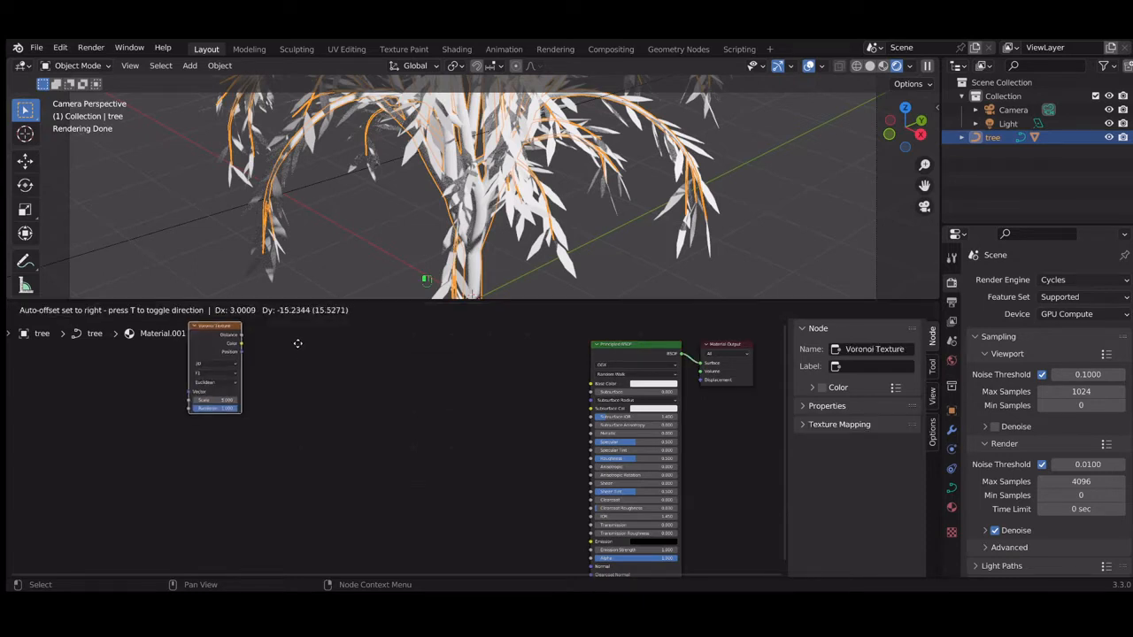
pyautogui.click(739, 484)
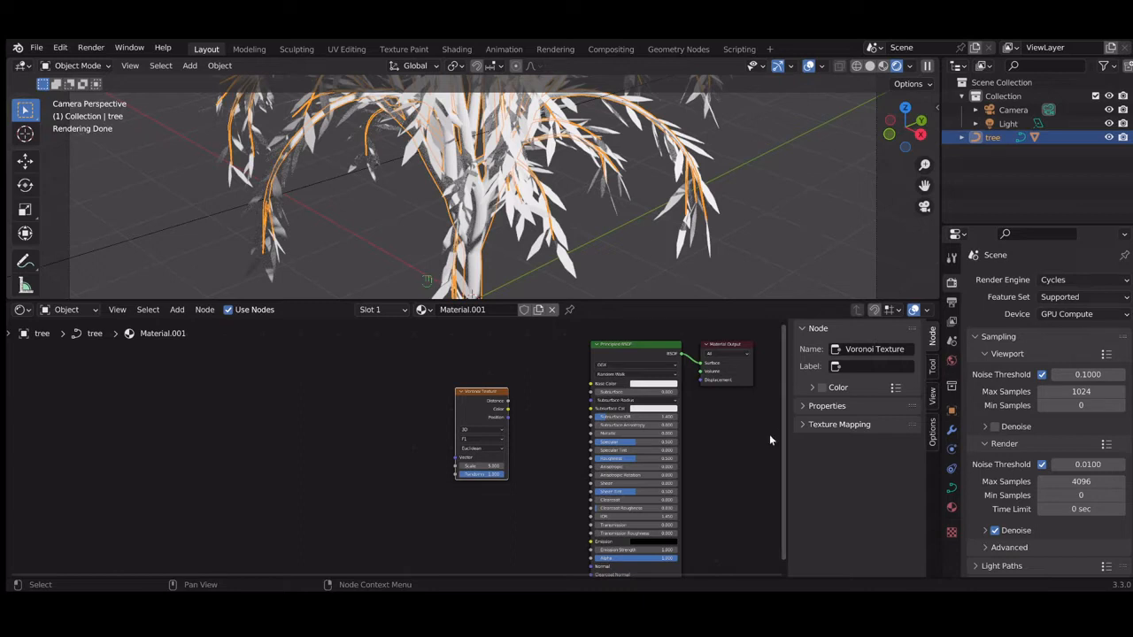
# Set the Voronoi Texture's distance metric to Chebychev and its feature output to Smooth F1
pyautogui.click(484, 449)
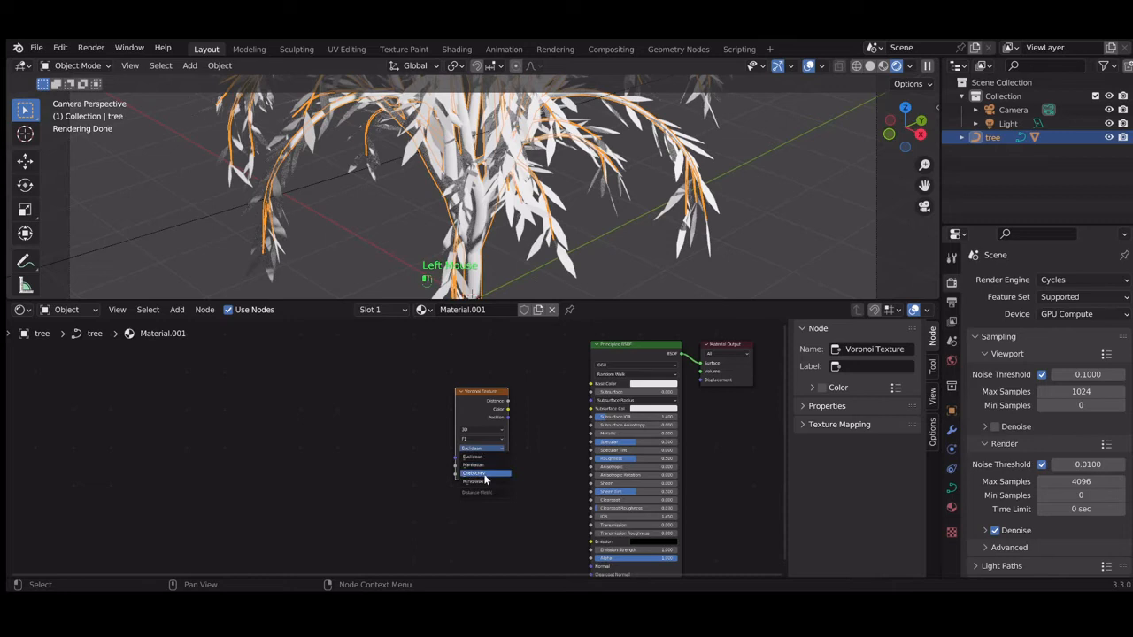
pyautogui.click(485, 475)
pyautogui.click(484, 440)
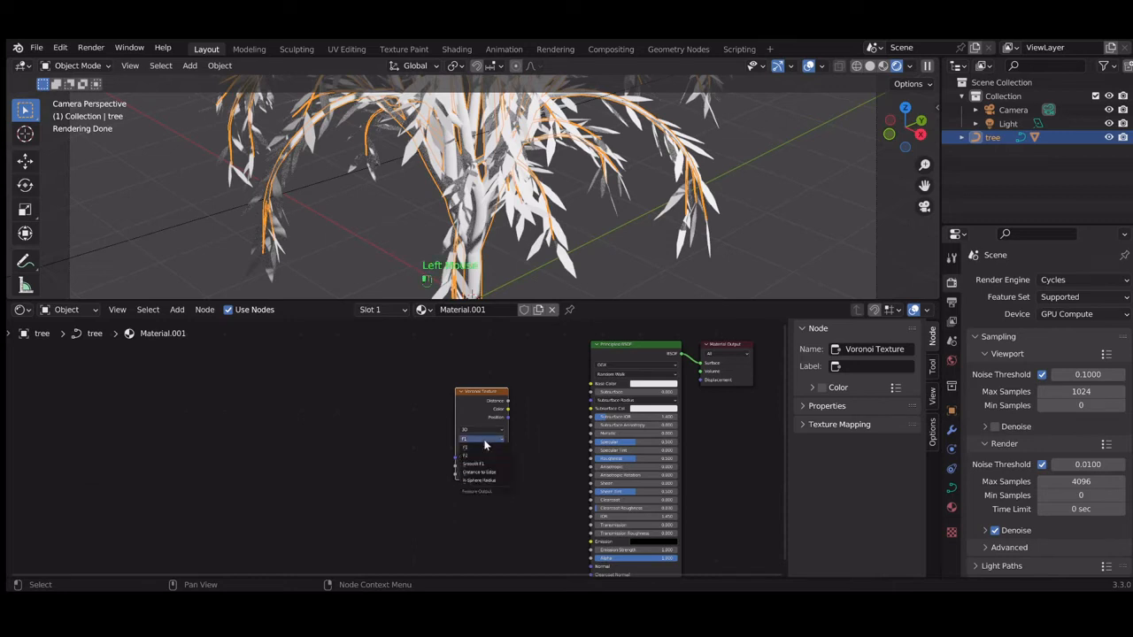
pyautogui.click(474, 464)
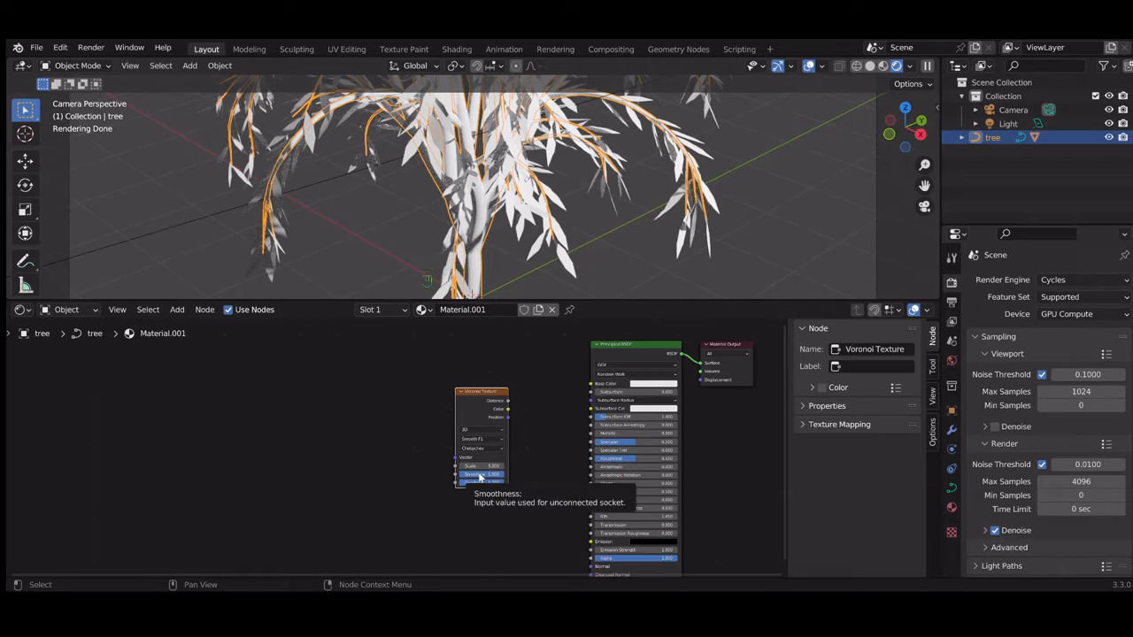
# Set the Voronoi Texture's Scale to 4, Smoothness to 0.35 and Randomness to 0.3, and link its Distance output to the Principled BSDF's Base Color
pyautogui.click(479, 466)
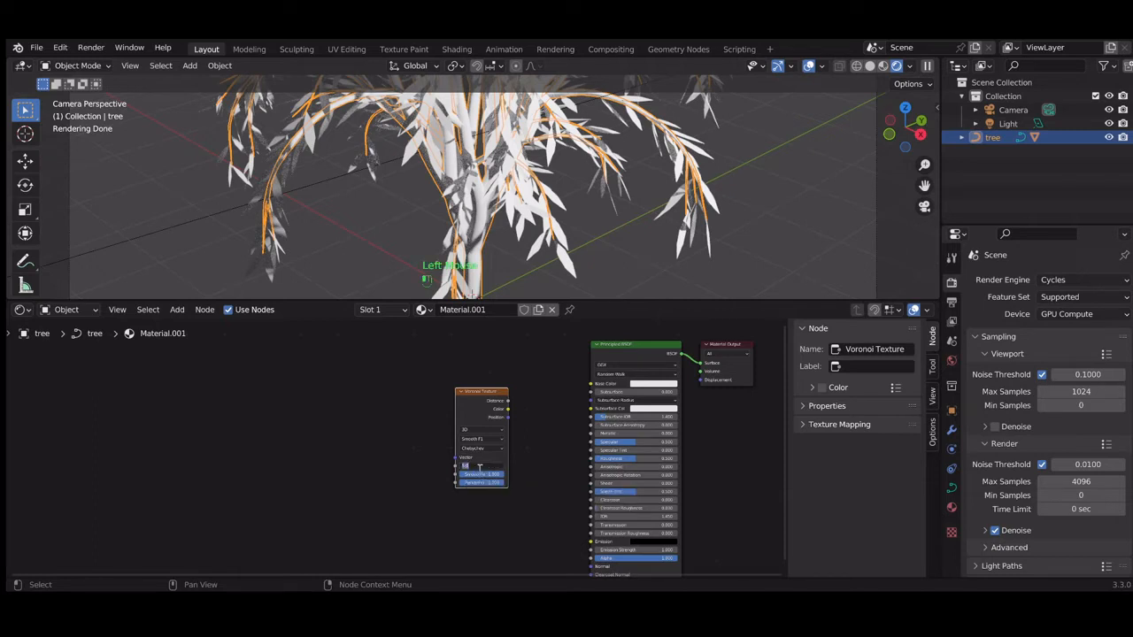
pyautogui.write('4')
pyautogui.press('Return')
pyautogui.click(482, 475)
pyautogui.write('0.5')
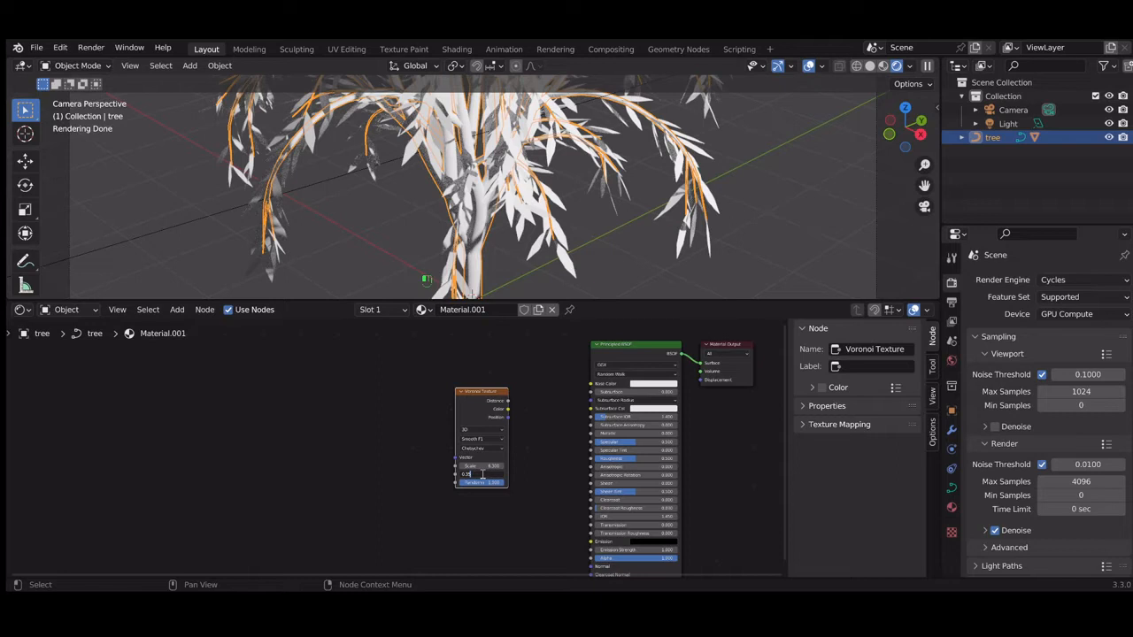
pyautogui.press('Return')
pyautogui.click(483, 482)
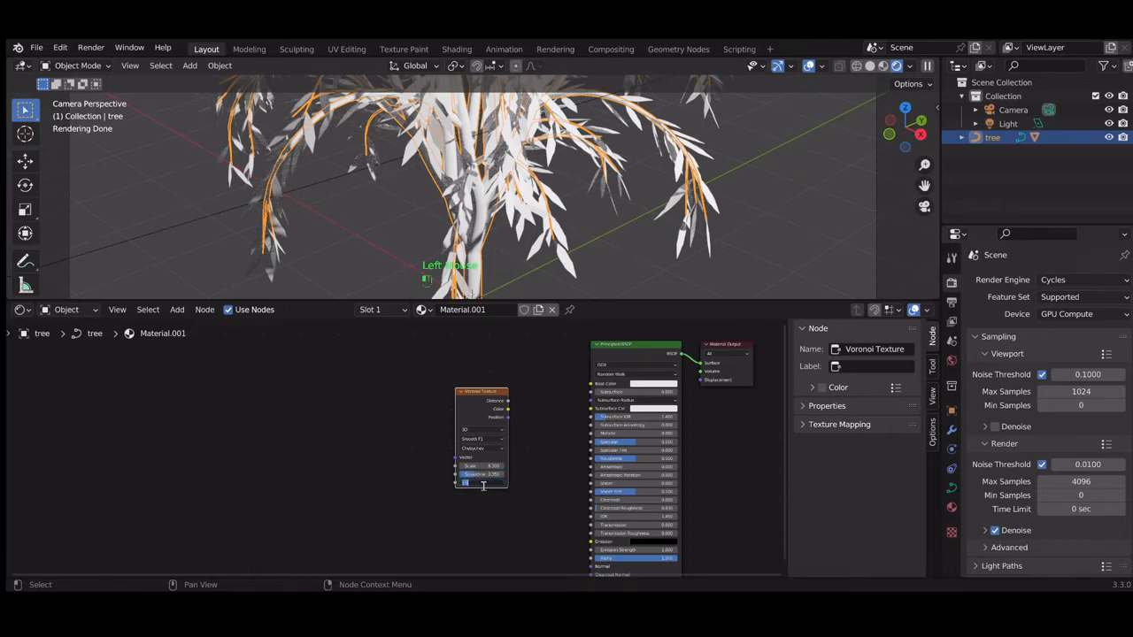
pyautogui.write('0.3')
pyautogui.moveTo(508, 401); pyautogui.dragTo(590, 384)
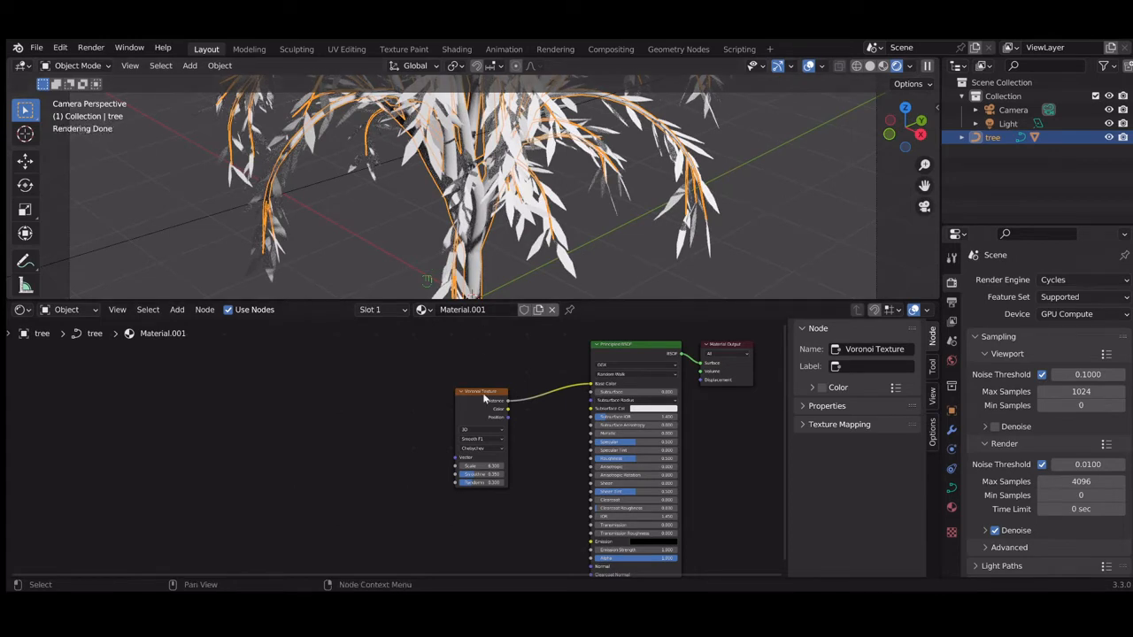
# Search for a Mapping node, add it and place it to the left of the Voronoi Texture
pyautogui.click(177, 310)
pyautogui.click(196, 326)
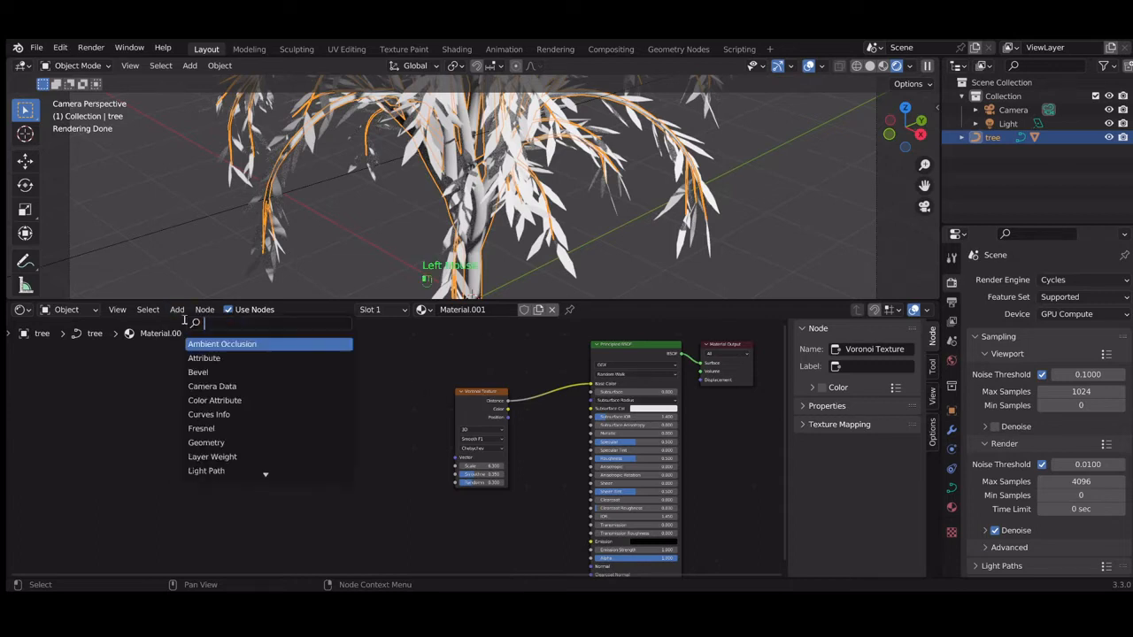
pyautogui.write('maa')
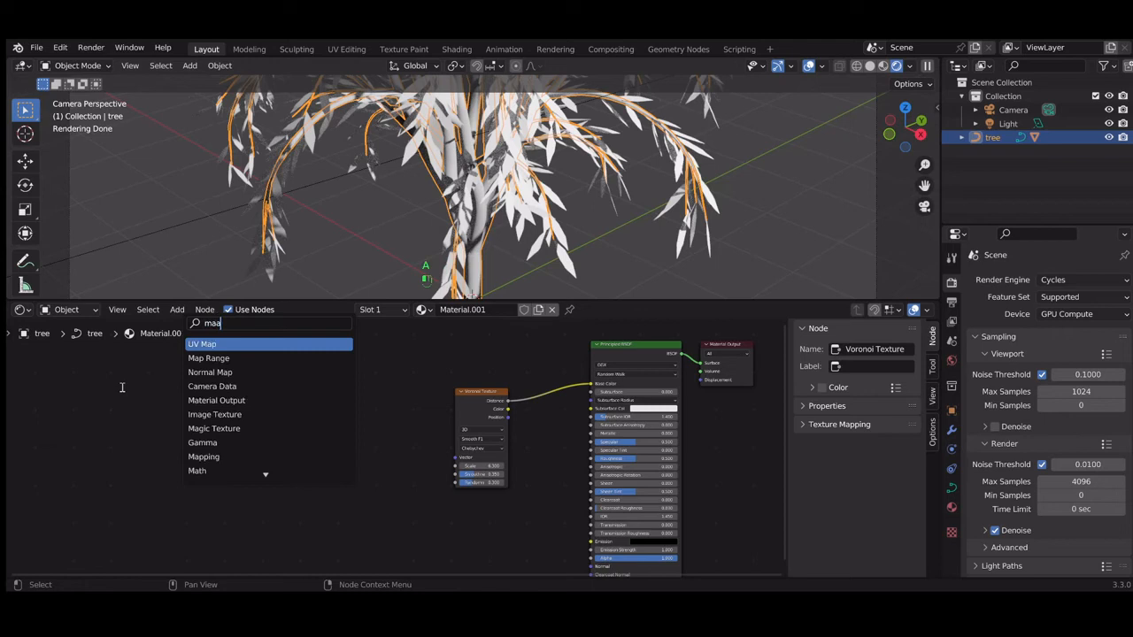
pyautogui.press('BackSpace')
pyautogui.write('pp')
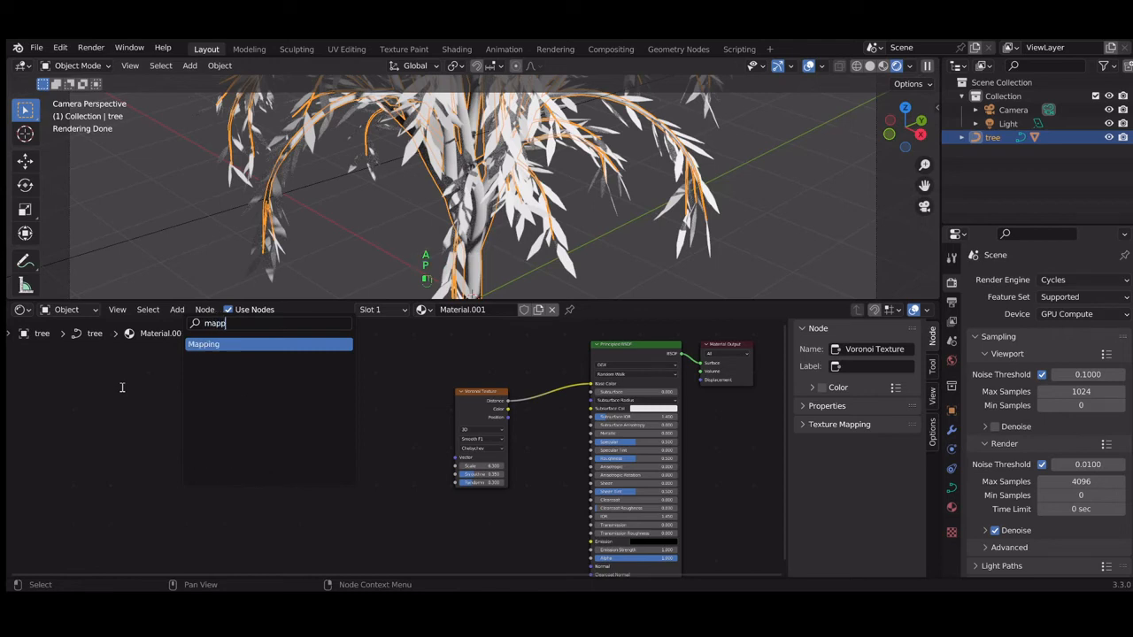
pyautogui.click(289, 345)
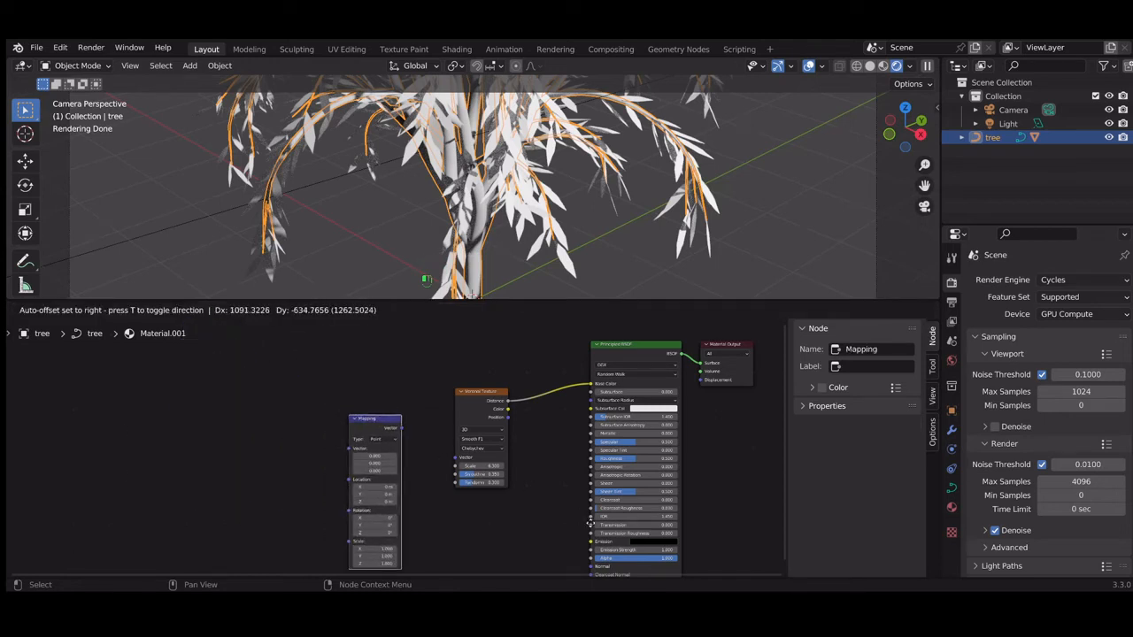
pyautogui.click(624, 525)
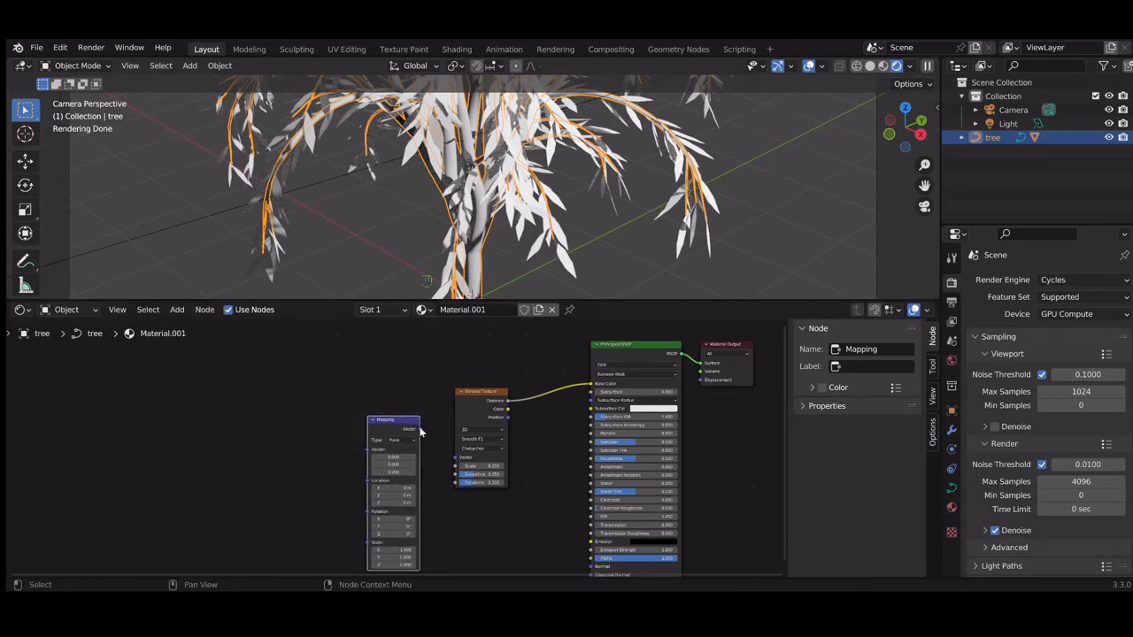
# Link the Mapping node's Vector output to the Voronoi Texture's Vector input and set the Mapping Z scale to 0.2
pyautogui.moveTo(420, 434); pyautogui.dragTo(452, 460)
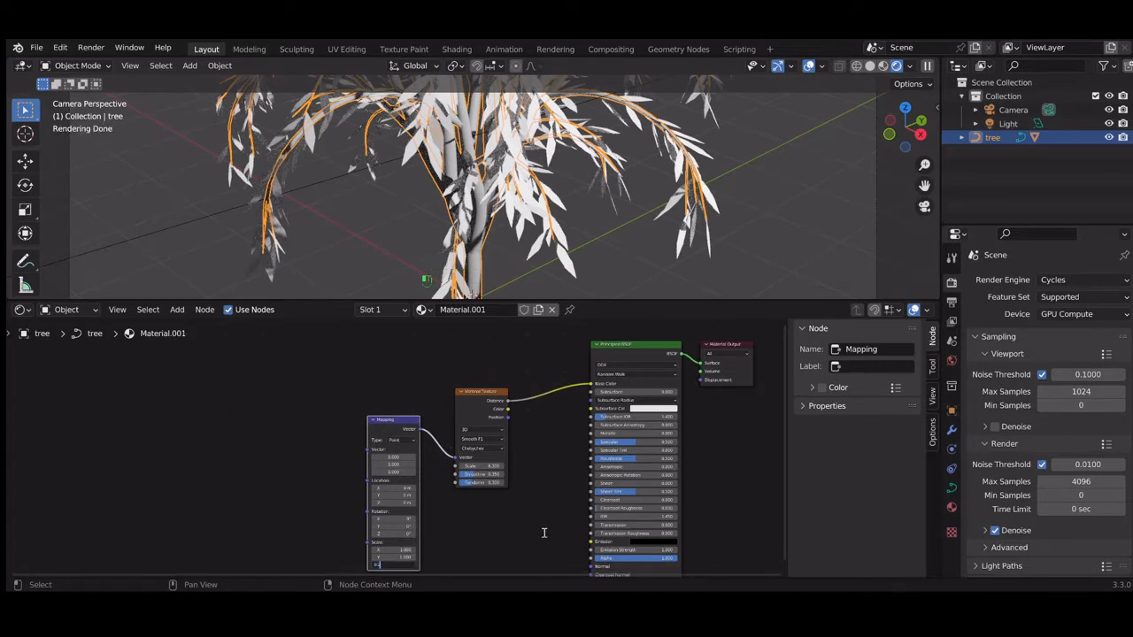
pyautogui.press('Return')
# Add a Noise Texture node to the left of the Mapping node and link its Color output to the Mapping Vector input
pyautogui.click(177, 310)
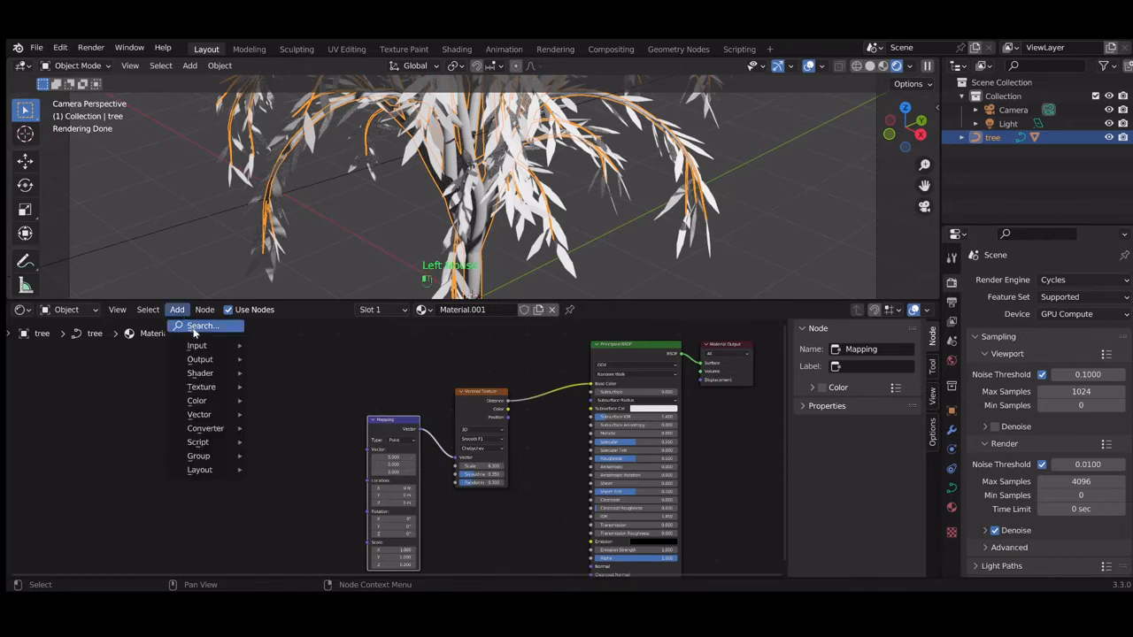
pyautogui.click(194, 326)
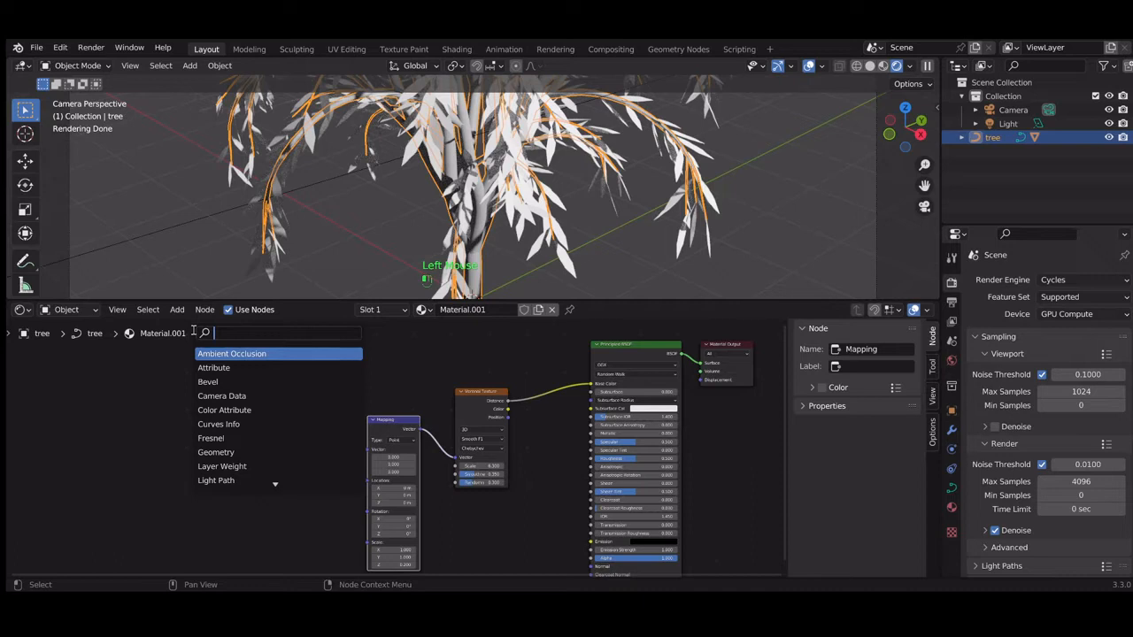
pyautogui.write('noise')
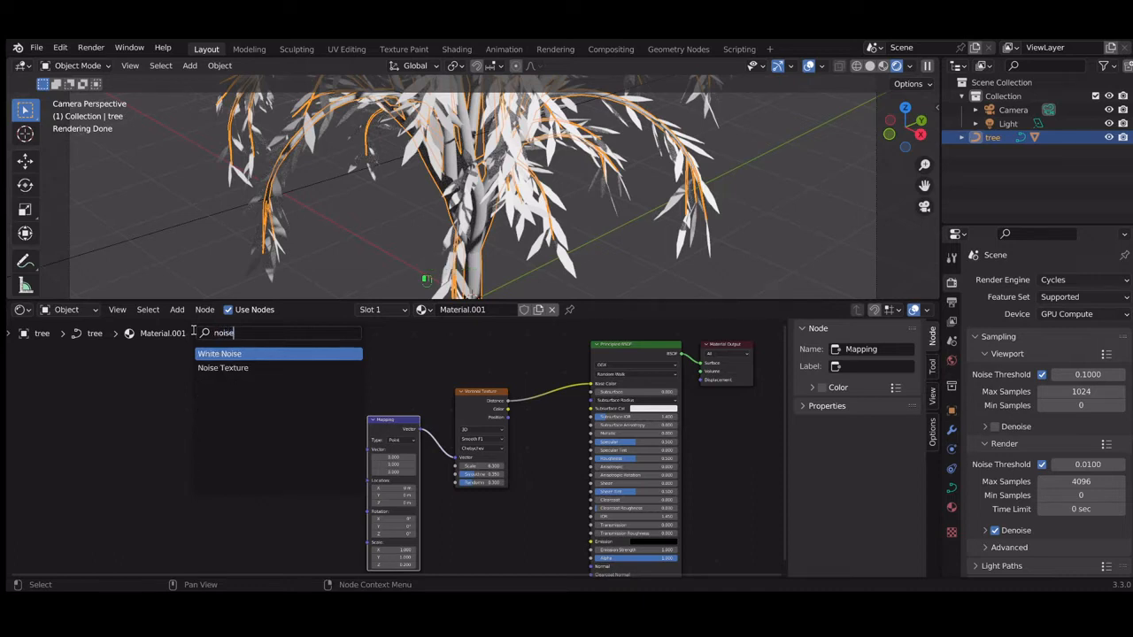
pyautogui.press('Down')
pyautogui.press('Return')
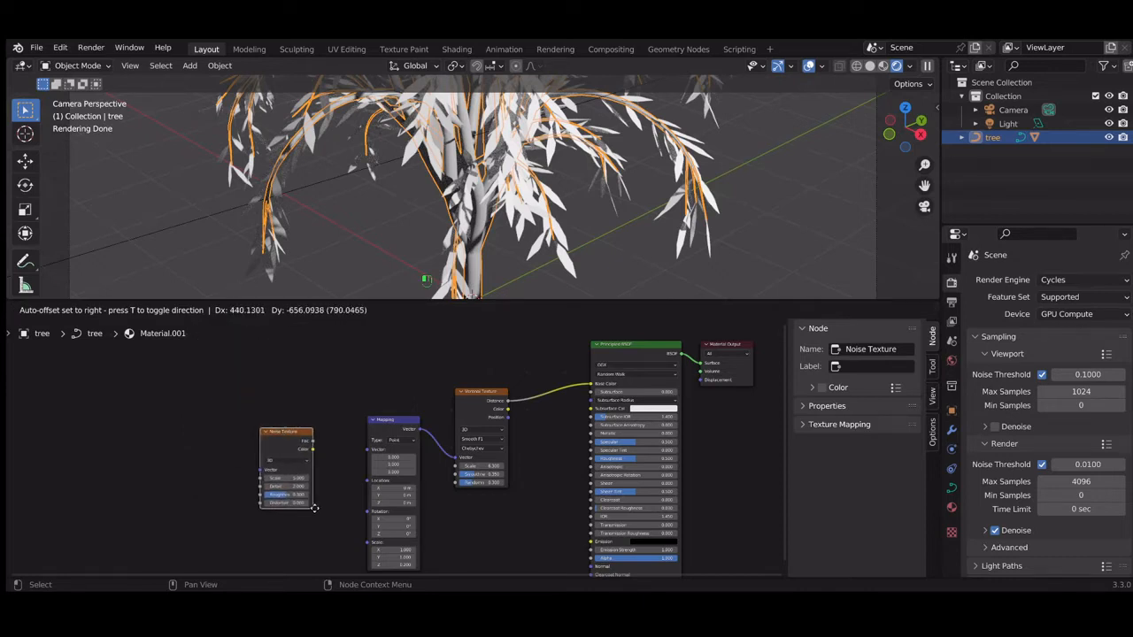
pyautogui.click(320, 523)
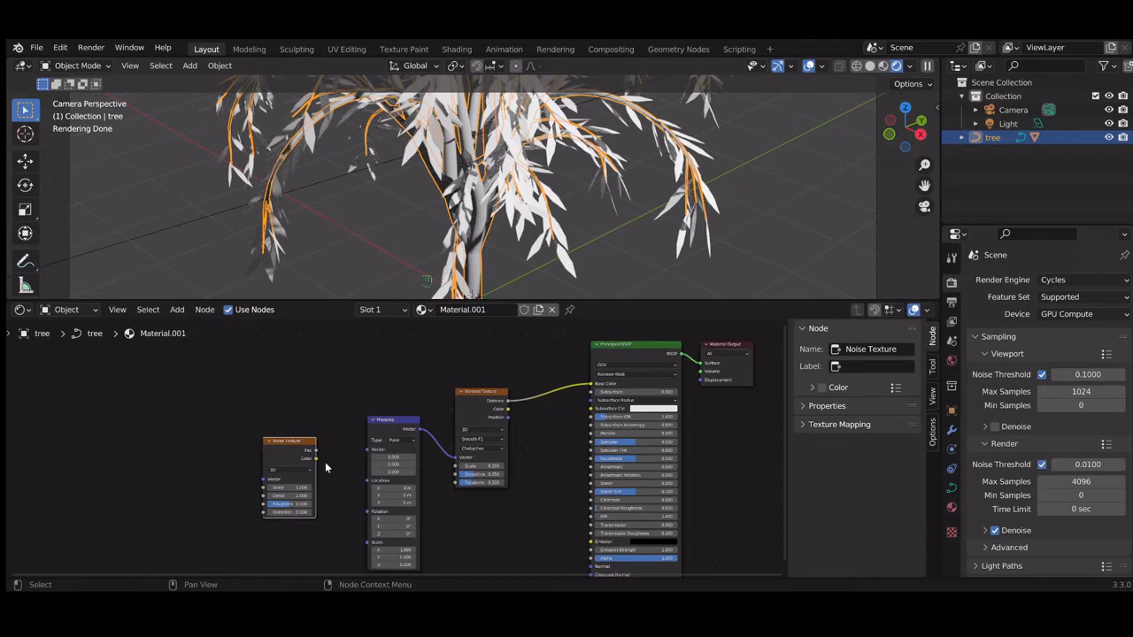
pyautogui.moveTo(315, 458); pyautogui.dragTo(375, 452)
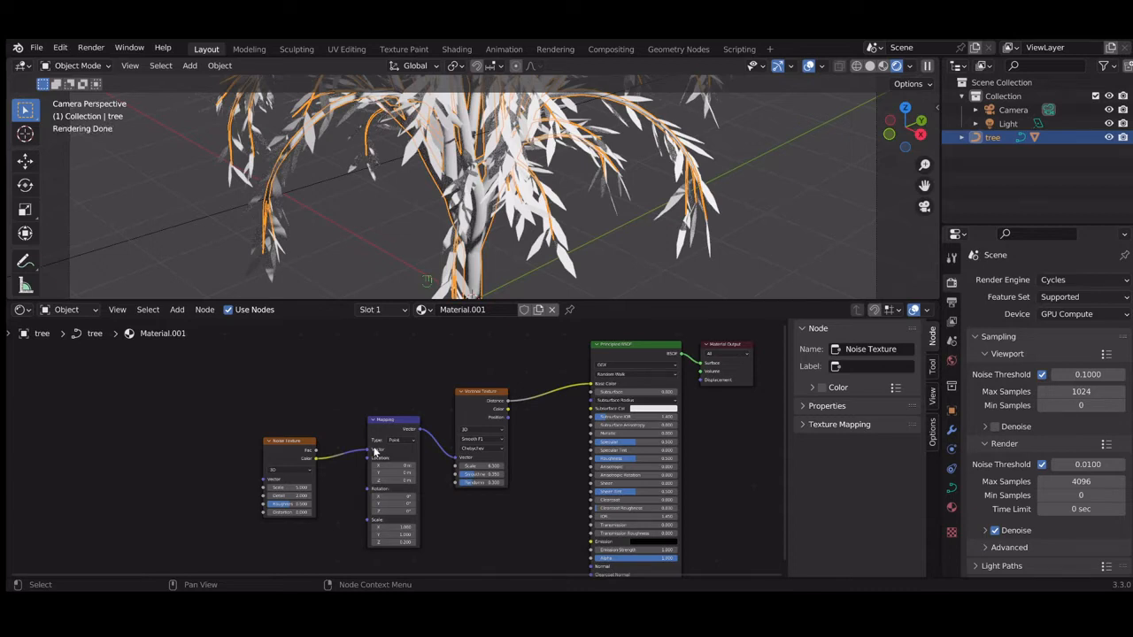
# Set the Noise Texture's Scale to 0.3 and its Detail to 15
pyautogui.click(292, 488)
pyautogui.write('0.3')
pyautogui.press('Return')
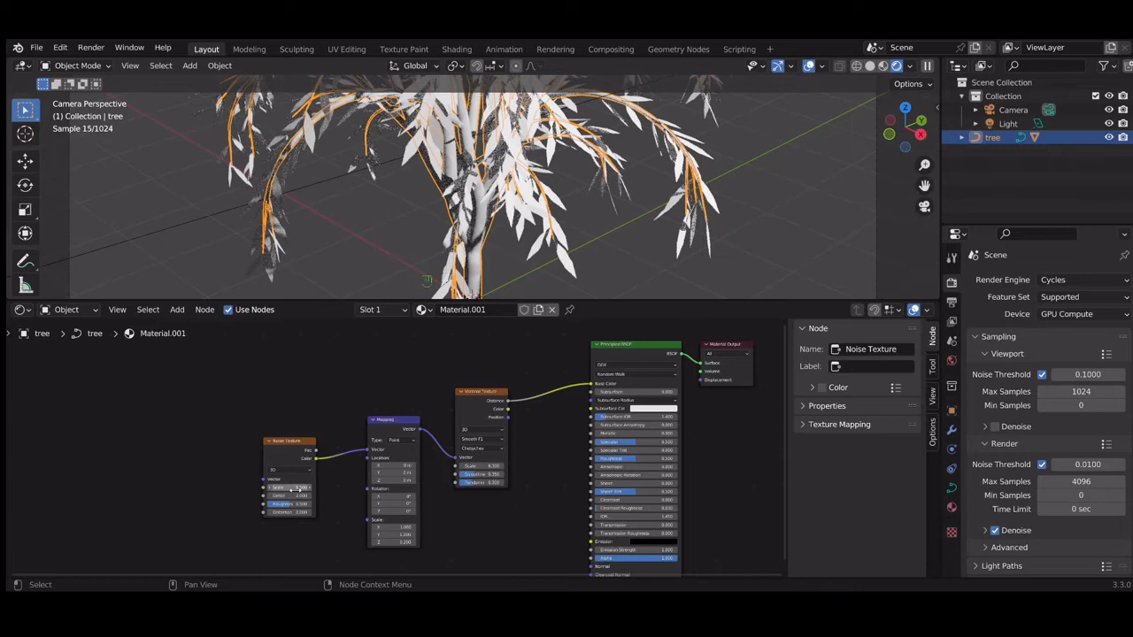
pyautogui.click(296, 495)
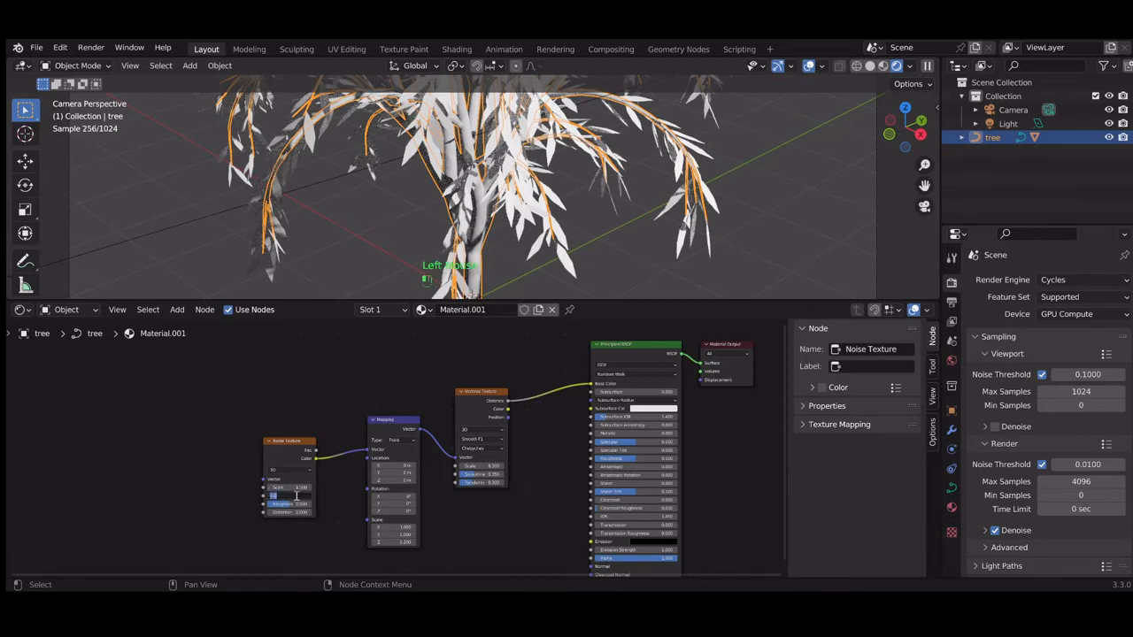
pyautogui.write('15')
pyautogui.press('Return')
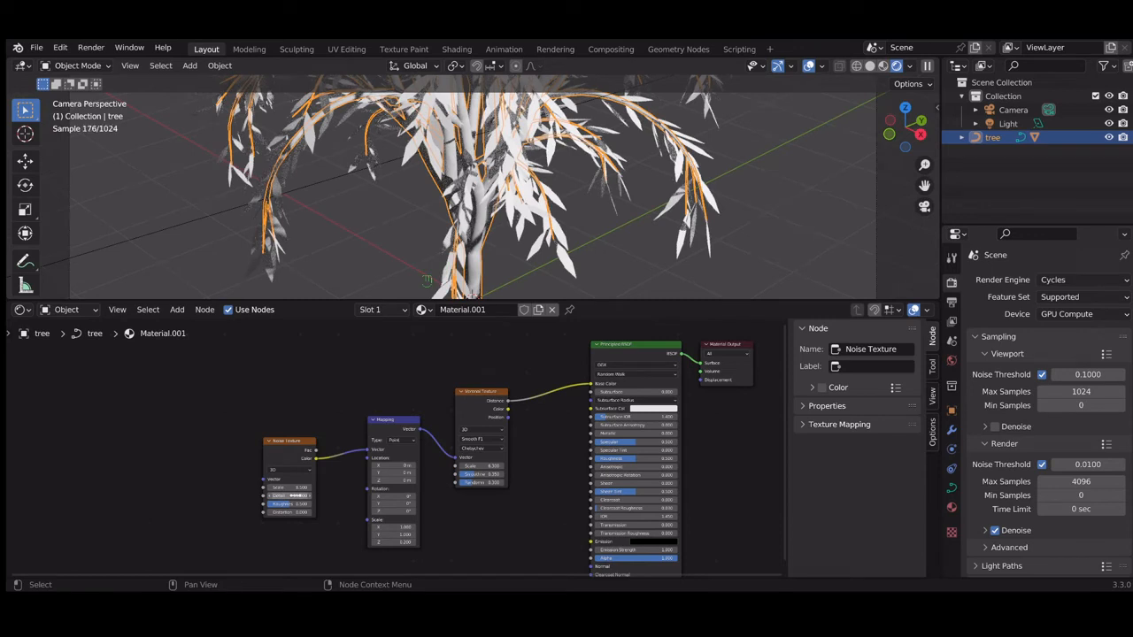
# Duplicate the Noise Texture to the left of the original and link the copy's Color output to the original's Roughness input
pyautogui.click(284, 452)
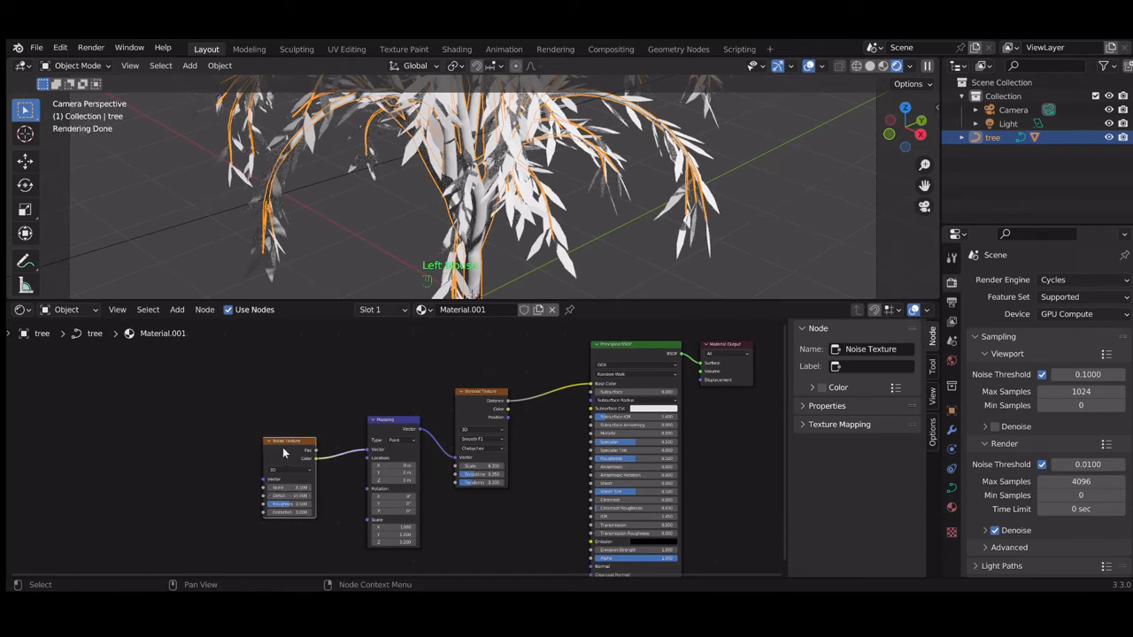
pyautogui.hotkey('shift', 'd')
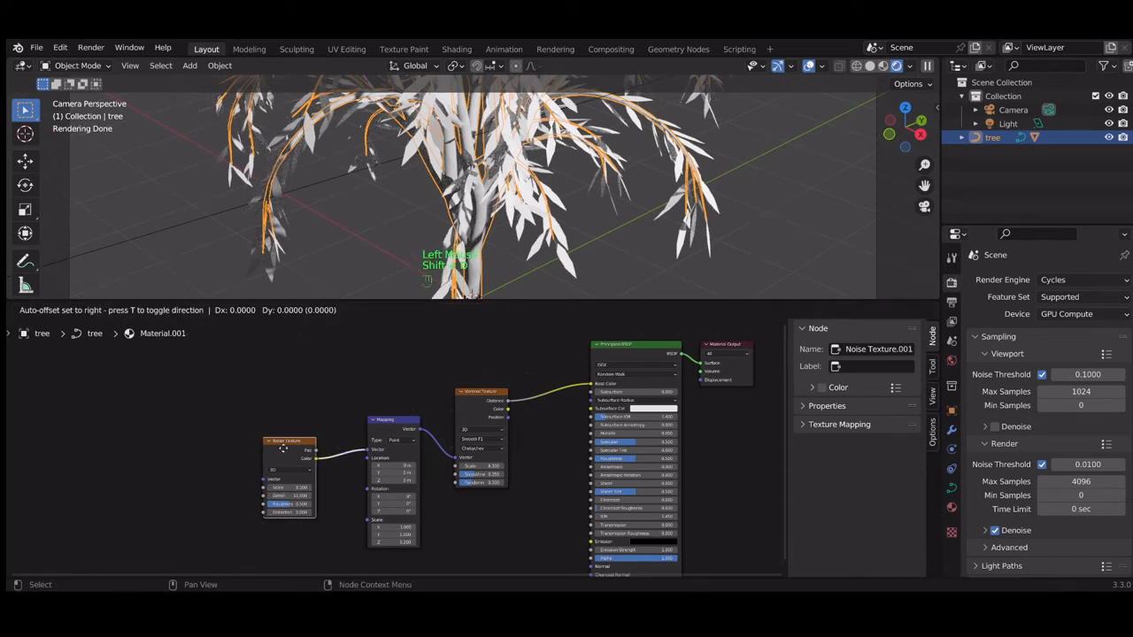
pyautogui.click(196, 464)
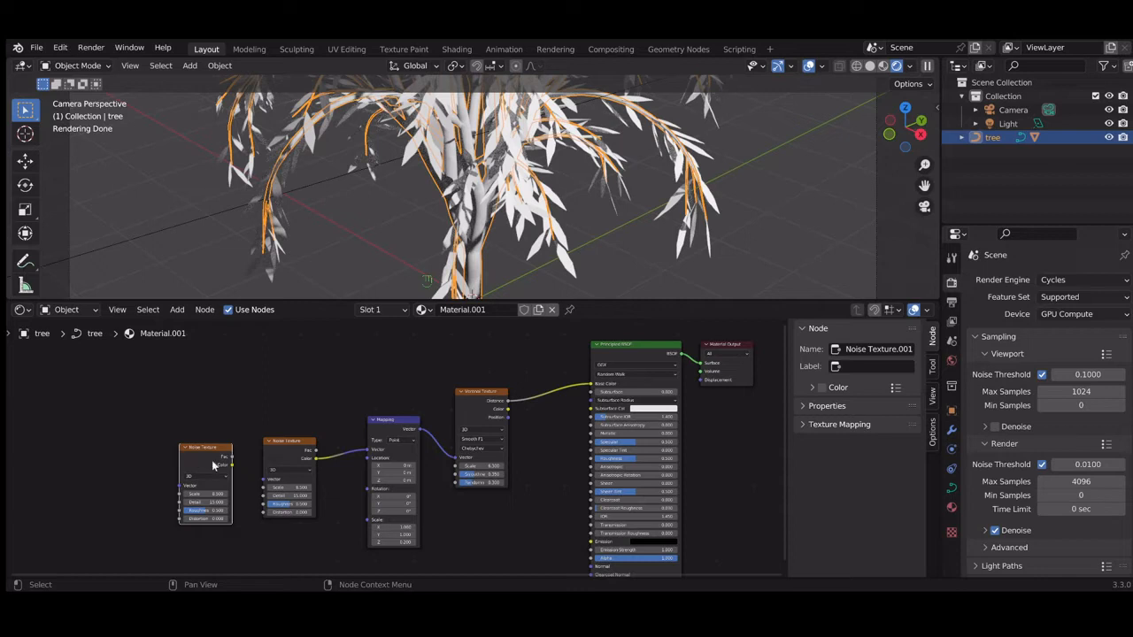
pyautogui.moveTo(231, 464); pyautogui.dragTo(263, 506)
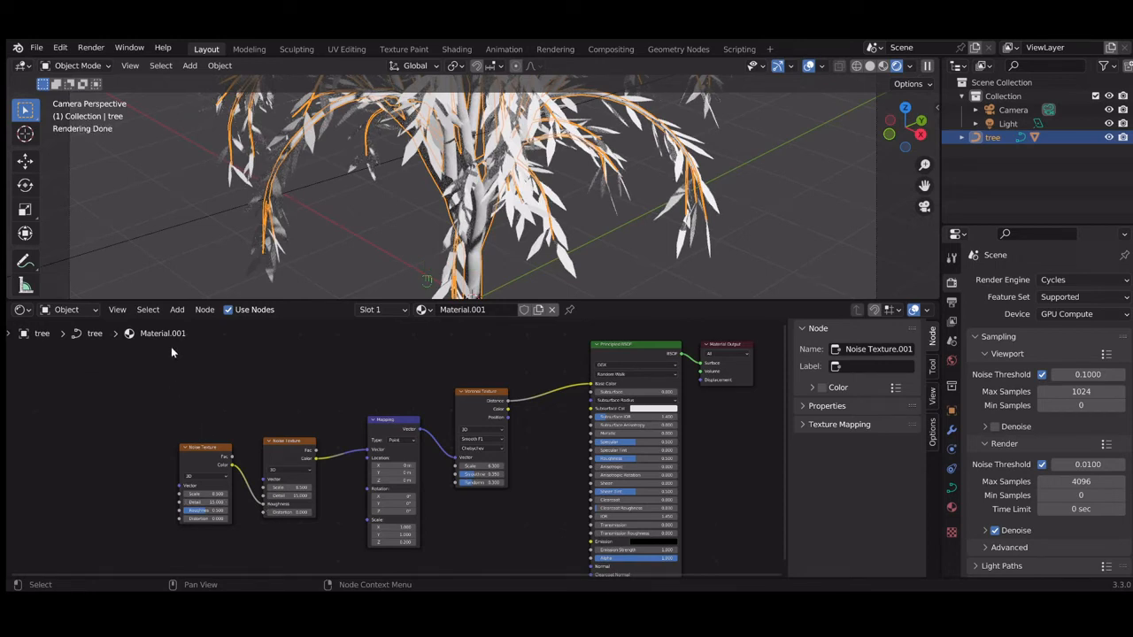
# Add a Texture Coordinate node at the far left of the node chain and link its Object output to the duplicated Noise Texture's Vector input
pyautogui.click(177, 310)
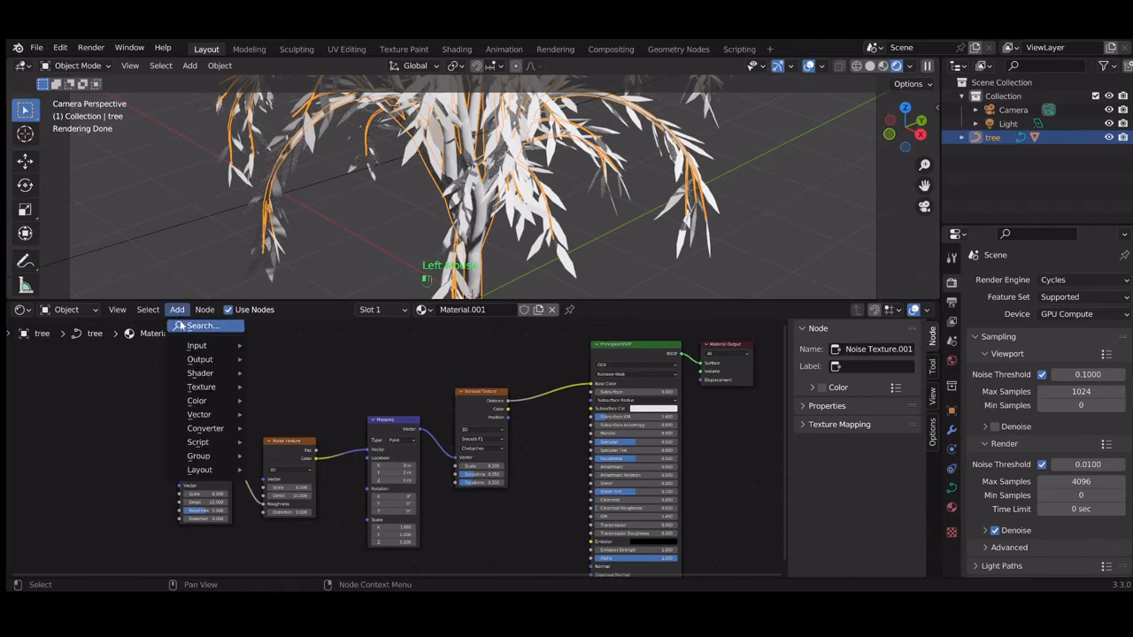
pyautogui.click(181, 323)
pyautogui.write('te')
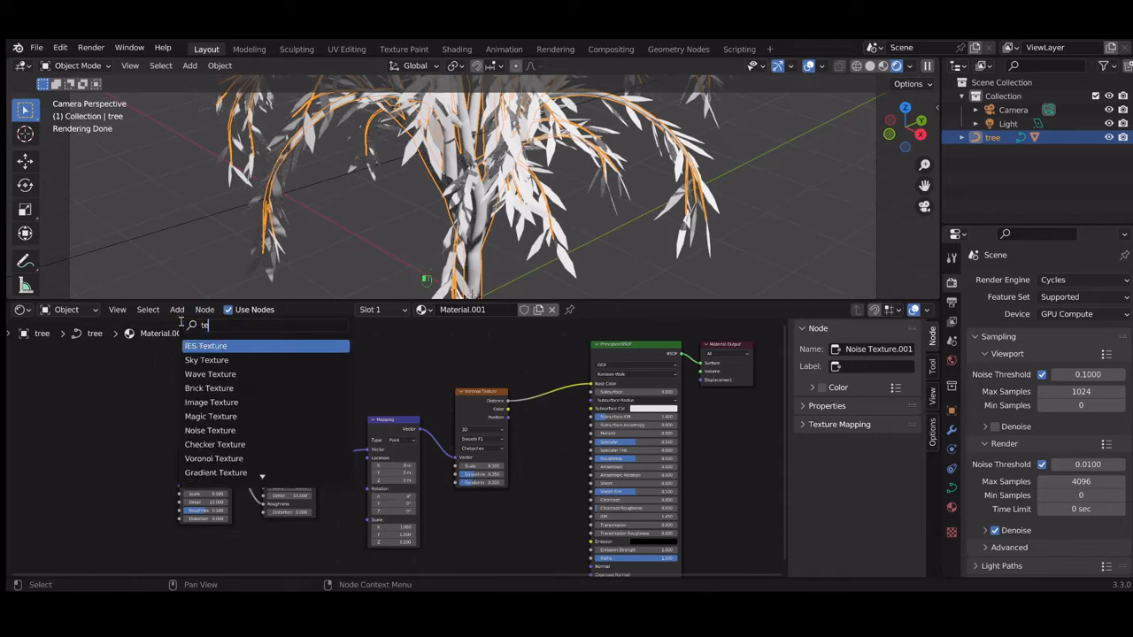
pyautogui.write('xture co')
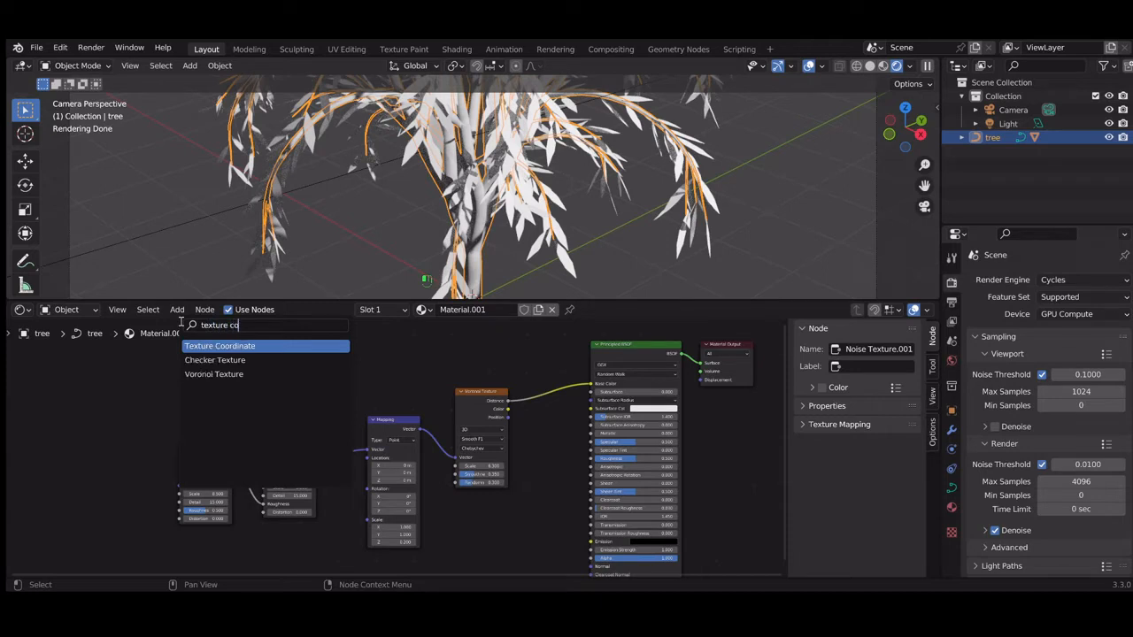
pyautogui.click(203, 342)
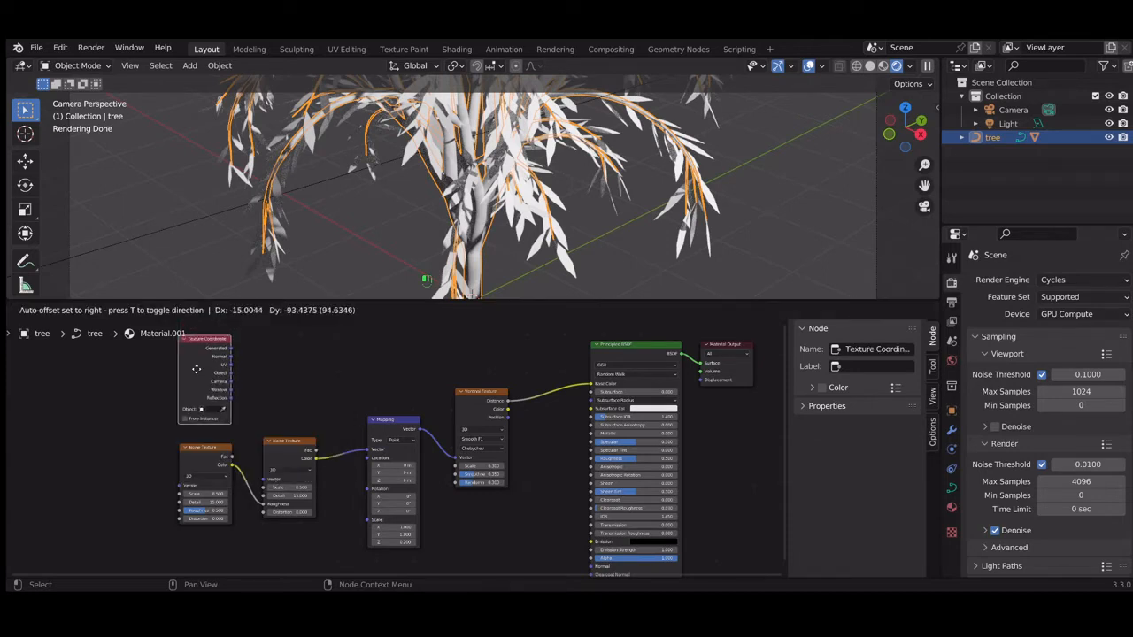
pyautogui.click(98, 479)
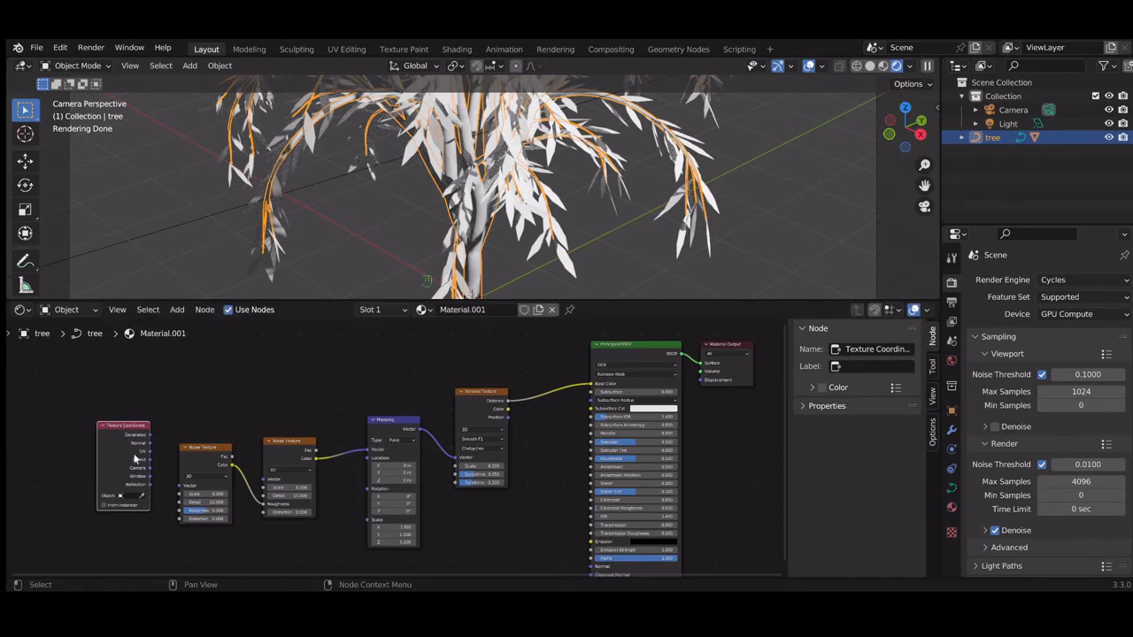
pyautogui.moveTo(151, 460); pyautogui.dragTo(183, 489)
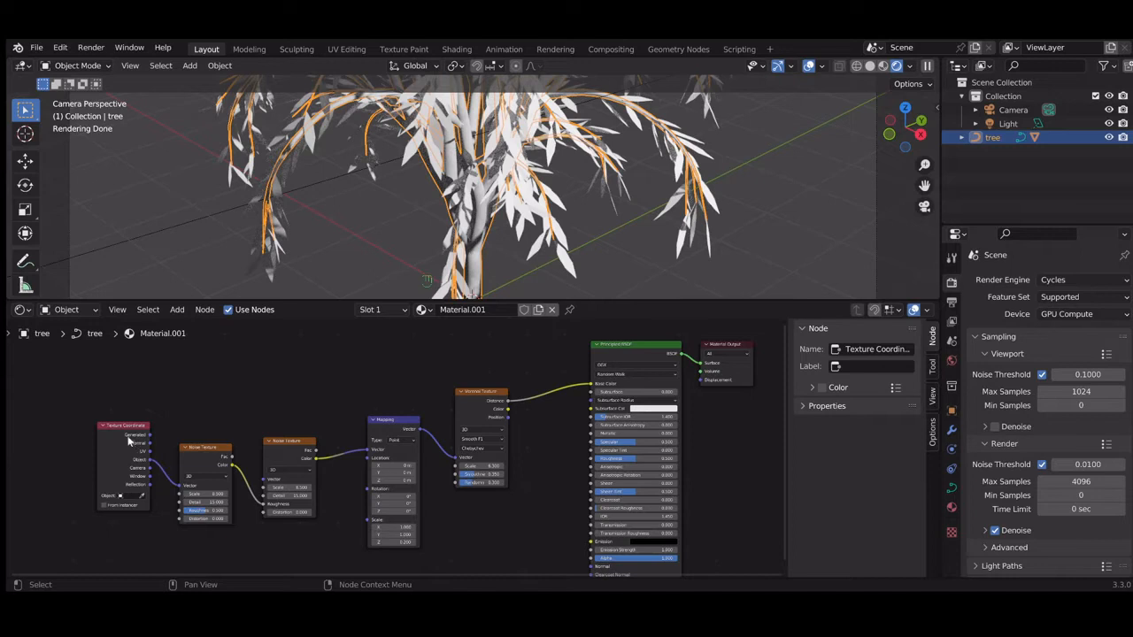
# Spread the Texture Coordinate and duplicated Noise Texture nodes apart vertically and link the Object output to the original Noise Texture's Vector input as well
pyautogui.moveTo(126, 426); pyautogui.dragTo(126, 382)
pyautogui.moveTo(206, 449); pyautogui.dragTo(197, 486)
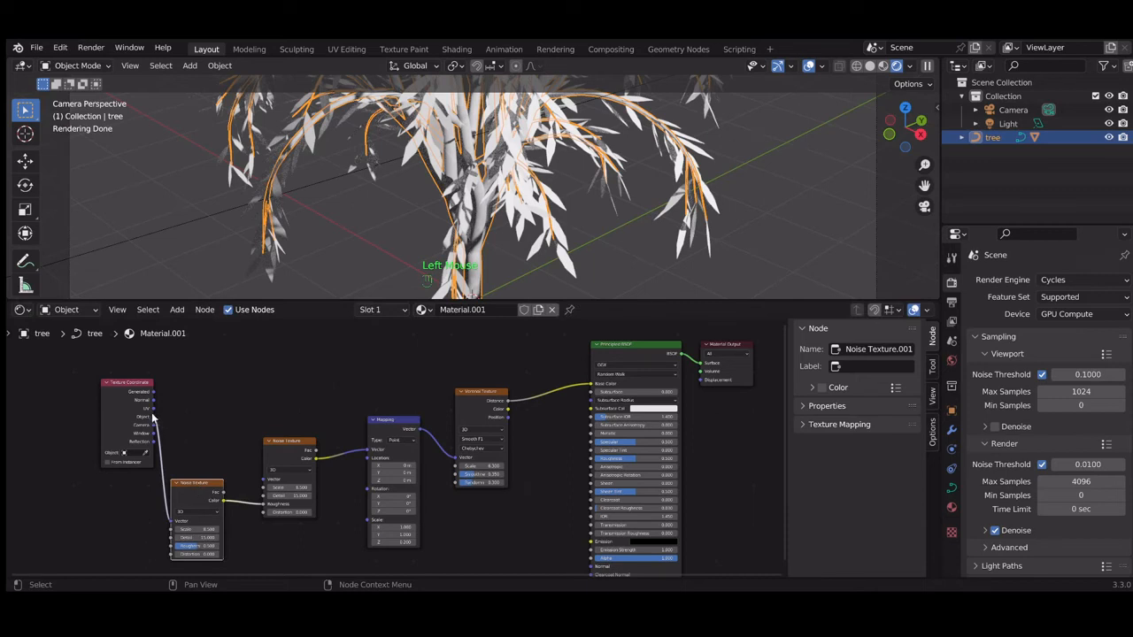
pyautogui.moveTo(154, 416); pyautogui.dragTo(265, 480)
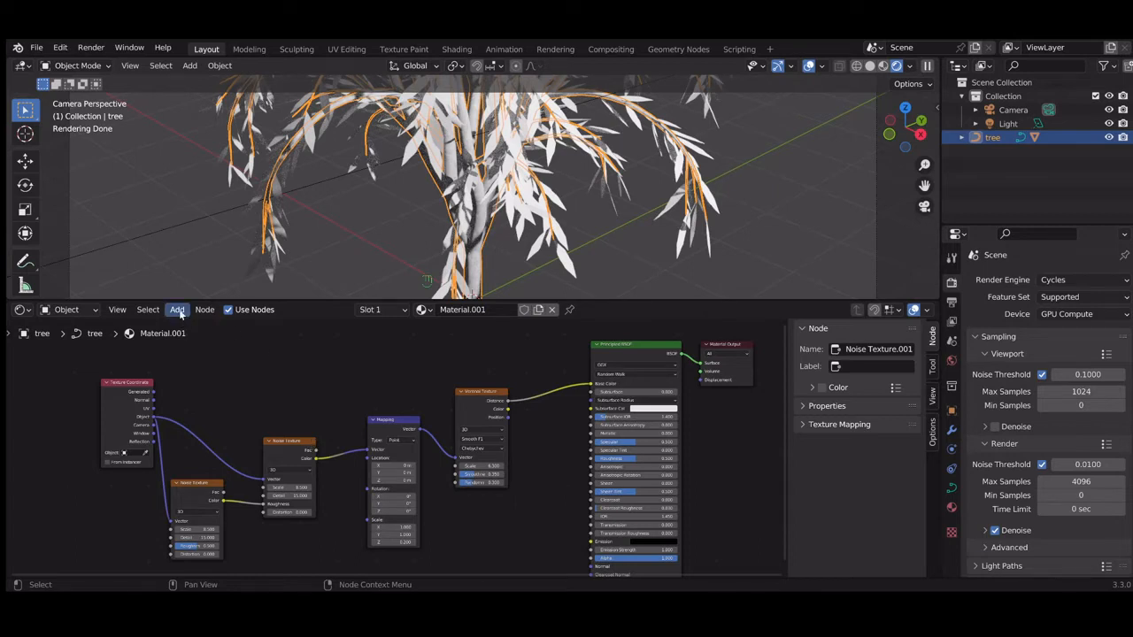
# Add a MixRGB node and insert it on the link between the original Noise Texture and the Mapping node
pyautogui.click(177, 310)
pyautogui.click(189, 324)
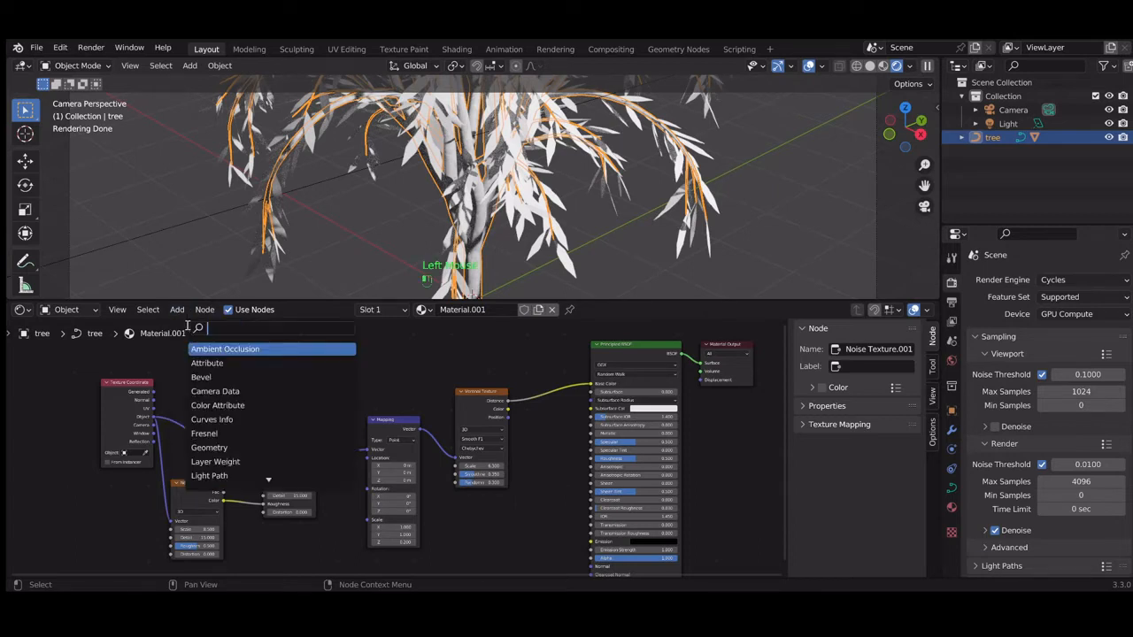
pyautogui.write('mix')
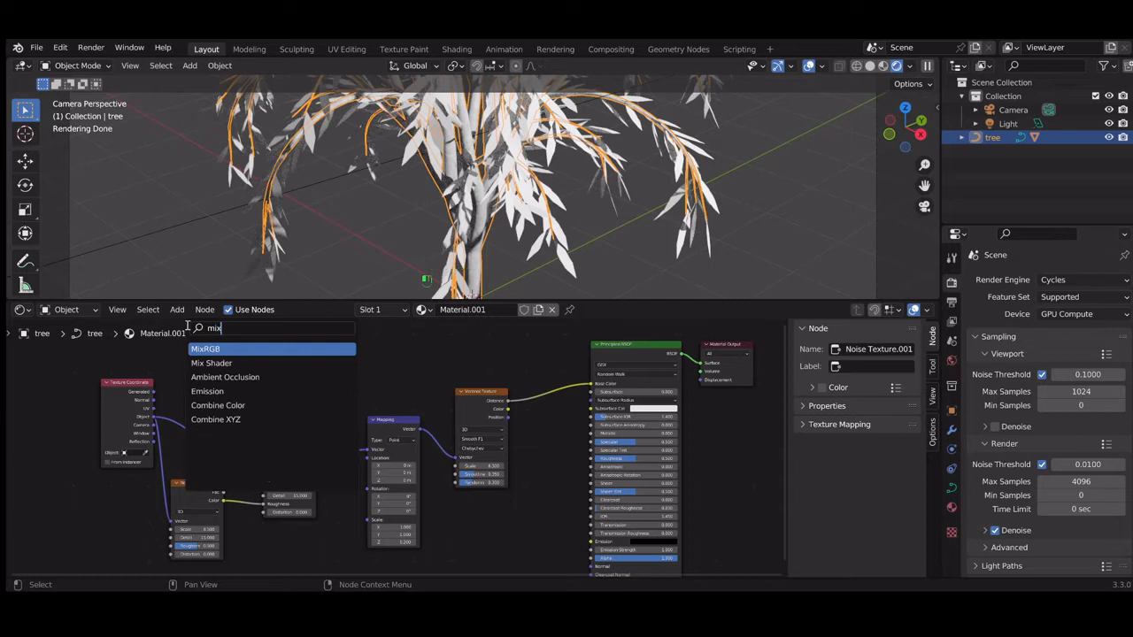
pyautogui.click(232, 348)
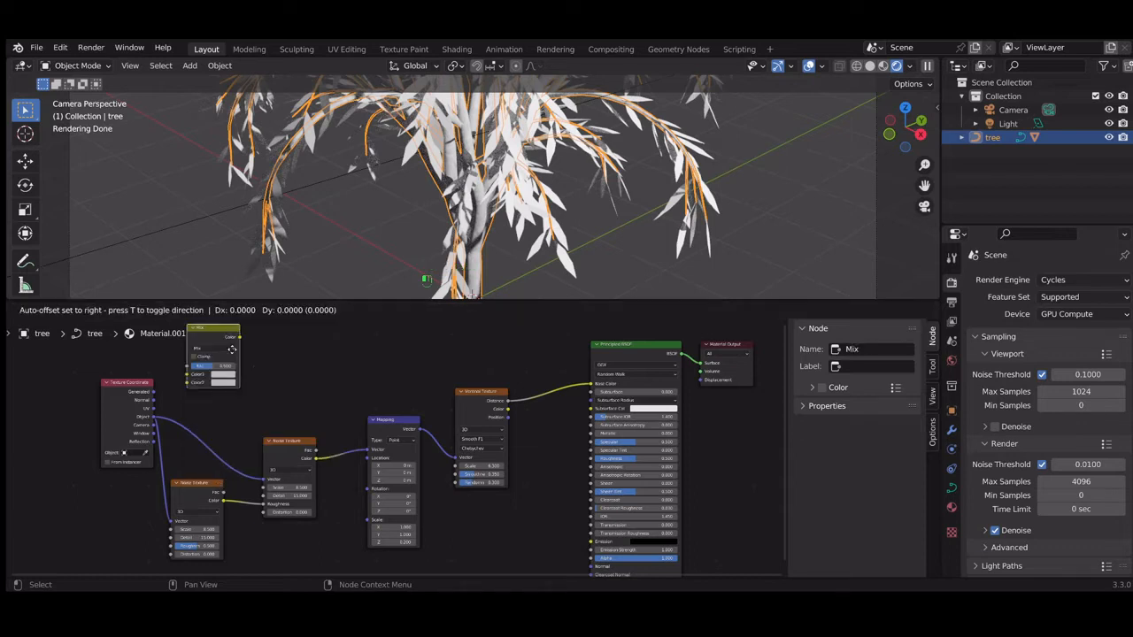
pyautogui.click(465, 499)
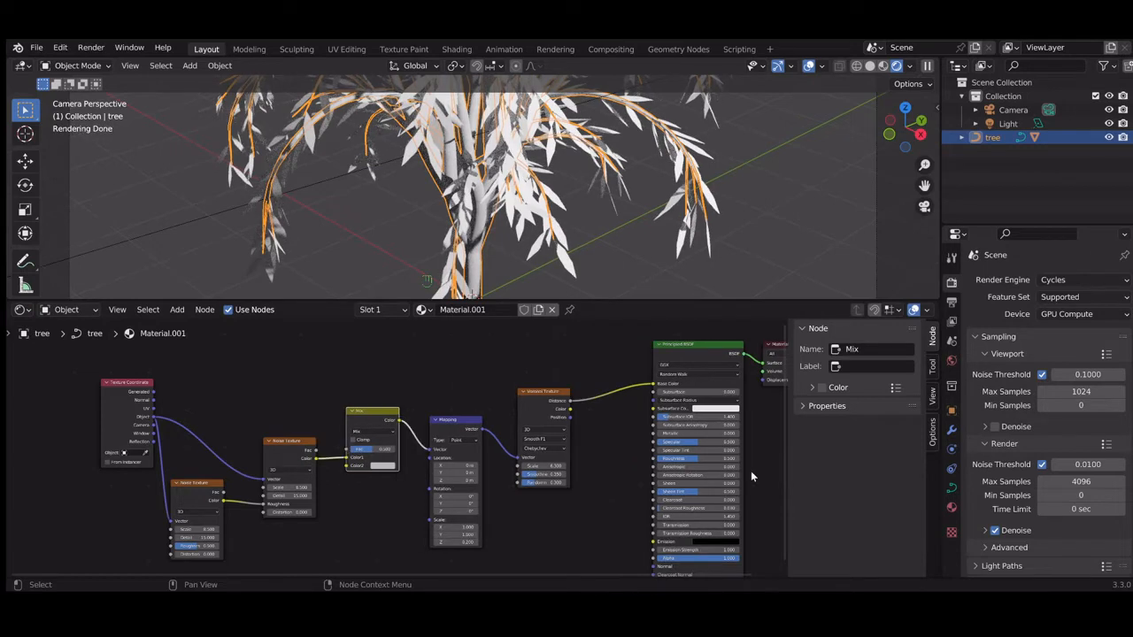
# Set the new Mix node's blending mode to Linear Light and its Fac to 0.08
pyautogui.click(373, 431)
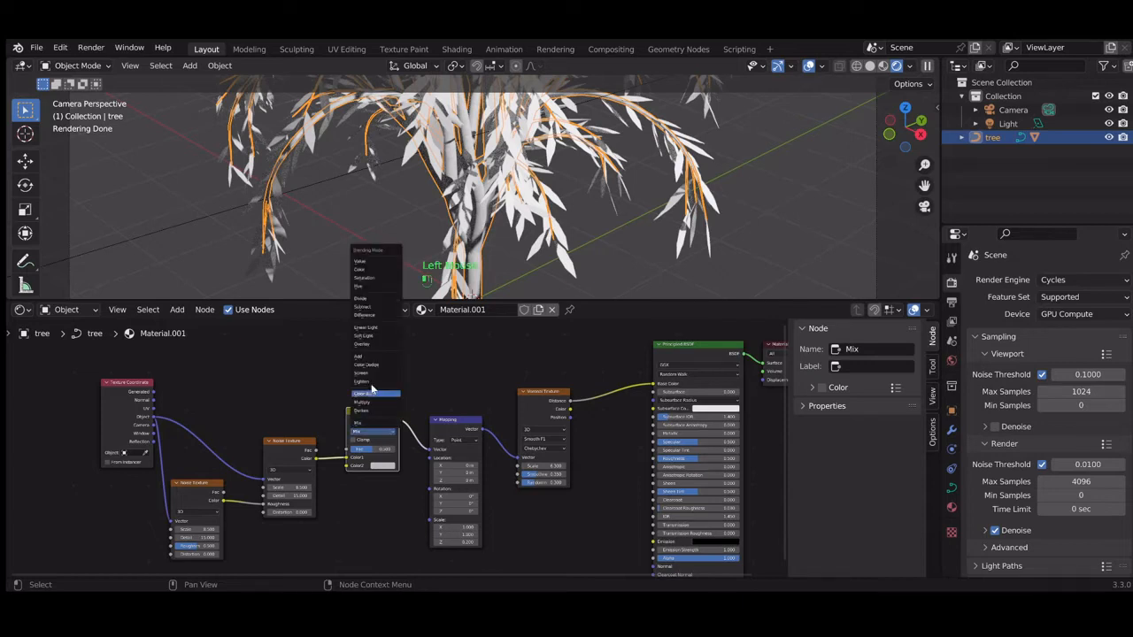
pyautogui.click(373, 328)
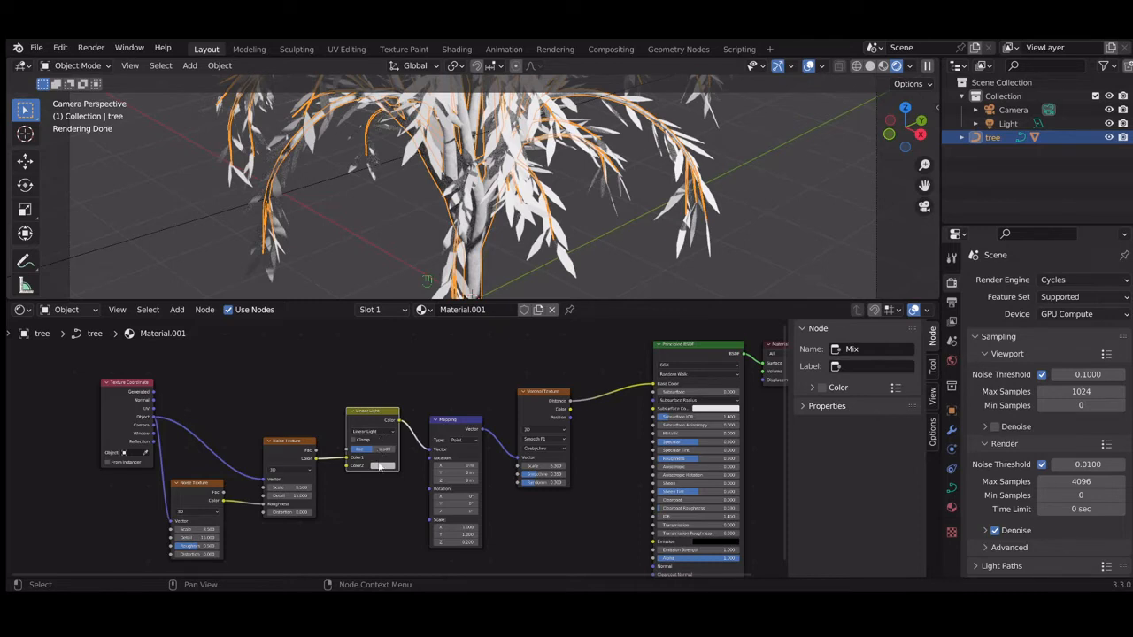
pyautogui.click(379, 450)
pyautogui.write('0.1')
pyautogui.press('Return')
# Duplicate the original Noise Texture above the chain and link the Texture Coordinate's Object output to the copy's Vector input
pyautogui.click(285, 447)
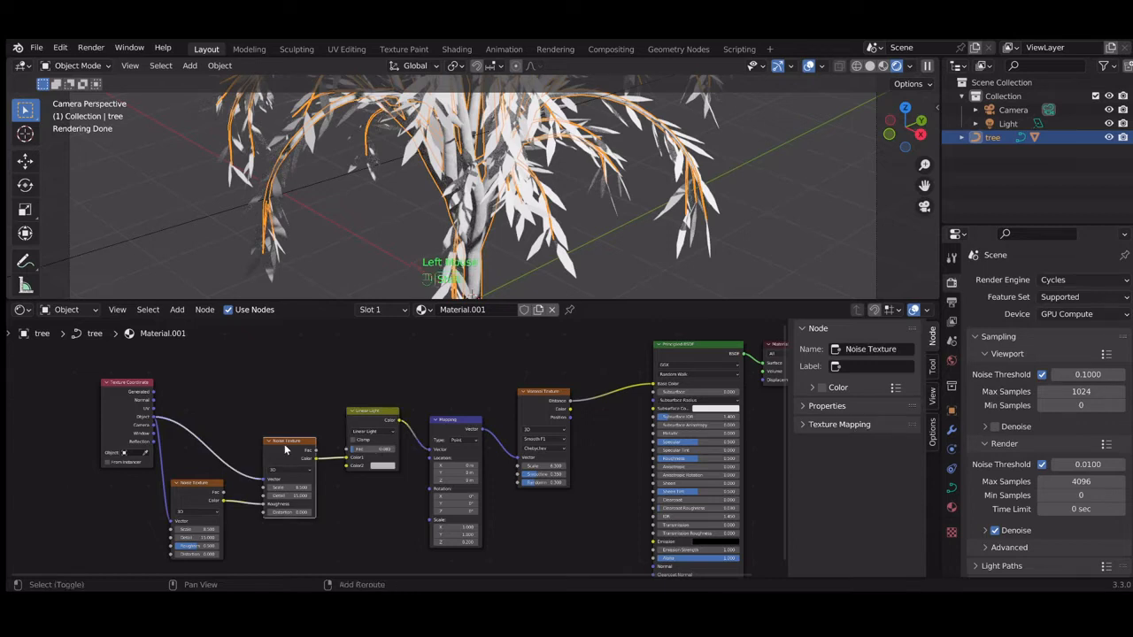
pyautogui.hotkey('shift', 'd')
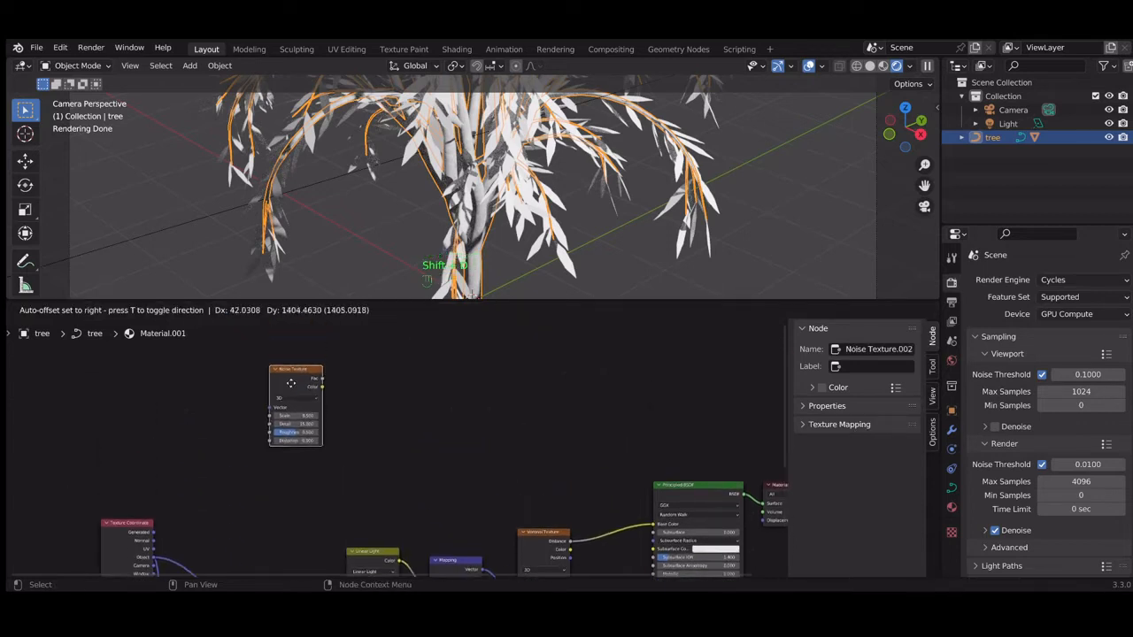
pyautogui.click(291, 476)
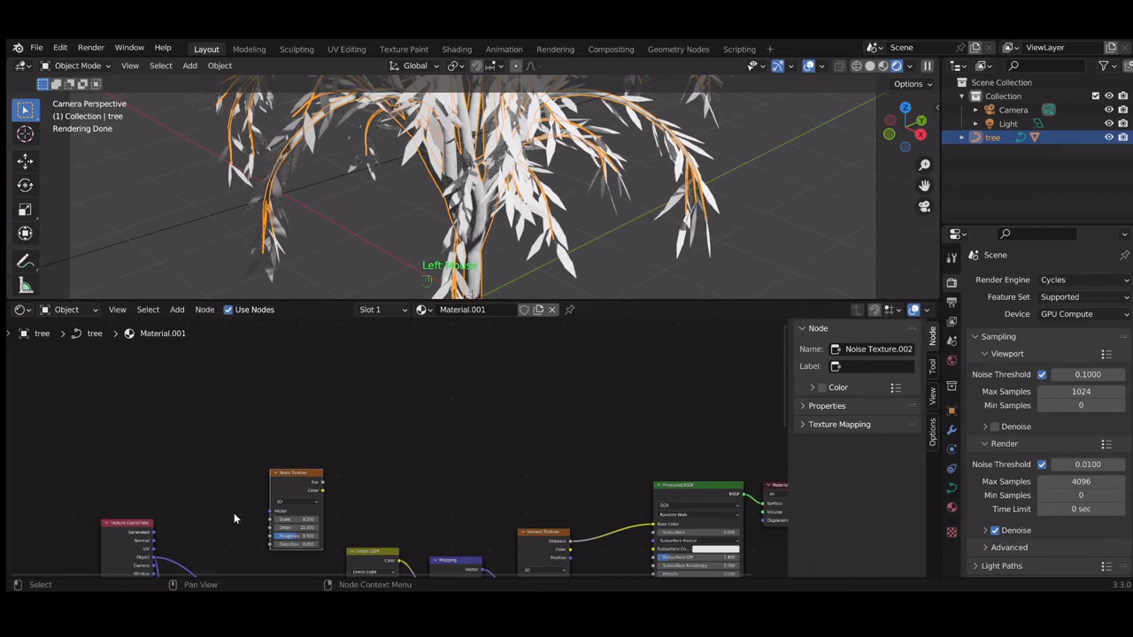
pyautogui.moveTo(155, 557); pyautogui.dragTo(282, 512)
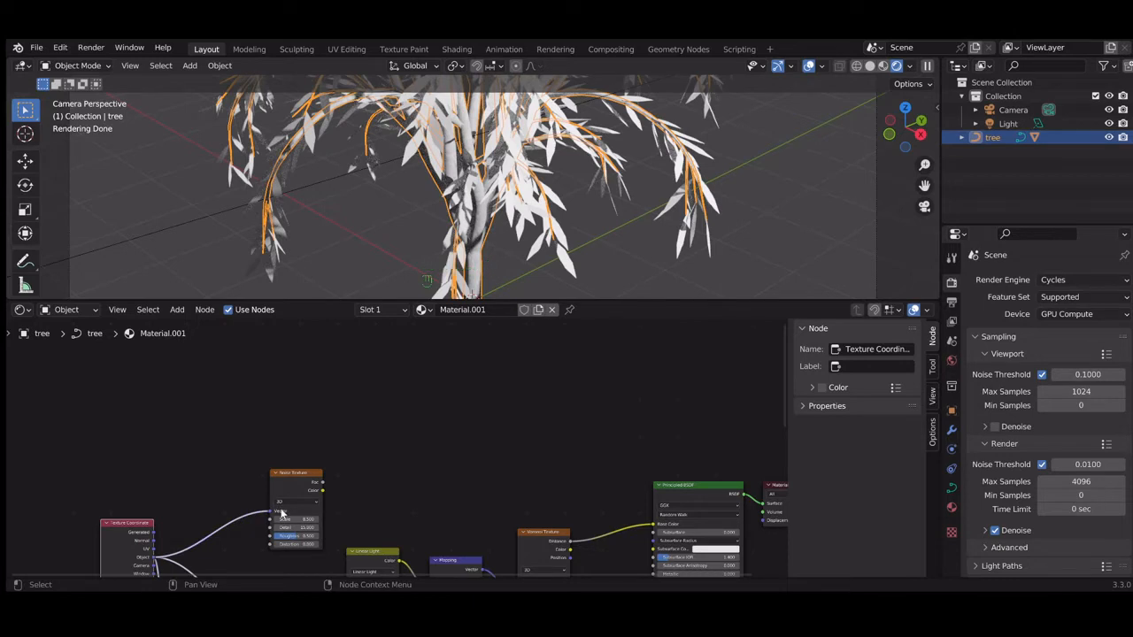
# Adjust the upper Noise Texture's Scale and set its Roughness to 0.65 and Distortion to 0.5
pyautogui.click(299, 519)
pyautogui.write('4')
pyautogui.press('Return')
pyautogui.click(303, 535)
pyautogui.write('0.65')
pyautogui.press('Return')
pyautogui.click(303, 544)
pyautogui.write('0.5')
pyautogui.press('Return')
# Add a ColorRamp node beside the upper Noise Texture and link the texture's Fac output to the ramp's Fac input
pyautogui.click(177, 310)
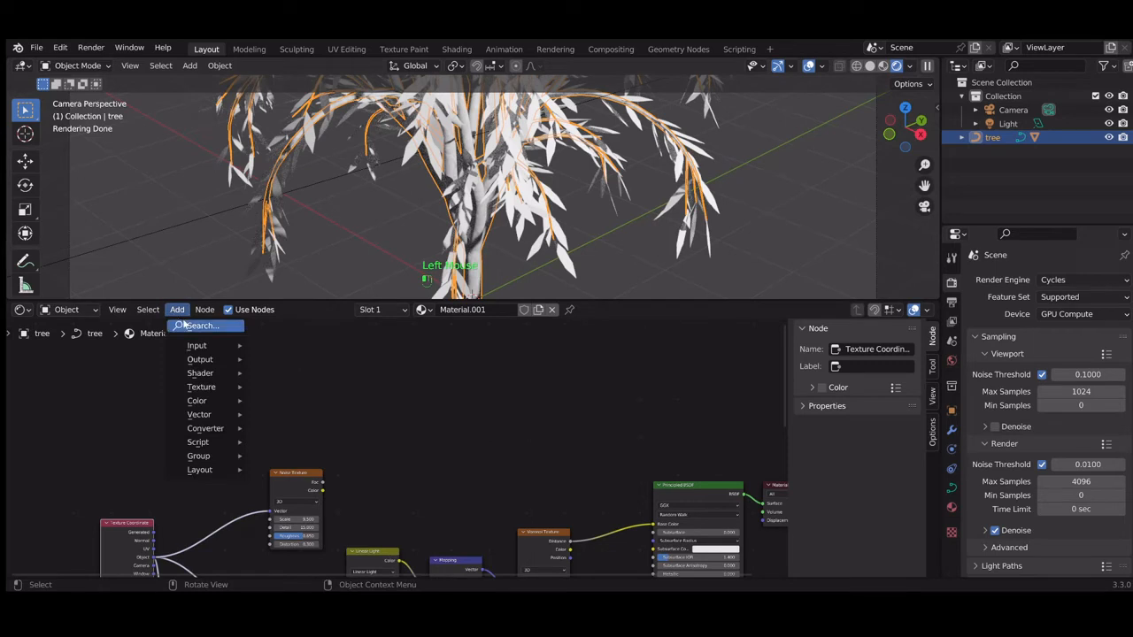
pyautogui.click(182, 324)
pyautogui.write('colo')
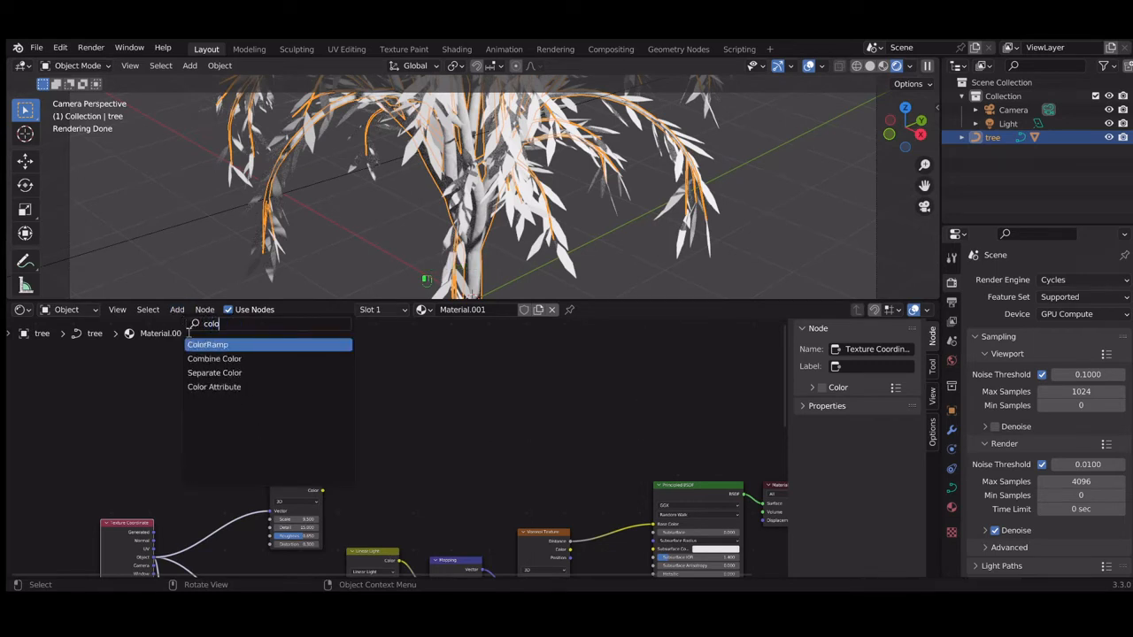
pyautogui.press('Return')
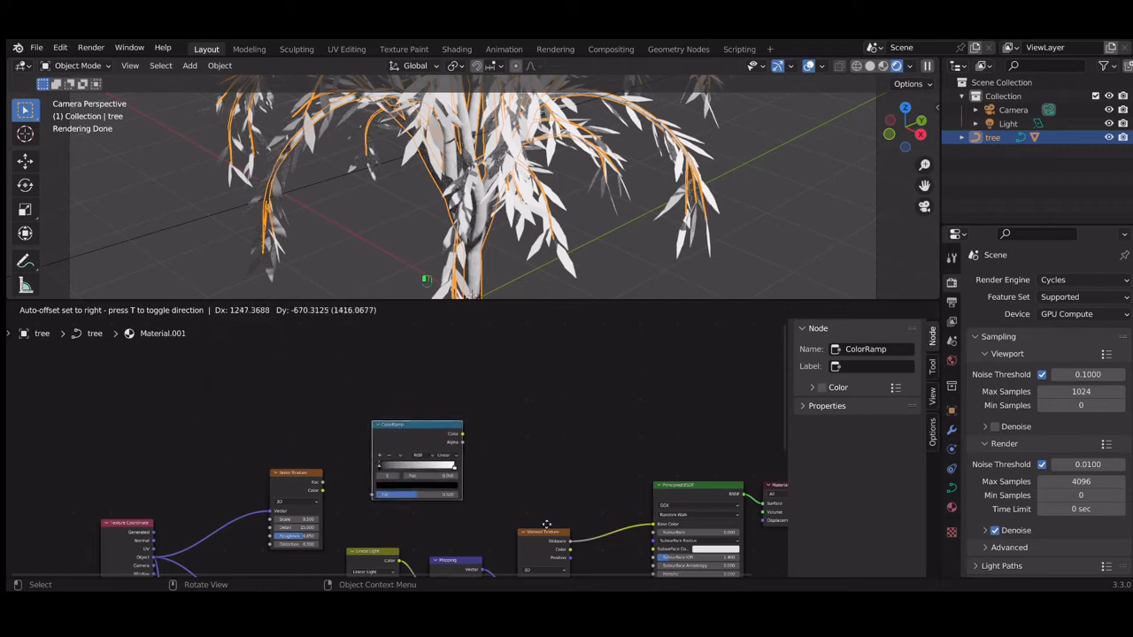
pyautogui.click(567, 513)
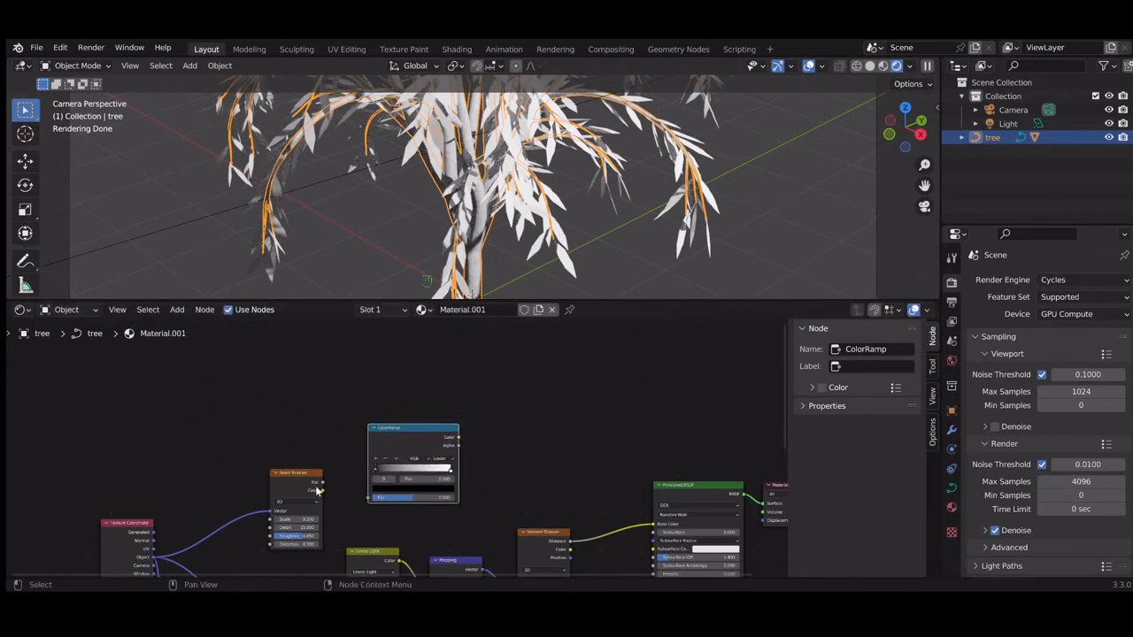
pyautogui.moveTo(323, 482); pyautogui.dragTo(368, 497)
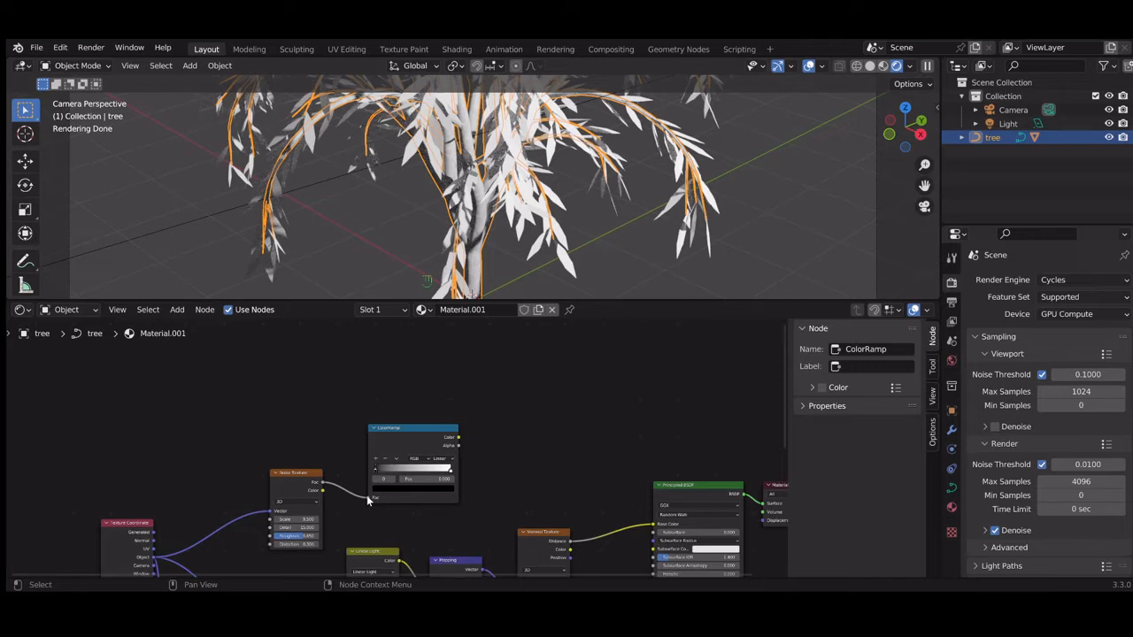
# Duplicate the Linear Light node between the Voronoi Texture and Principled BSDF, with ColorRamp Color feeding Color1 and Voronoi Distance feeding Color2
pyautogui.click(372, 553)
pyautogui.hotkey('shift', 'd')
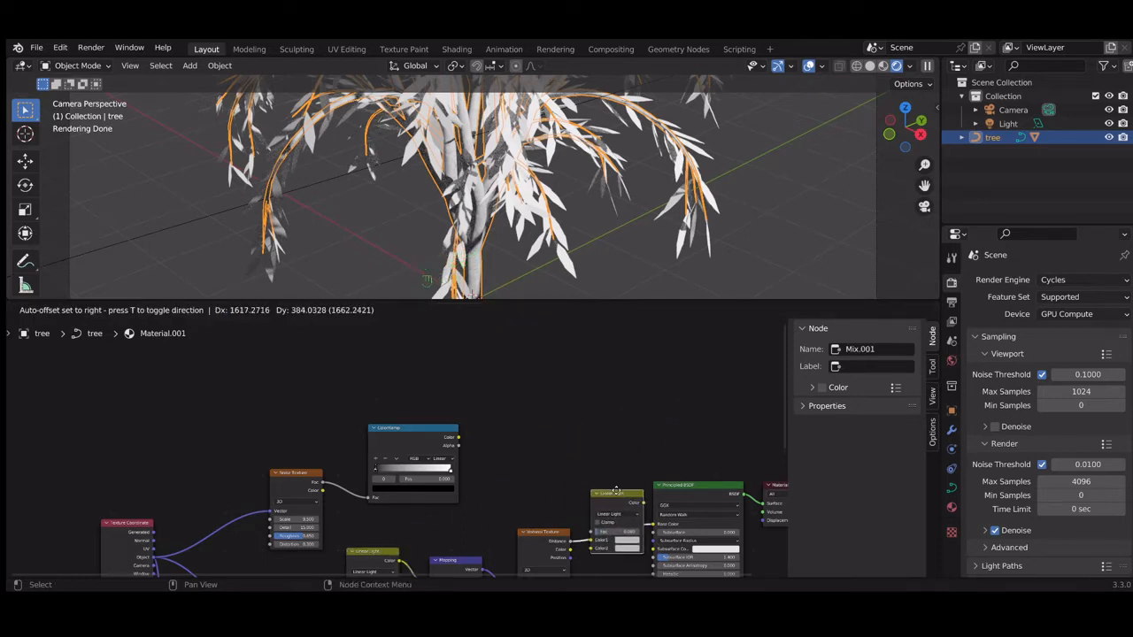
pyautogui.click(625, 492)
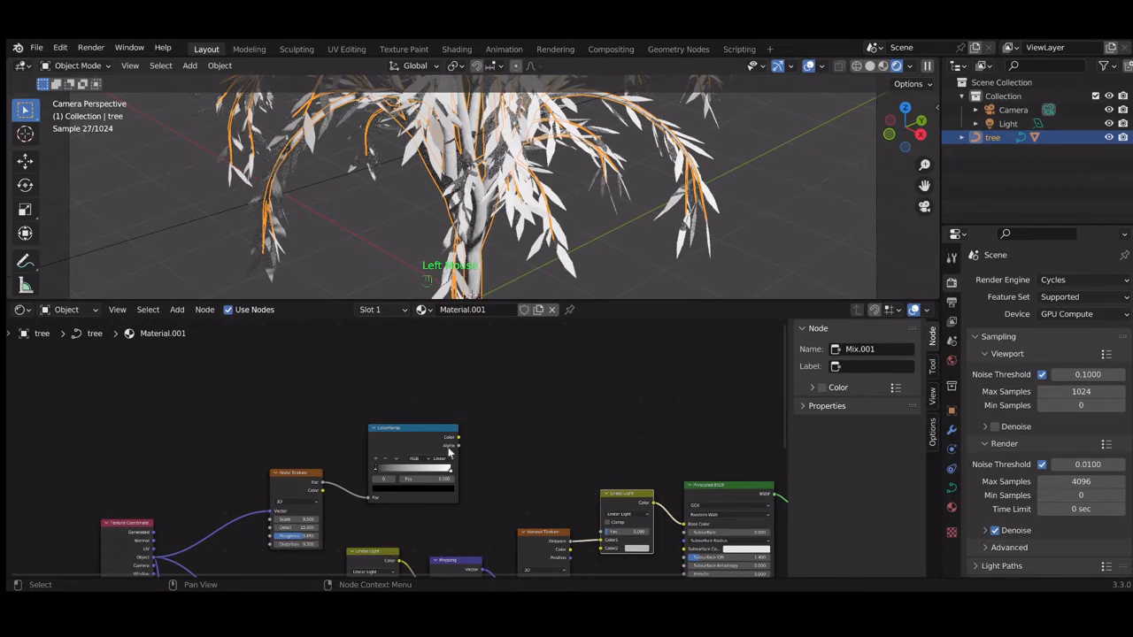
pyautogui.moveTo(457, 437); pyautogui.dragTo(602, 542)
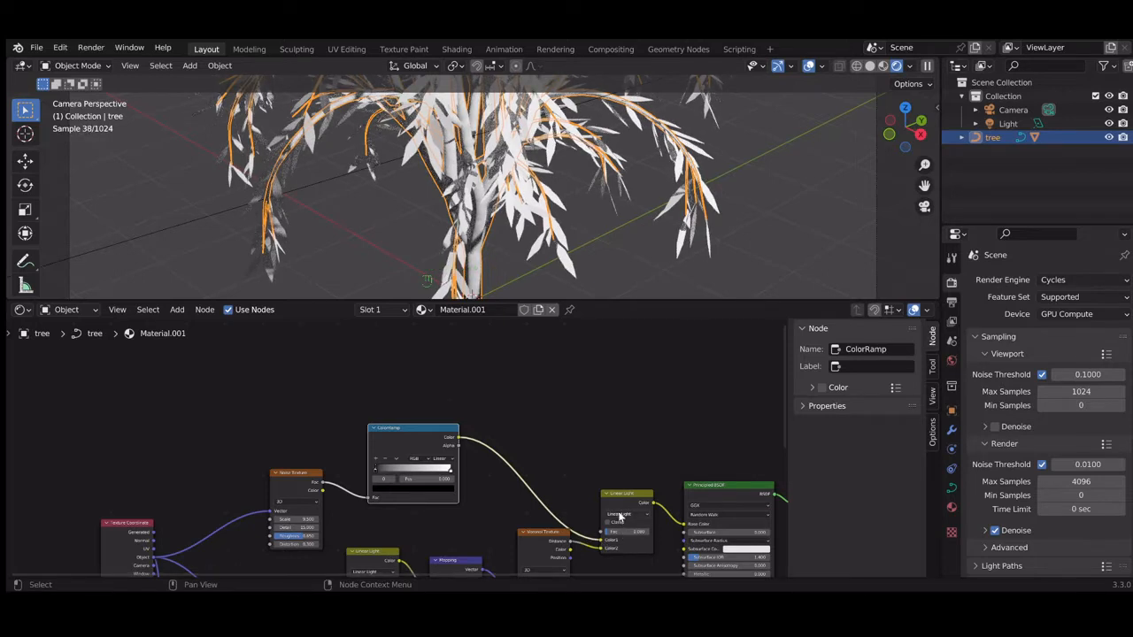
# Set the duplicated mix node's blending mode to Soft Light and its Fac to 0.13
pyautogui.click(625, 514)
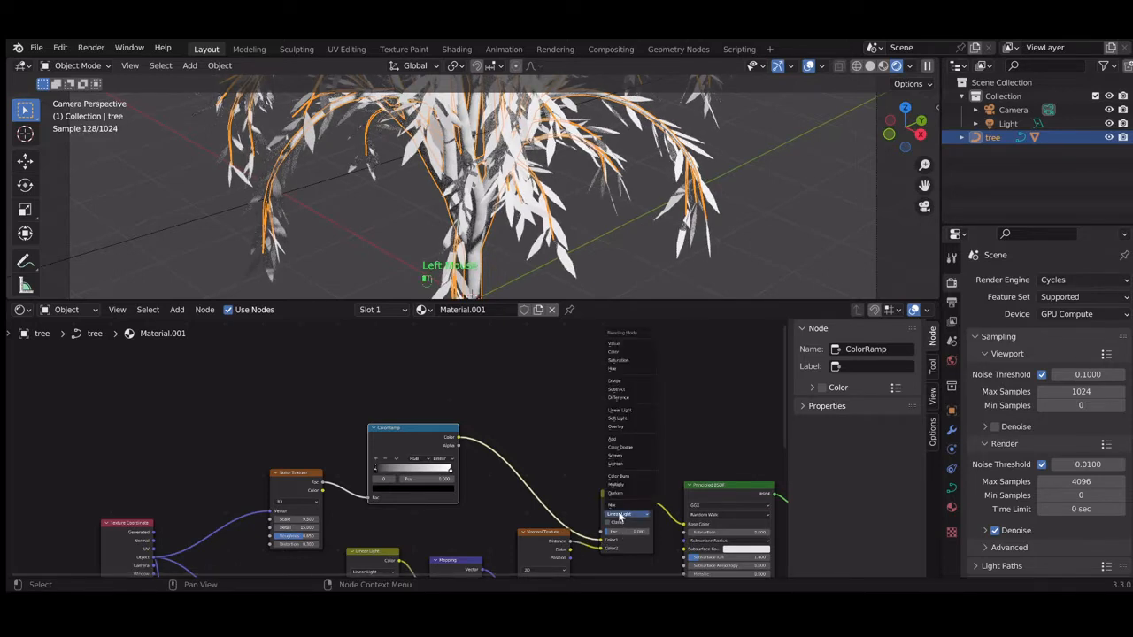
pyautogui.click(618, 418)
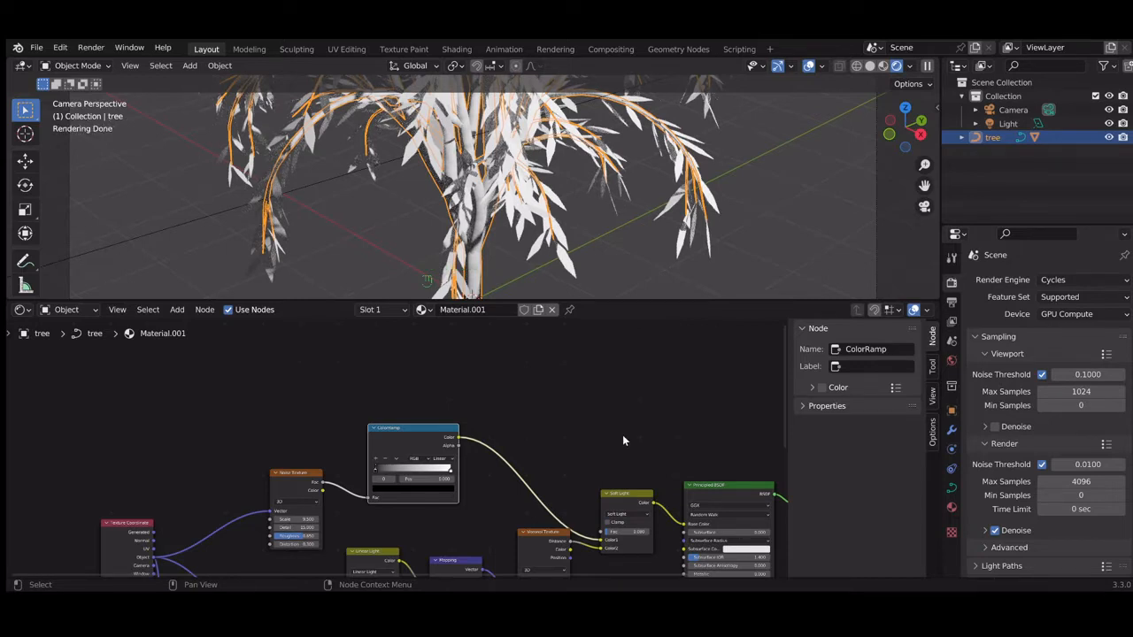
pyautogui.click(635, 530)
pyautogui.press('BackSpace')
pyautogui.write('0.1')
pyautogui.press('Return')
# Add a Bump node below the Soft Light node, between the Voronoi Texture and the Principled BSDF
pyautogui.moveTo(785, 437); pyautogui.dragTo(785, 555)
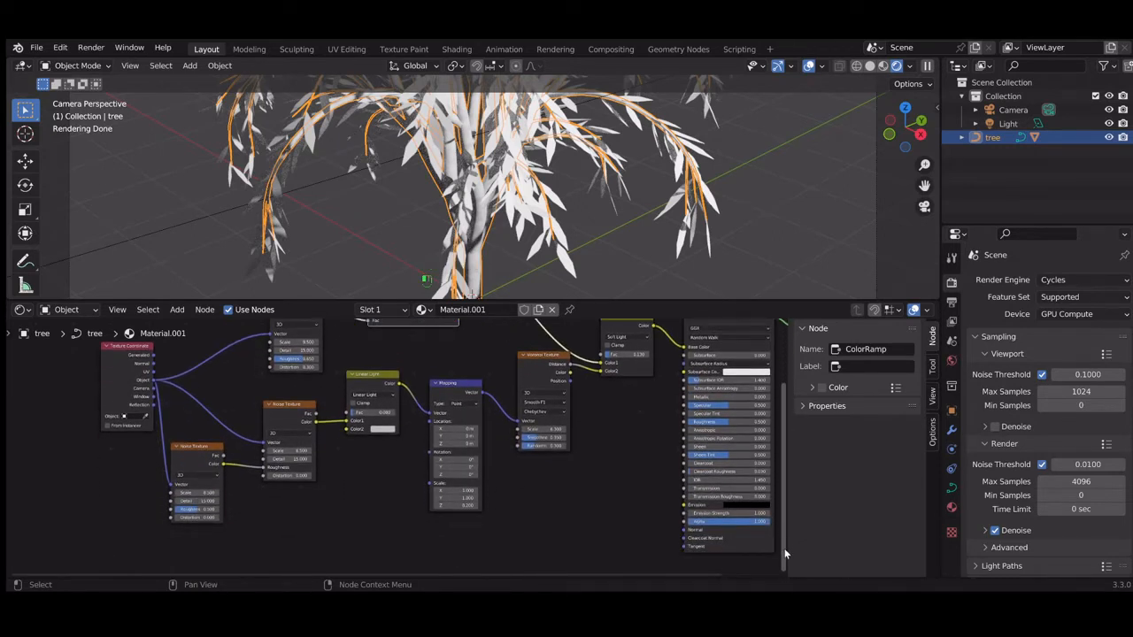
pyautogui.click(177, 309)
pyautogui.click(193, 327)
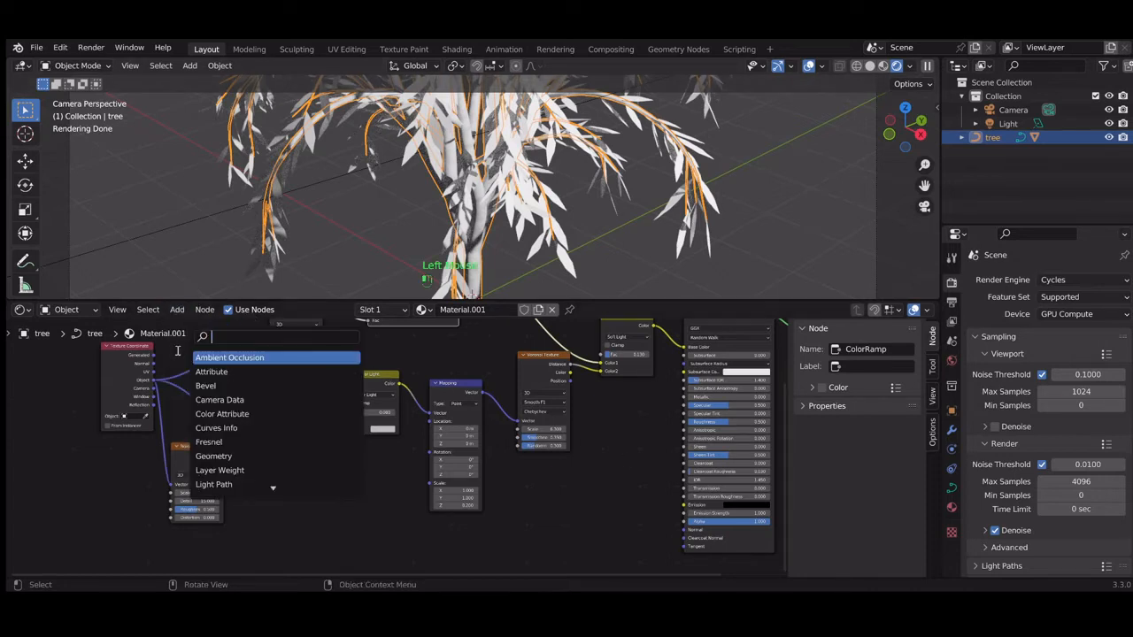
pyautogui.write('bump')
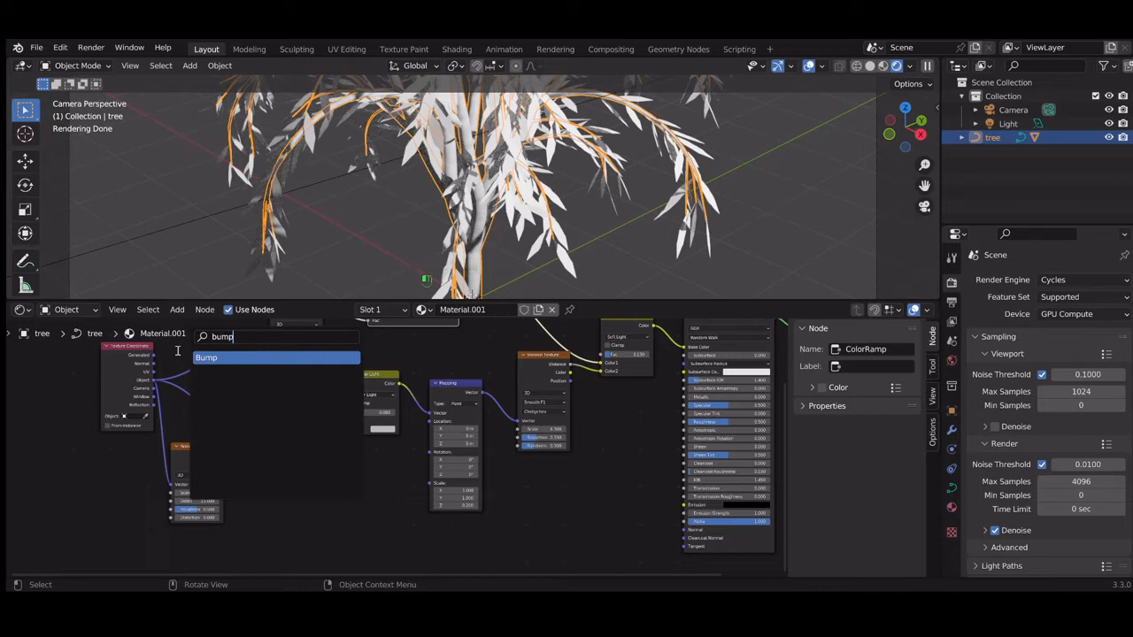
pyautogui.press('Return')
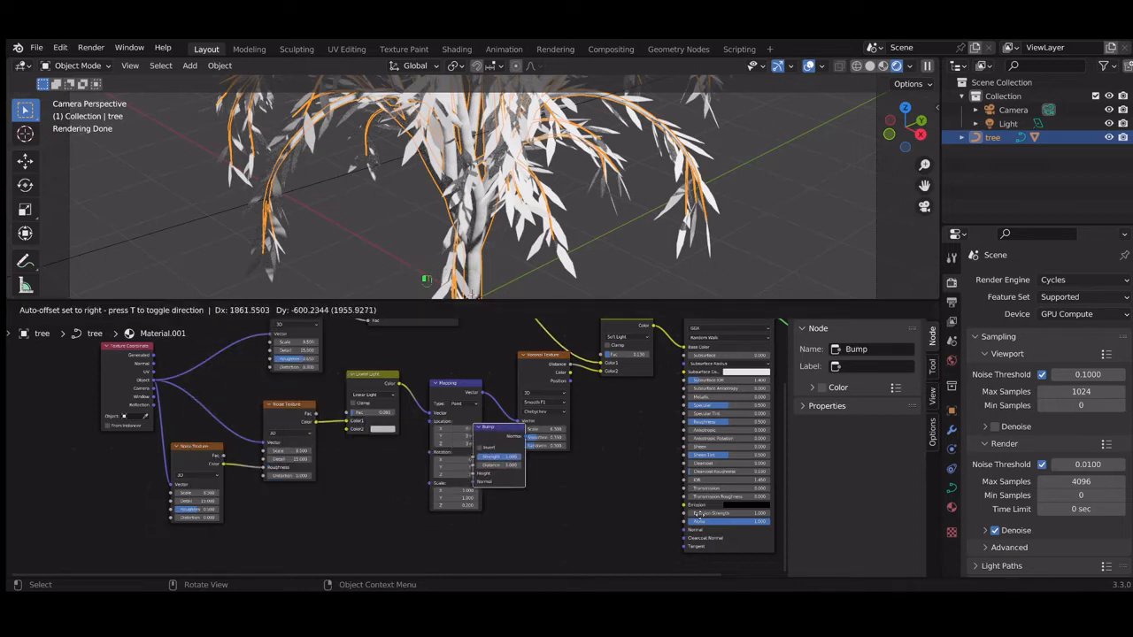
pyautogui.click(922, 544)
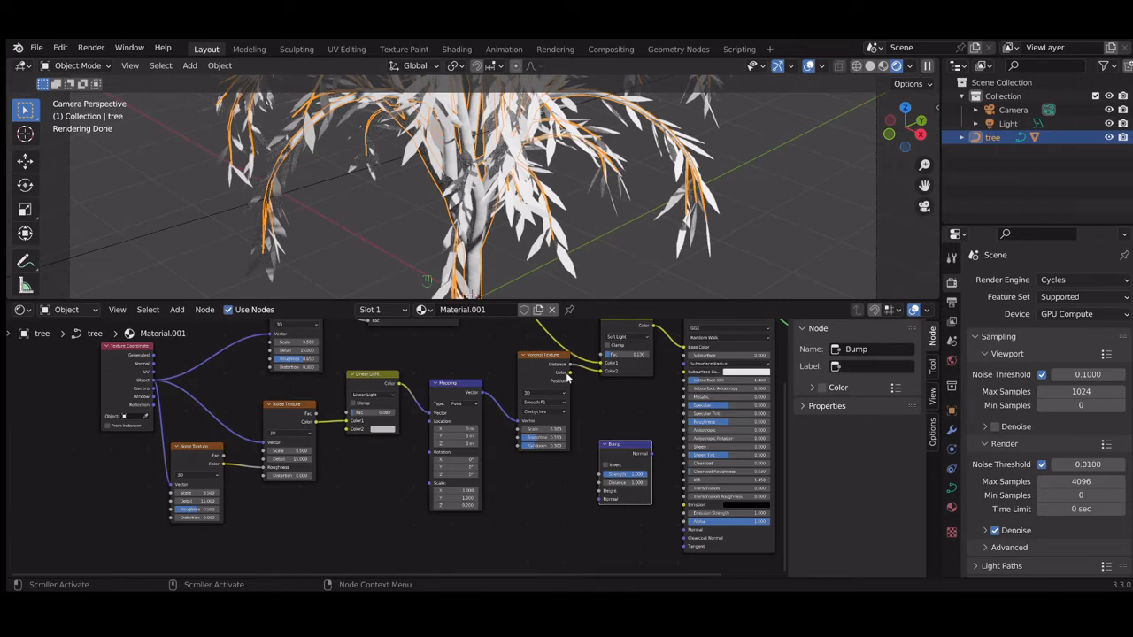
# Link the Voronoi Distance output to the Bump's Height and the Bump's Normal output to the Principled BSDF's Normal input
pyautogui.moveTo(570, 370); pyautogui.dragTo(599, 493)
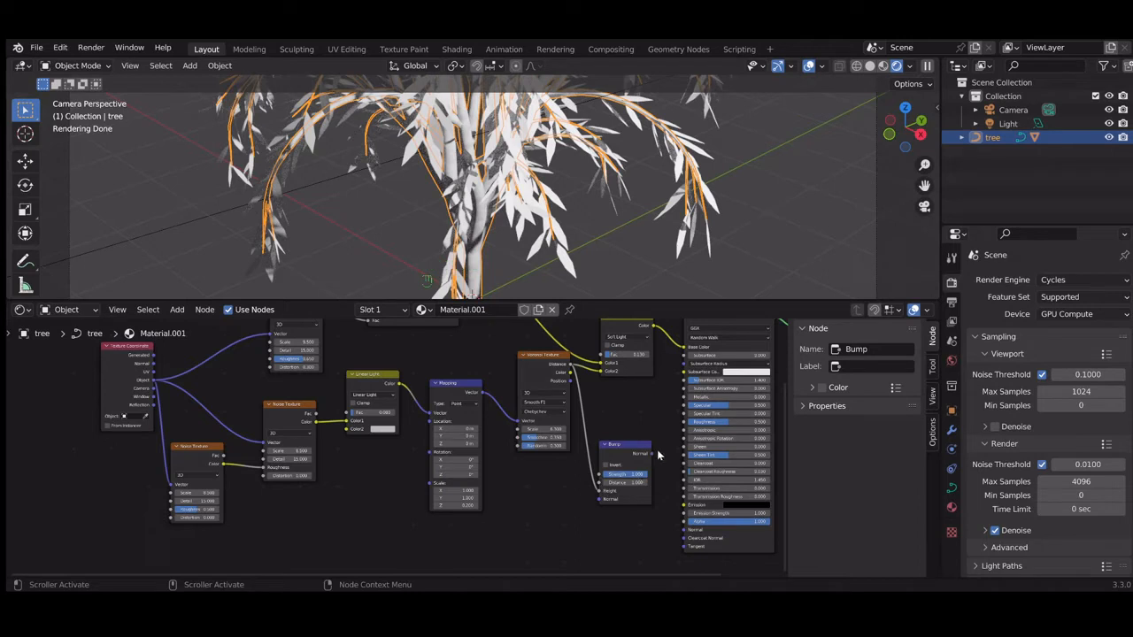
pyautogui.moveTo(652, 453); pyautogui.dragTo(682, 529)
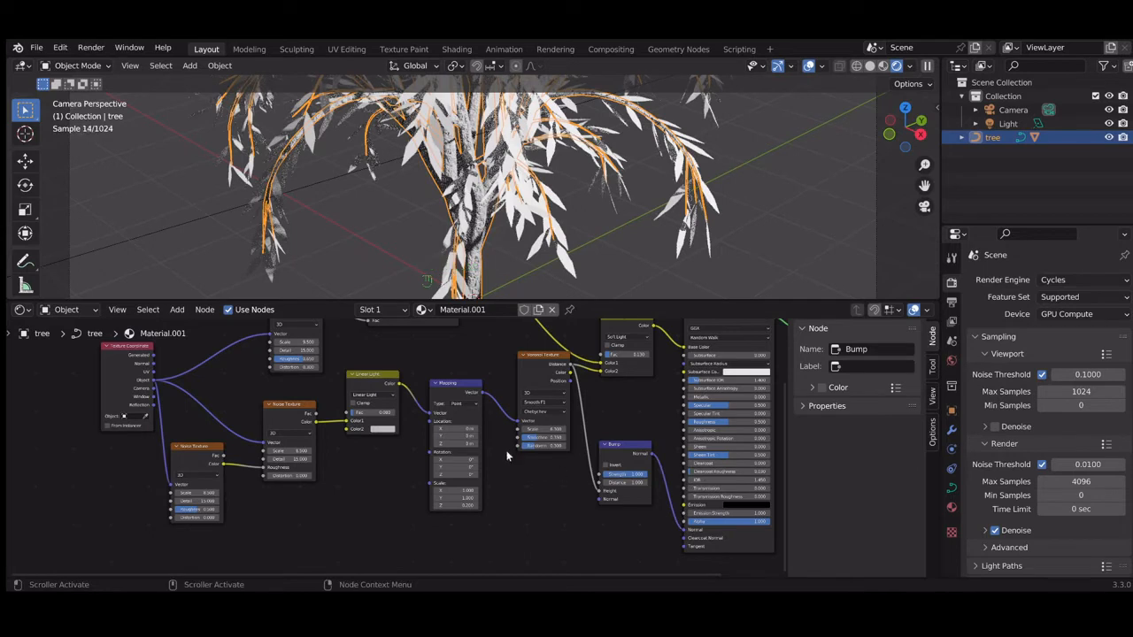
pyautogui.scroll(3, 427, 282)
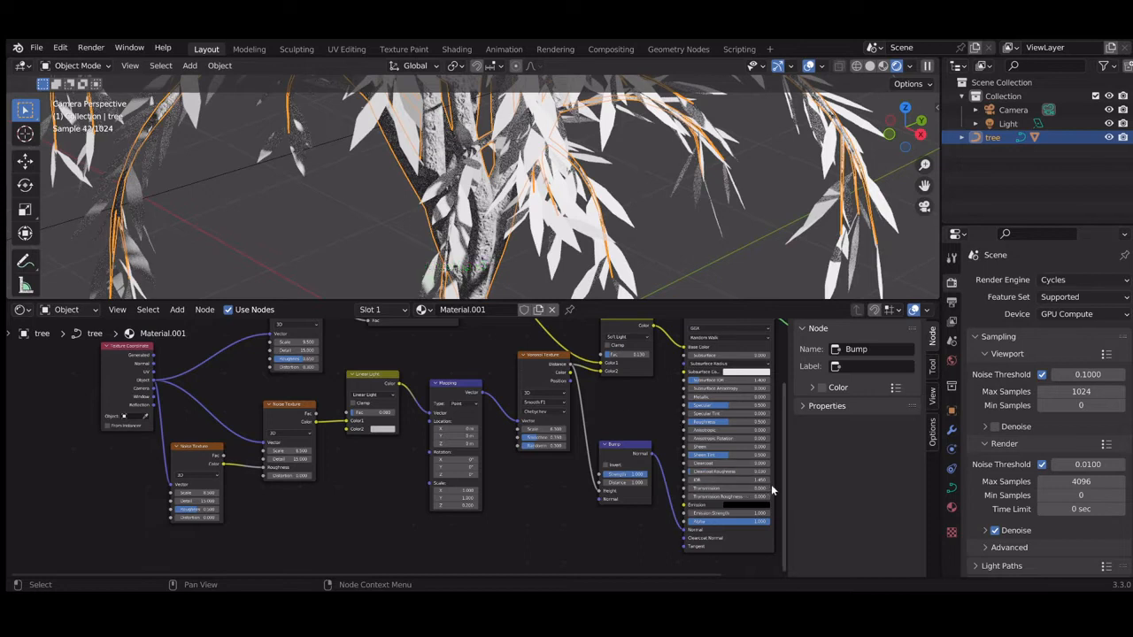
# Add a middle color stop to the ColorRamp and move the white end stop slightly inward from the end
pyautogui.moveTo(781, 486); pyautogui.dragTo(779, 401)
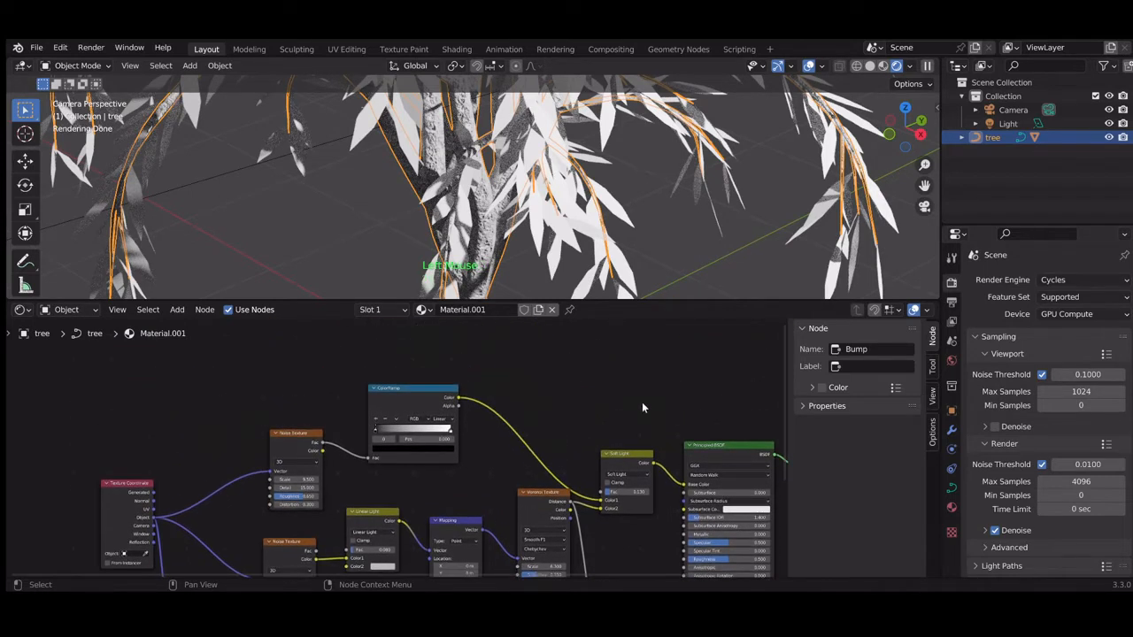
pyautogui.click(376, 420)
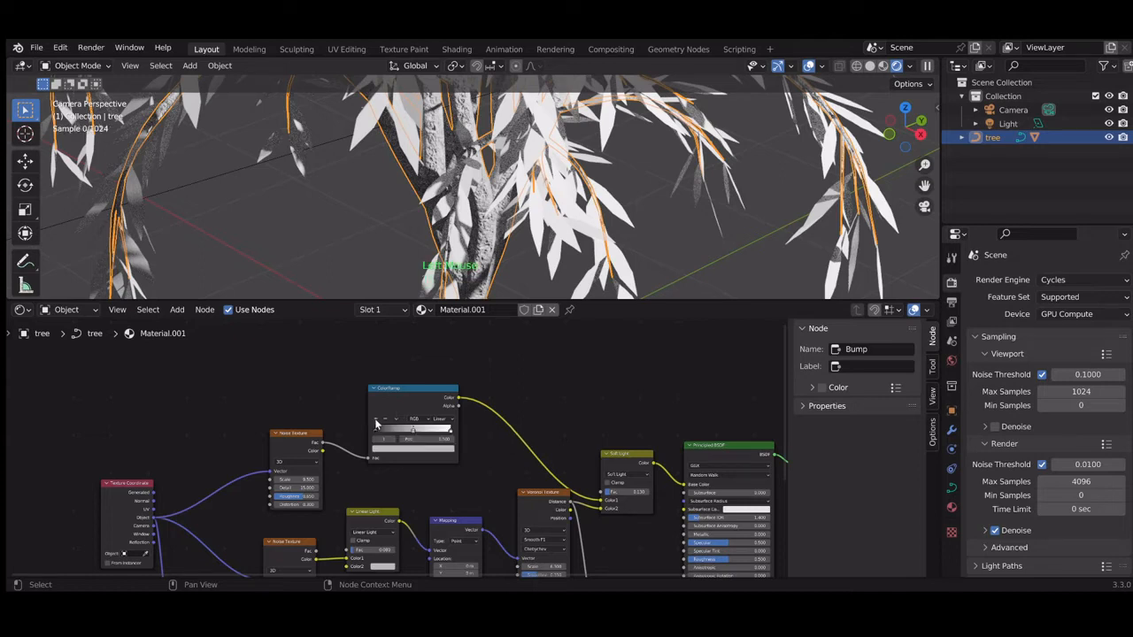
pyautogui.click(451, 432)
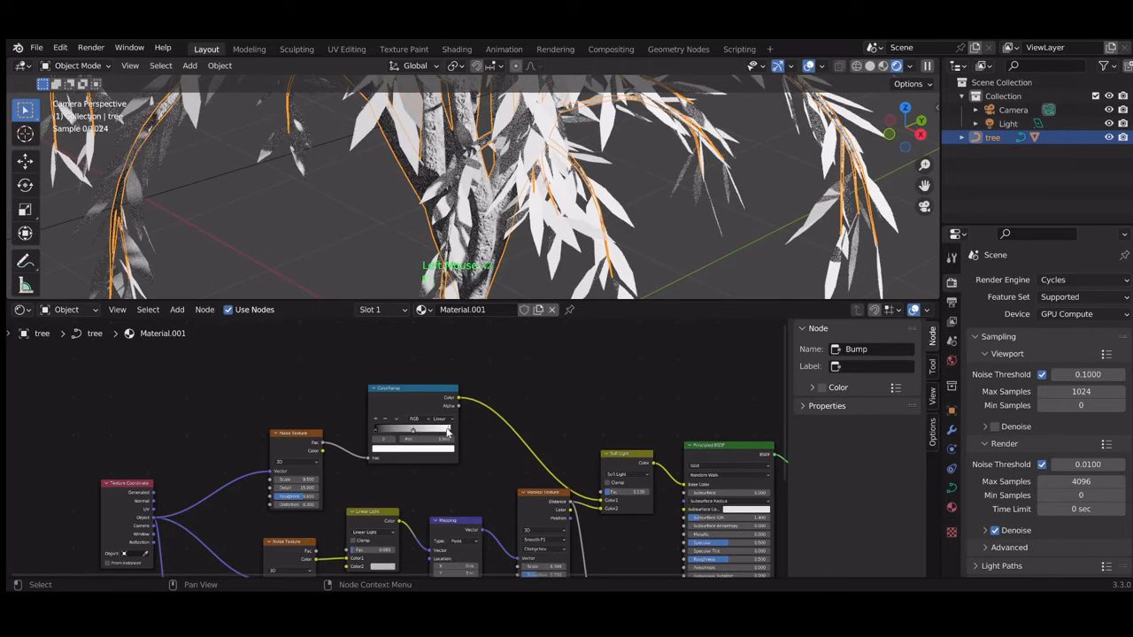
pyautogui.moveTo(451, 432); pyautogui.dragTo(440, 432)
# Set the ColorRamp's last stop to a brown with Hue 0.07, Saturation 0.375 and Value 0.25
pyautogui.click(442, 451)
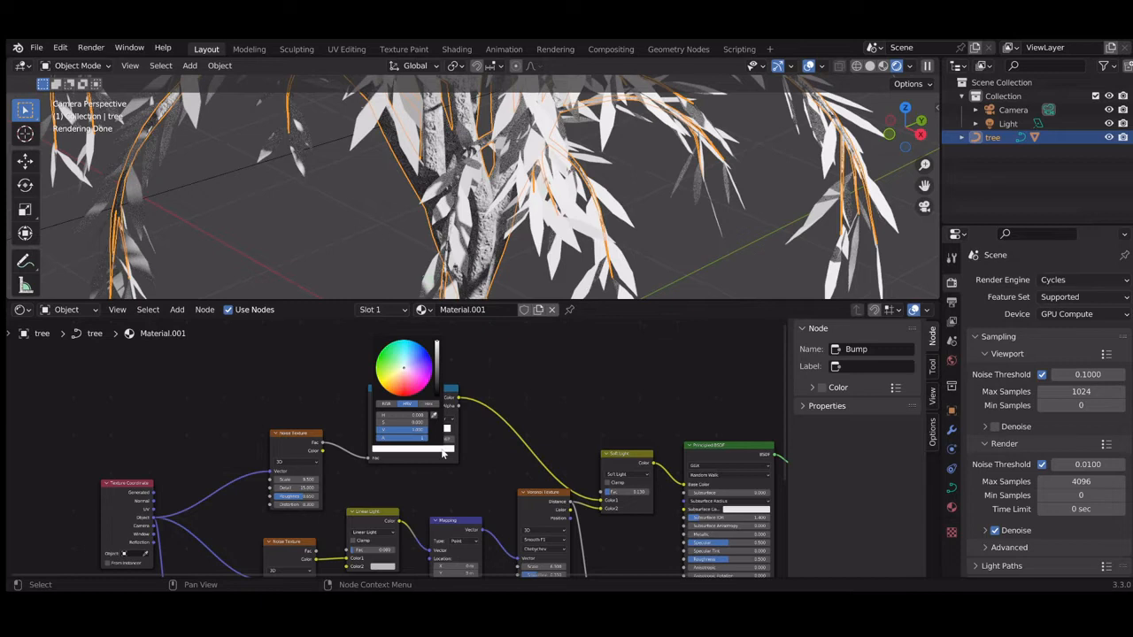
pyautogui.click(415, 414)
pyautogui.write('.07')
pyautogui.press('Return')
pyautogui.click(416, 421)
pyautogui.write('0.375')
pyautogui.press('Return')
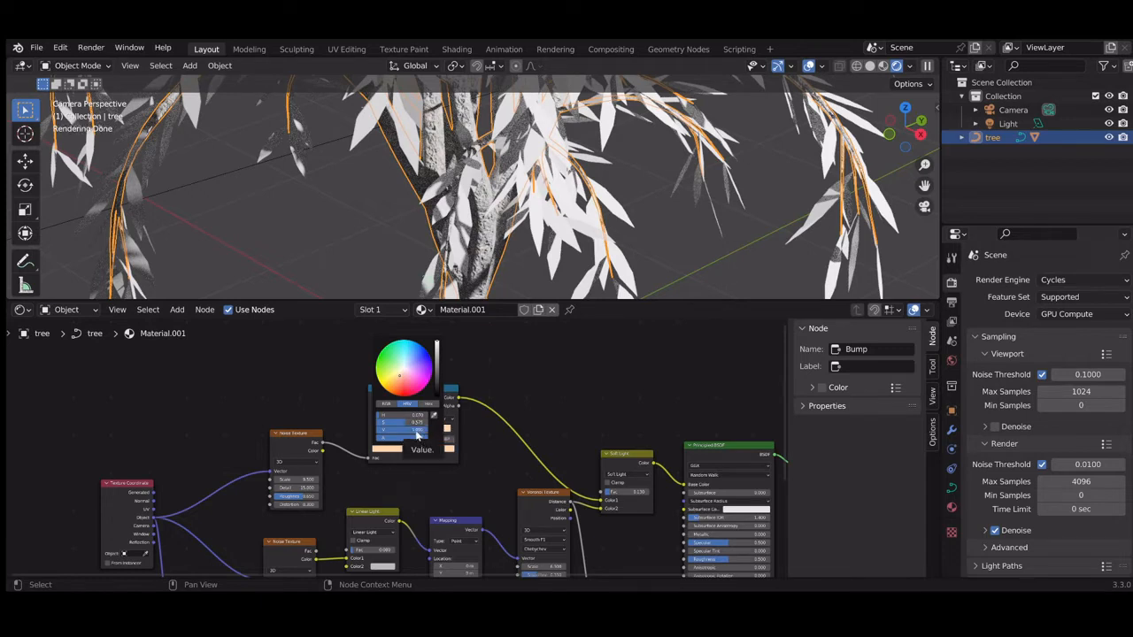
pyautogui.doubleClick(416, 430)
pyautogui.write('0.25')
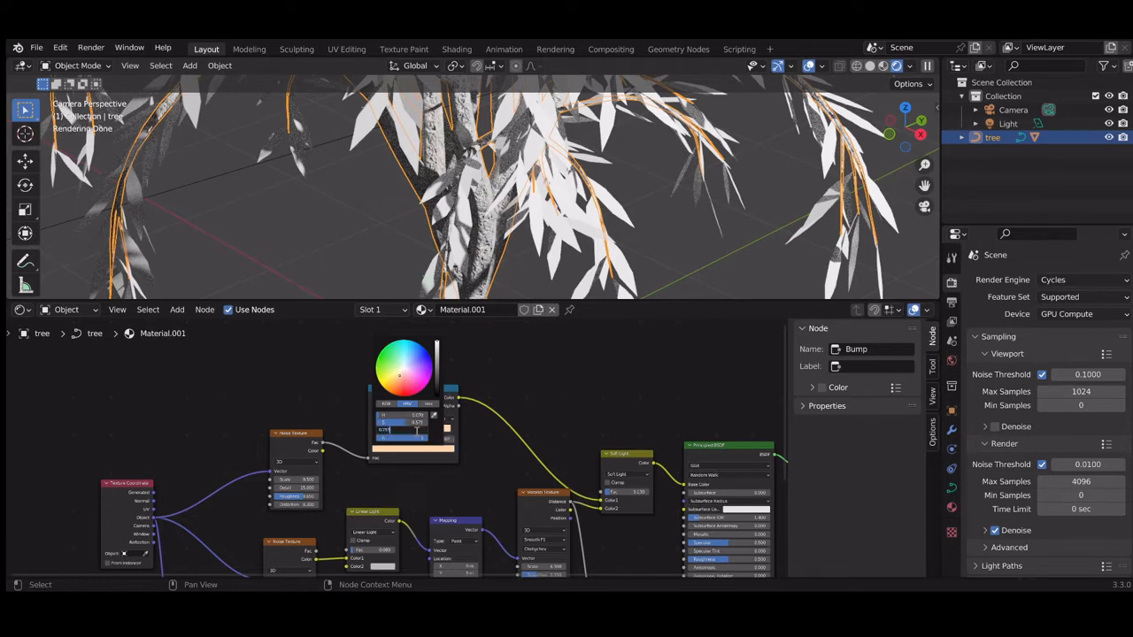
pyautogui.press('Return')
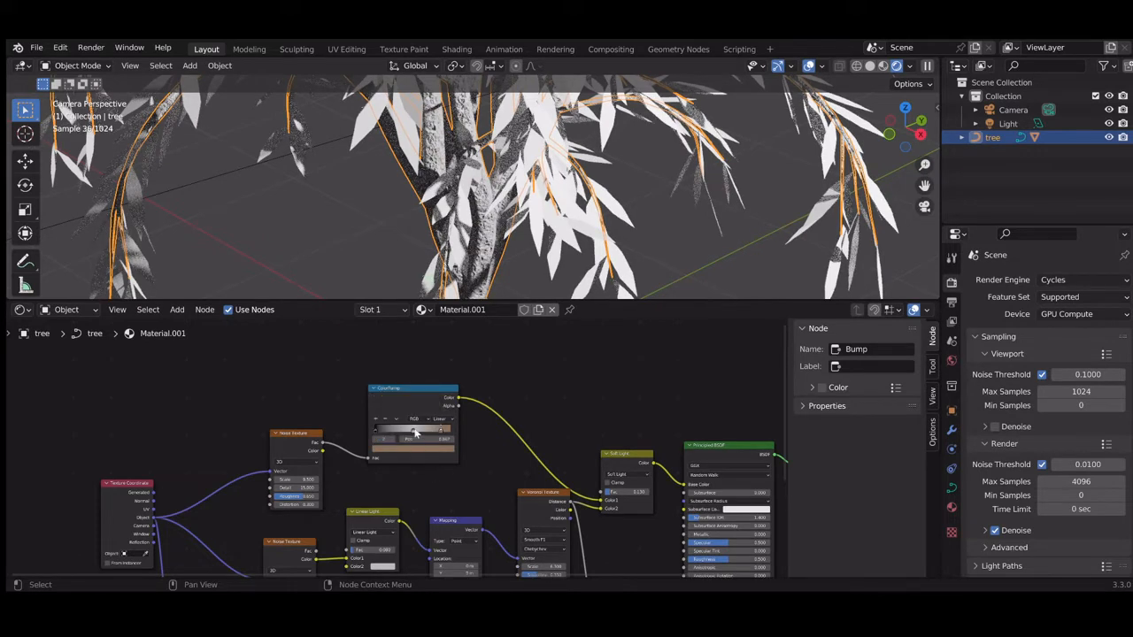
# Set the ColorRamp's middle stop to a dark brown with Hue 0.072, Saturation 0.531 and a low Value
pyautogui.click(415, 433)
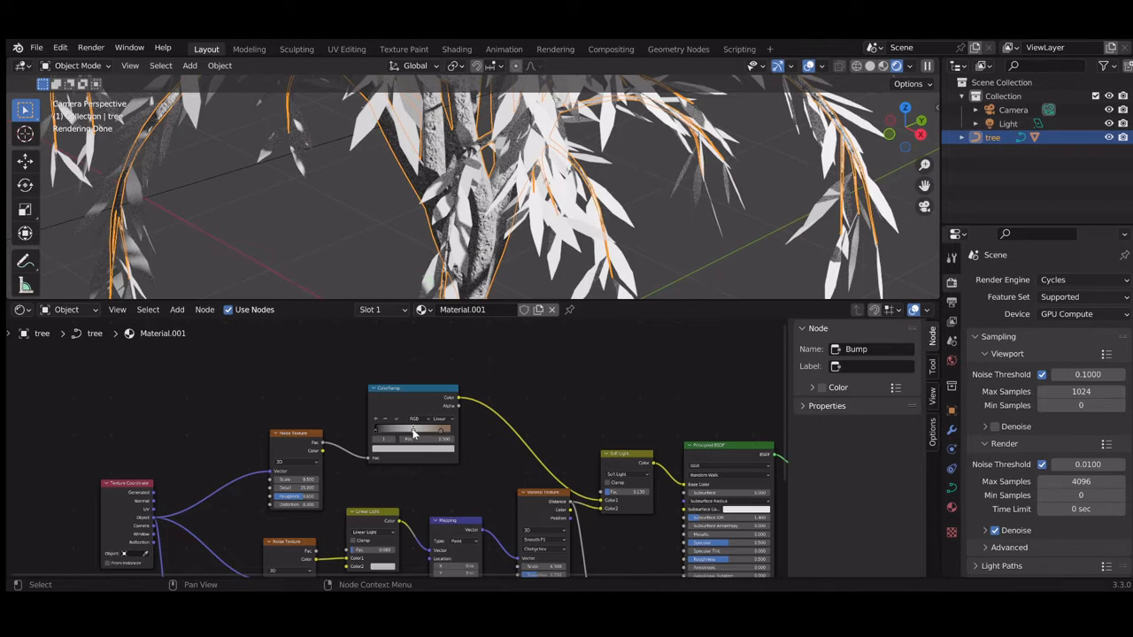
pyautogui.click(419, 450)
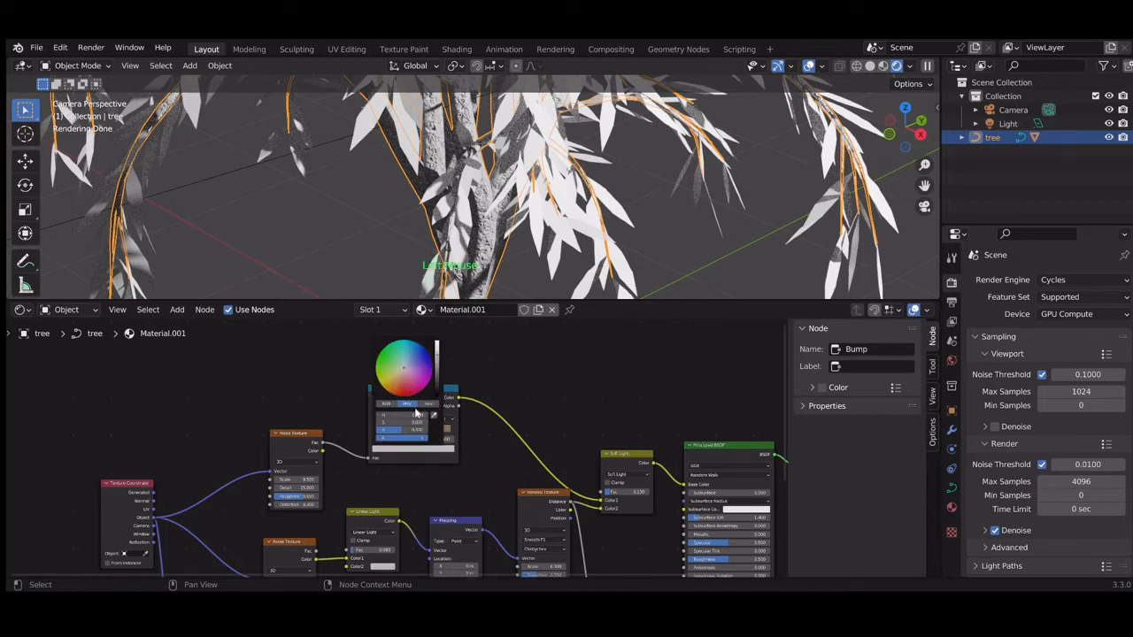
pyautogui.click(416, 413)
pyautogui.write('0')
pyautogui.press('Return')
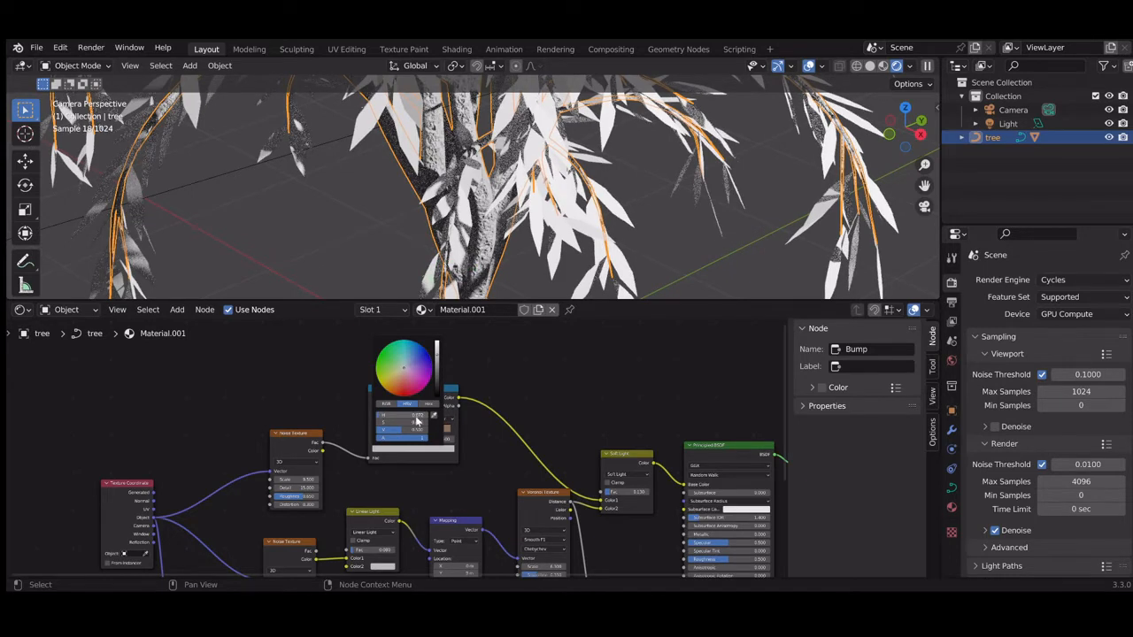
pyautogui.click(417, 425)
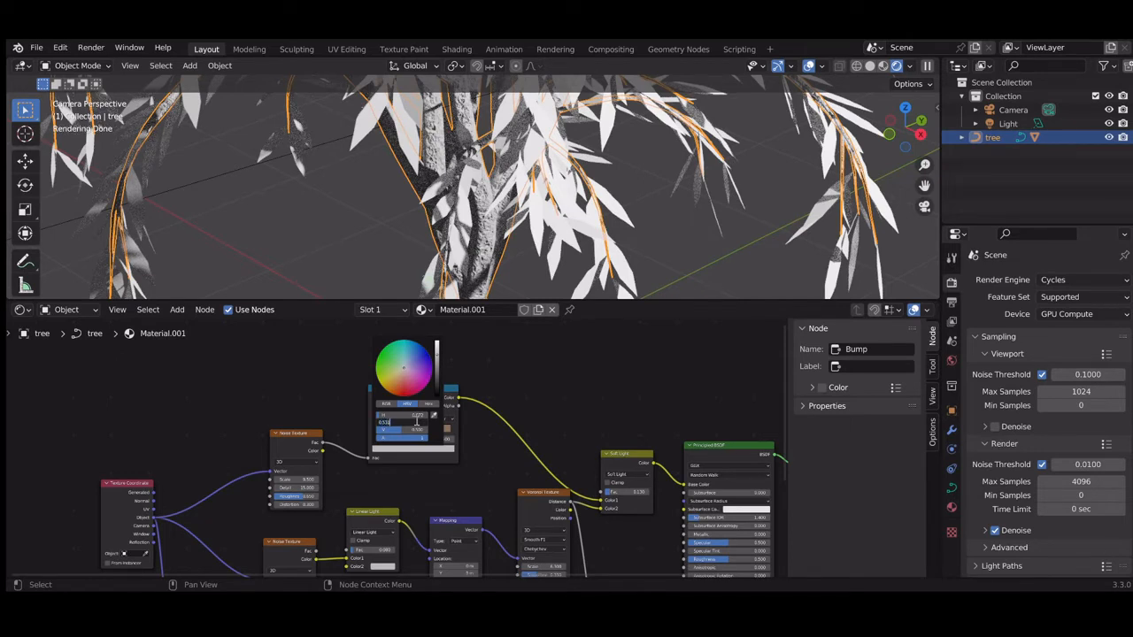
pyautogui.write('0.510')
pyautogui.press('Return')
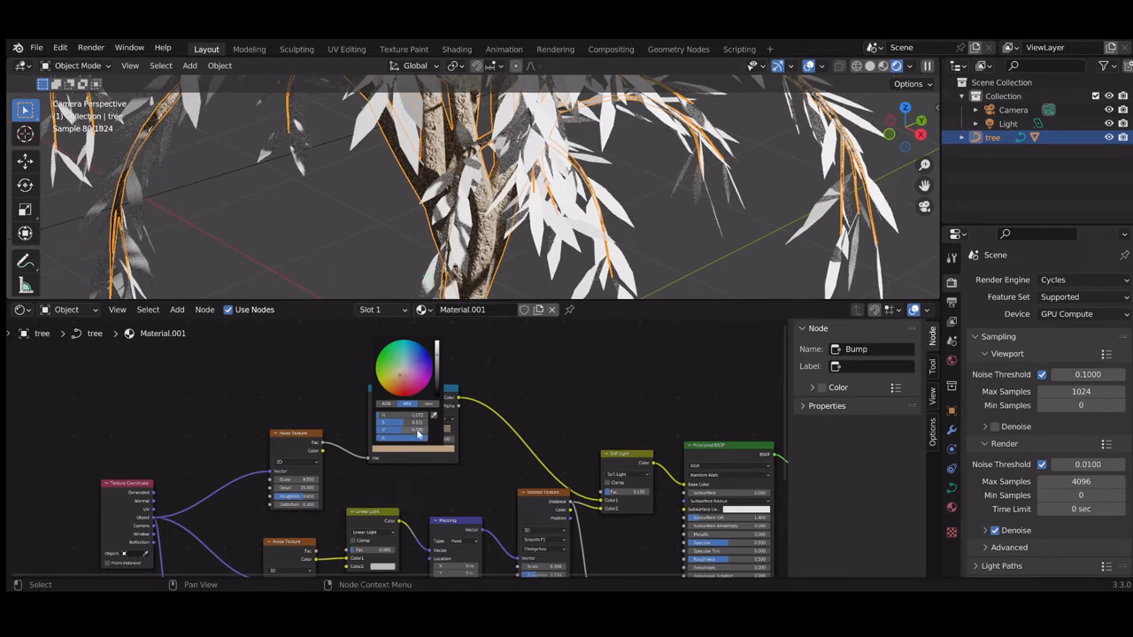
pyautogui.click(417, 433)
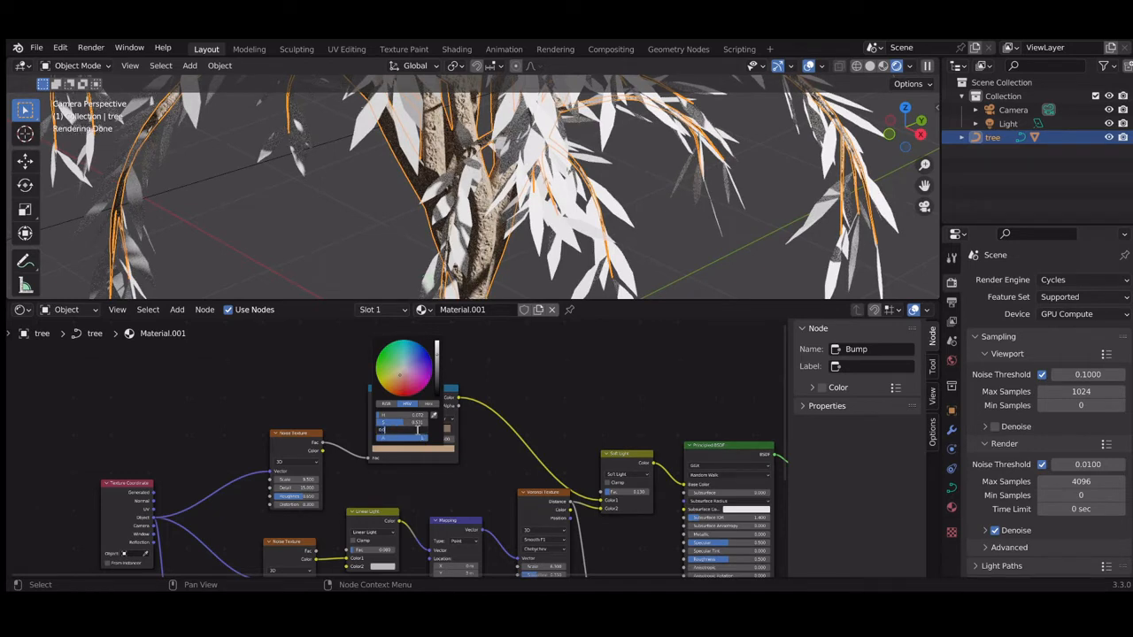
pyautogui.press('Return')
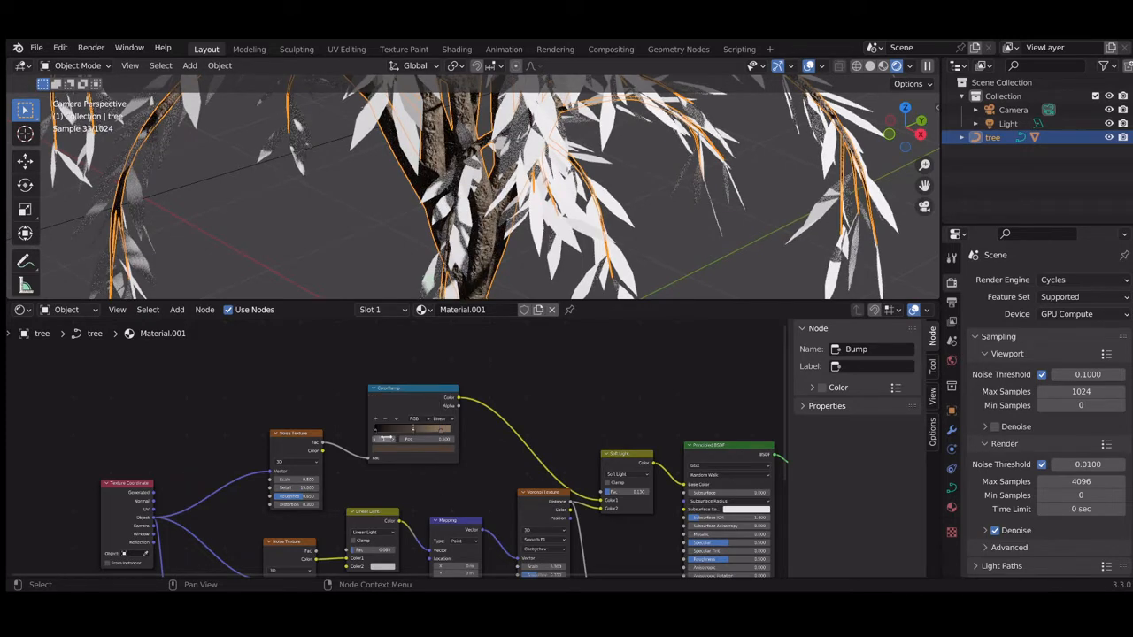
# Move the ColorRamp's black first stop slightly inward and change its color to a dark saturated brown
pyautogui.moveTo(377, 435); pyautogui.dragTo(386, 433)
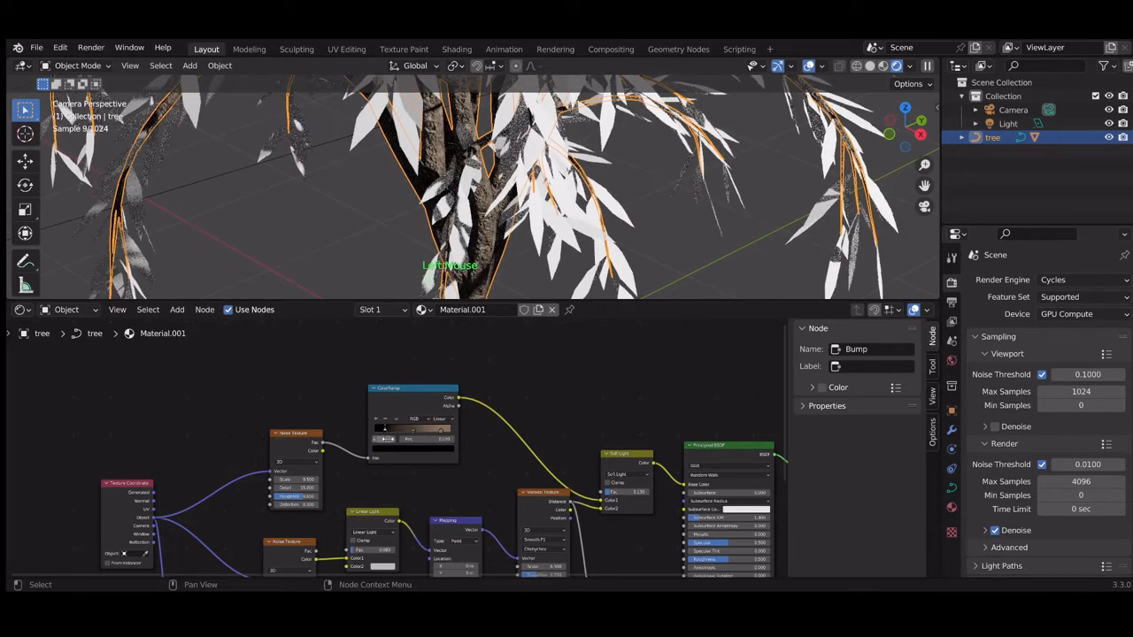
pyautogui.click(393, 457)
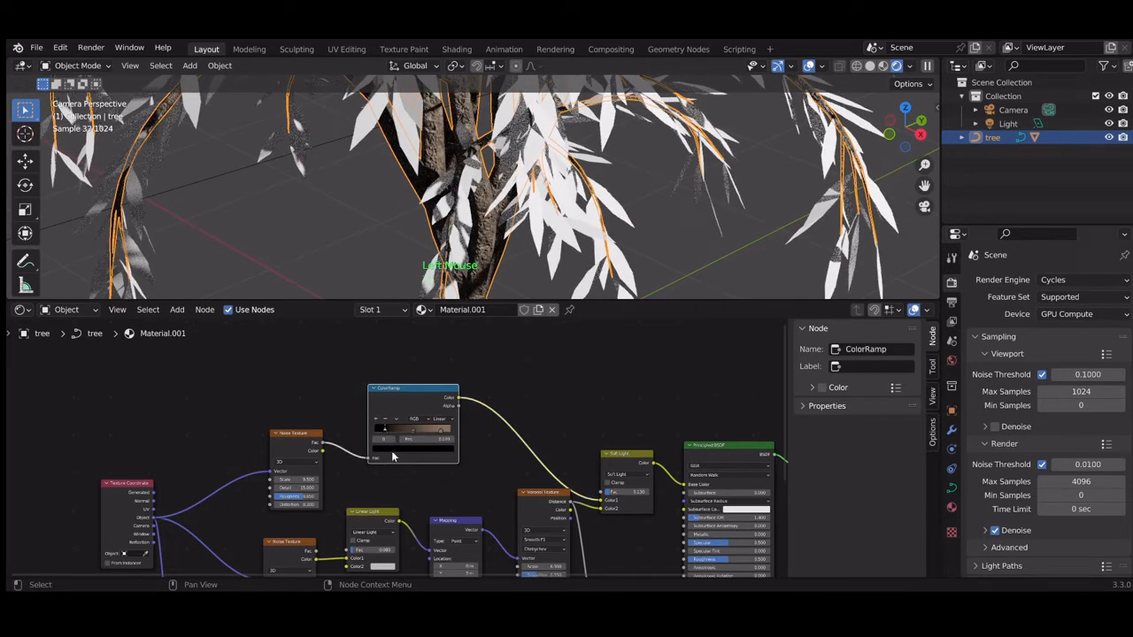
pyautogui.click(393, 457)
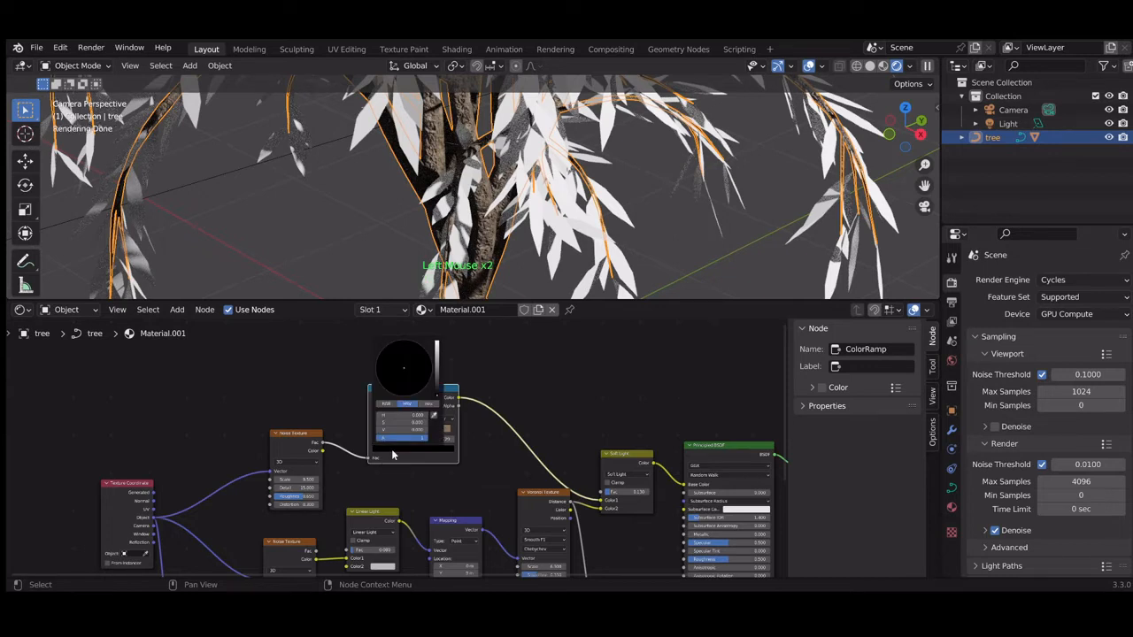
pyautogui.click(436, 383)
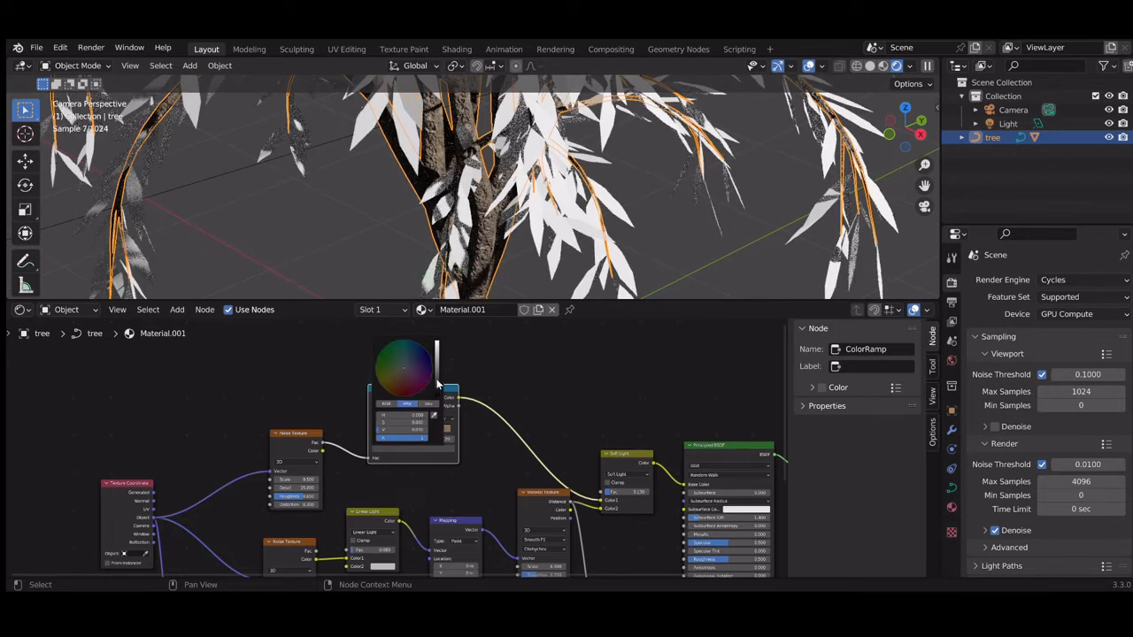
pyautogui.click(395, 390)
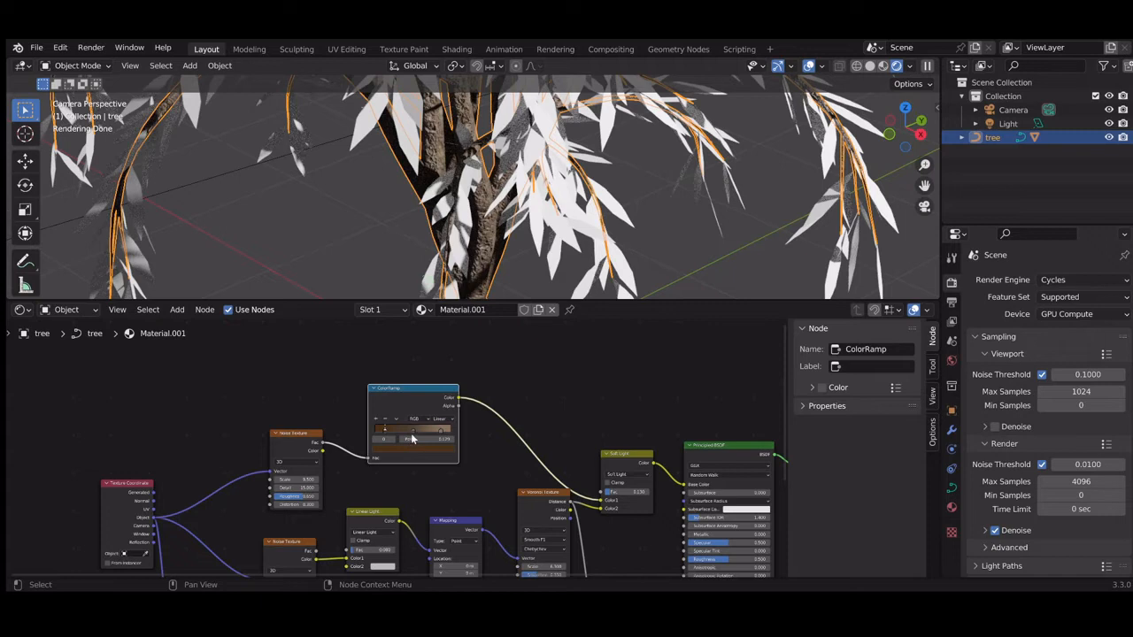
# Lighten the brown of the ColorRamp's middle stop and darken the brown of its first stop
pyautogui.click(413, 434)
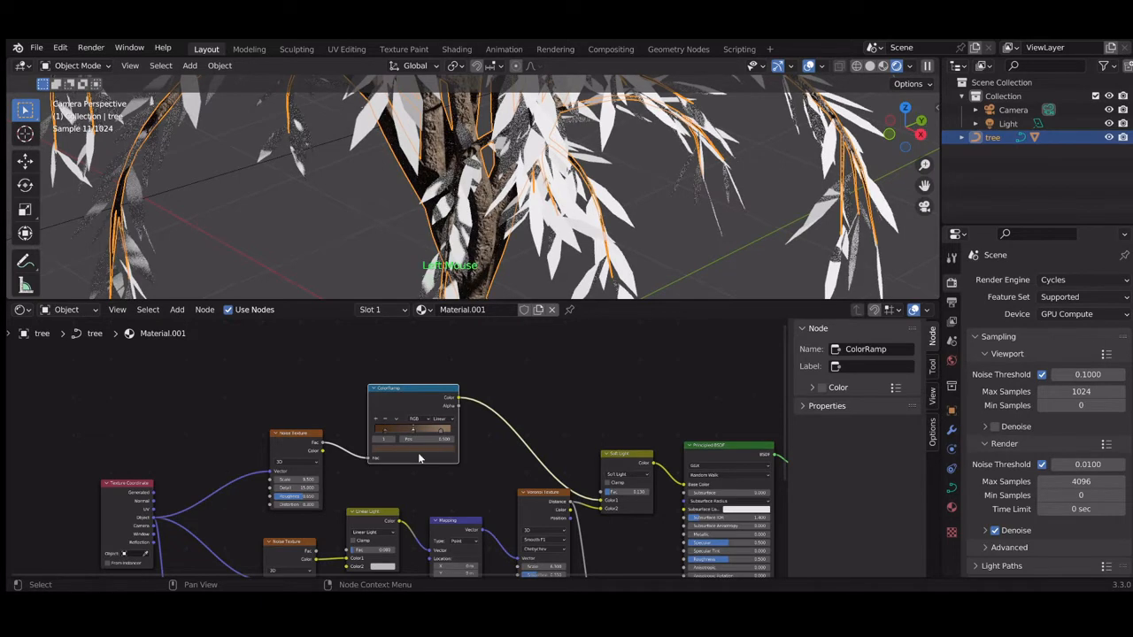
pyautogui.click(418, 451)
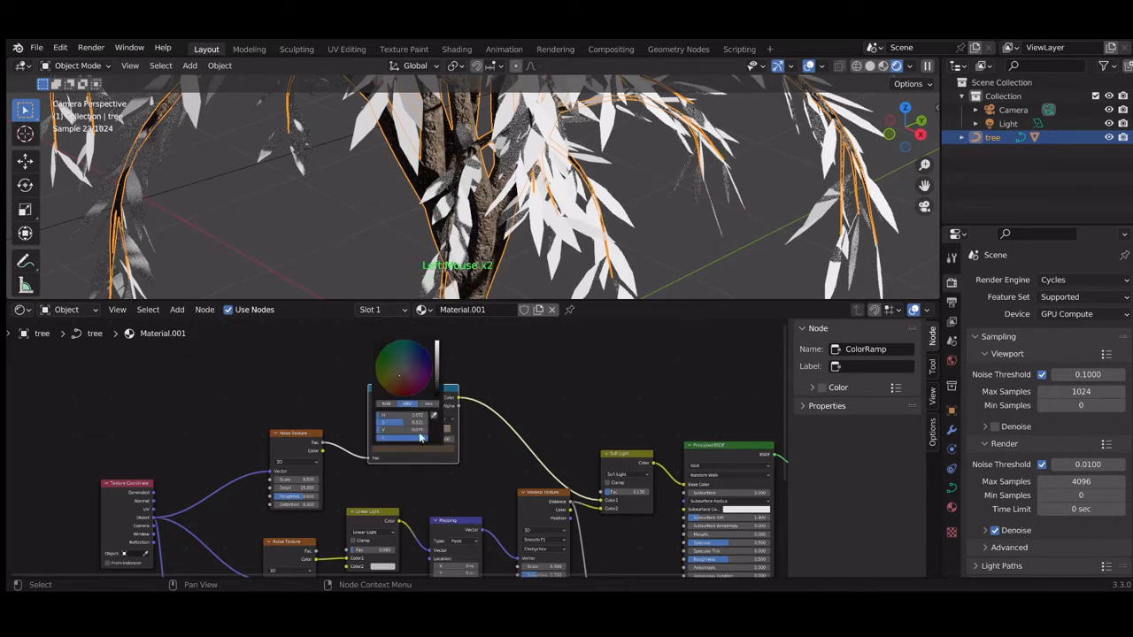
pyautogui.click(436, 374)
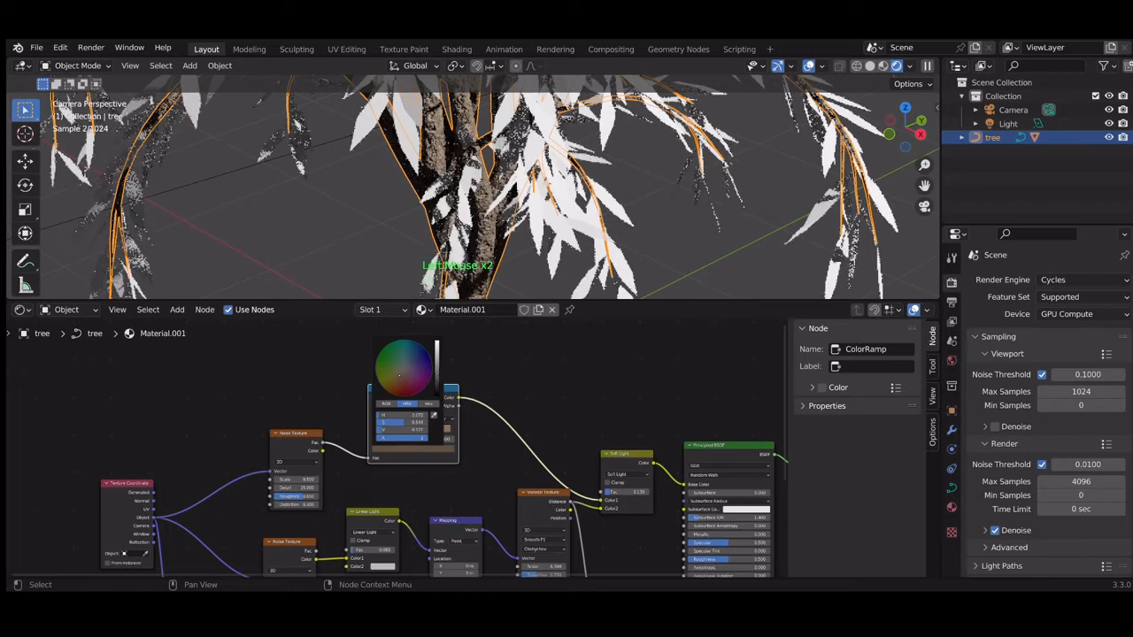
pyautogui.click(437, 375)
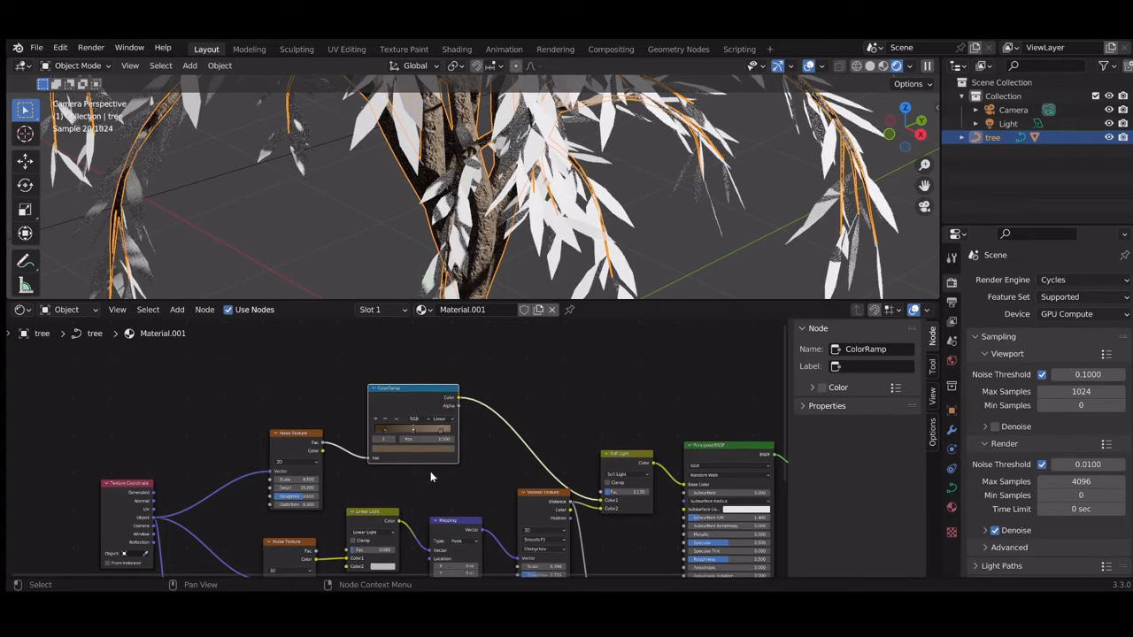
pyautogui.click(384, 432)
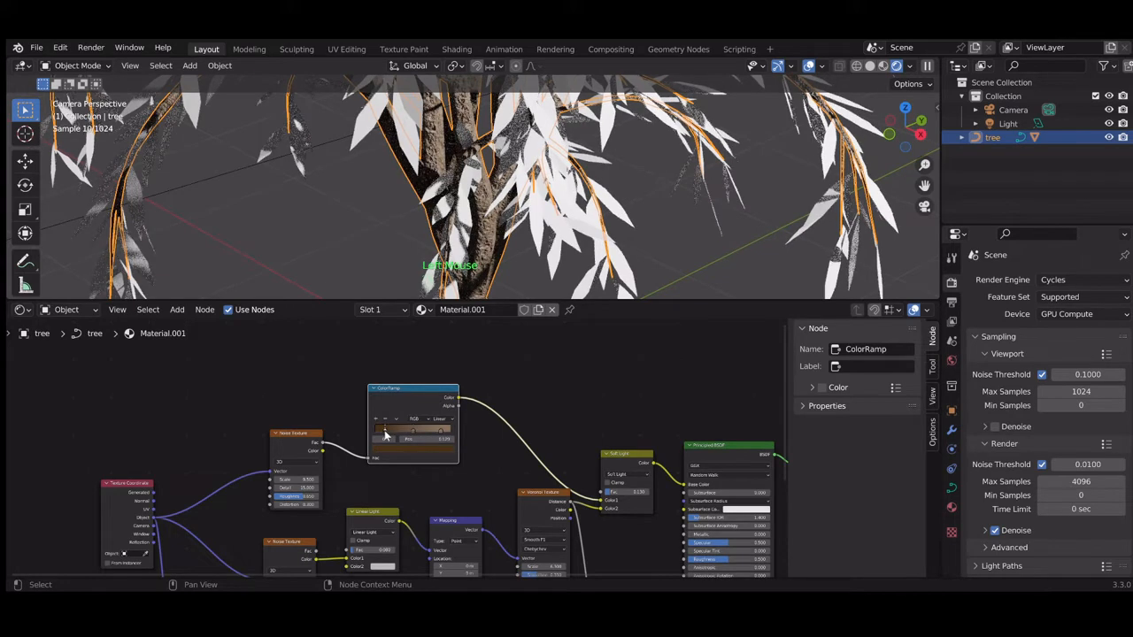
pyautogui.click(401, 450)
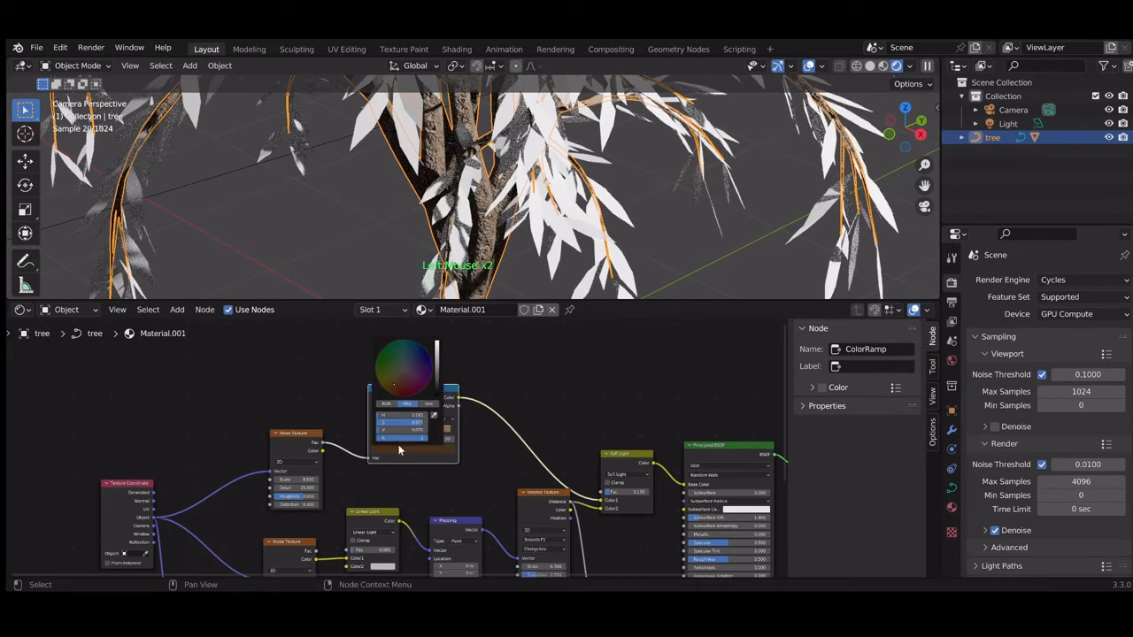
pyautogui.click(438, 384)
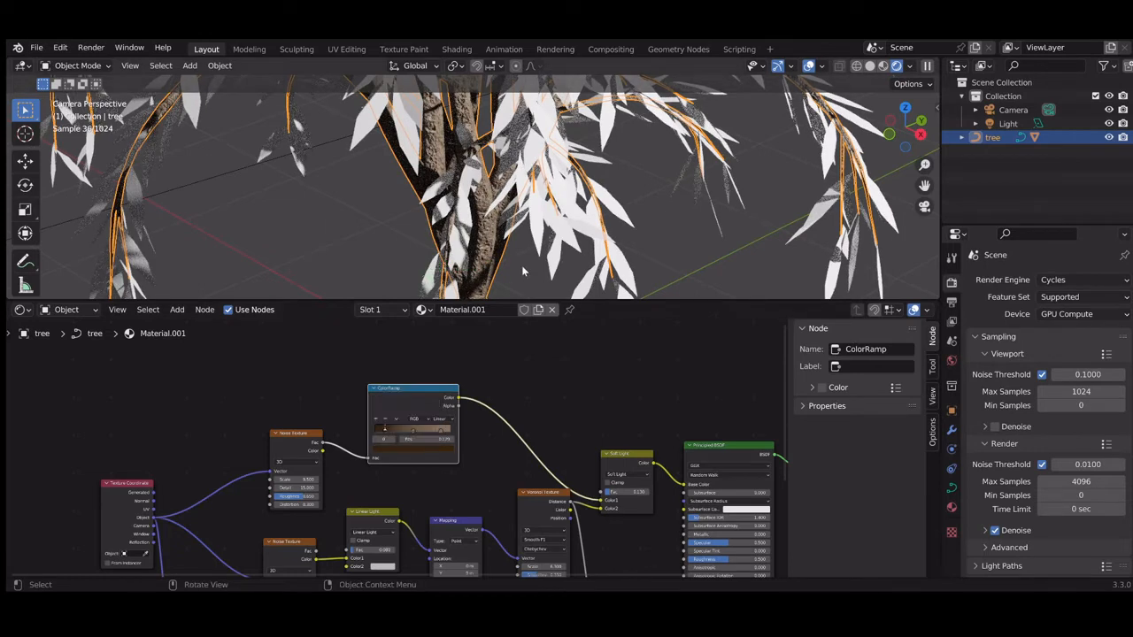
# Deselect the tree and examine the rendered bark on the trunk up close from the front and an angled view
pyautogui.scroll(3, 521, 265)
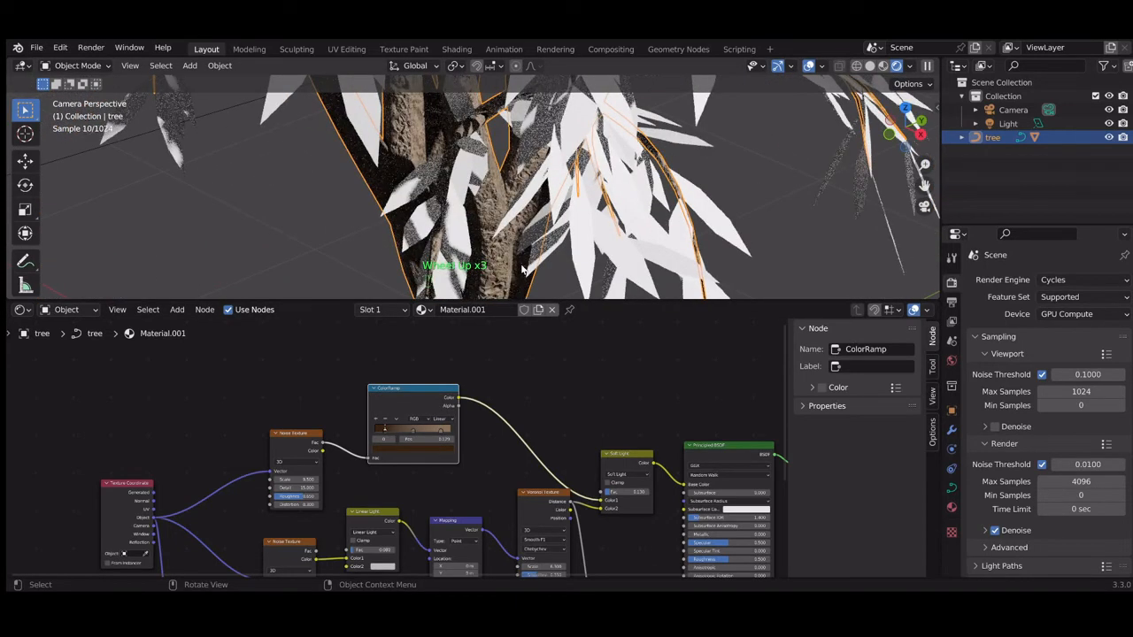
pyautogui.press('KP_6')
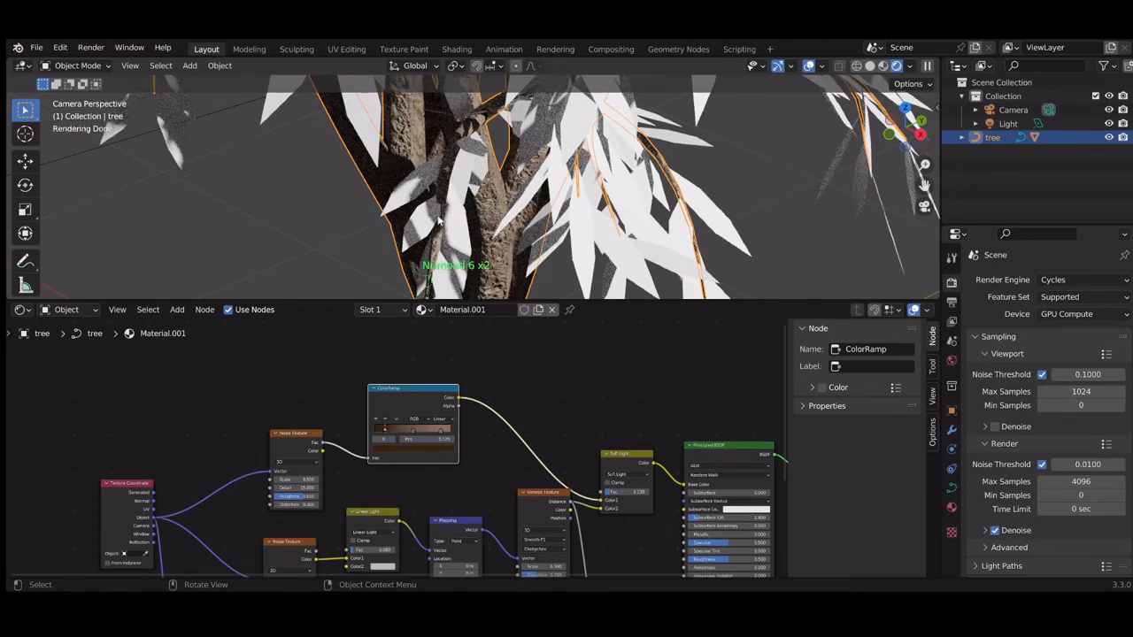
pyautogui.click(369, 218)
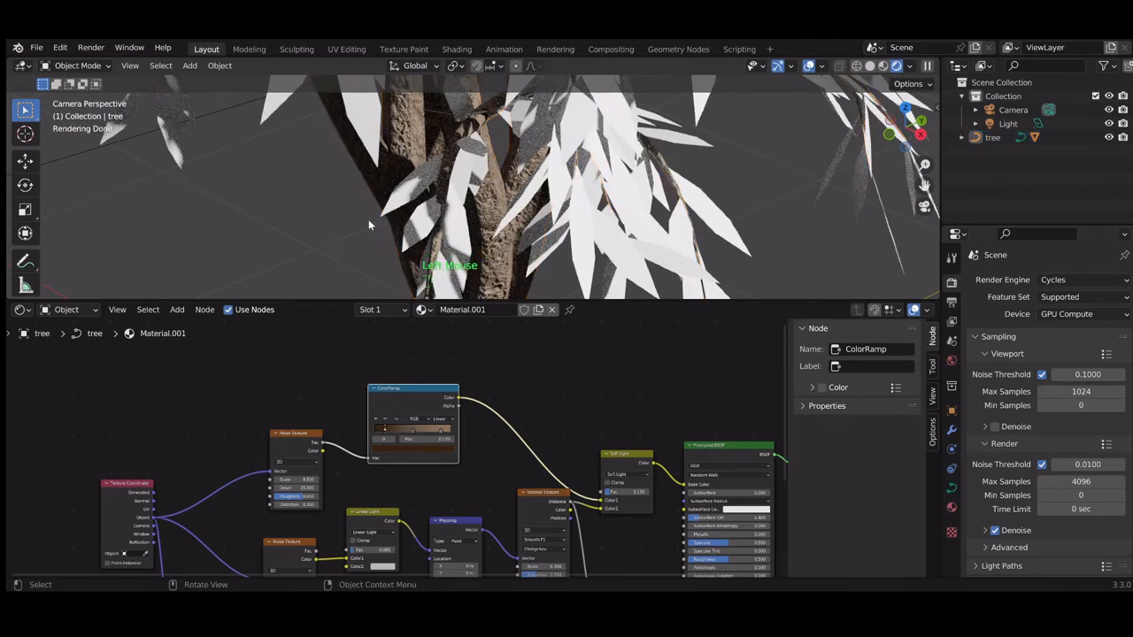
pyautogui.press('KP_6')
pyautogui.press('KP_0')
pyautogui.scroll(5, 860, 187)
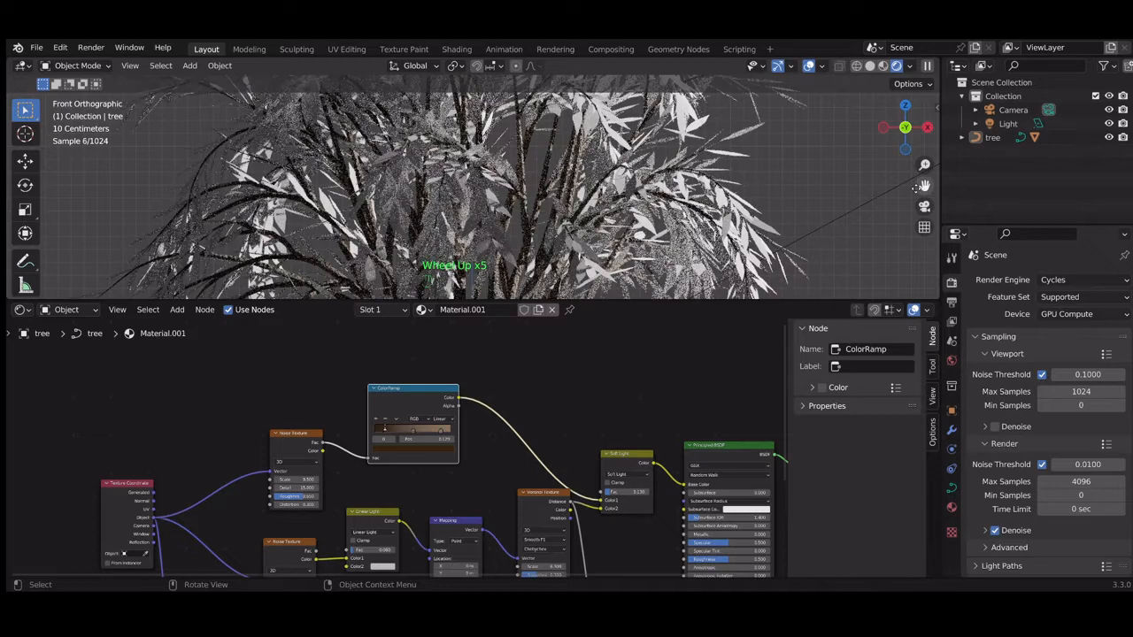
pyautogui.moveTo(924, 185); pyautogui.dragTo(924, 14)
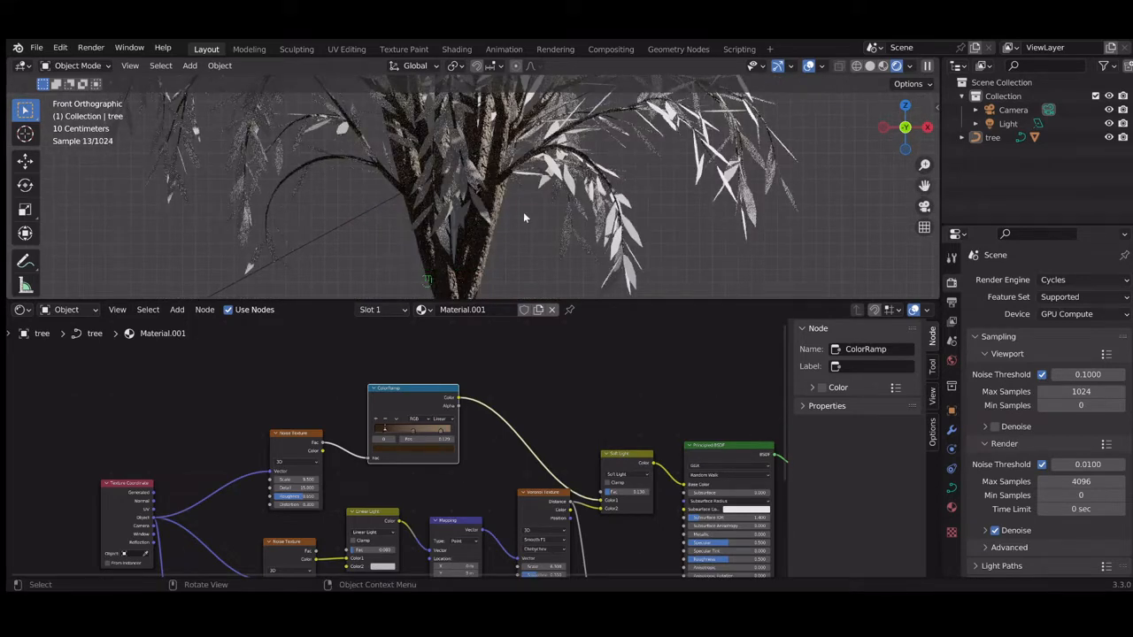
pyautogui.scroll(3, 523, 215)
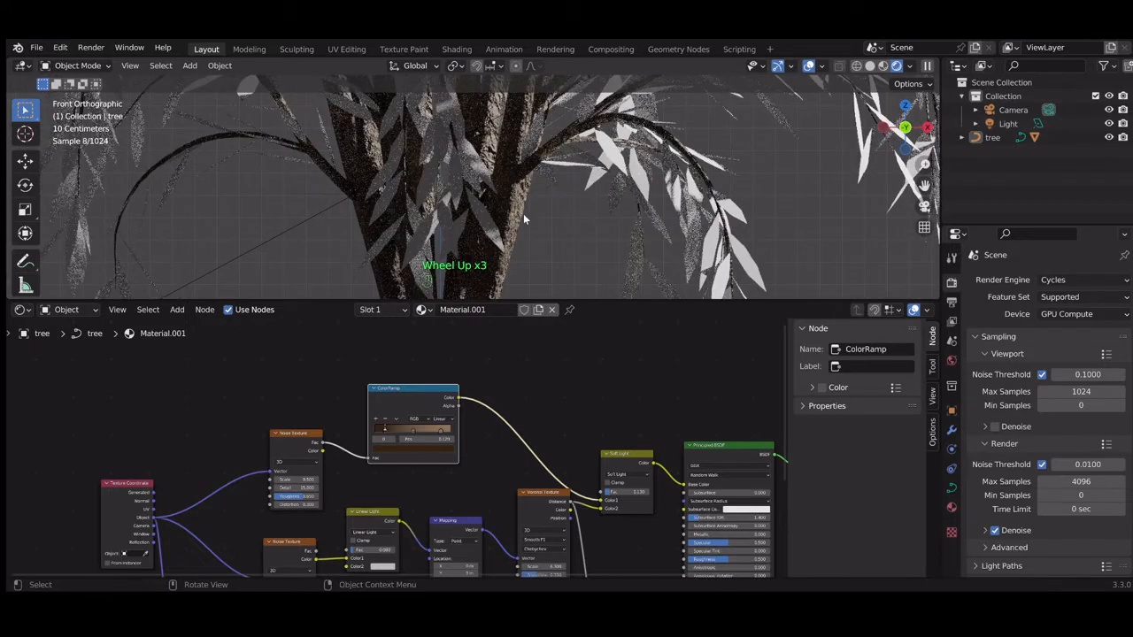
pyautogui.scroll(2, 523, 215)
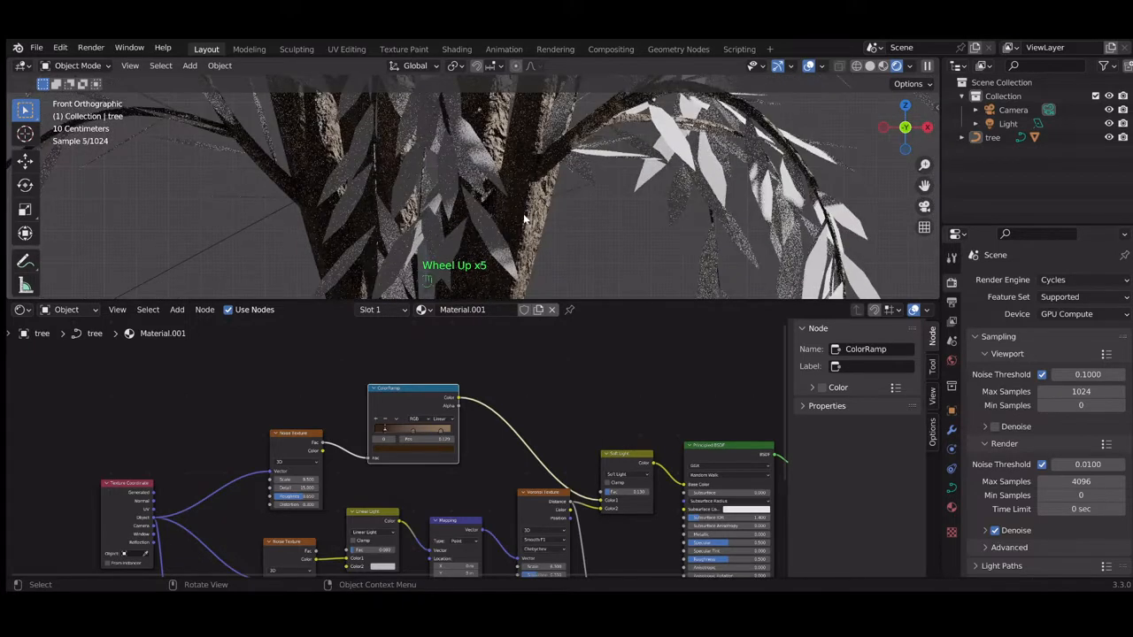
pyautogui.scroll(1, 523, 215)
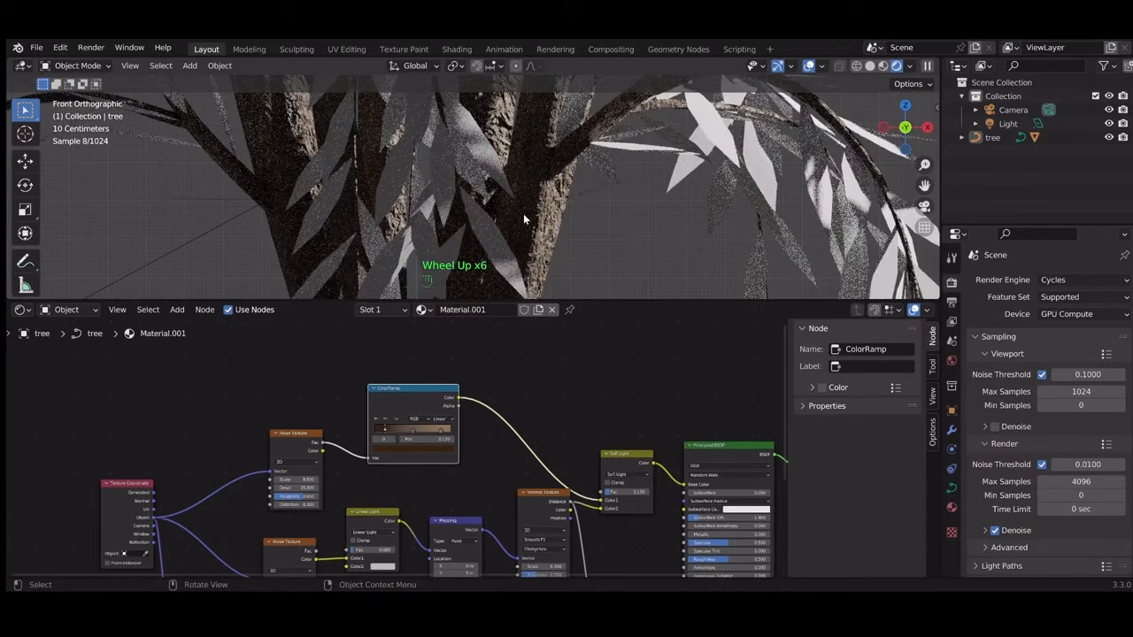
pyautogui.press('KP_6')
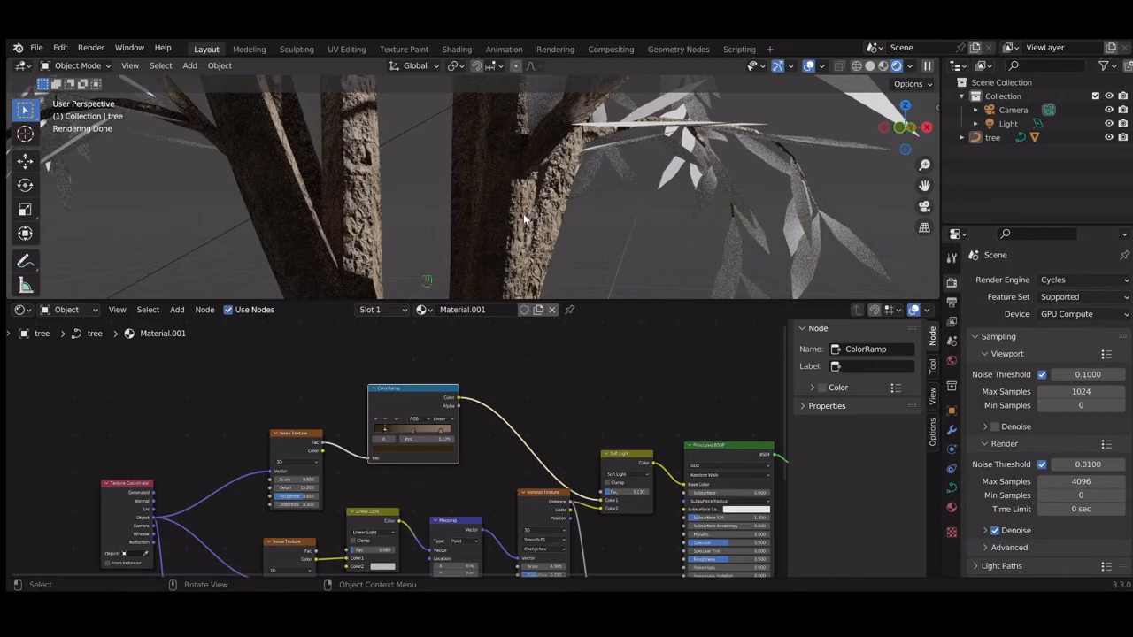
# Enlarge the node editor and frame the complete bark node tree for review
pyautogui.scroll(-1, 564, 399)
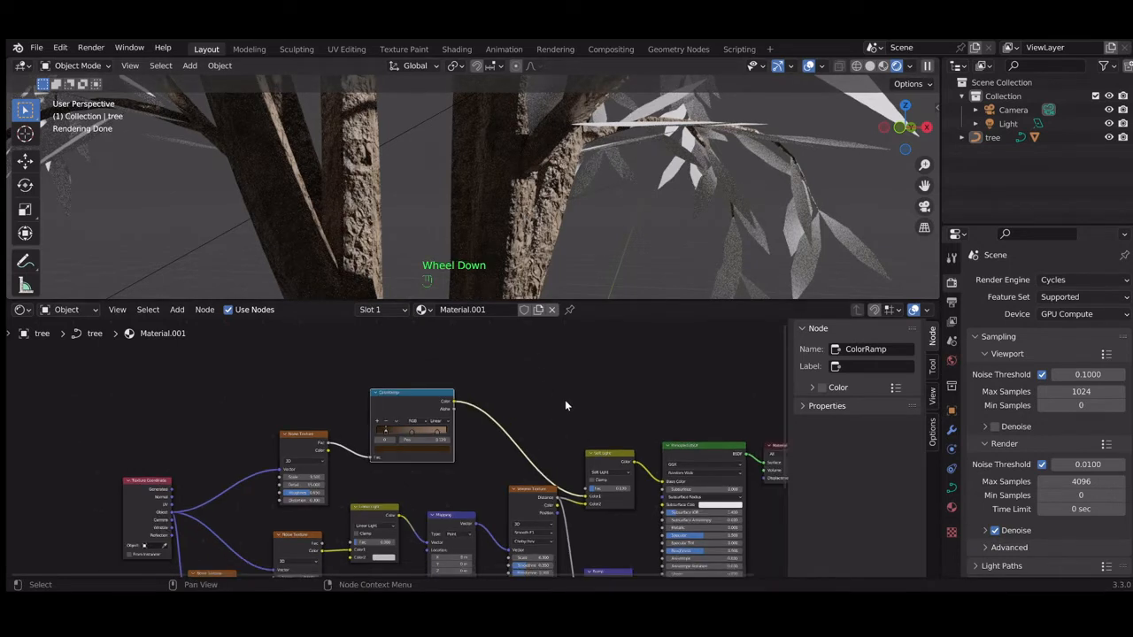
pyautogui.scroll(-1, 566, 405)
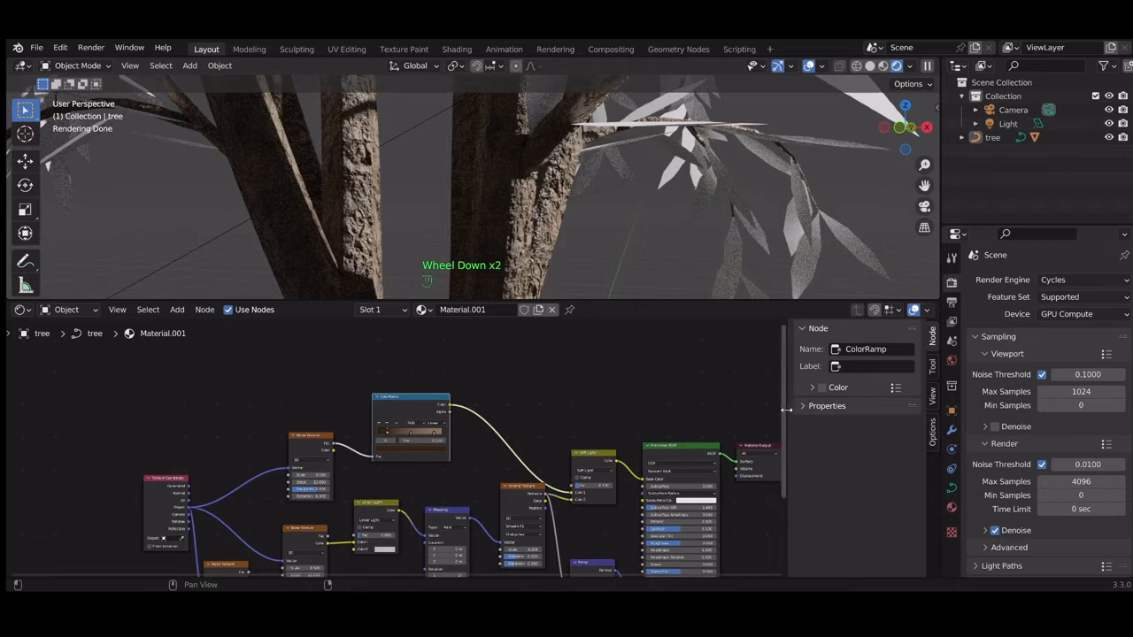
pyautogui.moveTo(782, 408); pyautogui.dragTo(782, 479)
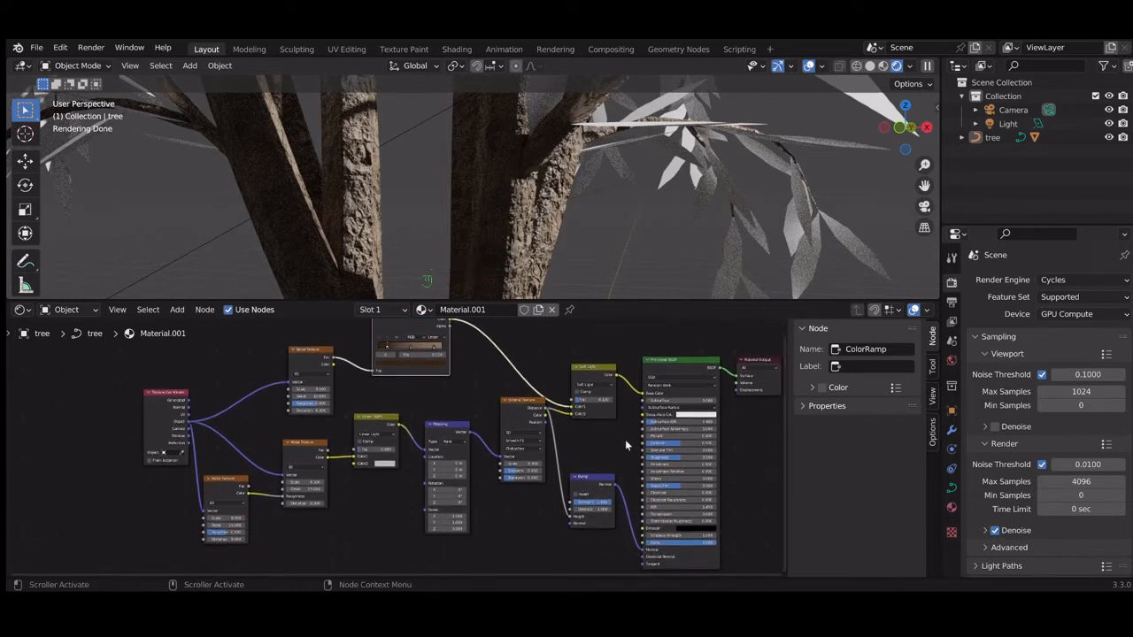
pyautogui.moveTo(536, 300); pyautogui.dragTo(536, 255)
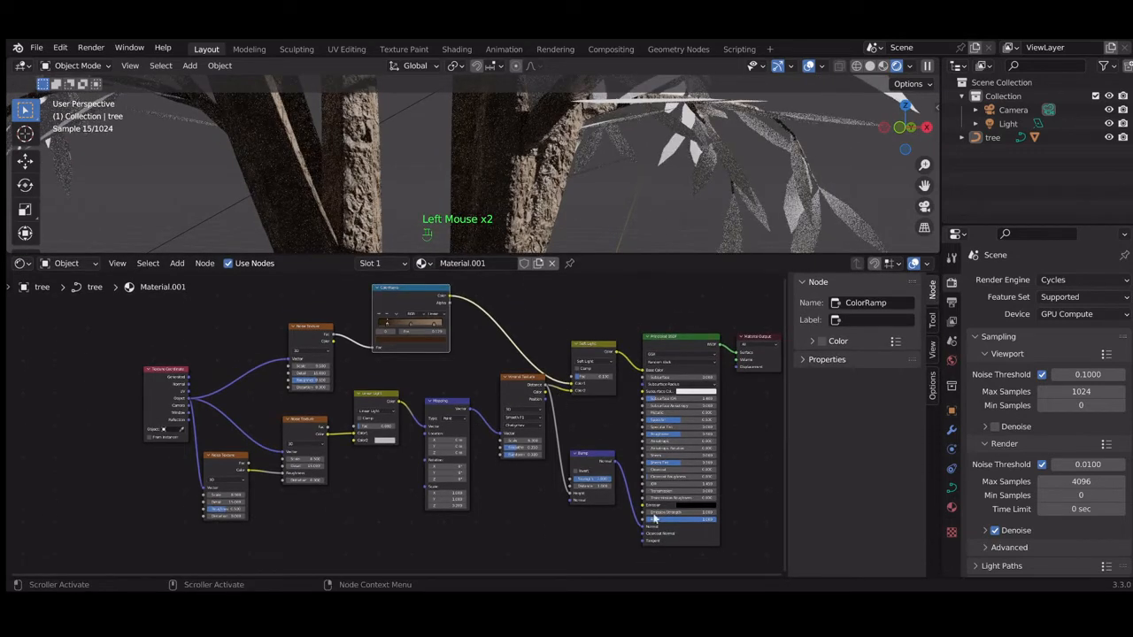
pyautogui.moveTo(514, 573); pyautogui.dragTo(564, 573)
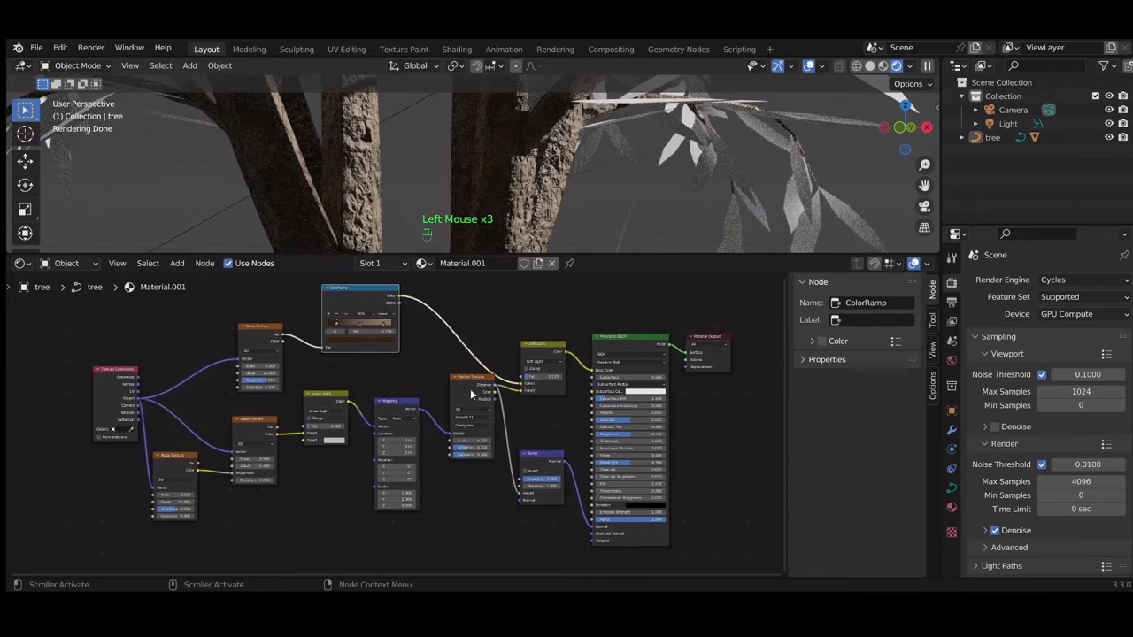
# Shift the Voronoi Texture node slightly toward the Mapping node and enlarge the 3D viewport over the node editor
pyautogui.moveTo(474, 393); pyautogui.dragTo(455, 392)
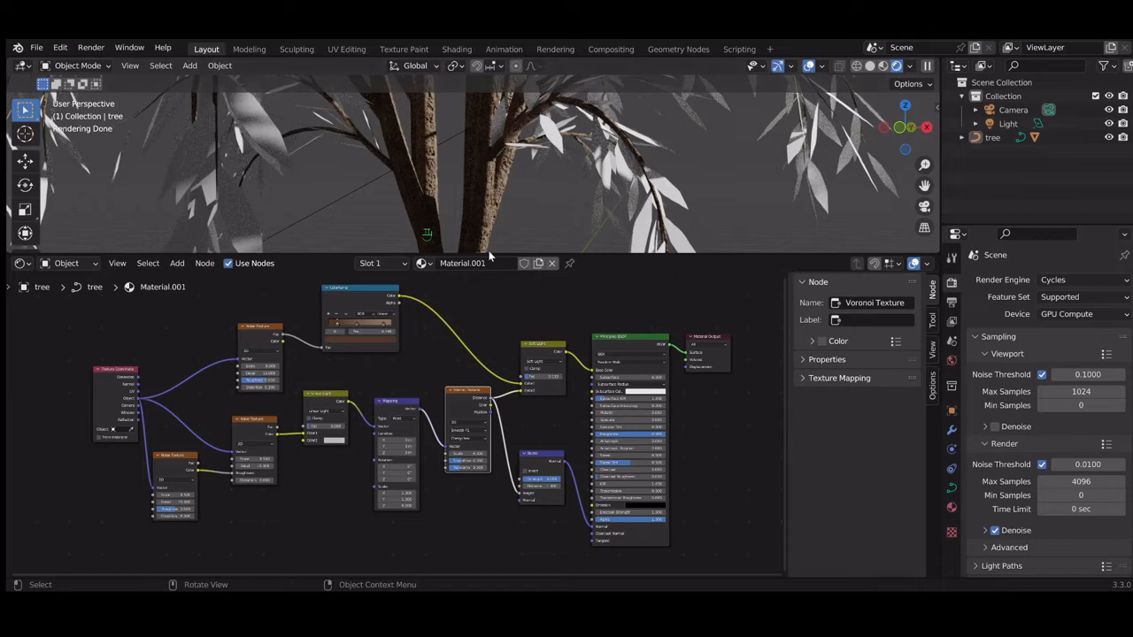
pyautogui.moveTo(488, 252); pyautogui.dragTo(487, 377)
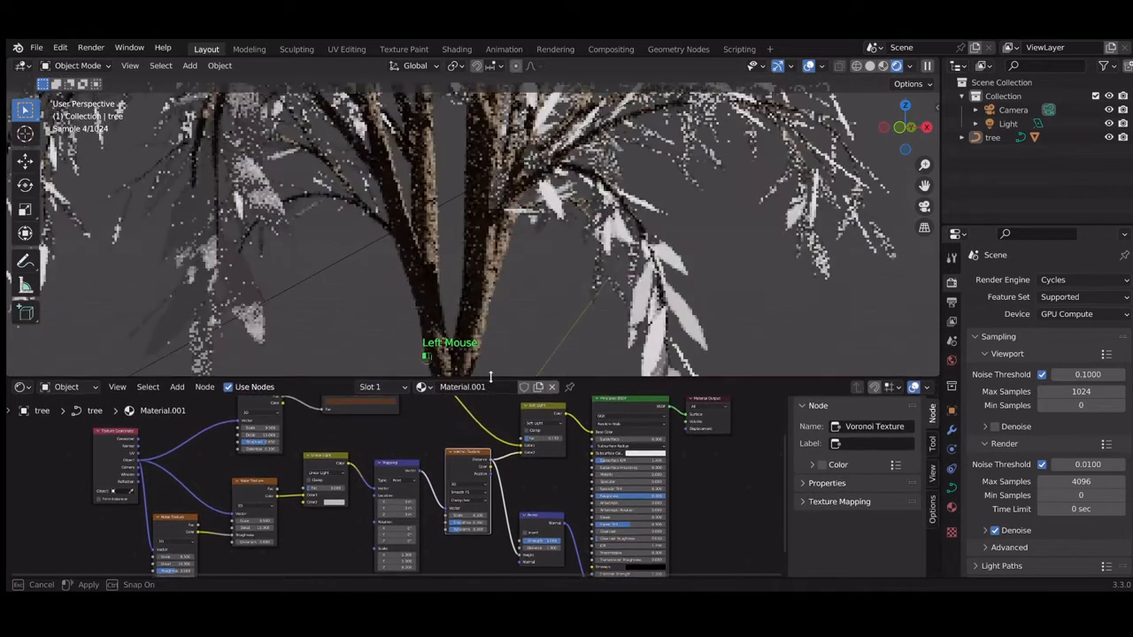
# Add a mesh cylinder at the base of the tree and set its vertex count to 128
pyautogui.scroll(-5, 518, 457)
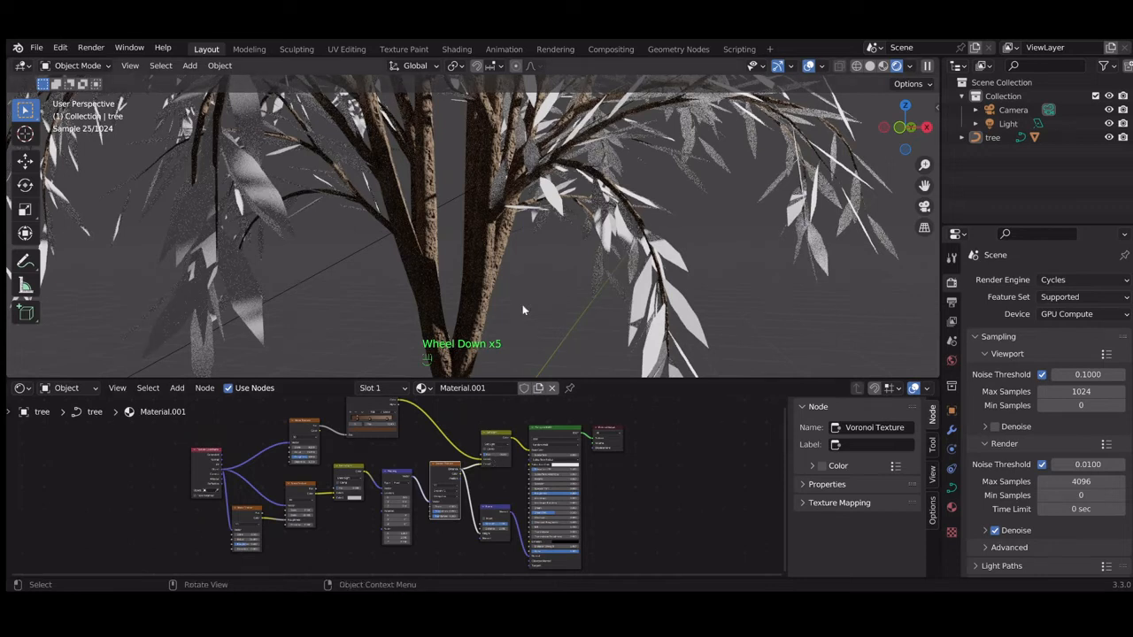
pyautogui.hotkey('shift', 'a')
pyautogui.moveTo(562, 303)
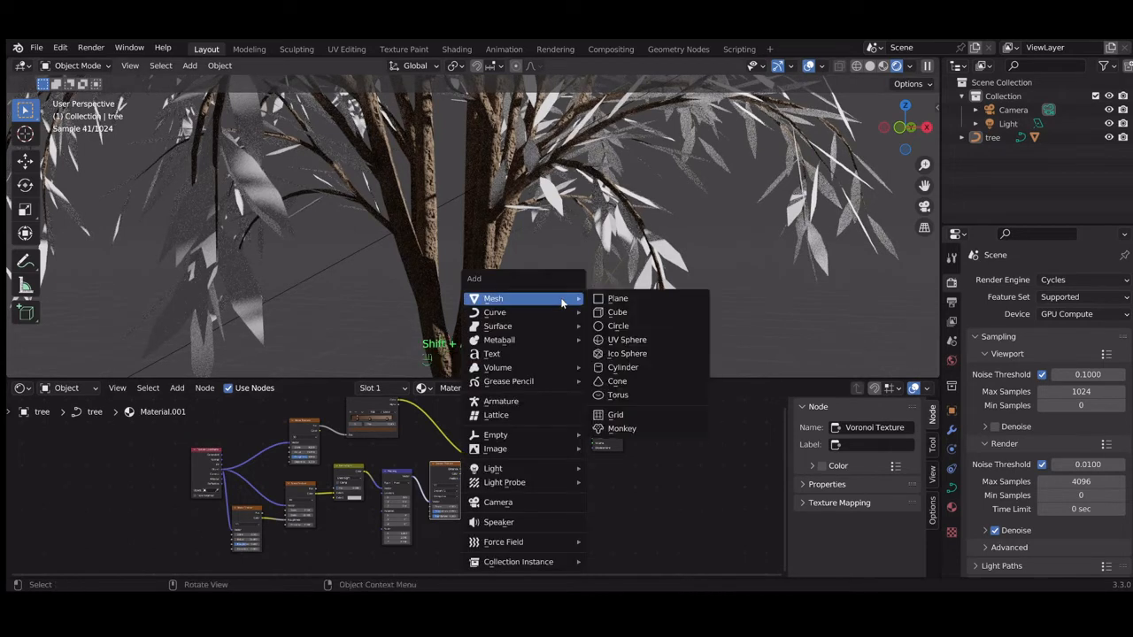
pyautogui.click(628, 367)
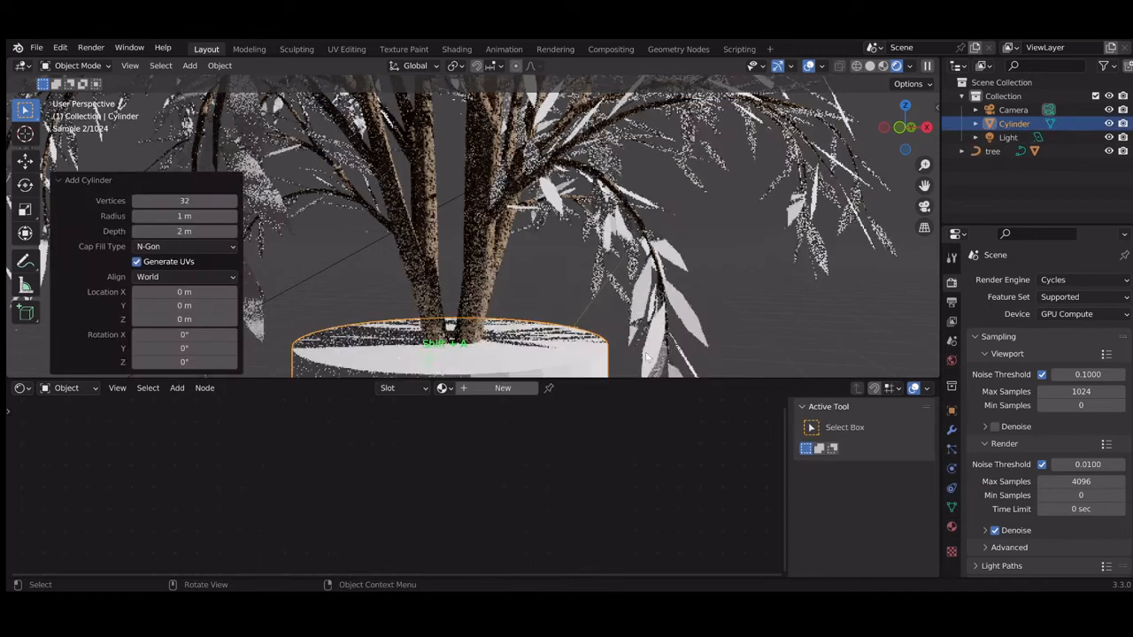
pyautogui.click(207, 201)
pyautogui.write('128')
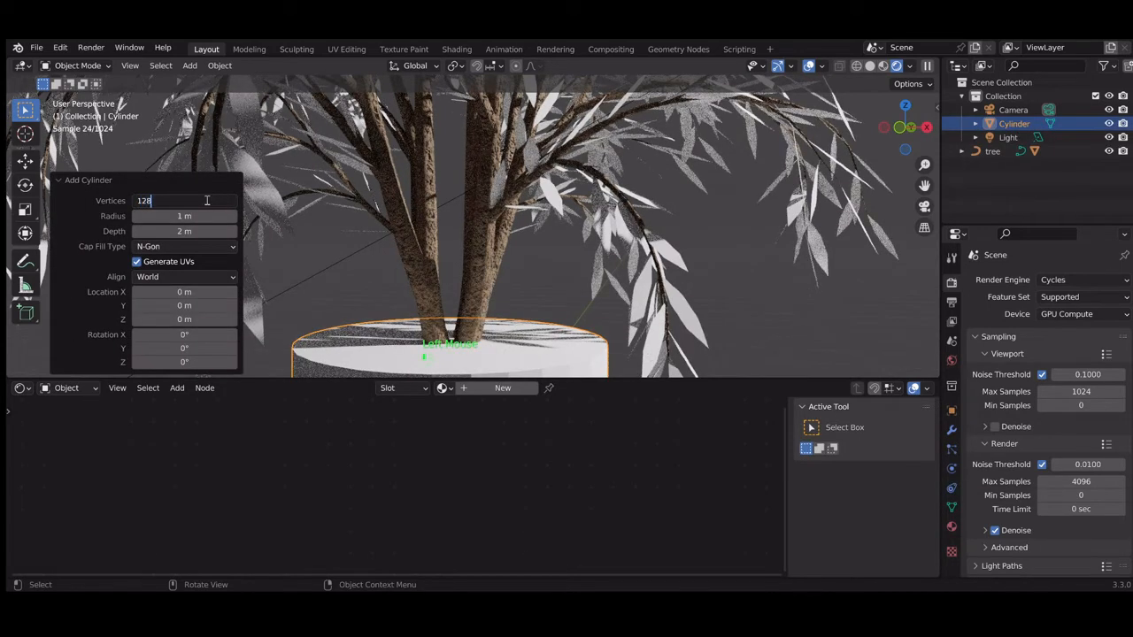
pyautogui.press('Return')
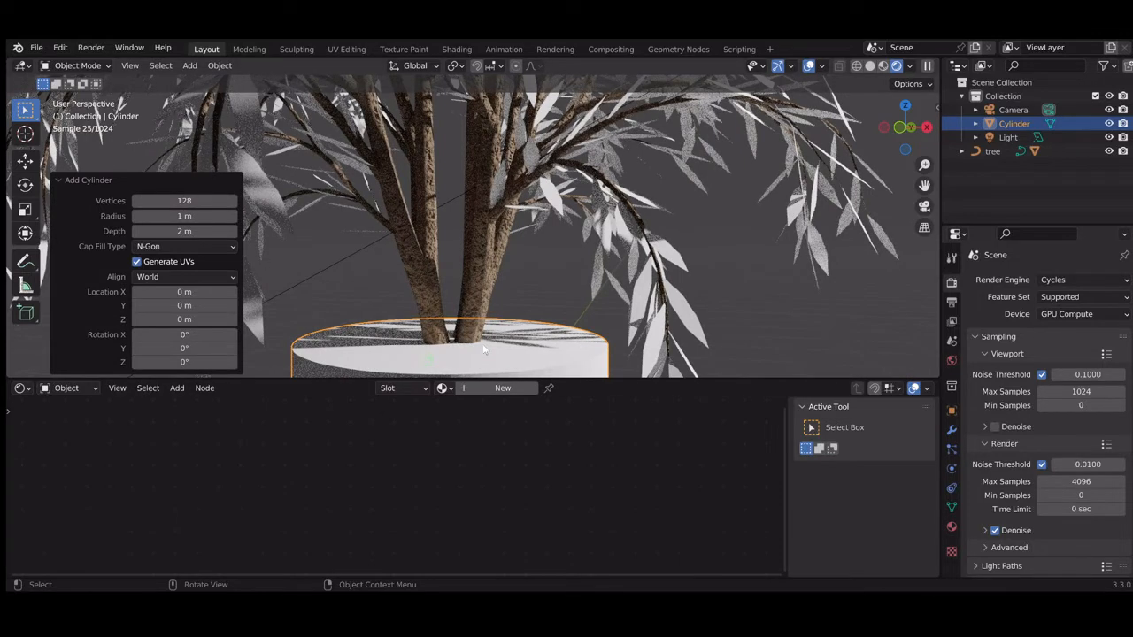
# Scale the cylinder by about 0.81 and again by about 0.52, moving it clear of the trunk beneath the hanging branches
pyautogui.press('s')
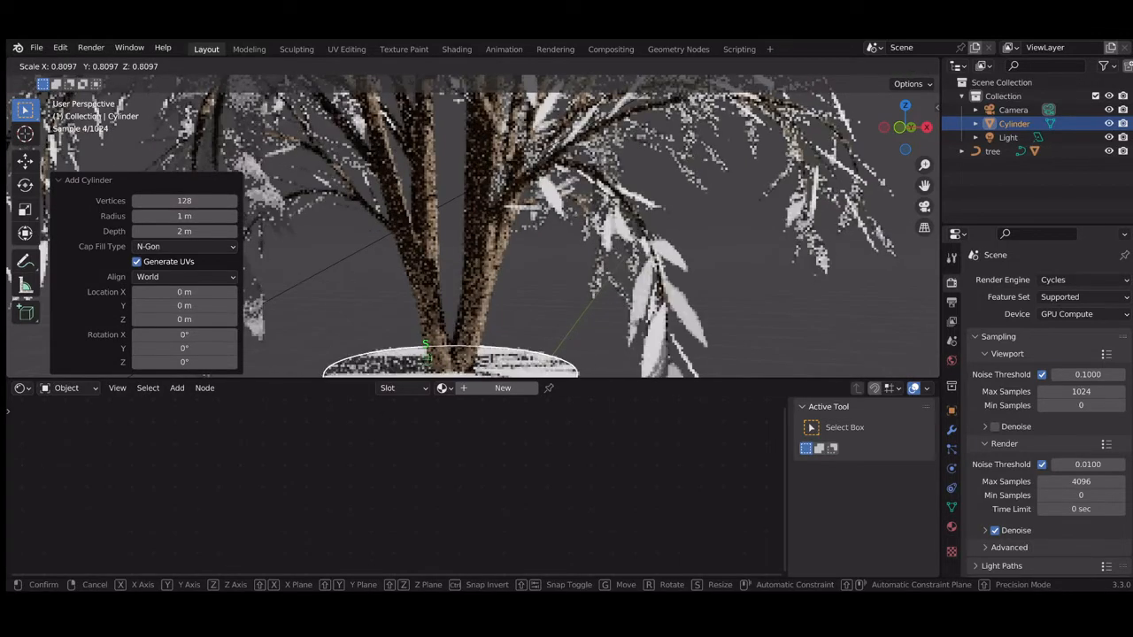
pyautogui.click(408, 75)
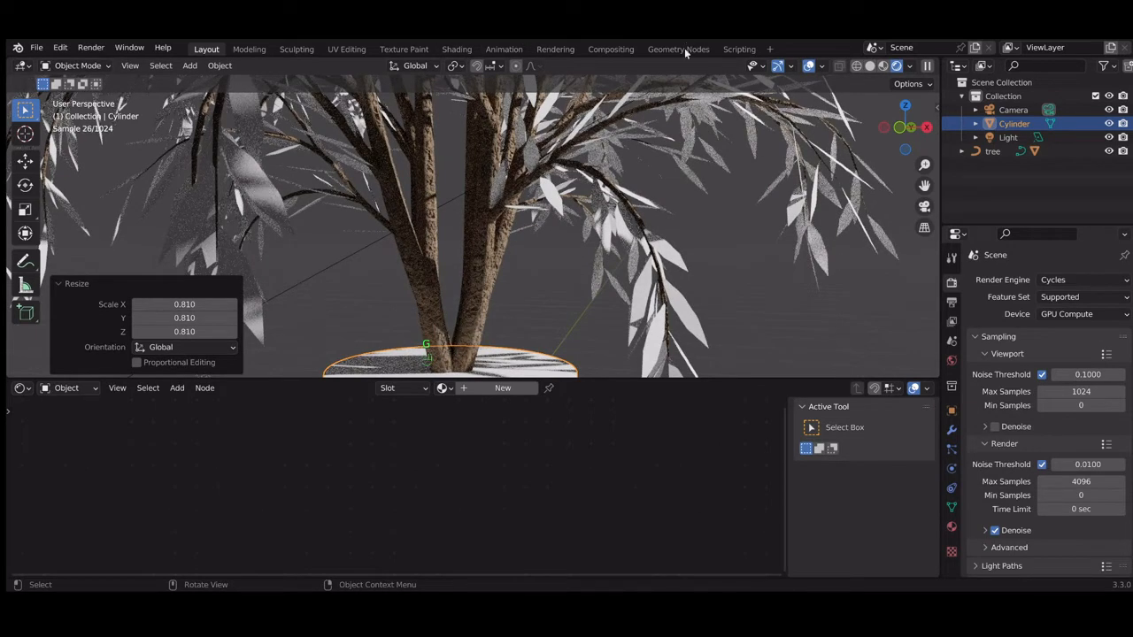
pyautogui.click(499, 352)
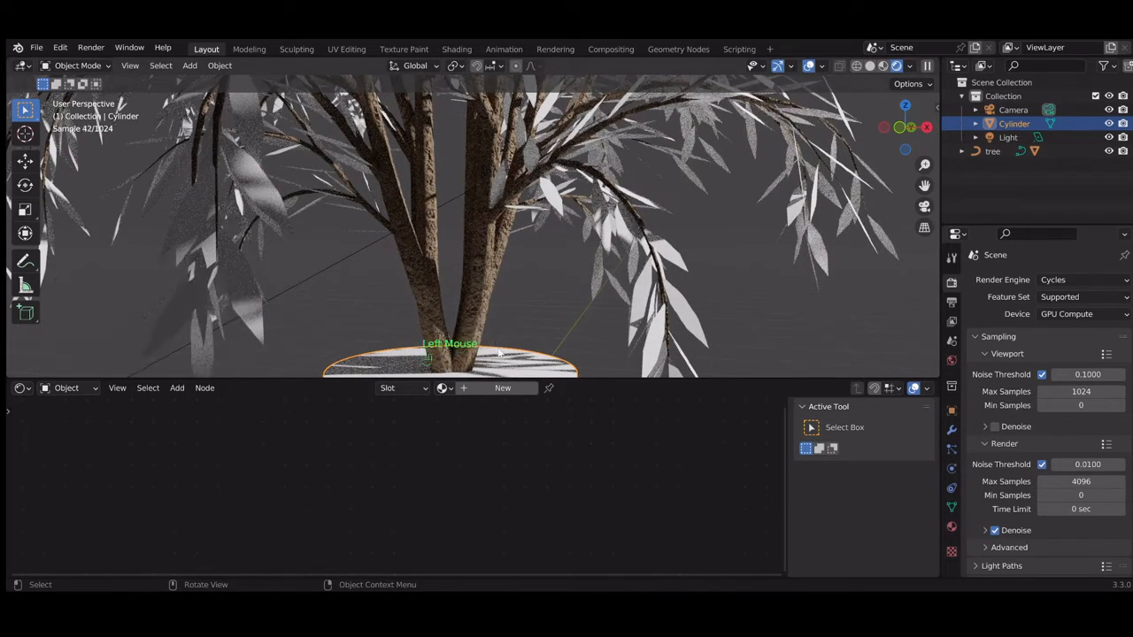
pyautogui.press('g')
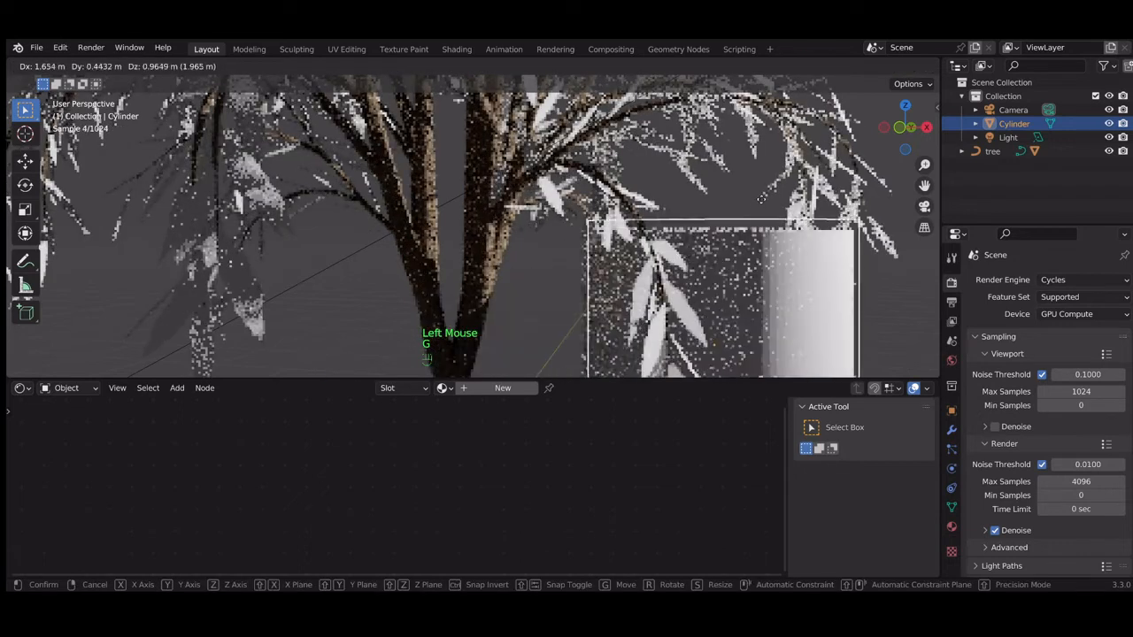
pyautogui.click(751, 186)
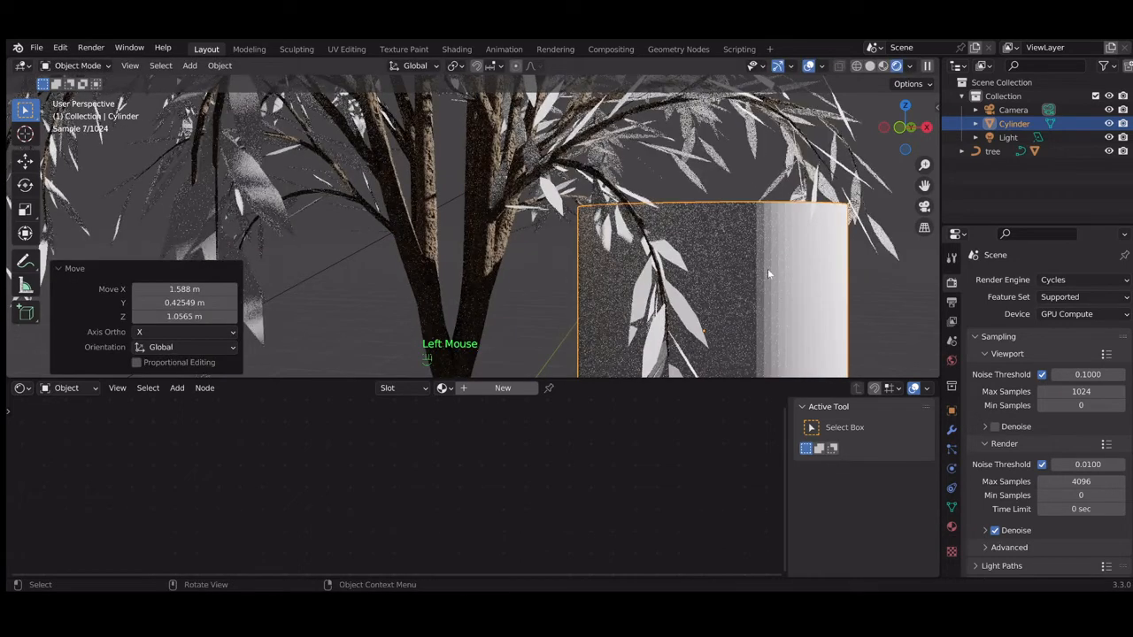
pyautogui.press('s')
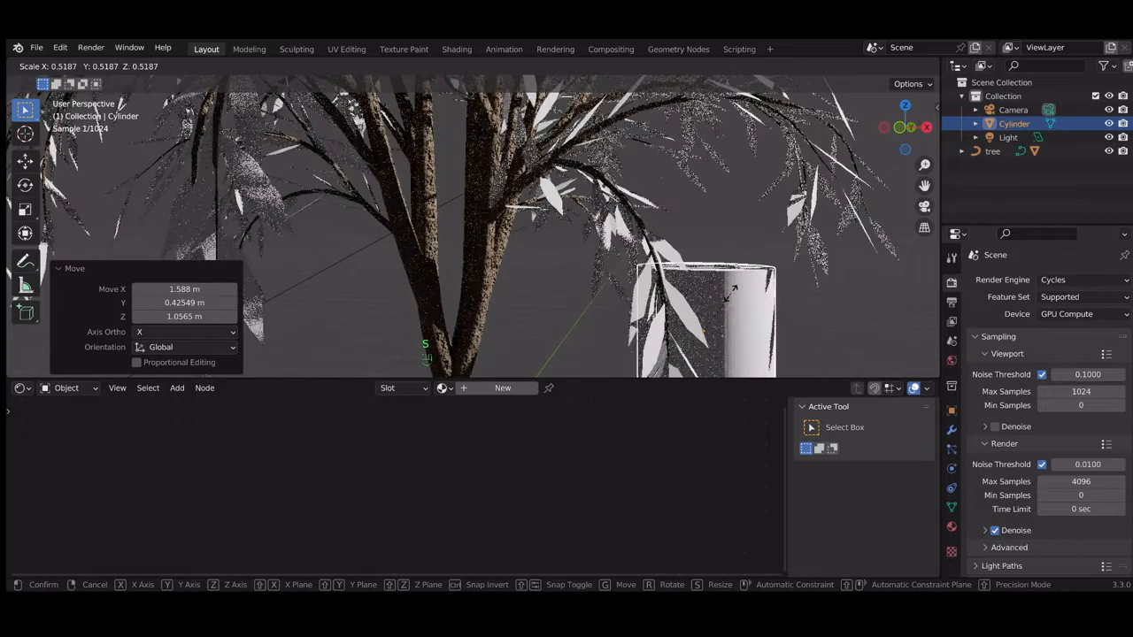
pyautogui.click(731, 299)
pyautogui.press('g')
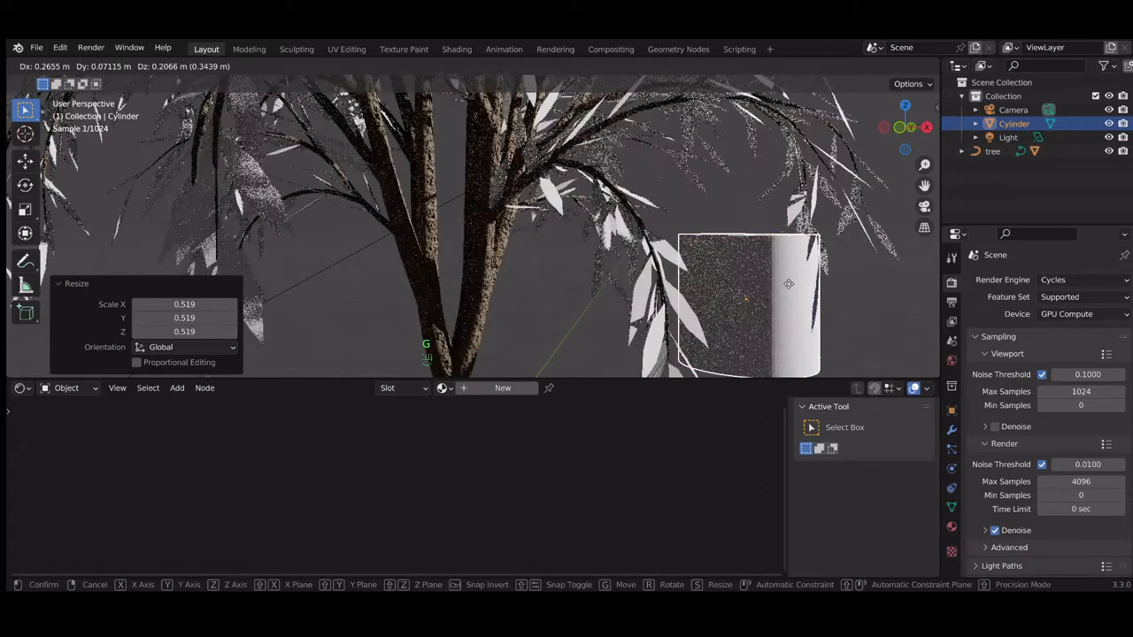
pyautogui.click(791, 289)
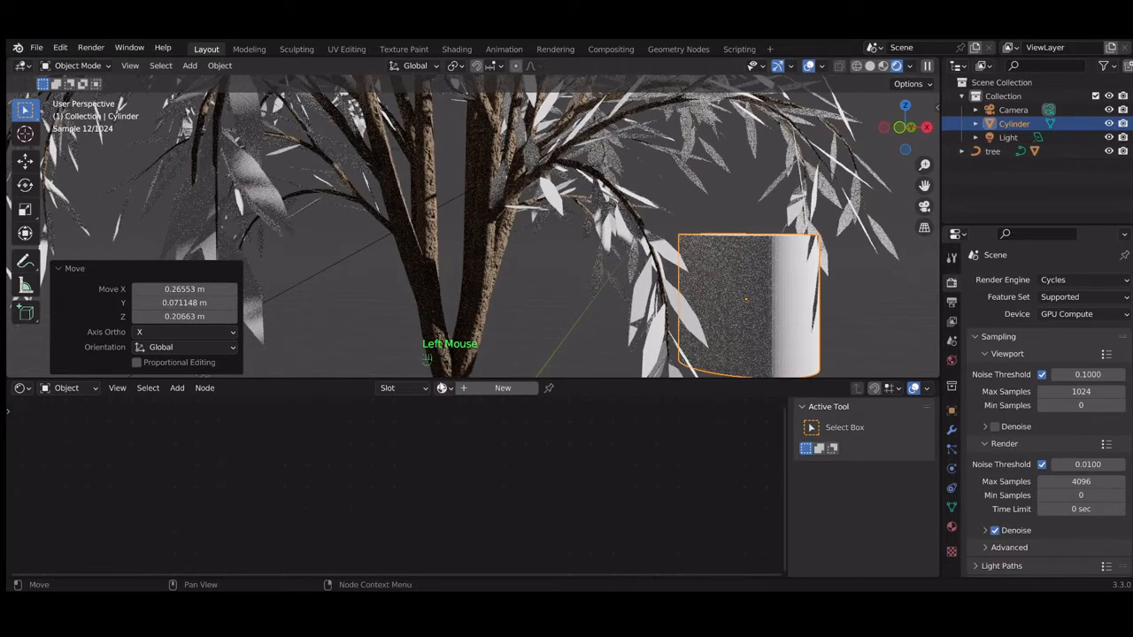
# Assign Material.001 to the cylinder and move it about 0.79 m along negative X, closer to the trunk
pyautogui.click(445, 388)
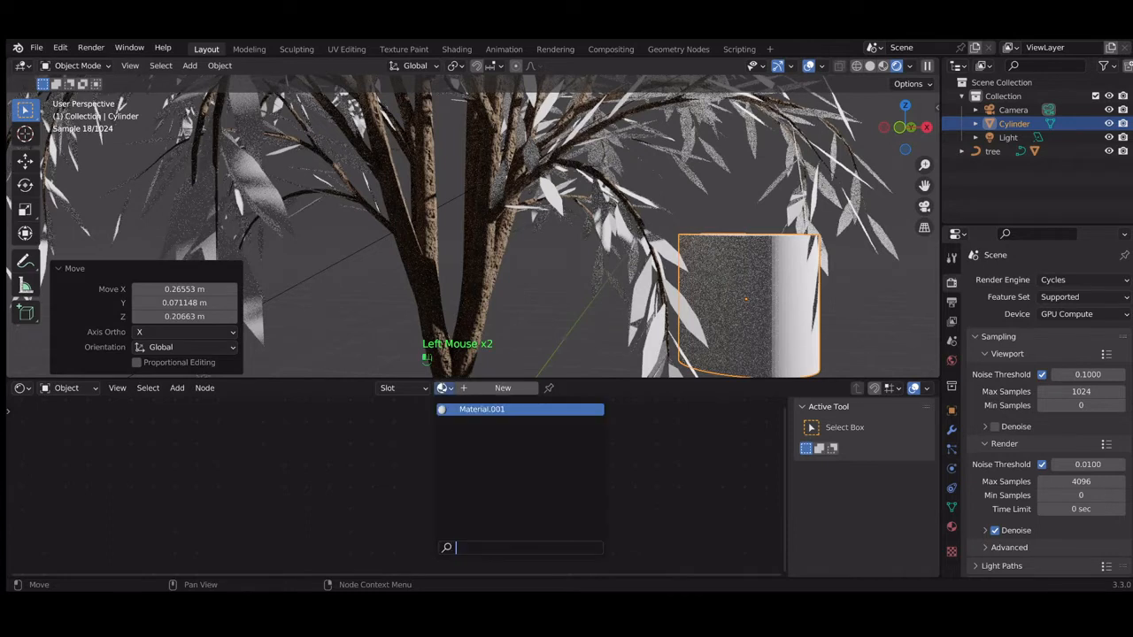
pyautogui.click(466, 409)
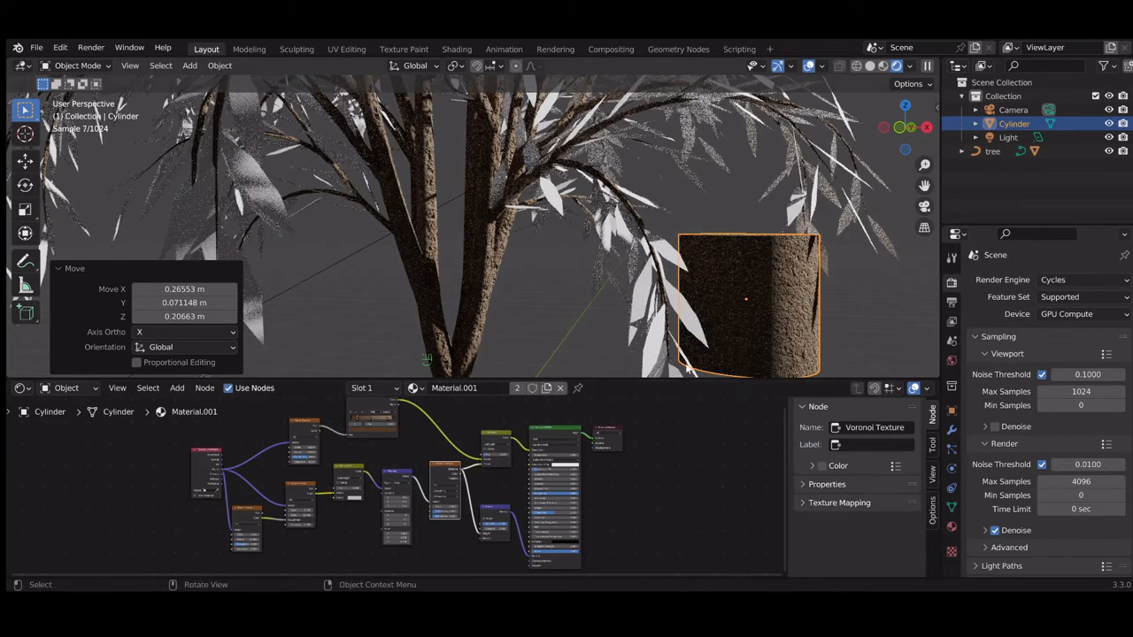
pyautogui.scroll(2, 794, 317)
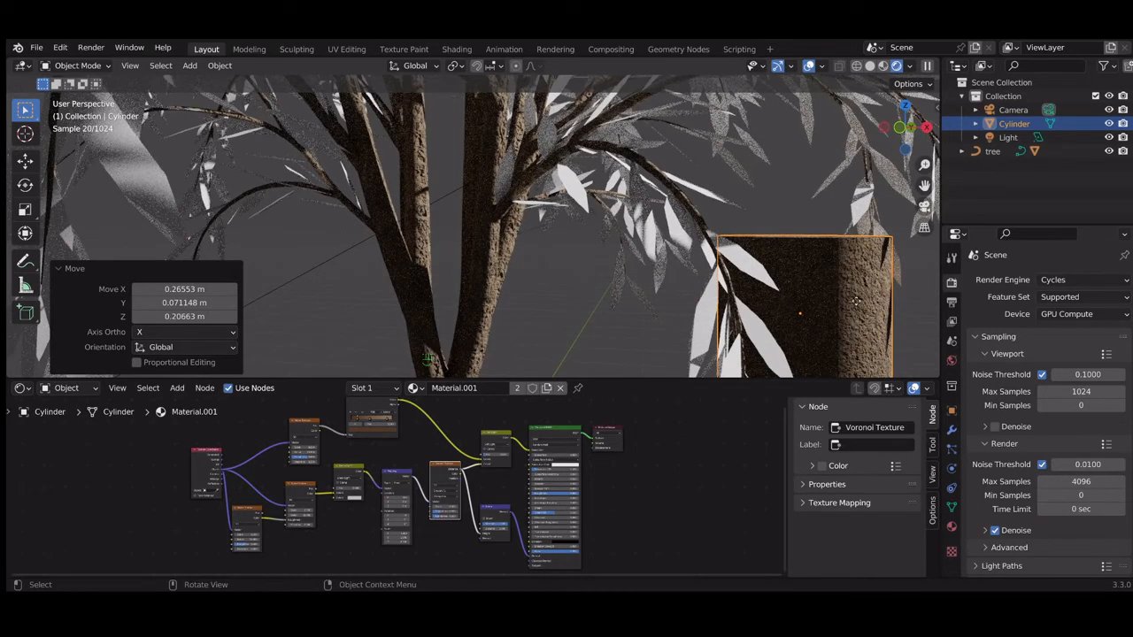
pyautogui.press('g')
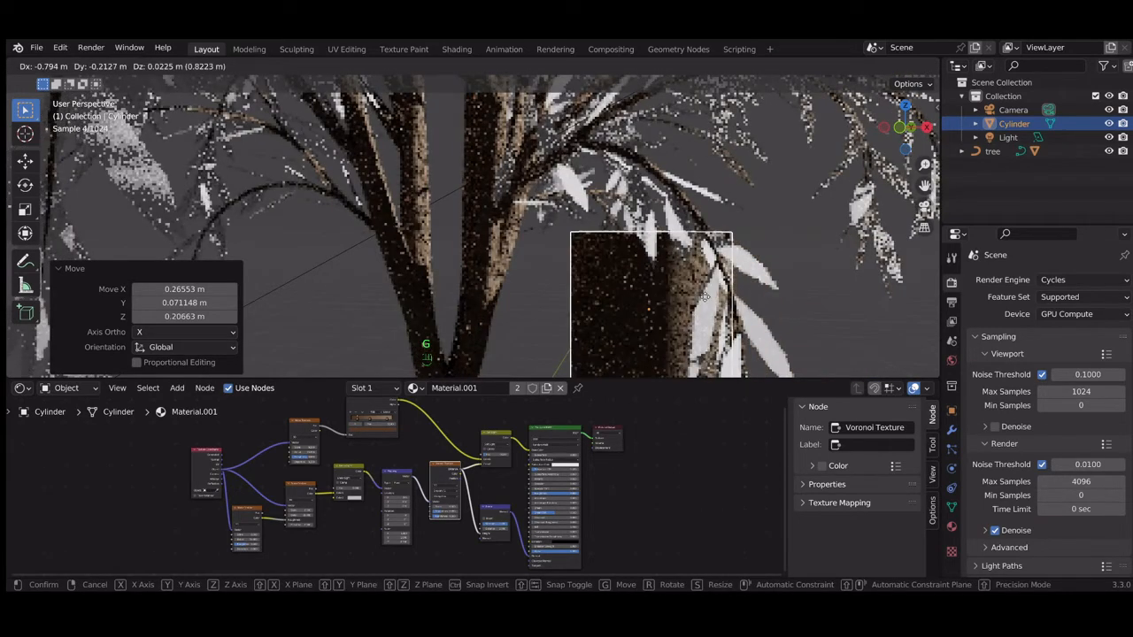
pyautogui.click(751, 296)
pyautogui.scroll(1, 751, 297)
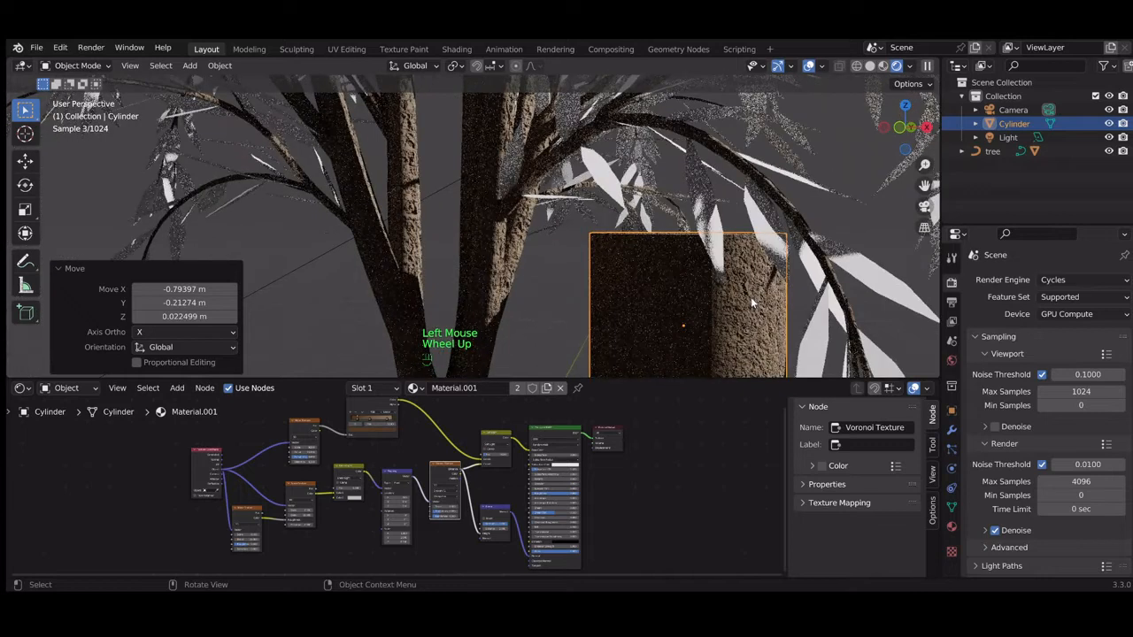
pyautogui.scroll(1, 751, 297)
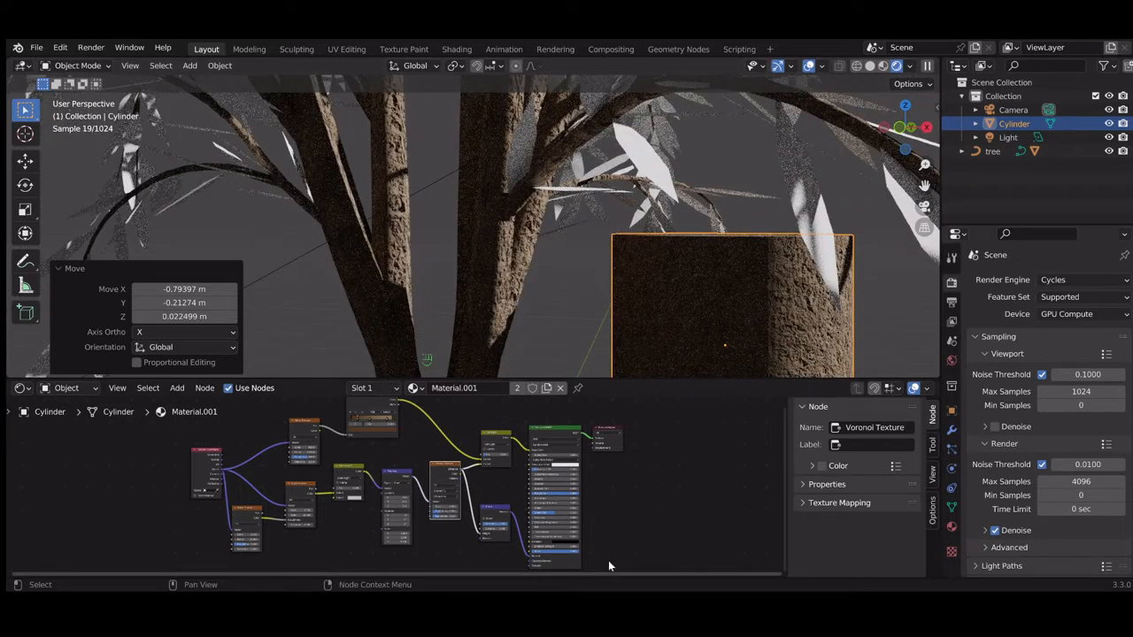
# Adjust the Bump node's Distance and the Scale of the lowest Noise Texture node in the bark material
pyautogui.click(497, 529)
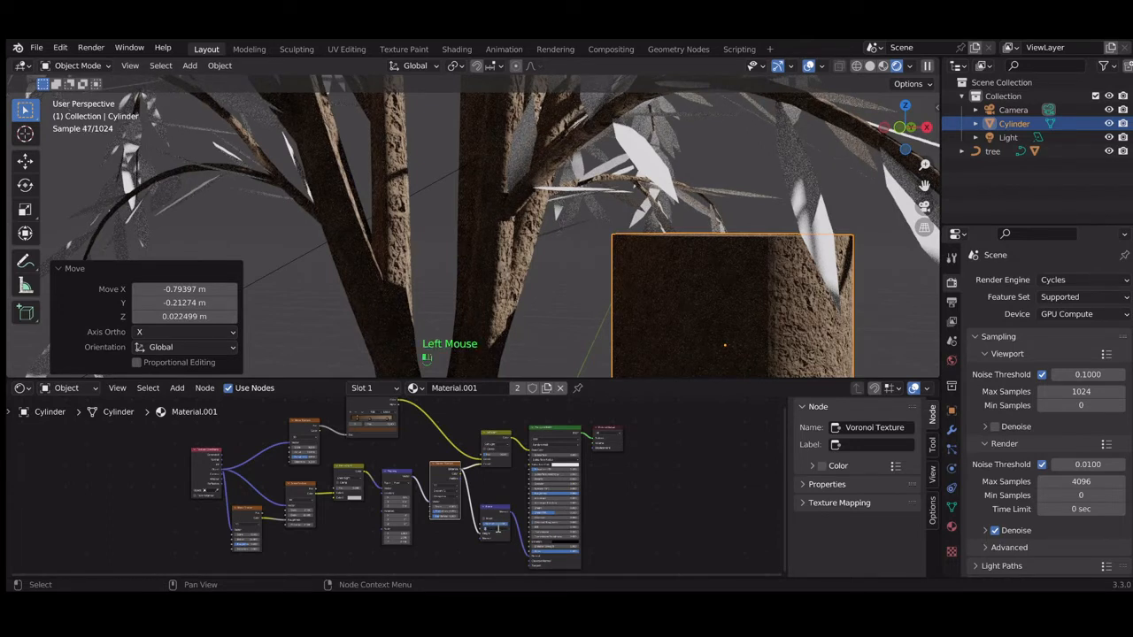
pyautogui.click(496, 528)
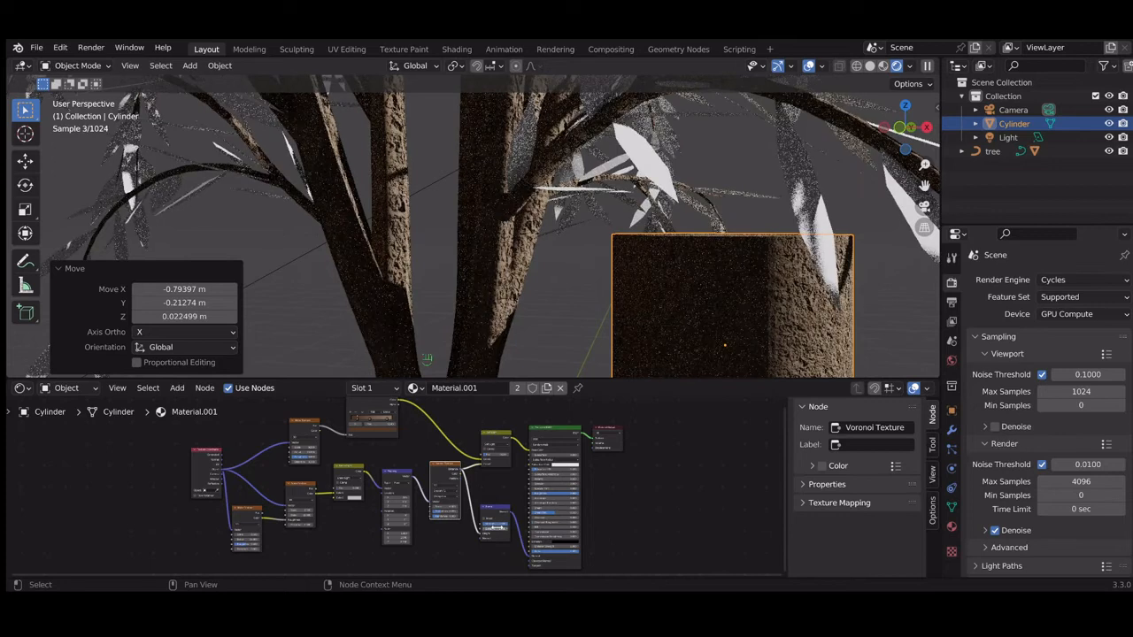
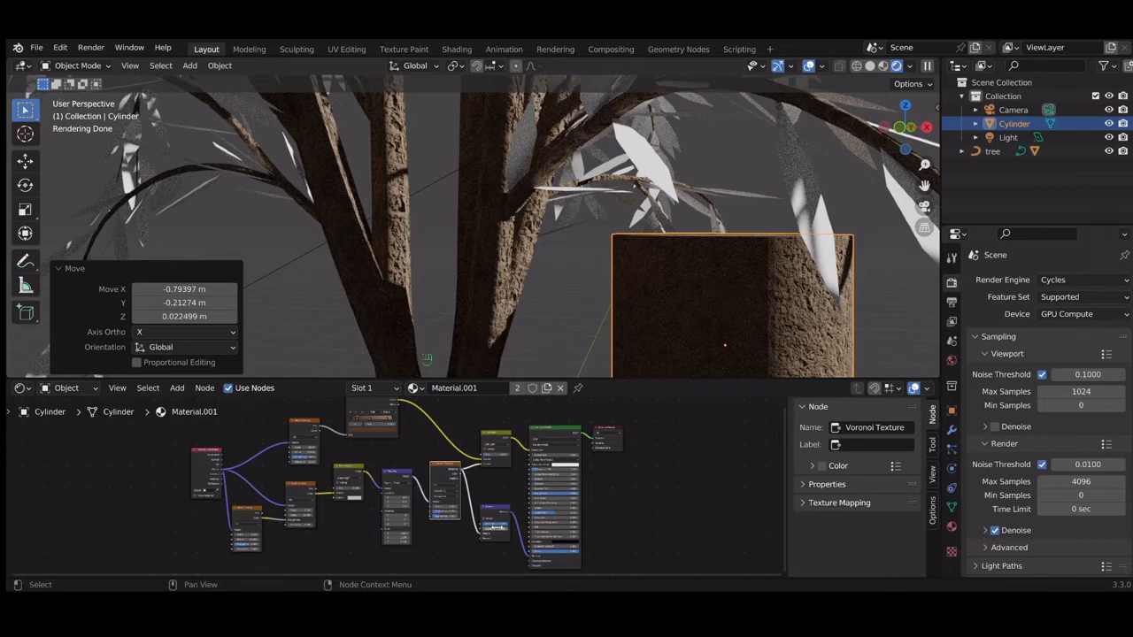
pyautogui.click(252, 535)
pyautogui.press('Return')
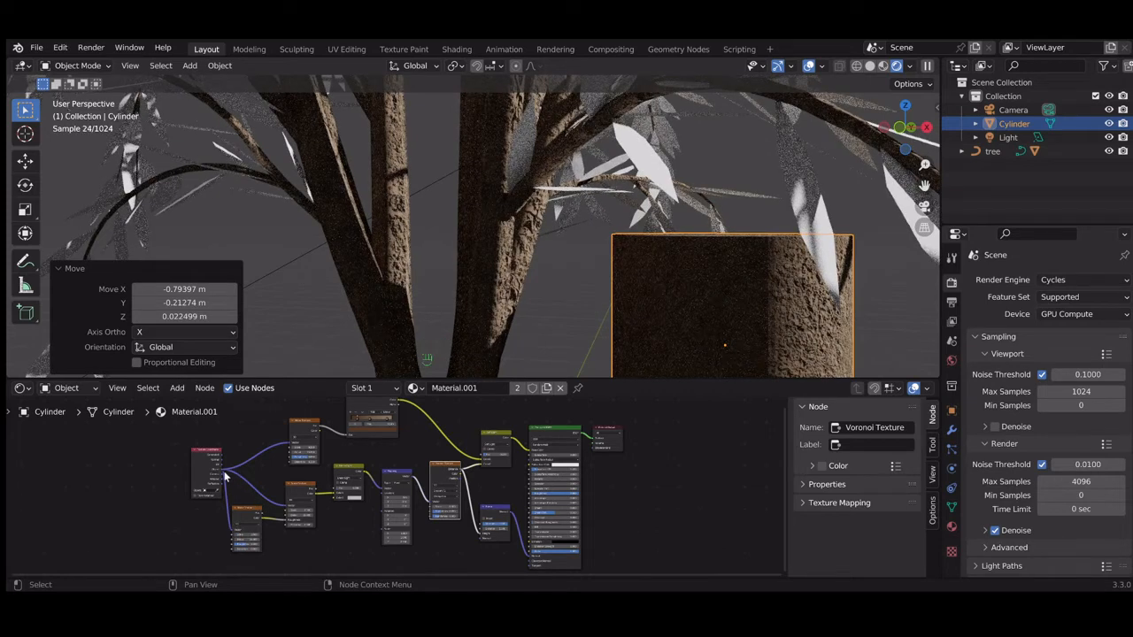
# Connect the Texture Coordinate node's Object output to the Linear Light node's second color input and enlarge the 3D viewport
pyautogui.moveTo(221, 476); pyautogui.dragTo(335, 496)
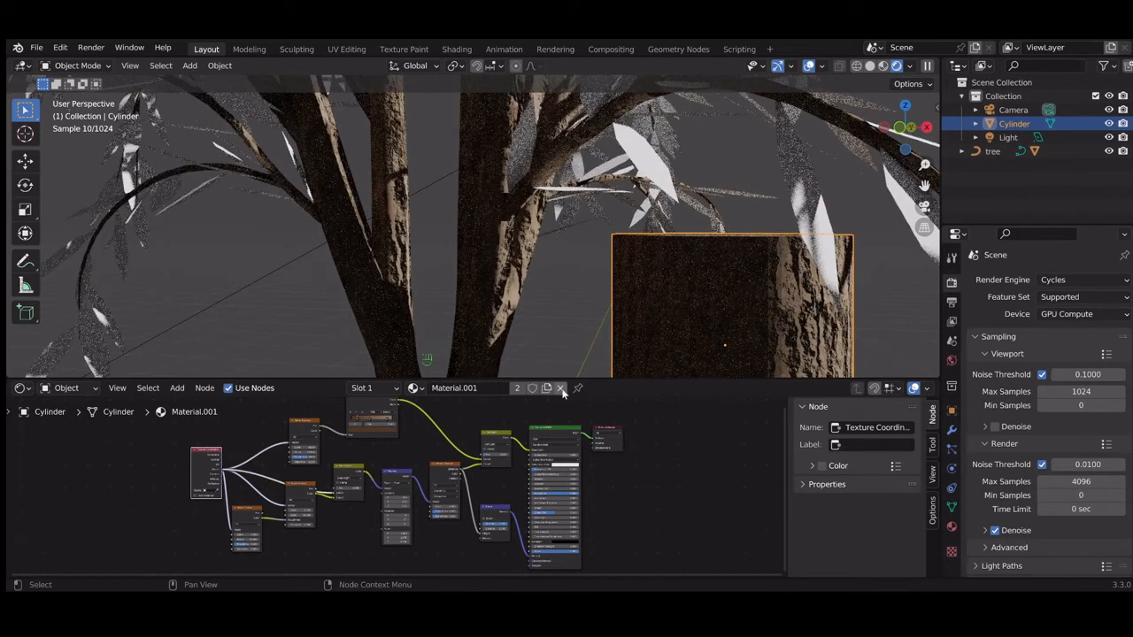
pyautogui.moveTo(614, 379); pyautogui.dragTo(612, 480)
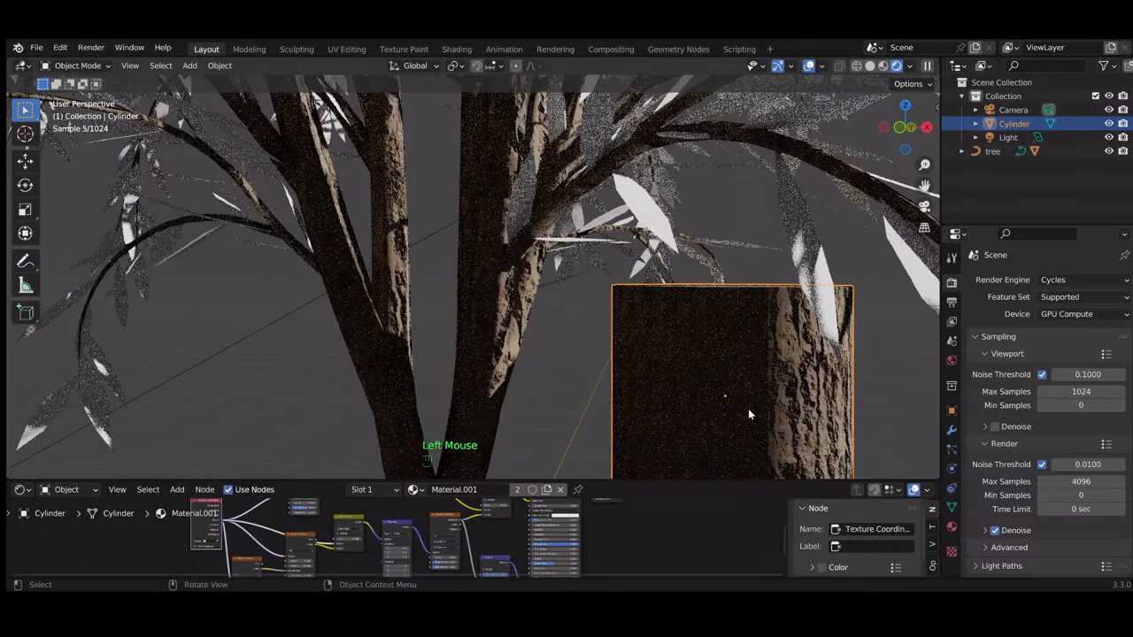
# Scale the cylinder by about 0.655 and shift it slightly upward beside the trunk
pyautogui.press('s')
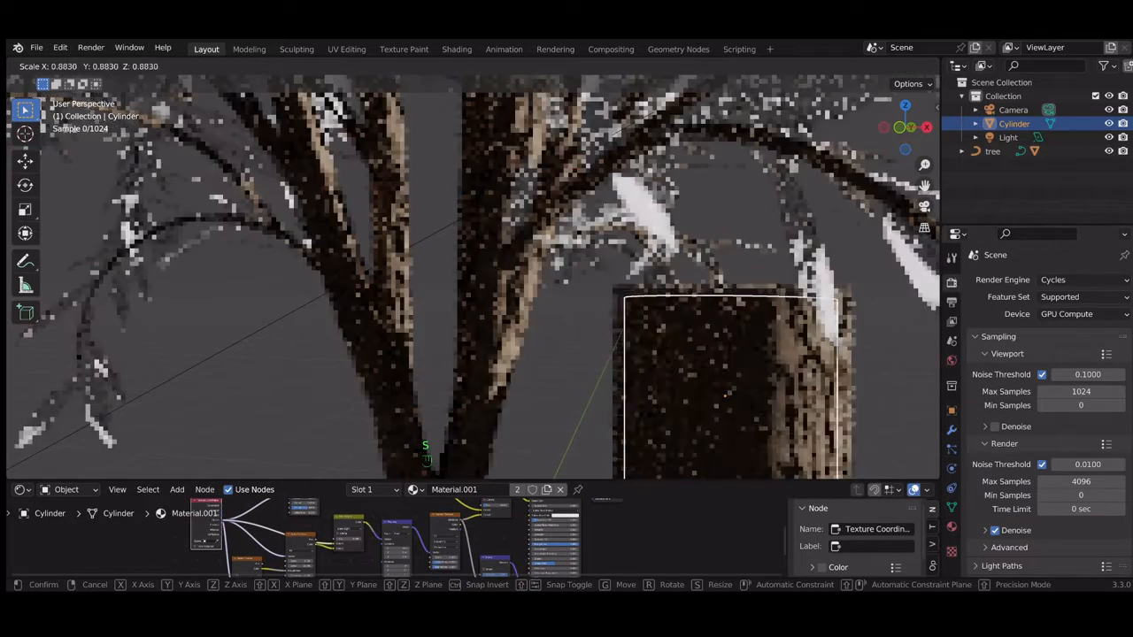
pyautogui.click(773, 417)
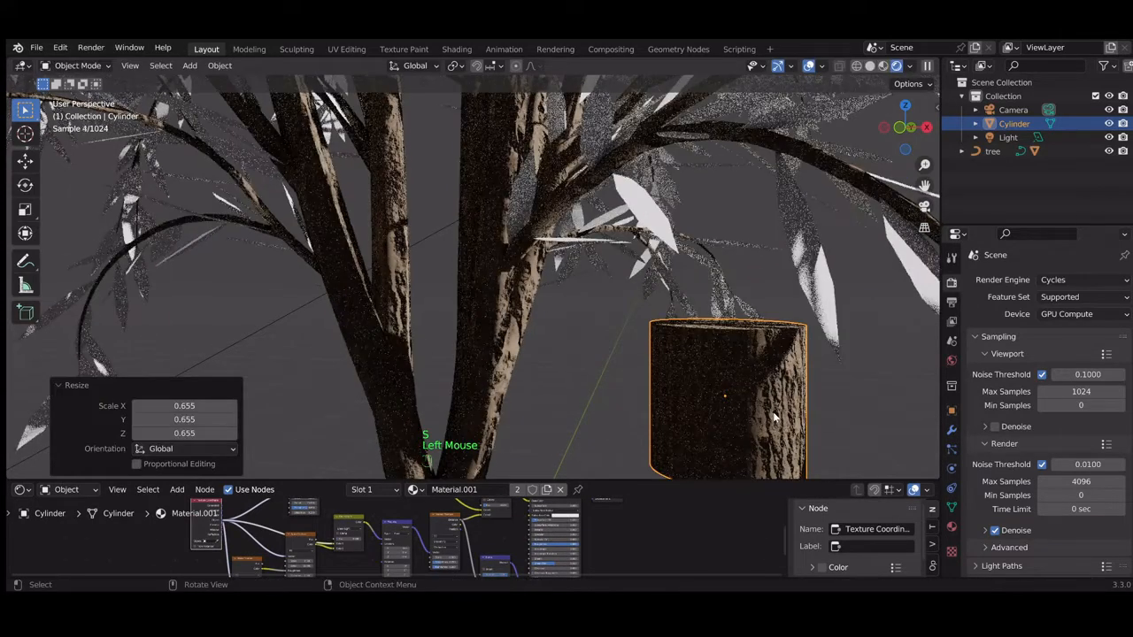
pyautogui.press('g')
pyautogui.click(784, 401)
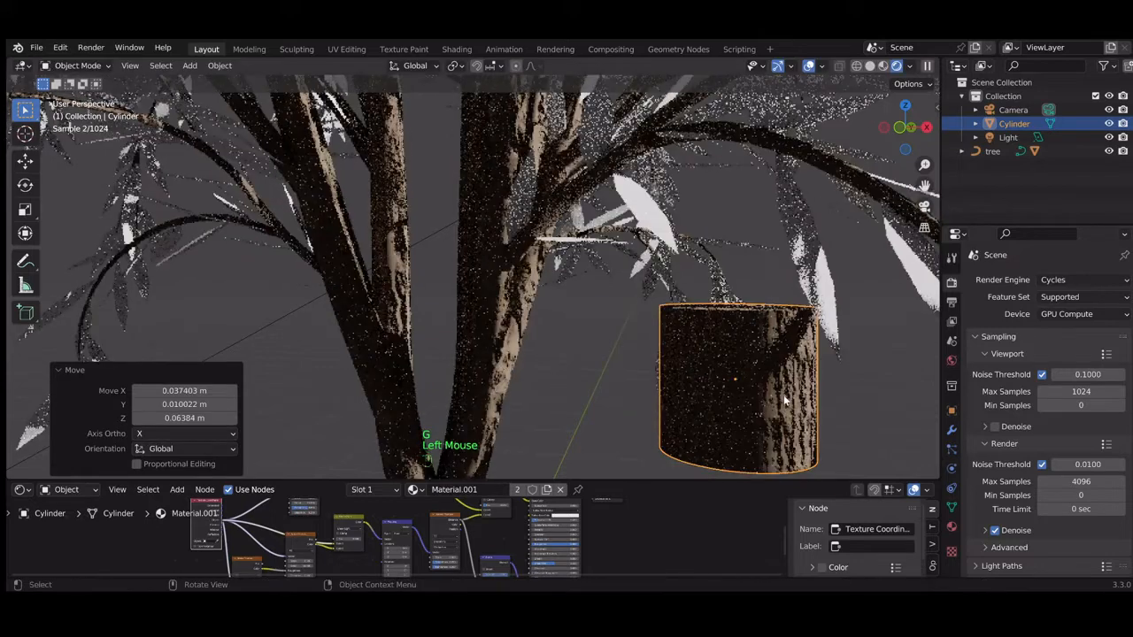
# Compare the bark on the cylinder and trunk from several angles and distances, and delete the cylinder
pyautogui.press('KP_6')
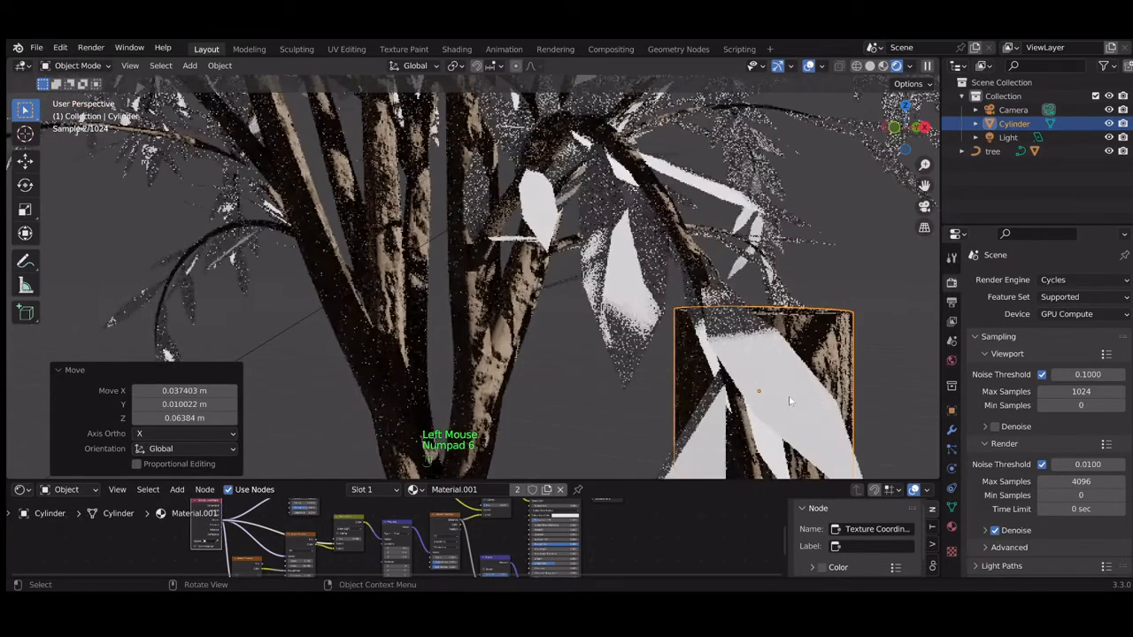
pyautogui.press('KP_6')
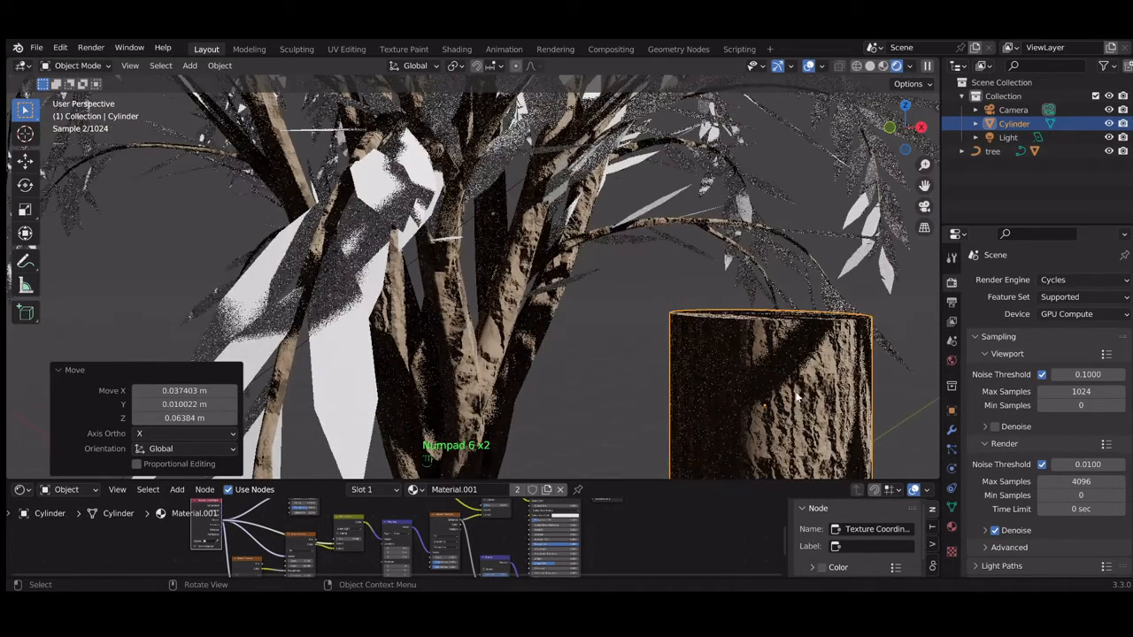
pyautogui.press('KP_6')
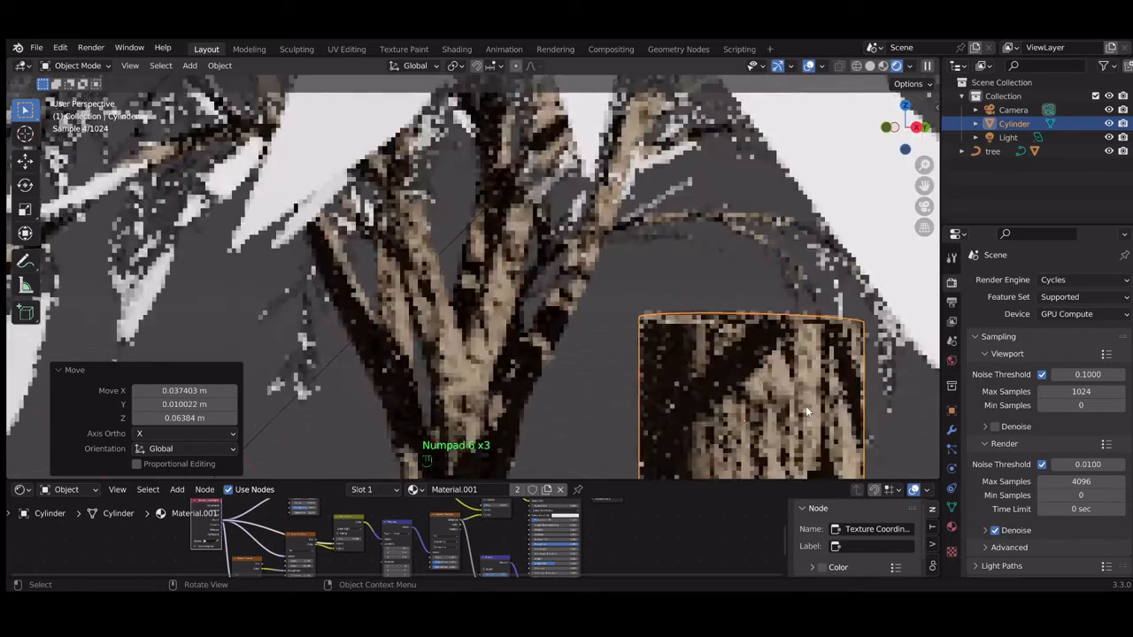
pyautogui.scroll(-1, 790, 408)
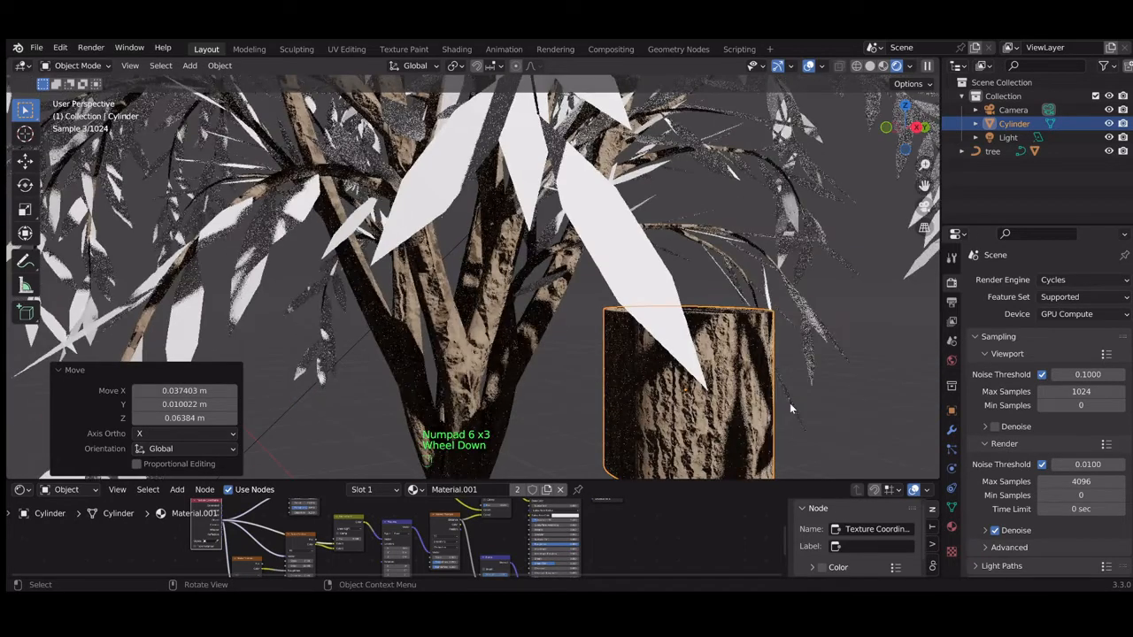
pyautogui.scroll(-1, 790, 408)
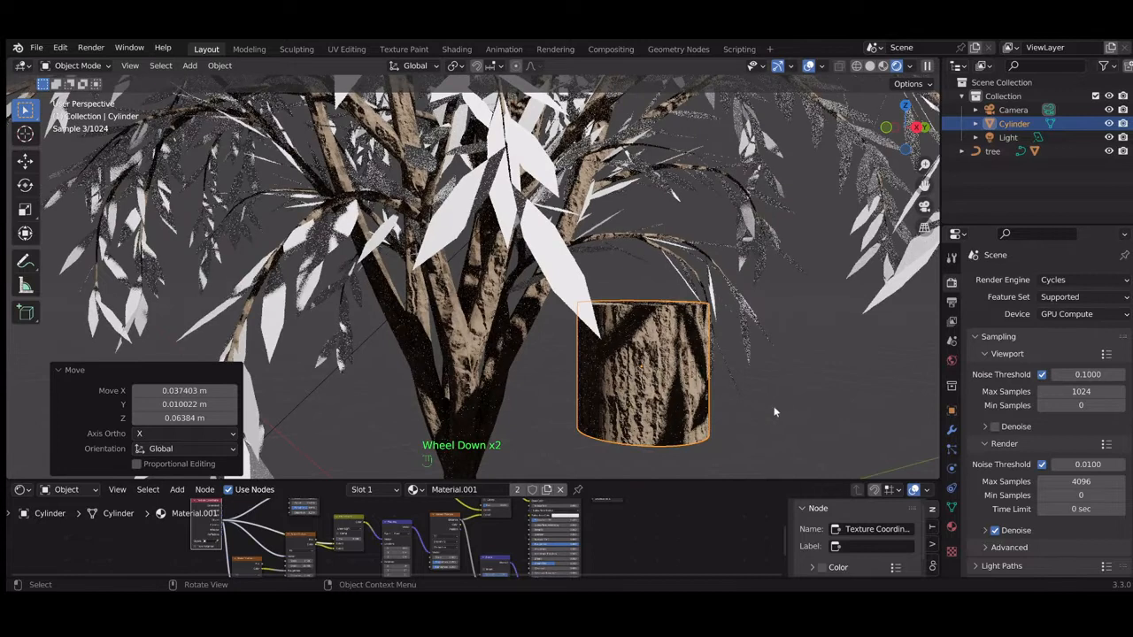
pyautogui.scroll(2, 765, 414)
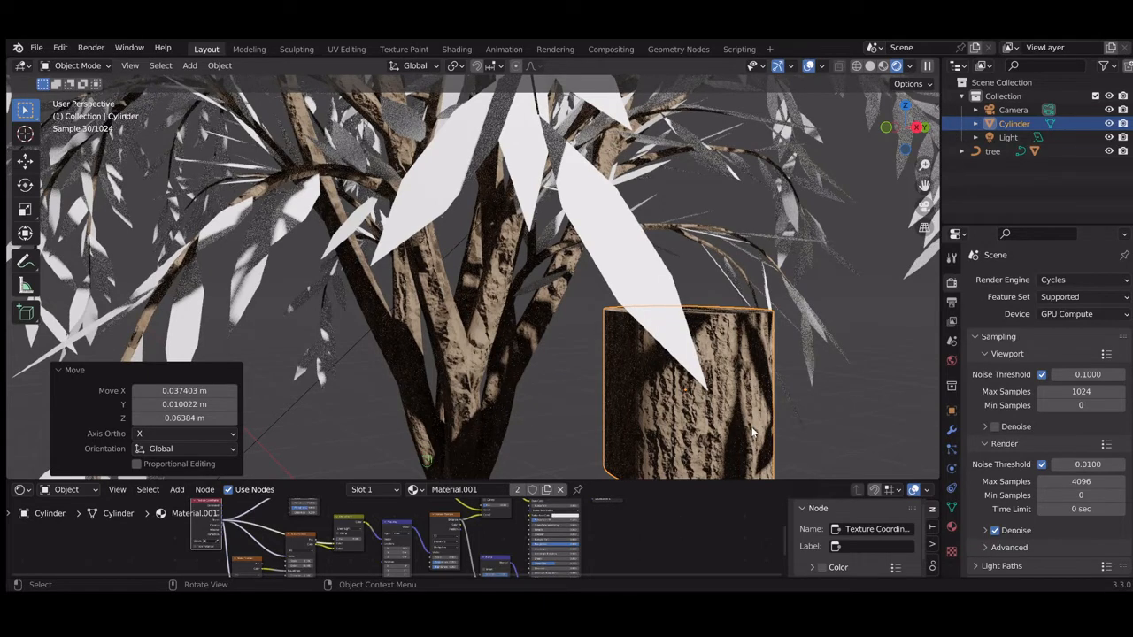
pyautogui.press('Delete')
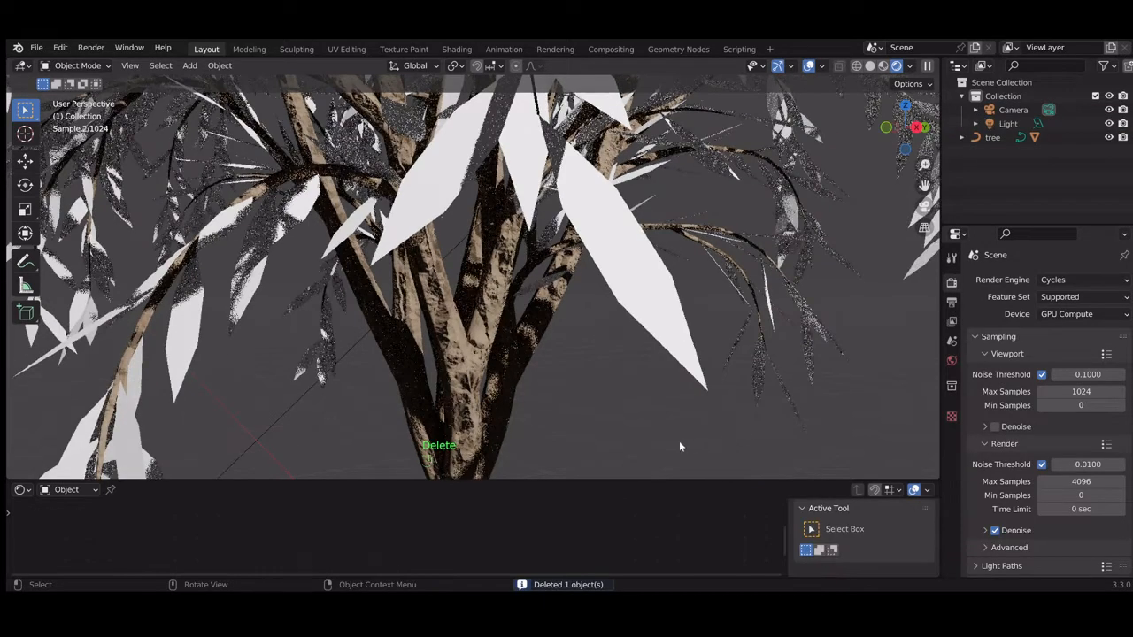
# Select the tree, enlarge the node editor, and edit the Scale value of the lowest Noise Texture node in the bark material
pyautogui.click(480, 435)
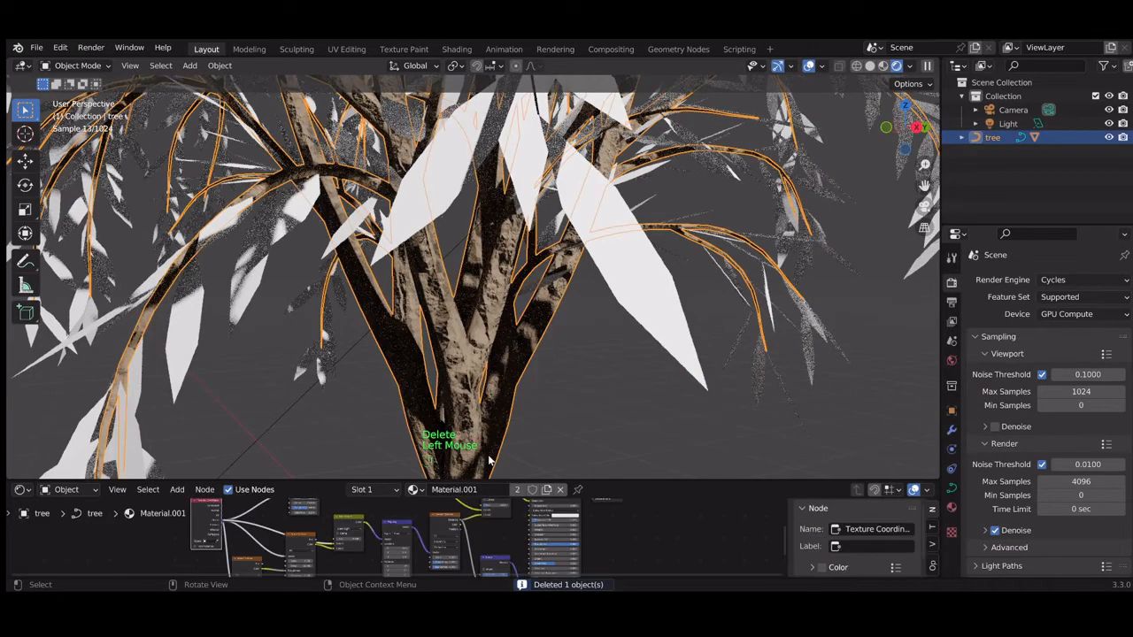
pyautogui.moveTo(500, 483); pyautogui.dragTo(519, 374)
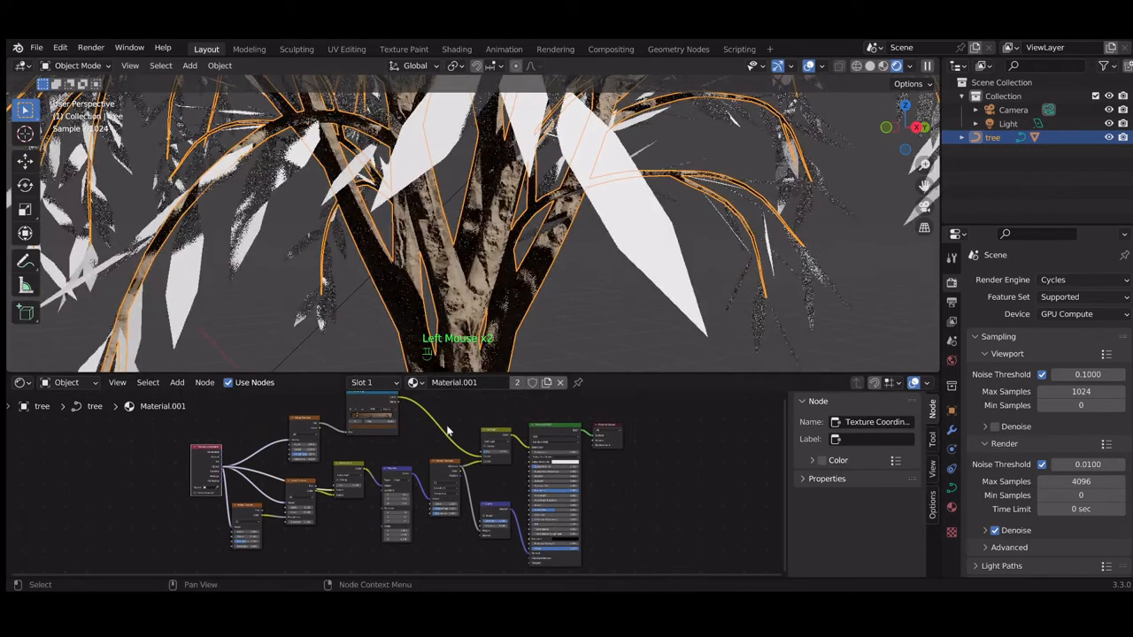
pyautogui.moveTo(246, 532); pyautogui.dragTo(246, 532)
pyautogui.doubleClick(238, 531)
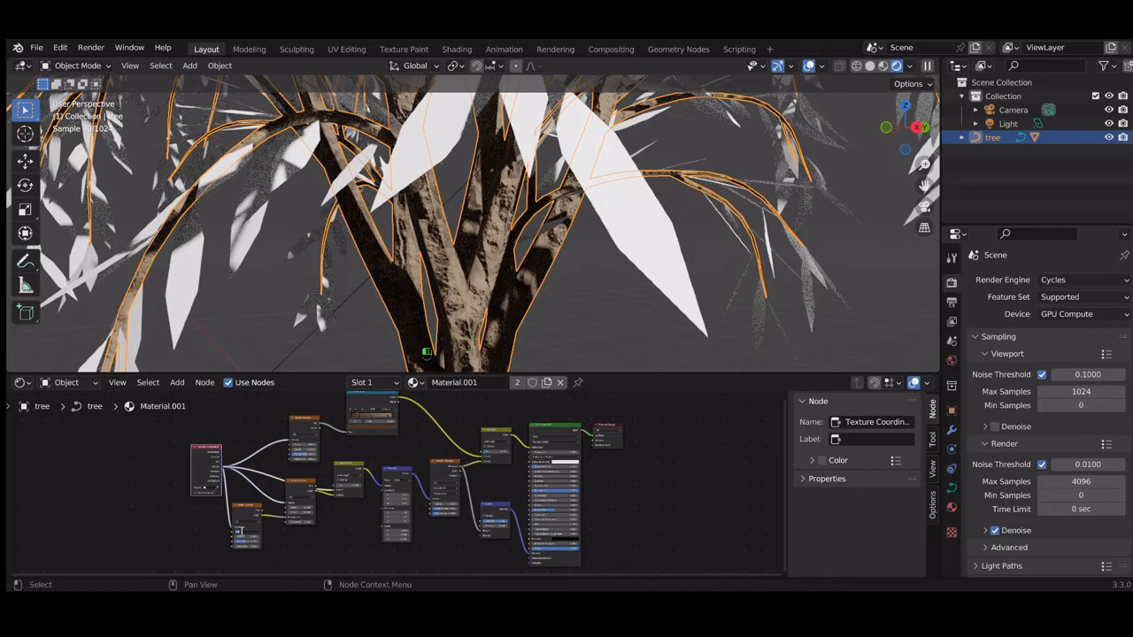
pyautogui.press('Return')
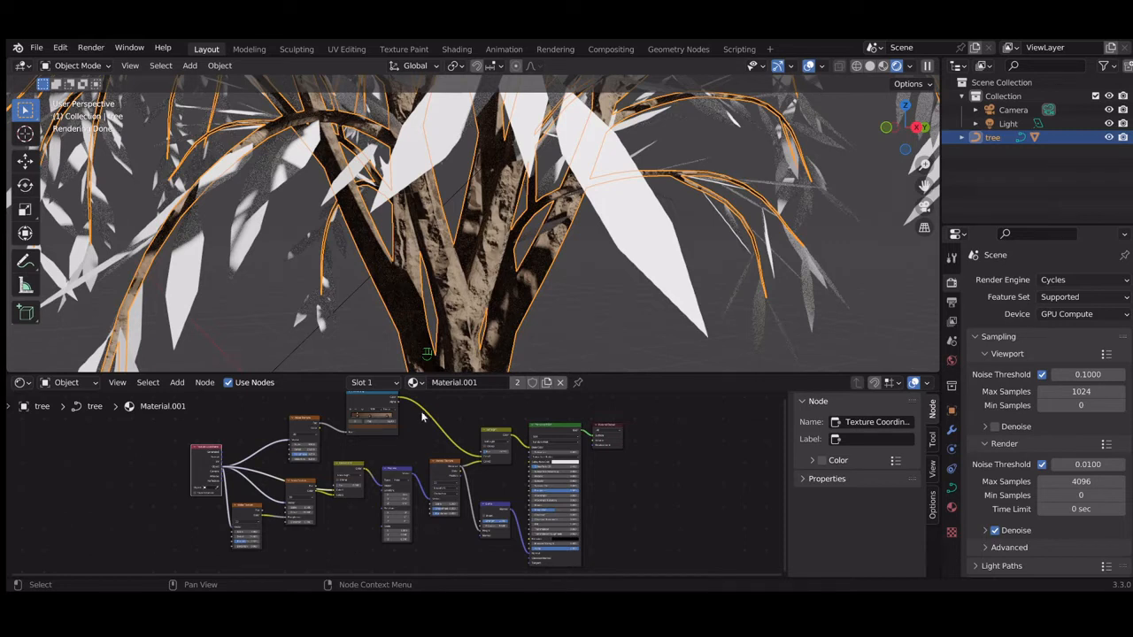
# In camera view, select the camera and raise it about 1.14 m along the global Z axis
pyautogui.press('KP_0')
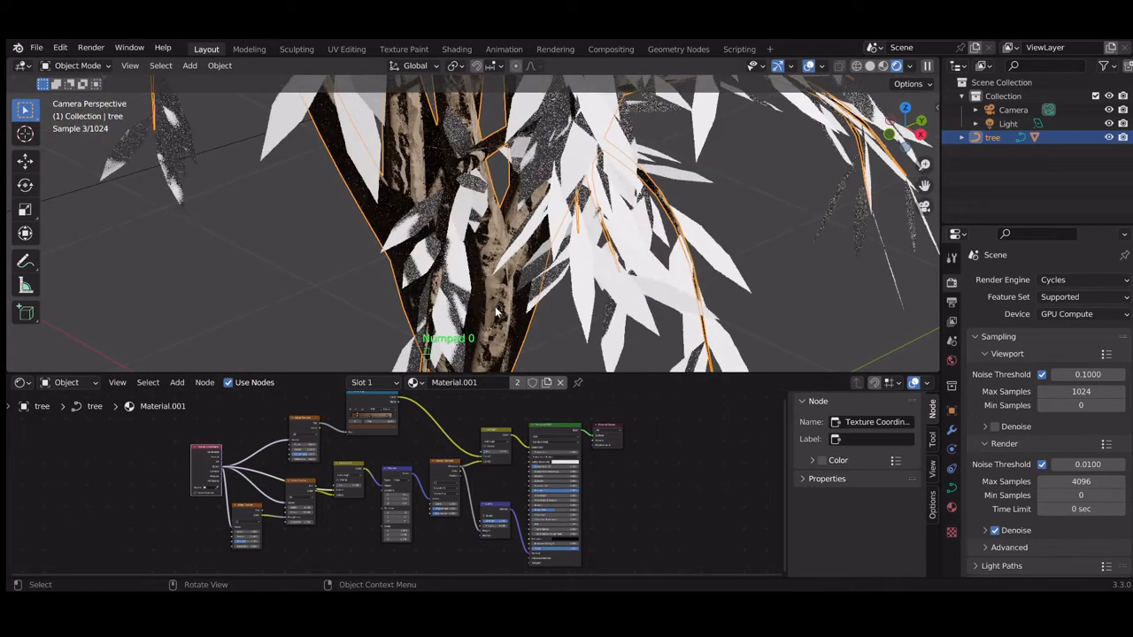
pyautogui.scroll(-5, 496, 311)
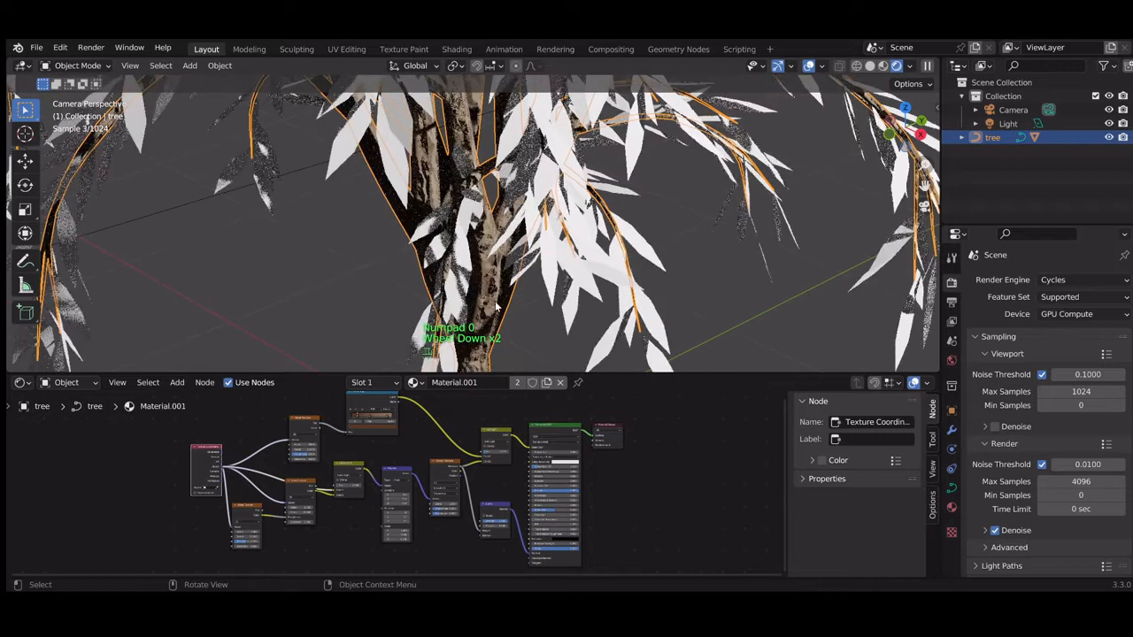
pyautogui.scroll(-2, 496, 306)
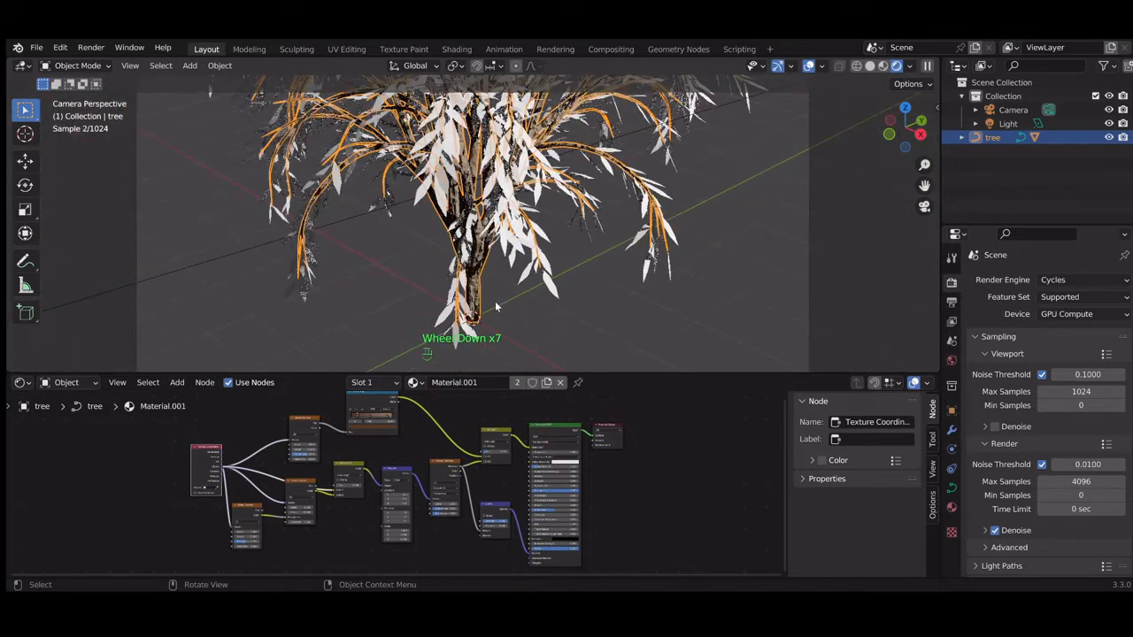
pyautogui.scroll(-1, 496, 306)
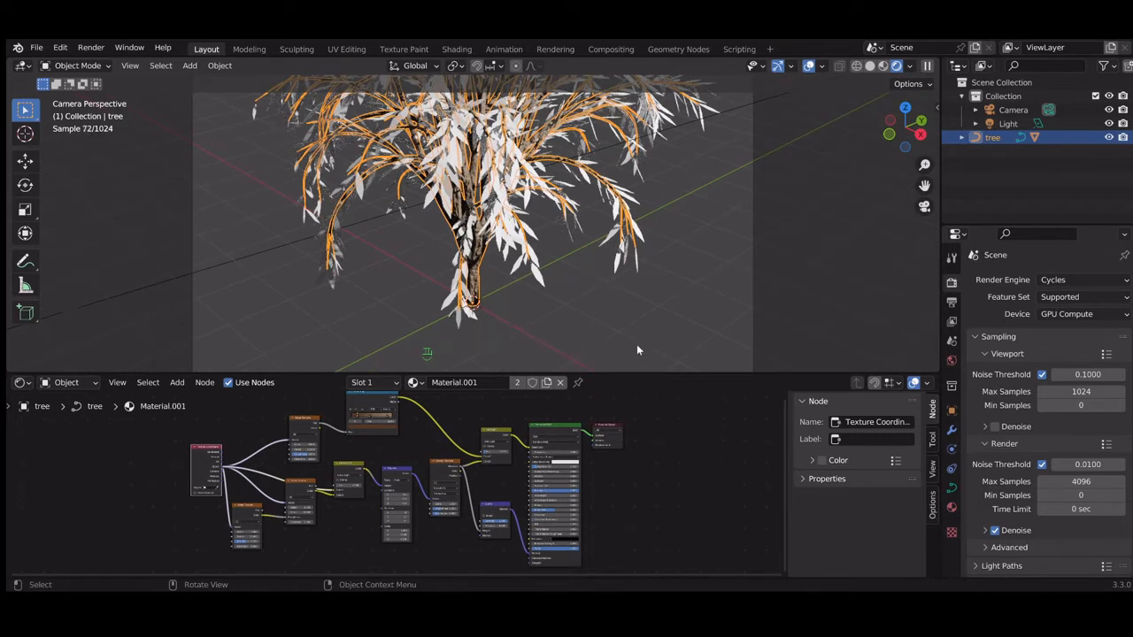
pyautogui.click(750, 306)
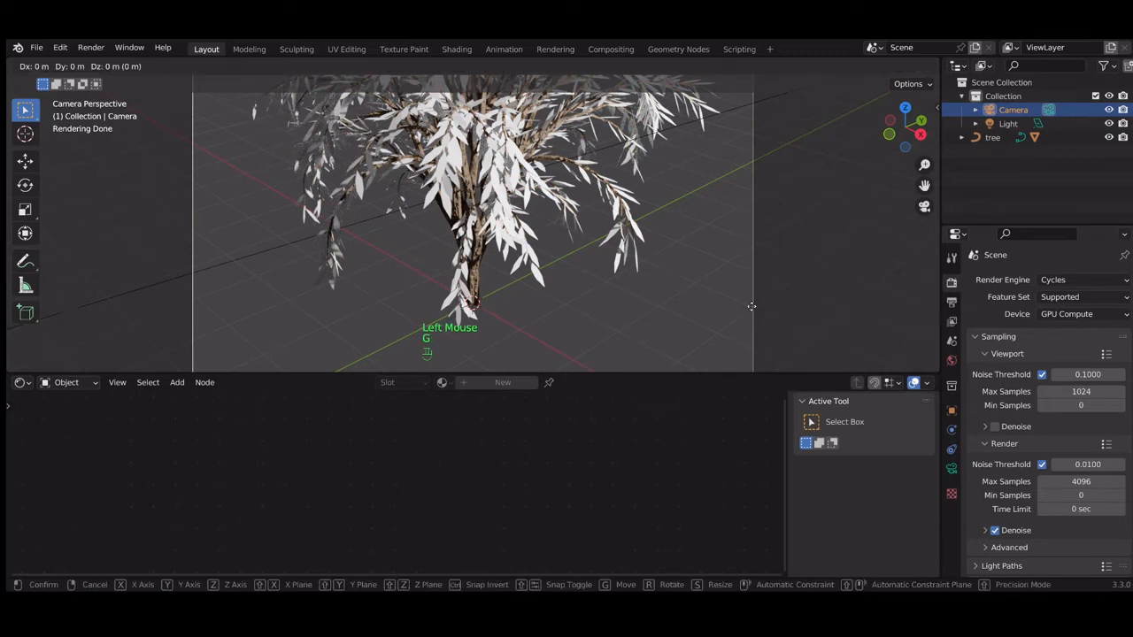
pyautogui.press('g')
pyautogui.press('z')
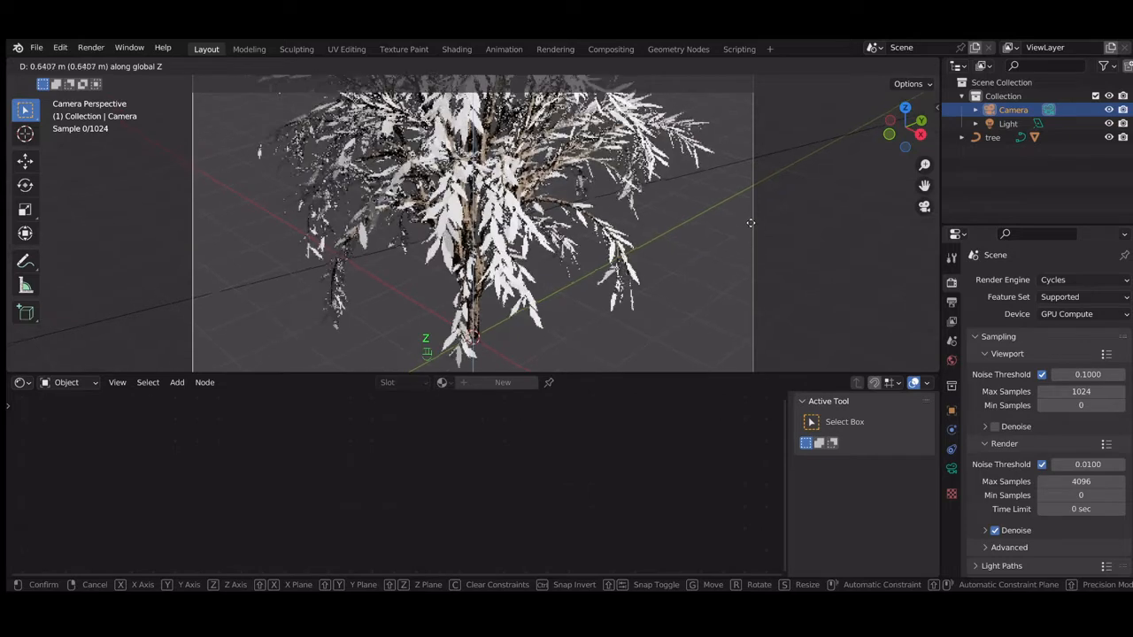
pyautogui.click(754, 167)
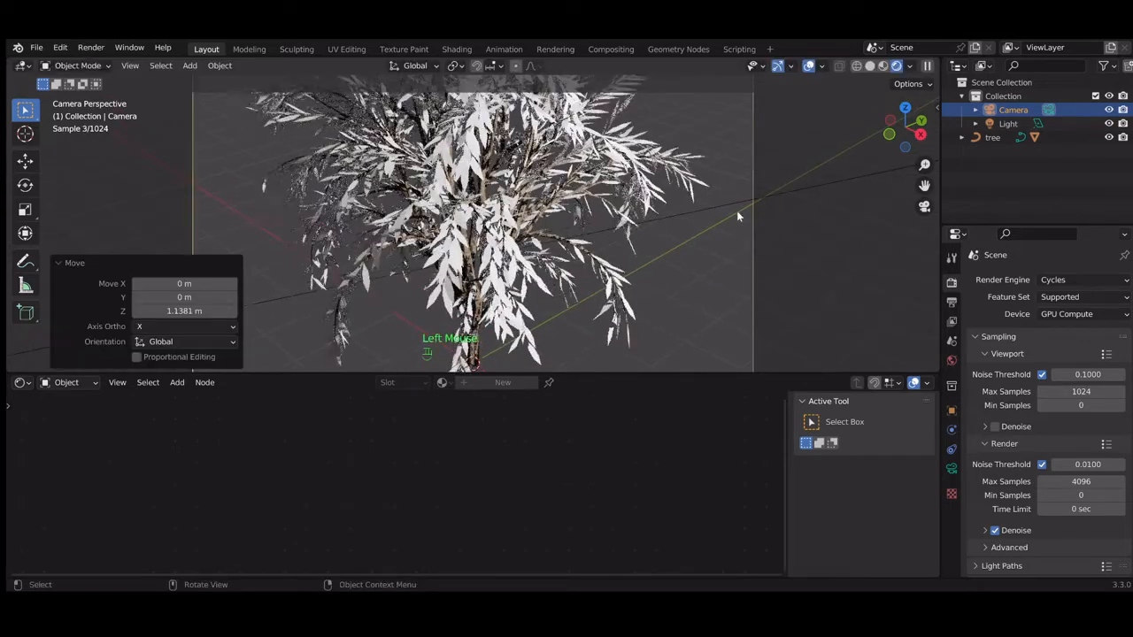
pyautogui.scroll(-2, 736, 218)
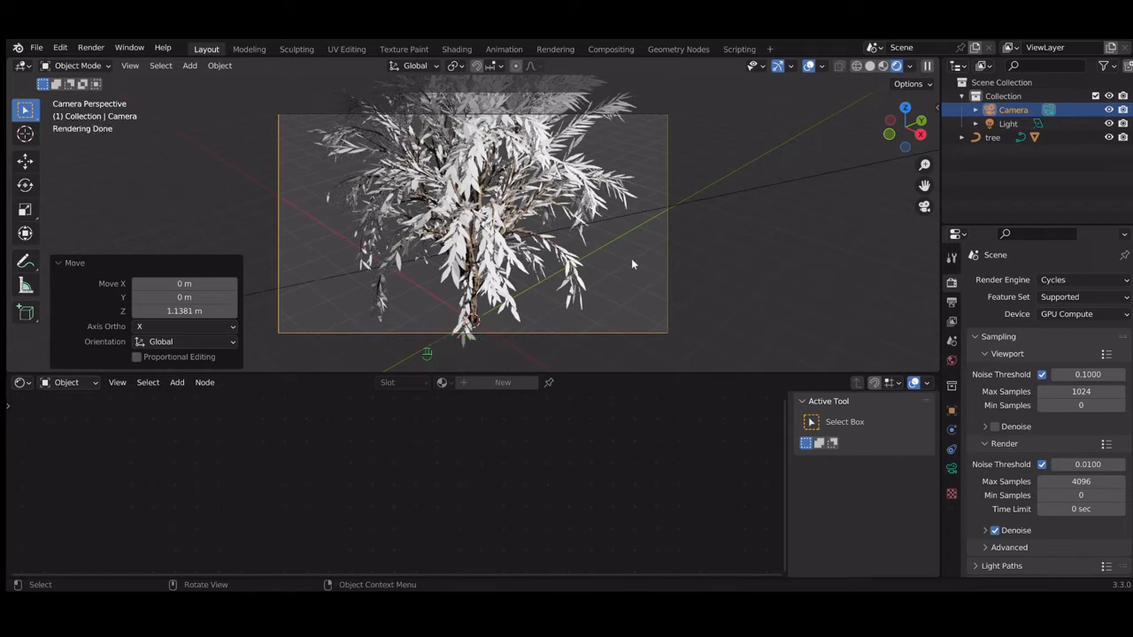
# In the front orthographic view, move the camera about 1.96 m along the global X axis, away from the tree
pyautogui.press('KP_0')
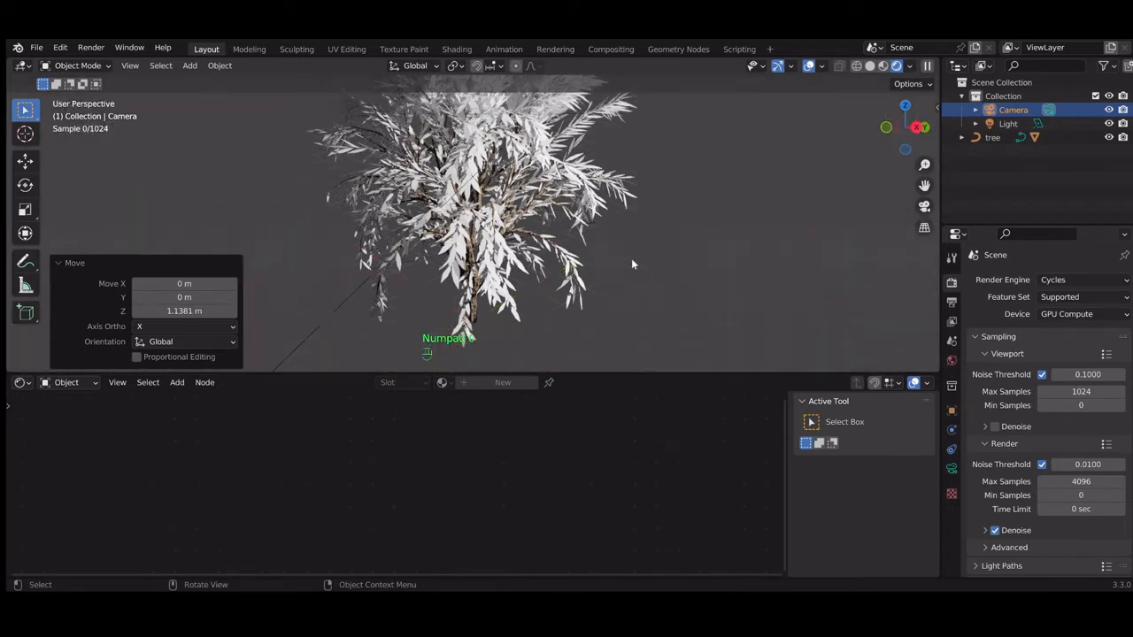
pyautogui.press('KP_7')
pyautogui.scroll(-9, 631, 258)
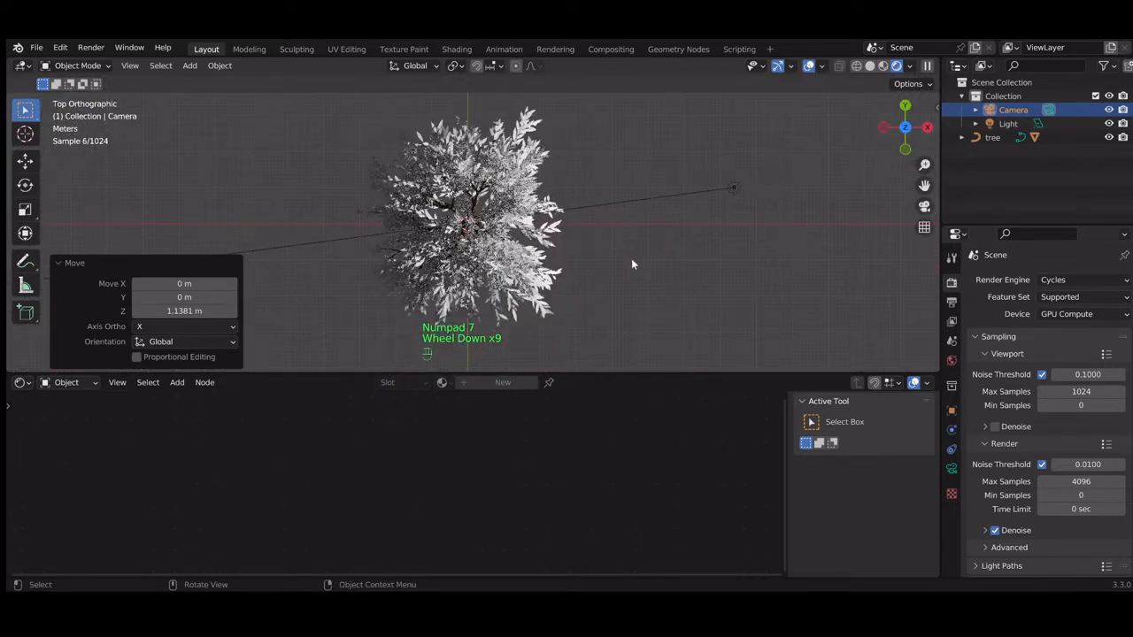
pyautogui.scroll(-1, 624, 266)
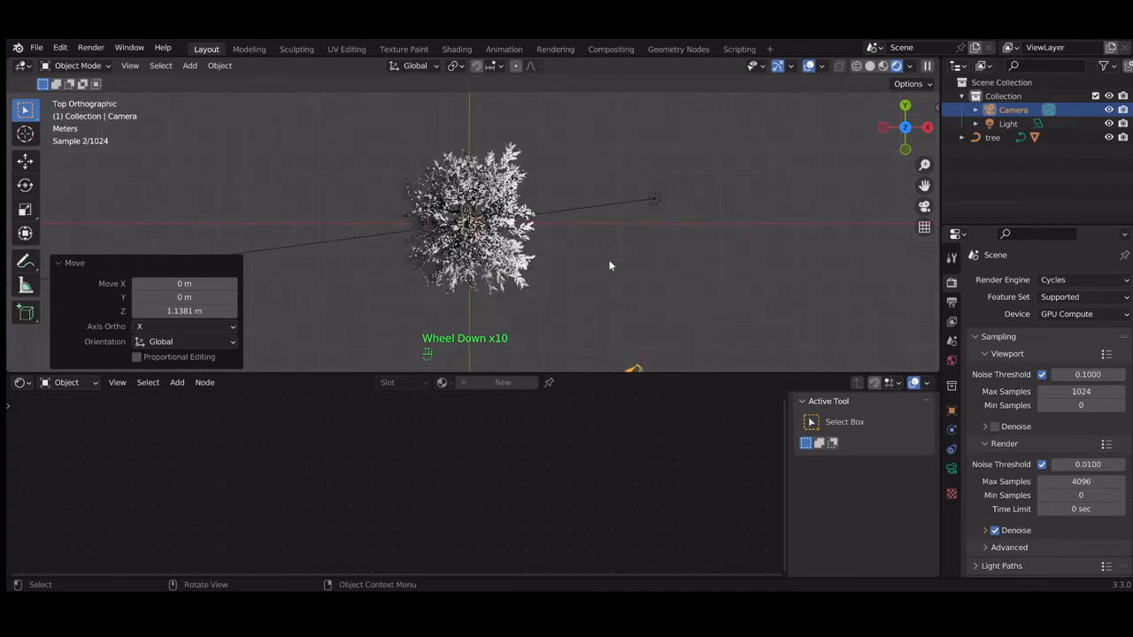
pyautogui.scroll(1, 611, 265)
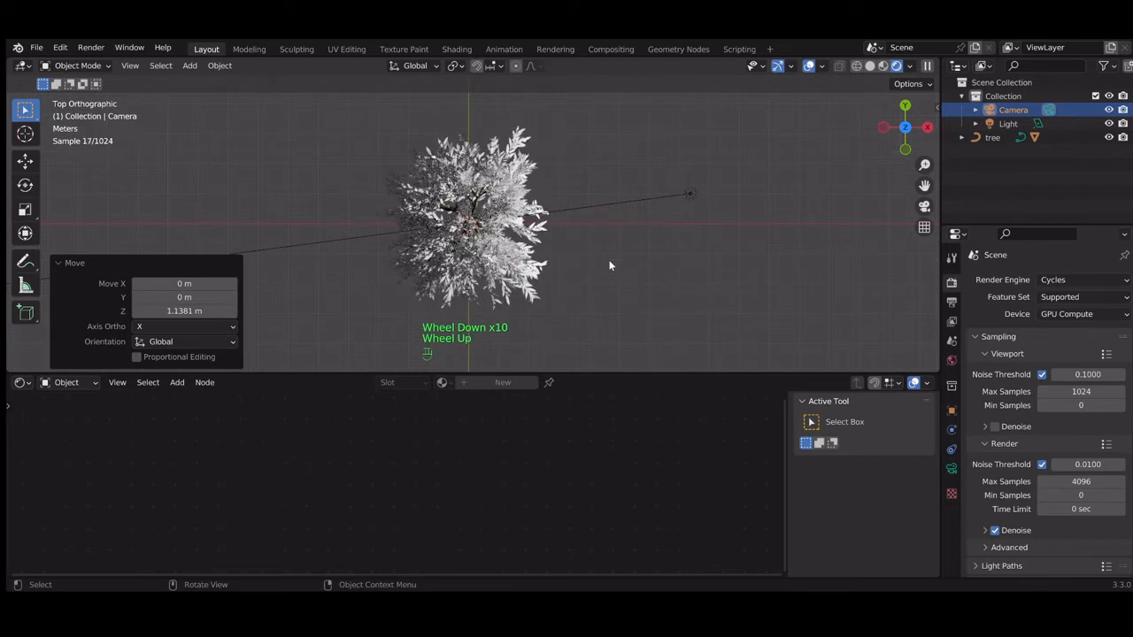
pyautogui.click(1009, 110)
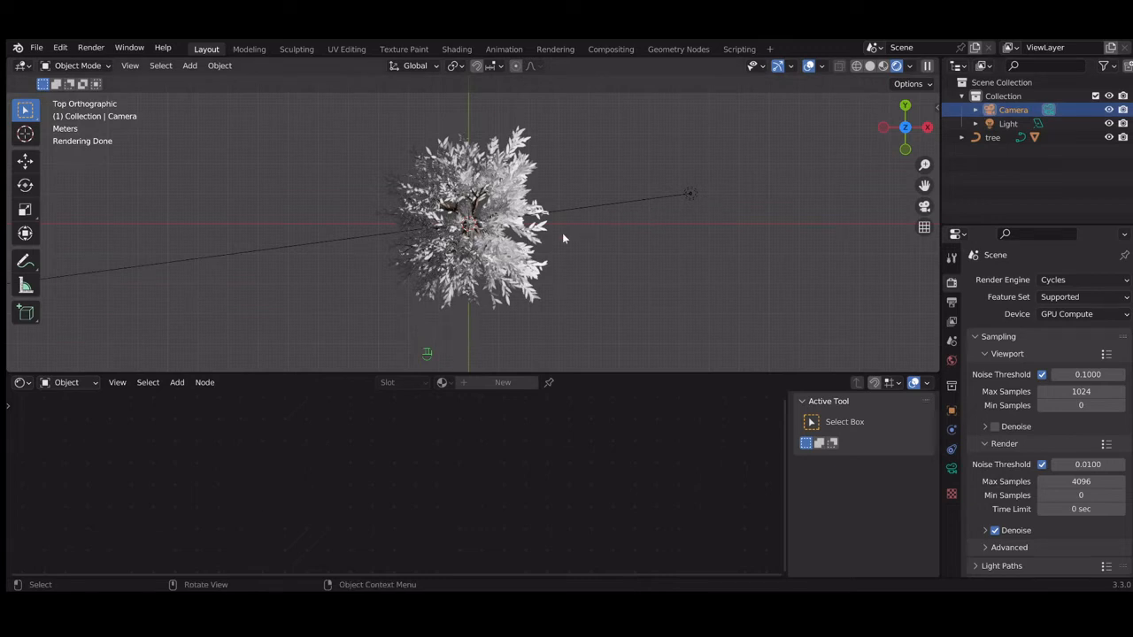
pyautogui.press('KP_1')
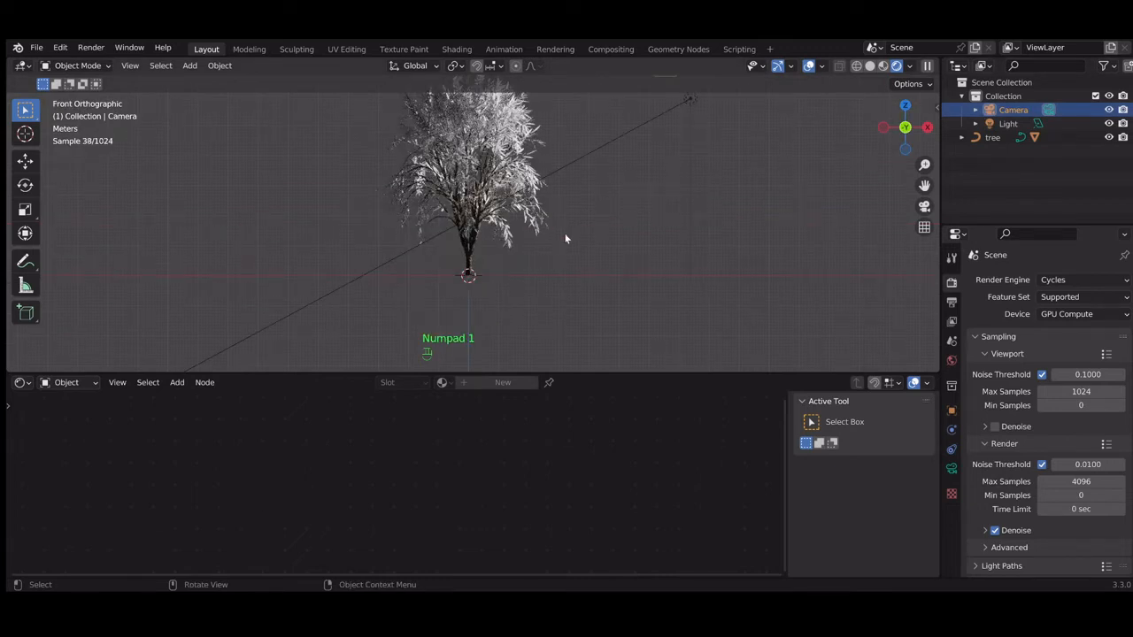
pyautogui.scroll(-2, 581, 236)
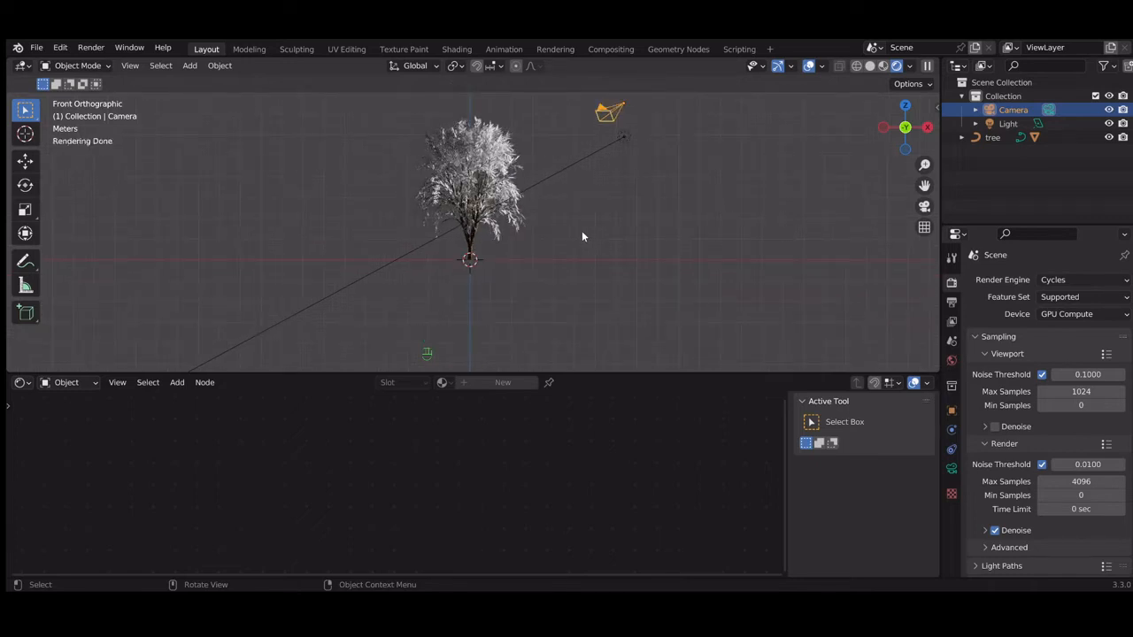
pyautogui.scroll(-2, 582, 236)
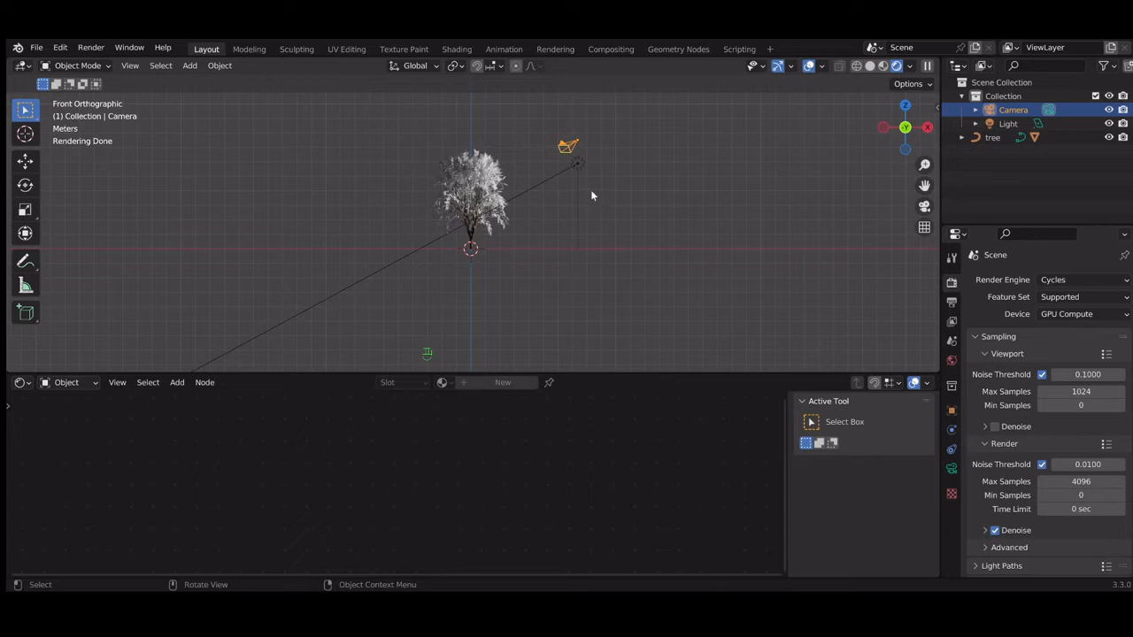
pyautogui.press('g')
pyautogui.press('x')
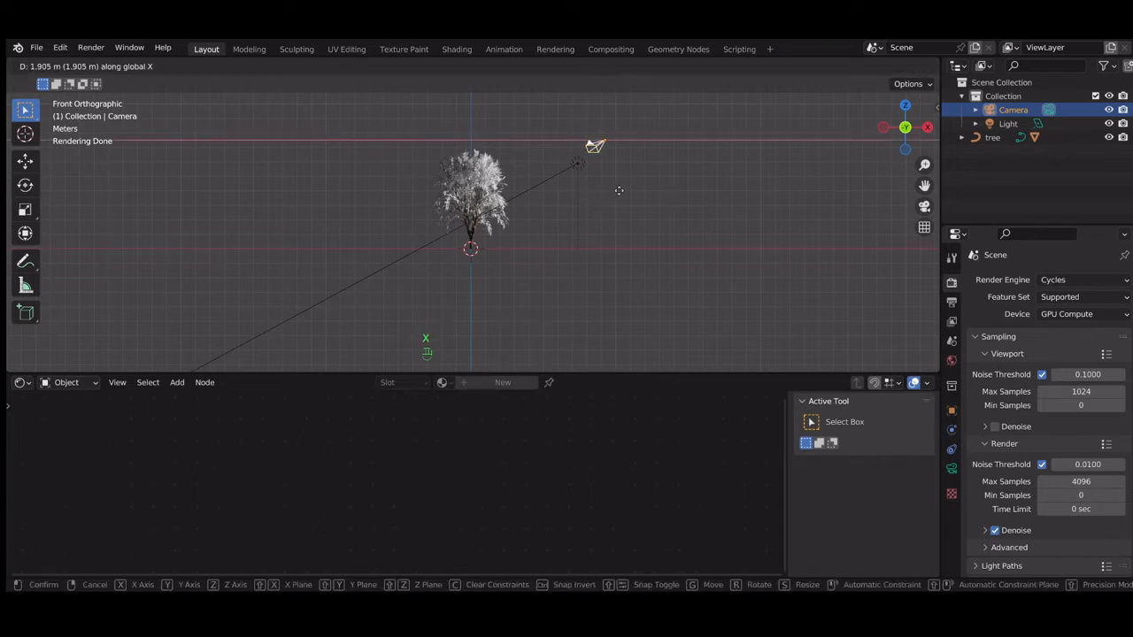
pyautogui.click(620, 194)
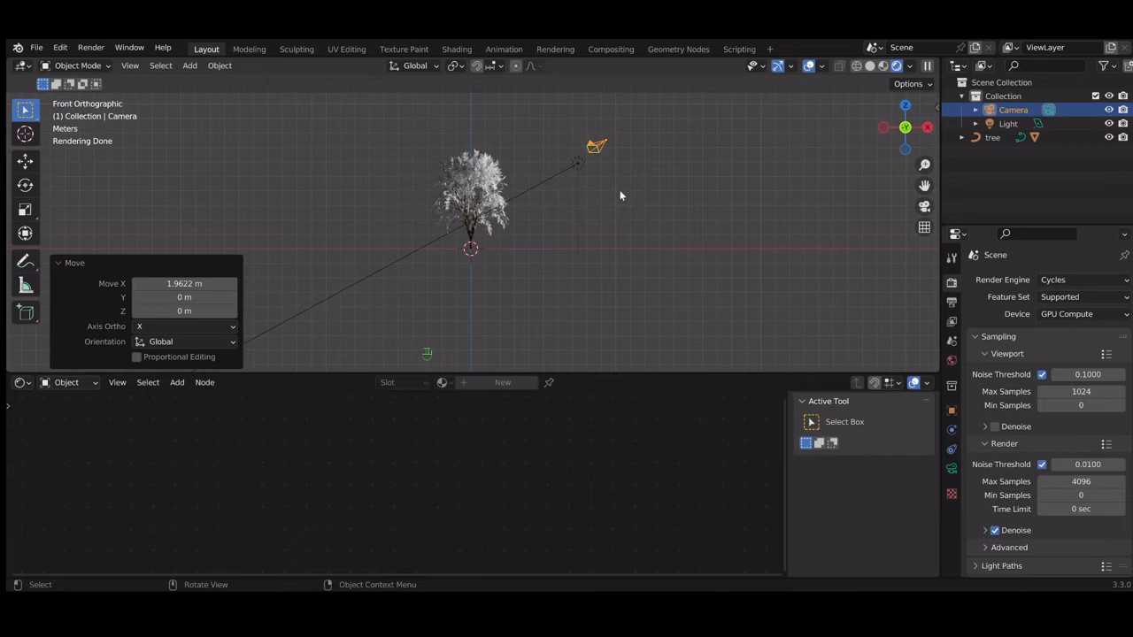
# Shift the camera in its own view plane by about -0.94 m in X and 0.08 m in Y to recentre the tree
pyautogui.press('KP_0')
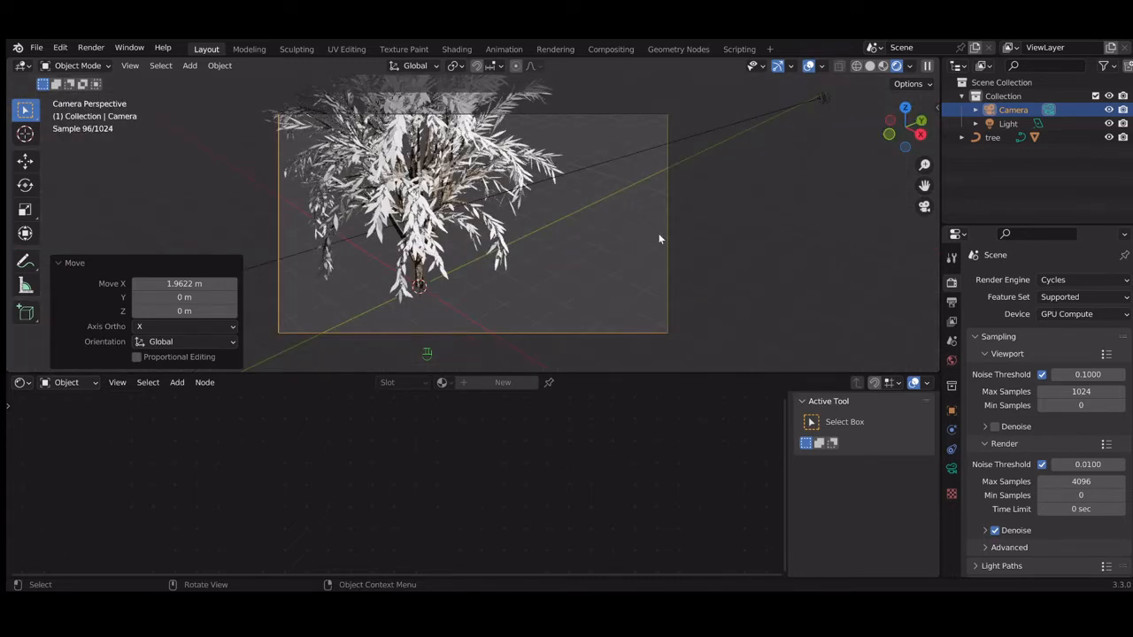
pyautogui.press('g')
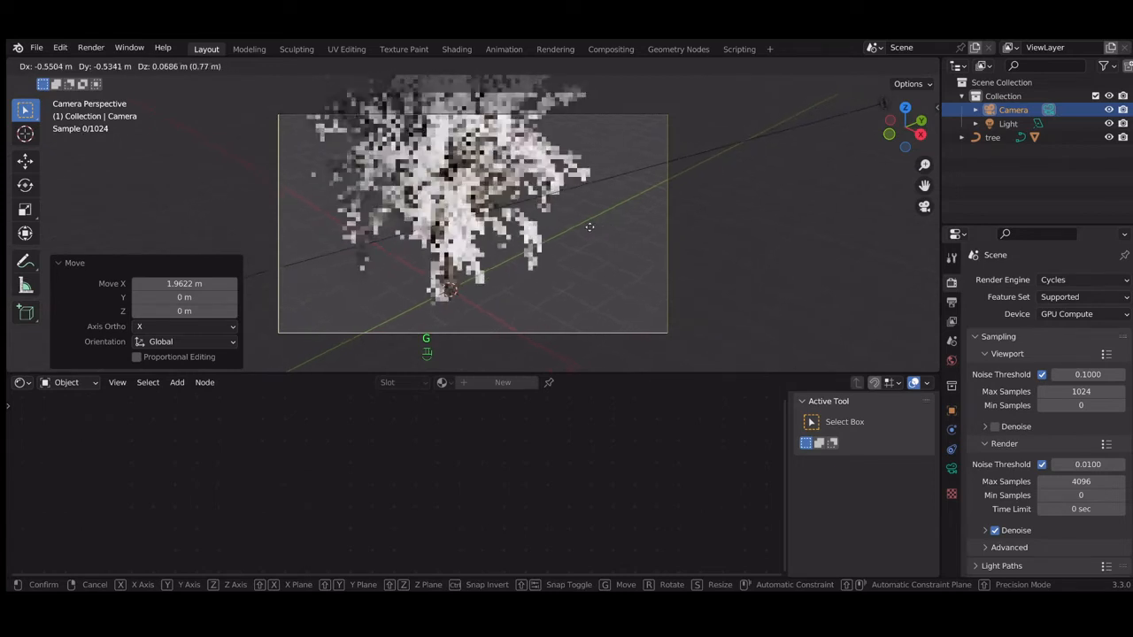
pyautogui.click(572, 228)
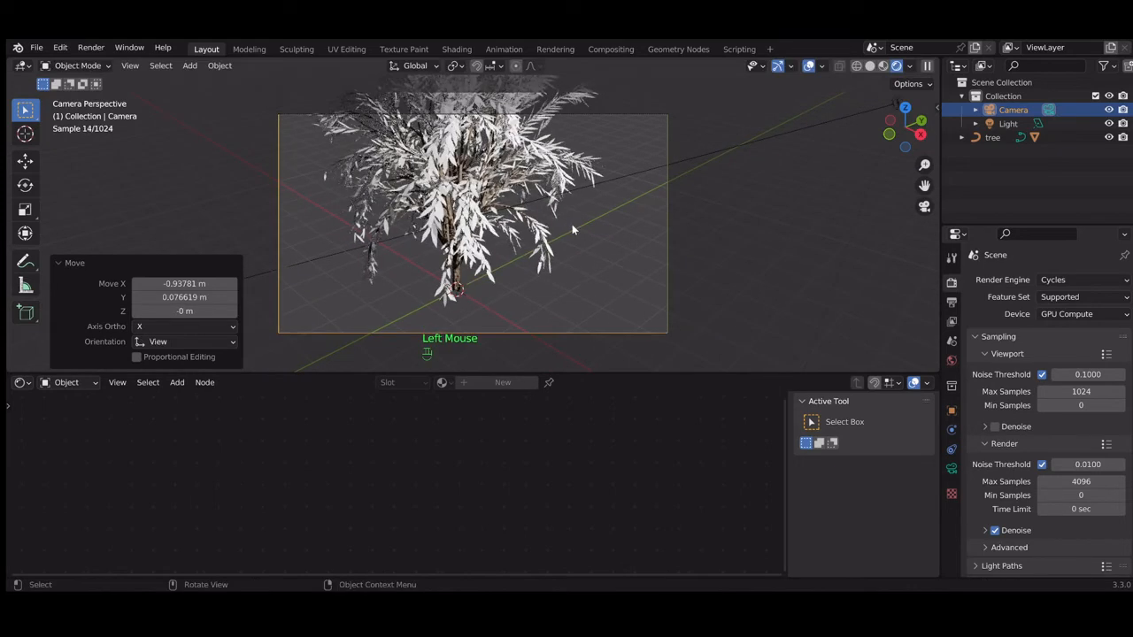
# Move the camera about 8.23 m in X and 2.31 m in Z in front view, and check the framing in camera view
pyautogui.press('KP_0')
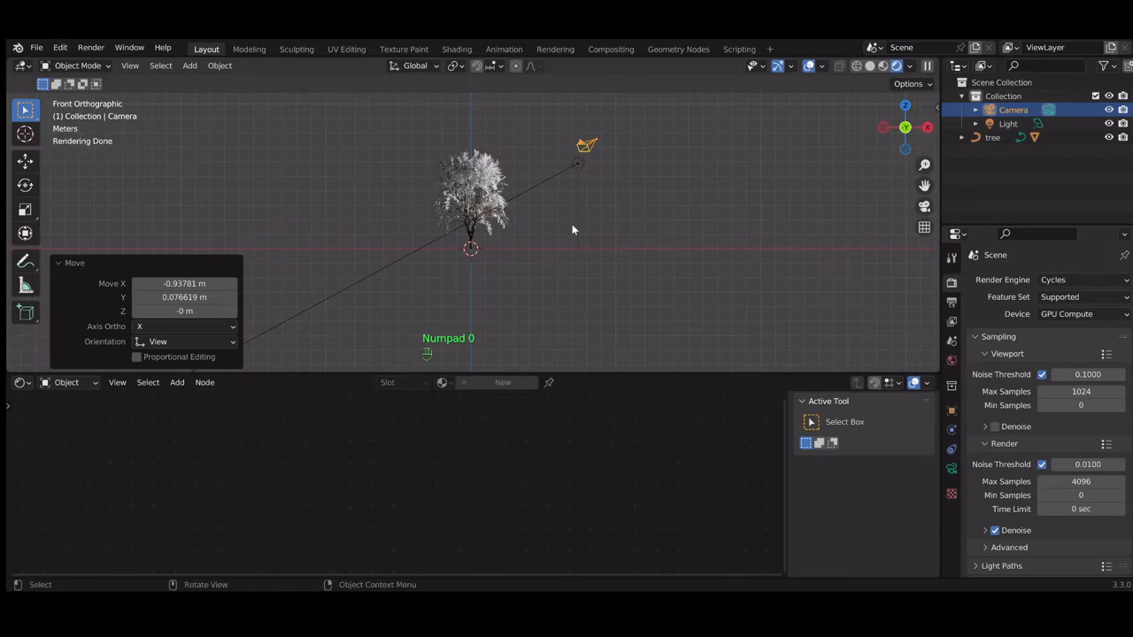
pyautogui.press('g')
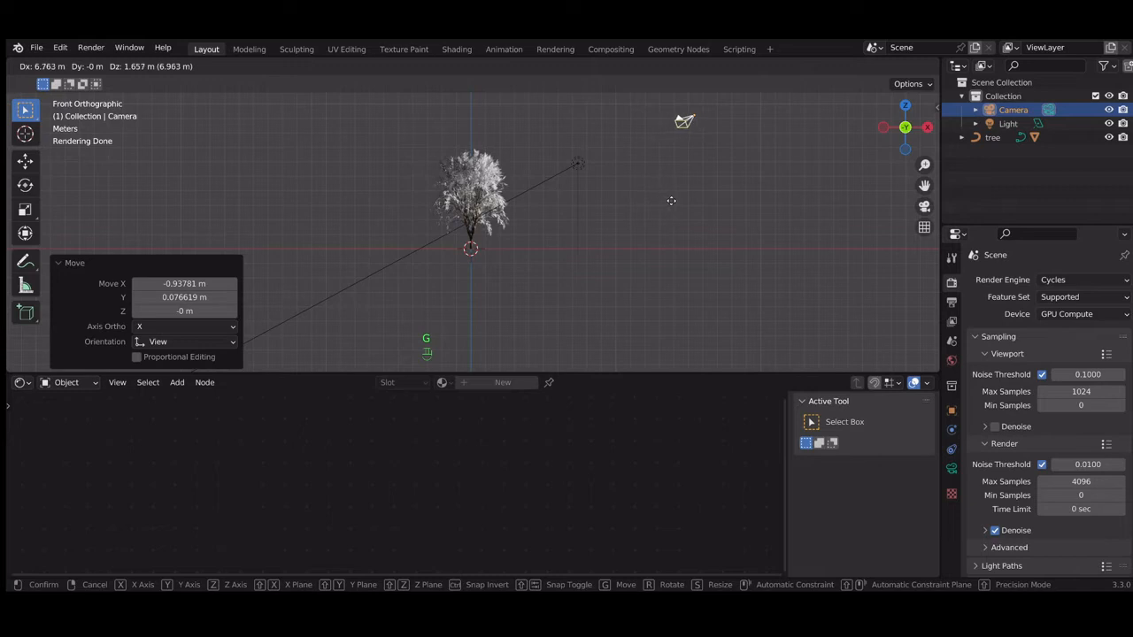
pyautogui.click(692, 197)
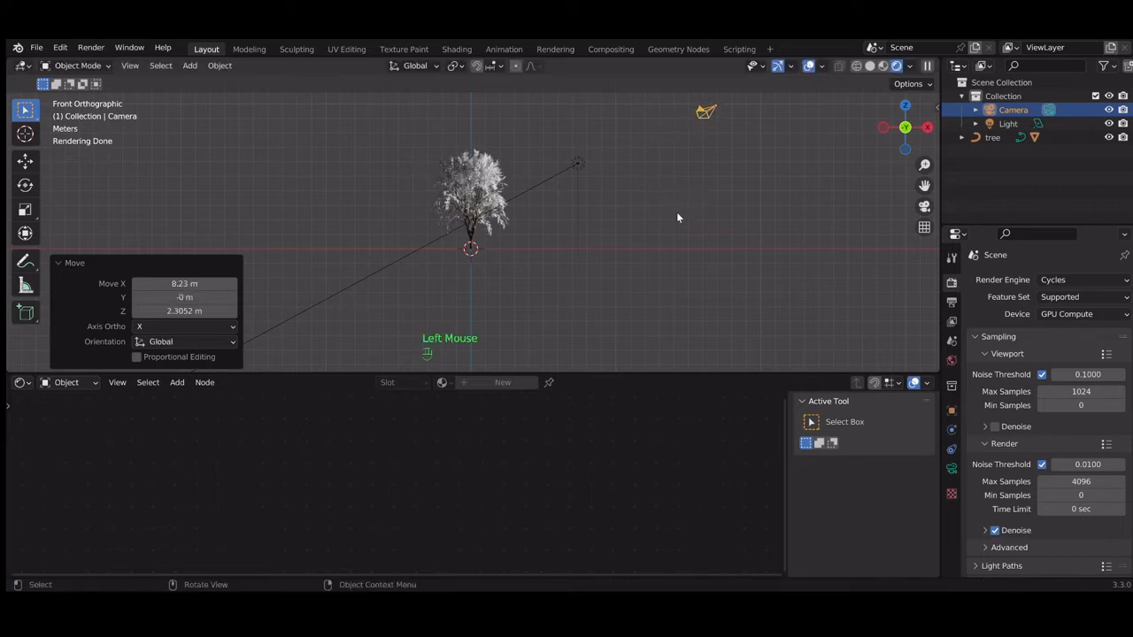
pyautogui.press('KP_0')
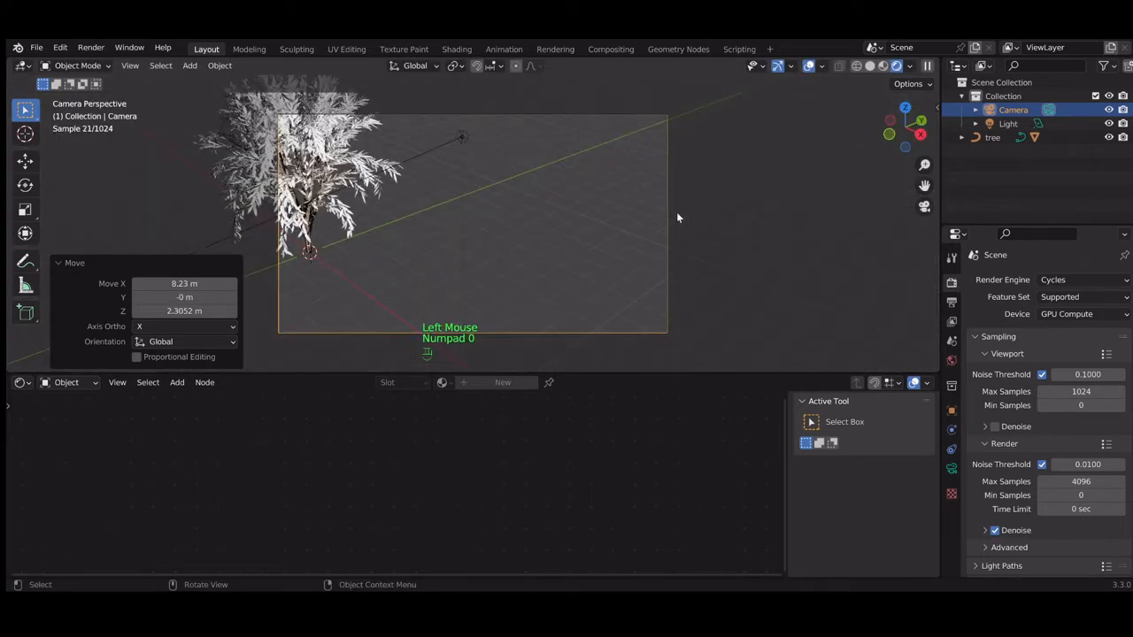
# Move the camera about -5.37 m in X and 1.76 m in Y of the view so its frame contains the tree
pyautogui.press('g')
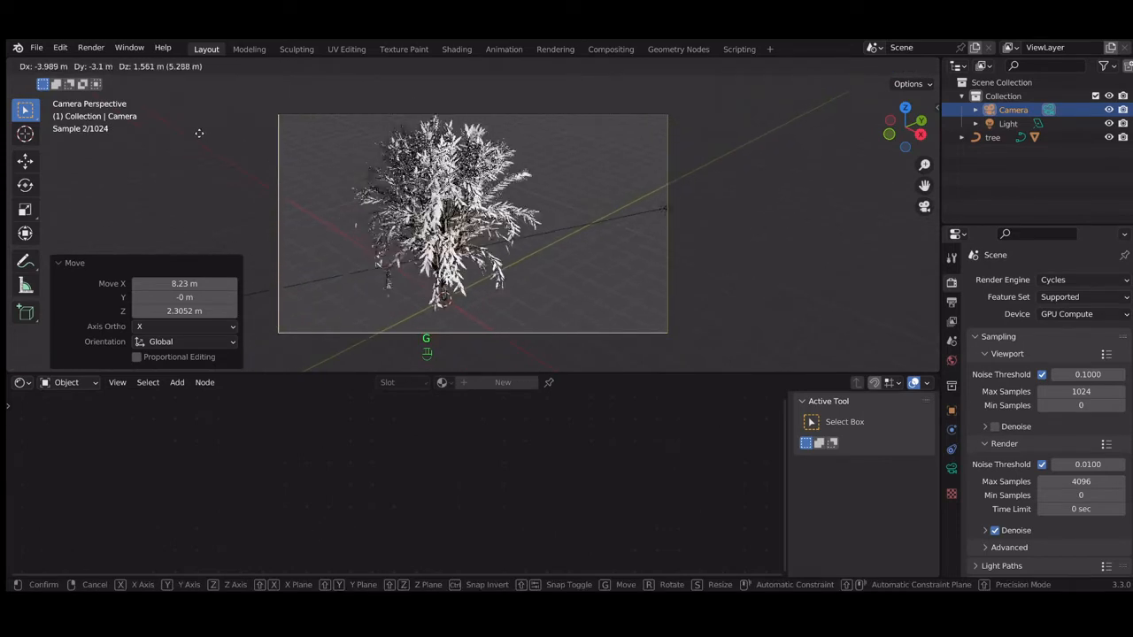
pyautogui.click(166, 131)
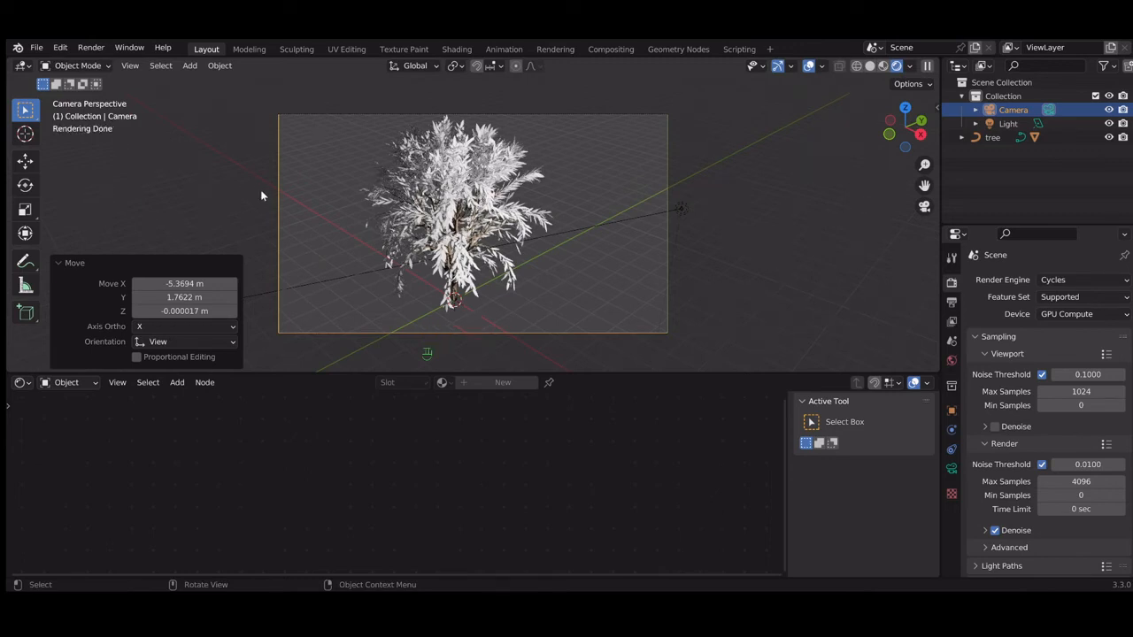
# Delete the existing camera and add a new camera at the origin from the front view
pyautogui.press('KP_1')
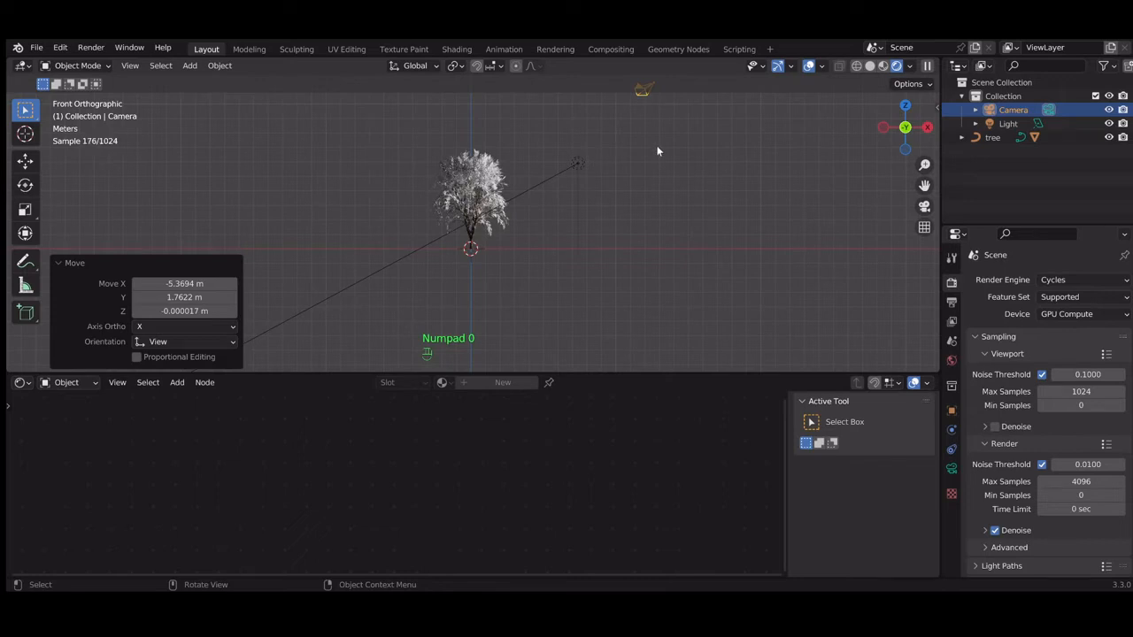
pyautogui.scroll(-1, 656, 152)
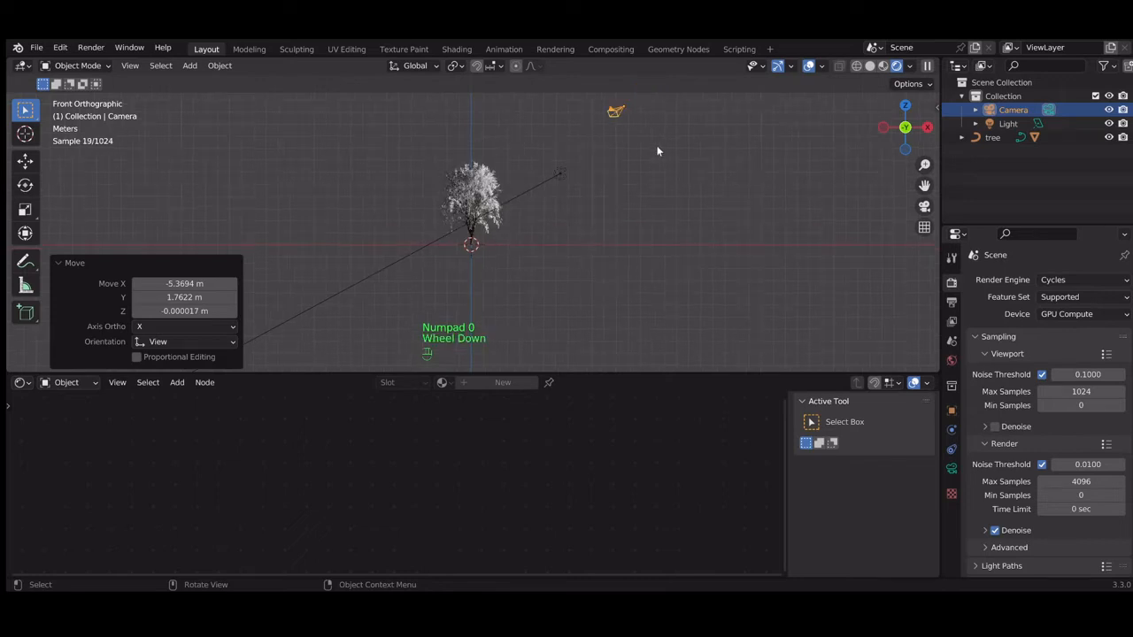
pyautogui.click(625, 107)
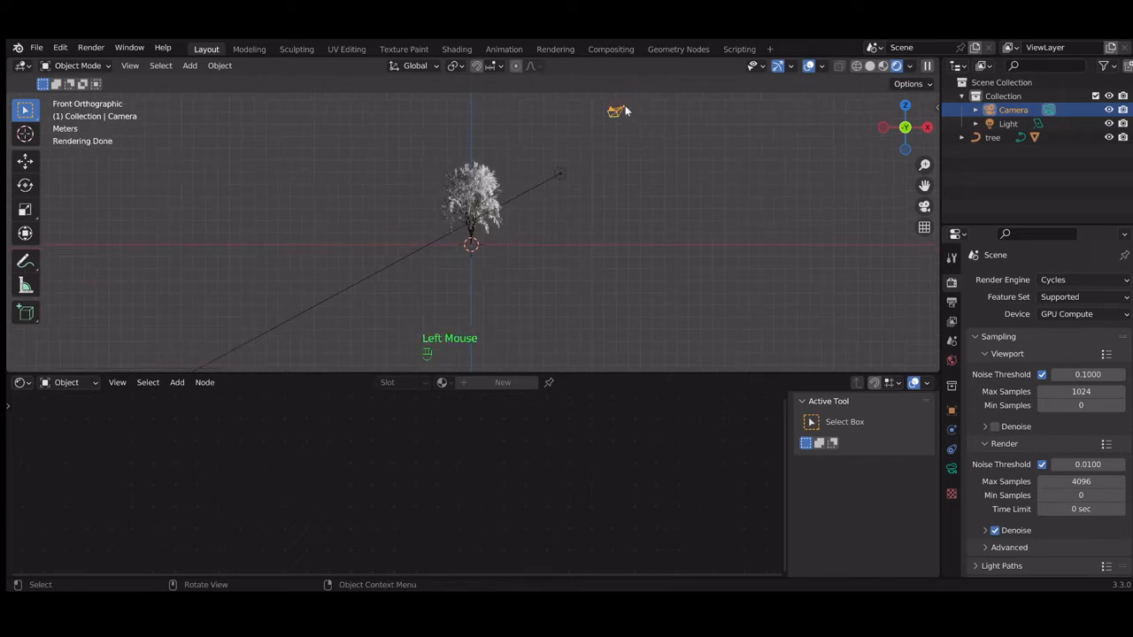
pyautogui.press('Delete')
pyautogui.hotkey('shift', 'a')
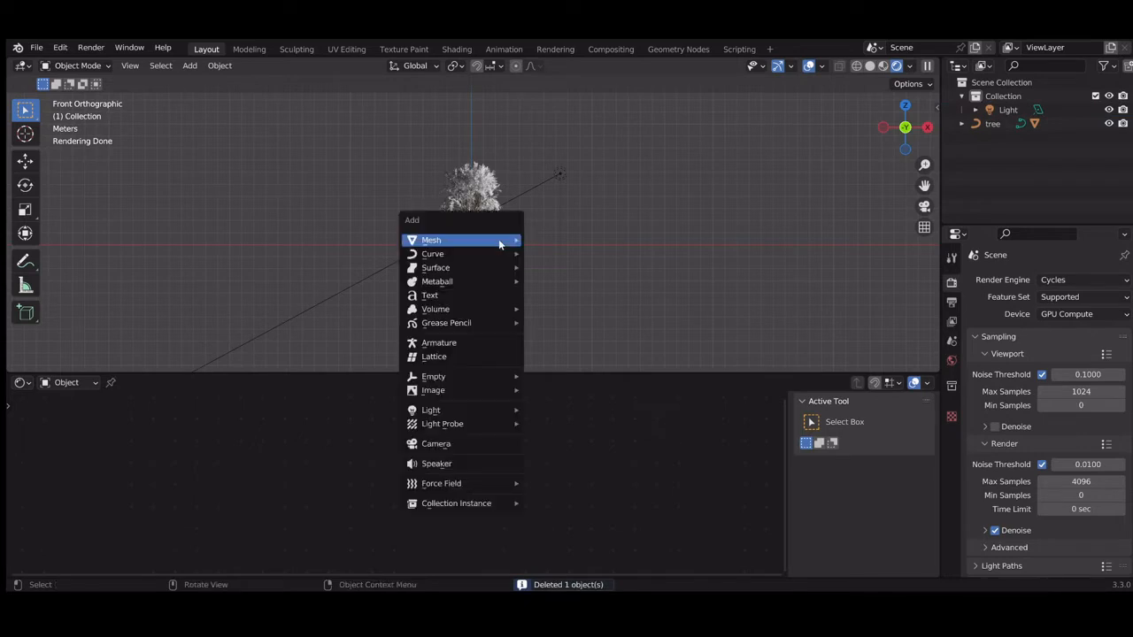
pyautogui.moveTo(498, 240)
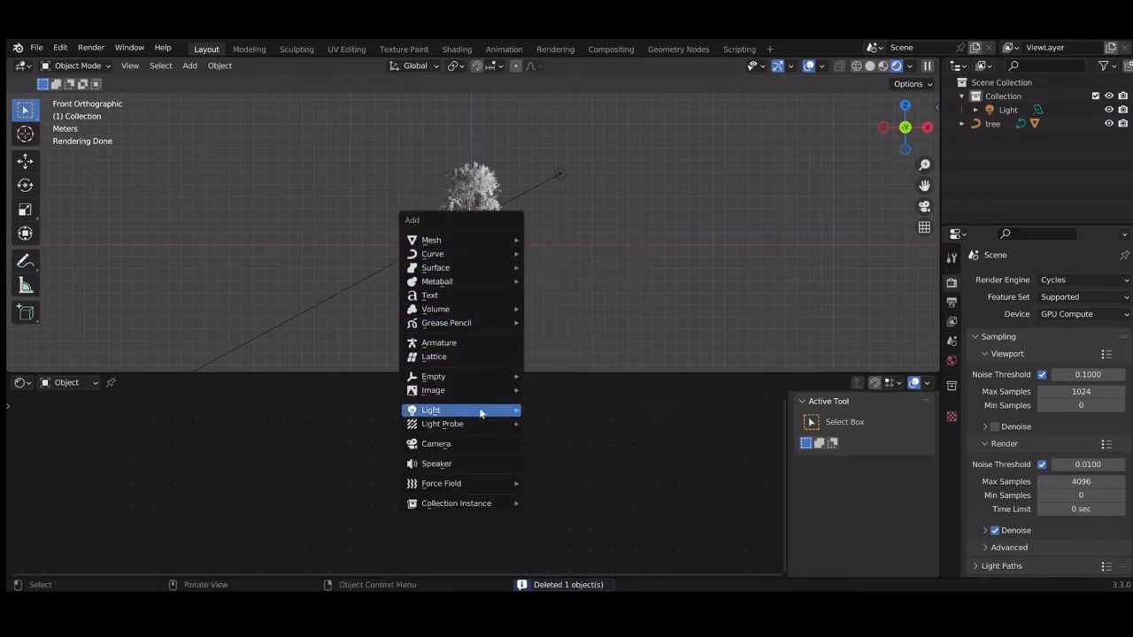
pyautogui.click(492, 444)
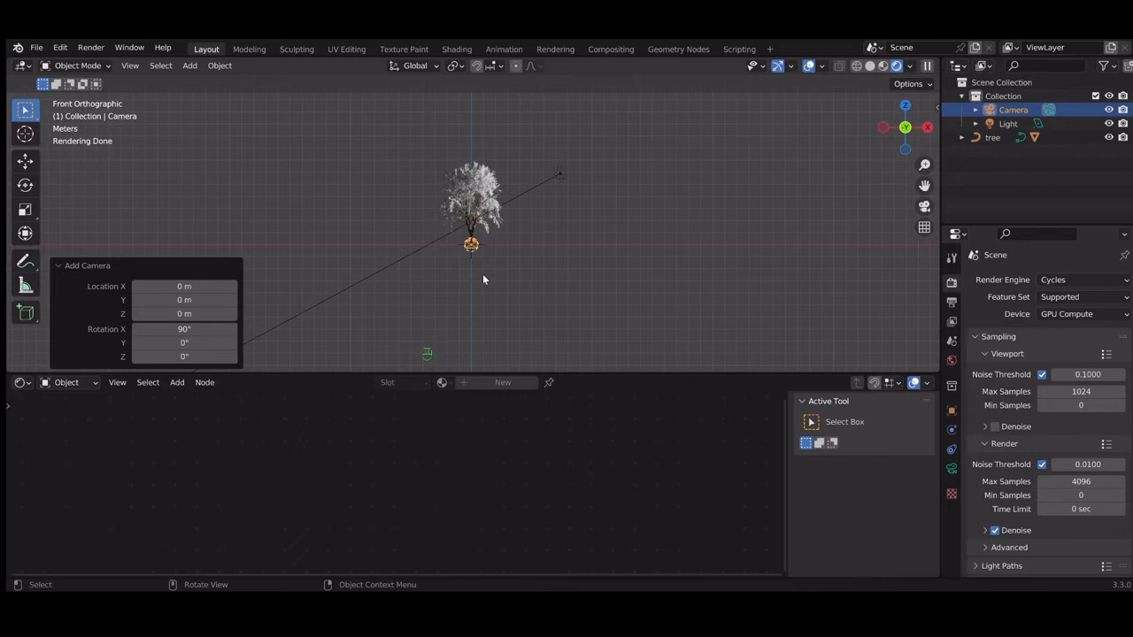
# Rotate the new camera 90° about the global Z axis
pyautogui.press('r')
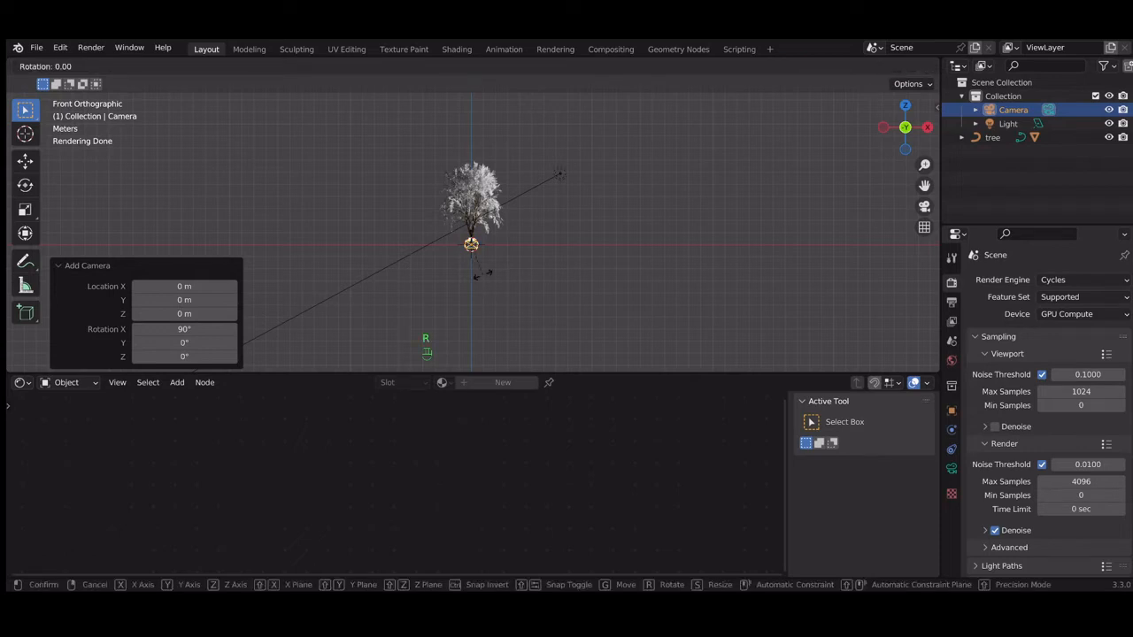
pyautogui.write('z')
pyautogui.write('90')
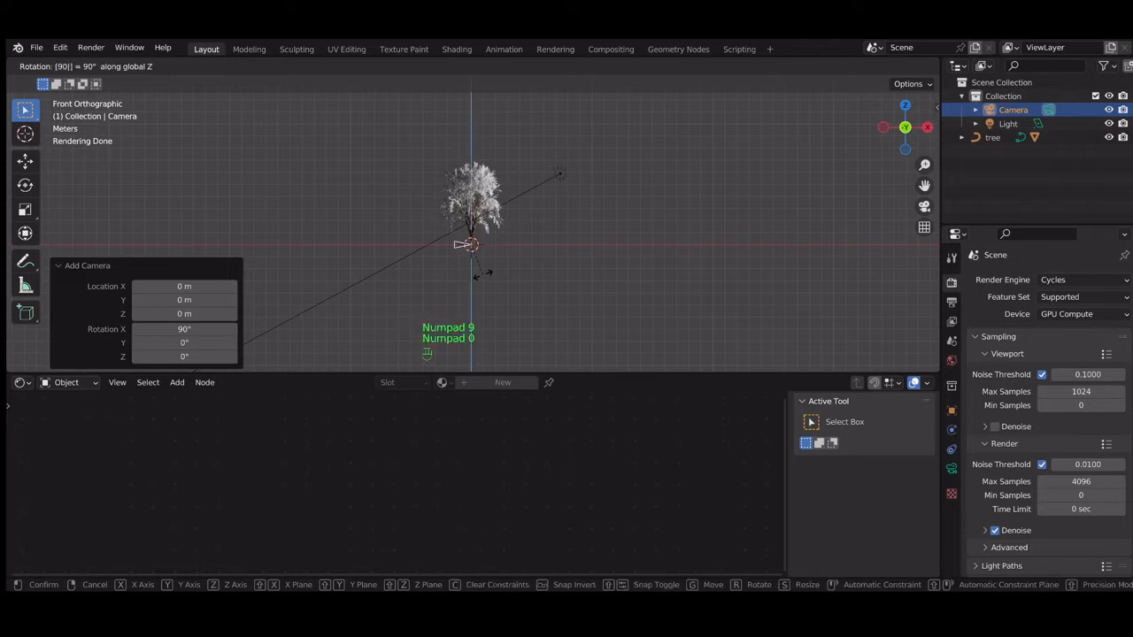
pyautogui.press('Return')
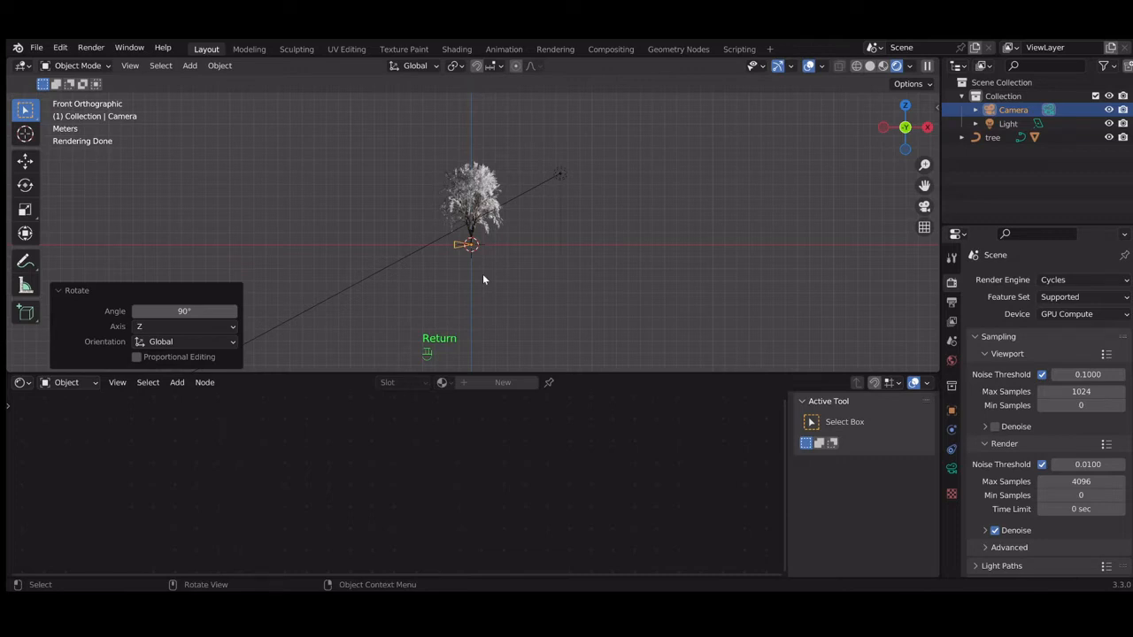
# Move the camera about 23.87 m along X and 3.68 m up along Z, and look through it
pyautogui.press('g')
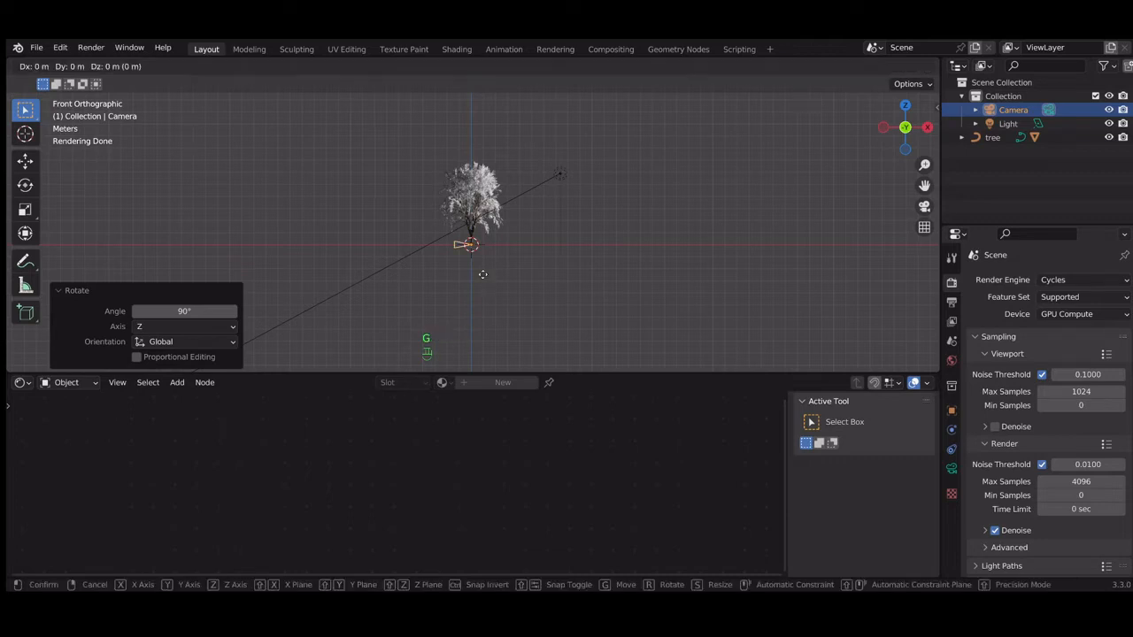
pyautogui.press('x')
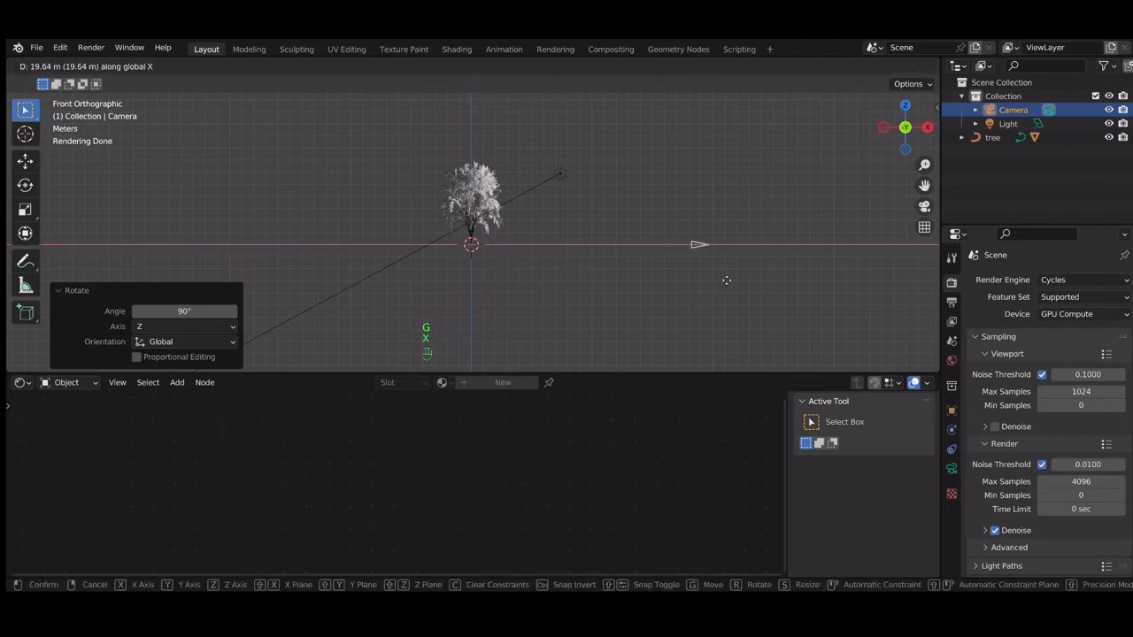
pyautogui.click(771, 279)
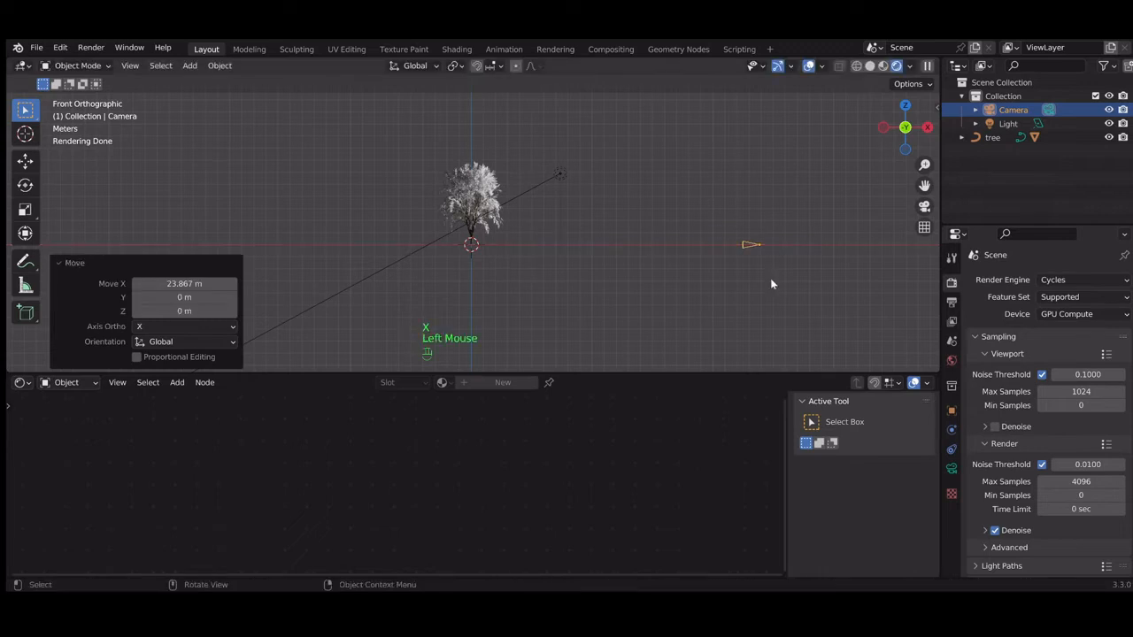
pyautogui.press('g')
pyautogui.press('z')
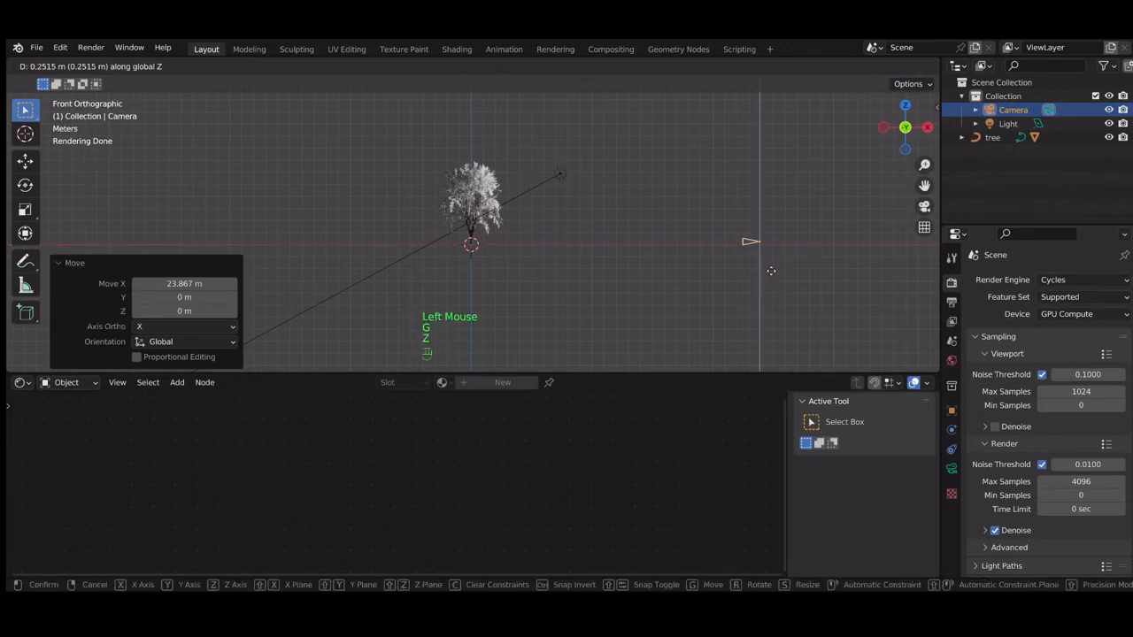
pyautogui.click(766, 239)
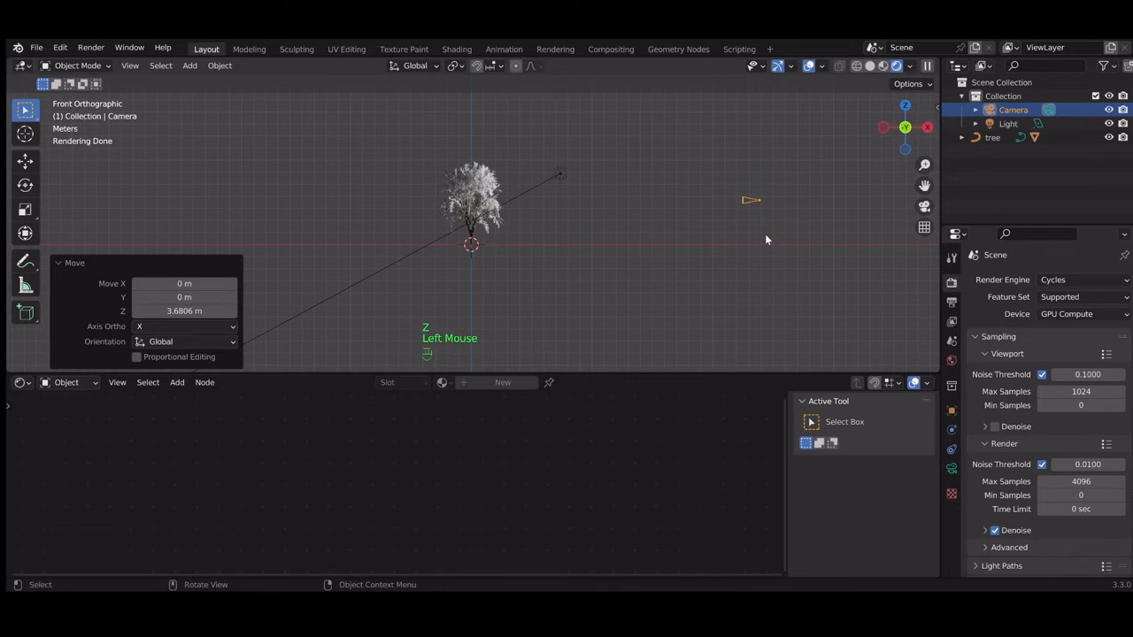
pyautogui.press('KP_0')
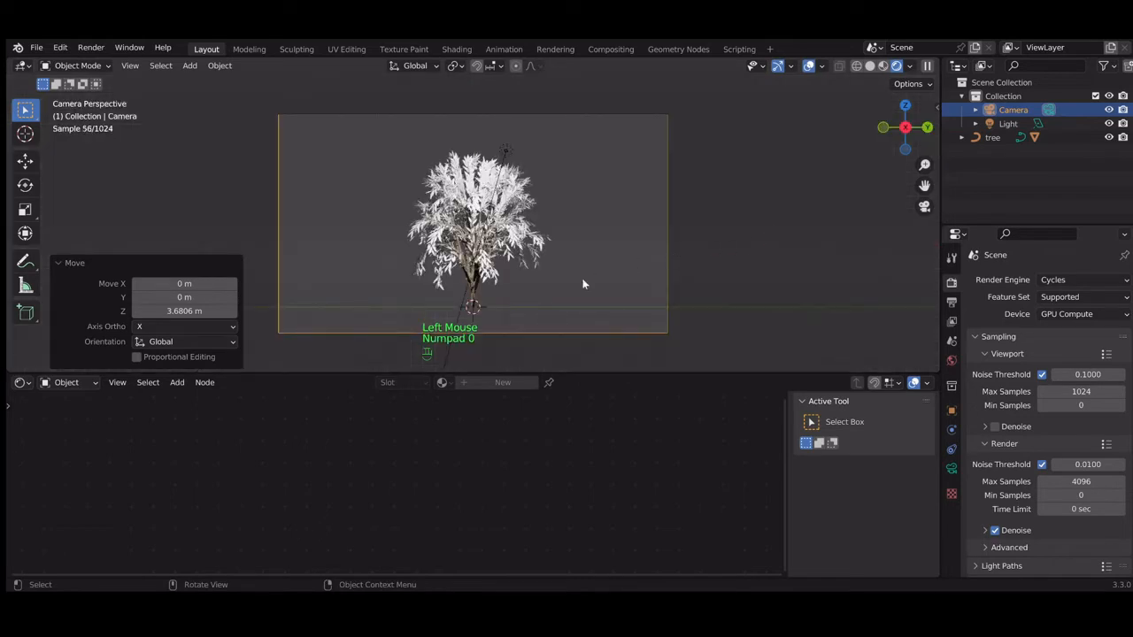
# Enlarge the 3D viewport to give the tree more room in the camera view
pyautogui.scroll(1, 595, 274)
pyautogui.scroll(2, 595, 271)
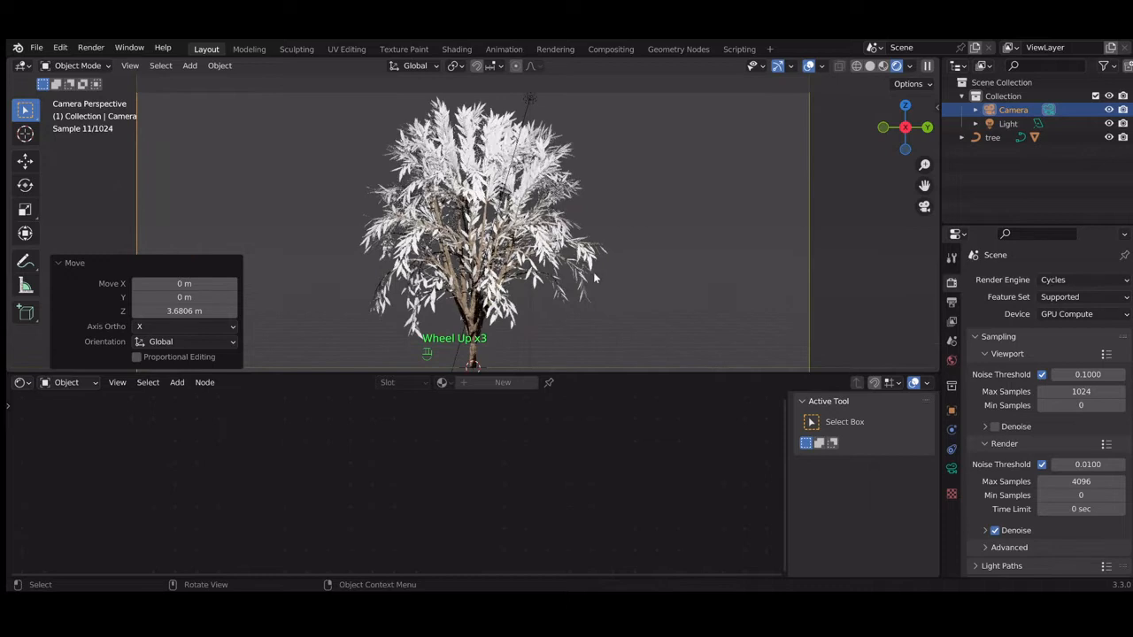
pyautogui.scroll(-1, 595, 277)
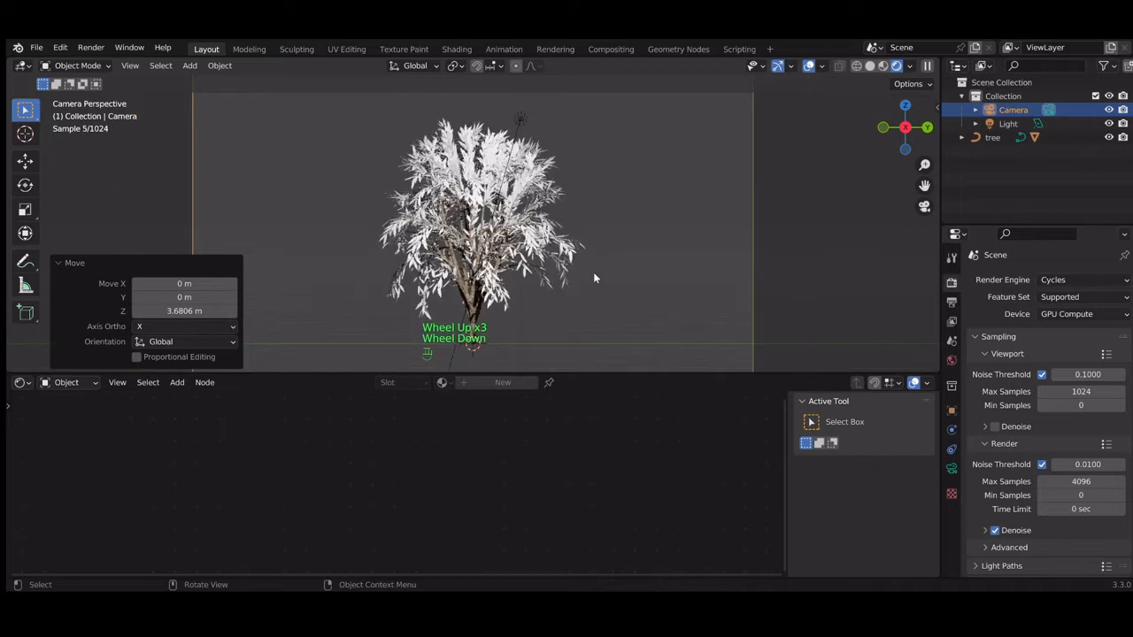
pyautogui.scroll(-1, 595, 277)
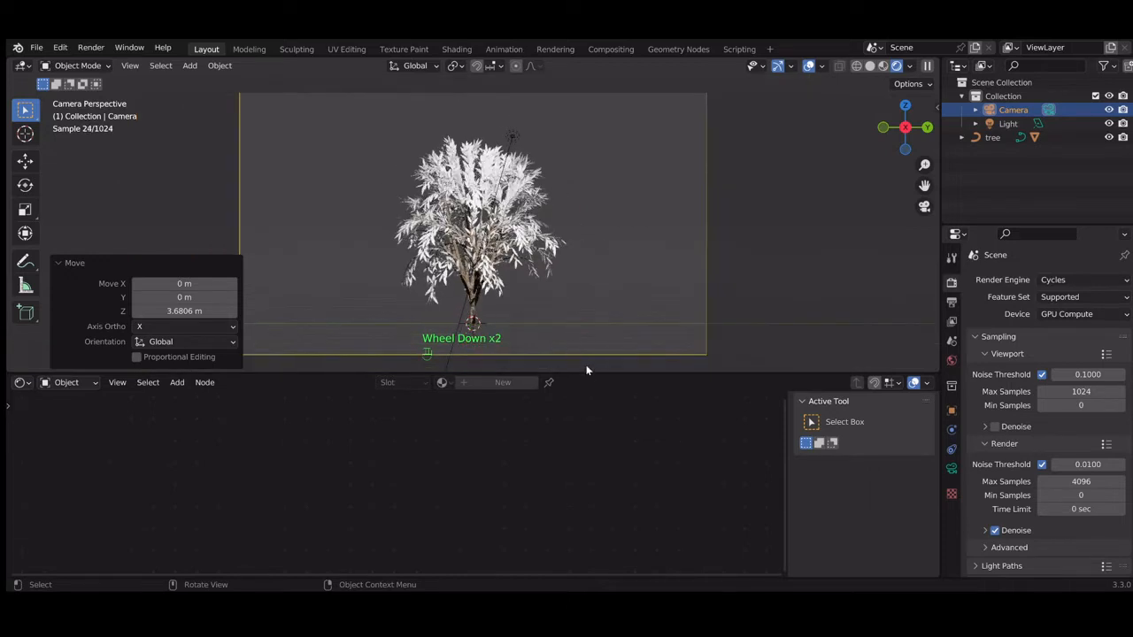
pyautogui.moveTo(590, 372); pyautogui.dragTo(599, 427)
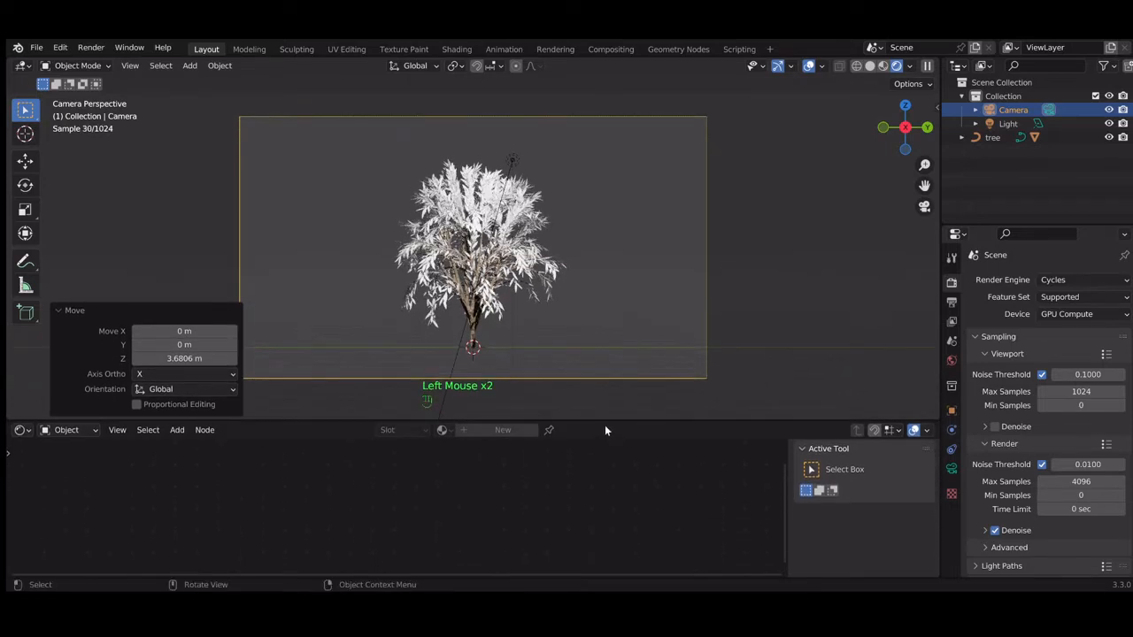
pyautogui.scroll(1, 608, 363)
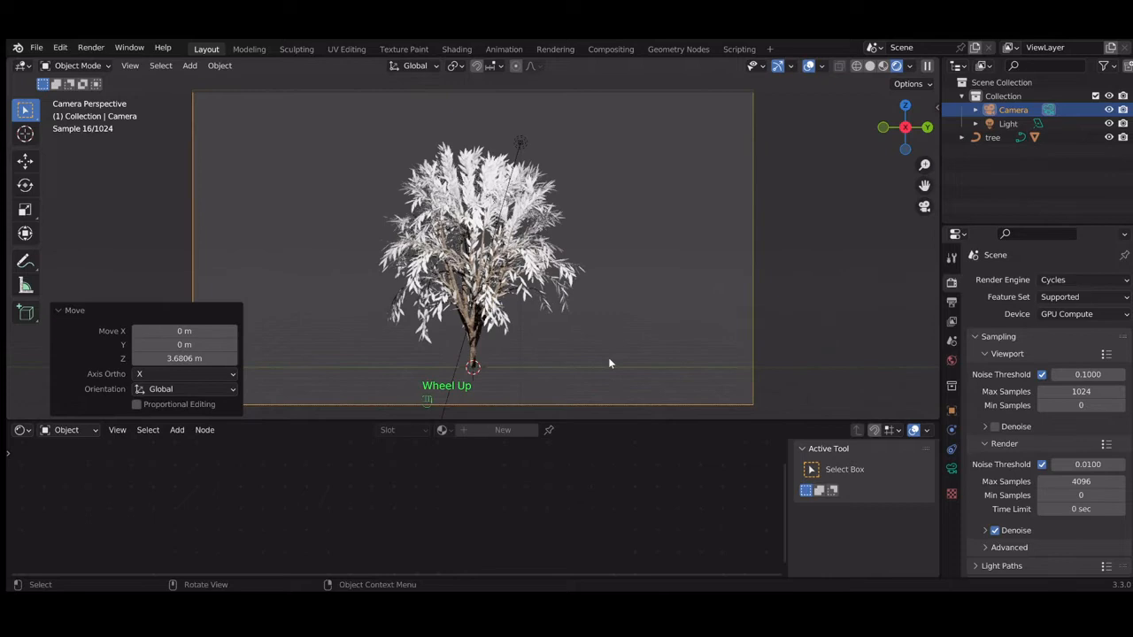
pyautogui.scroll(1, 609, 362)
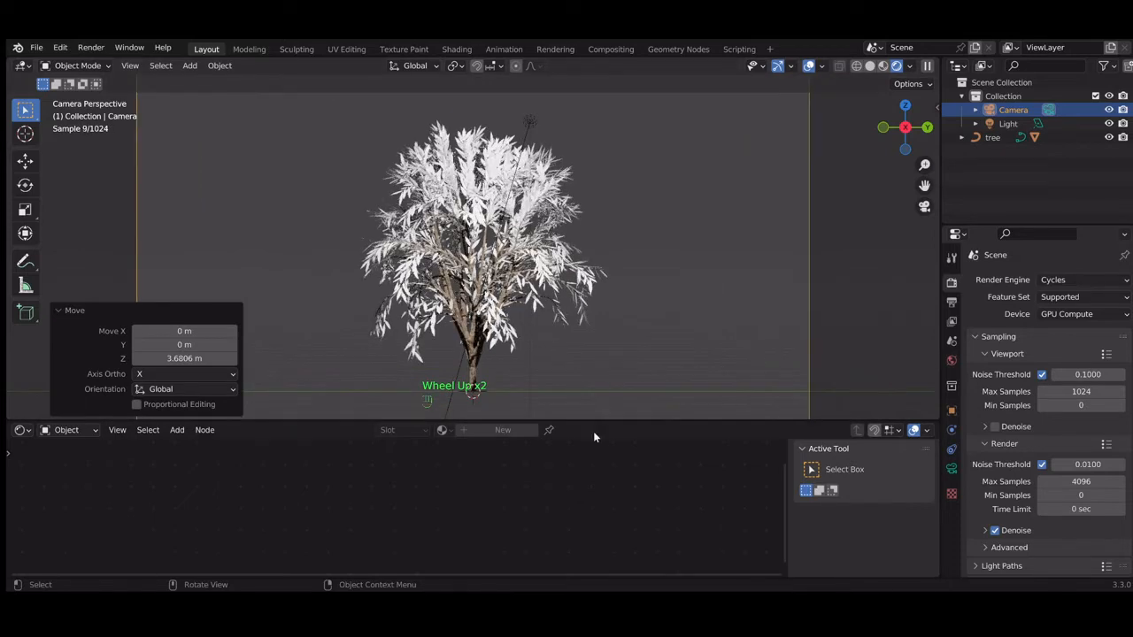
pyautogui.moveTo(586, 419); pyautogui.dragTo(586, 419)
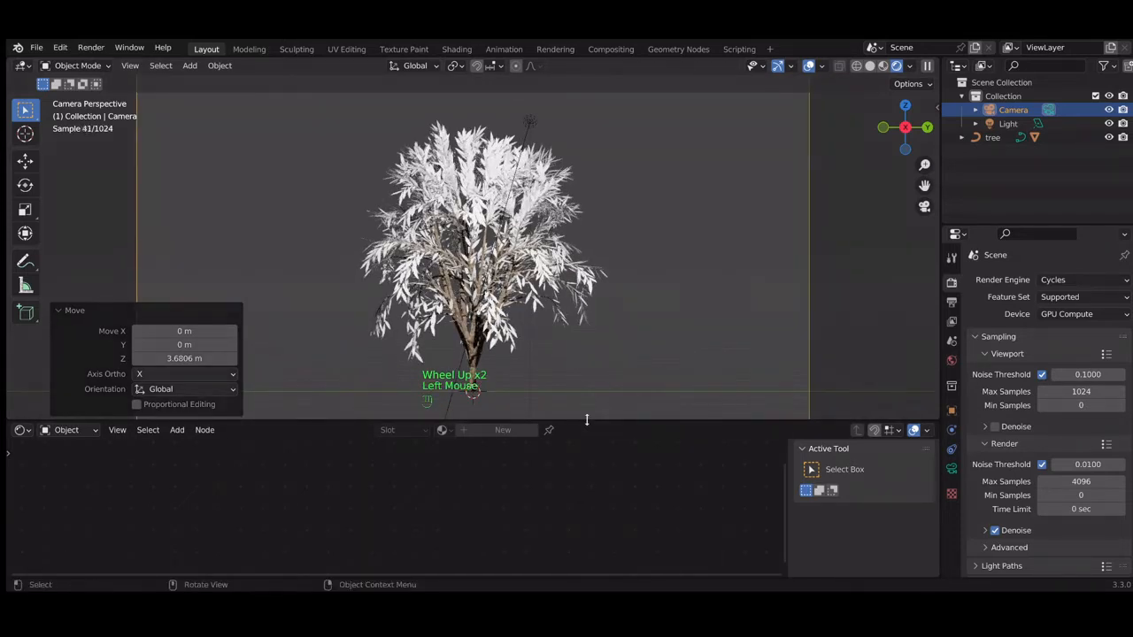
# Create a new material for the tree's leaves and enlarge the shader editor to make room for its nodes
pyautogui.click(427, 401)
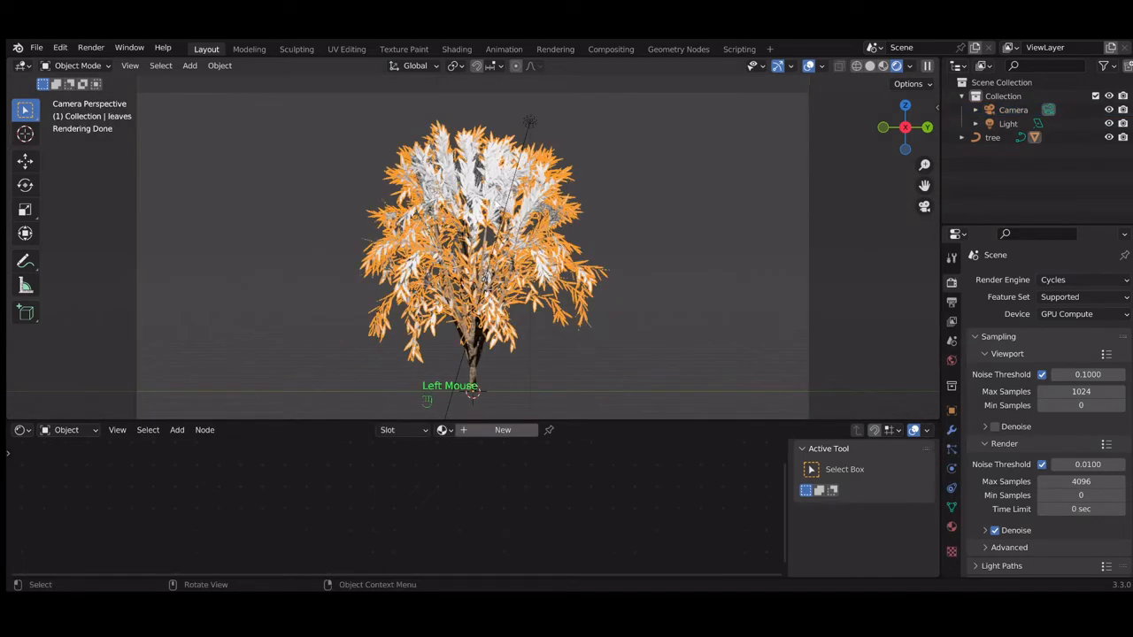
pyautogui.click(494, 428)
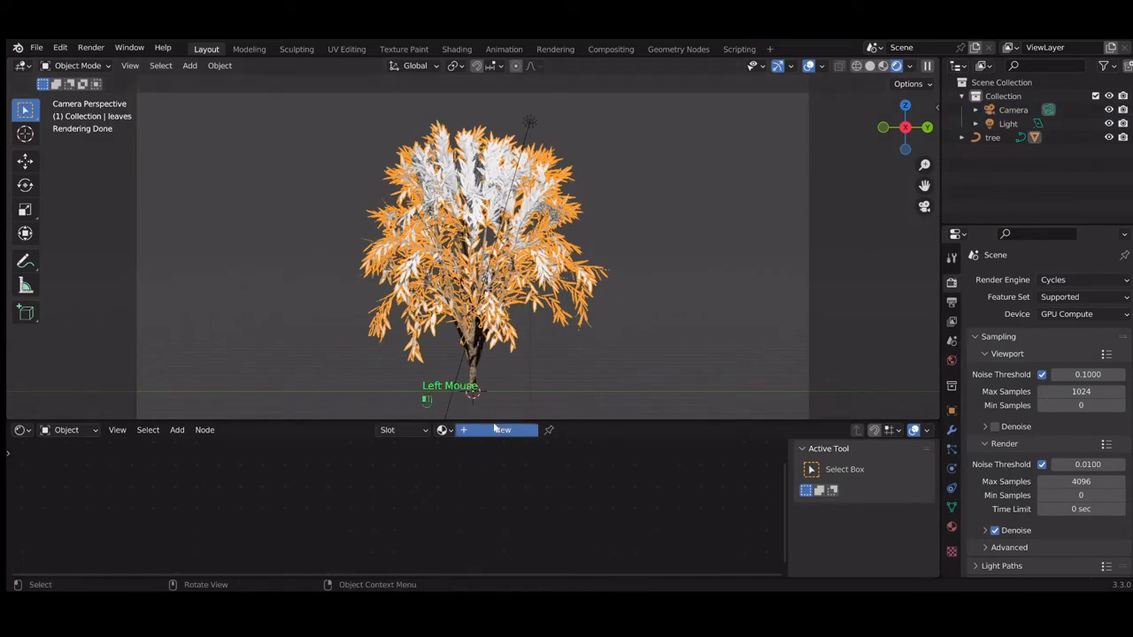
pyautogui.moveTo(493, 420); pyautogui.dragTo(511, 274)
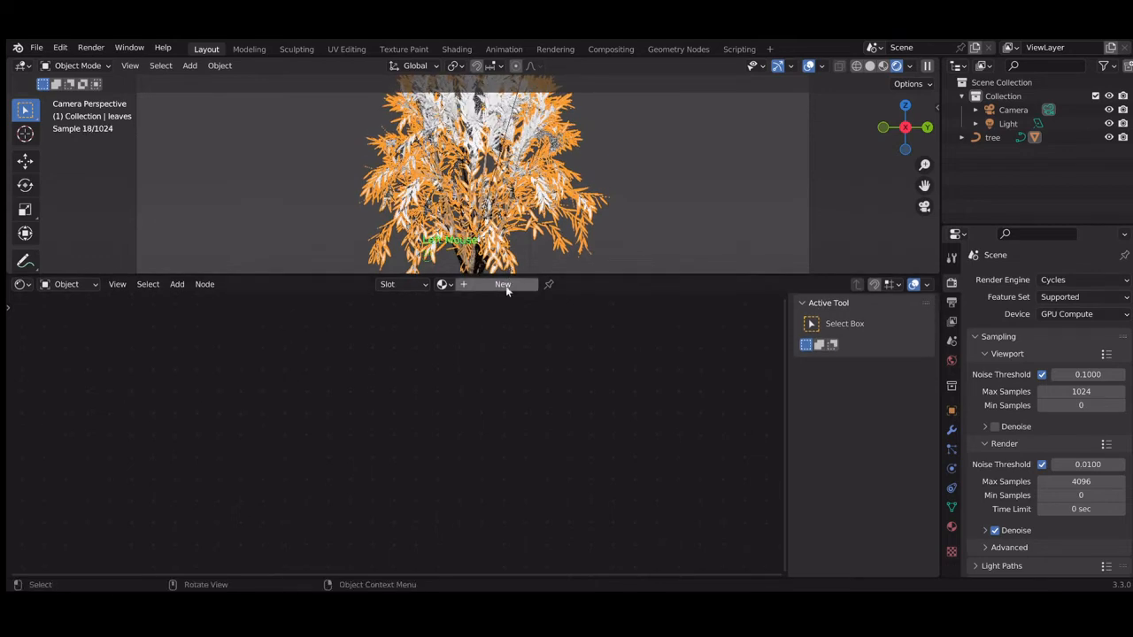
pyautogui.click(503, 285)
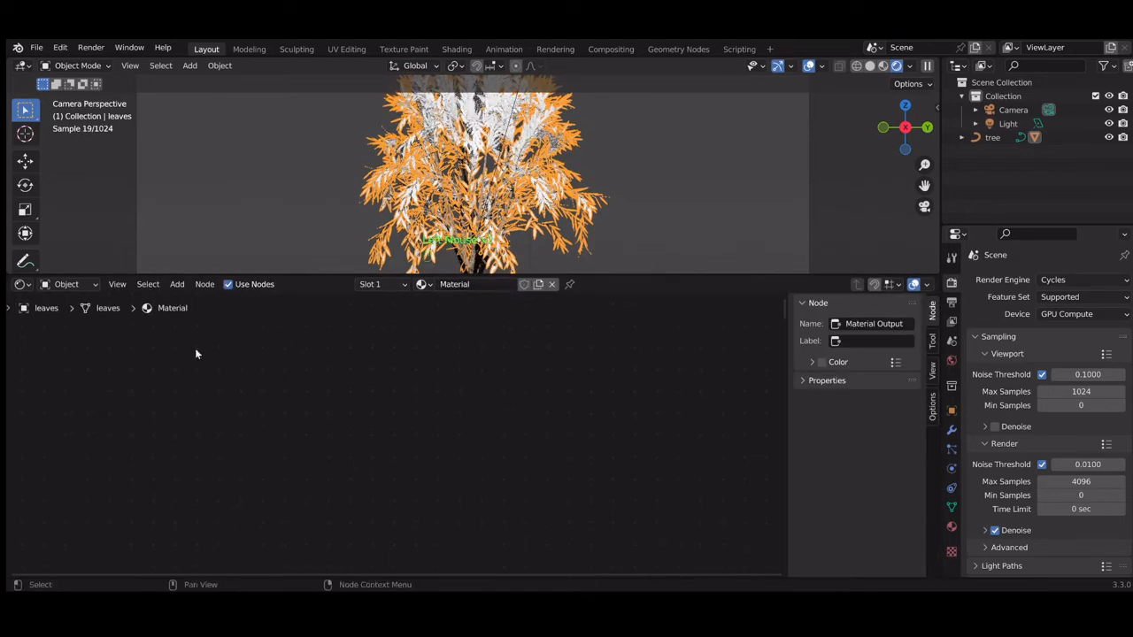
# Hide the shader editor's sidebar and move the Material Output node farther away from the Principled BSDF node
pyautogui.click(118, 284)
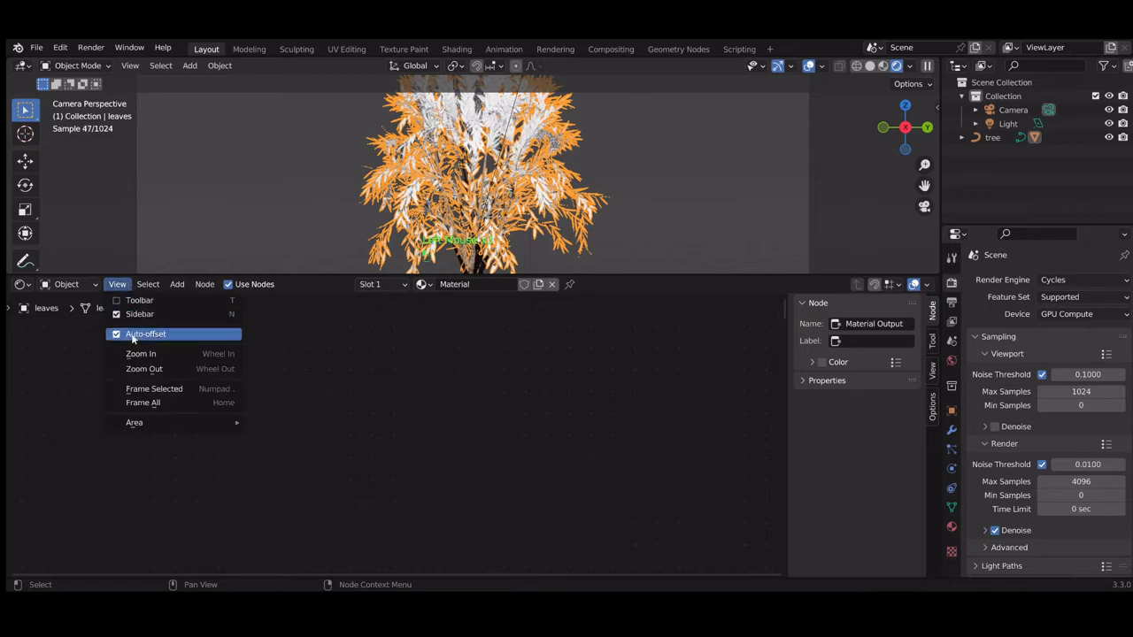
pyautogui.click(139, 403)
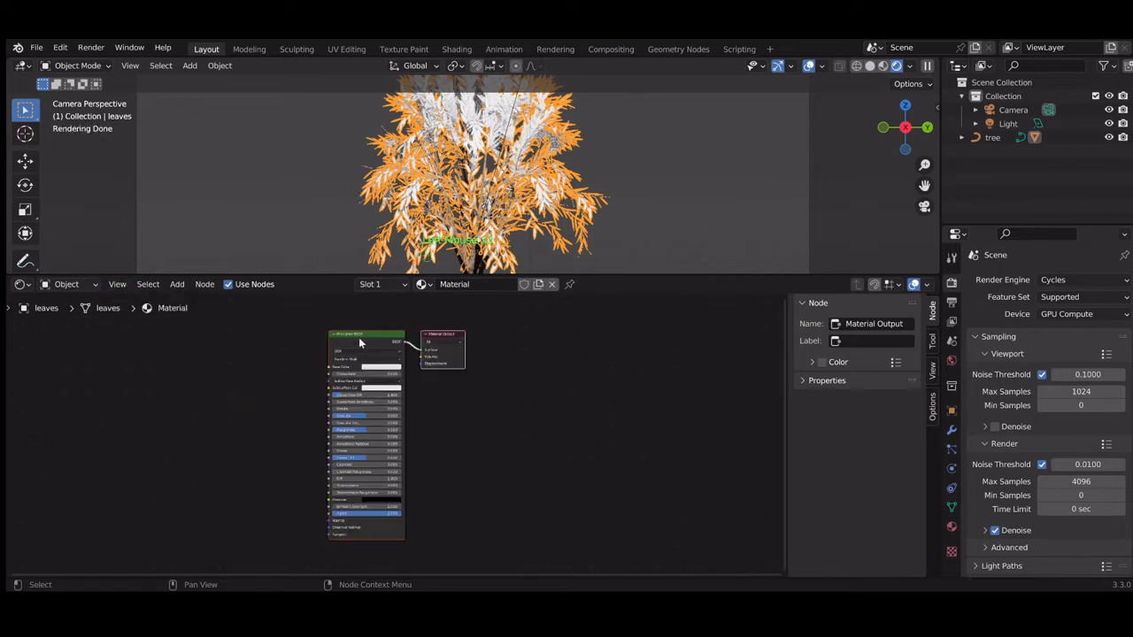
pyautogui.moveTo(360, 339); pyautogui.dragTo(658, 339)
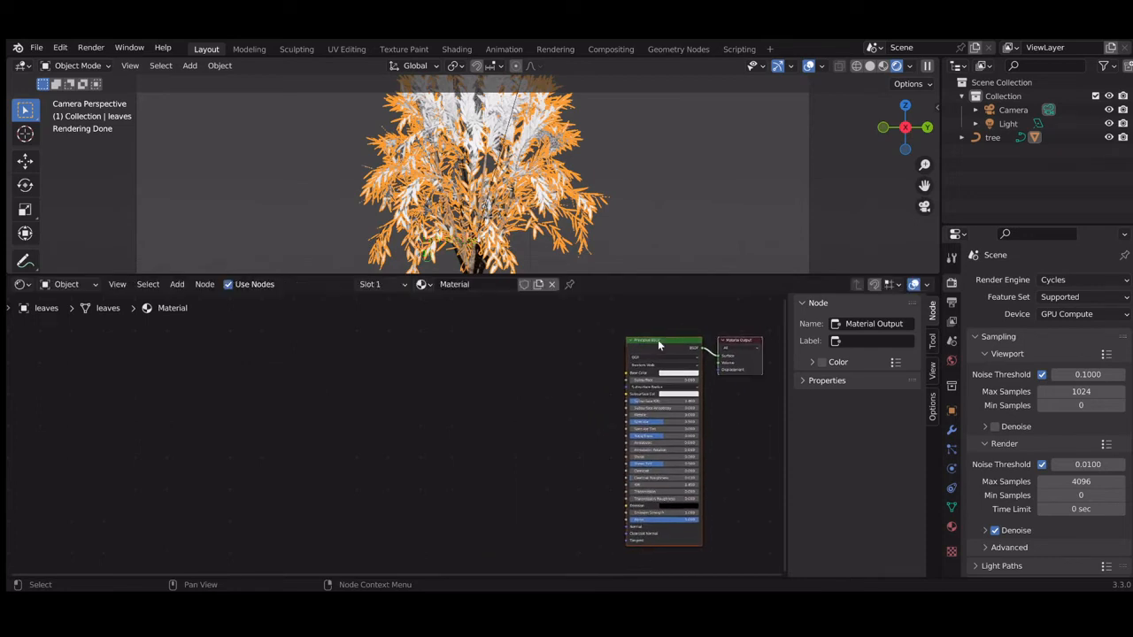
pyautogui.press('n')
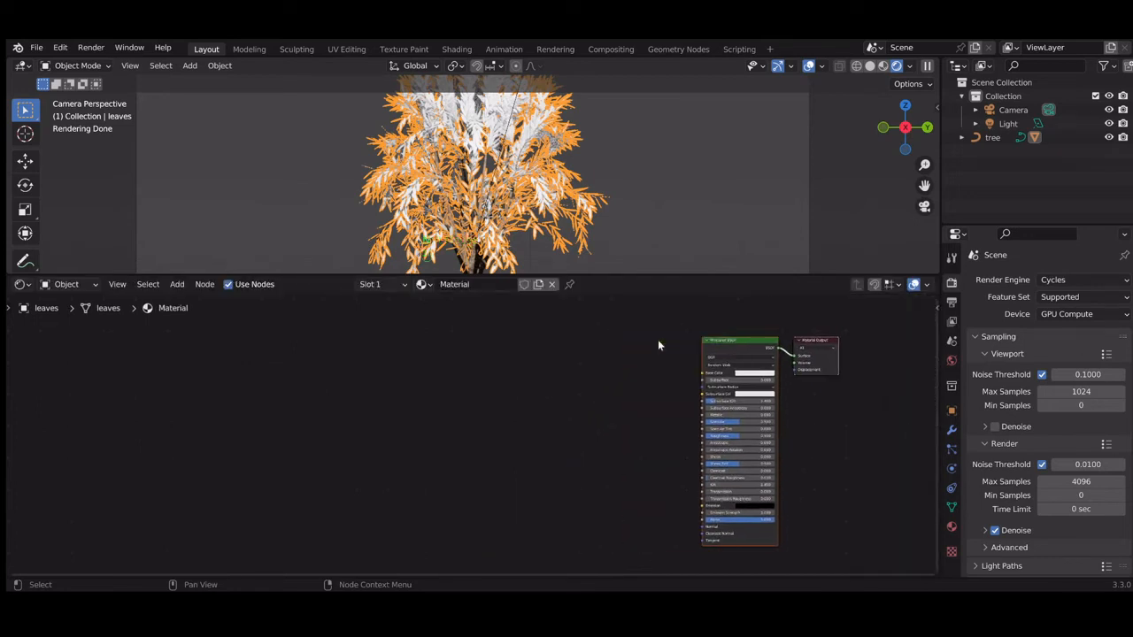
pyautogui.moveTo(728, 339); pyautogui.dragTo(758, 328)
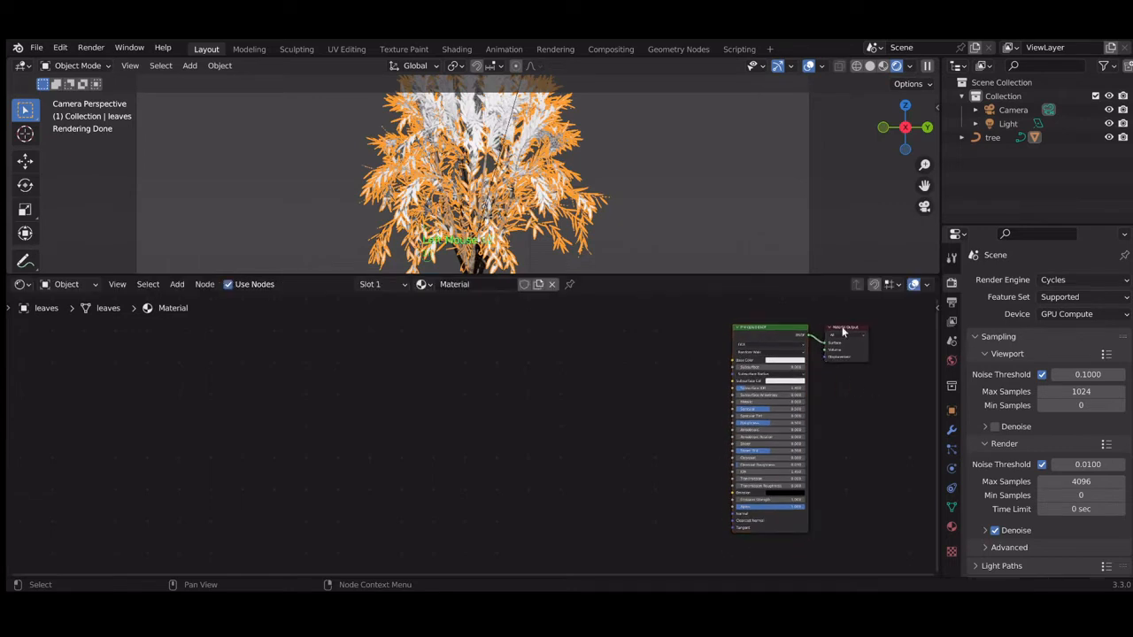
pyautogui.moveTo(845, 327); pyautogui.dragTo(900, 394)
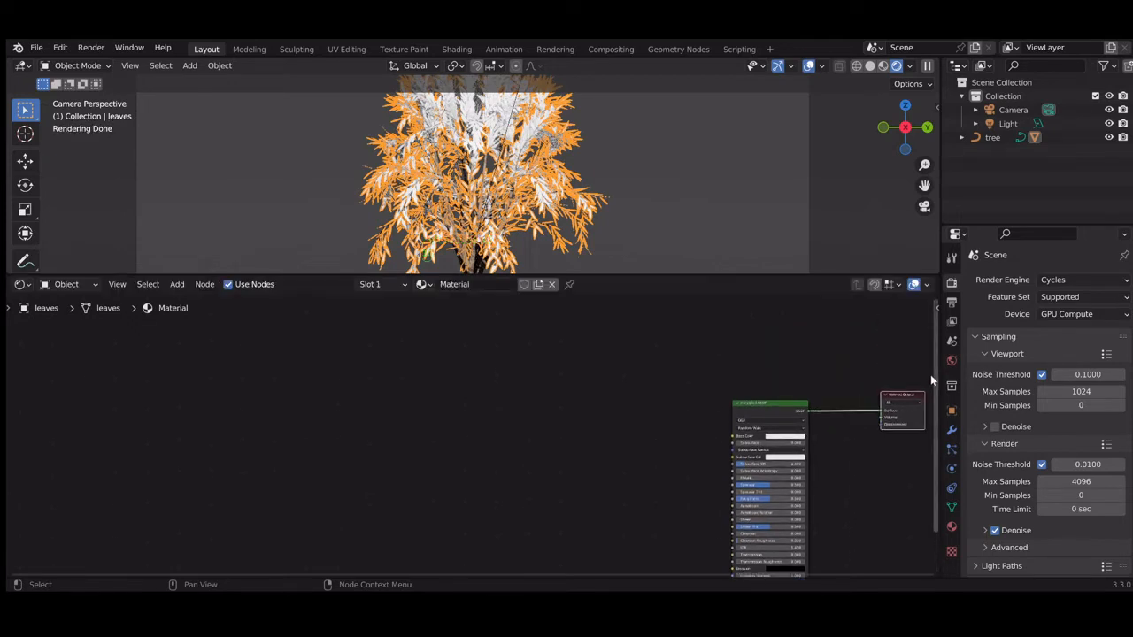
pyautogui.click(933, 383)
pyautogui.moveTo(935, 397); pyautogui.dragTo(934, 450)
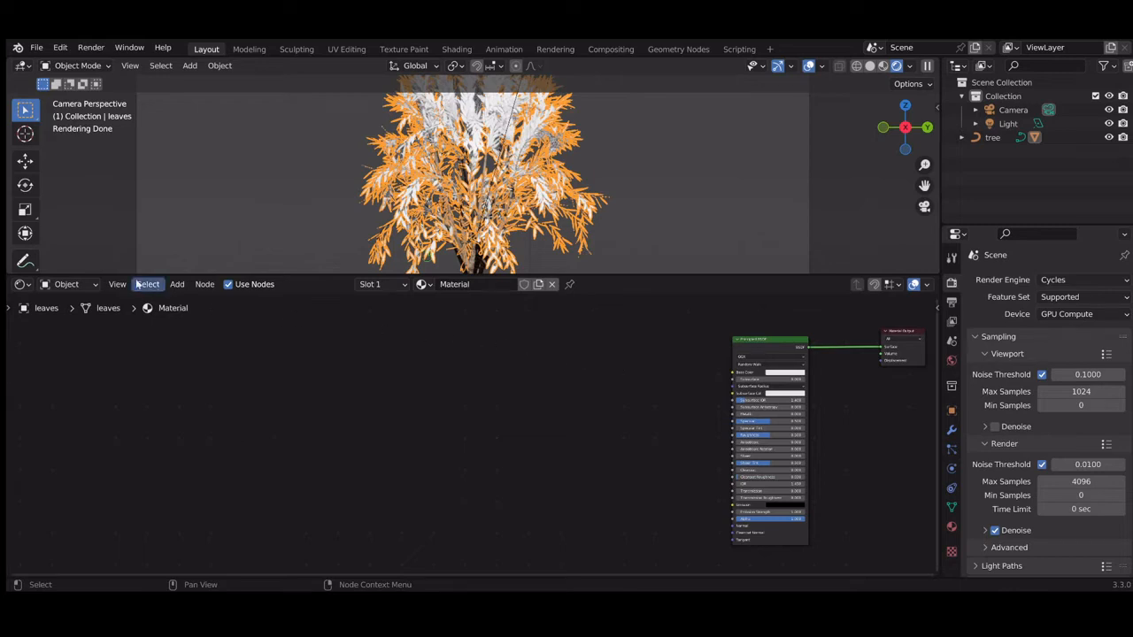
# Add a MixRGB node beside the Principled BSDF and connect its Color output to the Base Color input
pyautogui.click(184, 286)
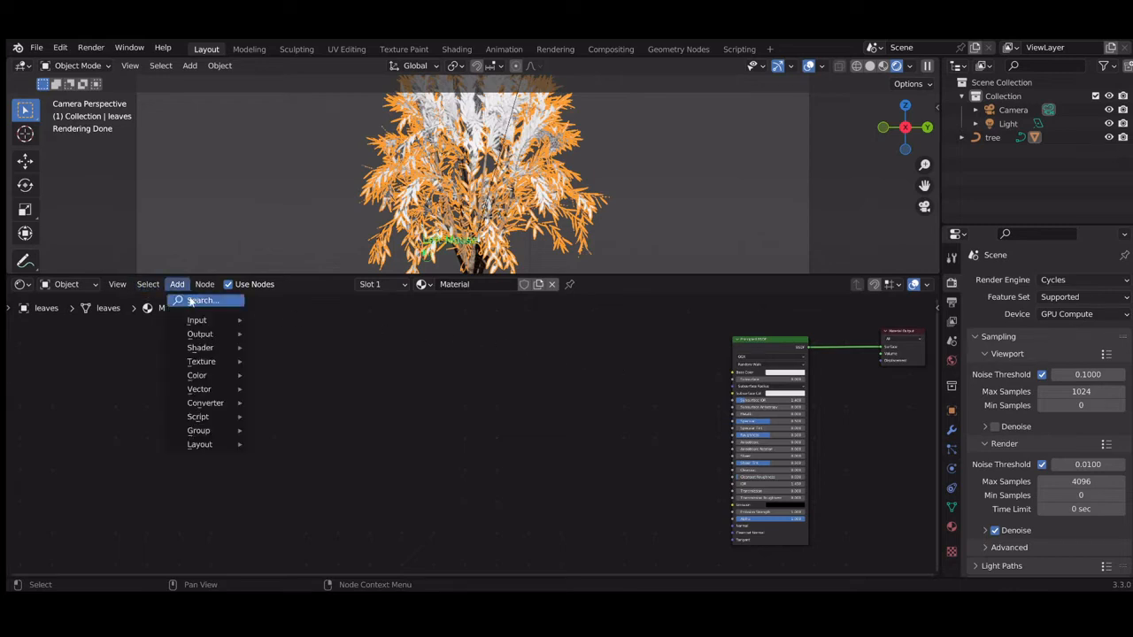
pyautogui.click(190, 300)
pyautogui.write('m')
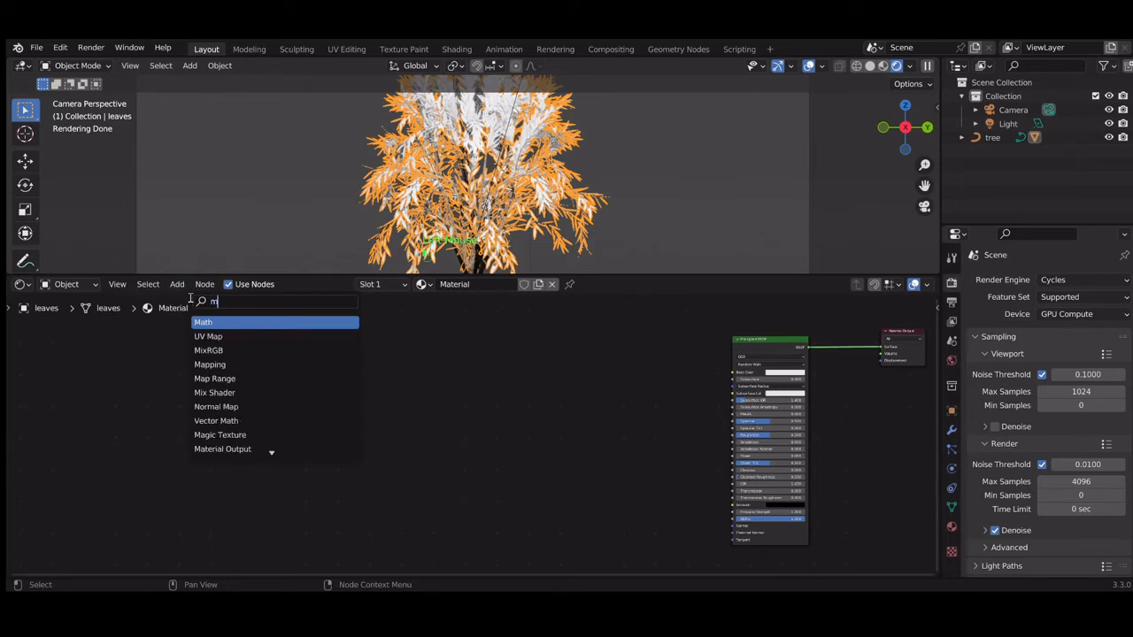
pyautogui.write('ix')
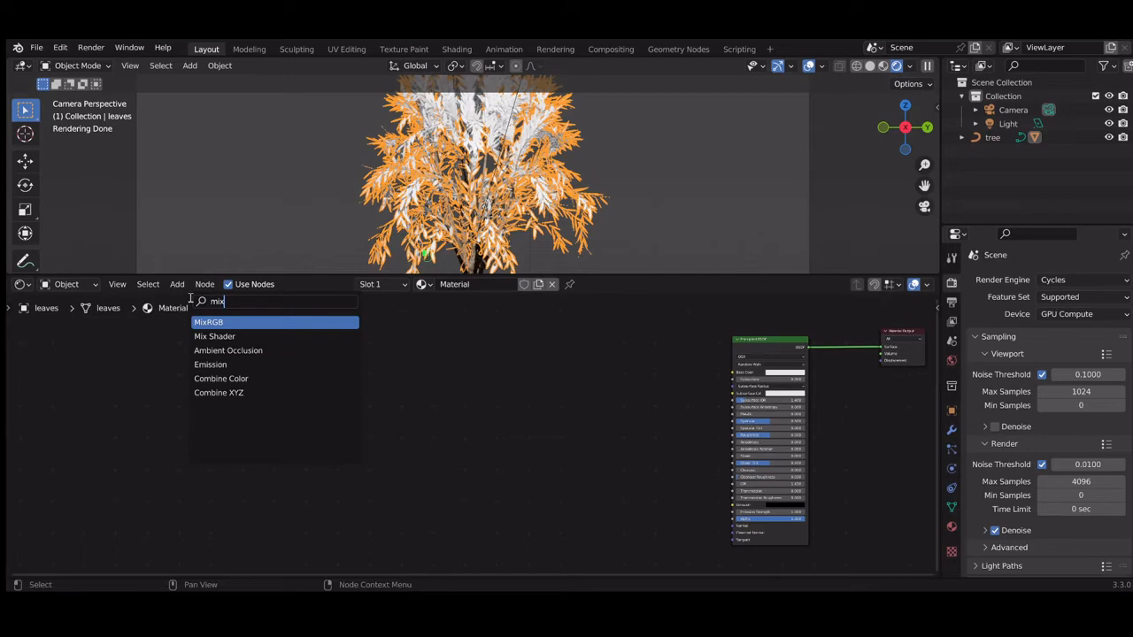
pyautogui.press('Return')
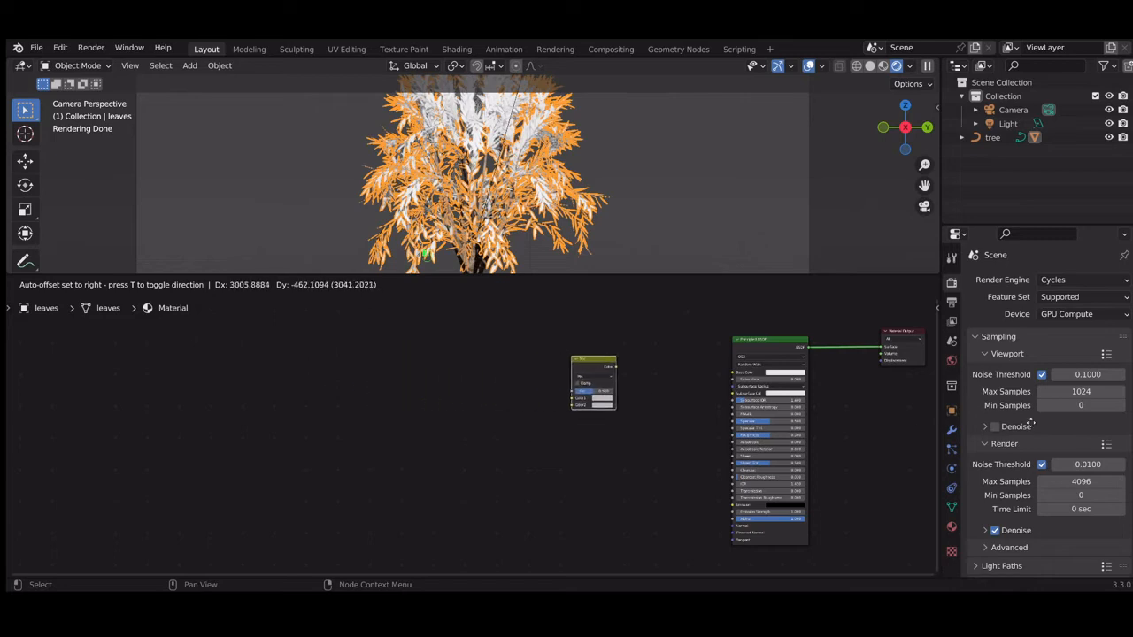
pyautogui.click(1086, 427)
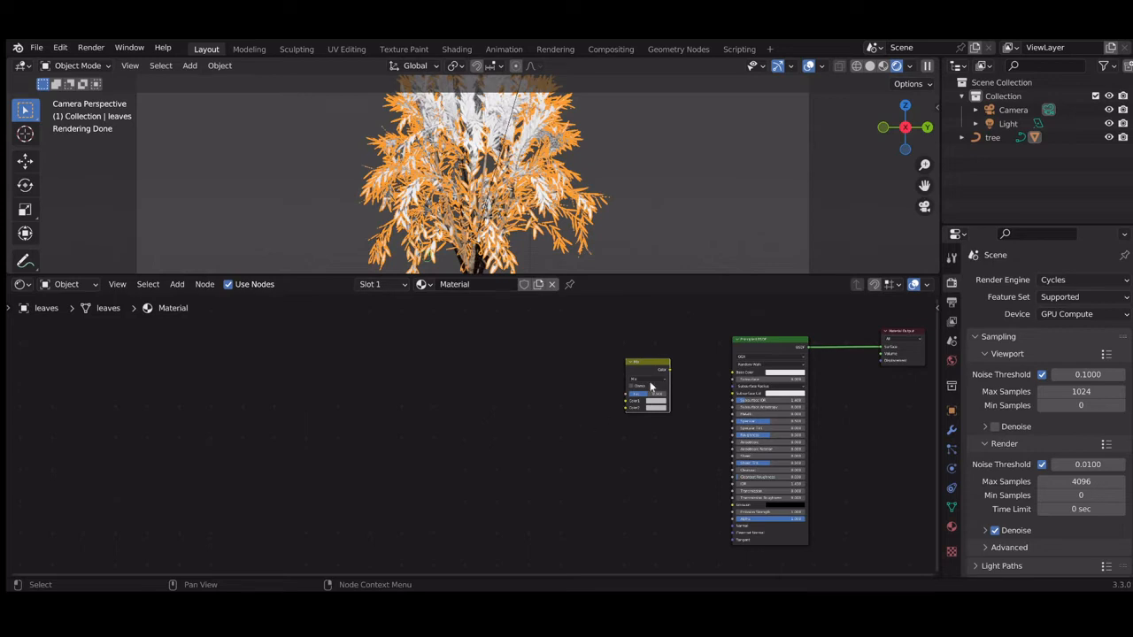
pyautogui.moveTo(650, 363); pyautogui.dragTo(733, 372)
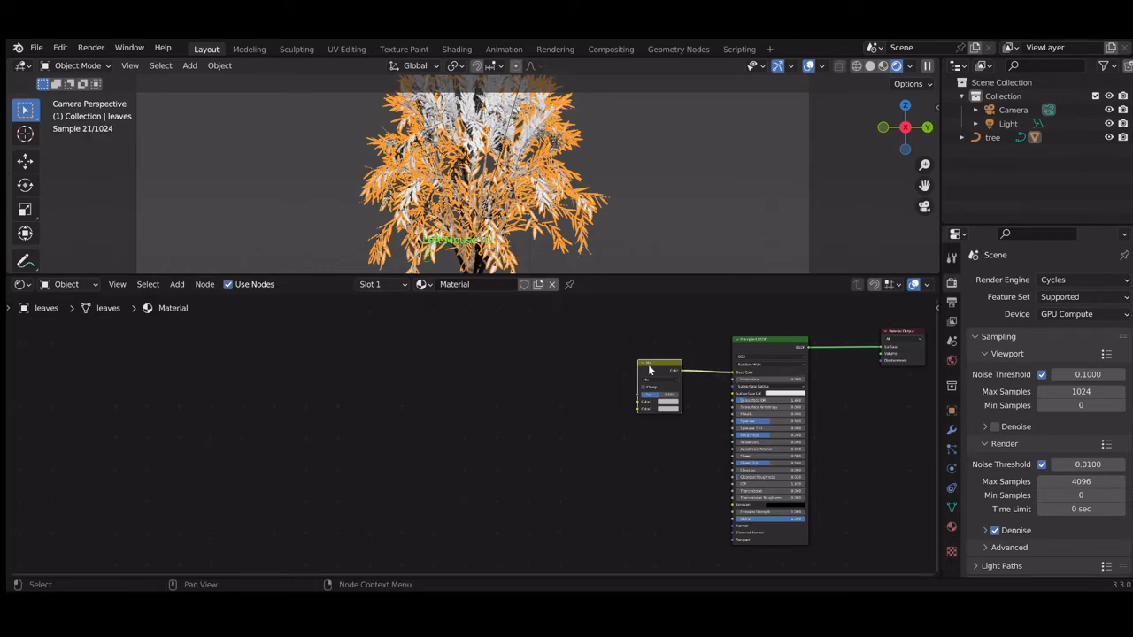
# Duplicate the Mix node, place the copy before the original and connect its Color output to the original's Color1
pyautogui.moveTo(649, 370); pyautogui.dragTo(556, 413)
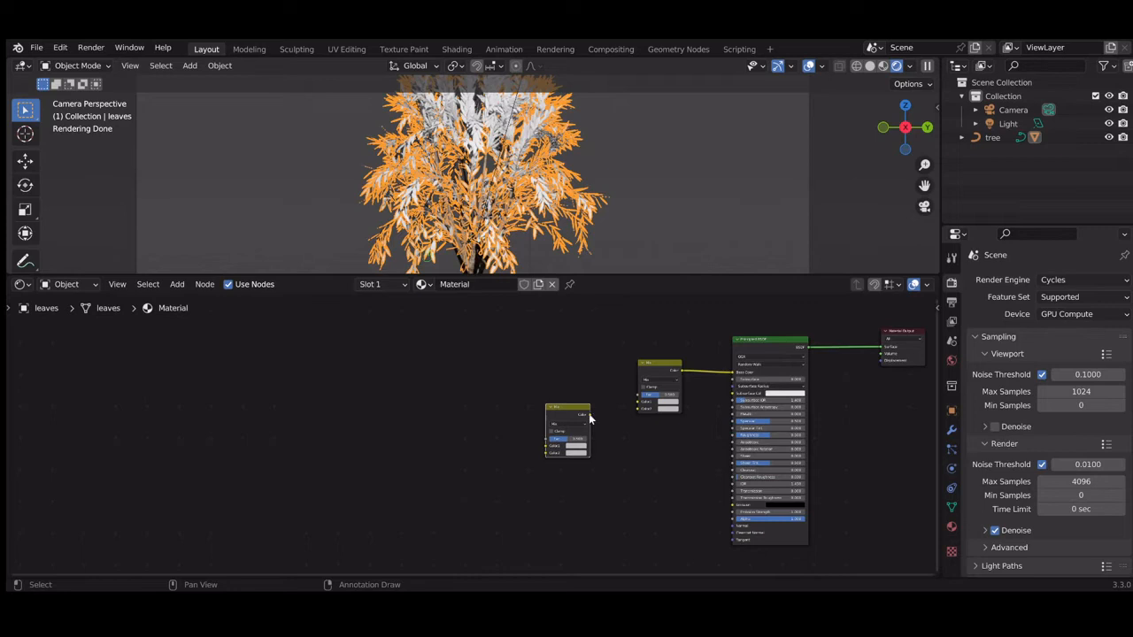
pyautogui.moveTo(589, 413); pyautogui.dragTo(646, 406)
pyautogui.moveTo(576, 412); pyautogui.dragTo(580, 401)
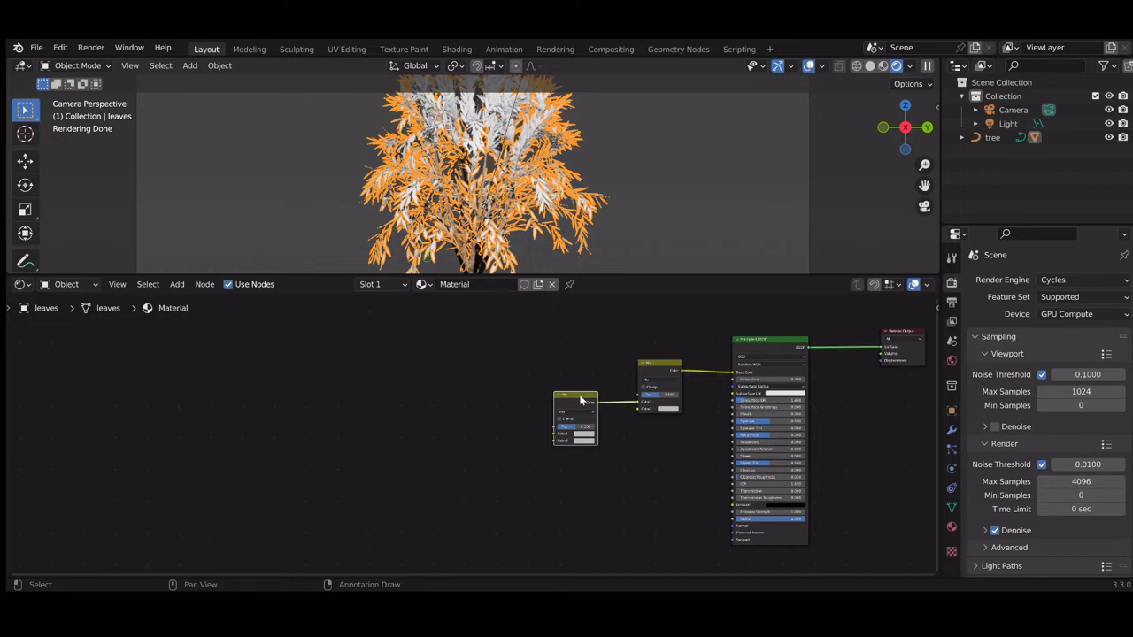
# Add a ColorRamp node ahead of the two Mix nodes
pyautogui.click(176, 284)
pyautogui.click(181, 301)
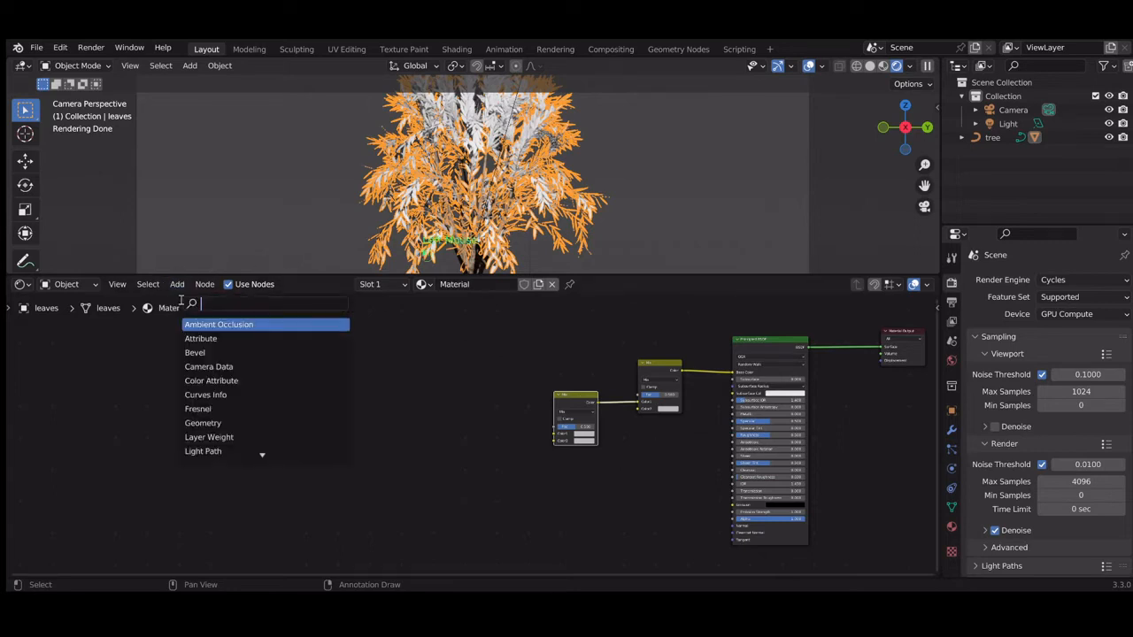
pyautogui.write('colo')
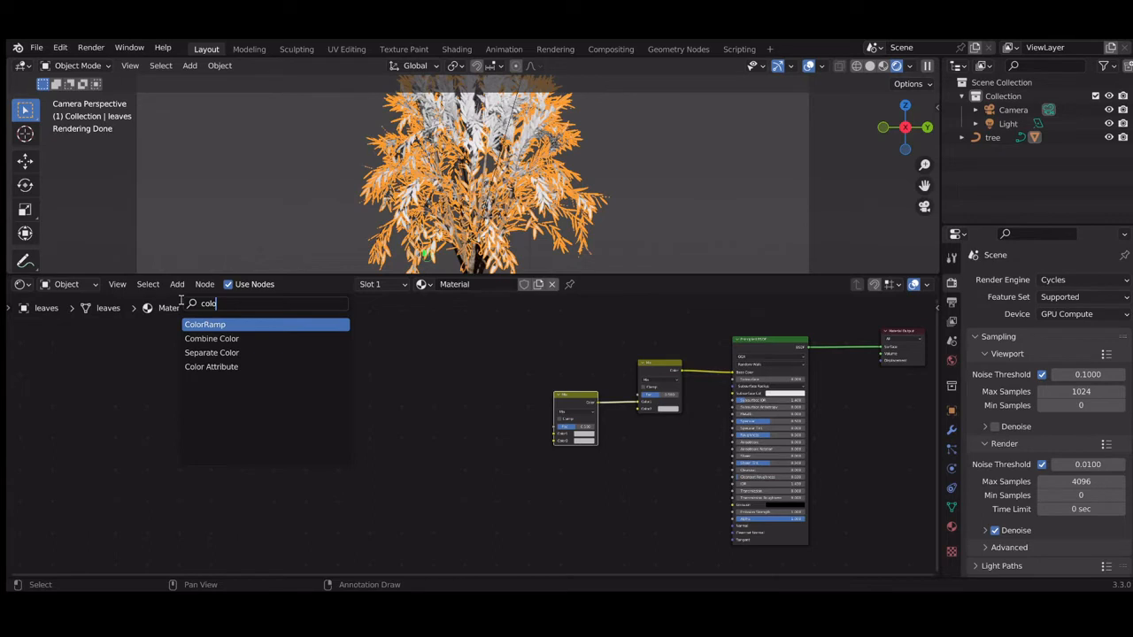
pyautogui.click(239, 324)
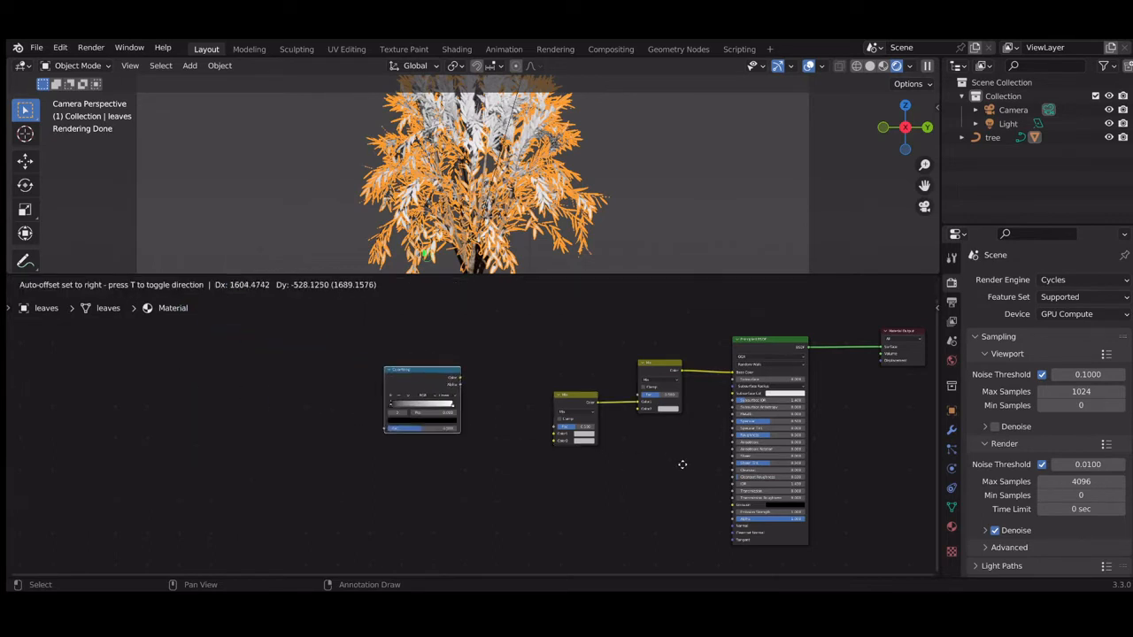
pyautogui.click(605, 404)
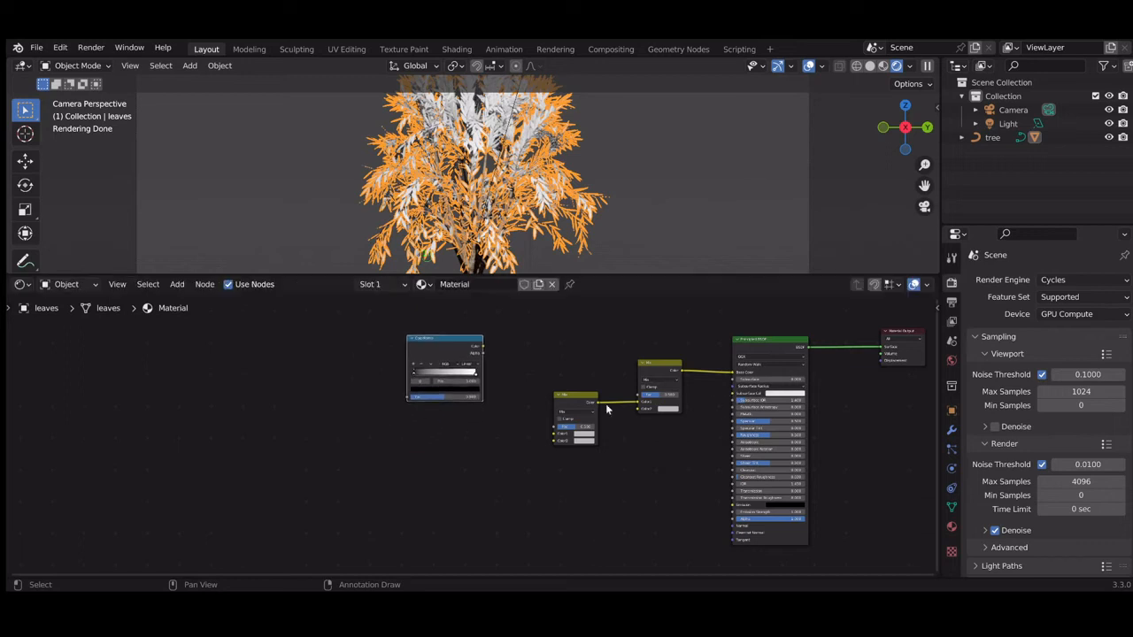
# Duplicate the ColorRamp below the original and connect both Color outputs to Color1 and Color2 of the first Mix node in the chain
pyautogui.moveTo(450, 348); pyautogui.dragTo(444, 339)
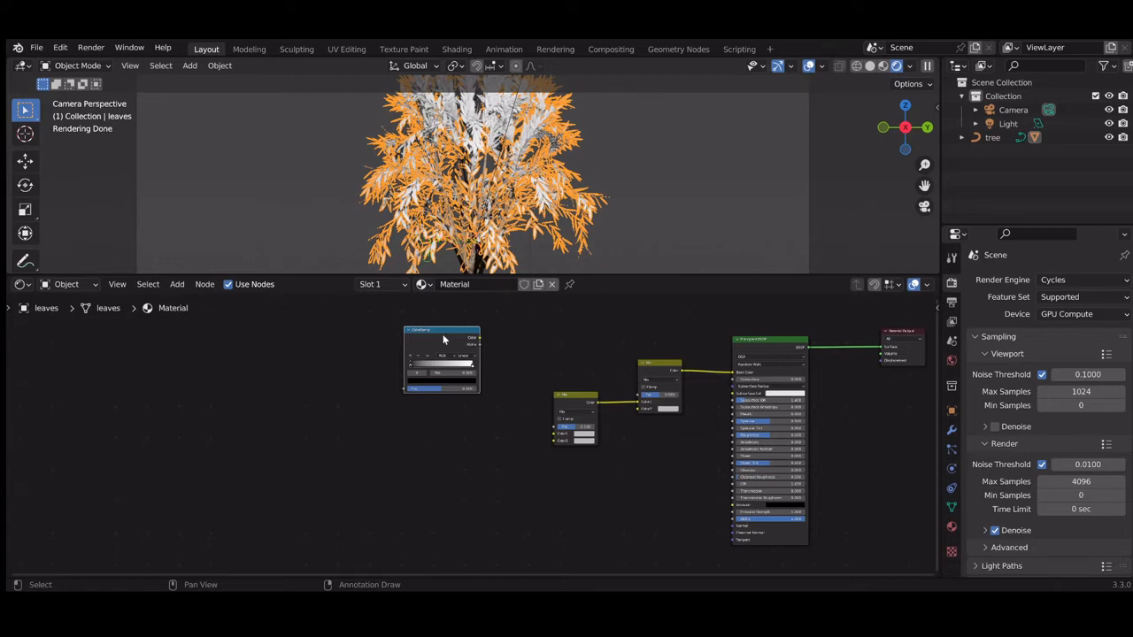
pyautogui.moveTo(443, 339); pyautogui.dragTo(437, 333)
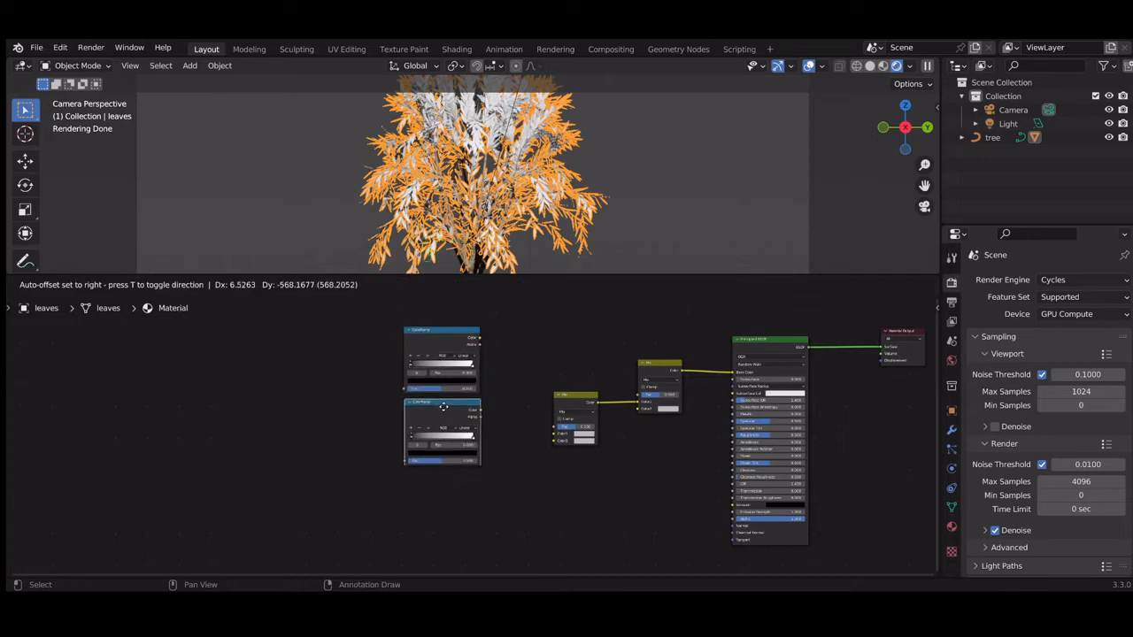
pyautogui.click(443, 405)
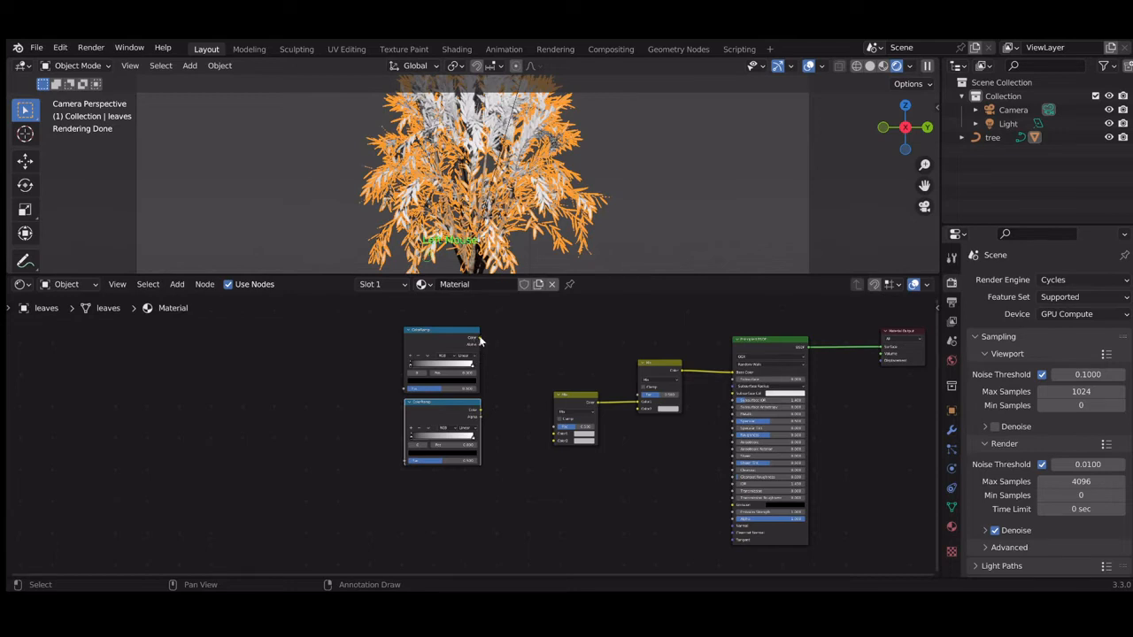
pyautogui.moveTo(478, 339); pyautogui.dragTo(558, 439)
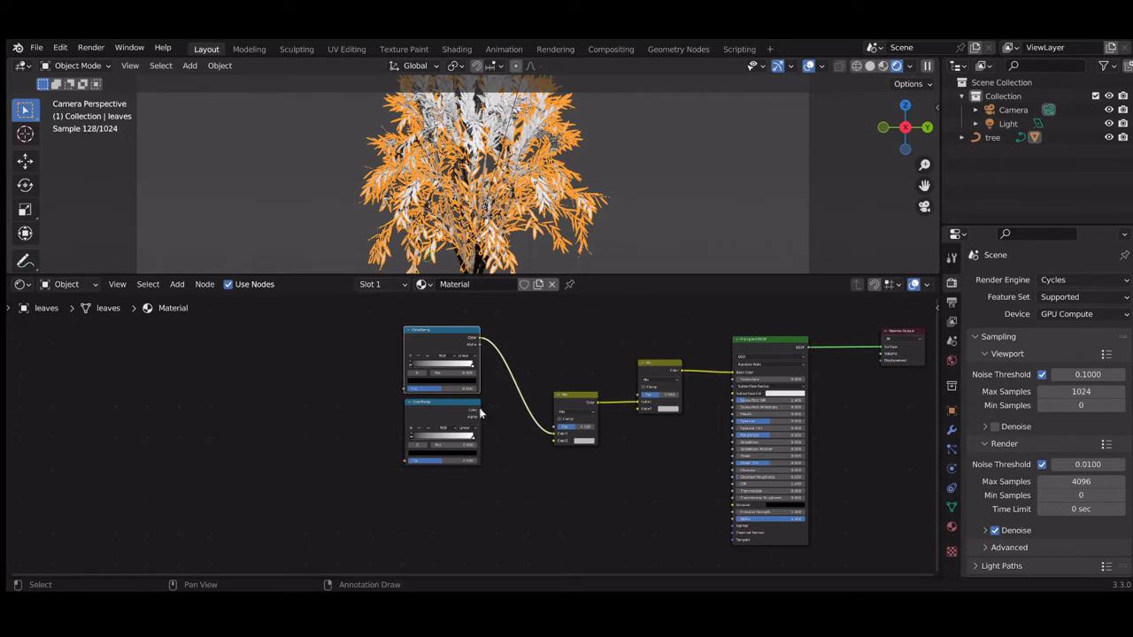
pyautogui.moveTo(479, 408); pyautogui.dragTo(553, 441)
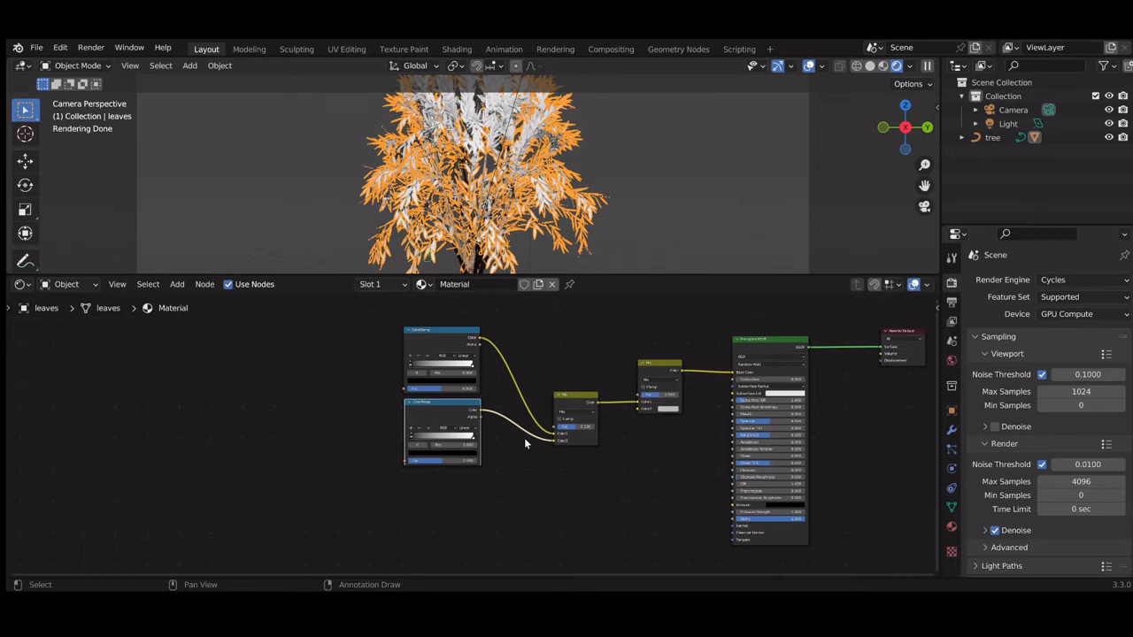
# Add a Noise Texture node in front of the upper ColorRamp
pyautogui.click(177, 284)
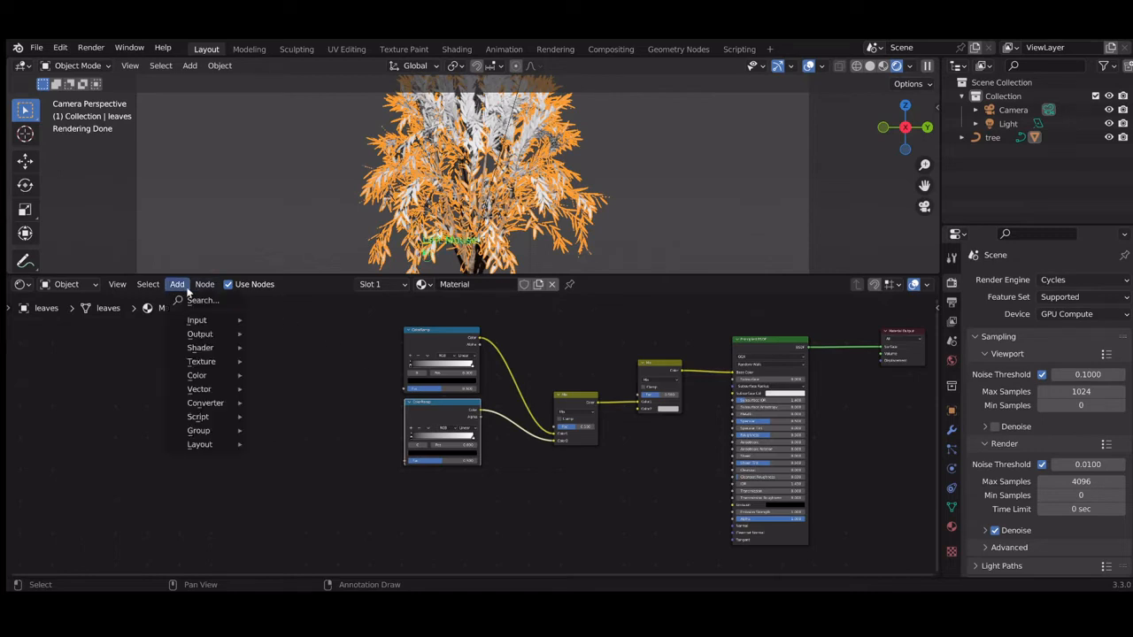
pyautogui.click(191, 299)
pyautogui.write('n')
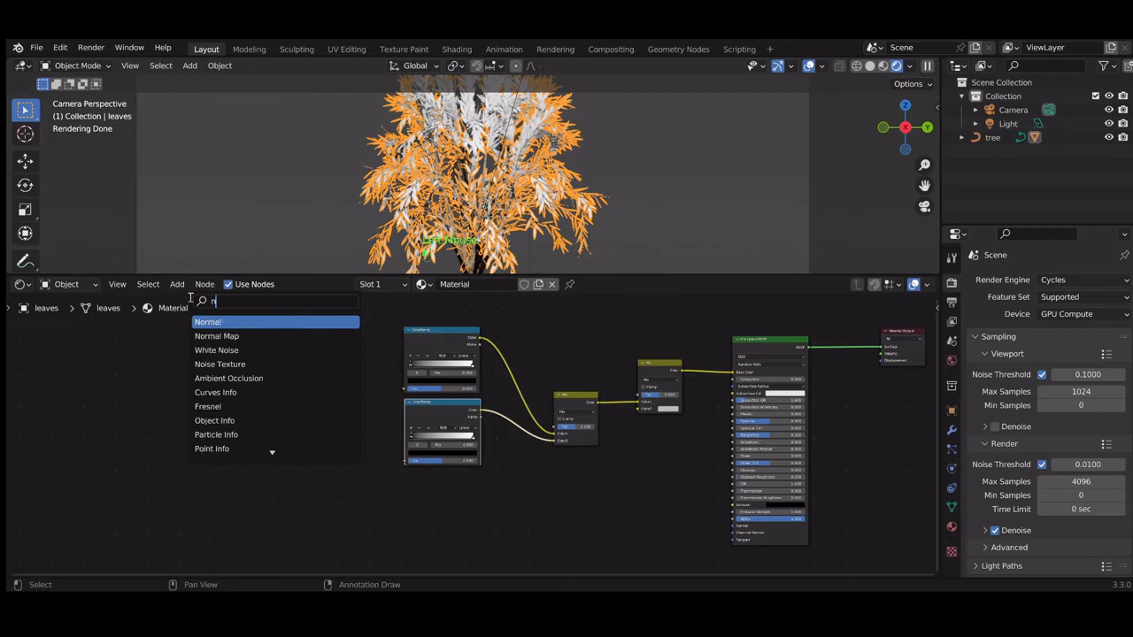
pyautogui.write('oi')
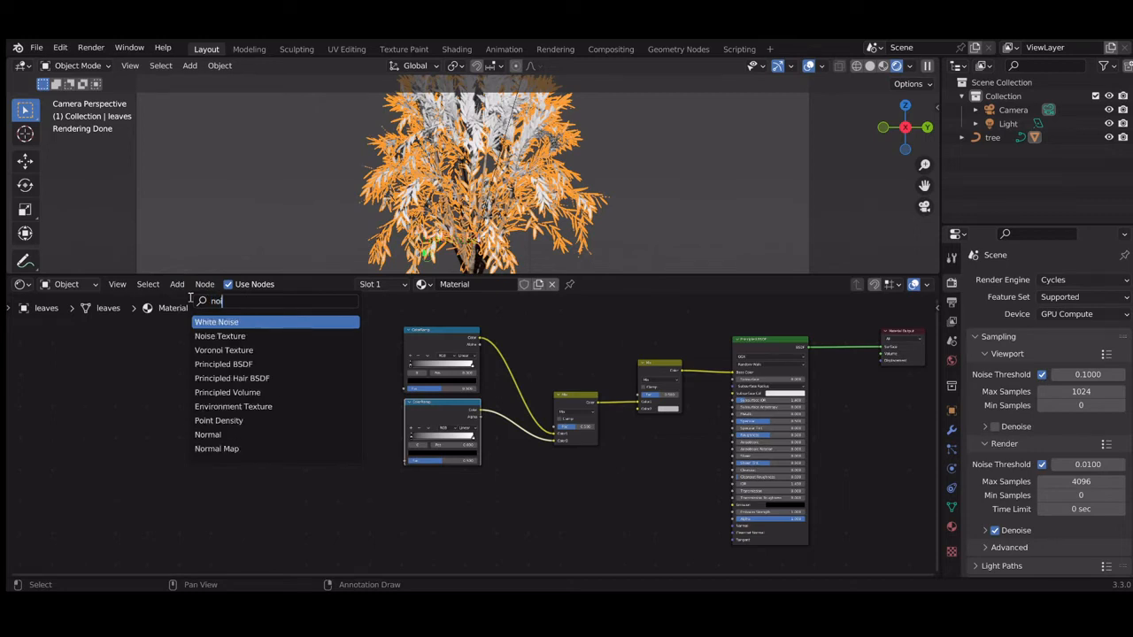
pyautogui.press('Down')
pyautogui.press('Return')
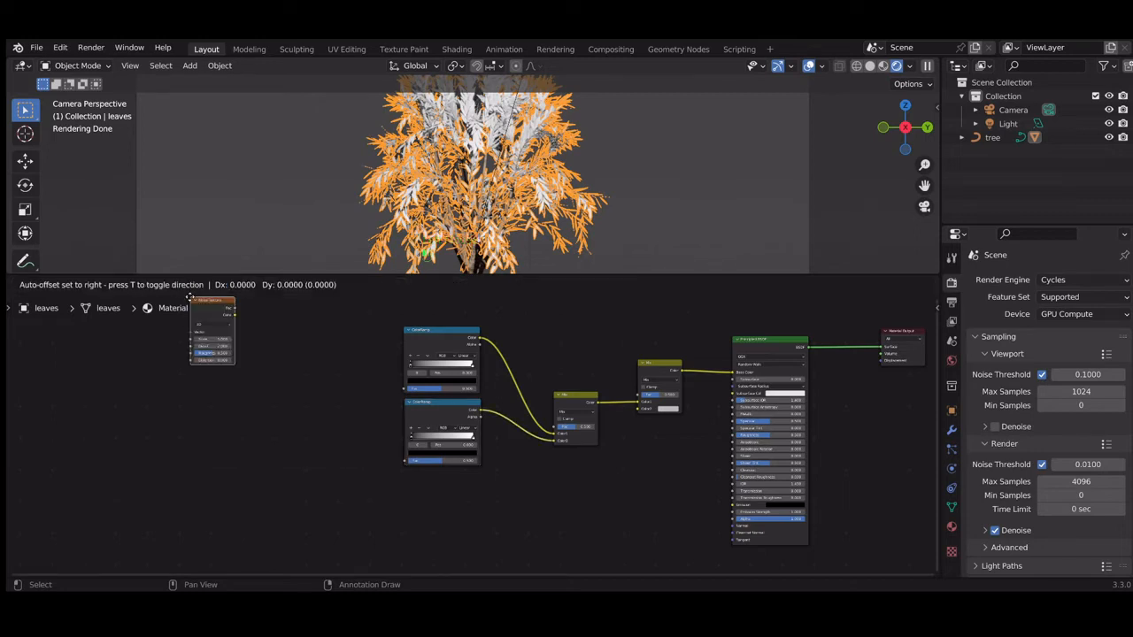
pyautogui.click(457, 383)
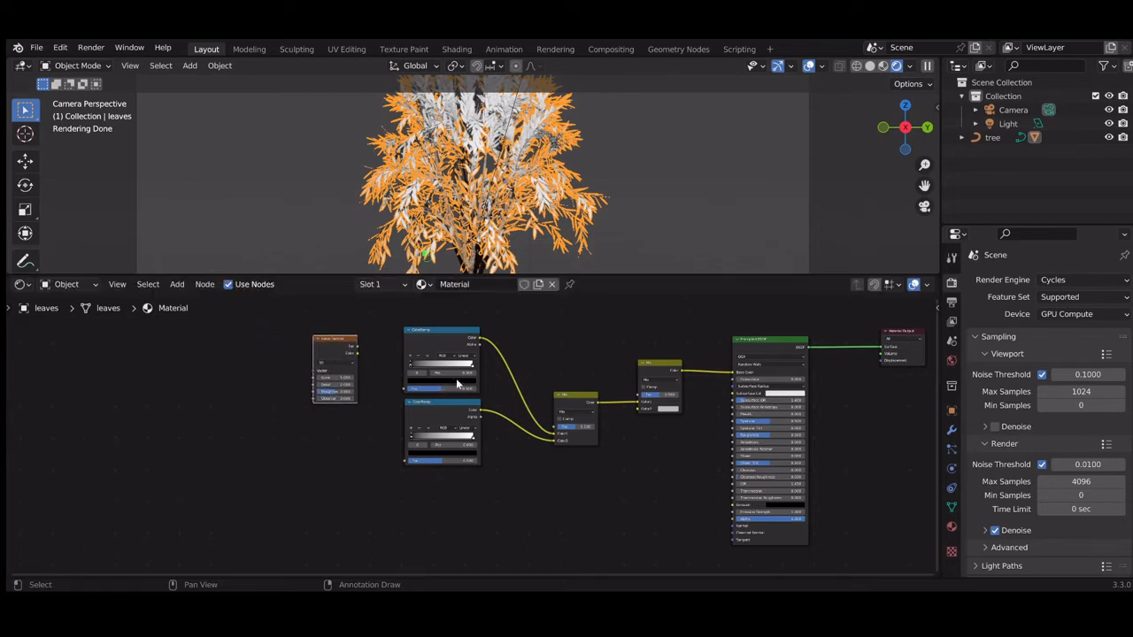
# Add a Musgrave Texture node beneath the Noise Texture node
pyautogui.click(177, 284)
pyautogui.click(188, 301)
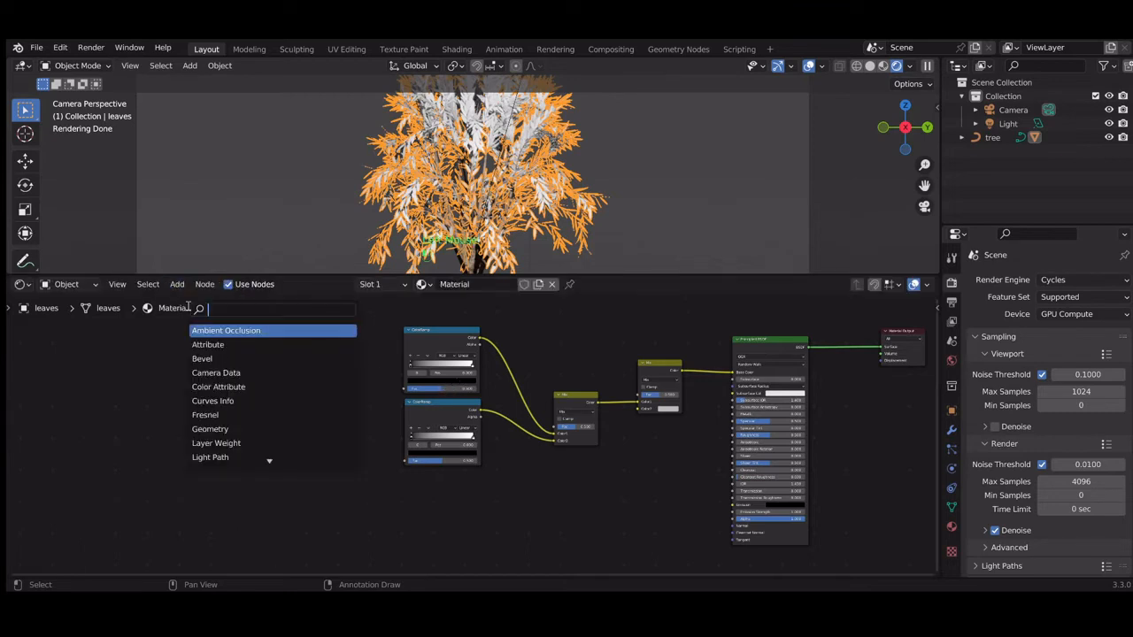
pyautogui.write('mug')
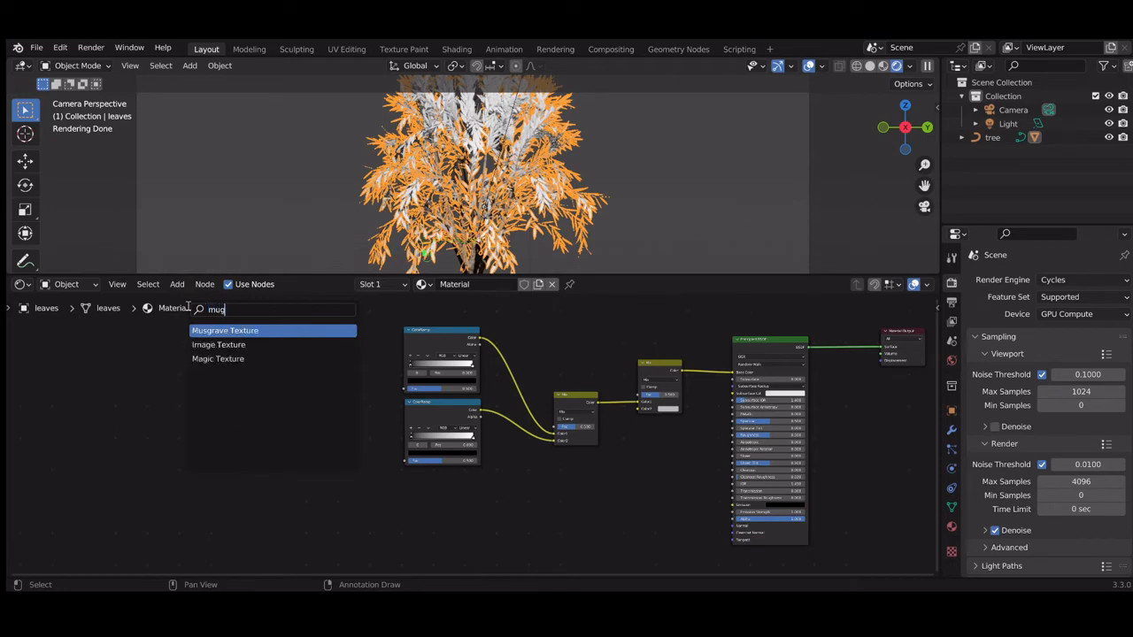
pyautogui.write('rave')
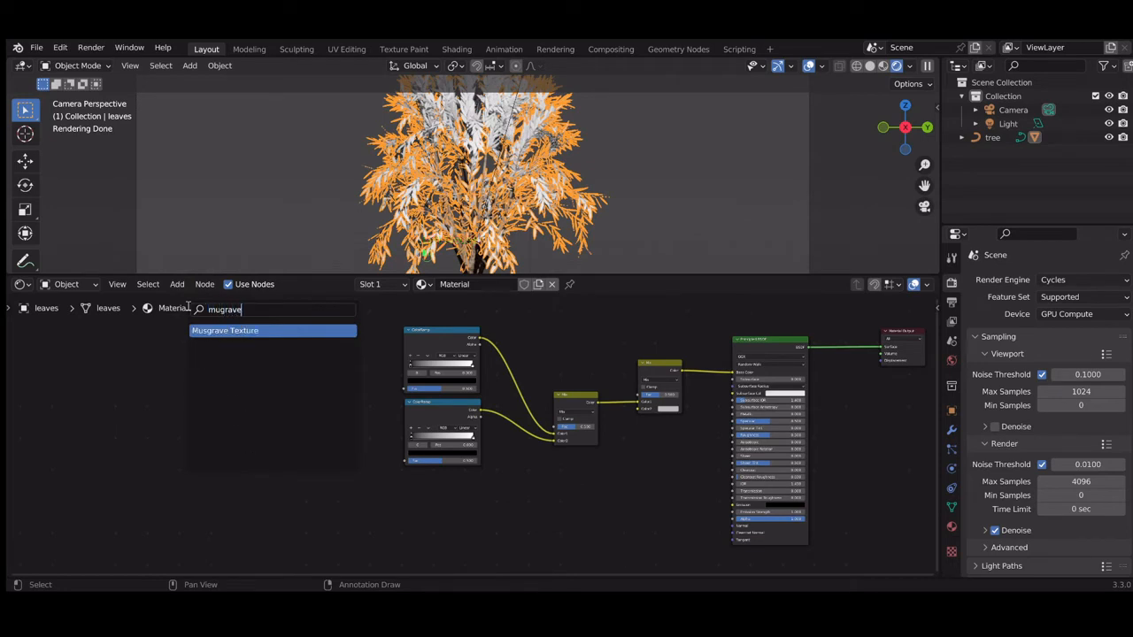
pyautogui.press('Return')
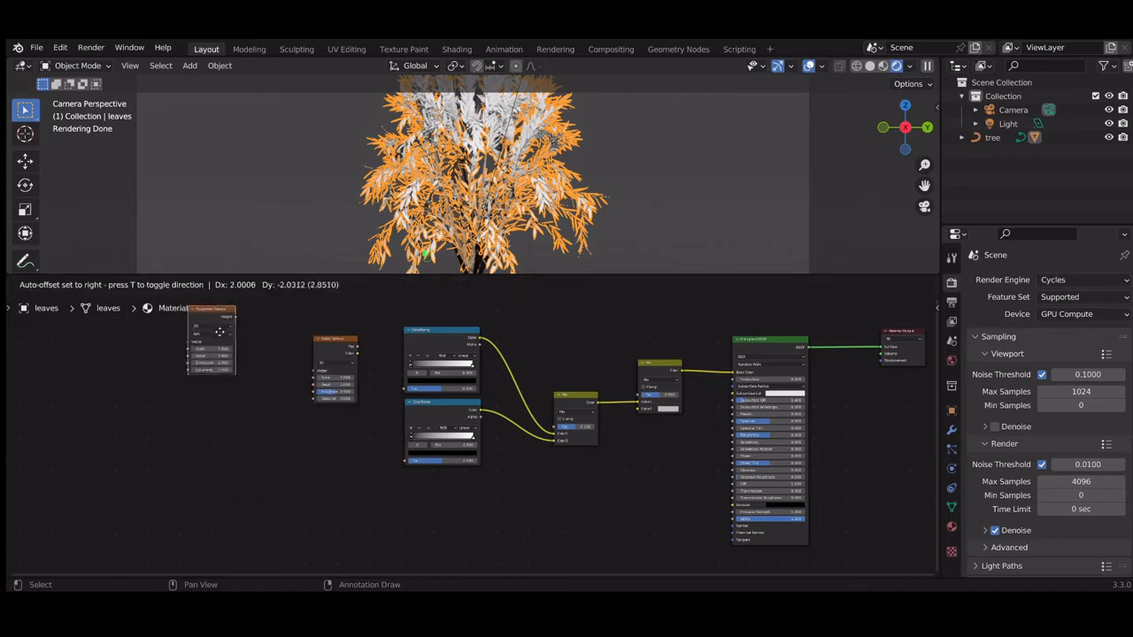
pyautogui.click(489, 557)
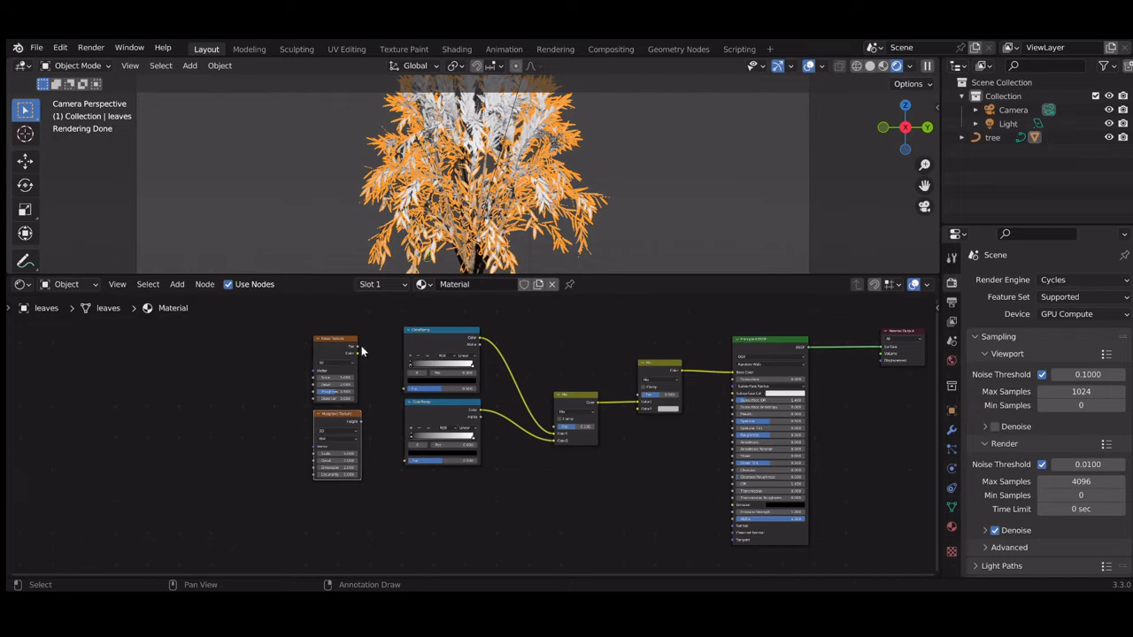
# Connect the Noise Texture's Fac output to the upper ColorRamp's Fac and the Musgrave Texture's Height output to the lower ColorRamp's Fac
pyautogui.moveTo(357, 352); pyautogui.dragTo(407, 390)
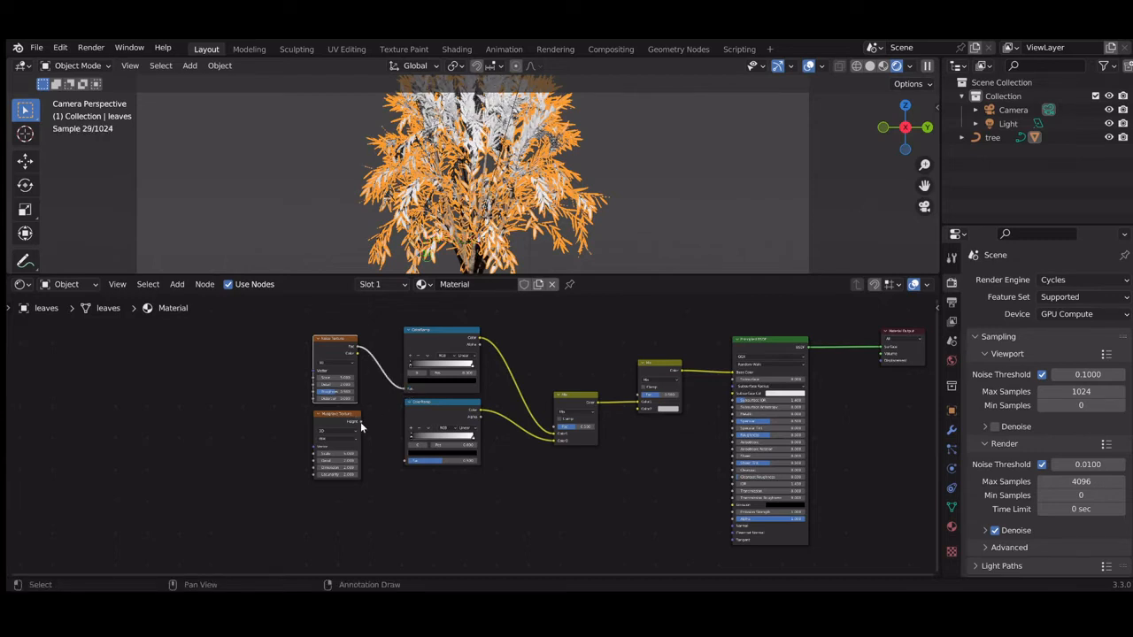
pyautogui.moveTo(360, 423); pyautogui.dragTo(408, 460)
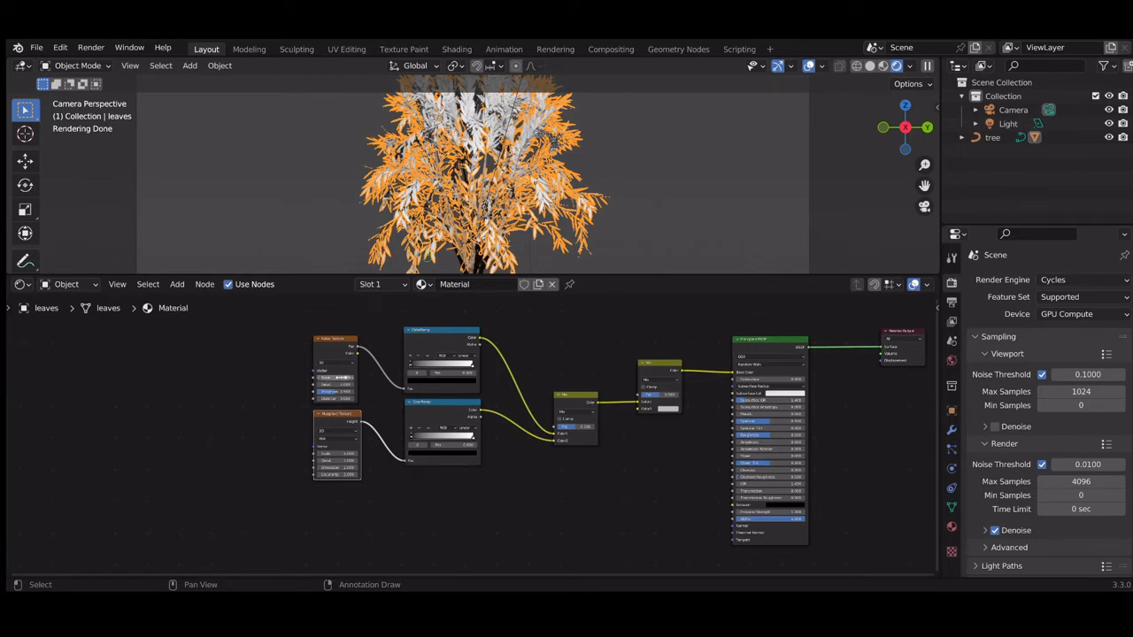
# Change the Scale value of the Noise Texture node
pyautogui.click(340, 378)
pyautogui.write('5')
pyautogui.press('Return')
pyautogui.click(341, 378)
pyautogui.write('5')
pyautogui.press('Return')
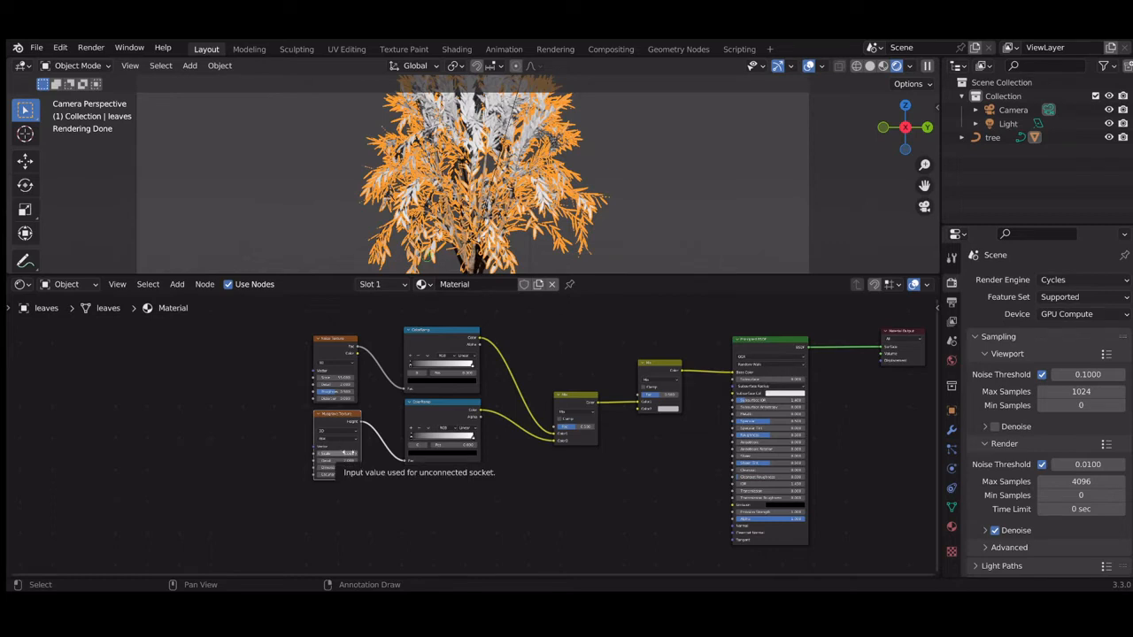
# Set the Musgrave Texture's Scale to 4 and its Detail to 1
pyautogui.click(345, 453)
pyautogui.write('4')
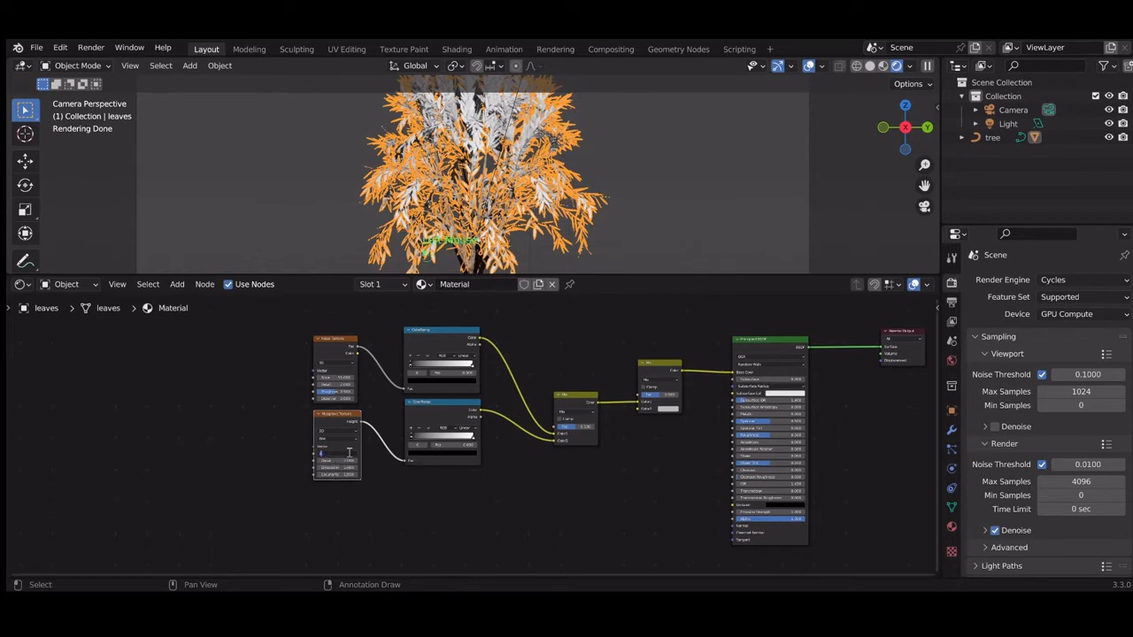
pyautogui.press('Return')
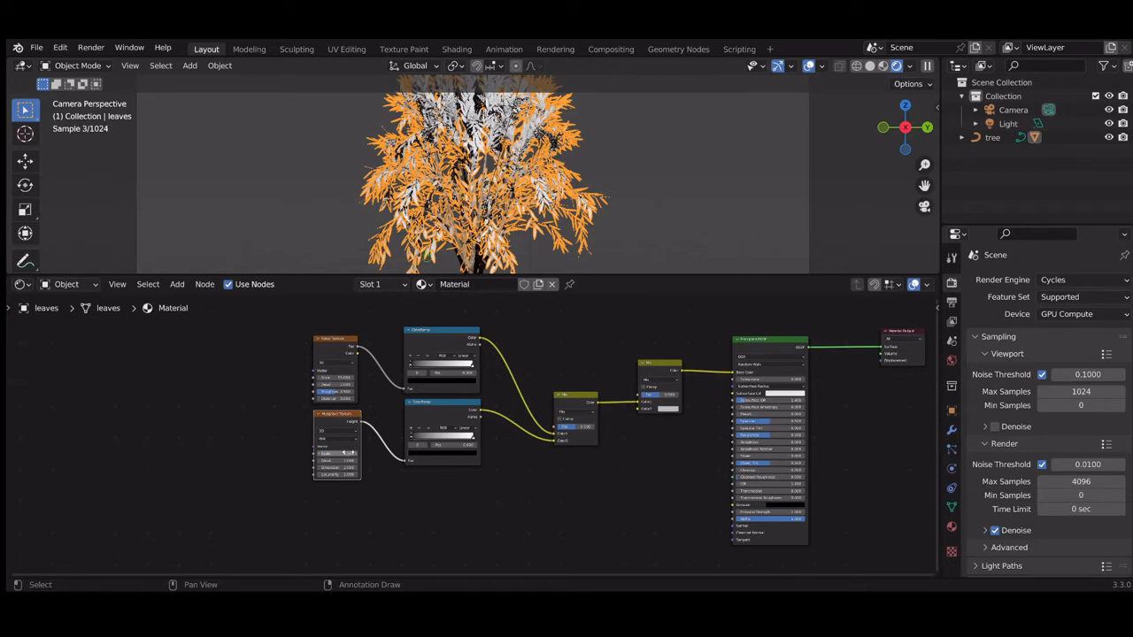
pyautogui.click(350, 461)
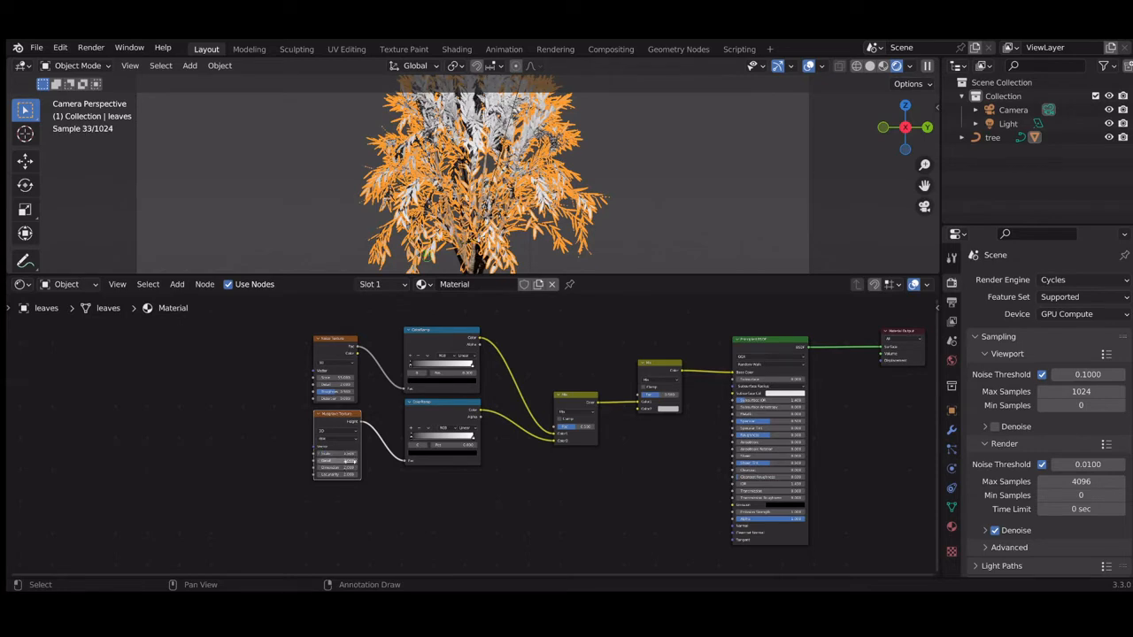
pyautogui.write('1')
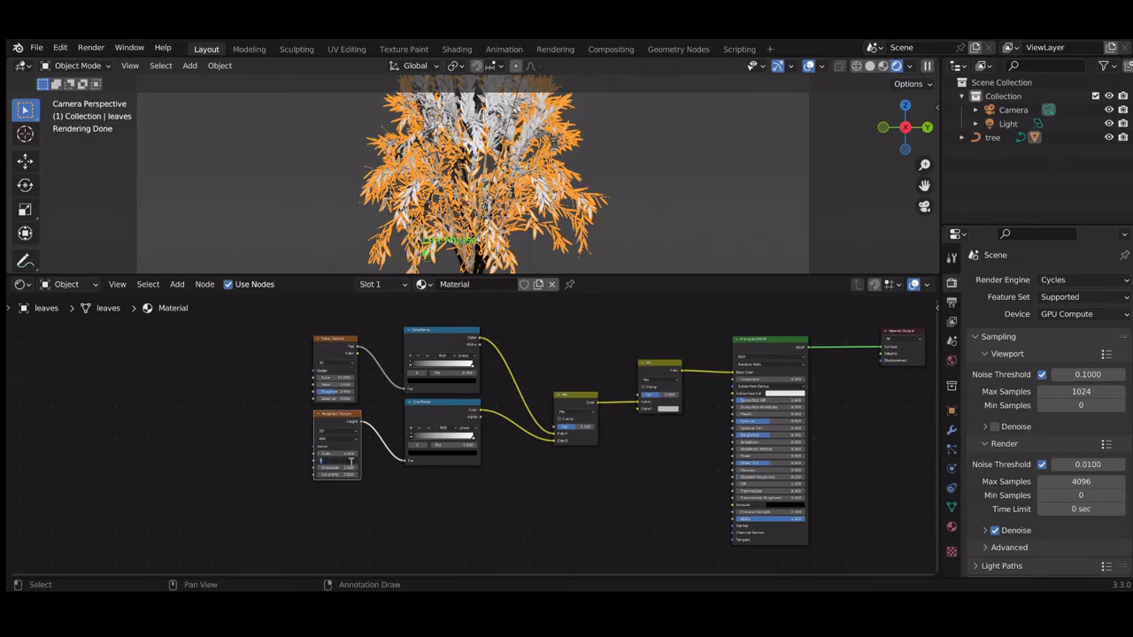
pyautogui.press('Return')
# Add a Mapping node before the textures and connect its Vector output to the Noise and Musgrave Texture Vector inputs
pyautogui.click(177, 285)
pyautogui.click(183, 298)
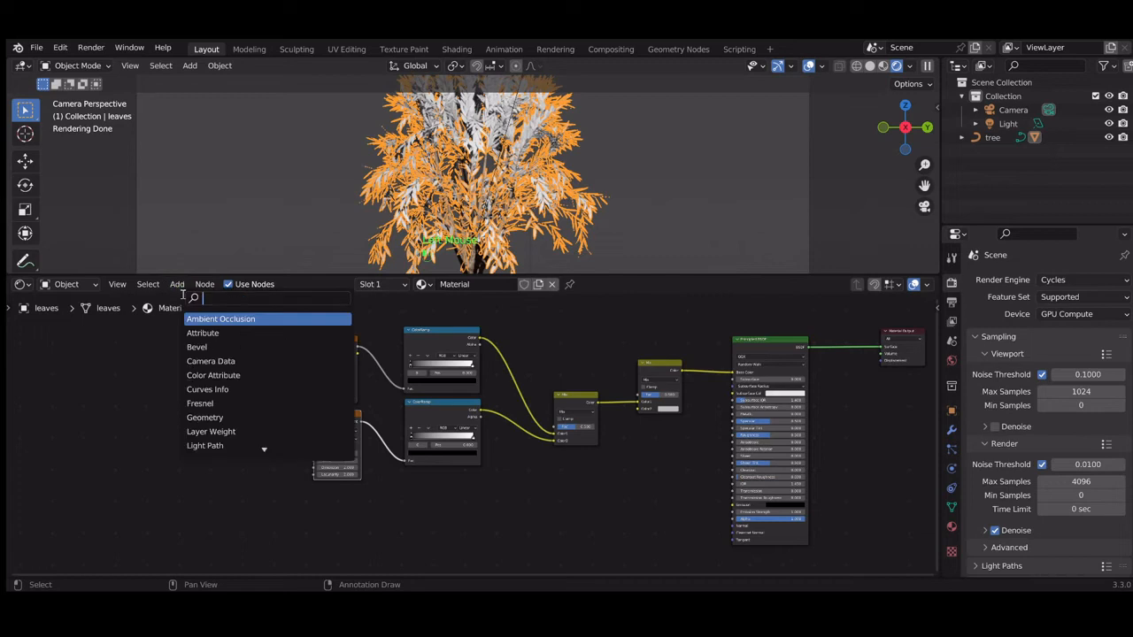
pyautogui.write('mapp')
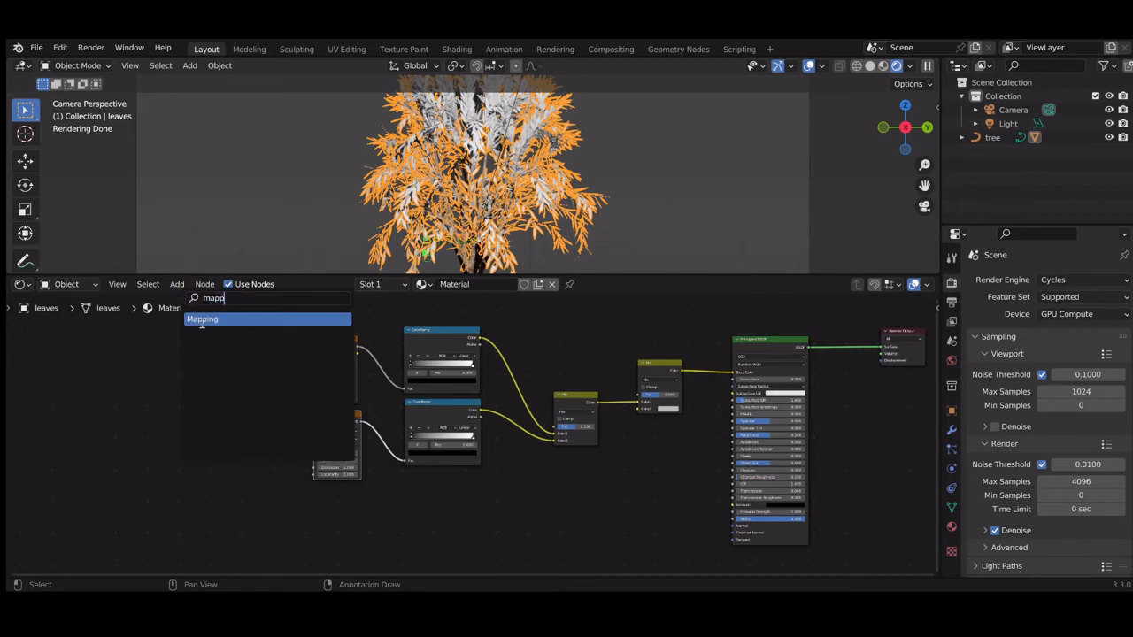
pyautogui.click(202, 320)
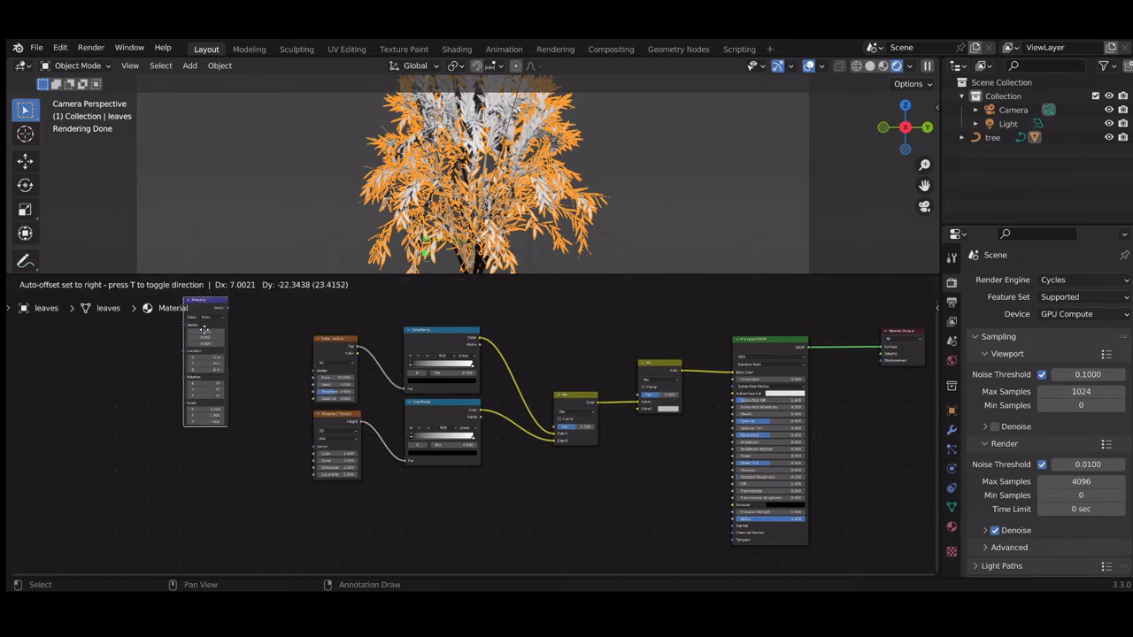
pyautogui.click(300, 454)
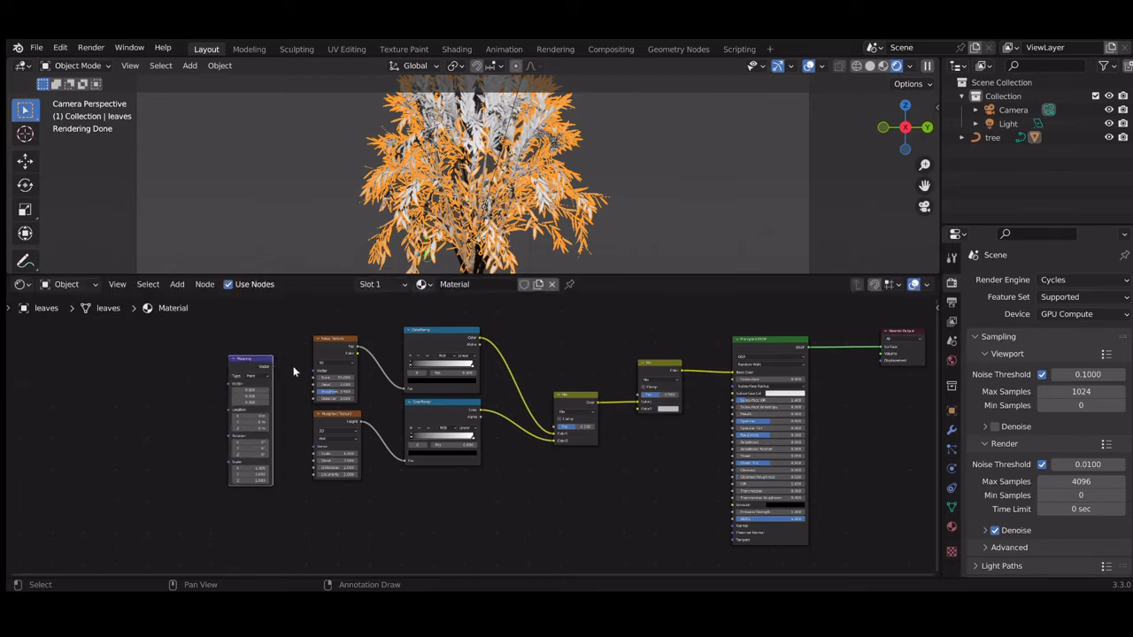
pyautogui.moveTo(272, 369); pyautogui.dragTo(315, 453)
# Add a Texture Coordinate node before the Mapping node and connect its Reflection output to the Mapping node's Vector input
pyautogui.click(179, 288)
pyautogui.click(180, 298)
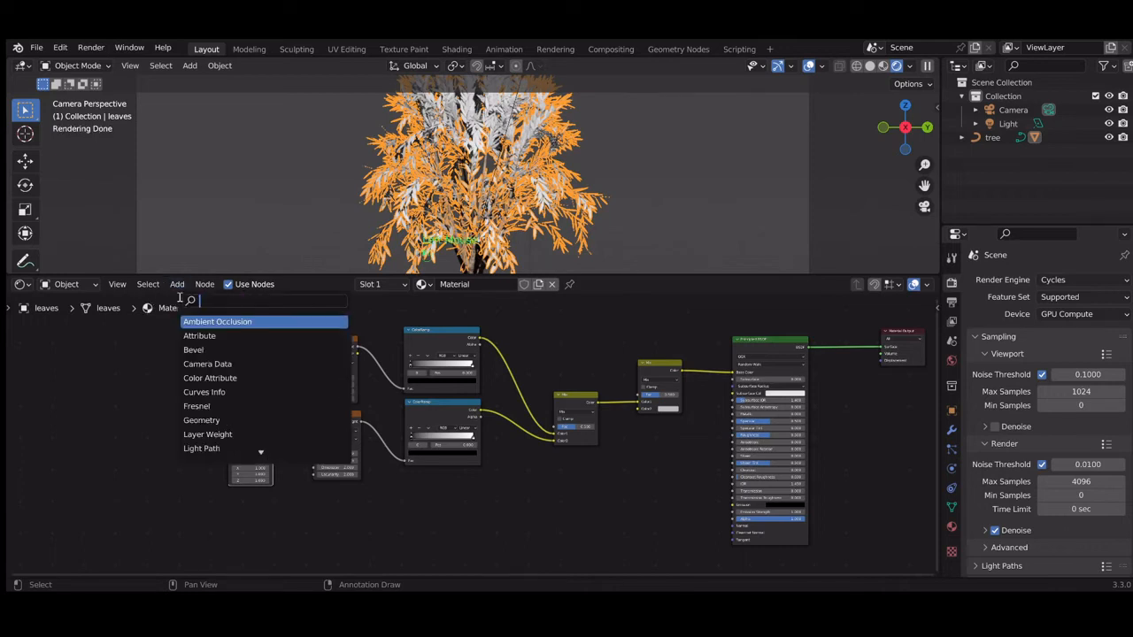
pyautogui.write('text')
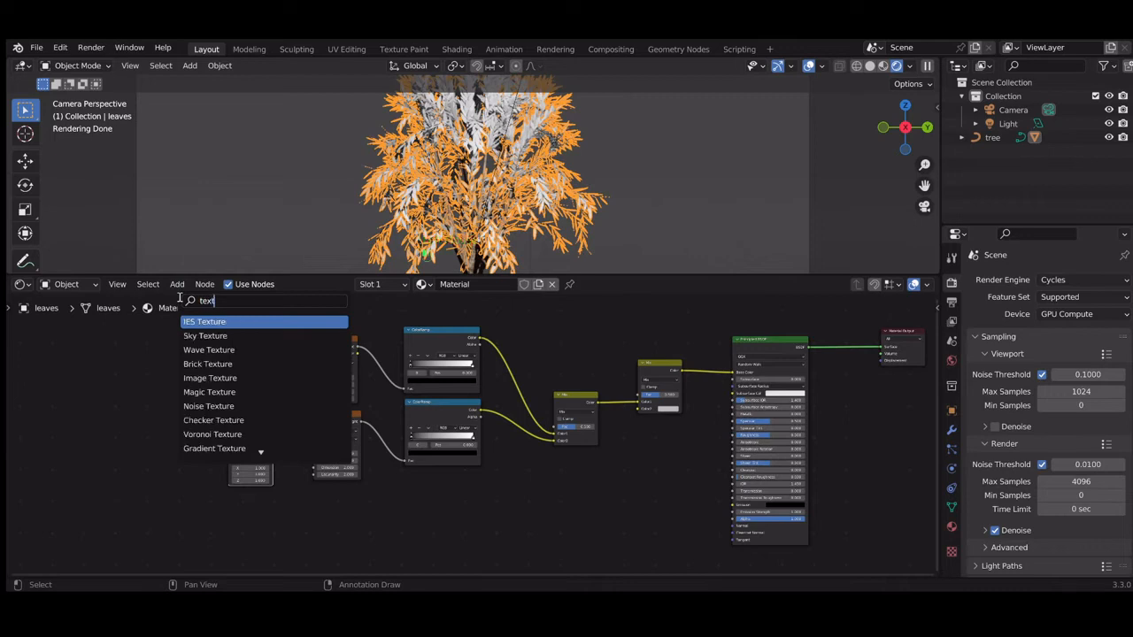
pyautogui.write('ure c')
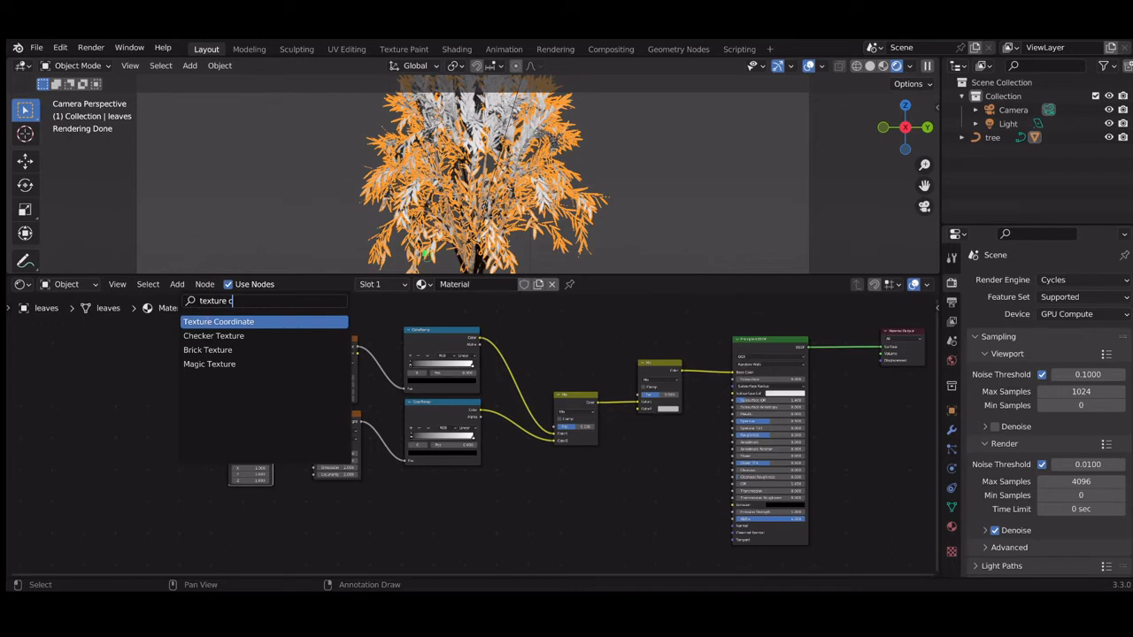
pyautogui.press('Return')
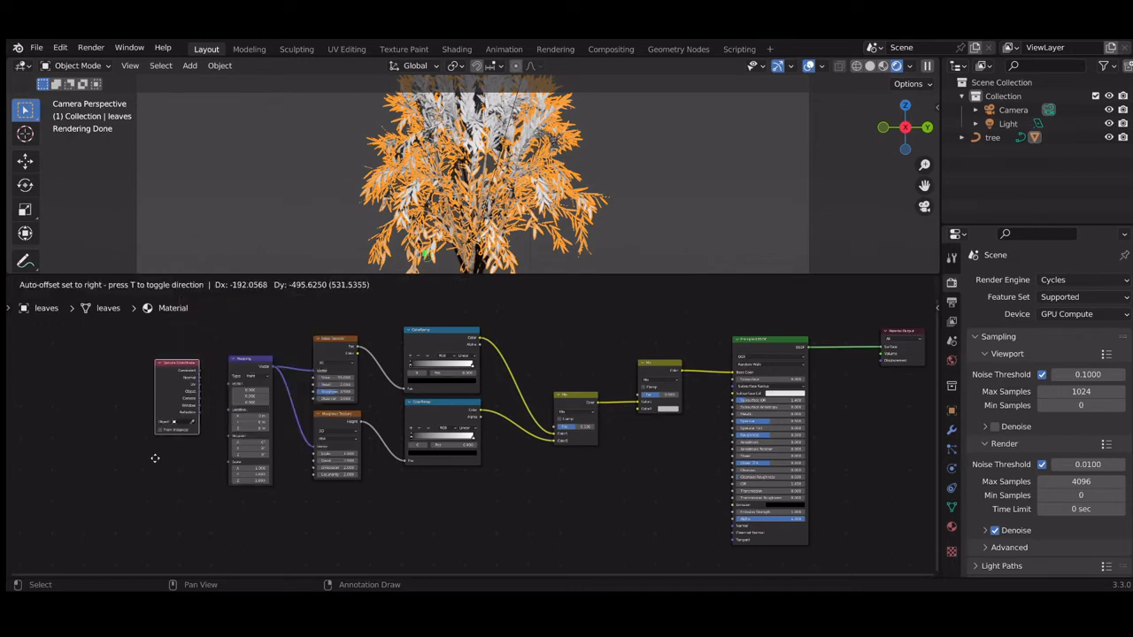
pyautogui.click(150, 456)
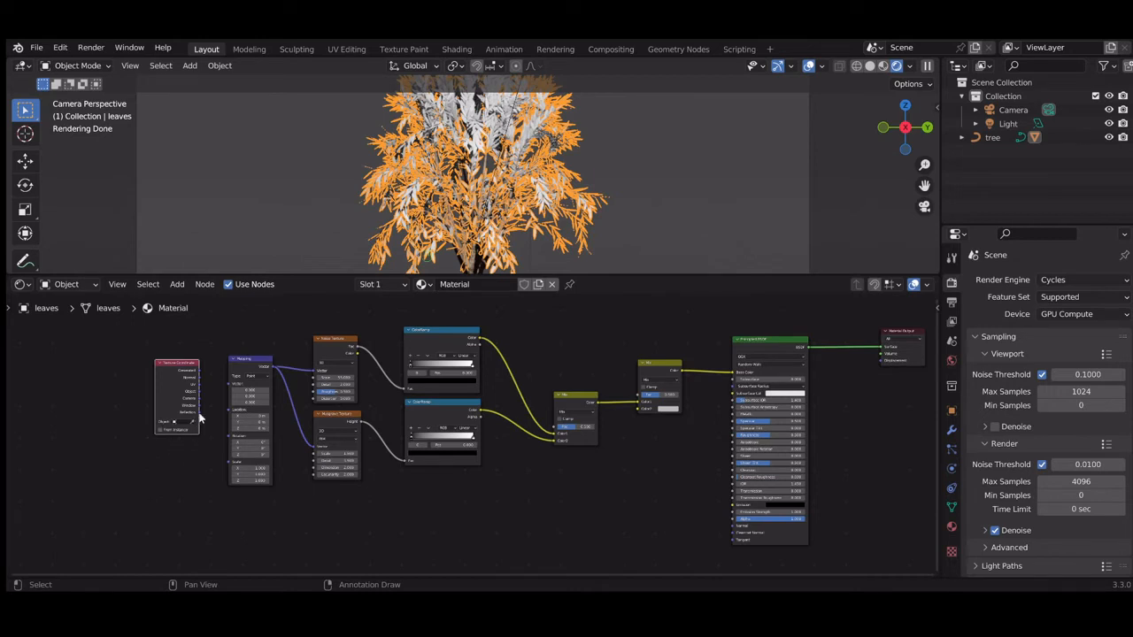
pyautogui.moveTo(199, 413); pyautogui.dragTo(227, 387)
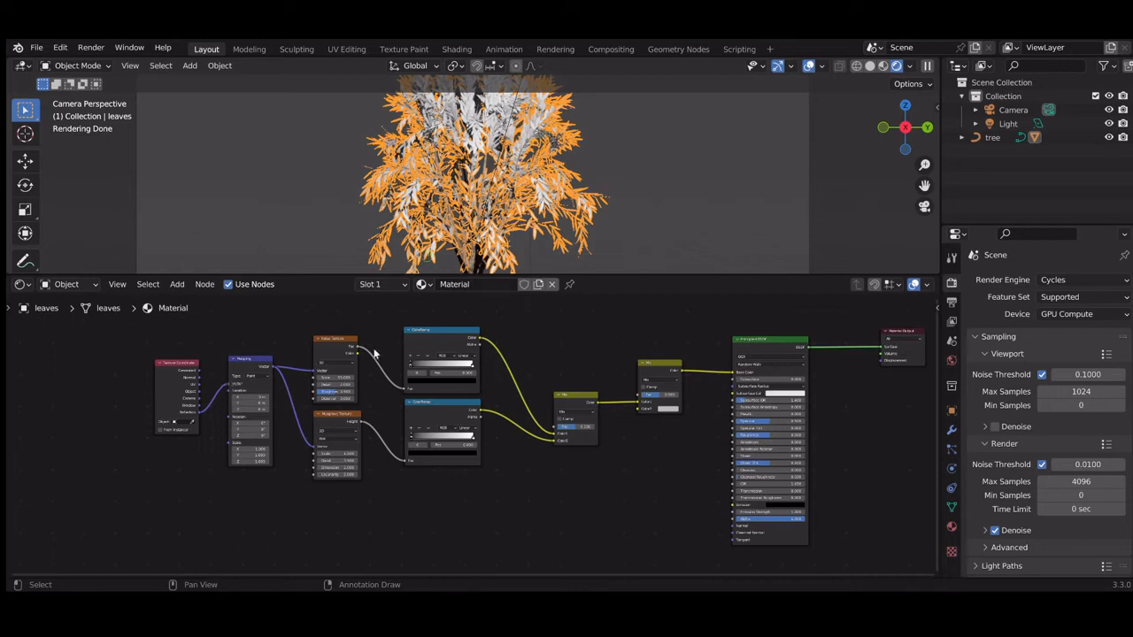
# Add a middle stop to the upper ColorRamp, then shift its white end stop slightly inward and color it bright green
pyautogui.click(411, 356)
pyautogui.moveTo(469, 366); pyautogui.dragTo(463, 368)
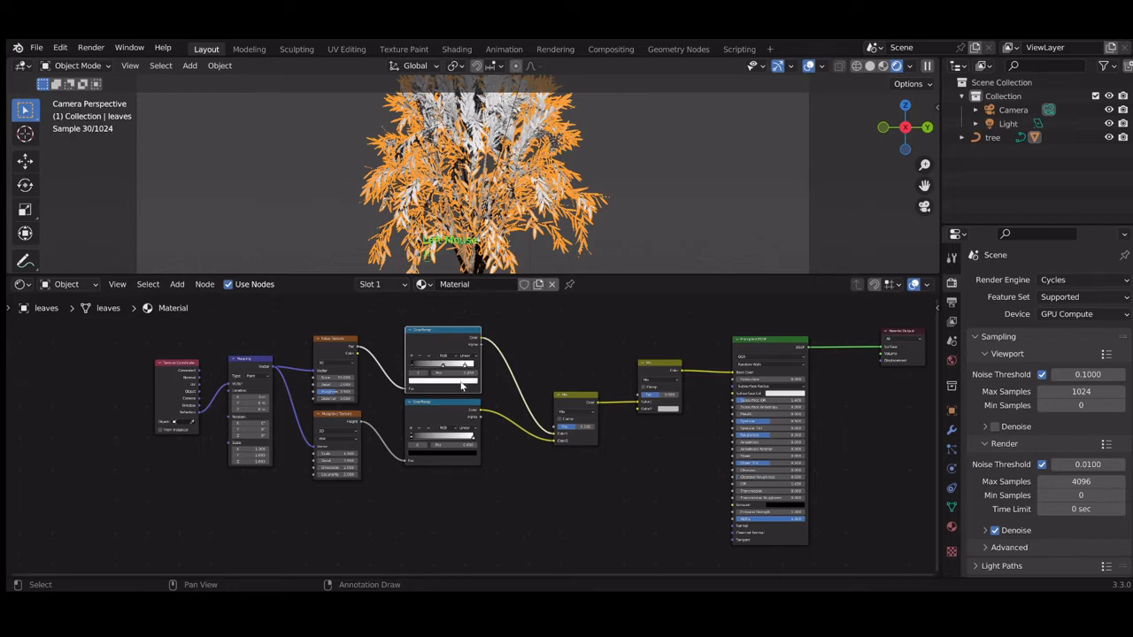
pyautogui.click(461, 384)
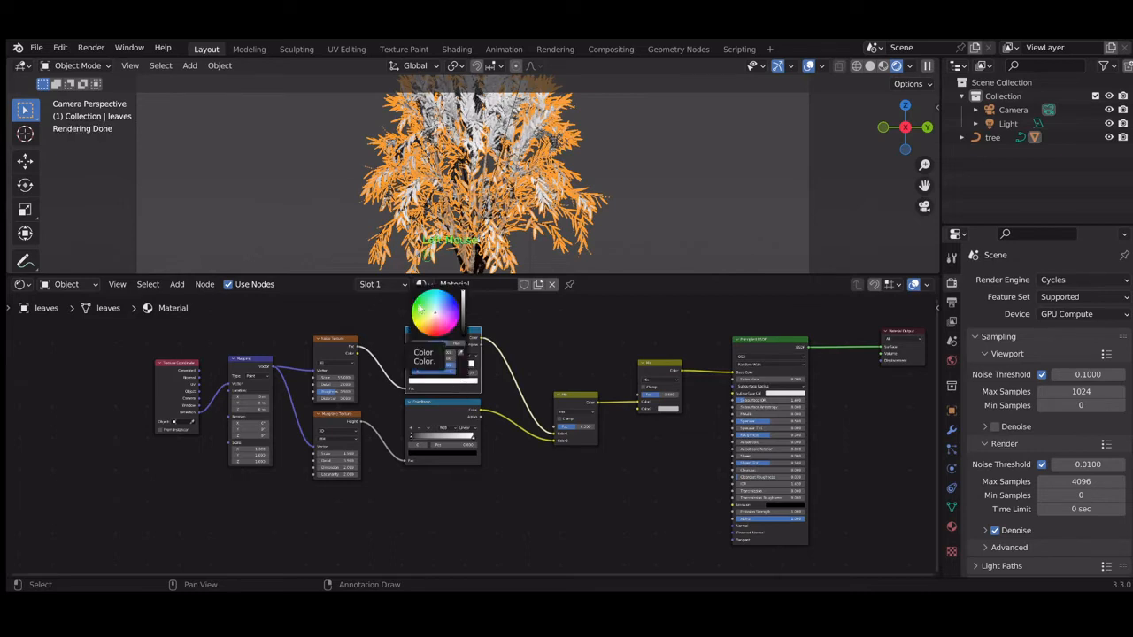
pyautogui.click(420, 309)
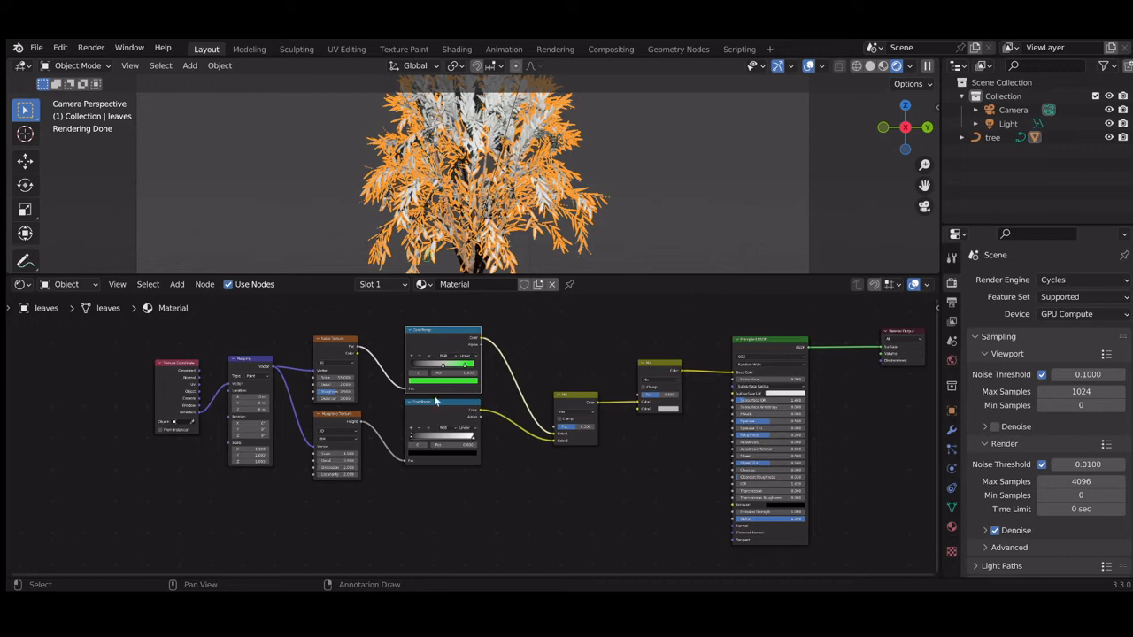
# Color the middle stop of the upper ColorRamp a bright pale yellow
pyautogui.click(443, 367)
pyautogui.click(443, 382)
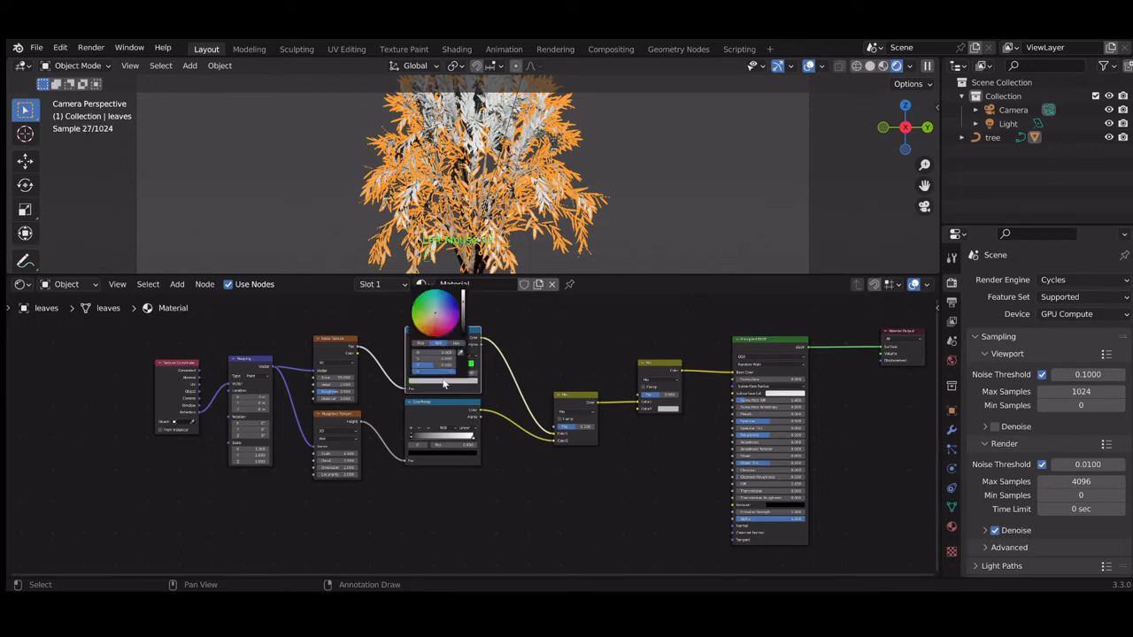
pyautogui.click(426, 325)
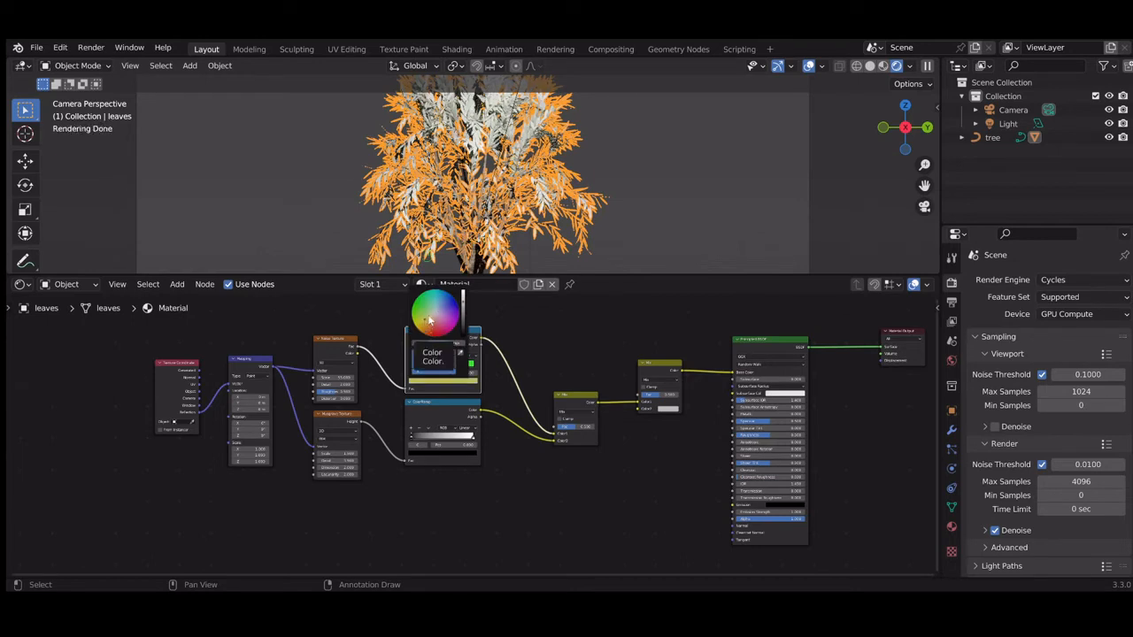
pyautogui.click(429, 317)
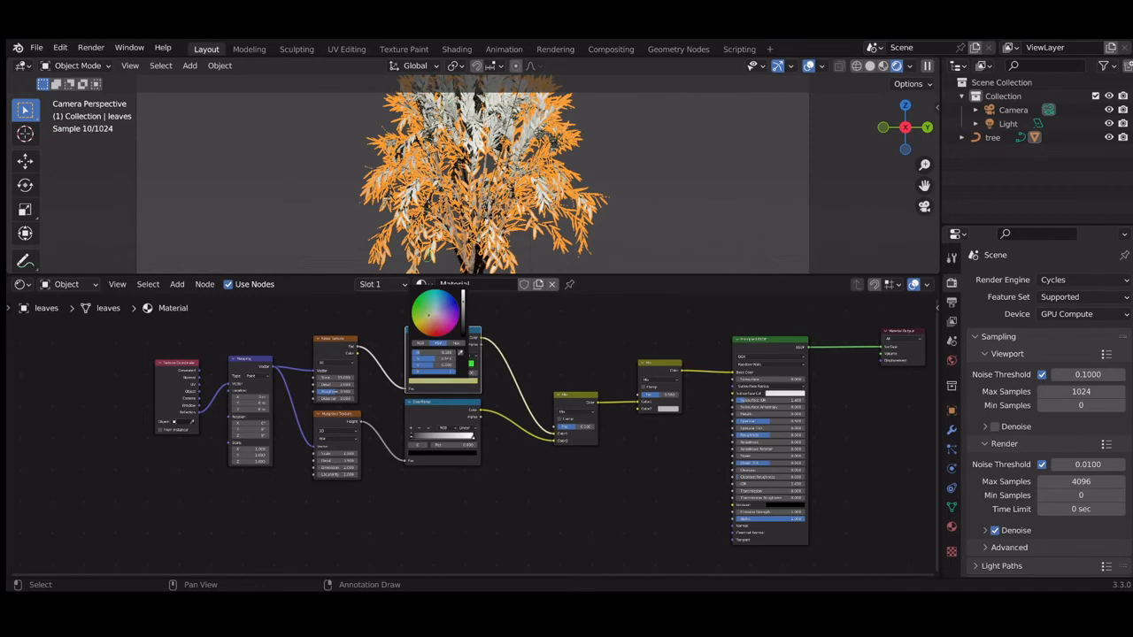
pyautogui.moveTo(428, 315); pyautogui.dragTo(426, 318)
pyautogui.moveTo(466, 294); pyautogui.dragTo(463, 292)
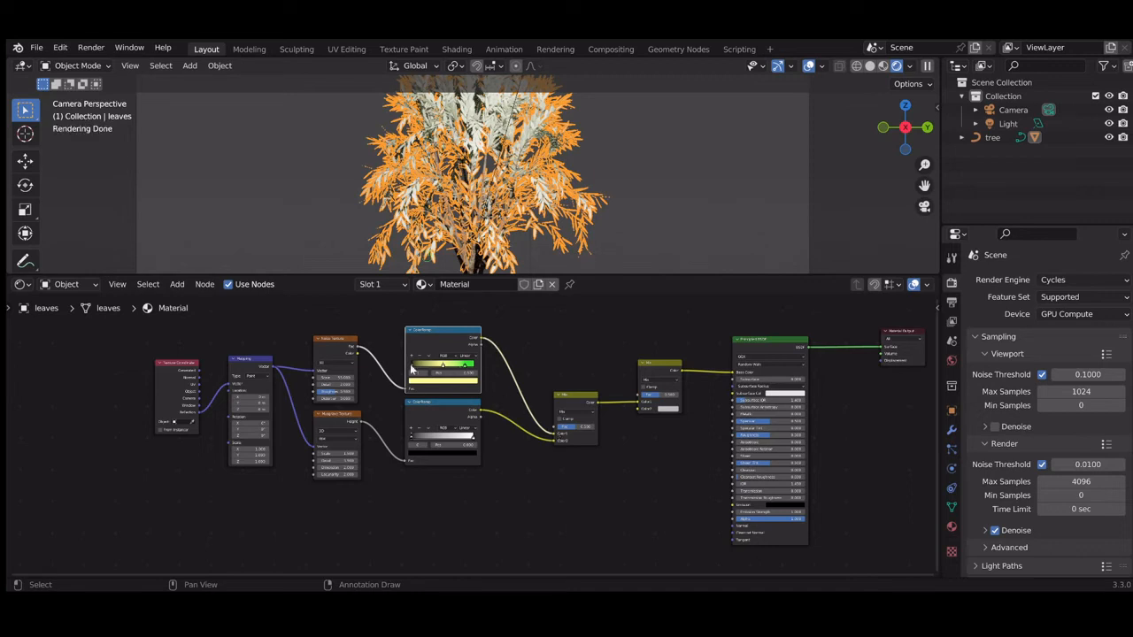
# Shift the upper ColorRamp's black stop inward and color it a muted orange-brown
pyautogui.moveTo(412, 370); pyautogui.dragTo(425, 370)
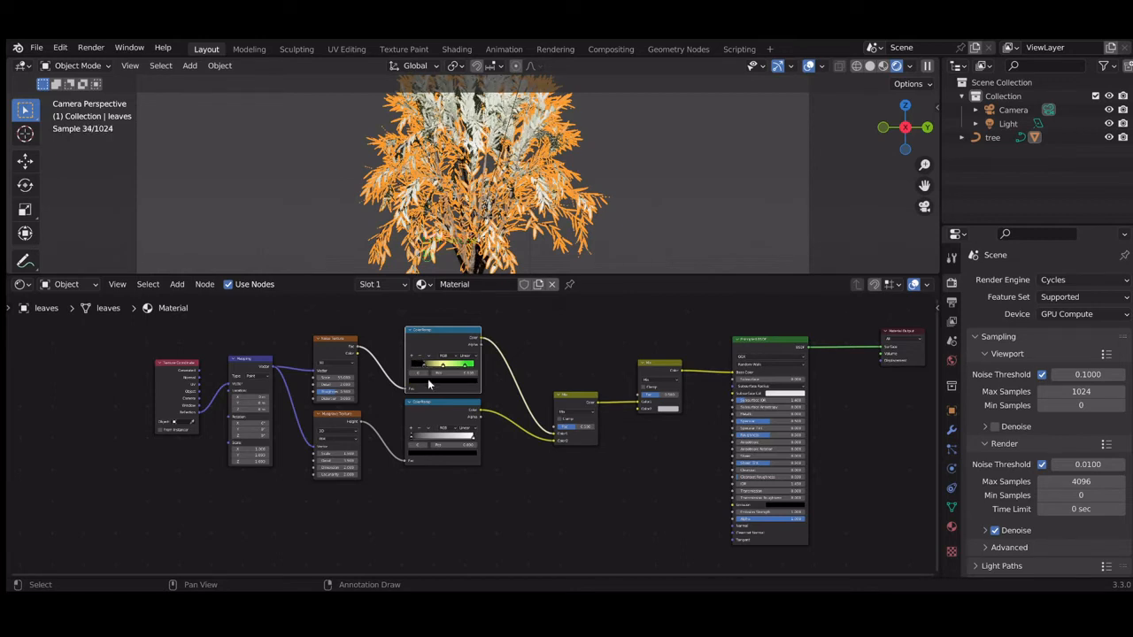
pyautogui.click(430, 383)
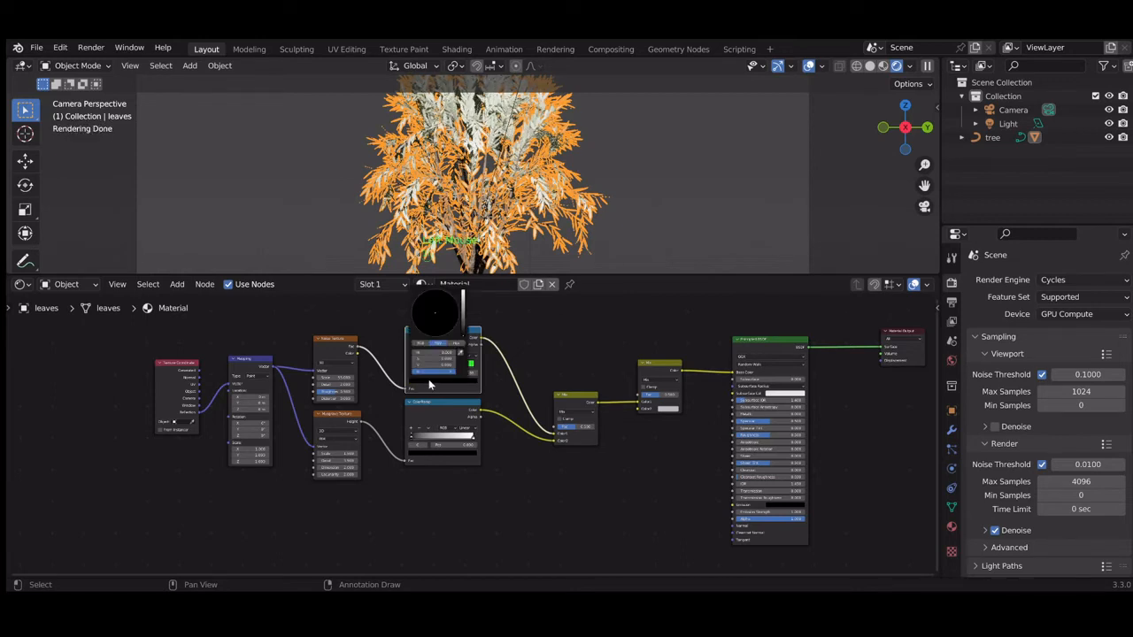
pyautogui.click(463, 313)
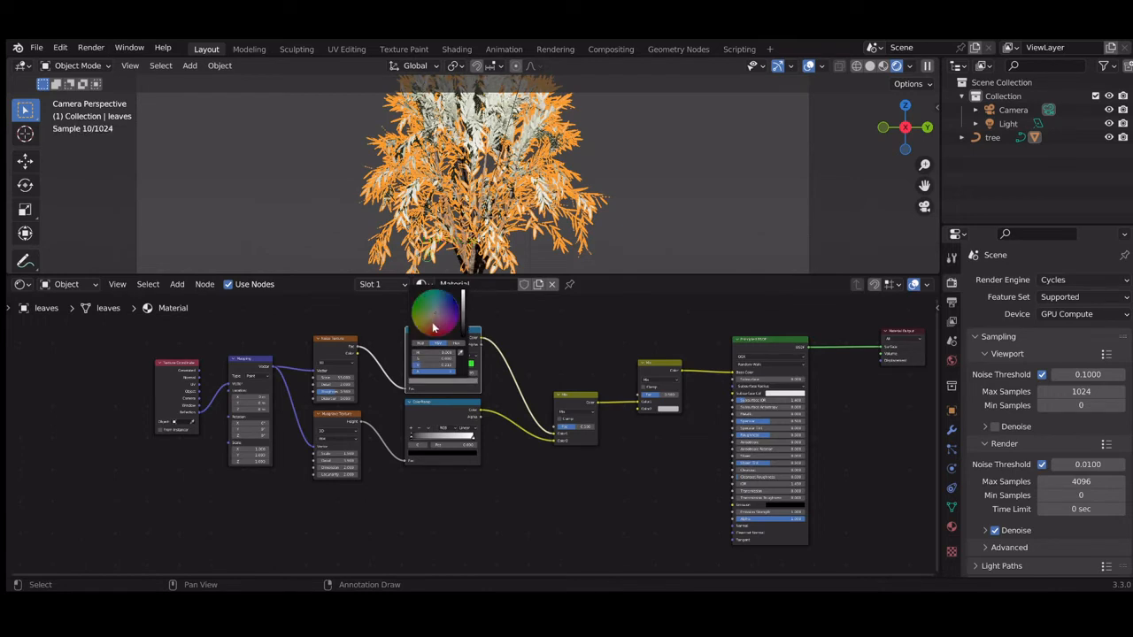
pyautogui.click(433, 325)
pyautogui.click(462, 305)
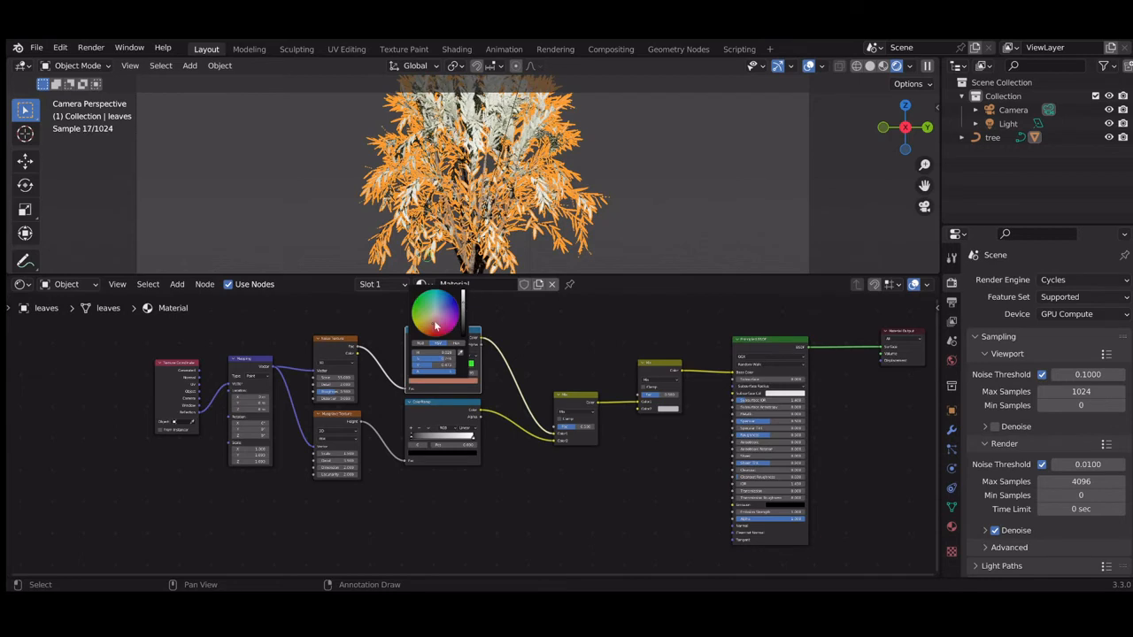
pyautogui.click(431, 327)
pyautogui.click(431, 326)
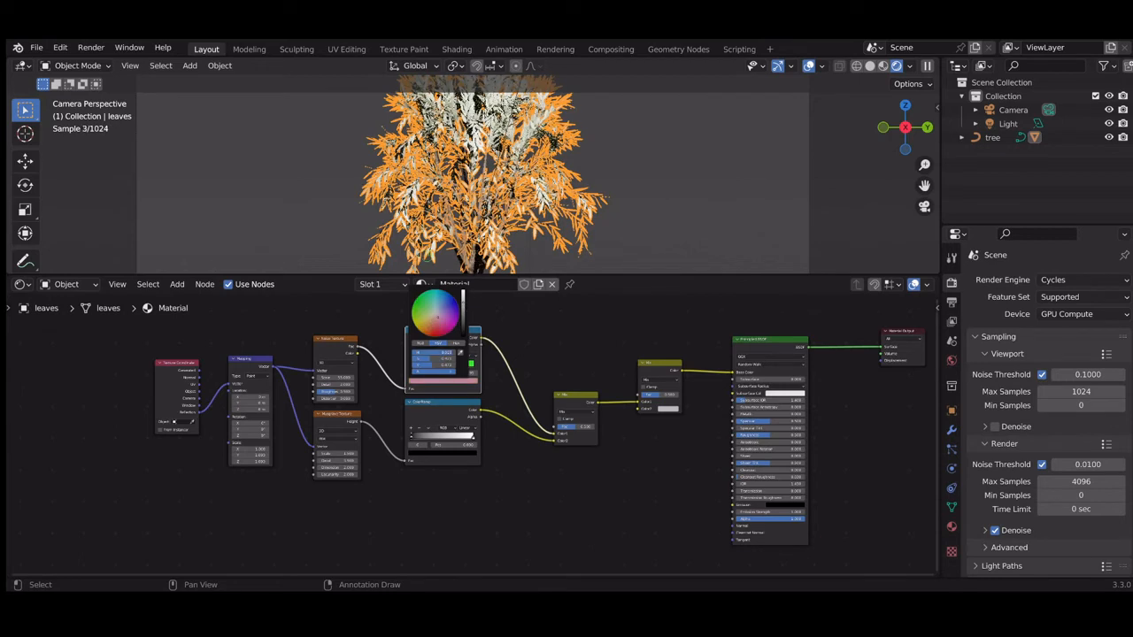
pyautogui.moveTo(437, 317); pyautogui.dragTo(425, 325)
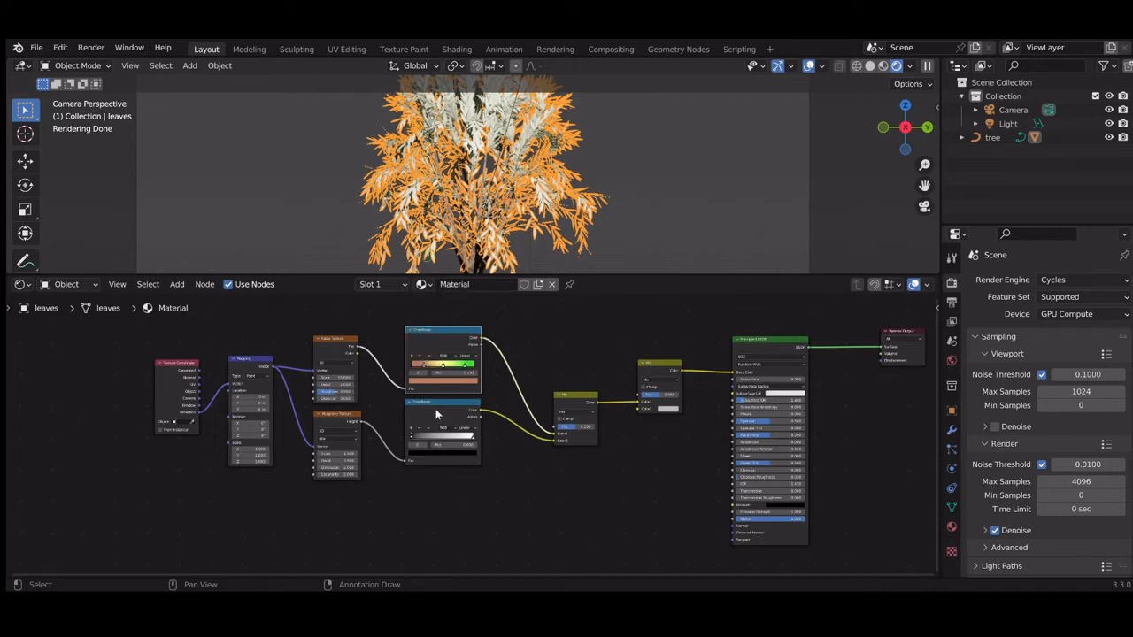
# Add a medium green stop to the upper ColorRamp between the orange-brown and yellow stops
pyautogui.click(412, 355)
pyautogui.moveTo(422, 369); pyautogui.dragTo(434, 369)
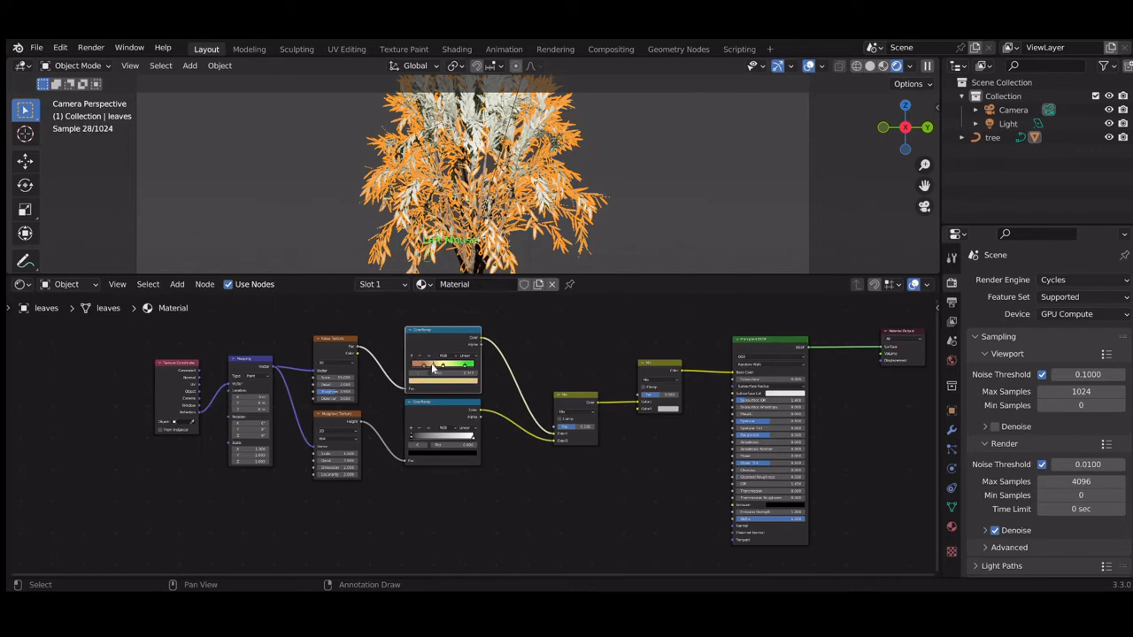
pyautogui.click(434, 382)
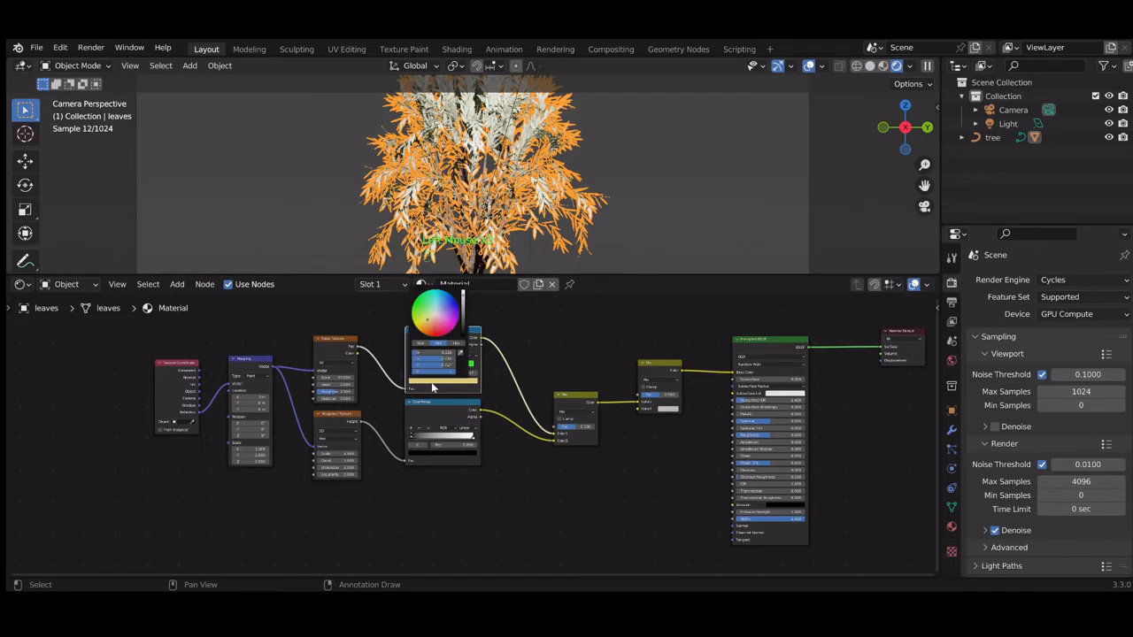
pyautogui.moveTo(429, 323); pyautogui.dragTo(422, 307)
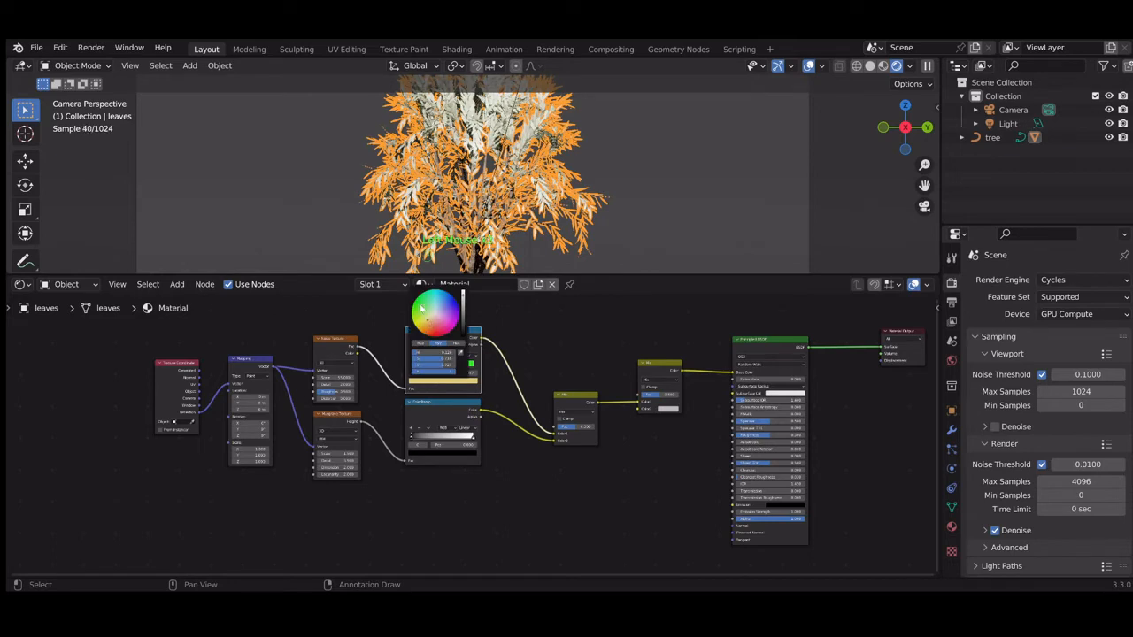
pyautogui.click(464, 310)
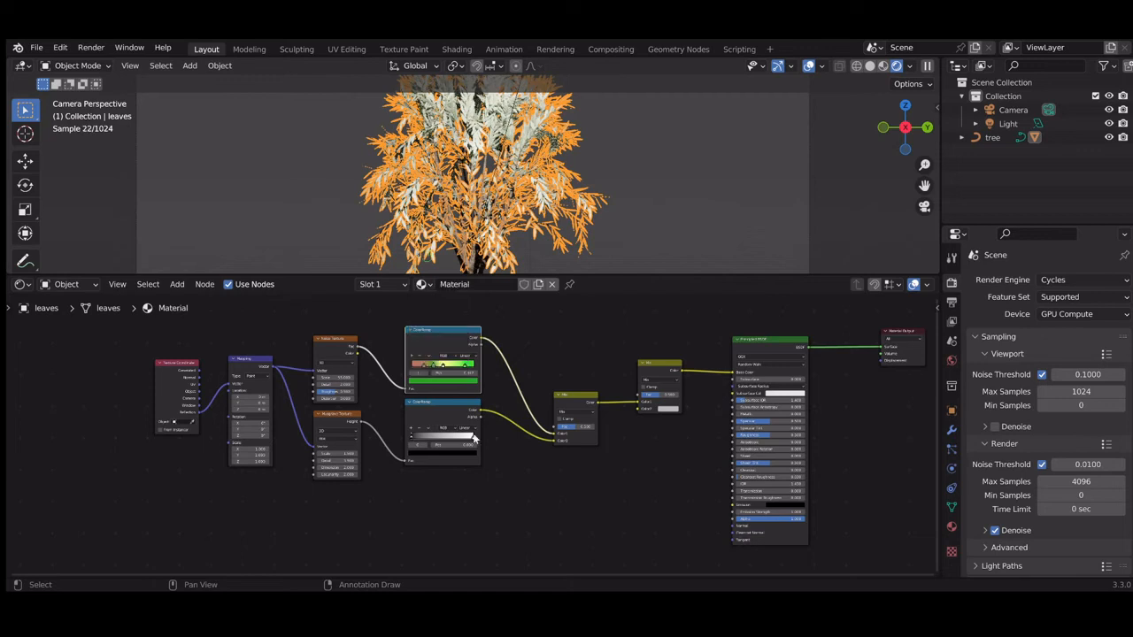
pyautogui.click(424, 367)
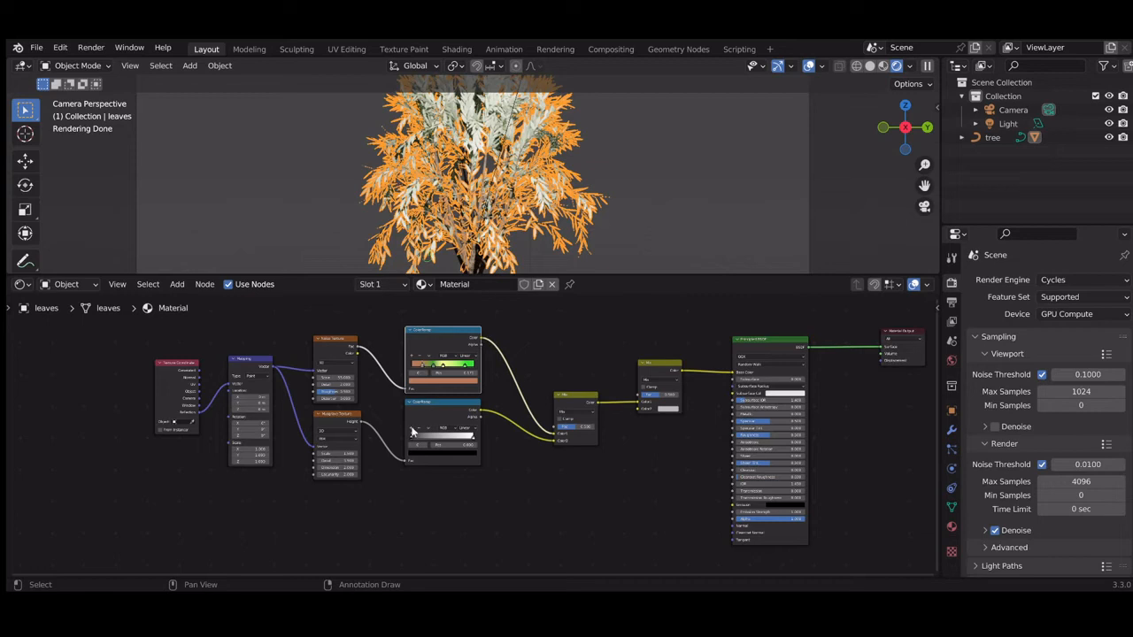
# Add a green stop past the middle of the lower ColorRamp and shift its white end stop slightly inward
pyautogui.click(437, 435)
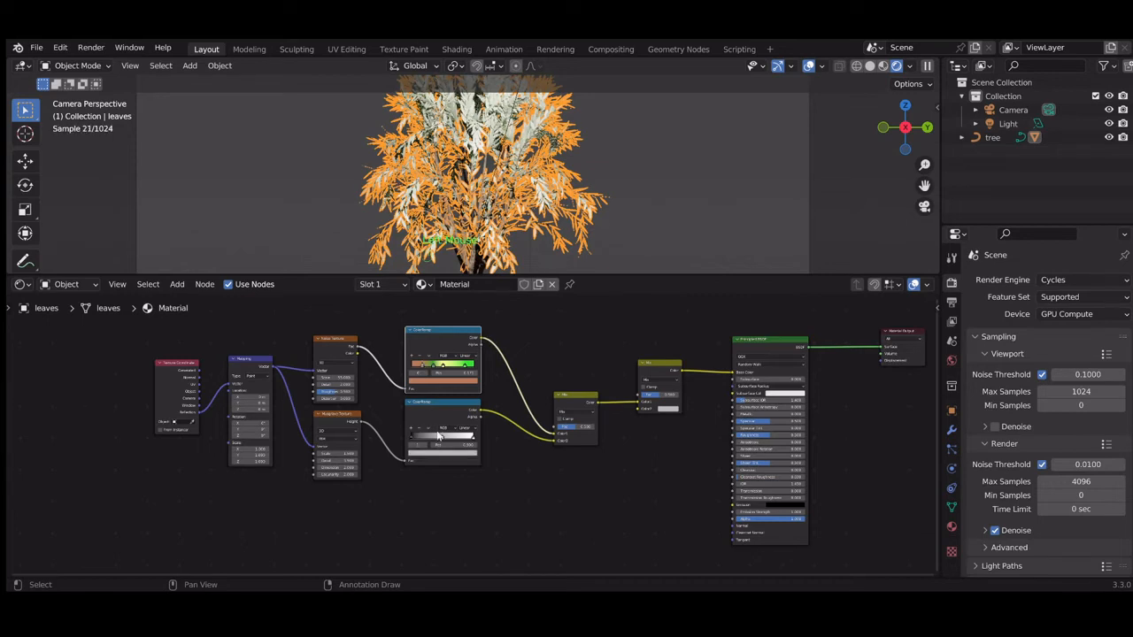
pyautogui.moveTo(438, 436); pyautogui.dragTo(456, 441)
pyautogui.click(472, 440)
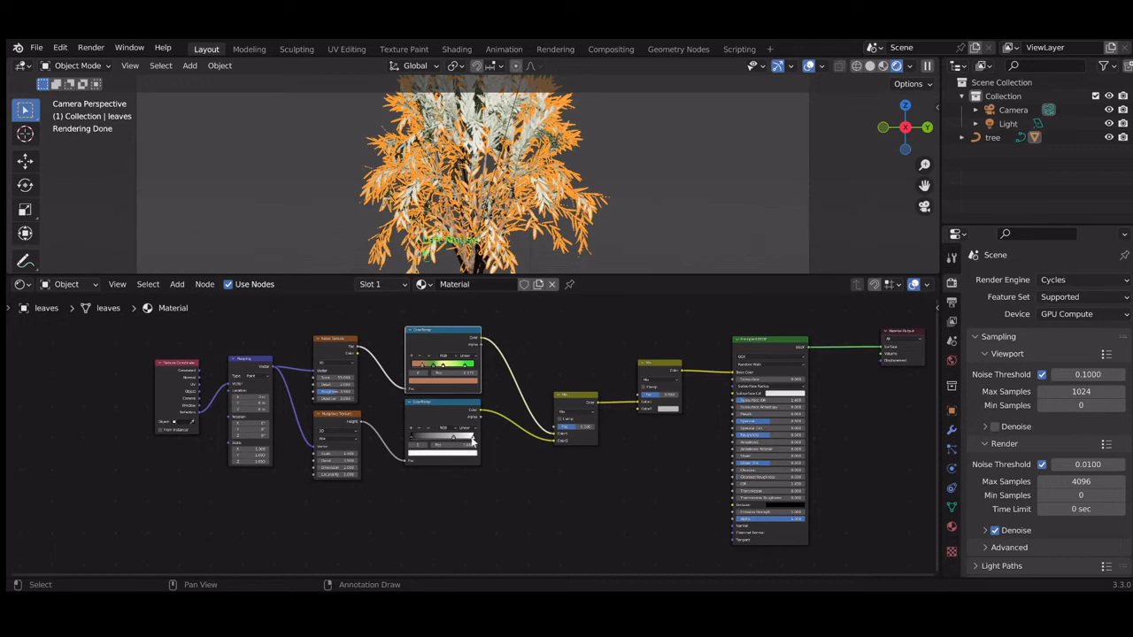
pyautogui.moveTo(472, 439); pyautogui.dragTo(454, 440)
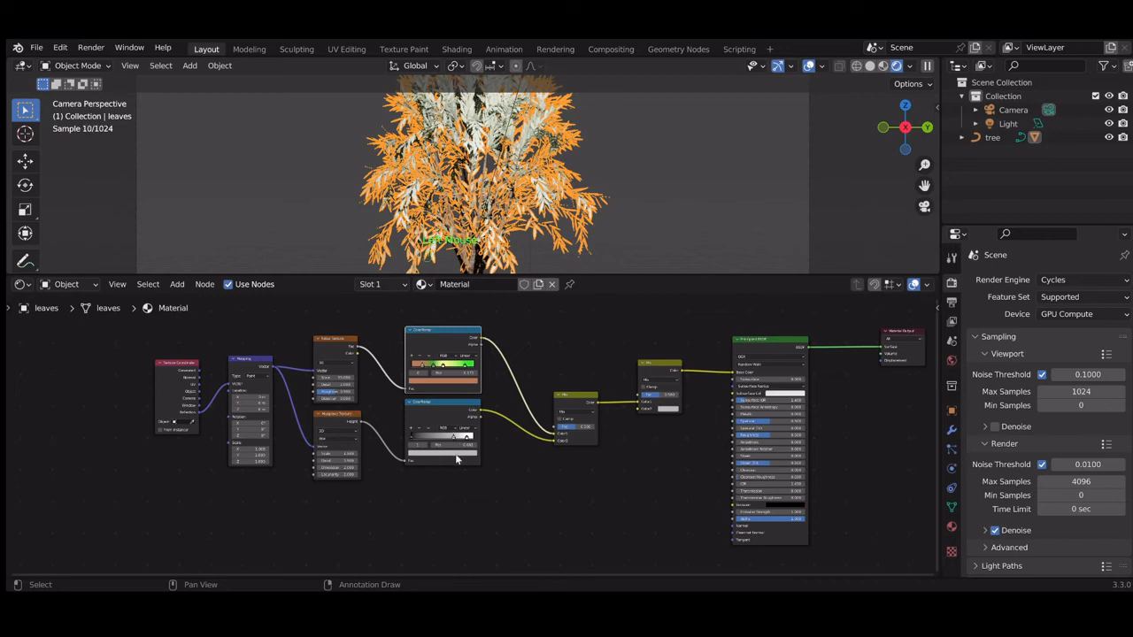
pyautogui.click(456, 454)
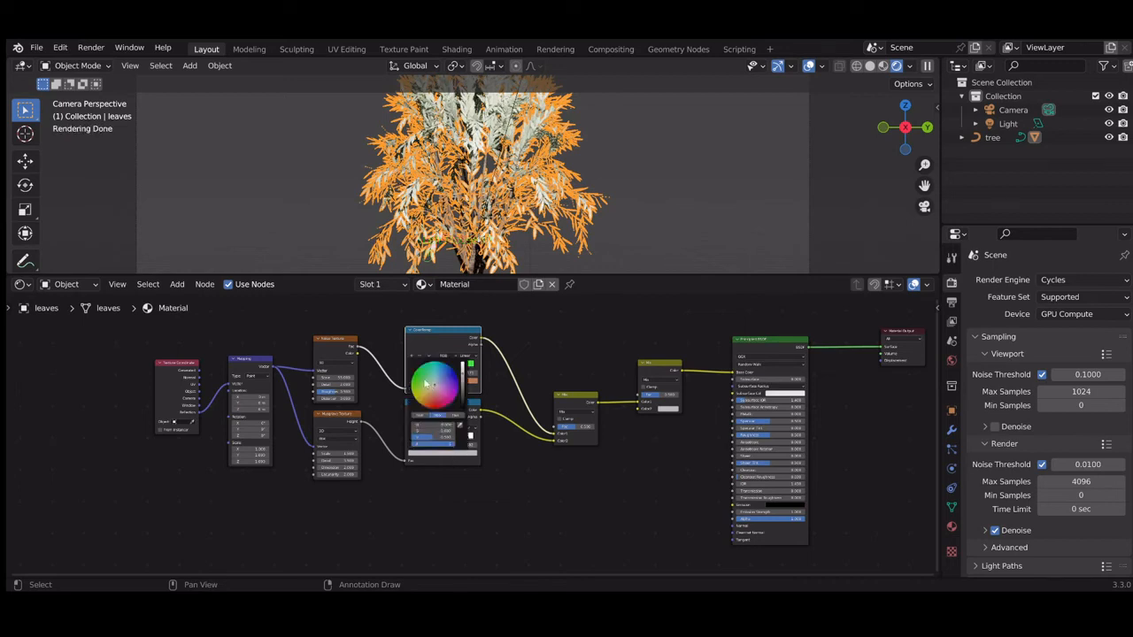
pyautogui.click(426, 382)
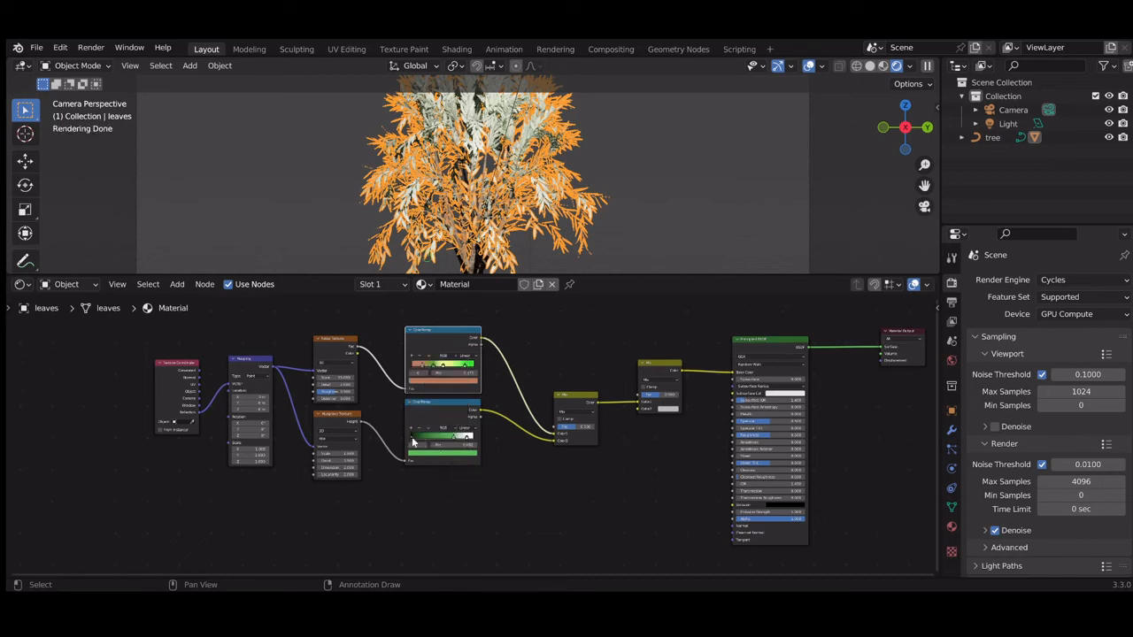
# Shift the lower ColorRamp's black stop inward and color it a golden orange
pyautogui.click(427, 439)
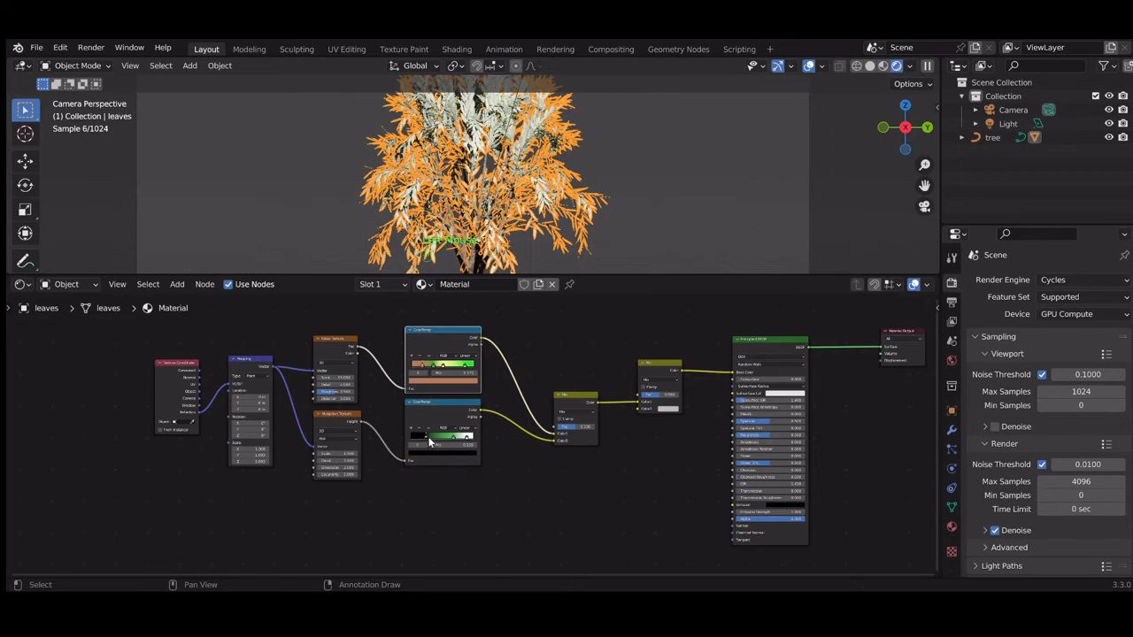
pyautogui.click(431, 452)
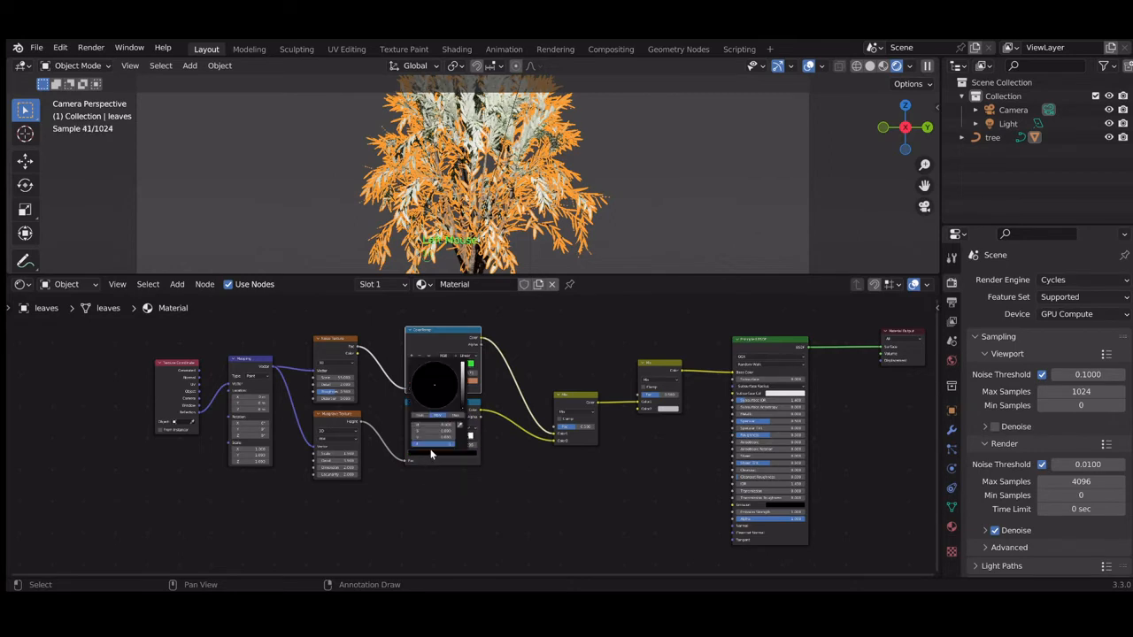
pyautogui.click(462, 373)
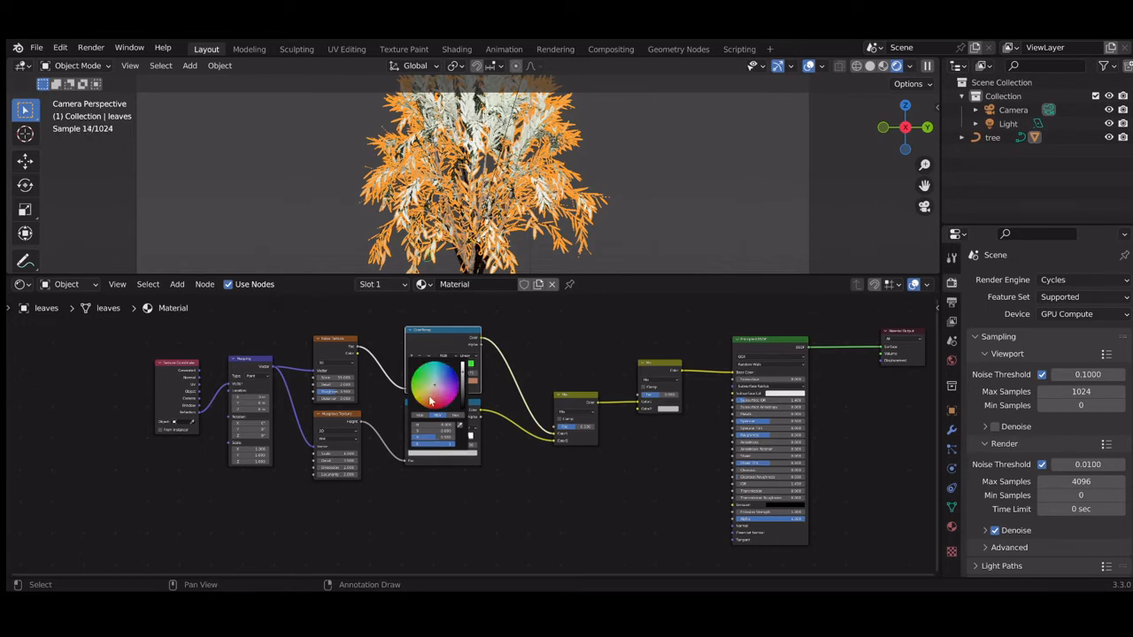
pyautogui.click(430, 401)
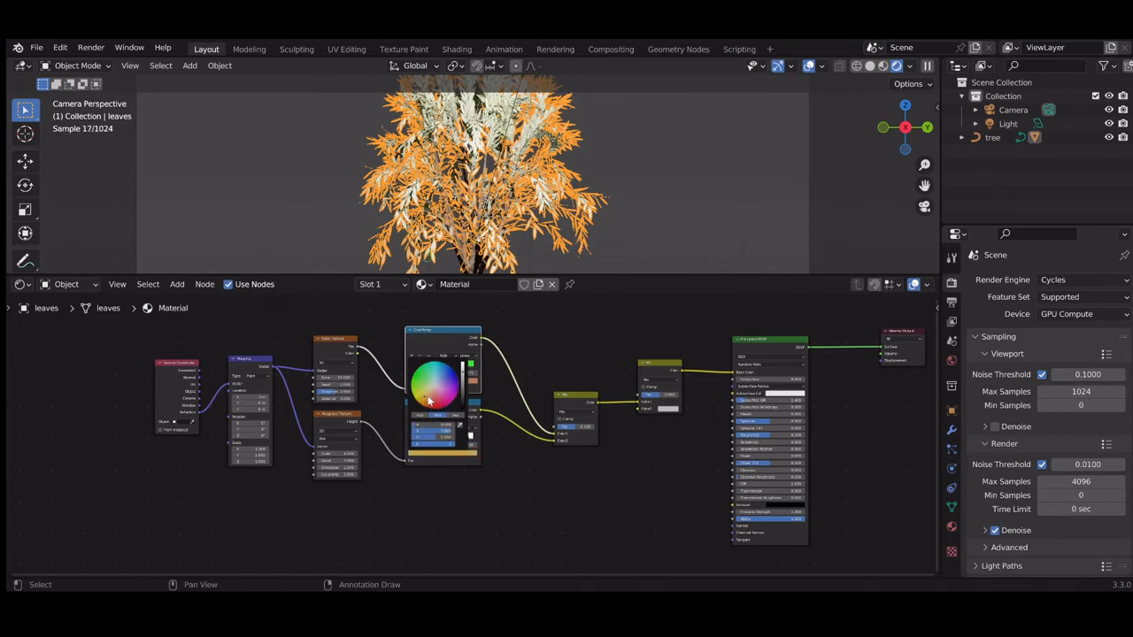
pyautogui.click(431, 399)
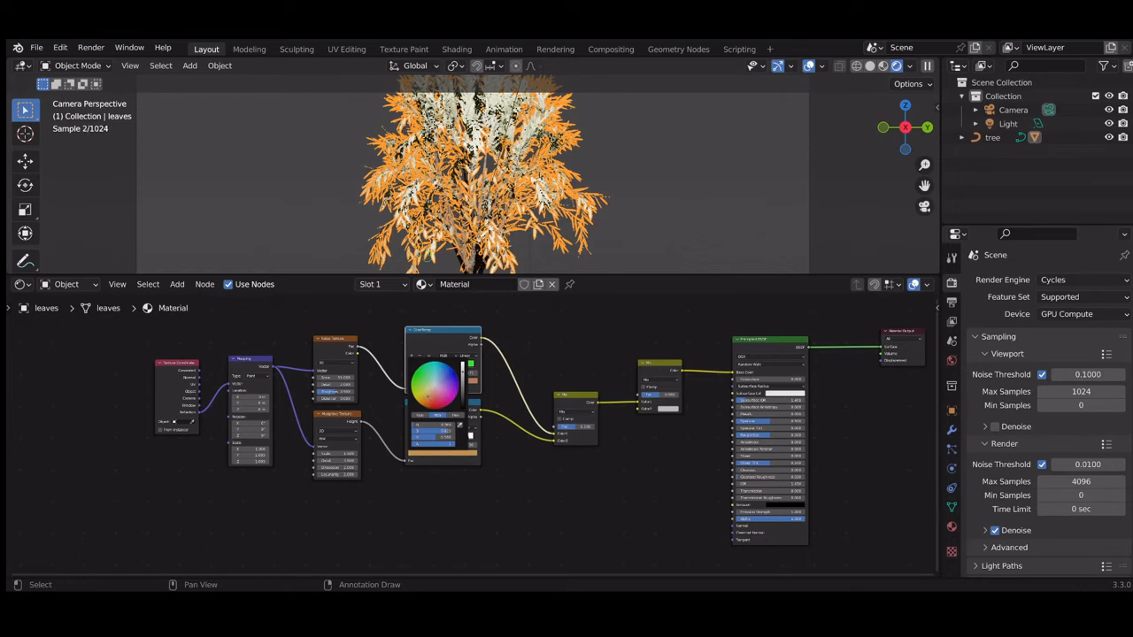
pyautogui.click(431, 394)
pyautogui.click(426, 401)
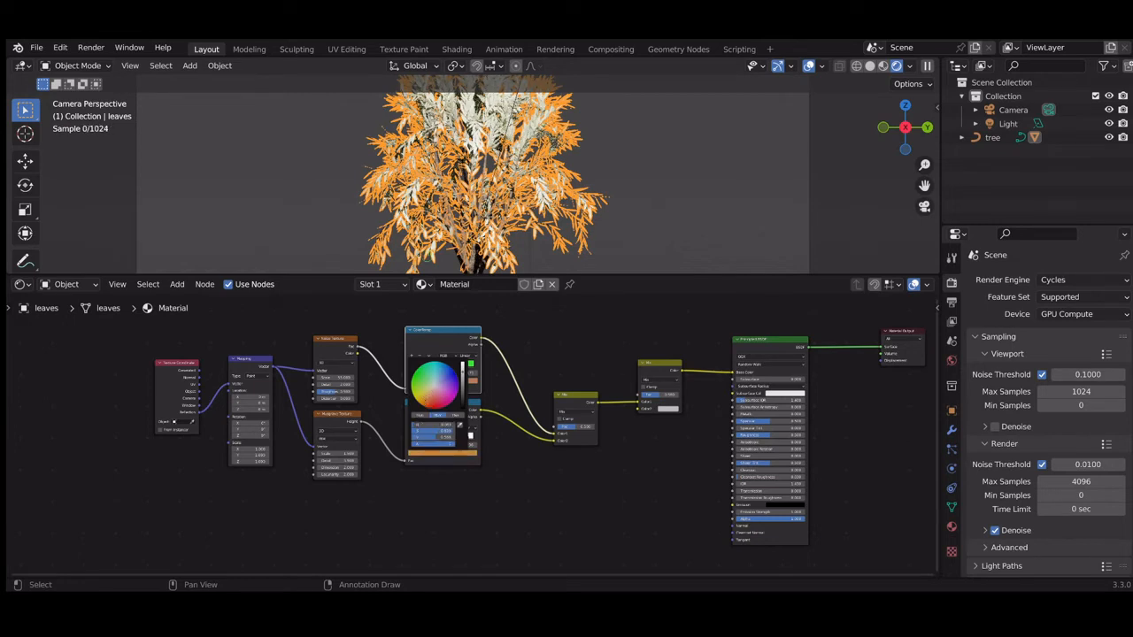
pyautogui.click(424, 404)
pyautogui.click(423, 405)
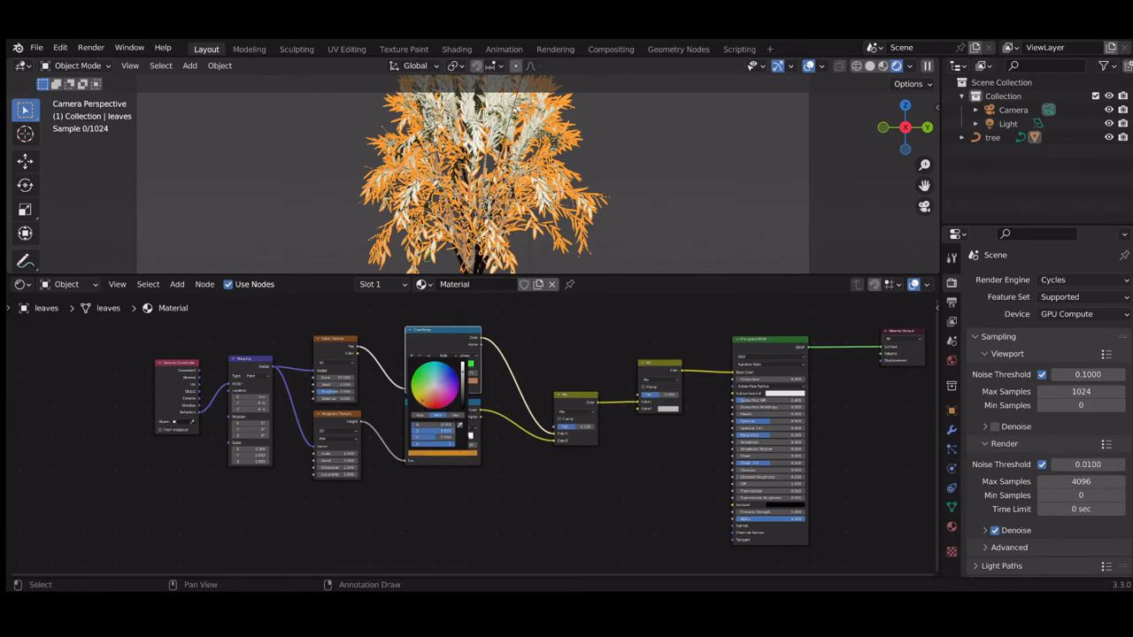
pyautogui.click(425, 403)
pyautogui.click(423, 401)
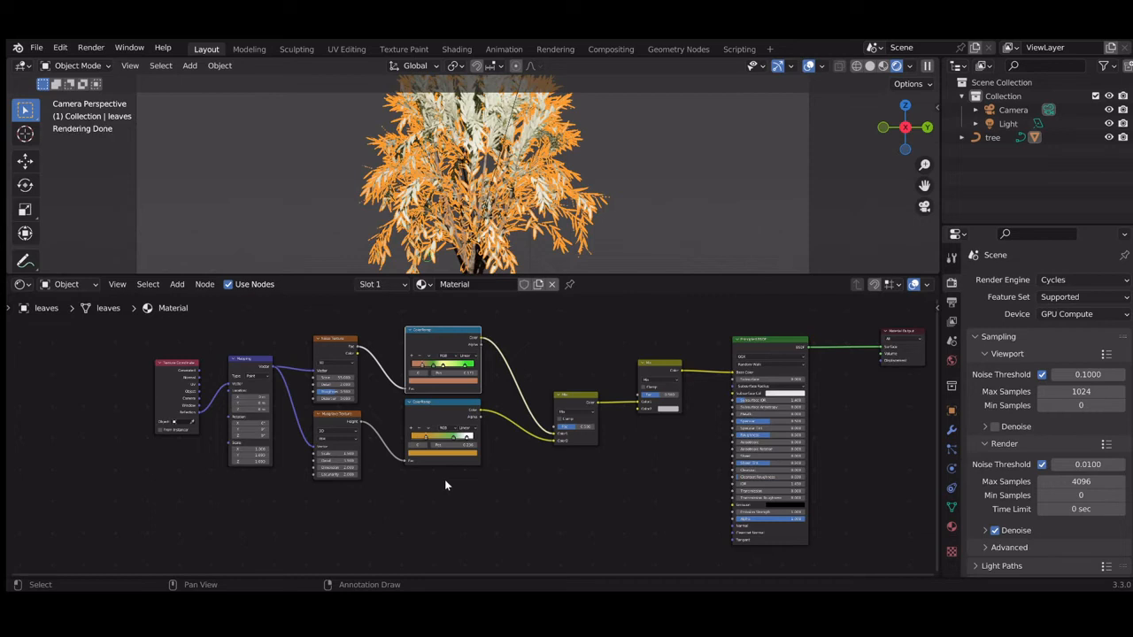
# Deselect the leaves and color the lower ColorRamp's white end stop a pale cream-orange
pyautogui.click(654, 222)
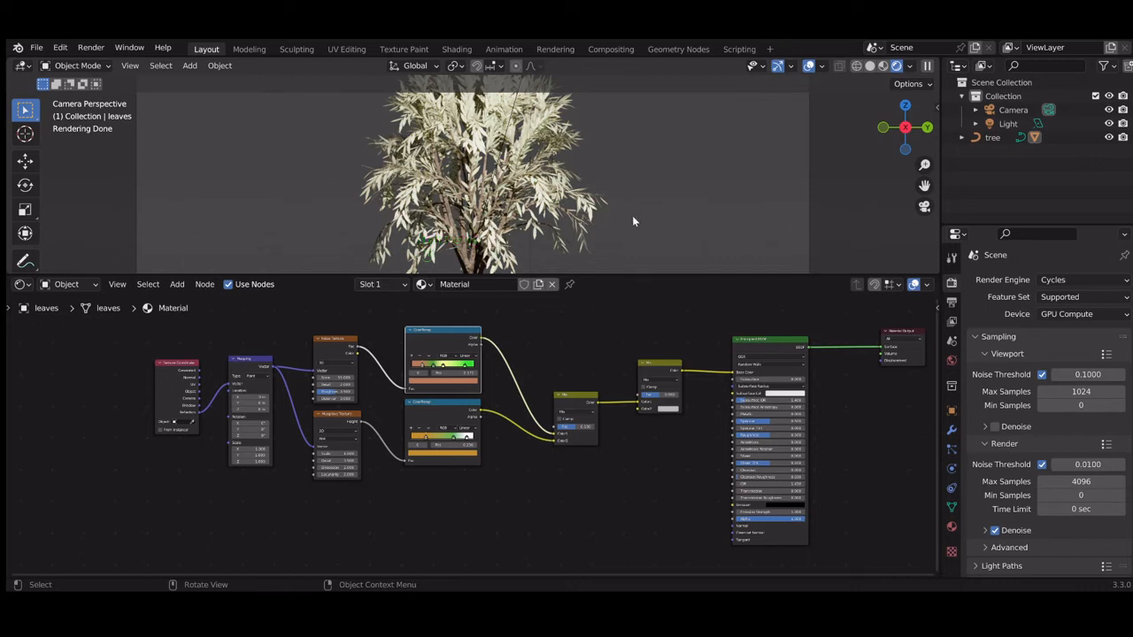
pyautogui.click(468, 442)
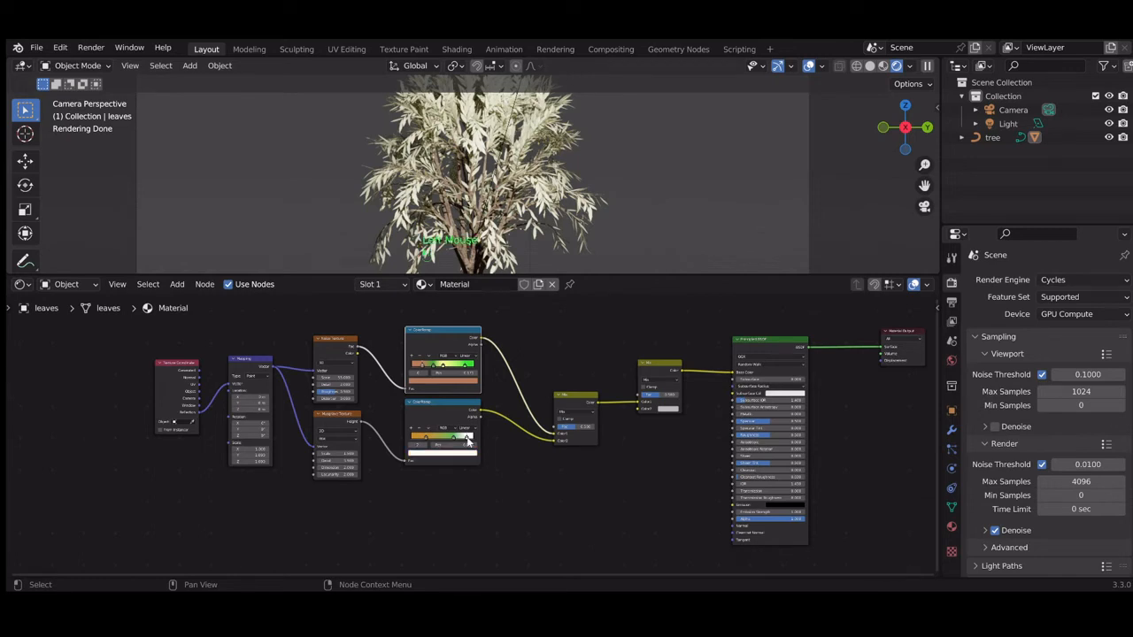
pyautogui.click(469, 454)
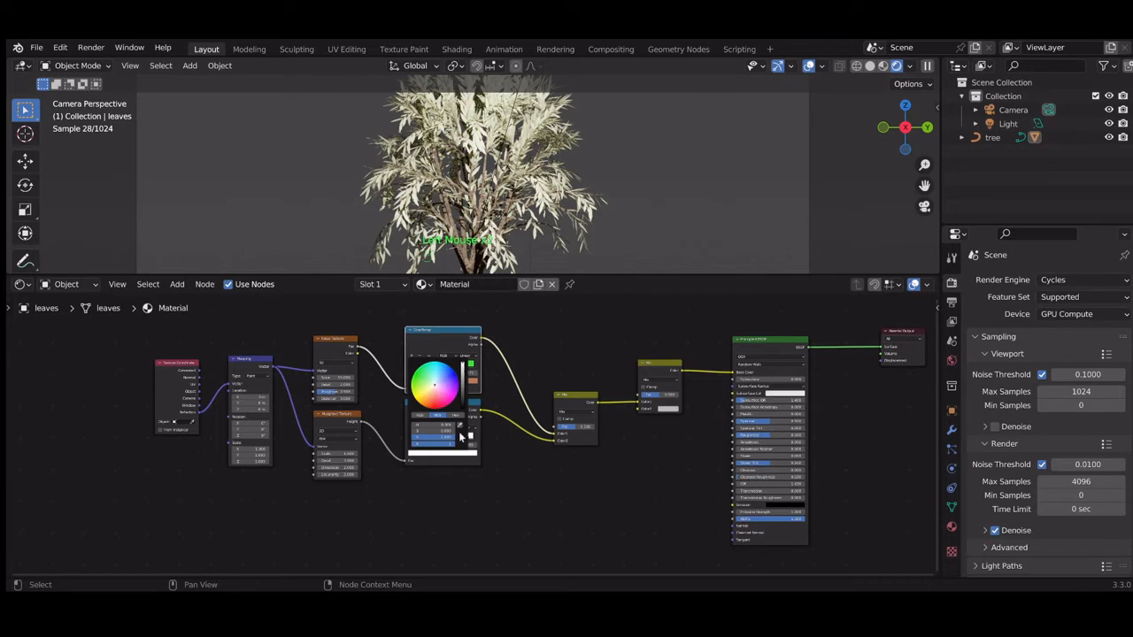
pyautogui.click(433, 395)
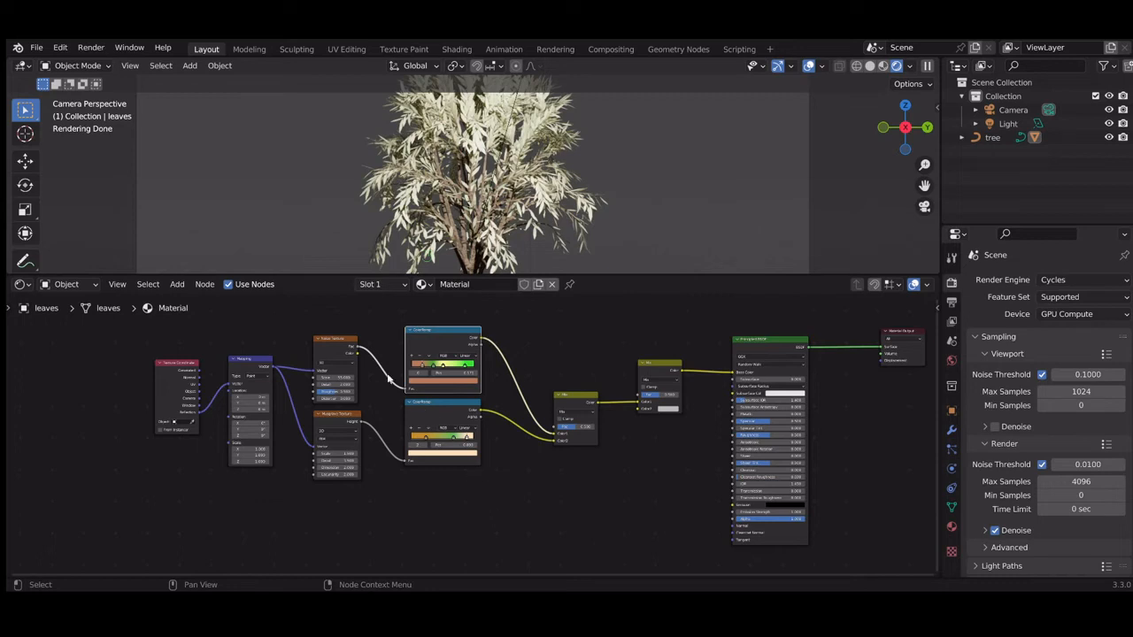
pyautogui.click(175, 285)
pyautogui.click(181, 300)
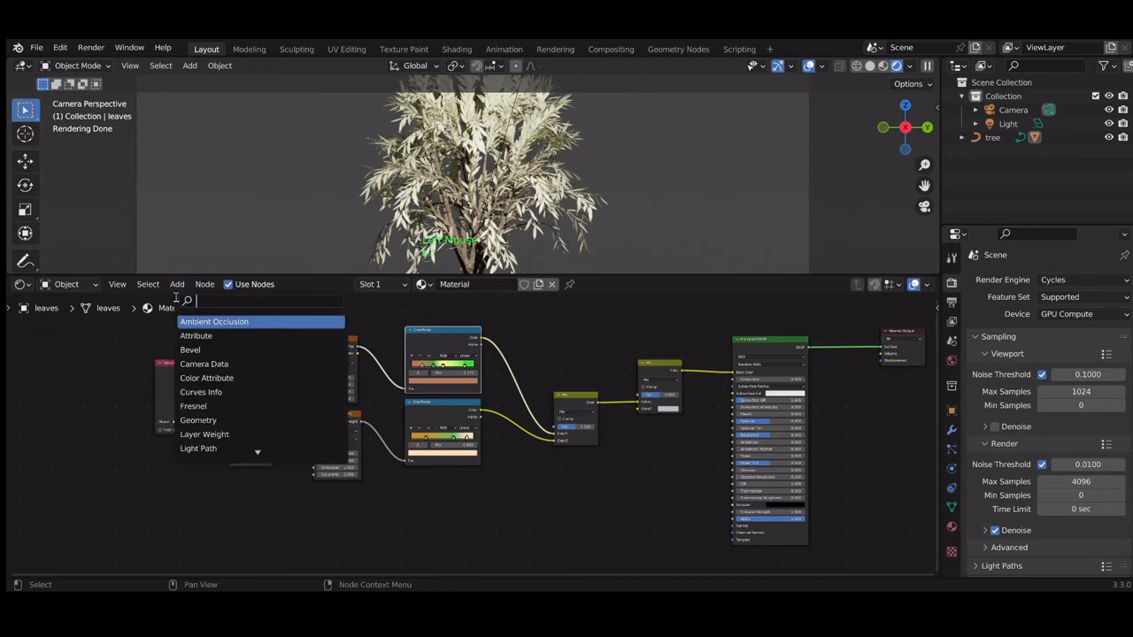
pyautogui.write('color')
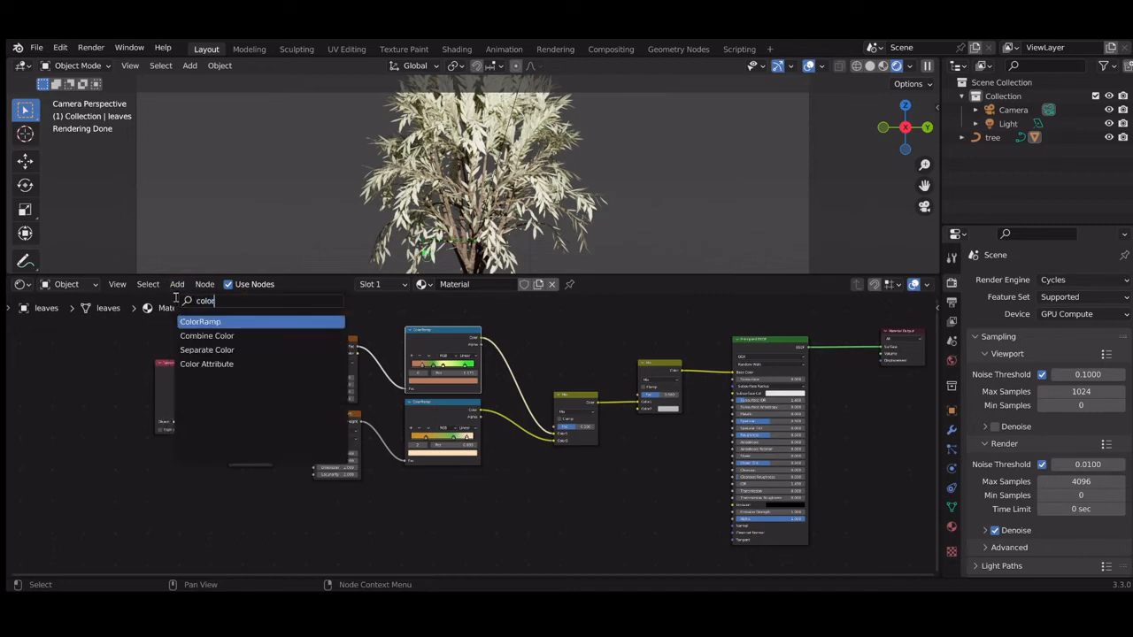
pyautogui.click(204, 324)
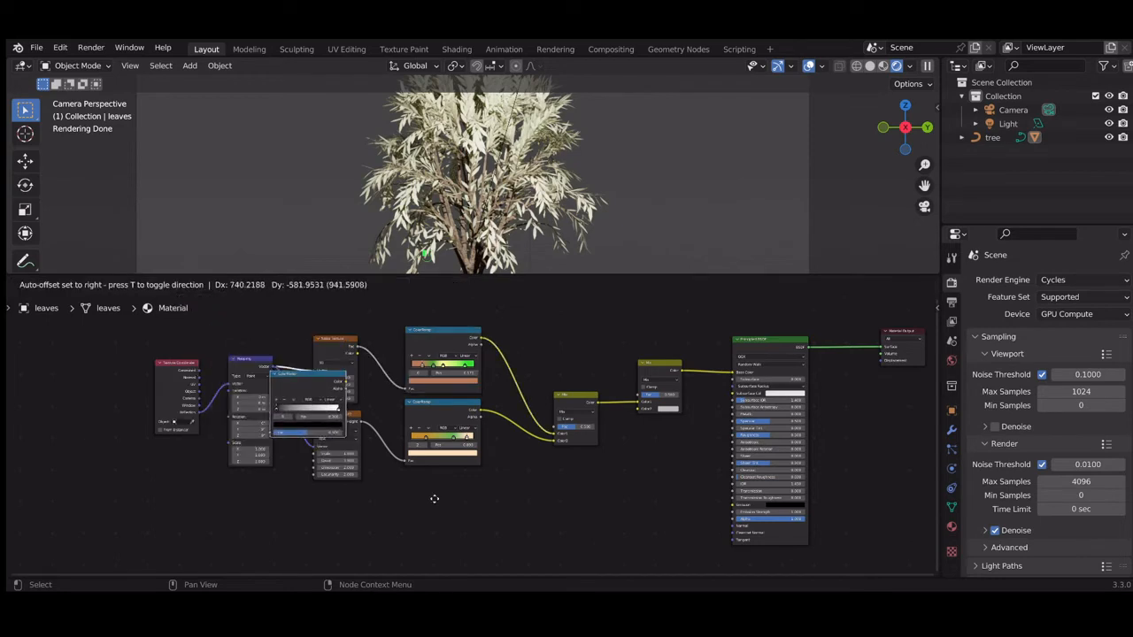
pyautogui.click(664, 489)
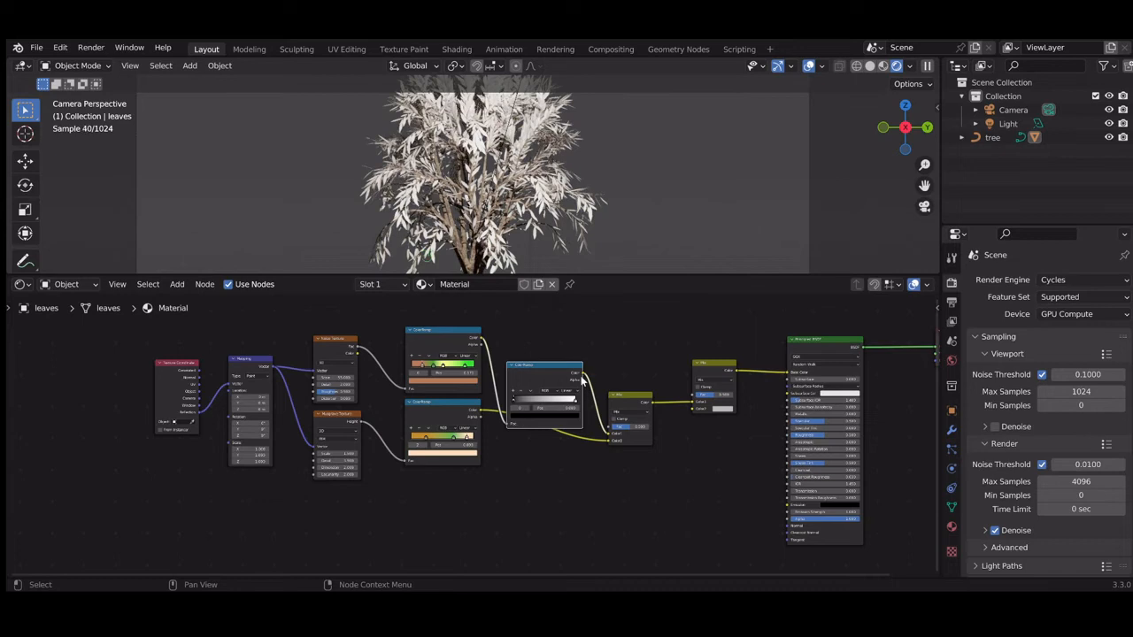
pyautogui.moveTo(583, 378); pyautogui.dragTo(519, 346)
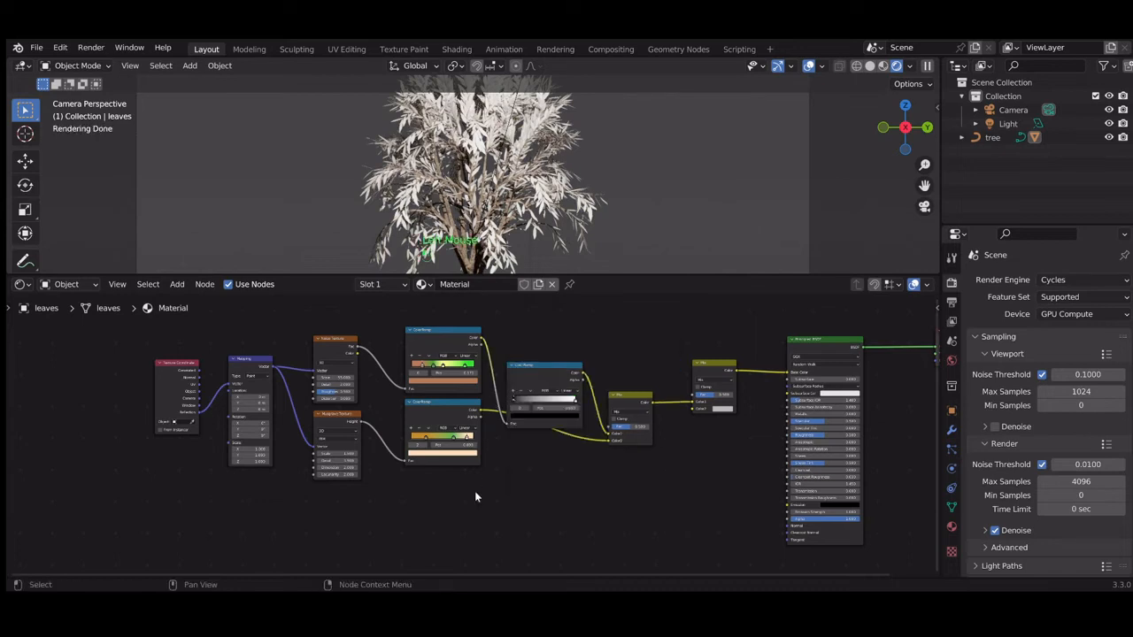
pyautogui.click(531, 370)
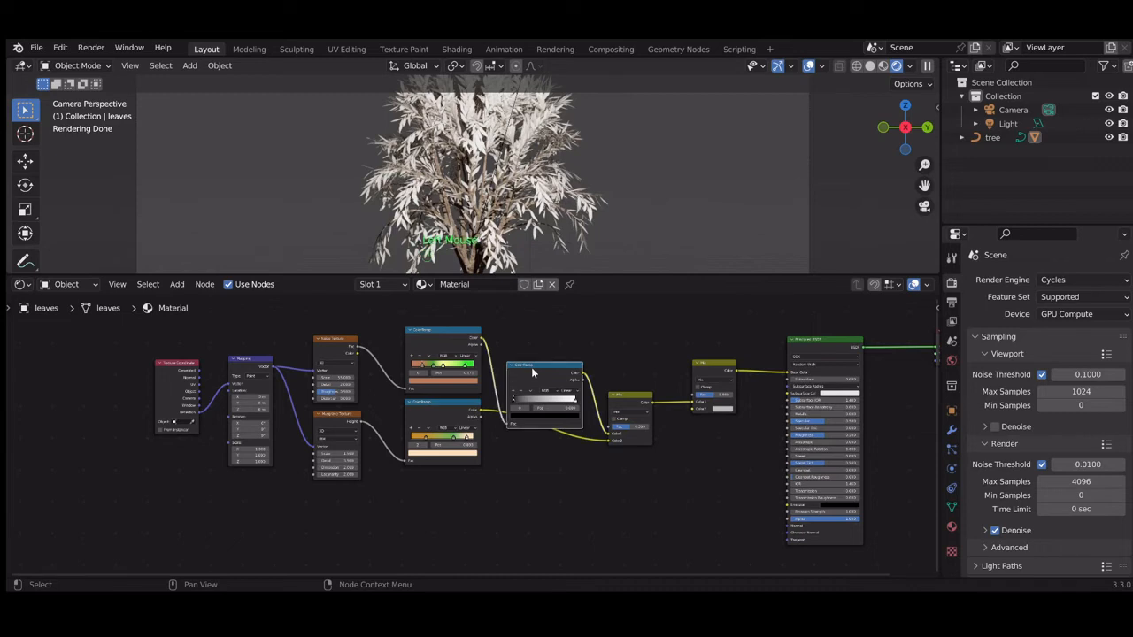
pyautogui.press('Delete')
pyautogui.press('Delete')
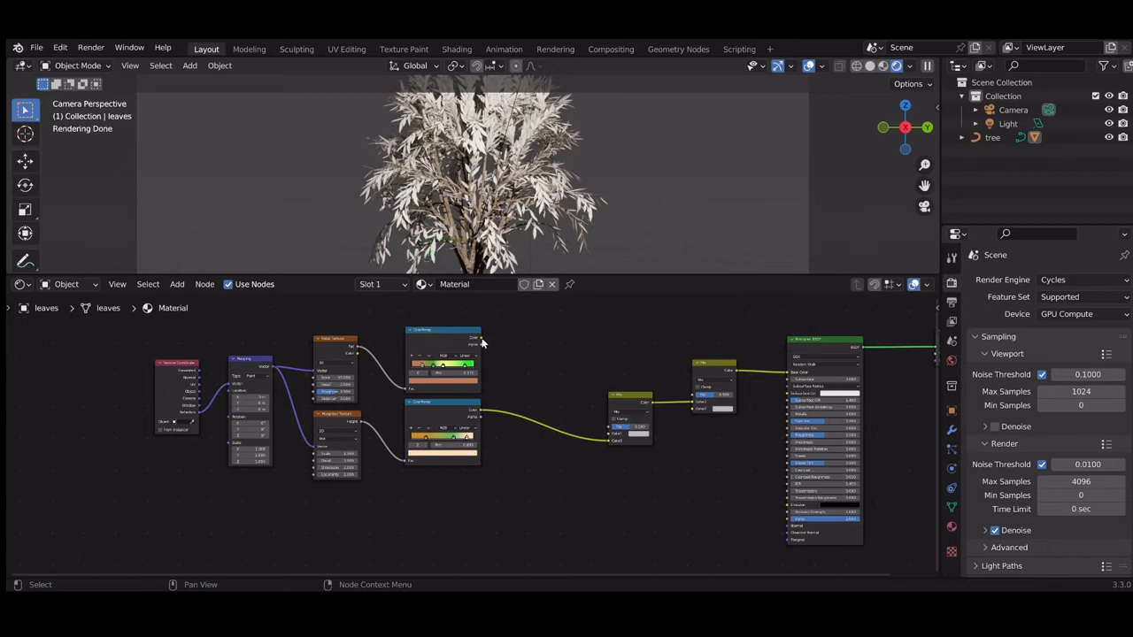
pyautogui.moveTo(482, 340); pyautogui.dragTo(609, 441)
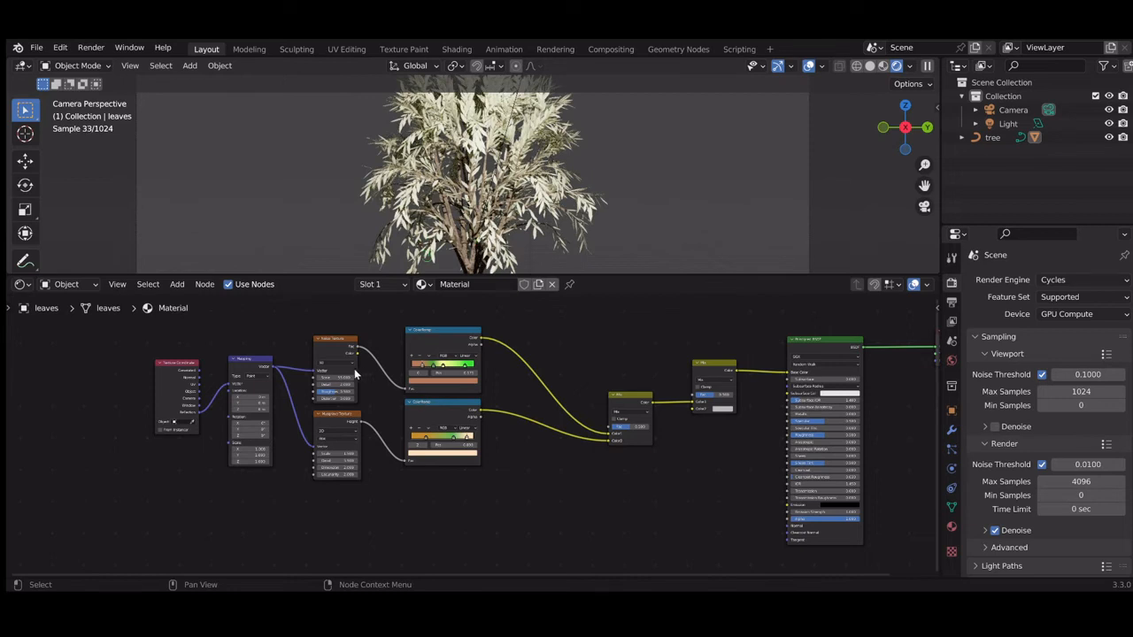
# Add a third ColorRamp node below the other two and connect its Color output to the second Mix node's Color2 input
pyautogui.click(177, 284)
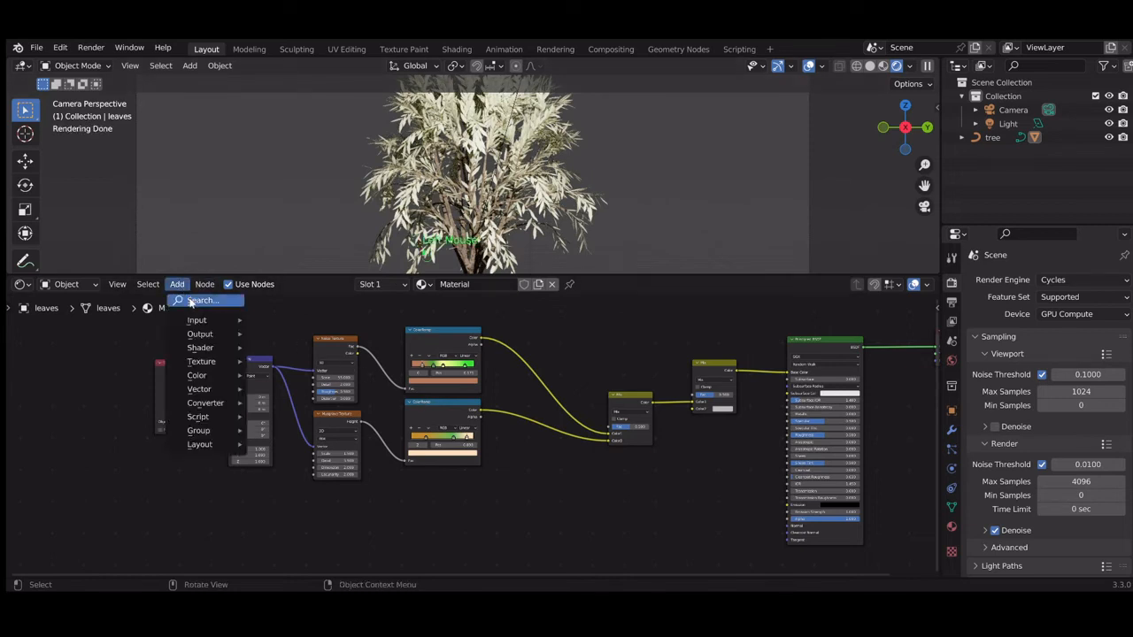
pyautogui.click(192, 301)
pyautogui.write('c')
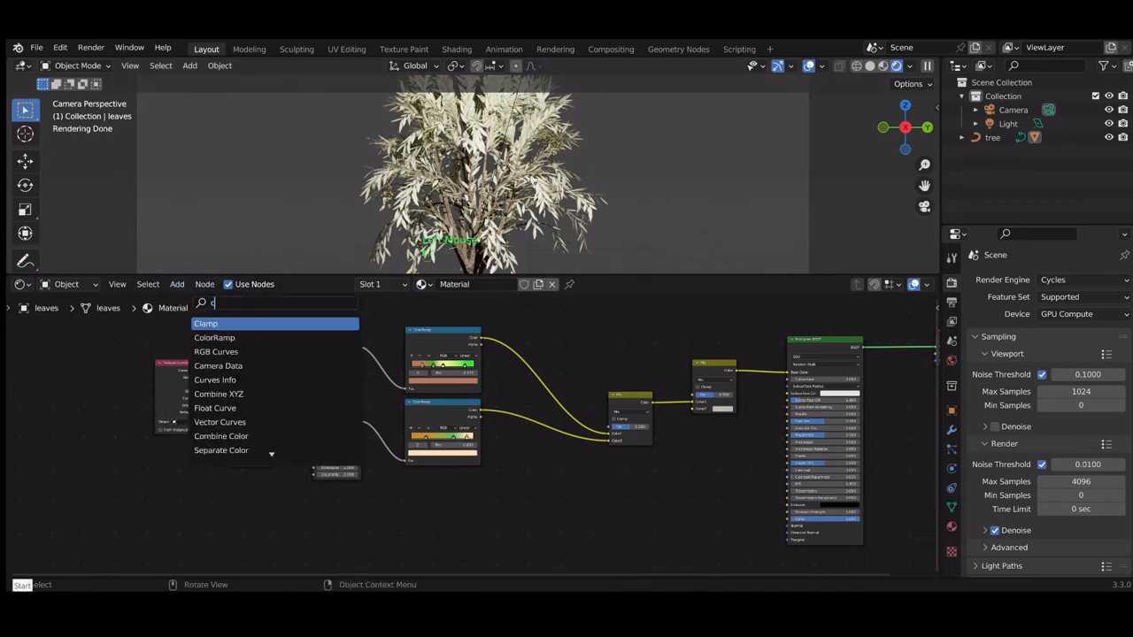
pyautogui.write('olo')
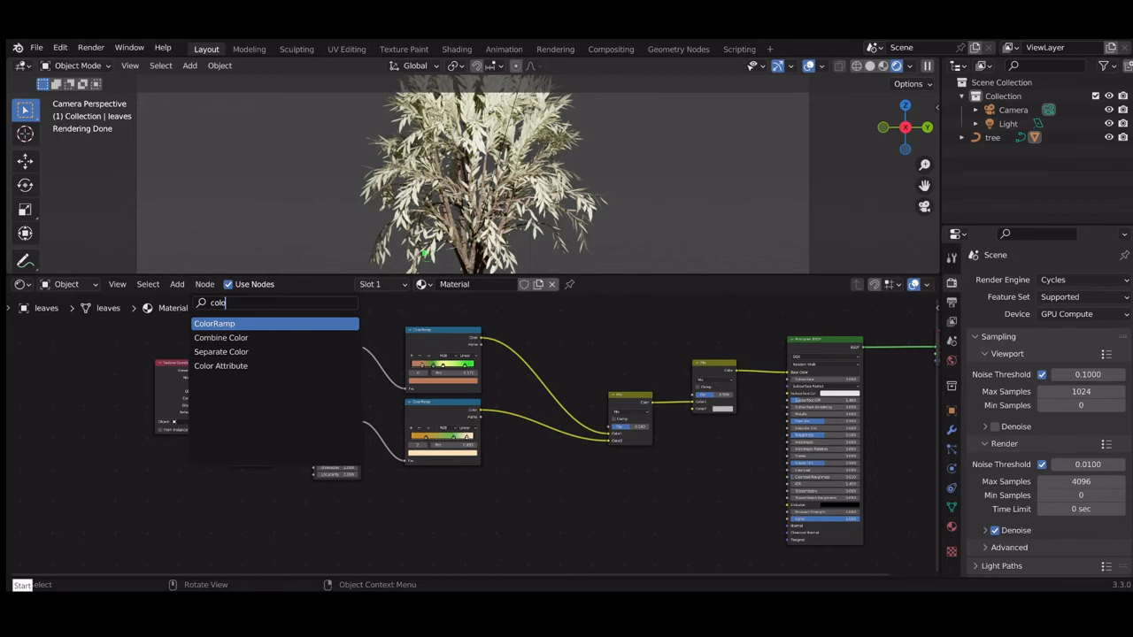
pyautogui.press('Return')
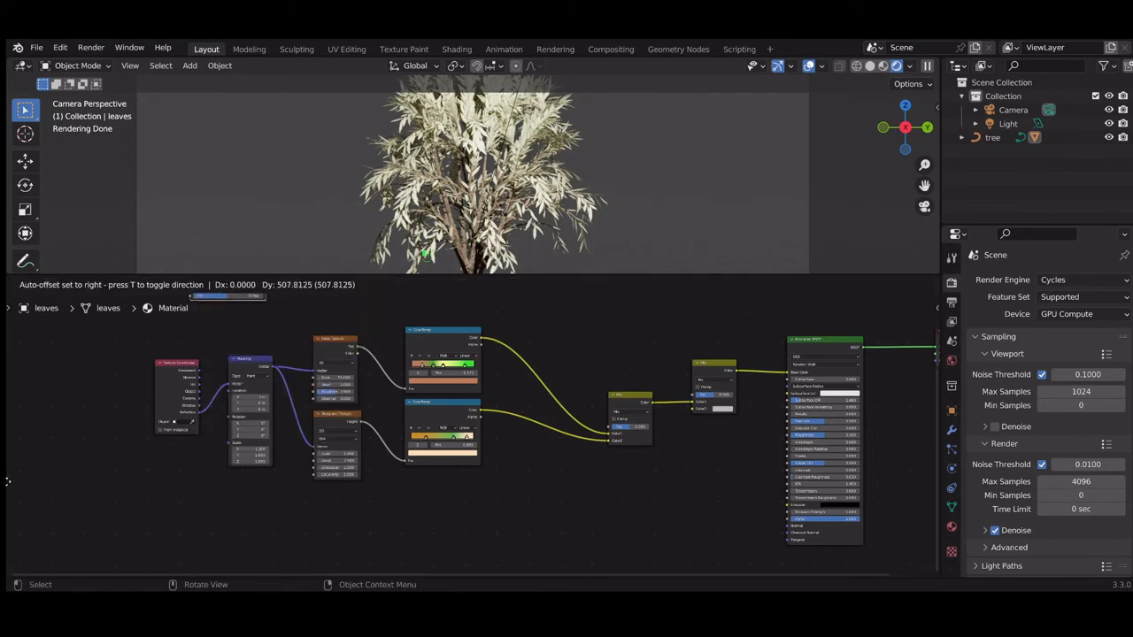
pyautogui.click(7, 579)
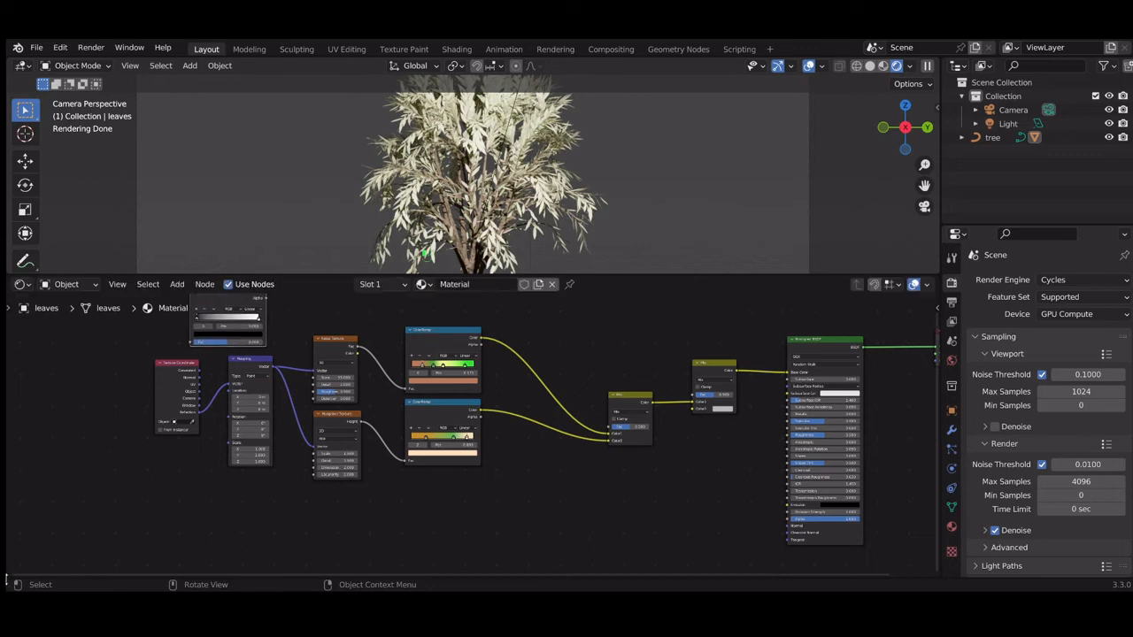
pyautogui.click(206, 303)
pyautogui.moveTo(206, 307); pyautogui.dragTo(424, 507)
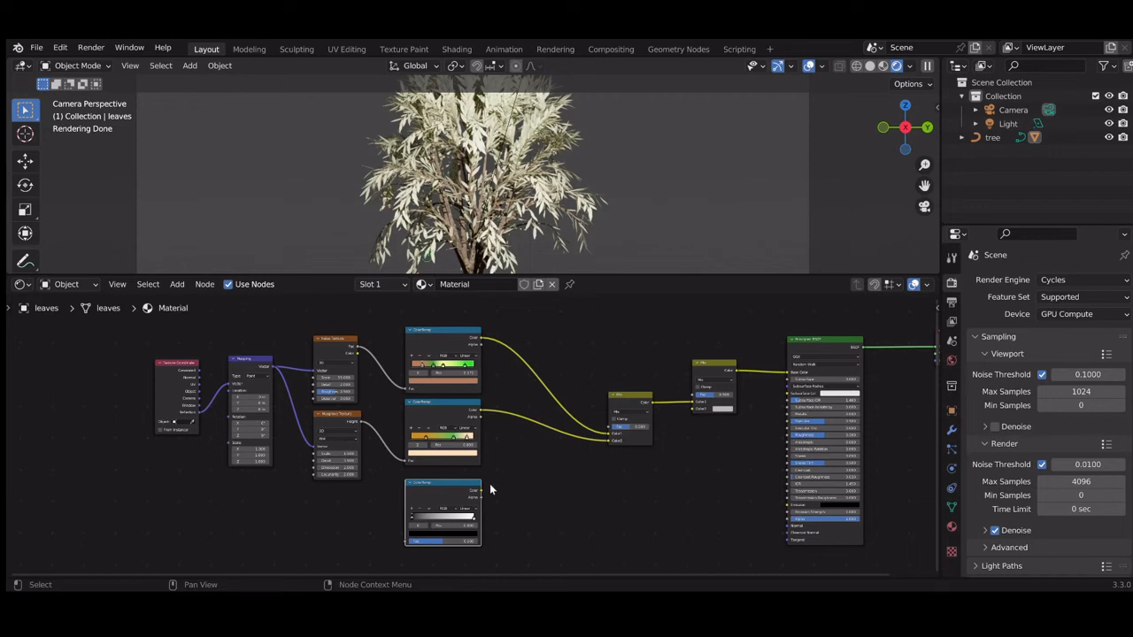
pyautogui.moveTo(479, 490); pyautogui.dragTo(695, 407)
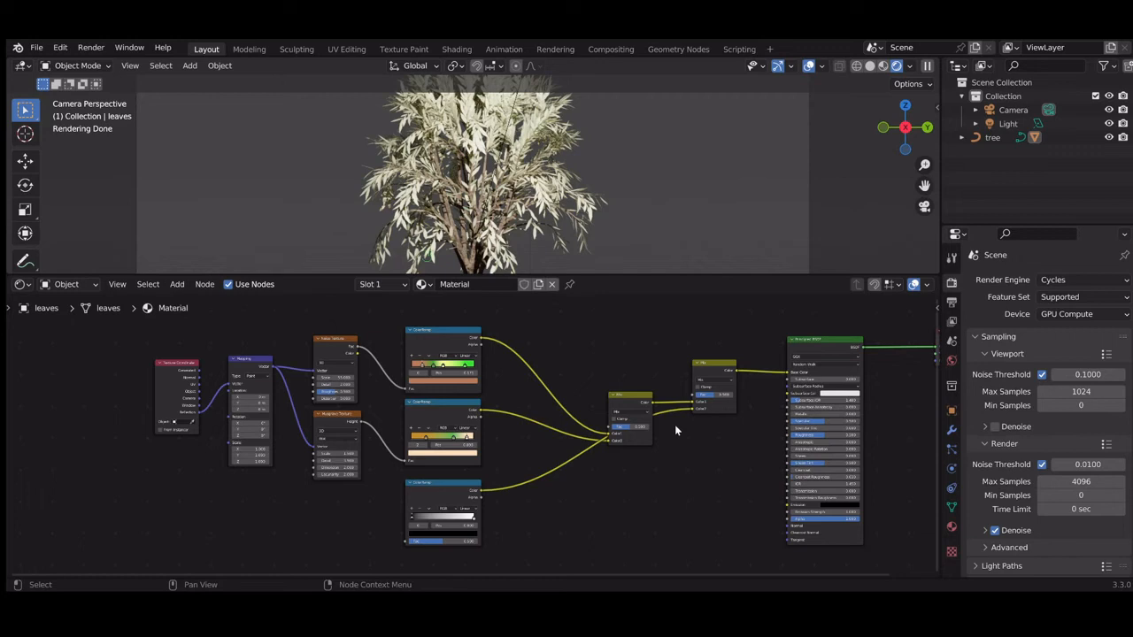
# Add an Object Info node below the Musgrave Texture and connect its Random output to the third ColorRamp's Fac input
pyautogui.click(178, 283)
pyautogui.click(181, 295)
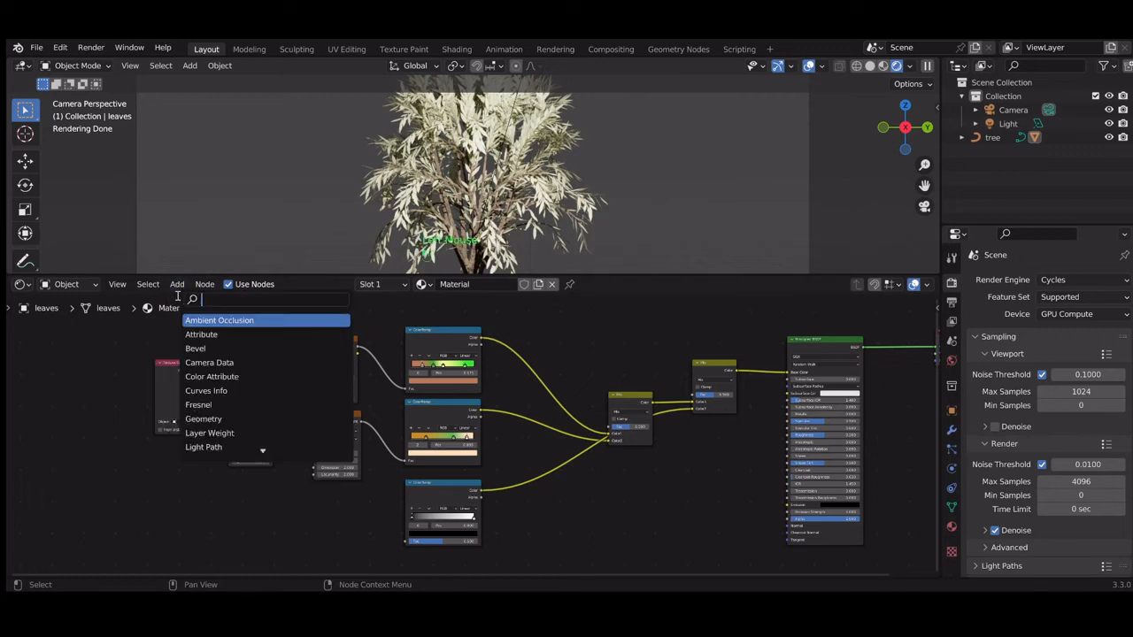
pyautogui.write('ob')
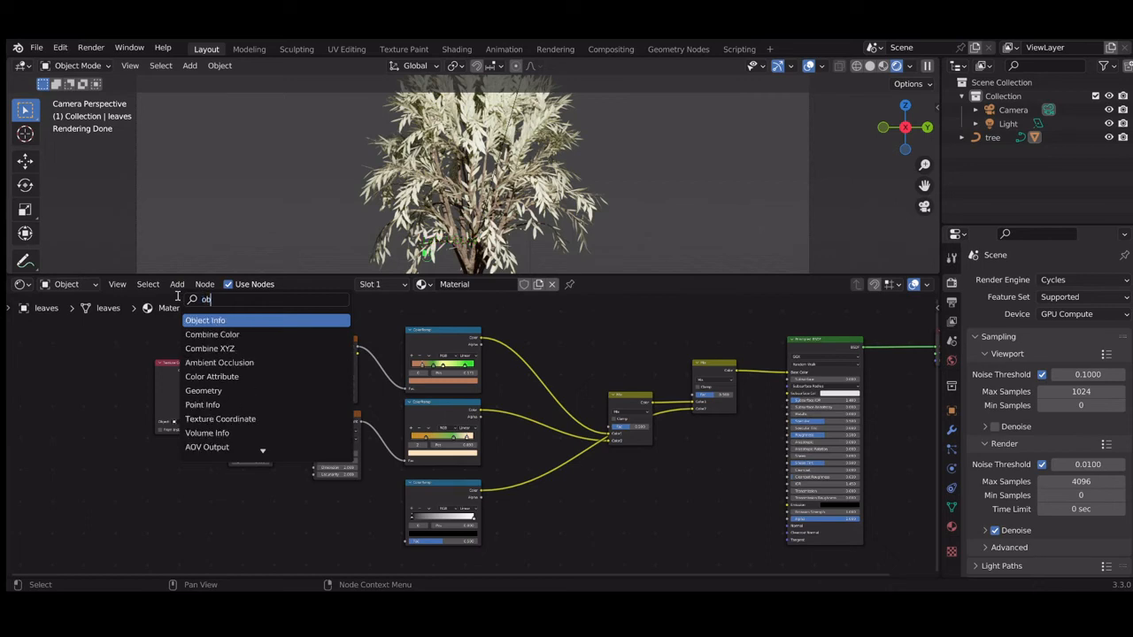
pyautogui.write('ject')
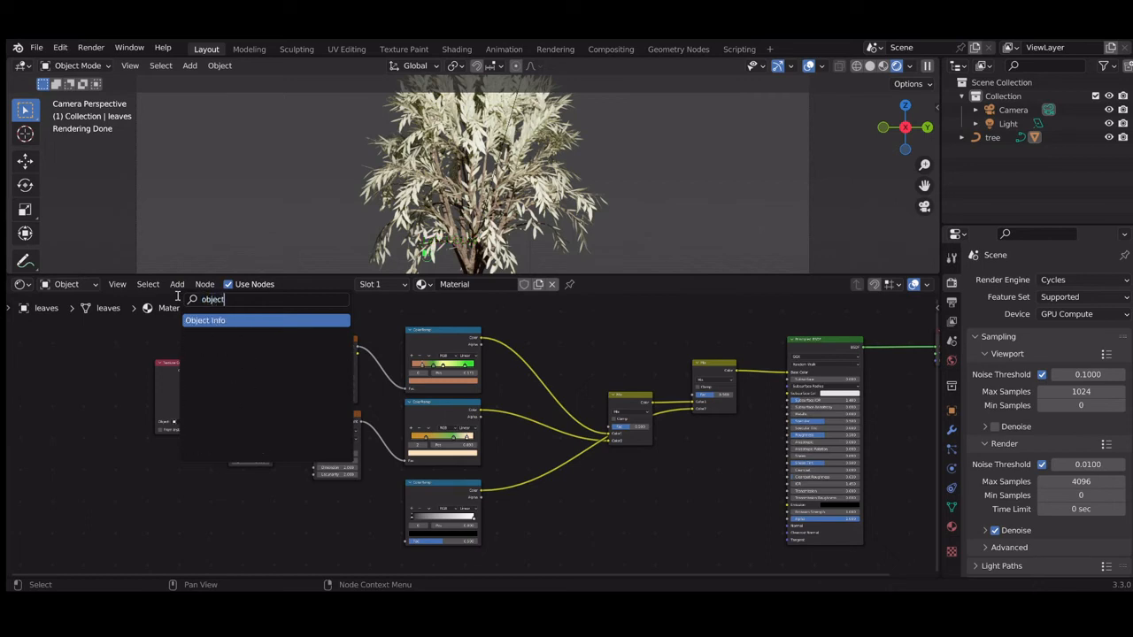
pyautogui.click(223, 322)
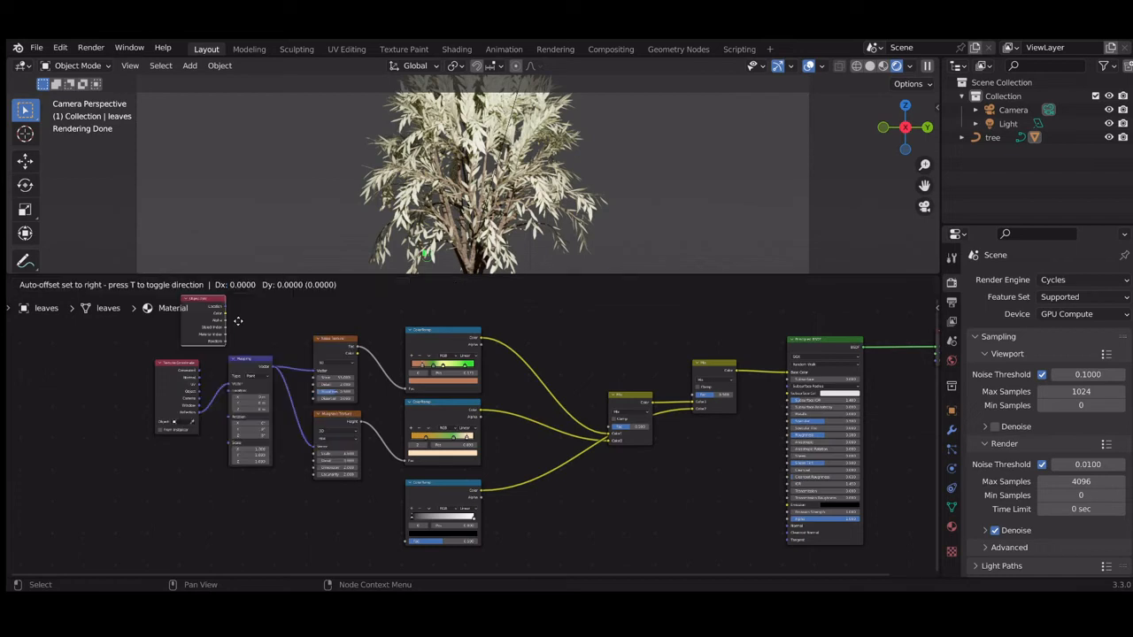
pyautogui.click(44, 542)
pyautogui.moveTo(114, 403); pyautogui.dragTo(331, 504)
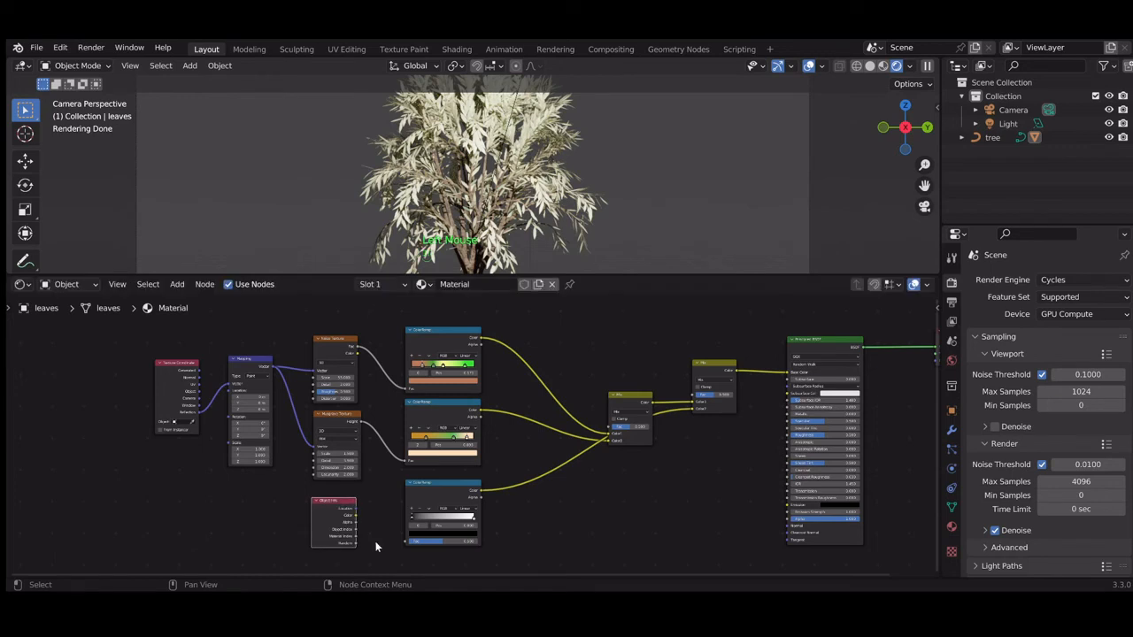
pyautogui.moveTo(355, 542); pyautogui.dragTo(407, 540)
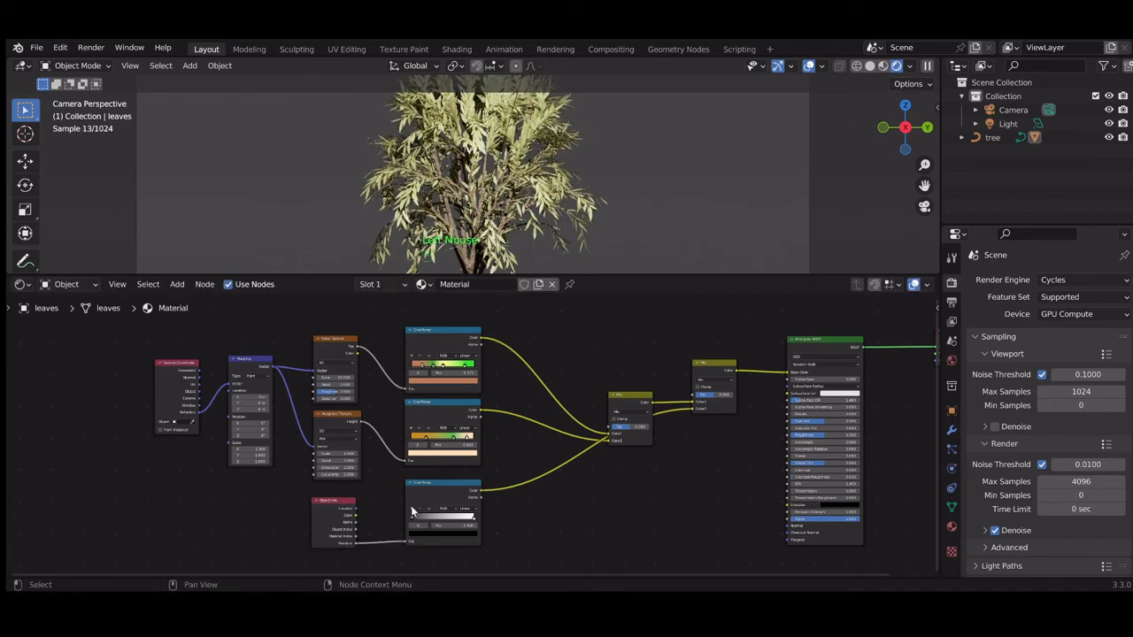
# Add three stops to the third ColorRamp and spread them evenly between the black and white end stops
pyautogui.click(410, 505)
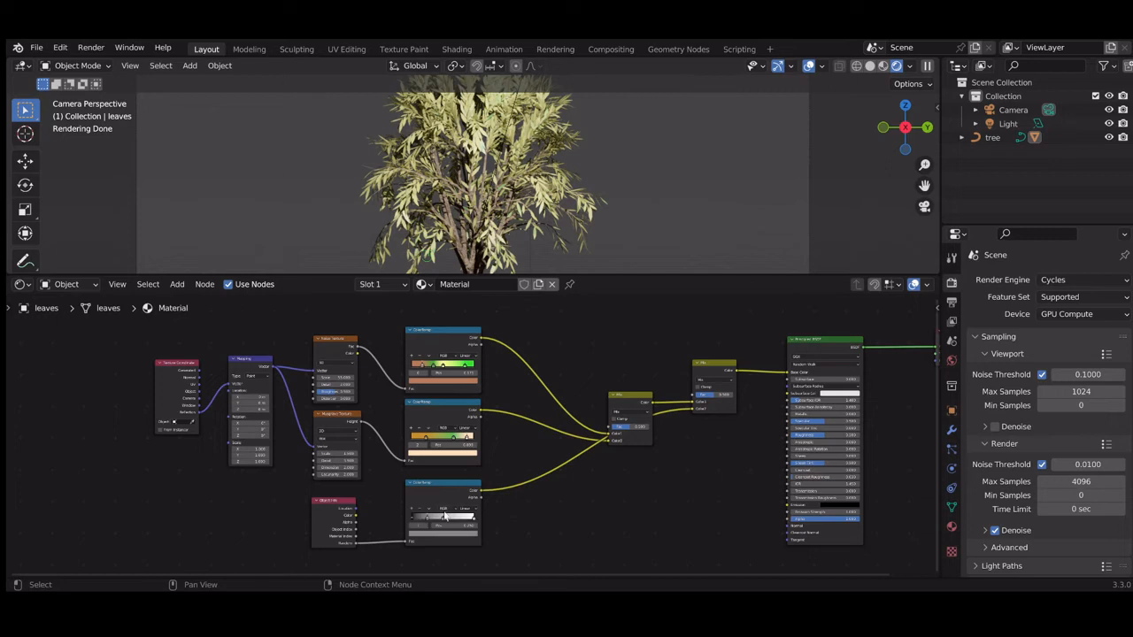
pyautogui.click(443, 515)
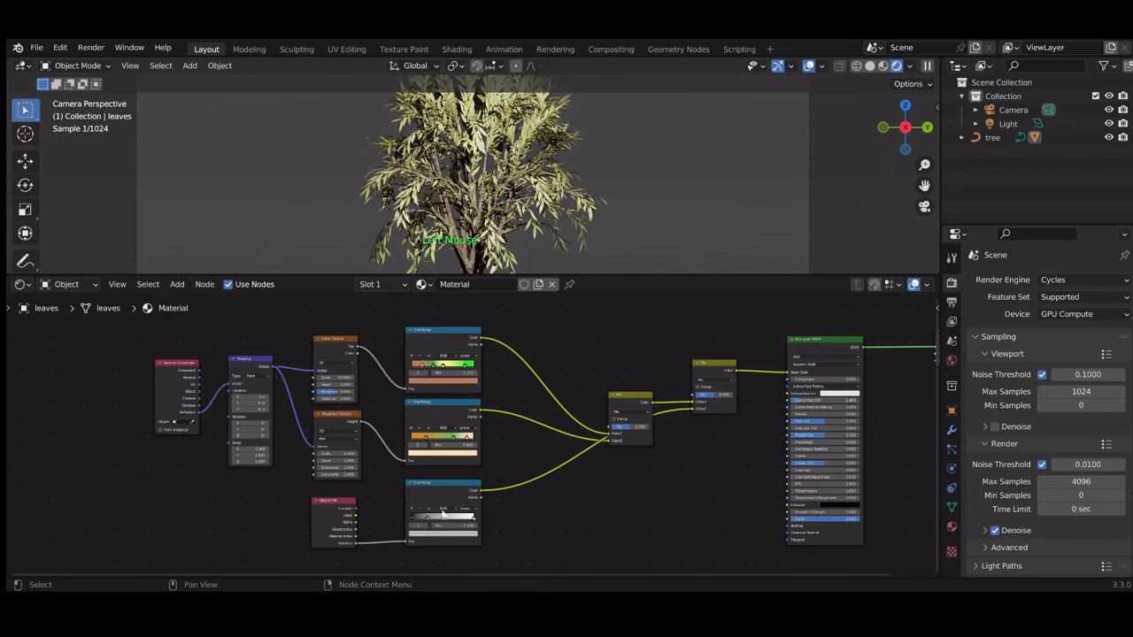
pyautogui.click(414, 514)
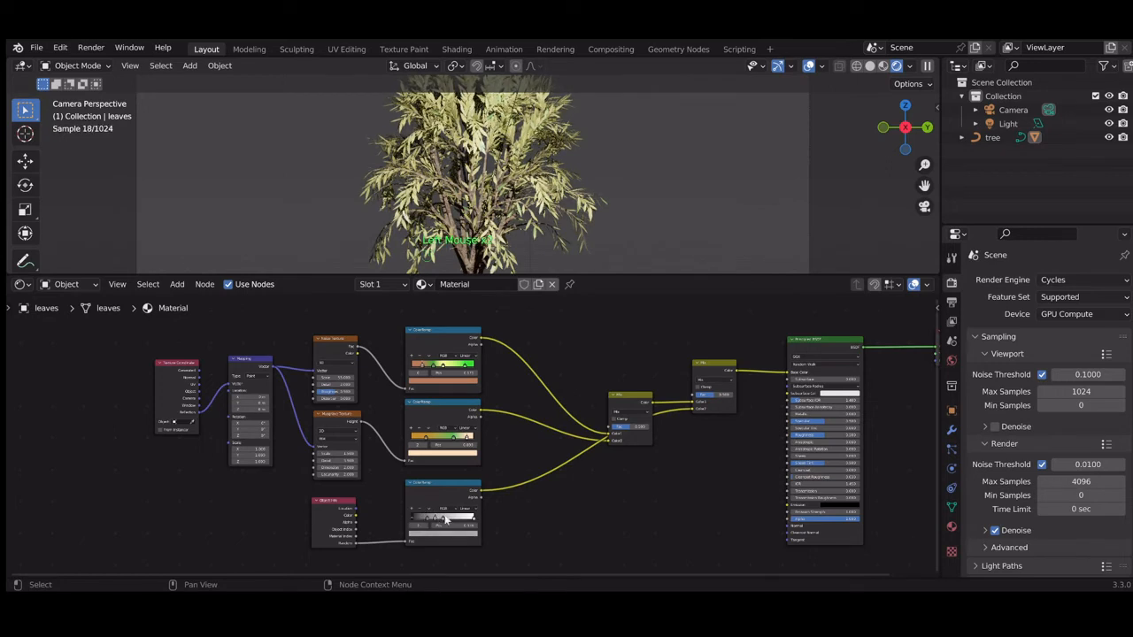
pyautogui.click(447, 519)
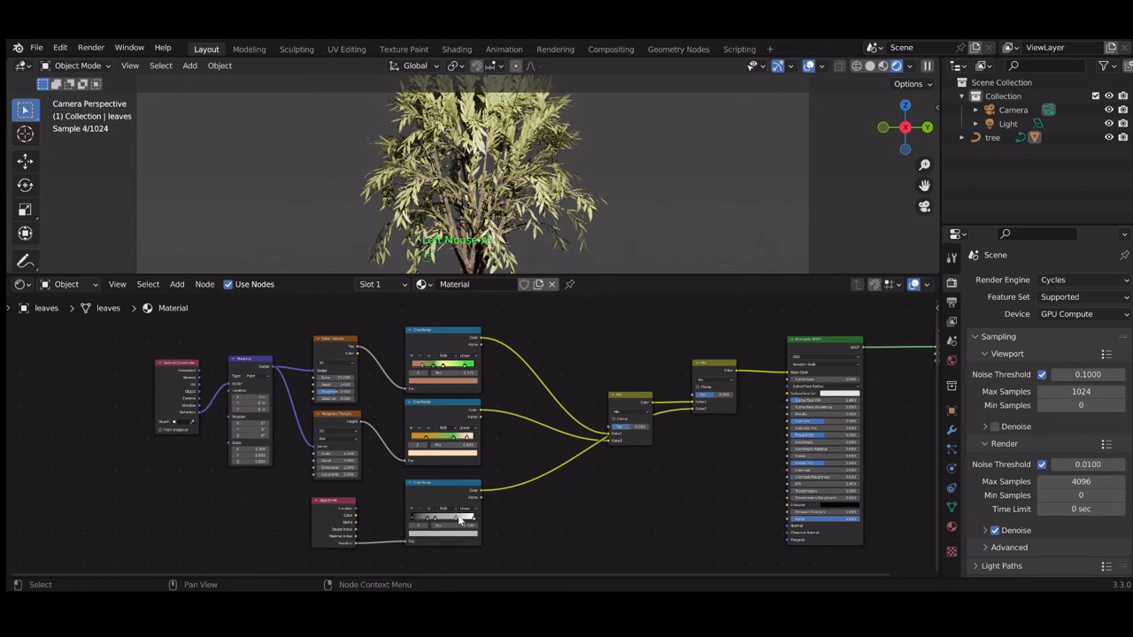
pyautogui.click(439, 522)
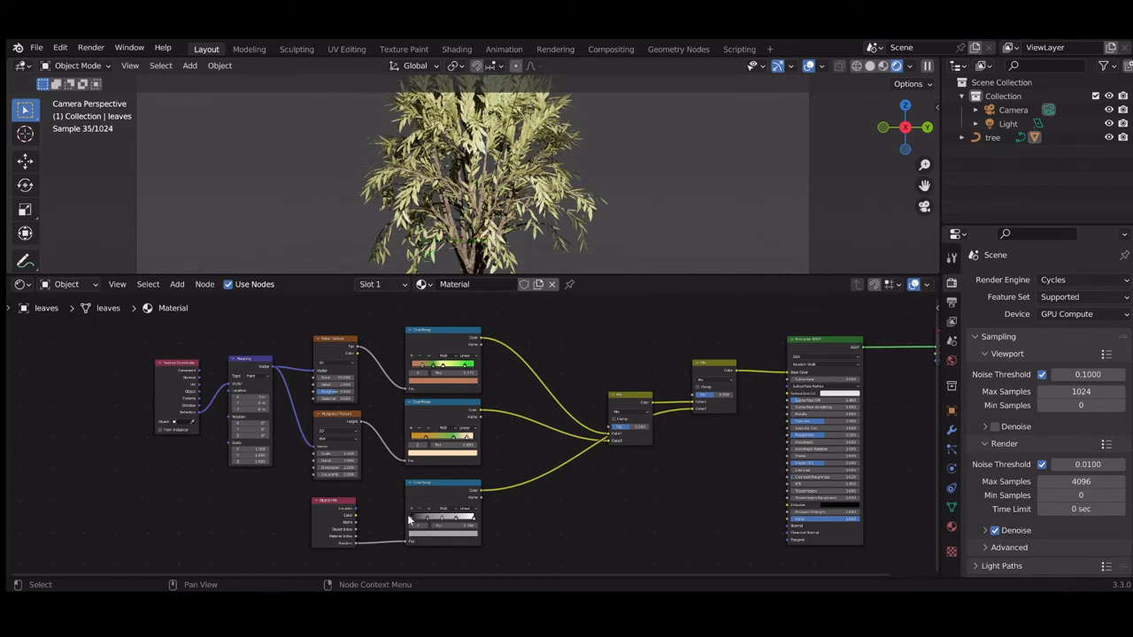
# Move the third ColorRamp's black and white end stops slightly inward and set its interpolation to Constant
pyautogui.click(412, 520)
pyautogui.moveTo(412, 520); pyautogui.dragTo(415, 520)
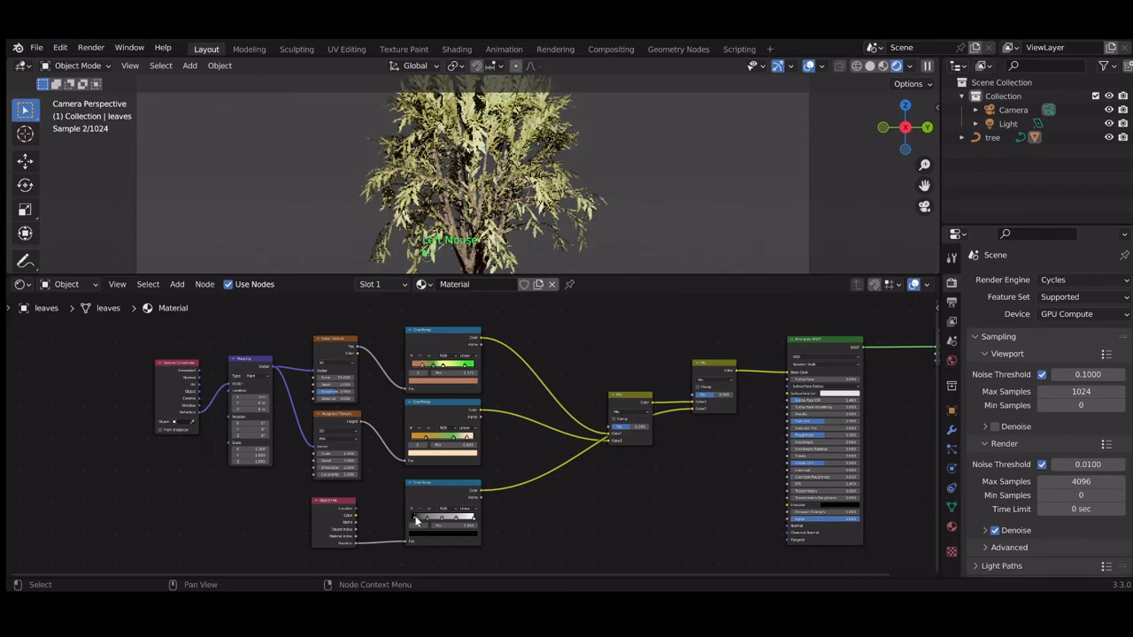
pyautogui.click(473, 522)
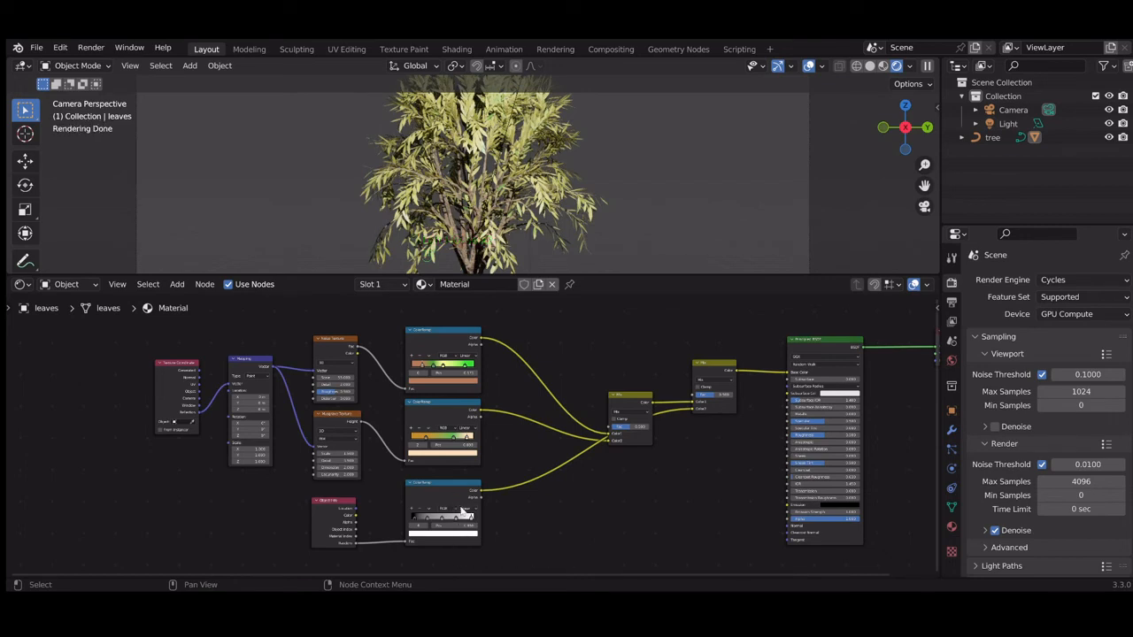
pyautogui.click(461, 510)
pyautogui.click(467, 546)
# Color the third ColorRamp's white end stop a soft light green
pyautogui.click(471, 517)
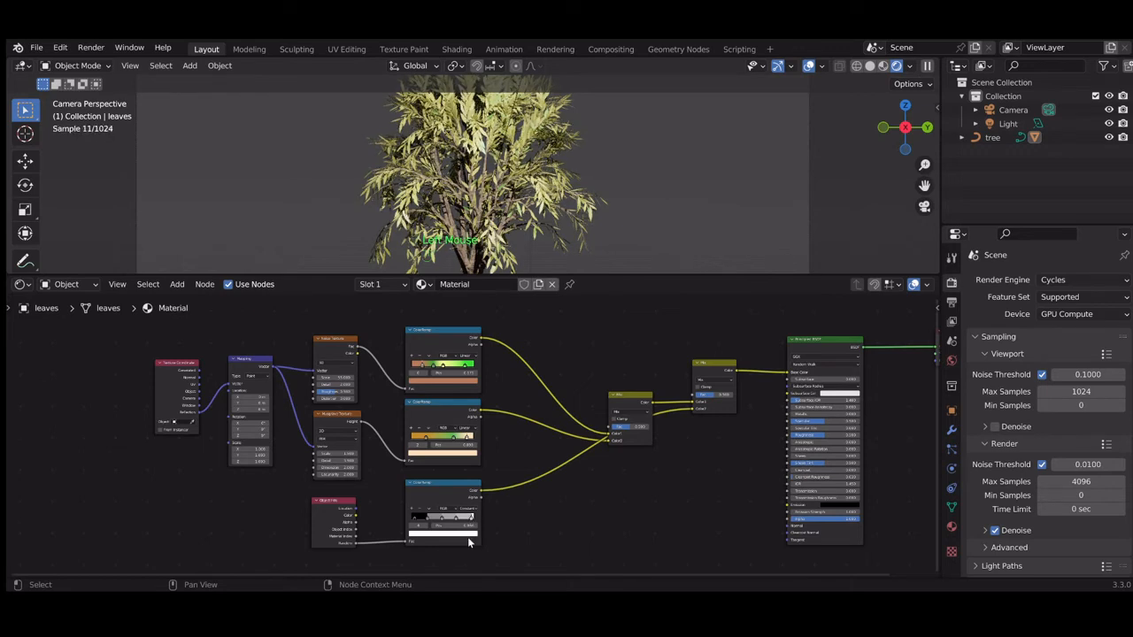
pyautogui.click(467, 535)
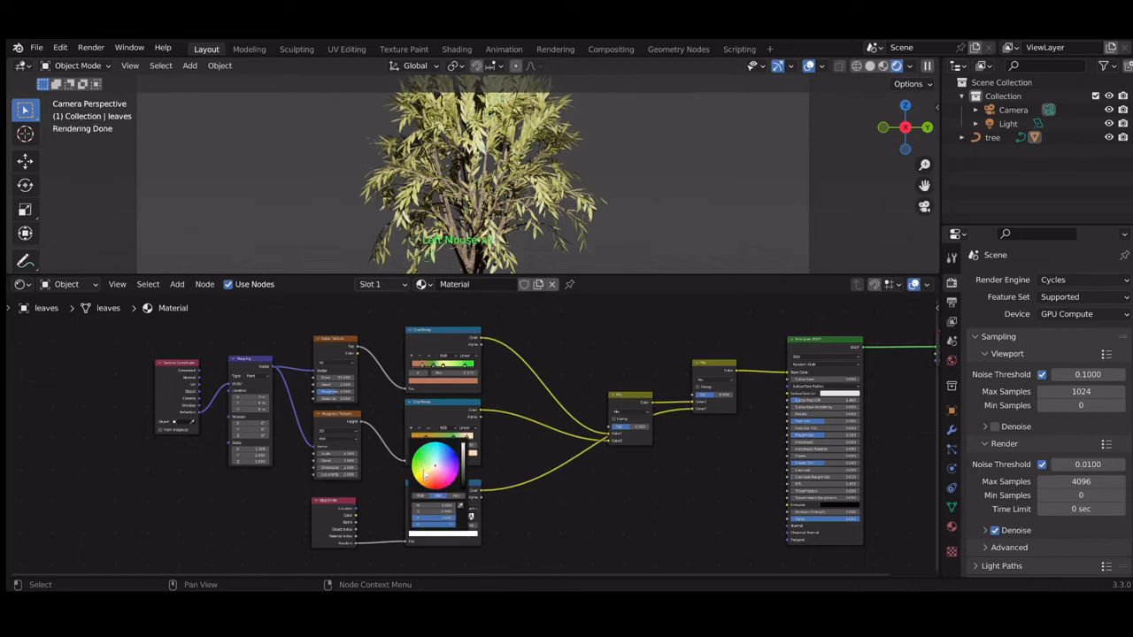
pyautogui.click(430, 470)
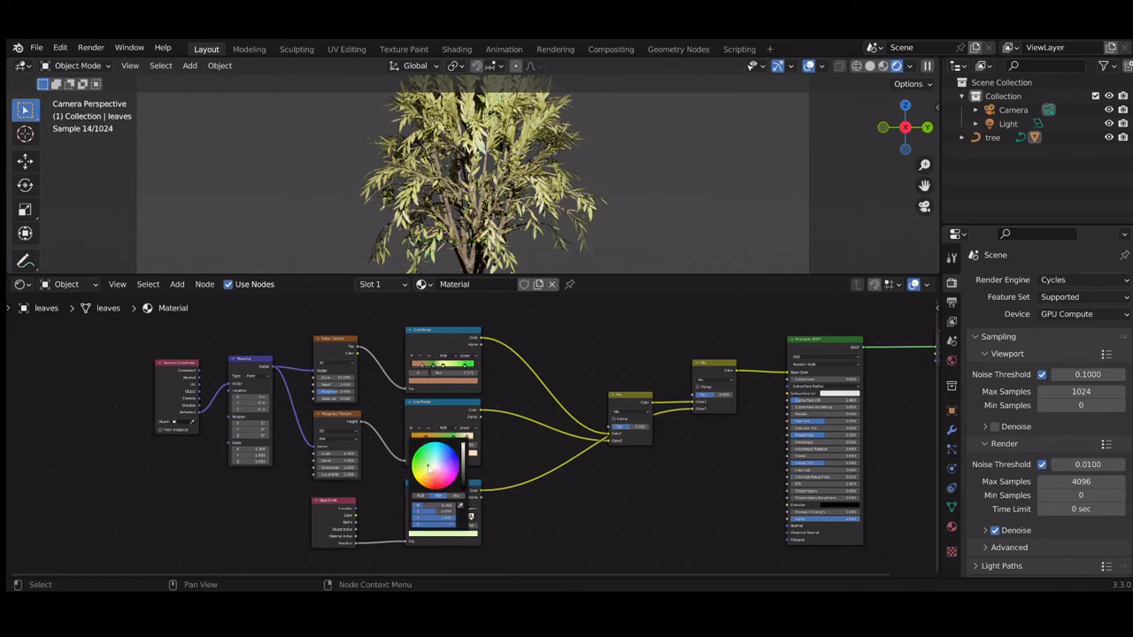
pyautogui.click(463, 450)
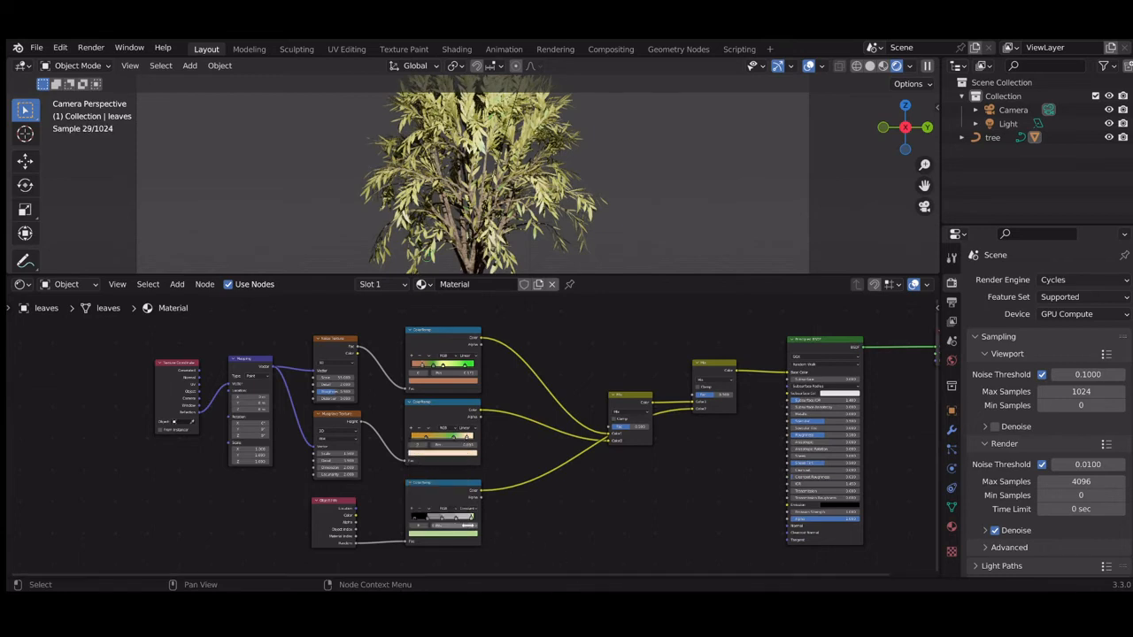
# Color the third ColorRamp's fourth stop, just before the light green end stop, a golden orange
pyautogui.click(458, 522)
pyautogui.click(456, 533)
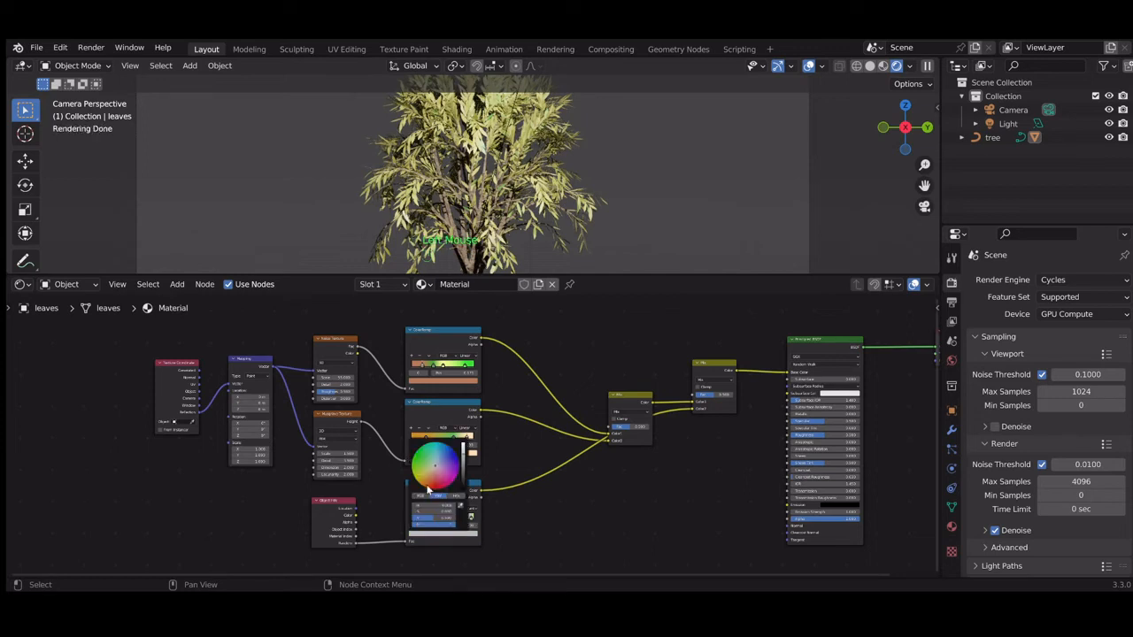
pyautogui.click(428, 481)
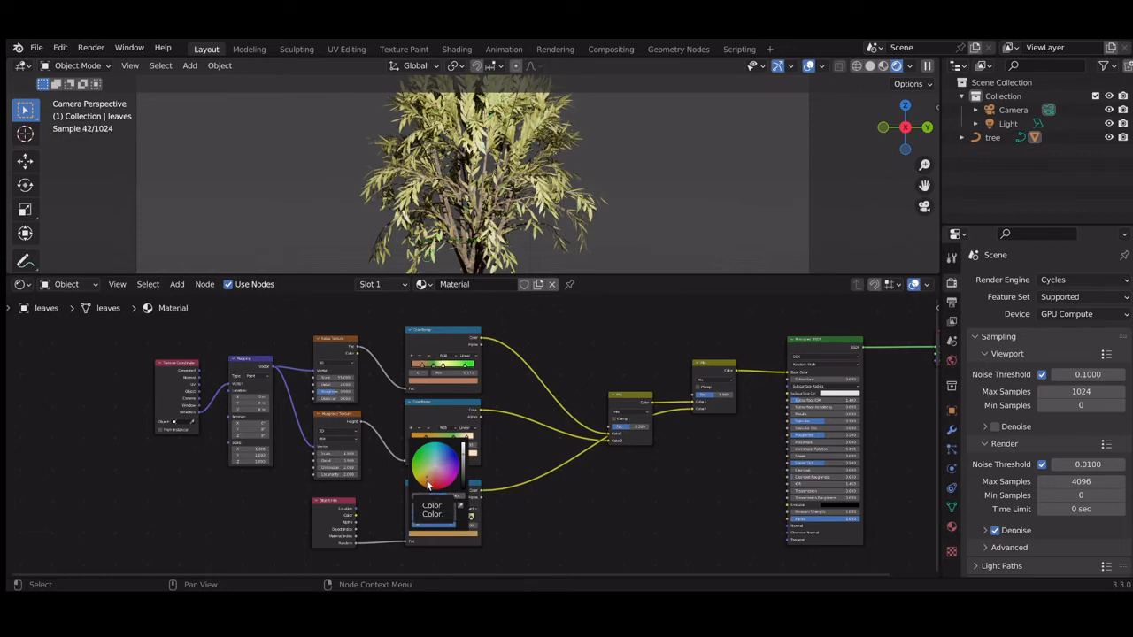
pyautogui.click(433, 478)
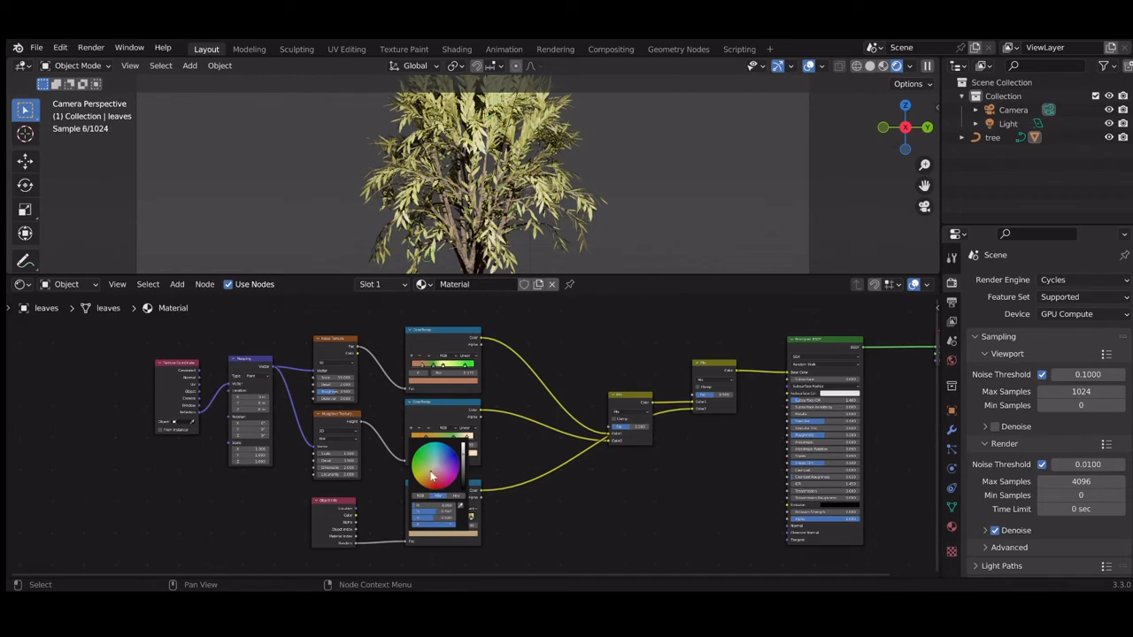
pyautogui.click(423, 477)
pyautogui.moveTo(422, 477); pyautogui.dragTo(424, 480)
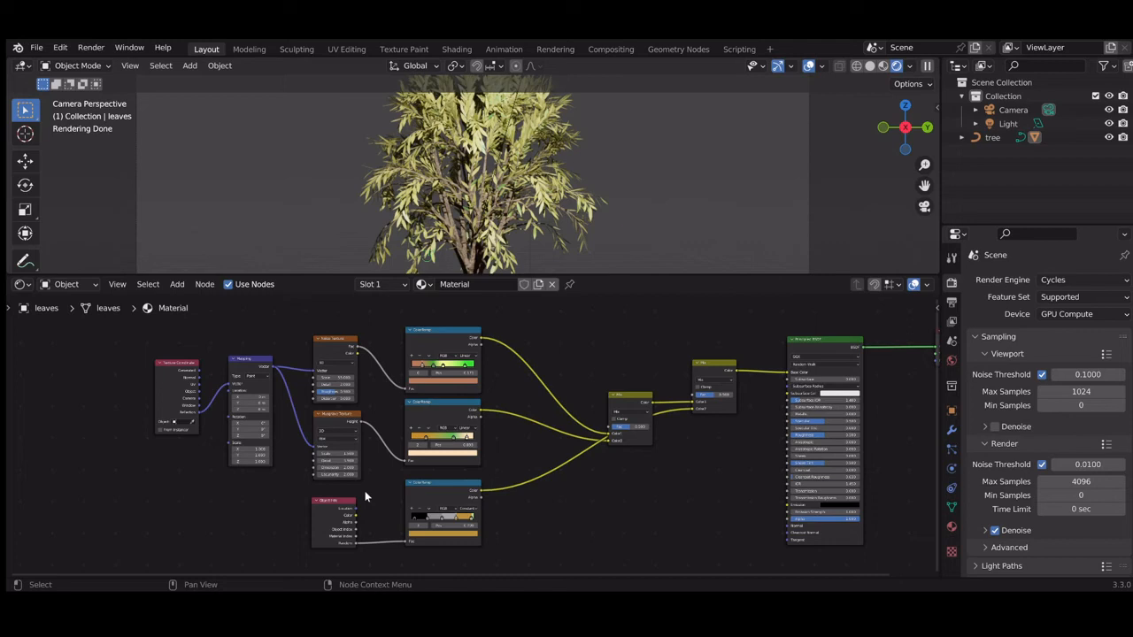
# Color the third ColorRamp's middle stop a saturated dark green
pyautogui.click(442, 522)
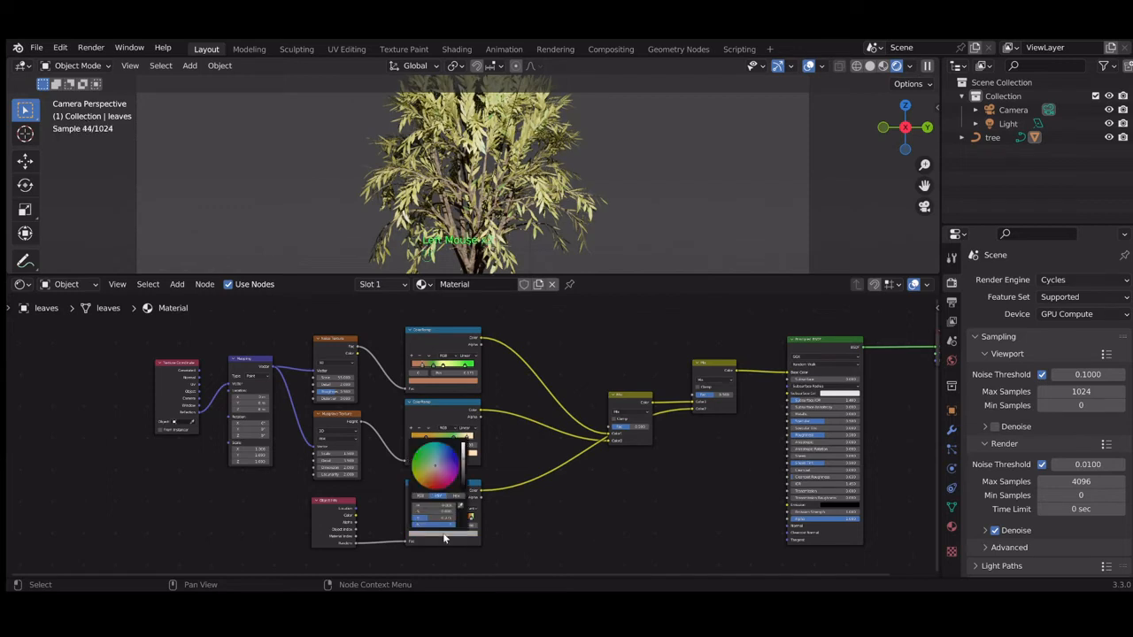
pyautogui.click(439, 531)
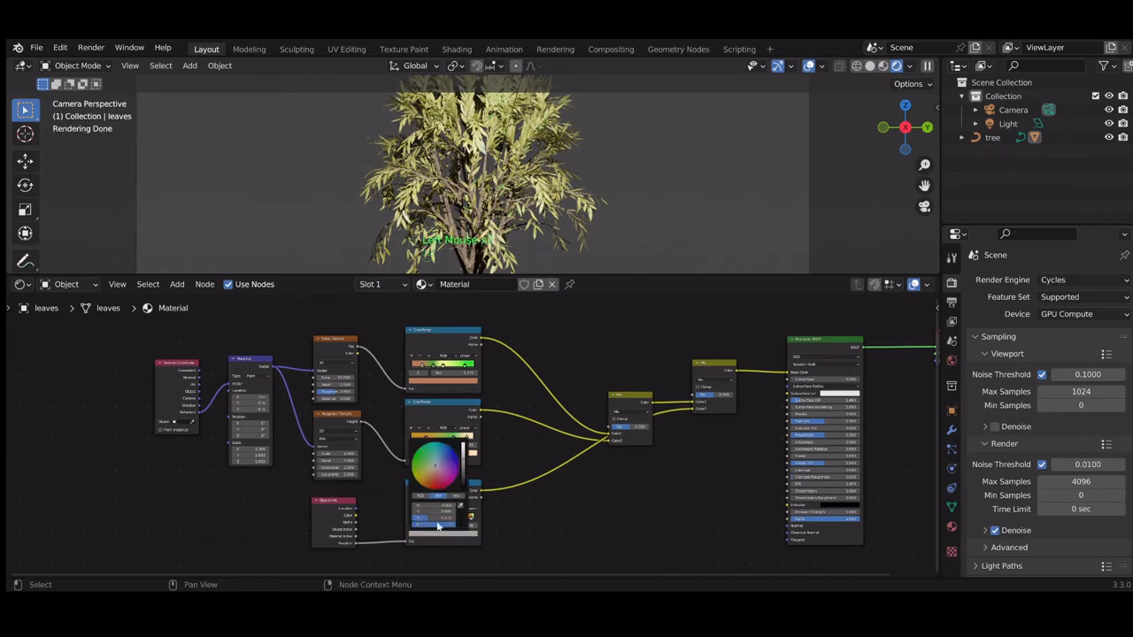
pyautogui.click(422, 456)
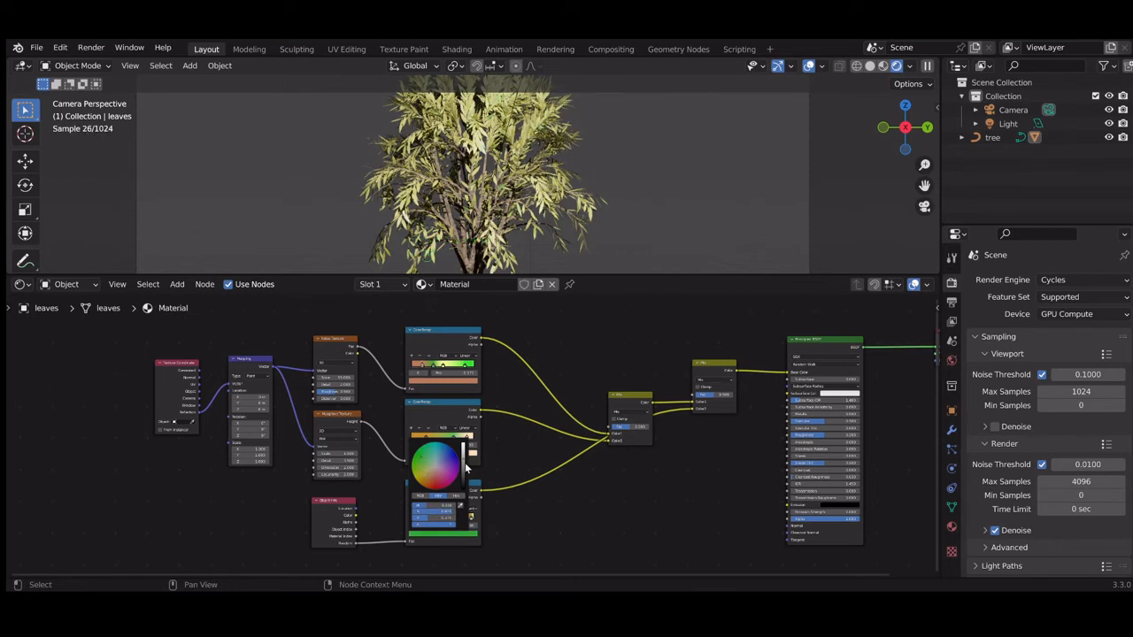
pyautogui.click(463, 469)
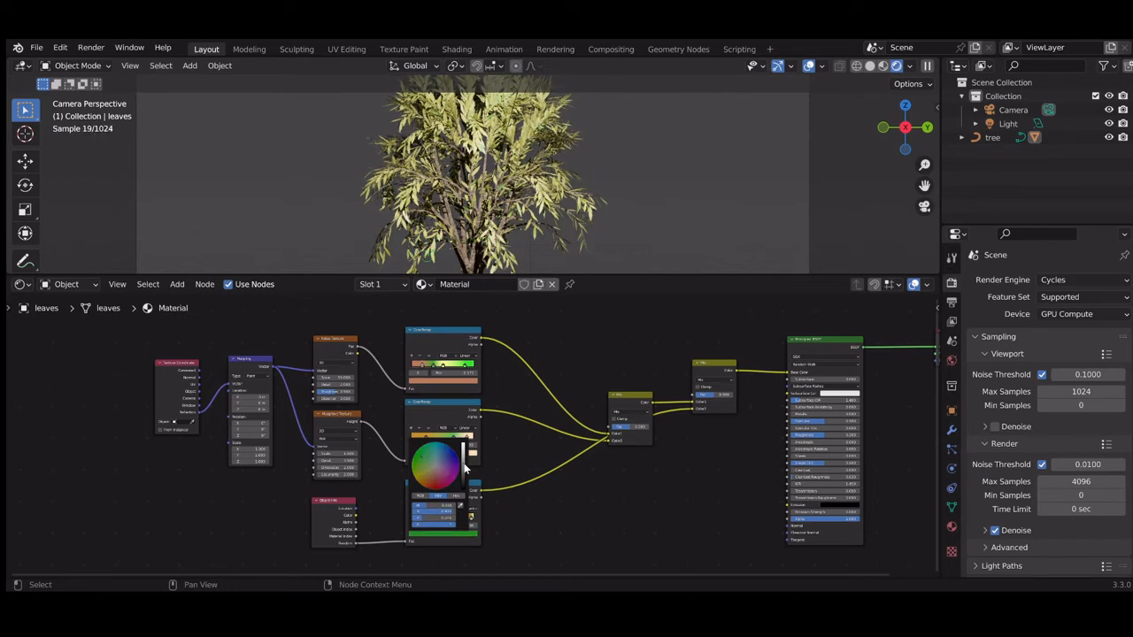
pyautogui.click(464, 469)
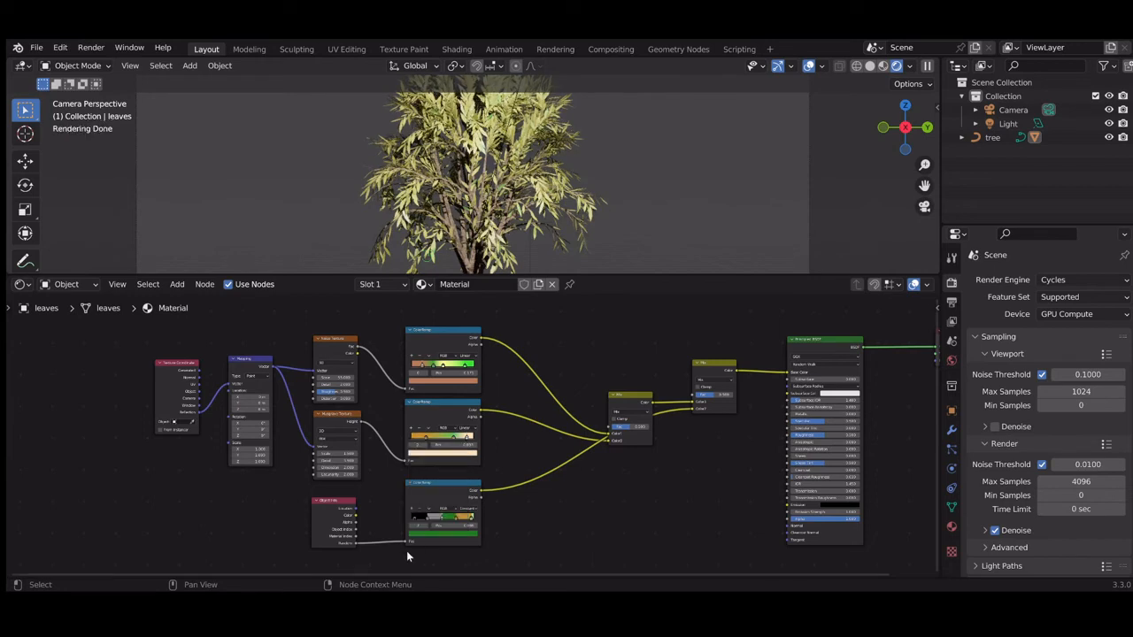
# Color the third ColorRamp's second stop, between the black and dark green ones, a bright red
pyautogui.click(431, 526)
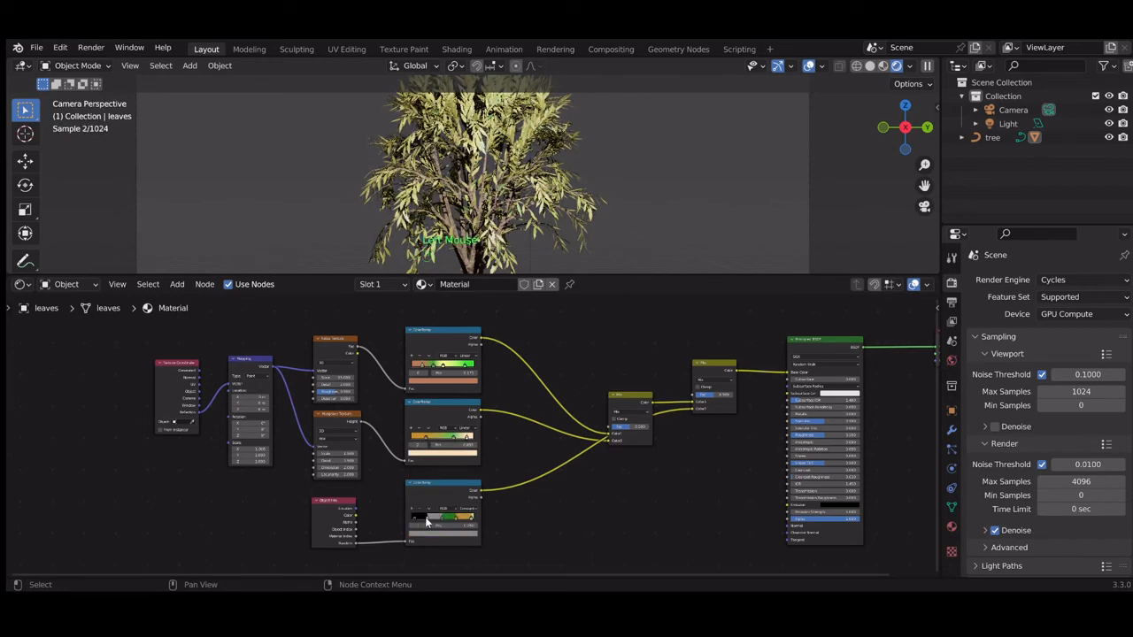
pyautogui.click(438, 533)
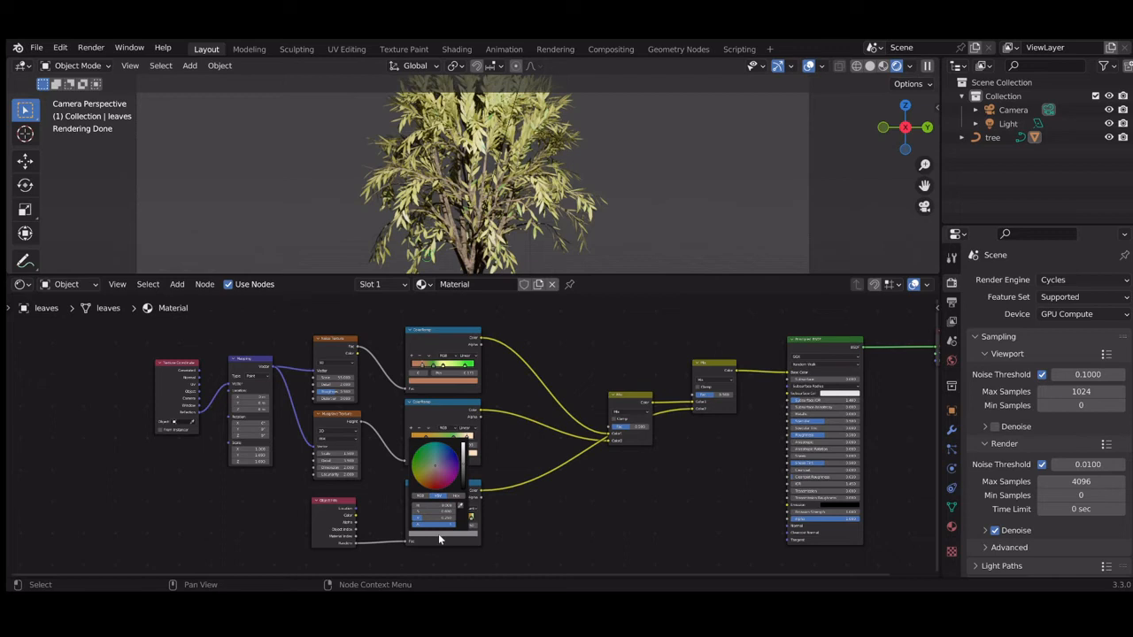
pyautogui.moveTo(430, 490); pyautogui.dragTo(434, 484)
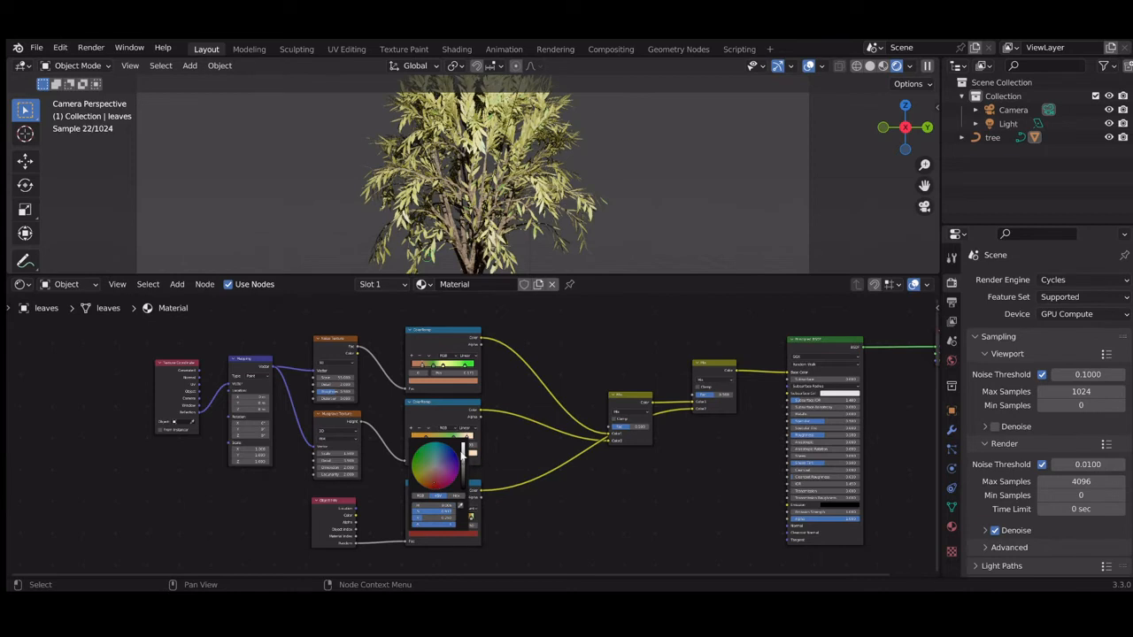
pyautogui.click(463, 454)
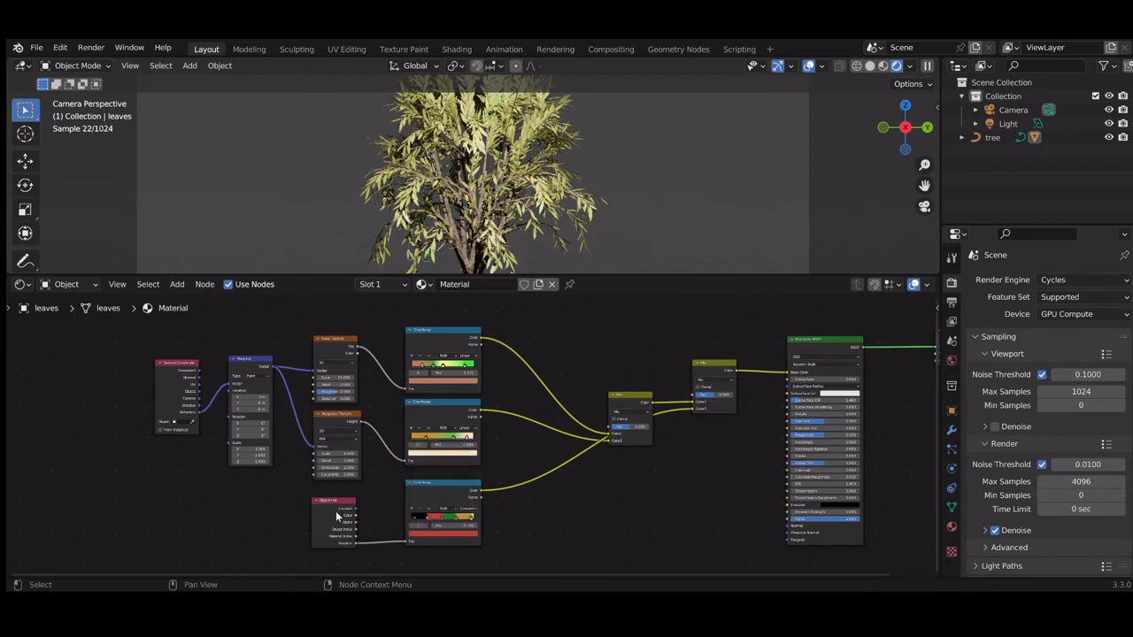
# Color the third ColorRamp's black first stop a muted dark green
pyautogui.click(415, 521)
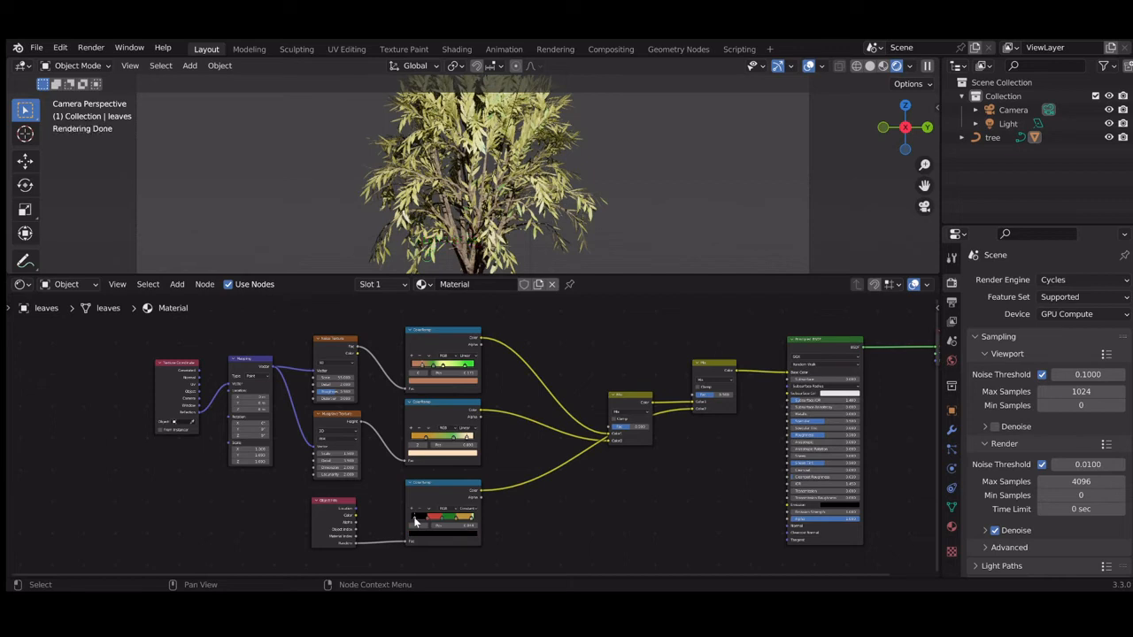
pyautogui.click(414, 514)
pyautogui.click(416, 523)
pyautogui.click(417, 523)
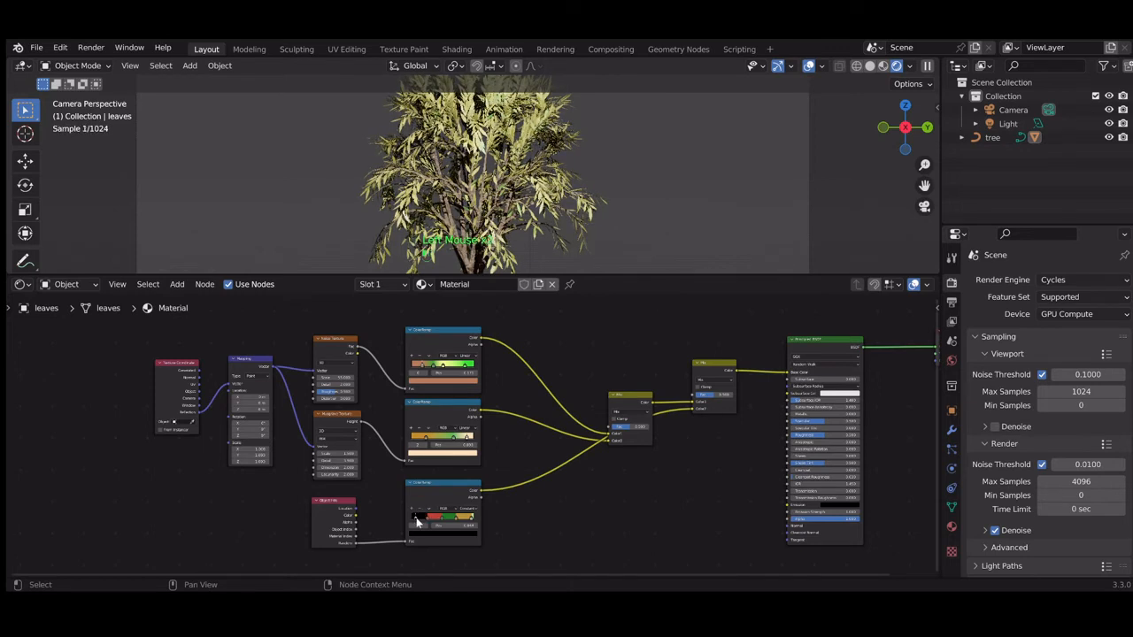
pyautogui.click(423, 534)
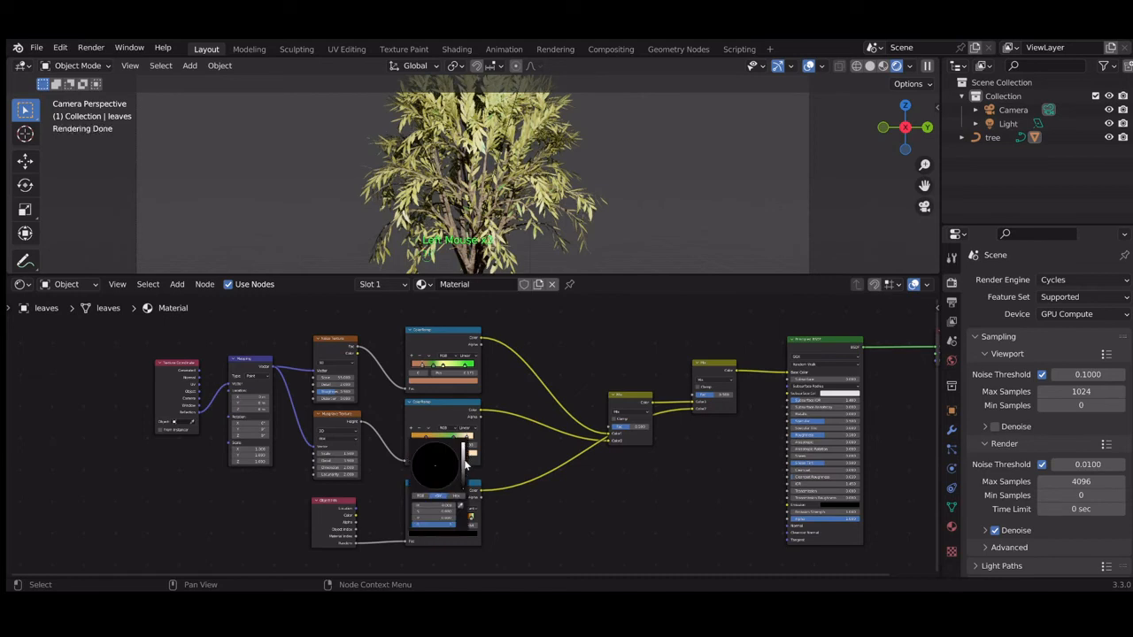
pyautogui.click(463, 460)
pyautogui.click(420, 469)
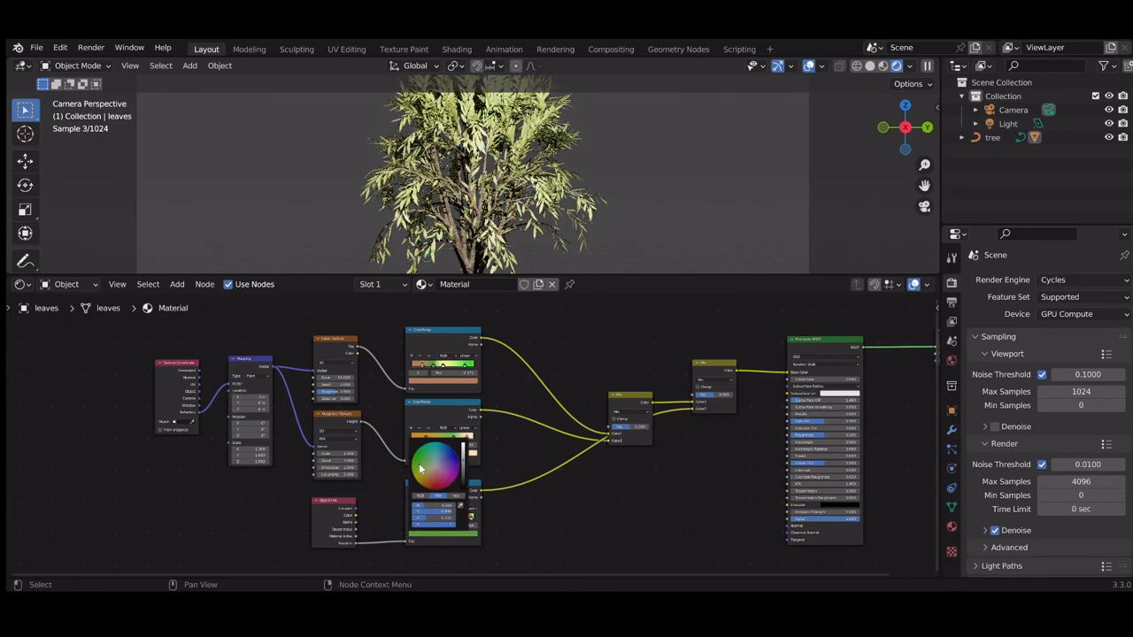
pyautogui.moveTo(421, 467); pyautogui.dragTo(423, 463)
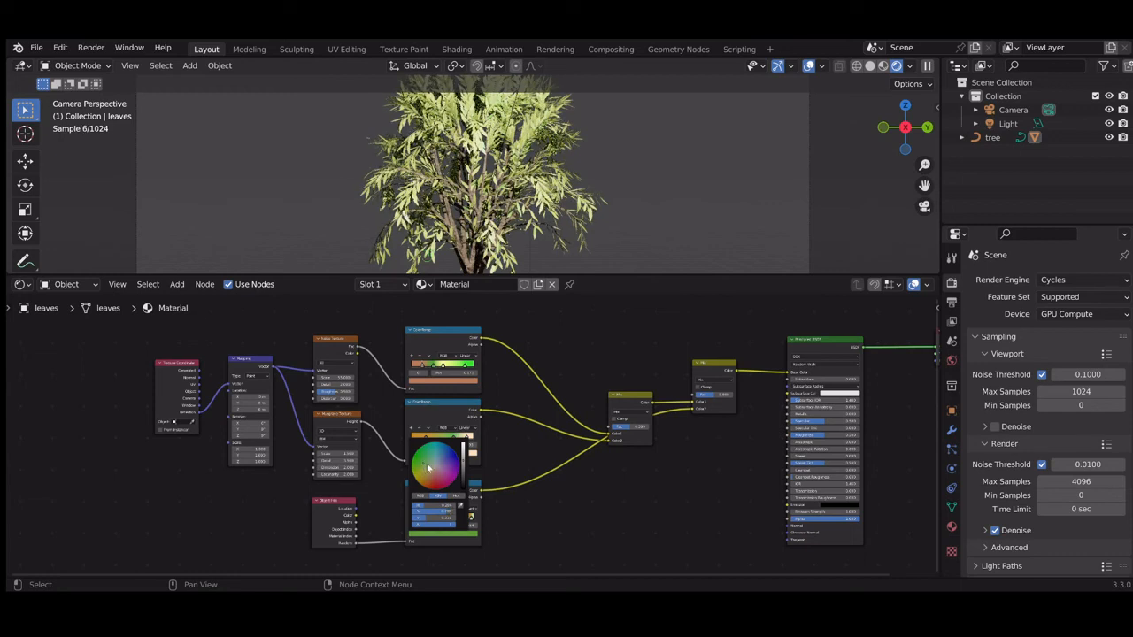
pyautogui.click(462, 471)
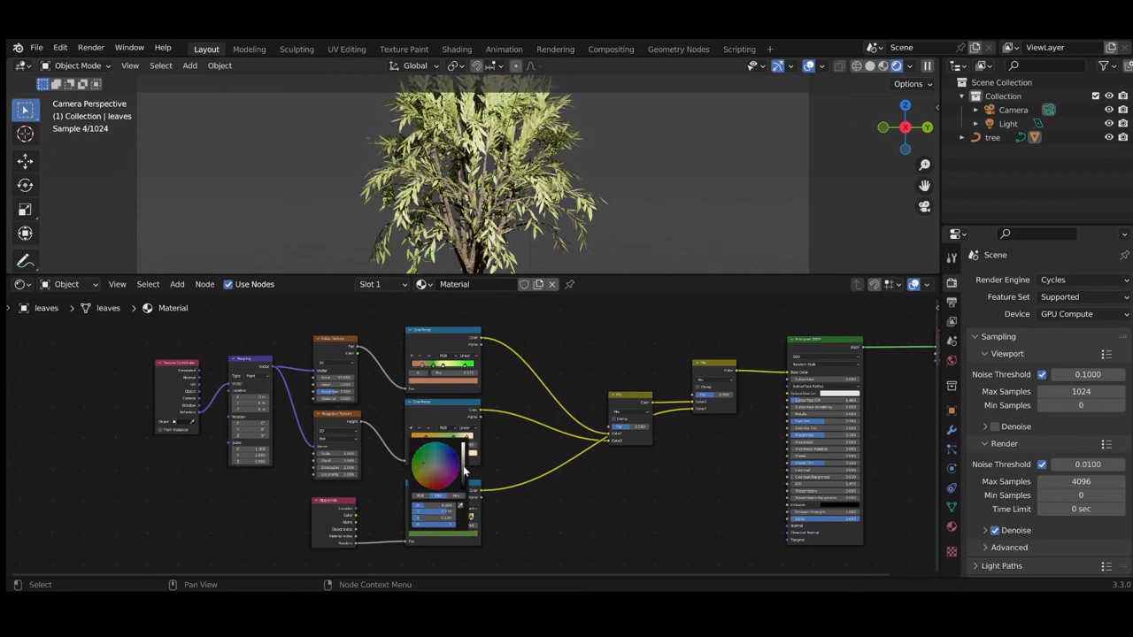
pyautogui.click(463, 473)
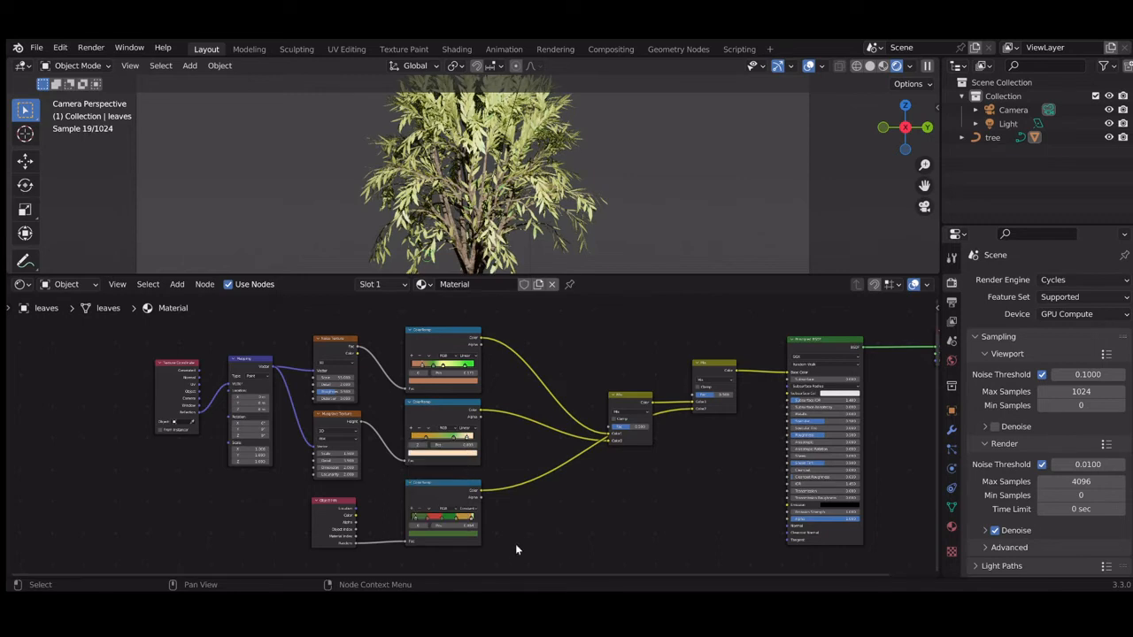
# Brighten the third ColorRamp's first stop to a light green
pyautogui.click(416, 525)
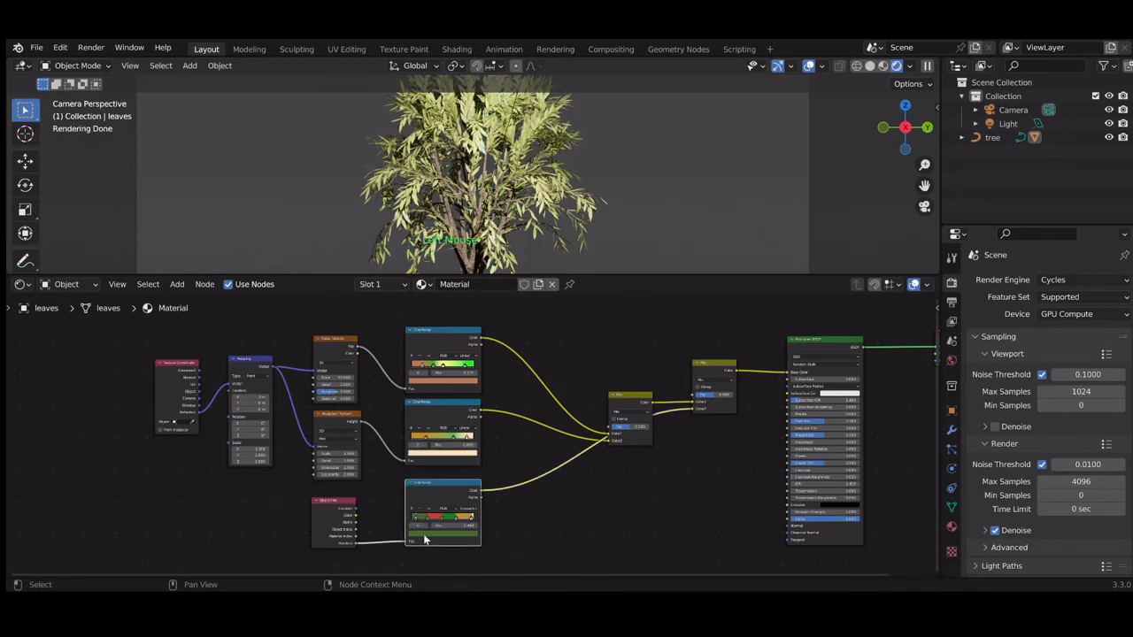
pyautogui.click(423, 534)
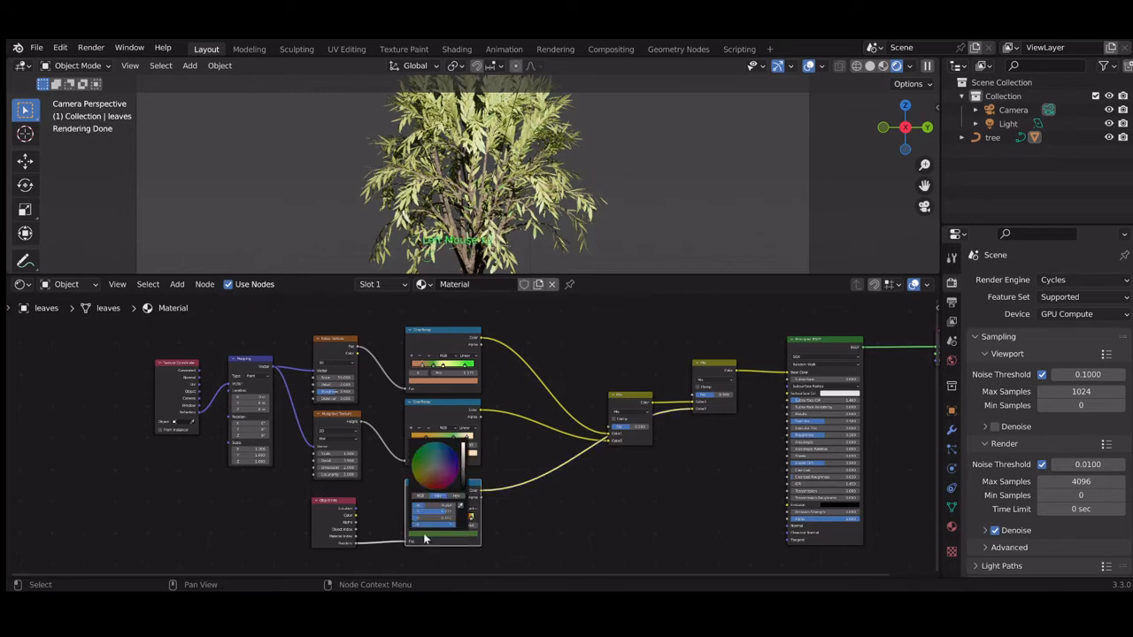
pyautogui.click(462, 456)
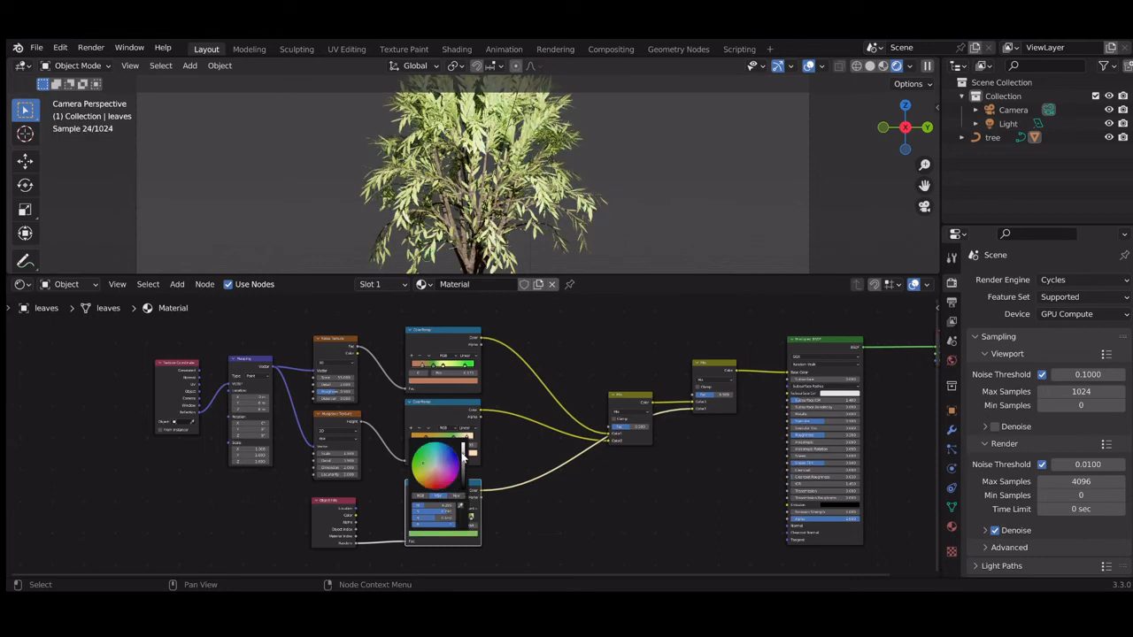
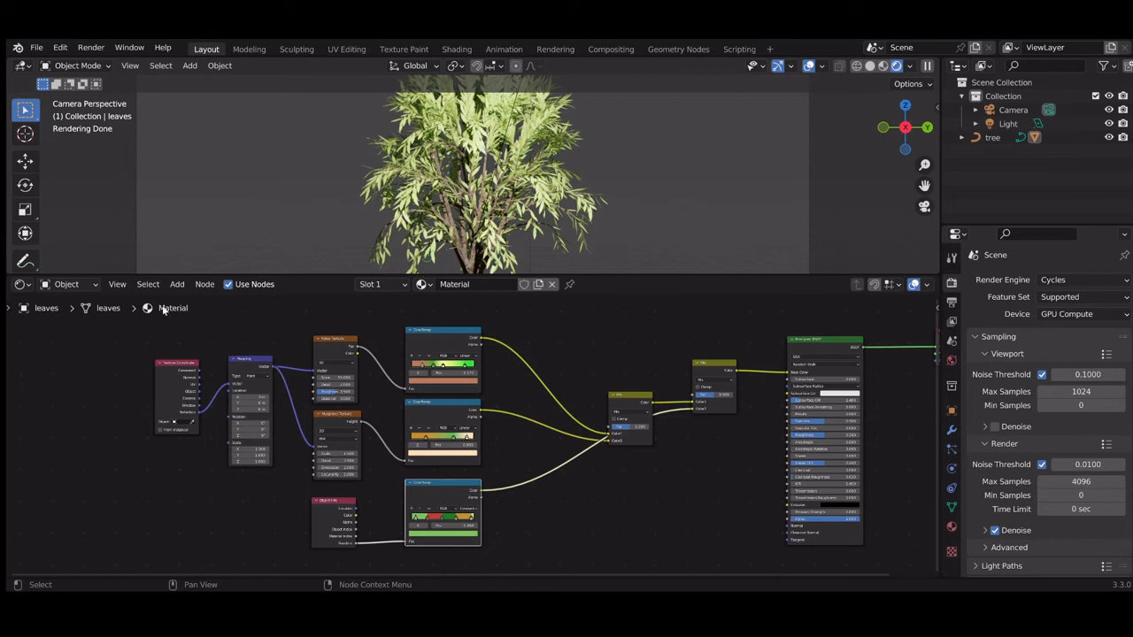
# Add a Translucent BSDF below the second Mix node and link the third ColorRamp's Color output to its Color input
pyautogui.click(177, 284)
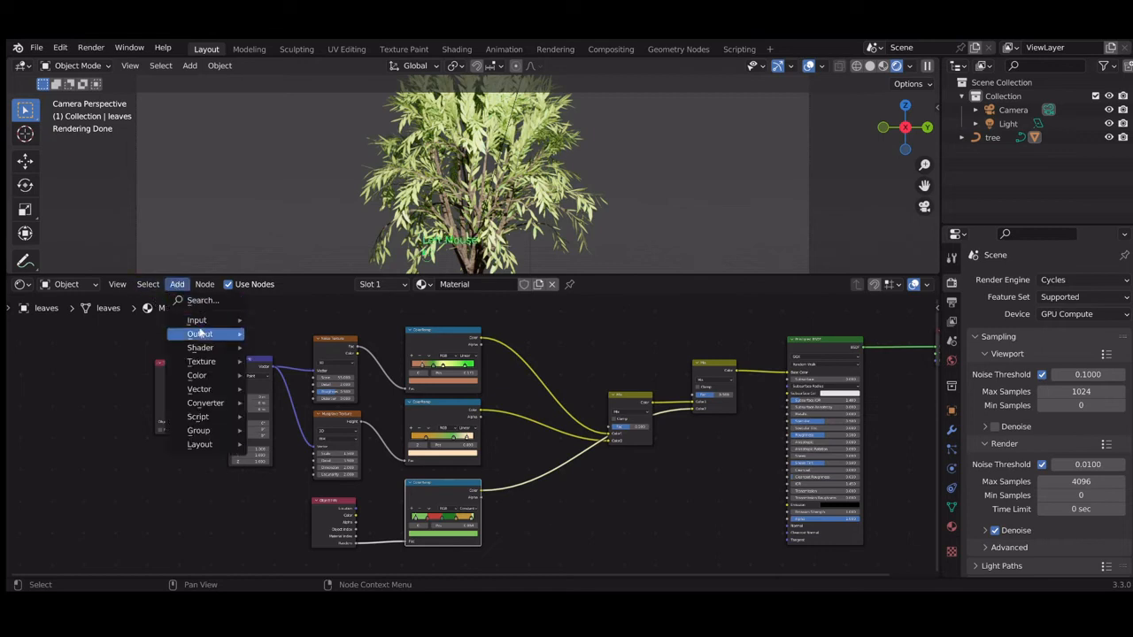
pyautogui.click(197, 301)
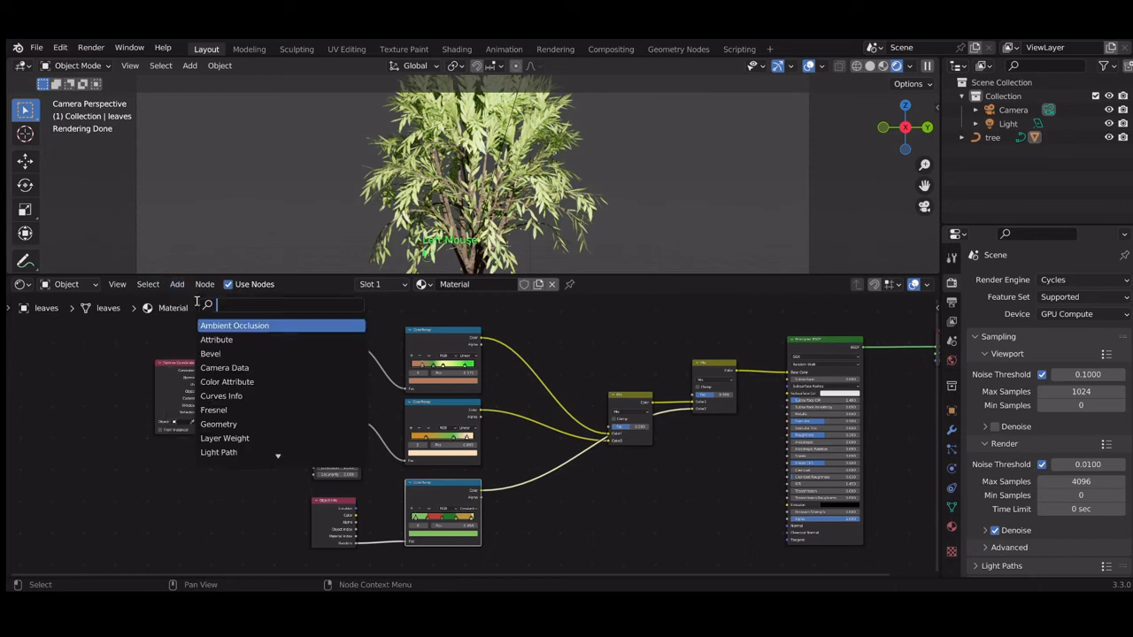
pyautogui.write('tr')
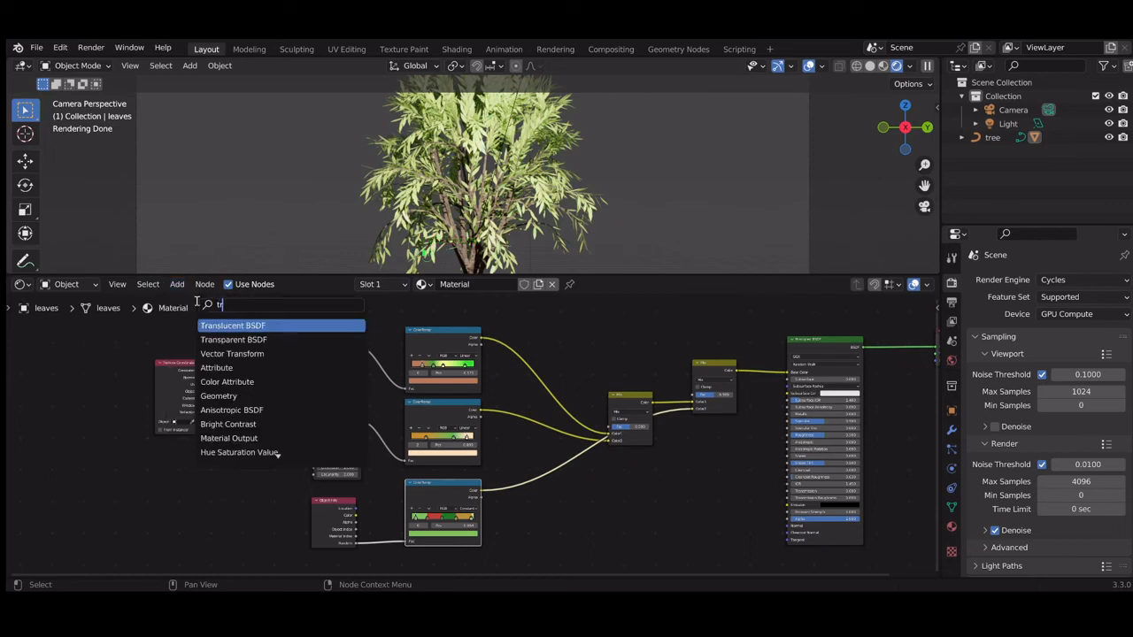
pyautogui.click(238, 326)
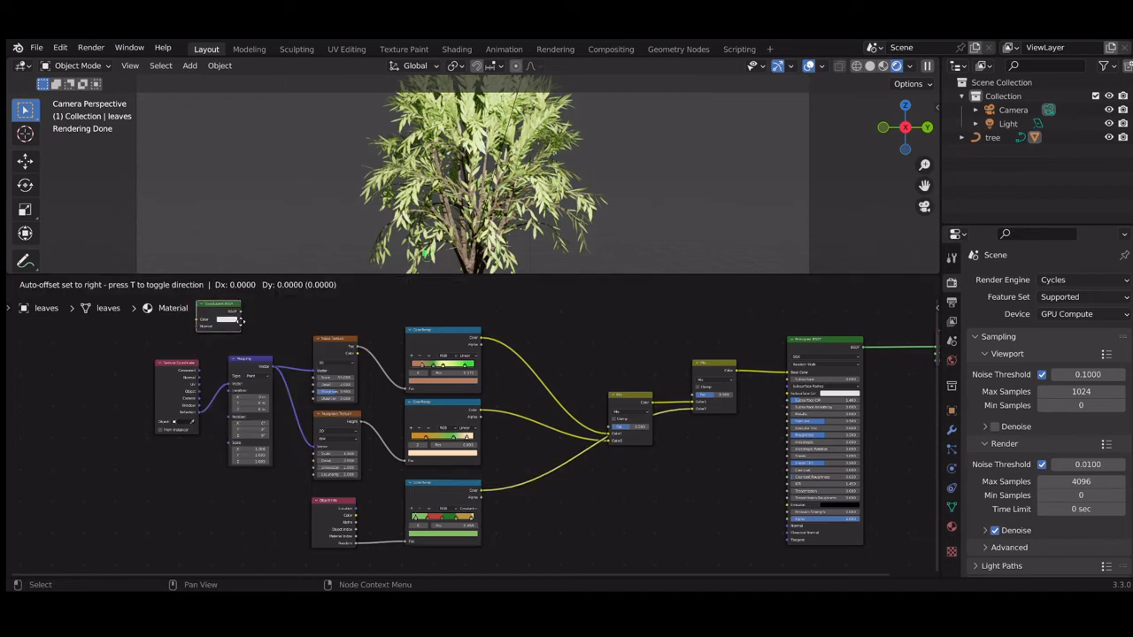
pyautogui.click(42, 415)
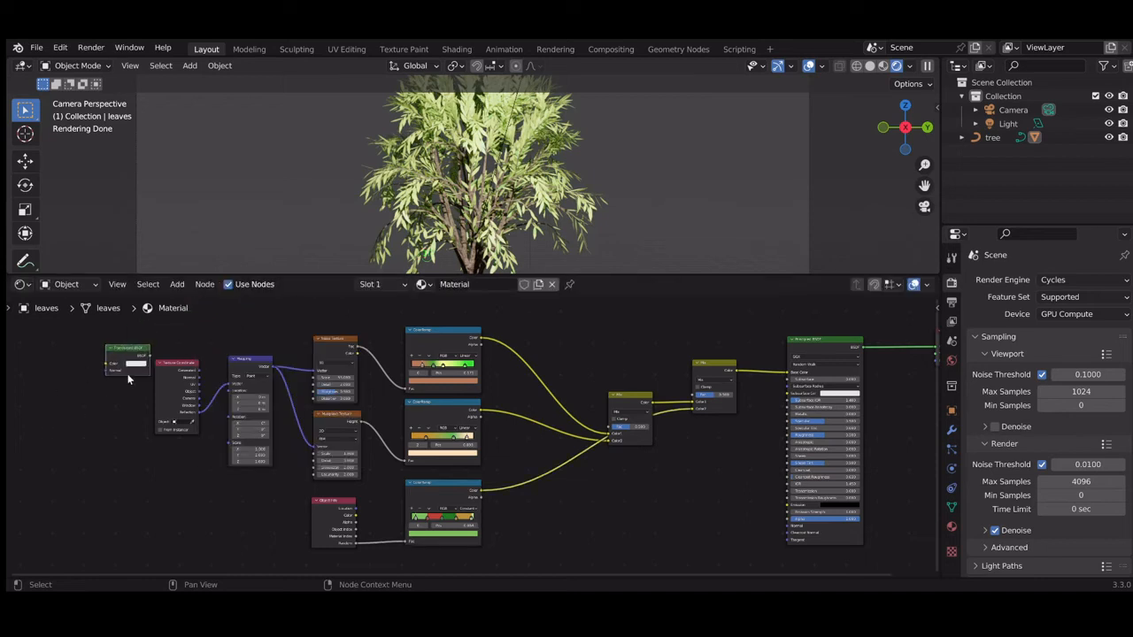
pyautogui.moveTo(125, 354); pyautogui.dragTo(702, 484)
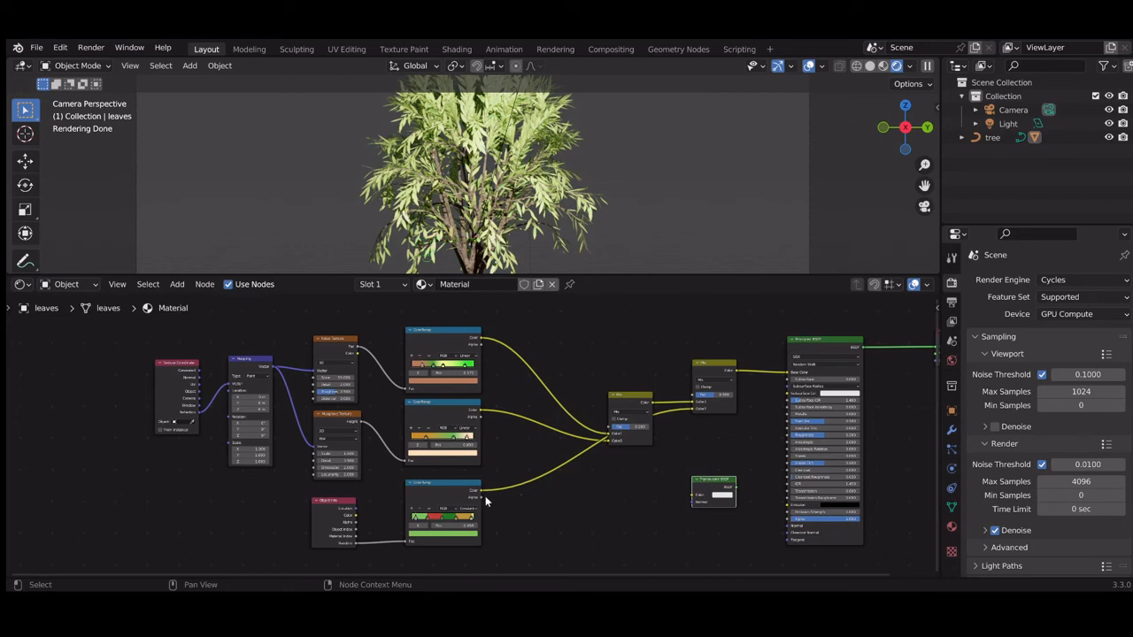
pyautogui.moveTo(481, 488); pyautogui.dragTo(695, 499)
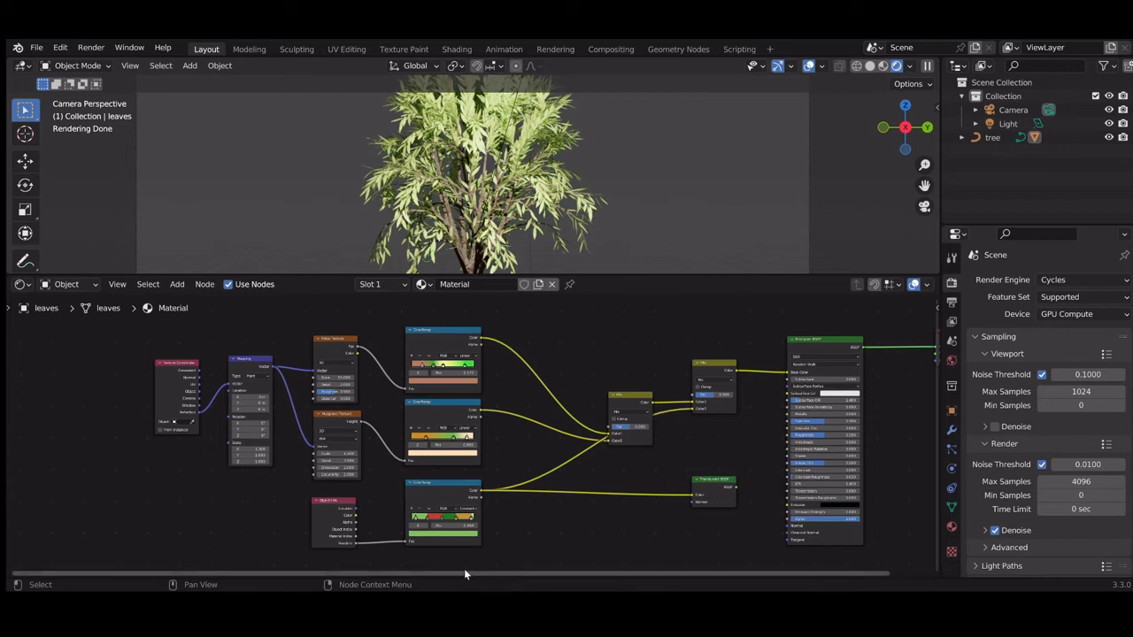
# Insert a Mix Shader between the Principled BSDF and Material Output, and feed the Translucent BSDF into its second shader input
pyautogui.moveTo(464, 568); pyautogui.dragTo(683, 578)
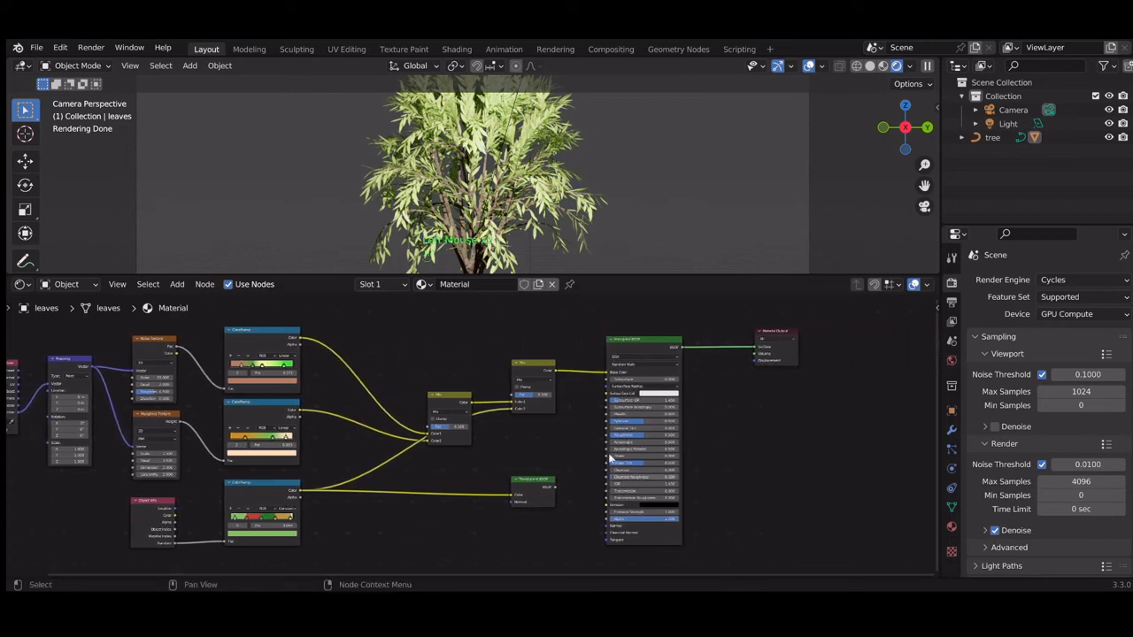
pyautogui.click(177, 284)
pyautogui.click(194, 315)
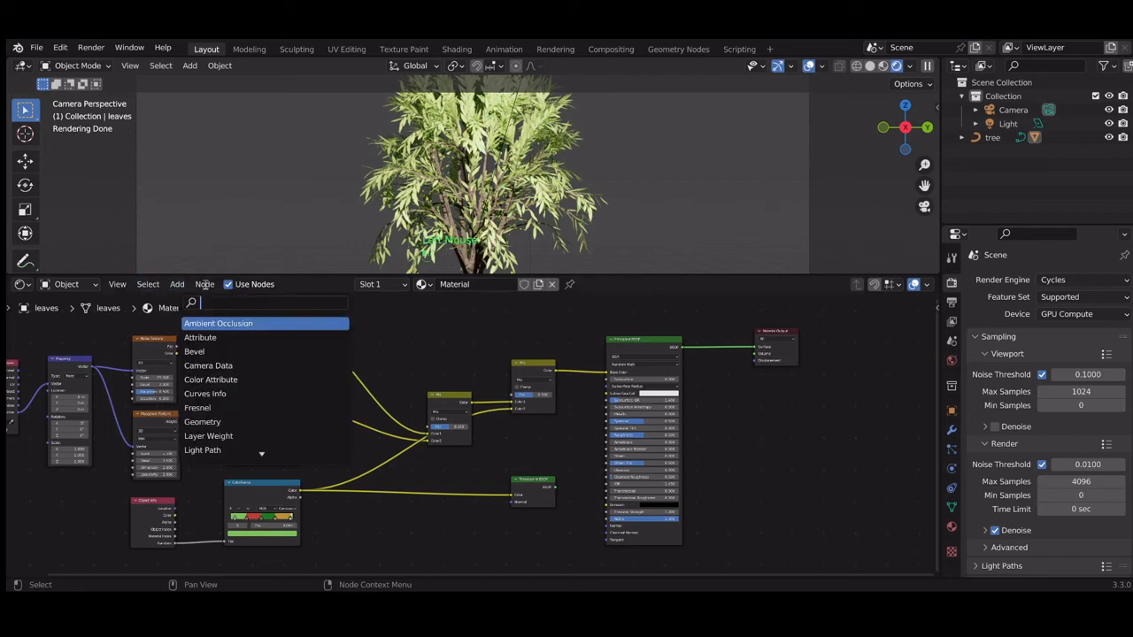
pyautogui.write('mix')
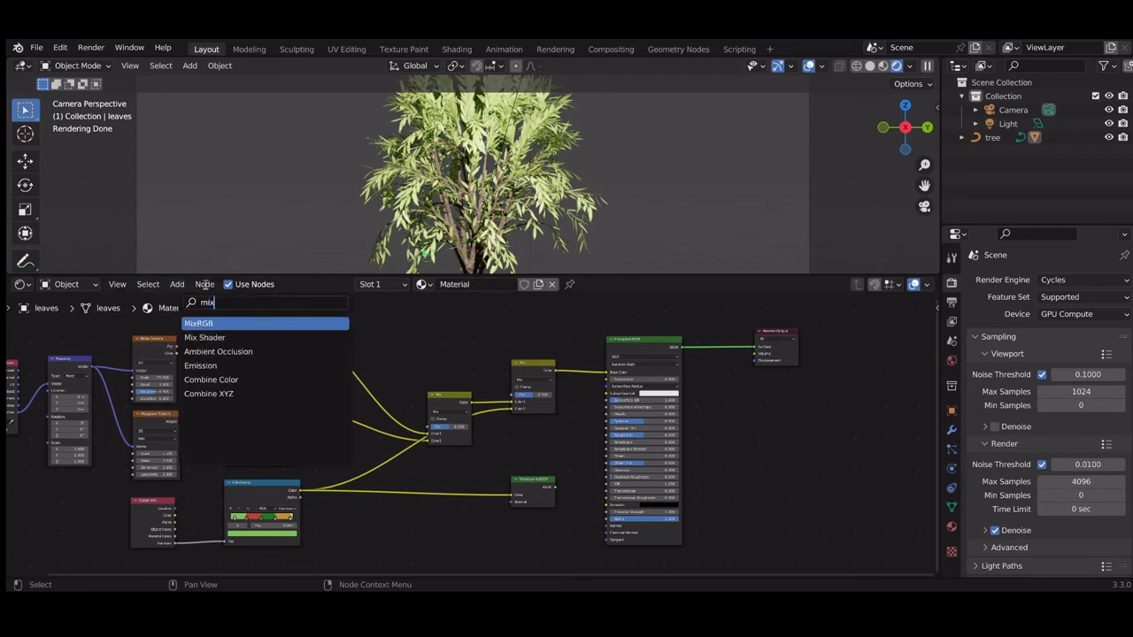
pyautogui.press('Down')
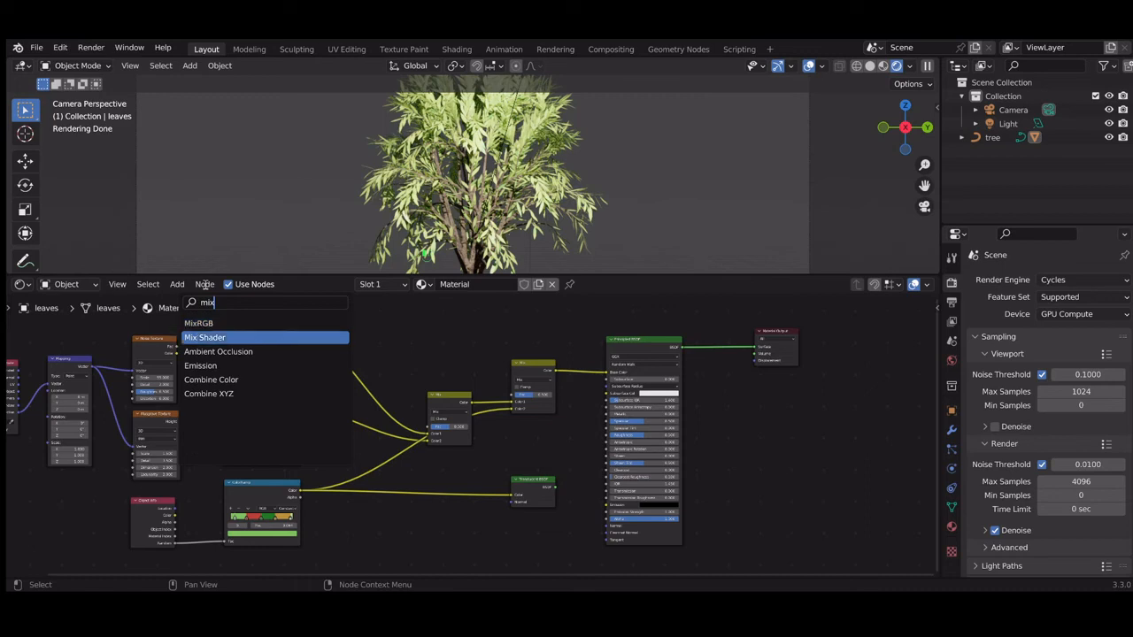
pyautogui.press('Return')
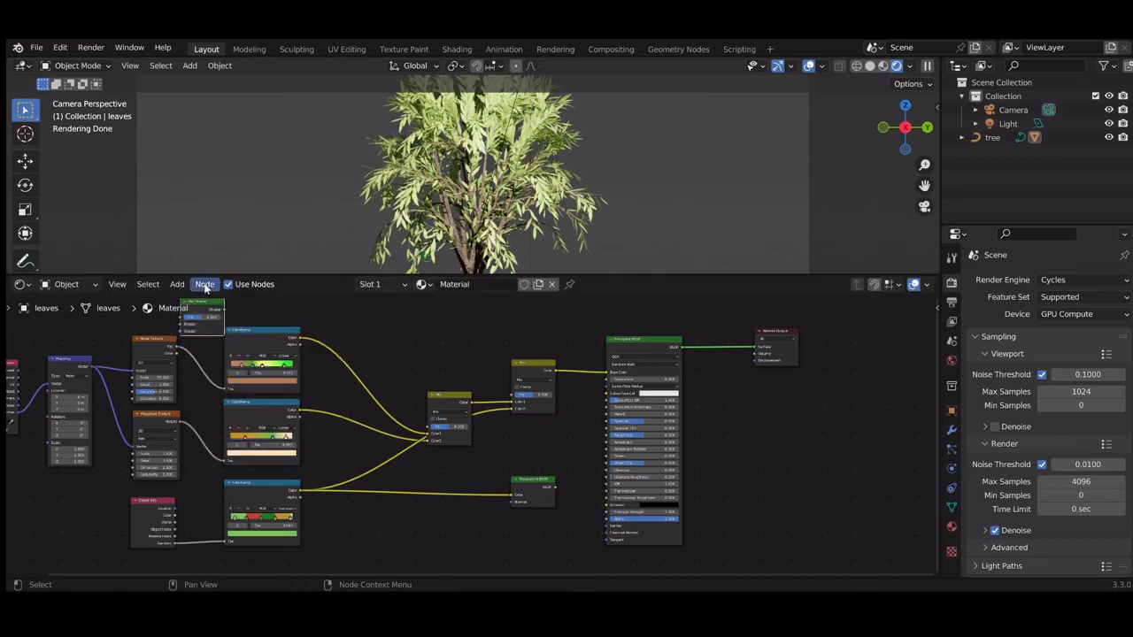
pyautogui.click(239, 305)
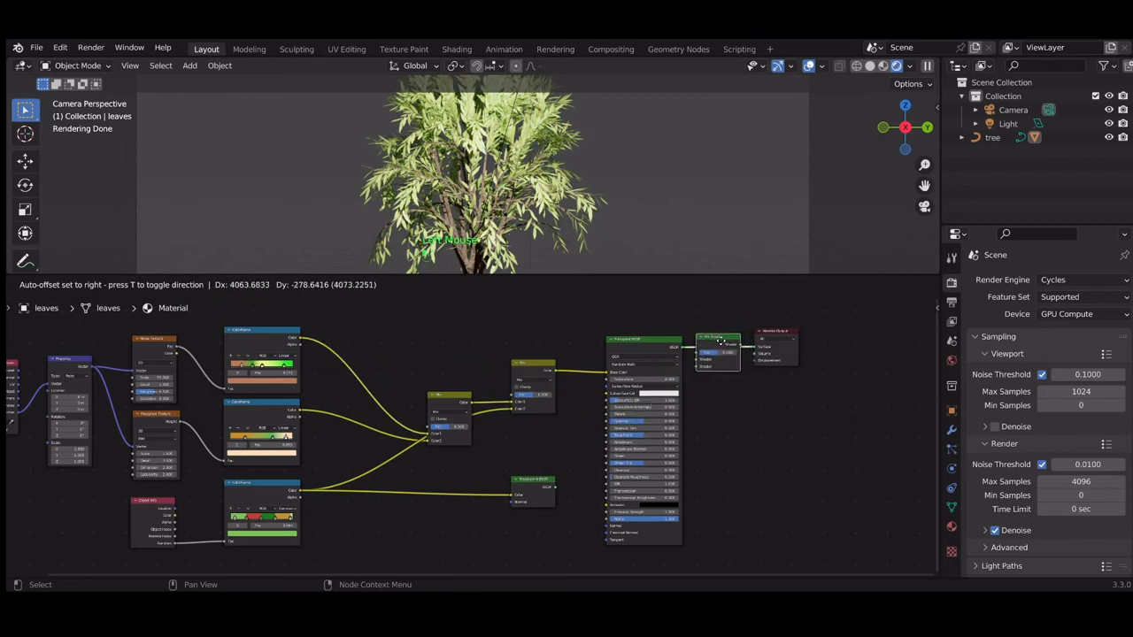
pyautogui.click(720, 343)
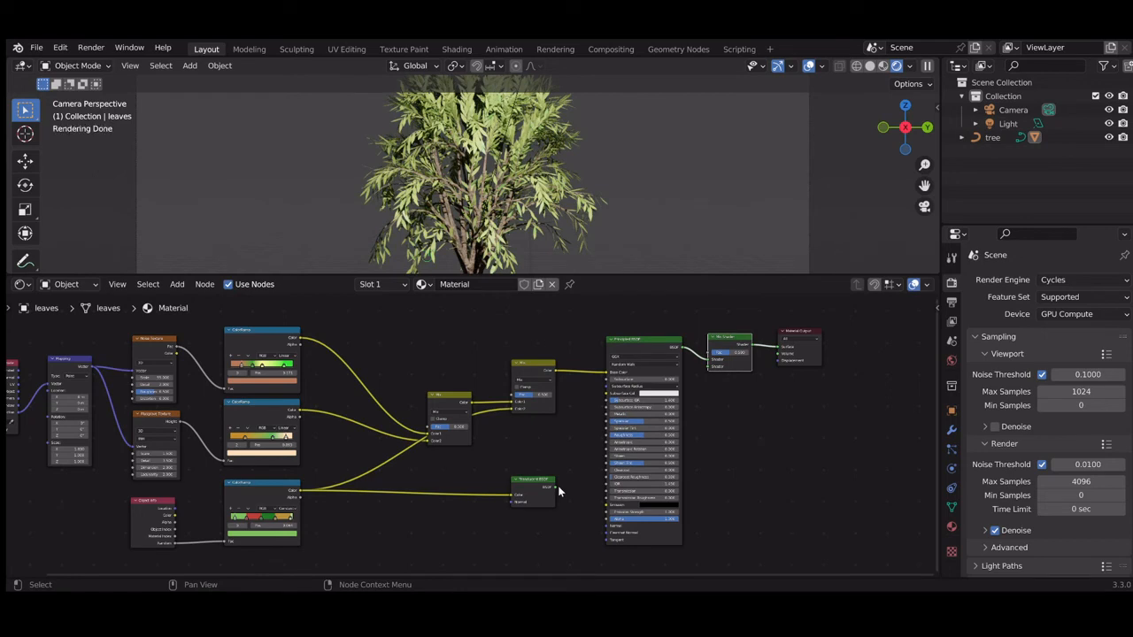
pyautogui.moveTo(555, 492); pyautogui.dragTo(708, 364)
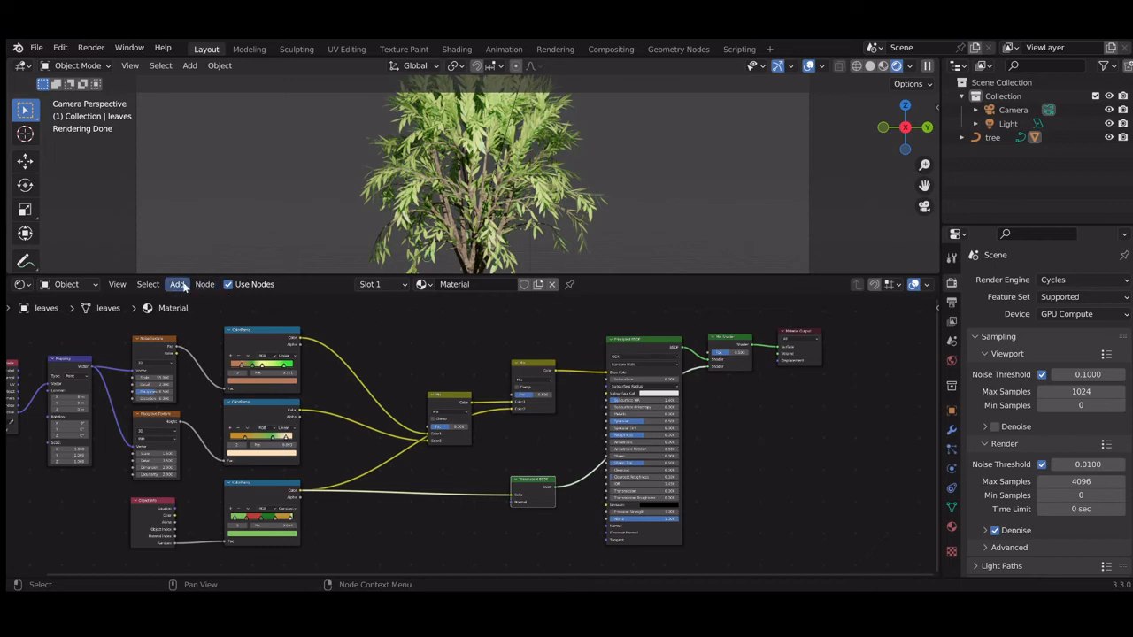
# Add a Bump node and place it directly below the Translucent BSDF
pyautogui.click(177, 284)
pyautogui.click(200, 300)
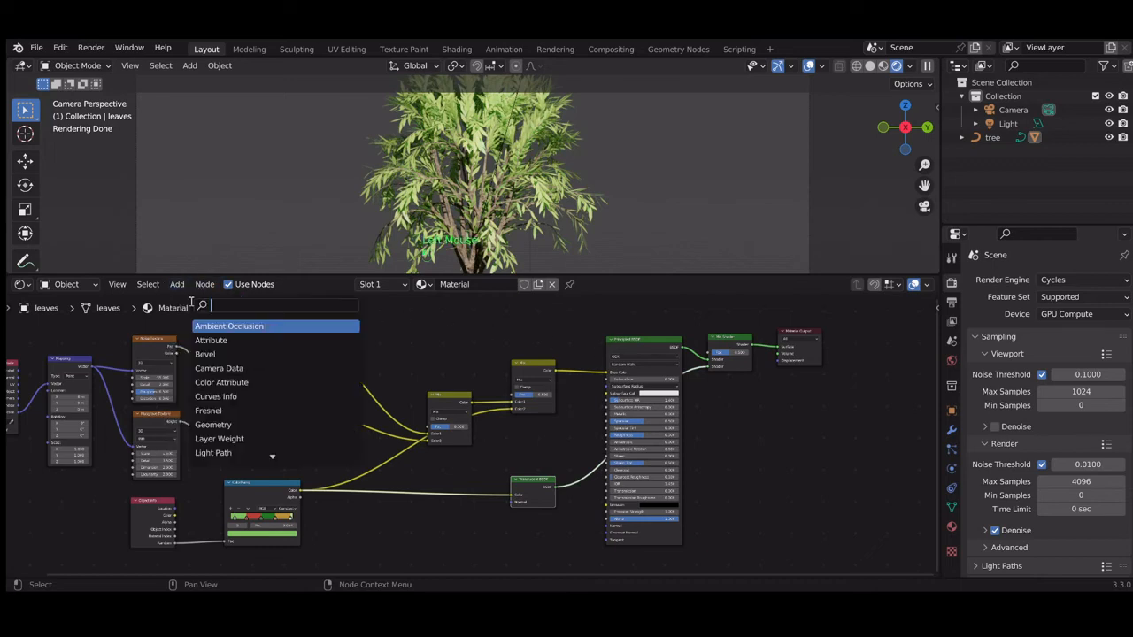
pyautogui.write('b')
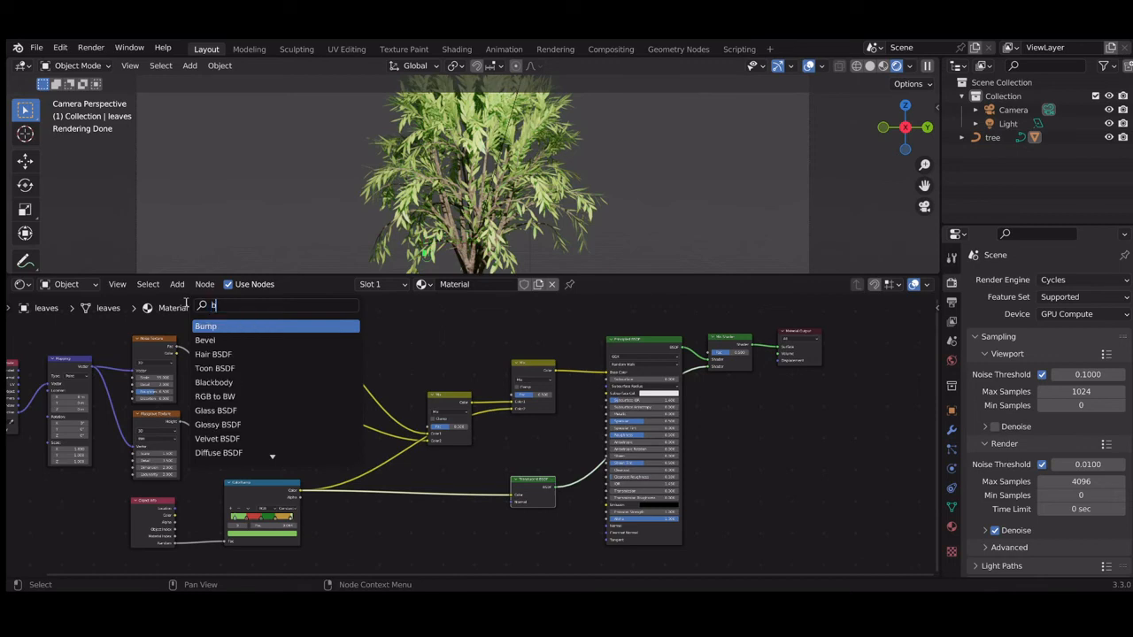
pyautogui.write('ump')
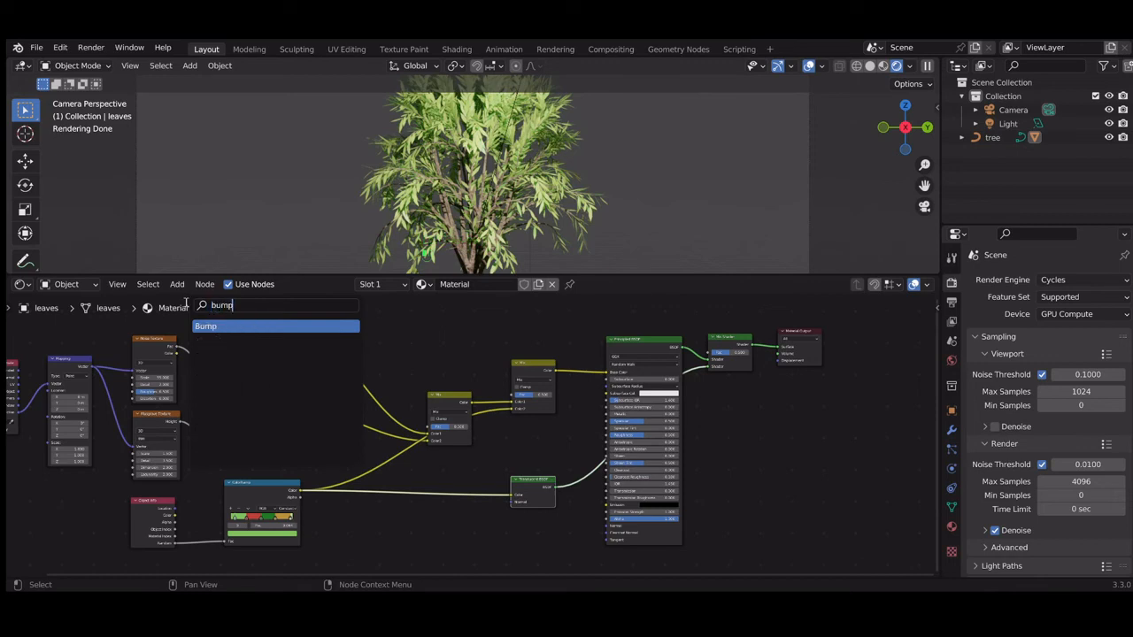
pyautogui.press('Return')
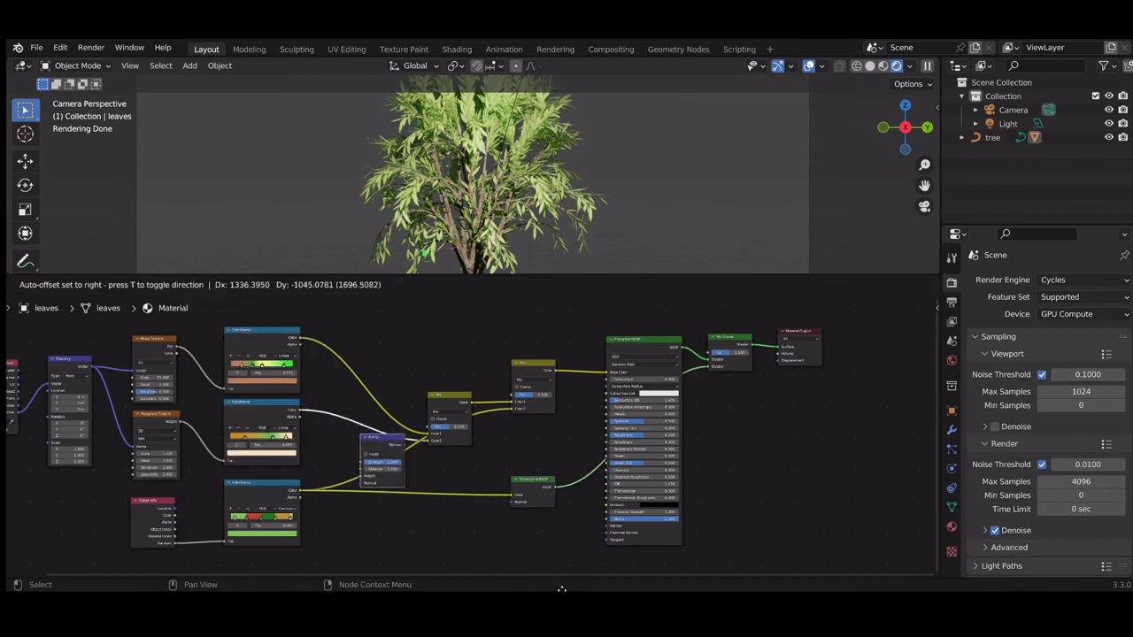
pyautogui.click(909, 549)
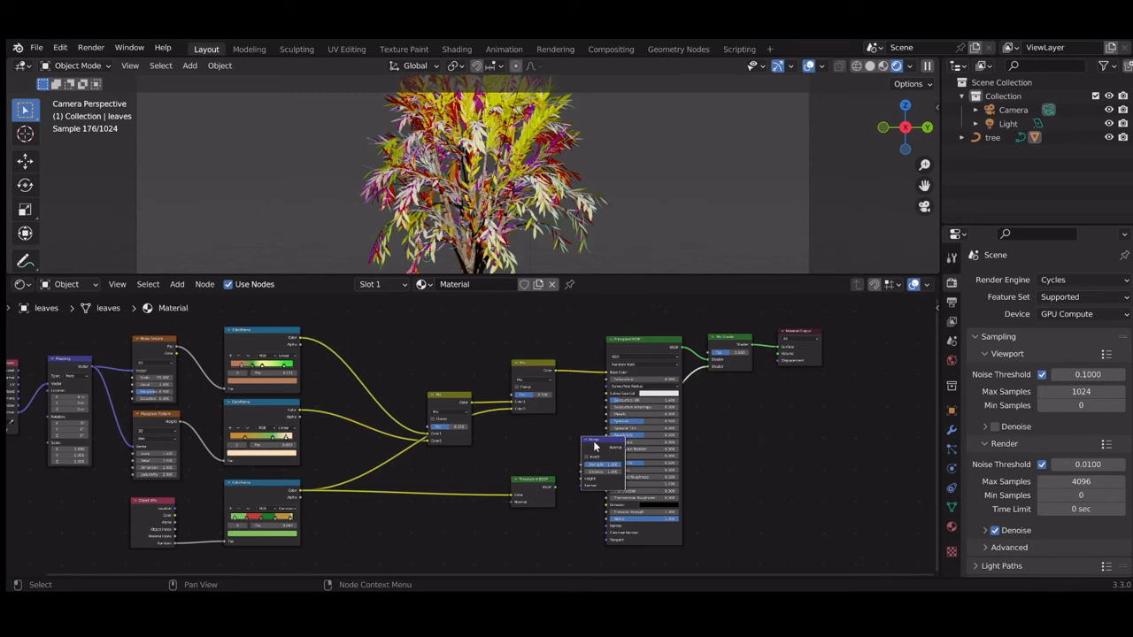
pyautogui.moveTo(591, 442); pyautogui.dragTo(571, 527)
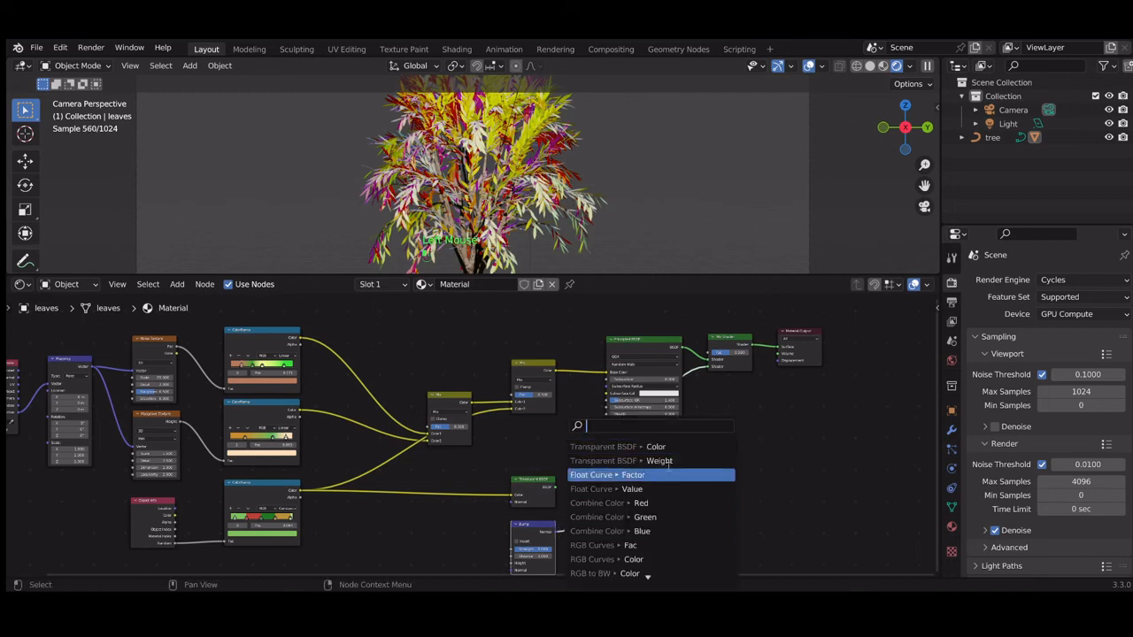
# Reconnect the Translucent BSDF to the Mix Shader's second shader input and link Bump's Normal output to the Principled BSDF's Normal
pyautogui.click(709, 369)
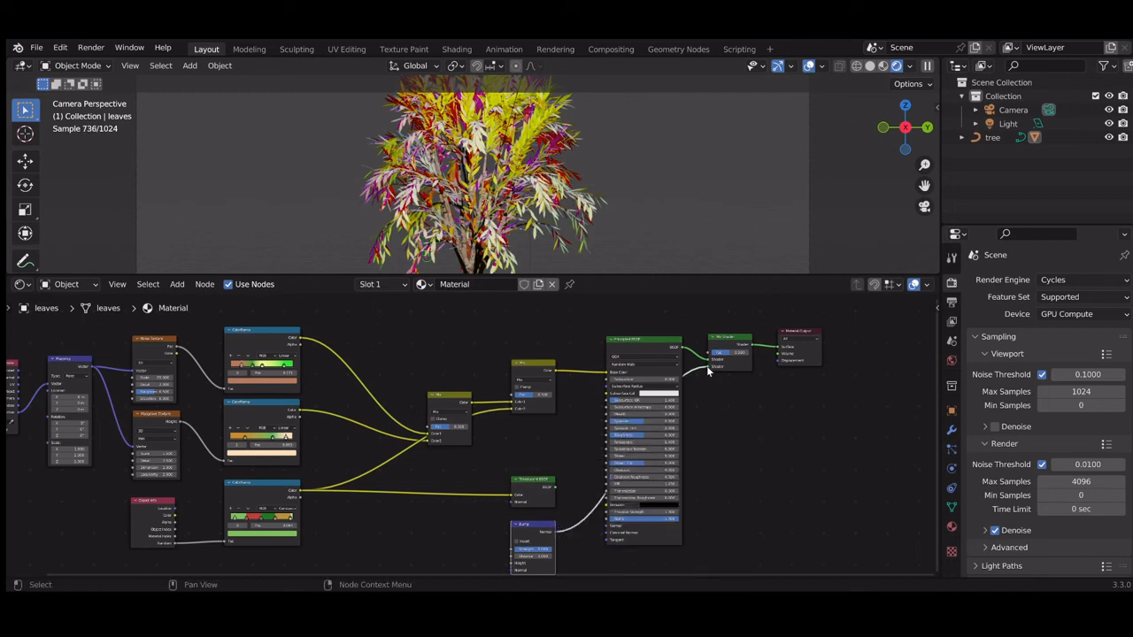
pyautogui.moveTo(706, 366); pyautogui.dragTo(554, 485)
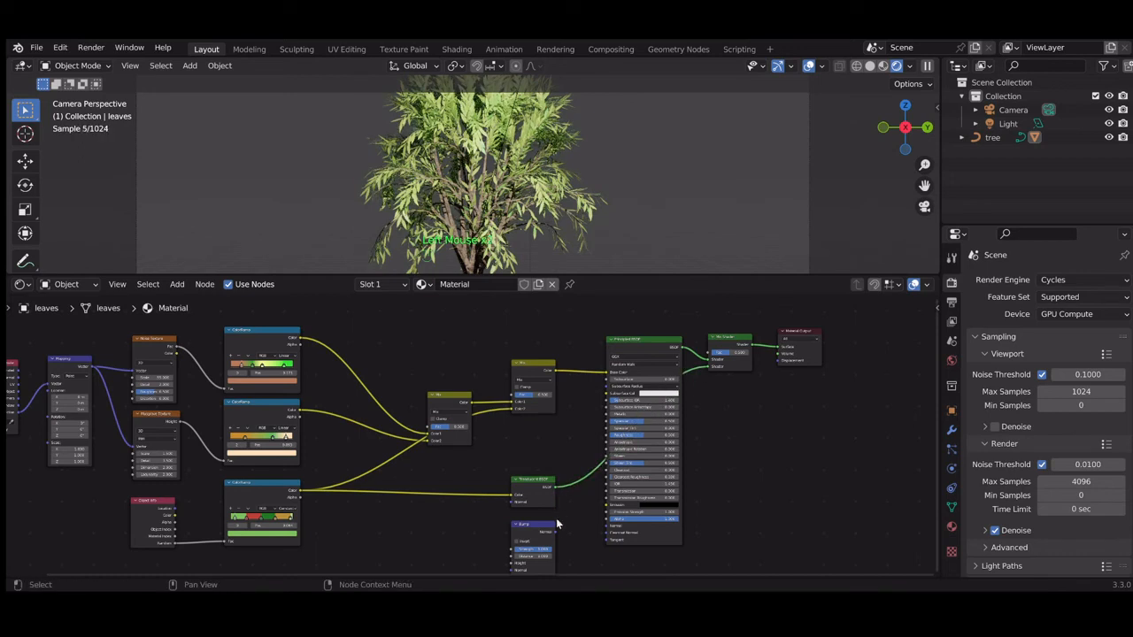
pyautogui.moveTo(554, 529); pyautogui.dragTo(609, 529)
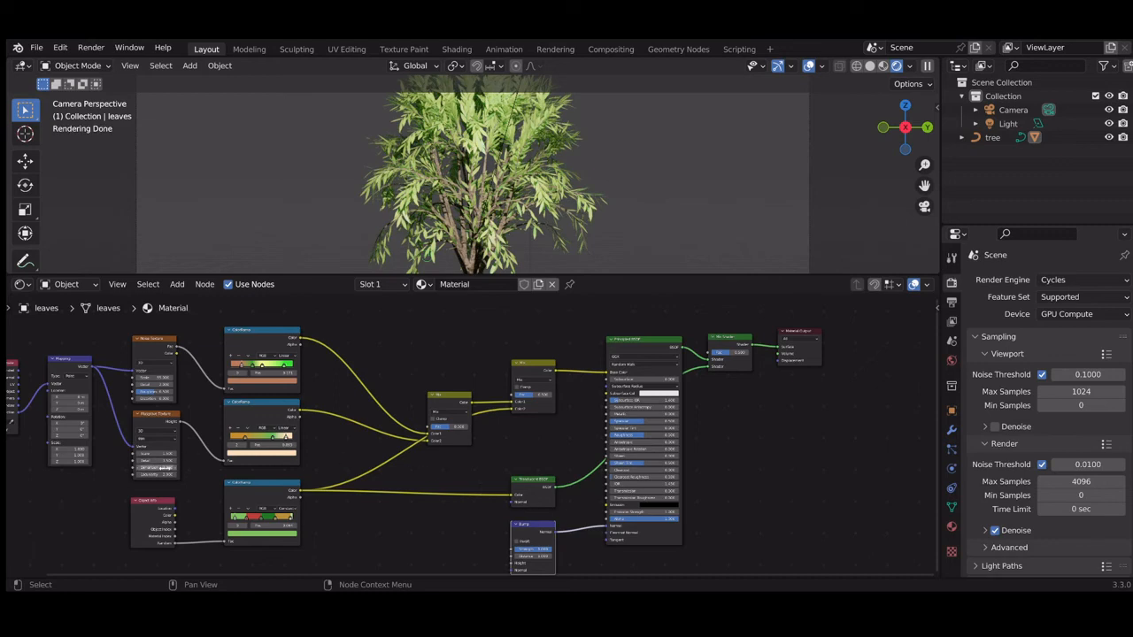
# Duplicate the Noise Texture, place the copy beside the Bump node and link its Fac output to Bump's Height
pyautogui.click(148, 339)
pyautogui.click(149, 341)
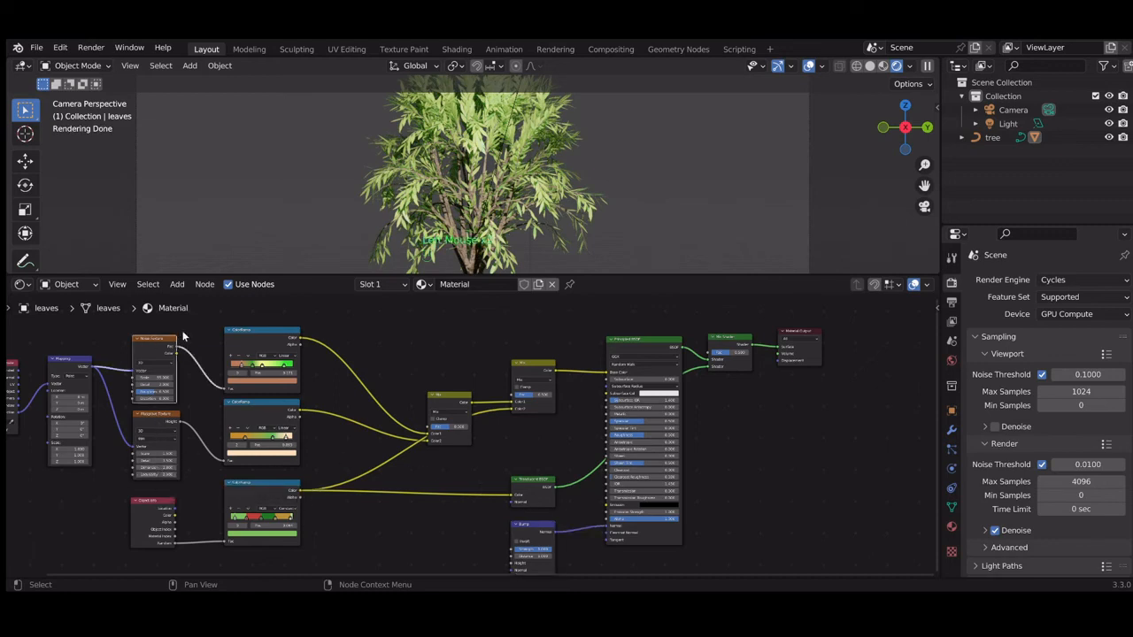
pyautogui.hotkey('shift', 'd')
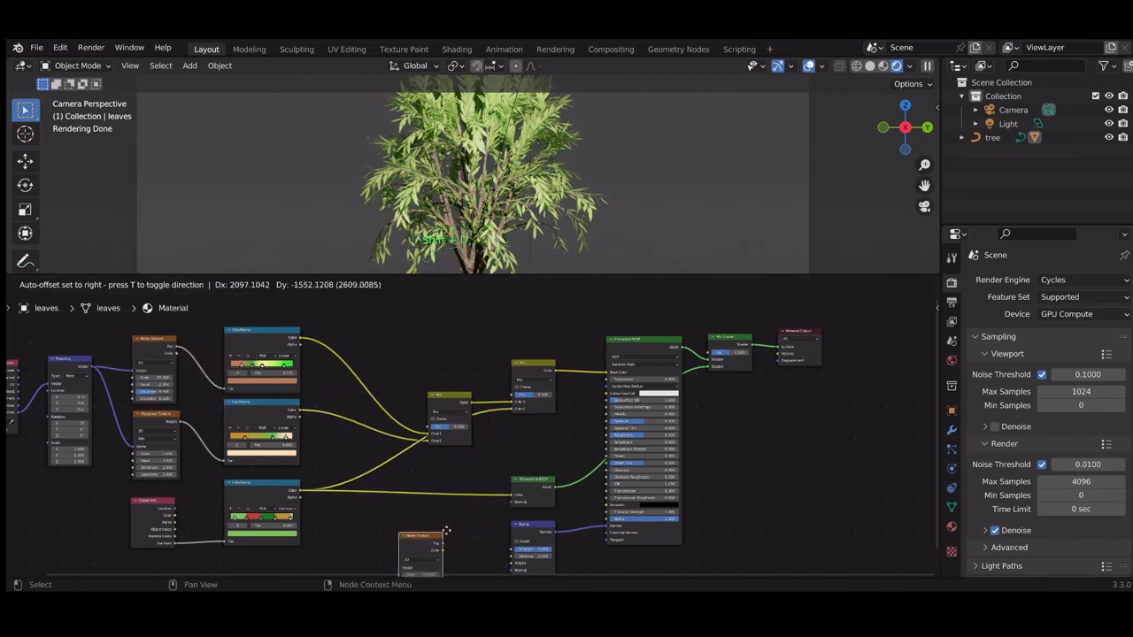
pyautogui.click(475, 520)
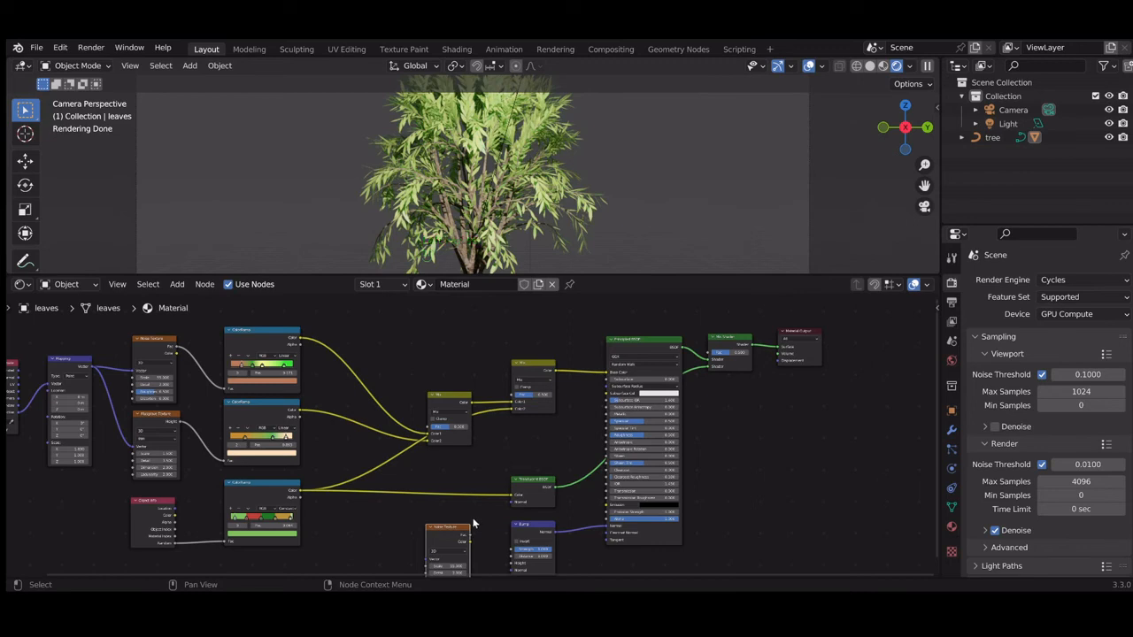
pyautogui.moveTo(469, 539); pyautogui.dragTo(512, 405)
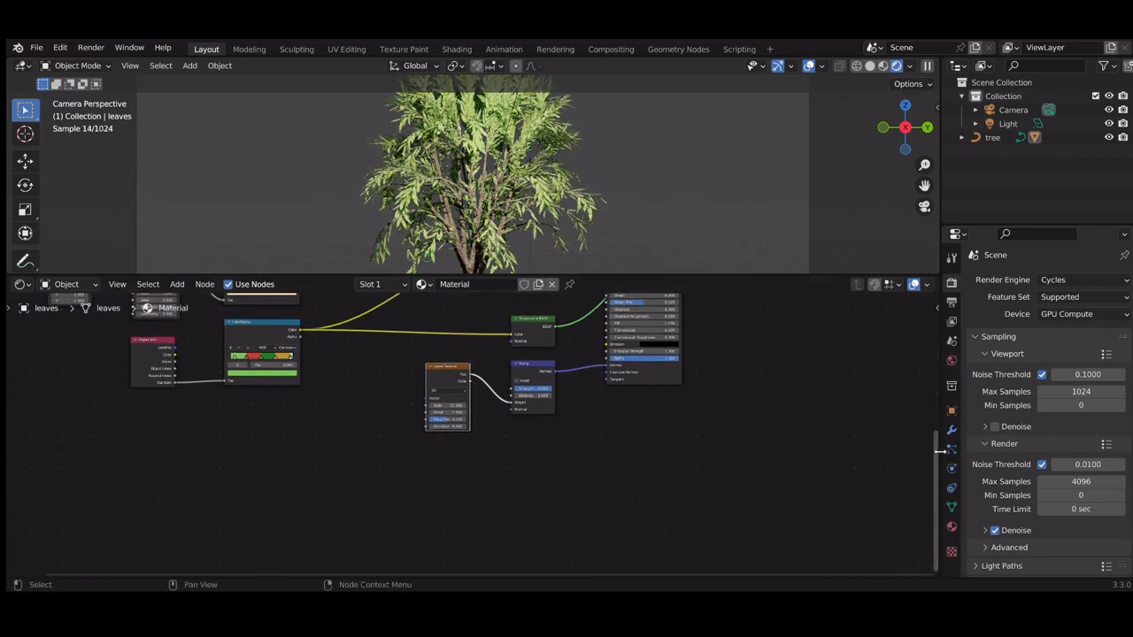
# Add a Mapping node beside the bump chain's Noise Texture and link its Vector output to the texture's Vector input
pyautogui.moveTo(935, 453); pyautogui.dragTo(911, 355)
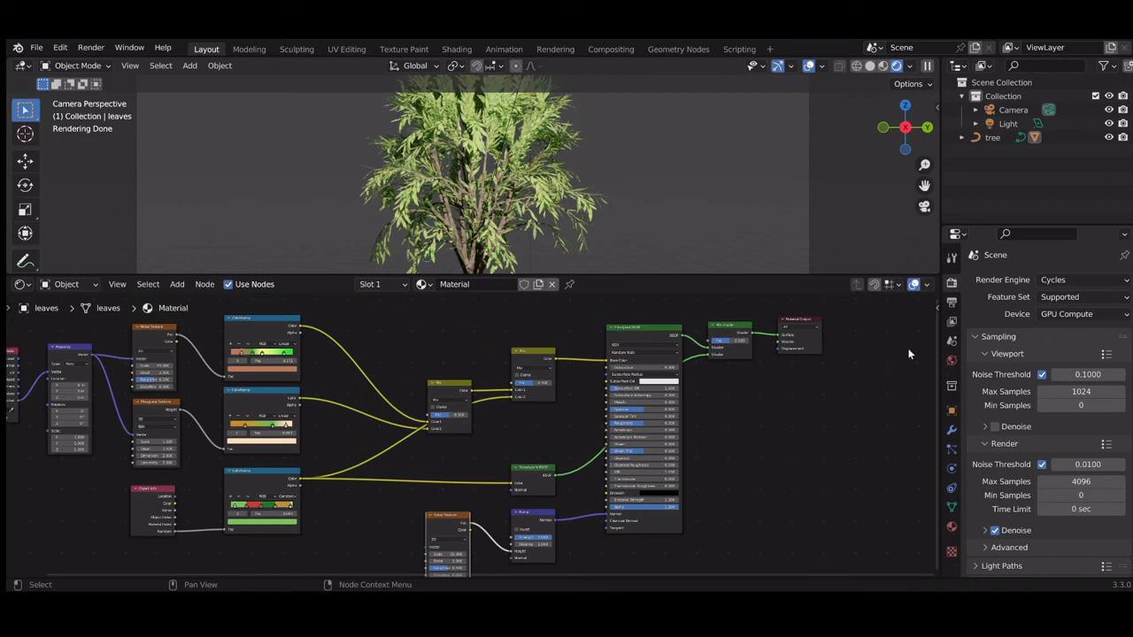
pyautogui.click(174, 286)
pyautogui.click(182, 300)
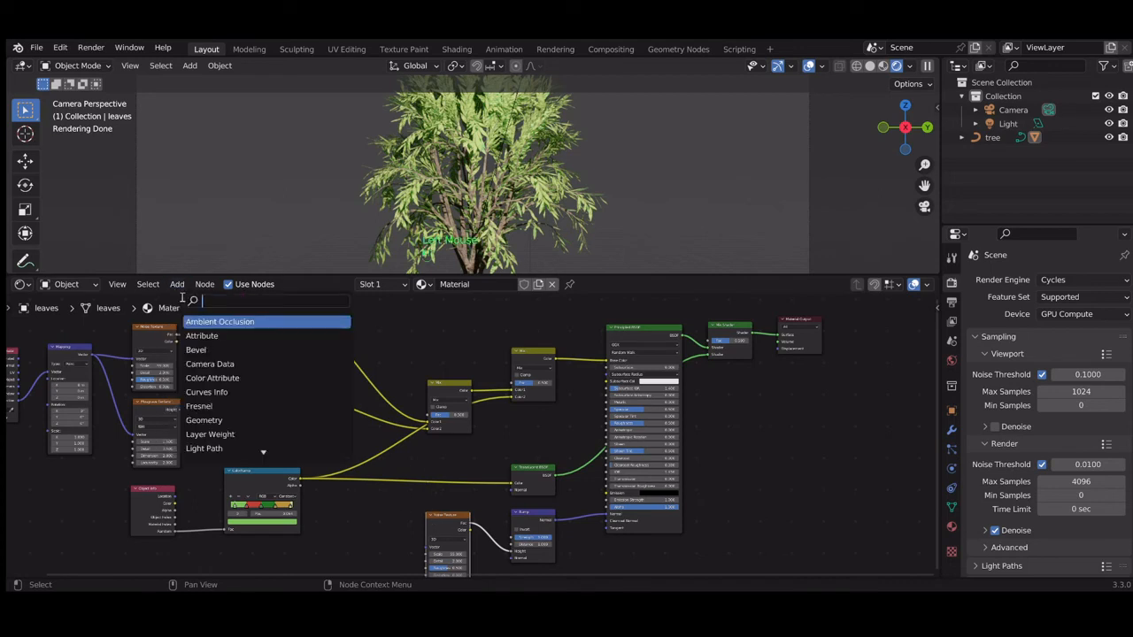
pyautogui.write('ma')
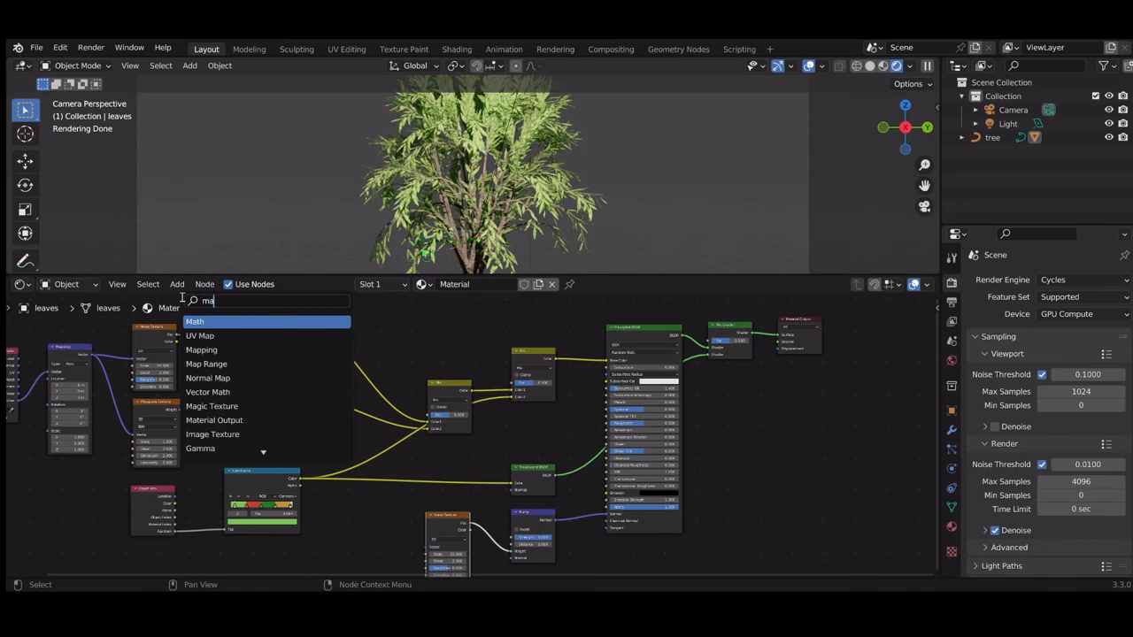
pyautogui.write('oo')
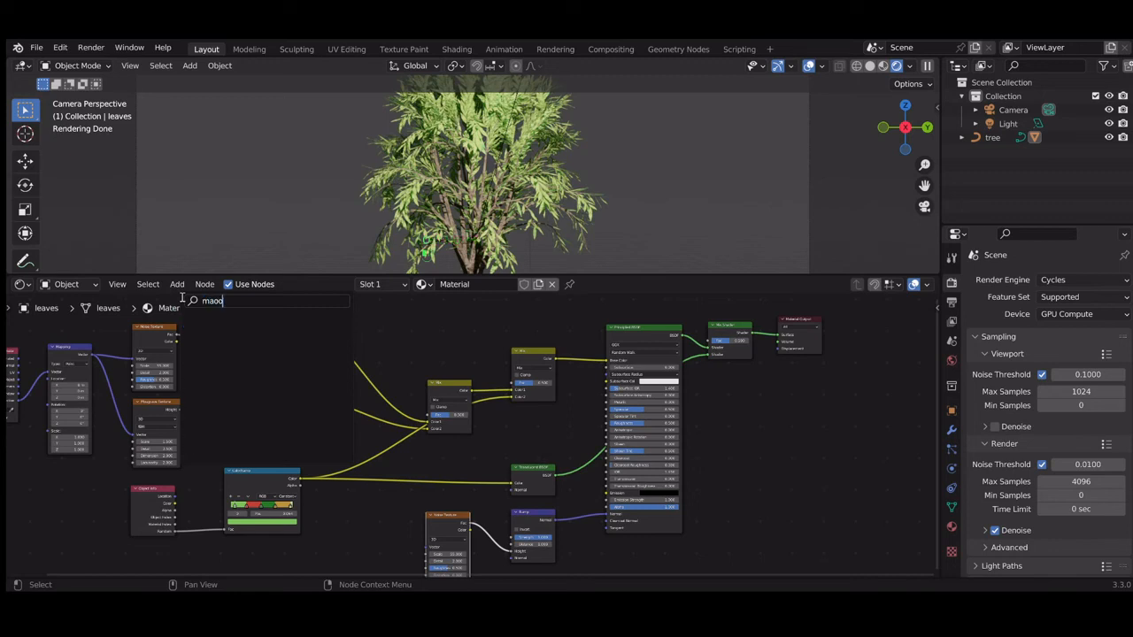
pyautogui.press('BackSpace')
pyautogui.press('BackSpace')
pyautogui.write('pp')
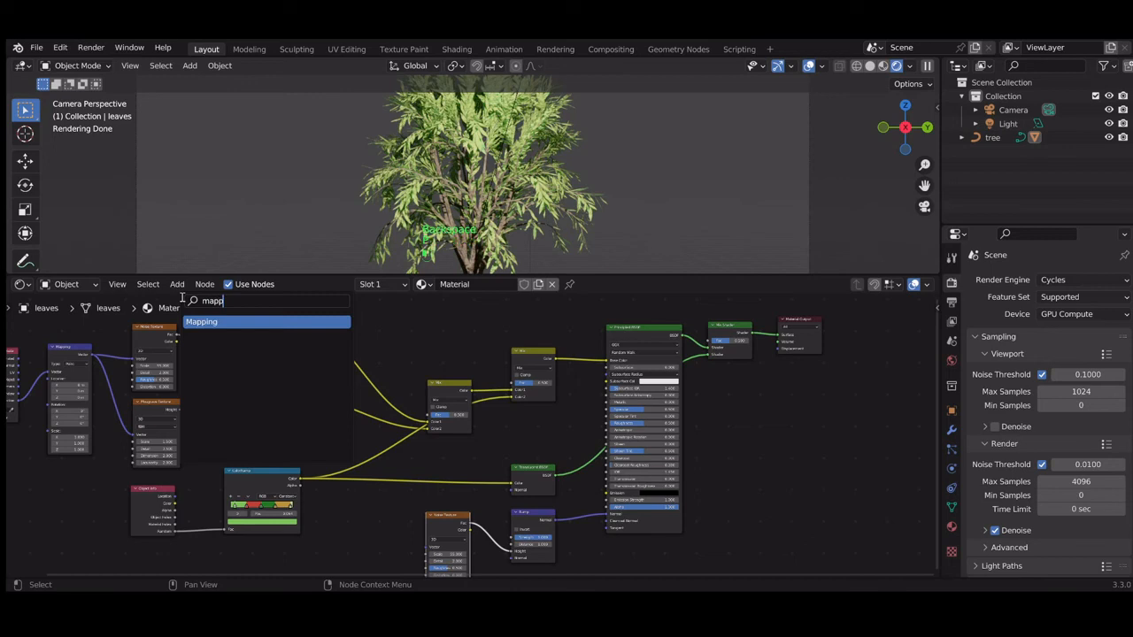
pyautogui.click(203, 323)
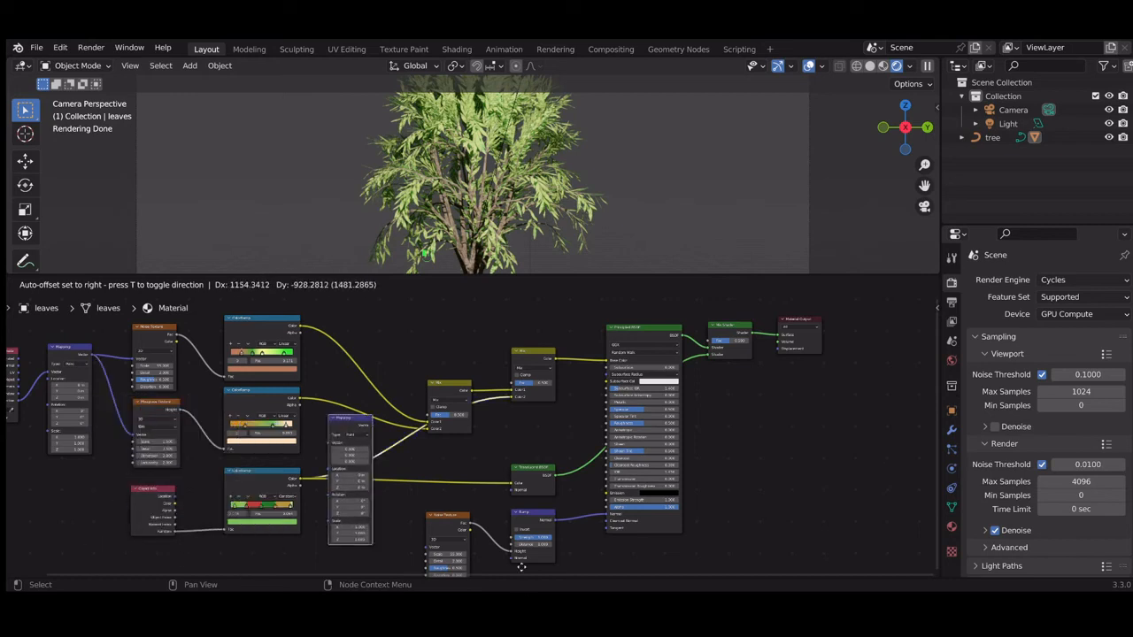
pyautogui.click(330, 525)
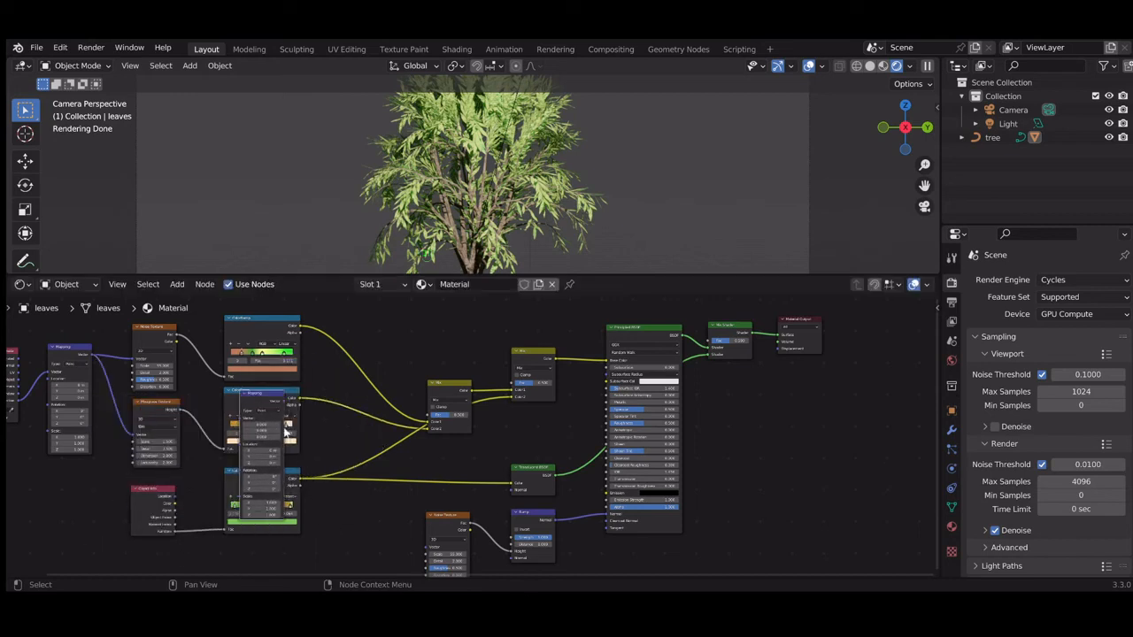
pyautogui.moveTo(269, 407); pyautogui.dragTo(371, 528)
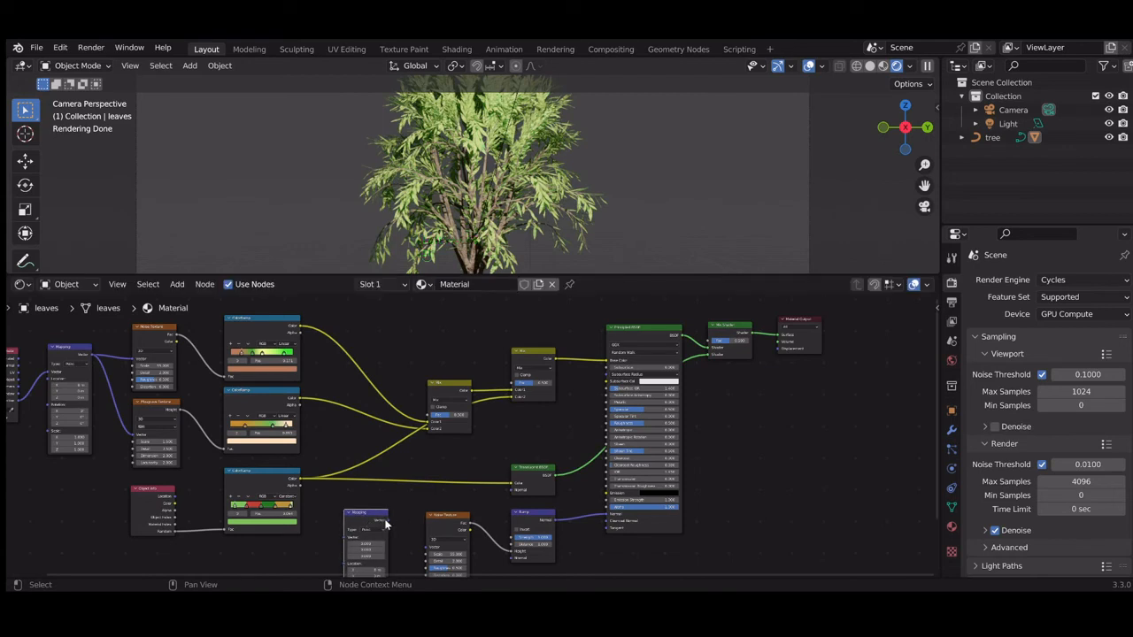
pyautogui.moveTo(386, 524); pyautogui.dragTo(428, 548)
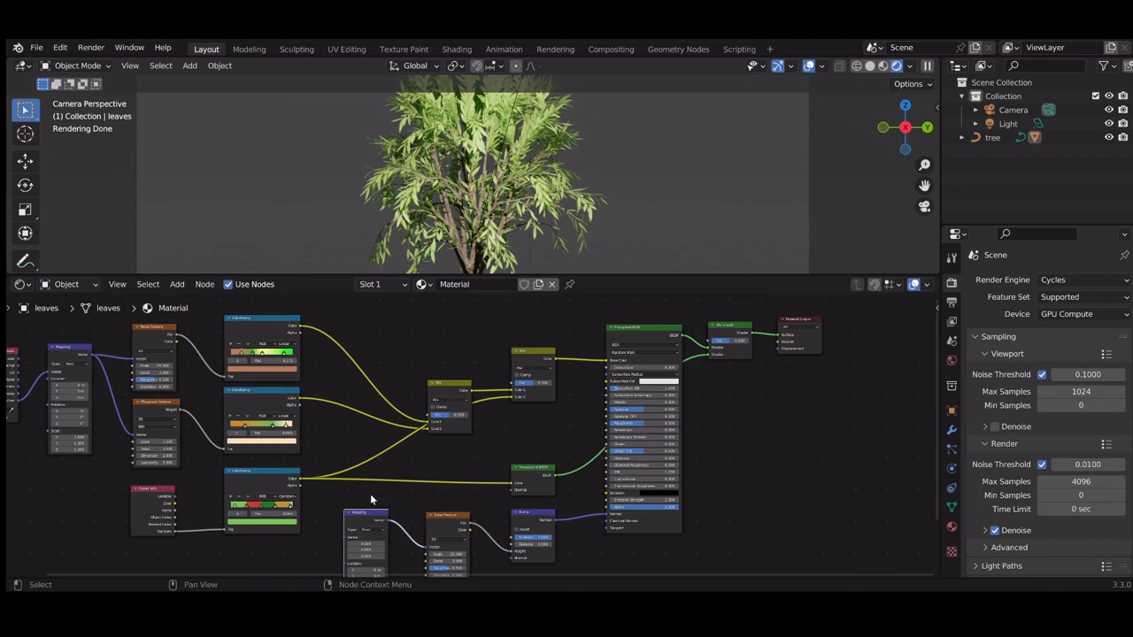
# Add a Texture Coordinate node beside the new Mapping node and link its Generated output to Mapping's Vector input
pyautogui.click(177, 285)
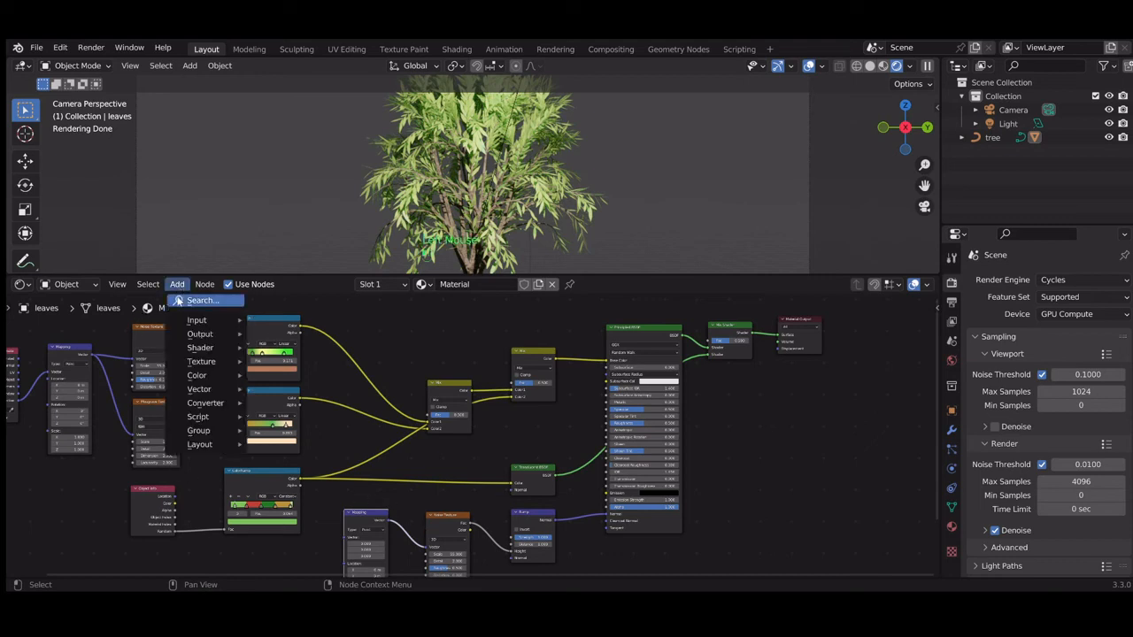
pyautogui.click(181, 299)
pyautogui.write('textu')
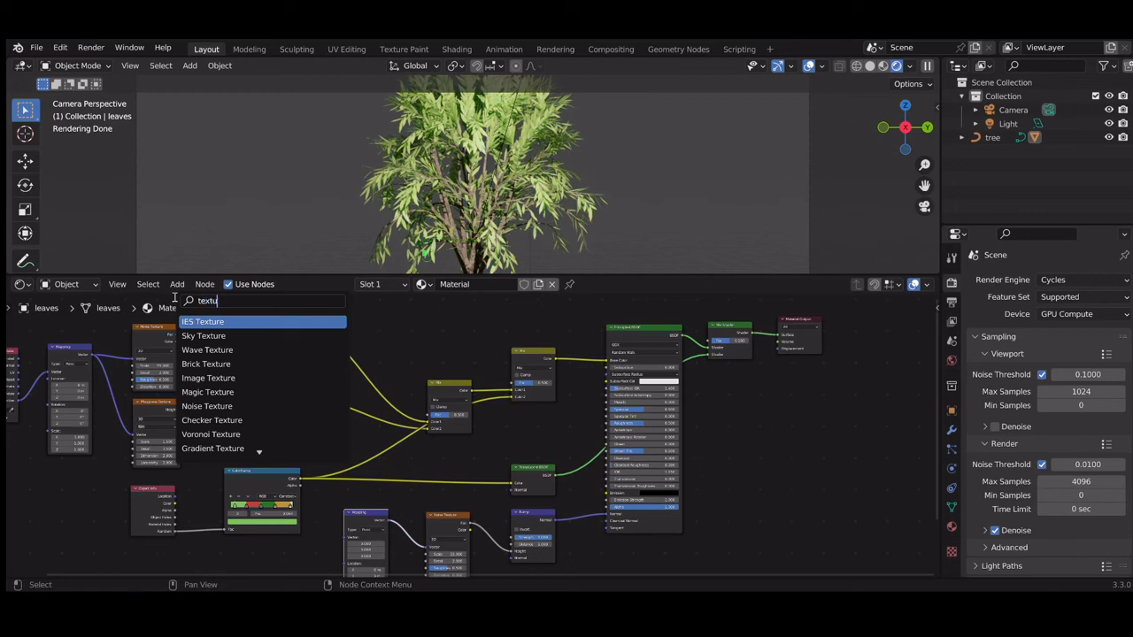
pyautogui.write('re c')
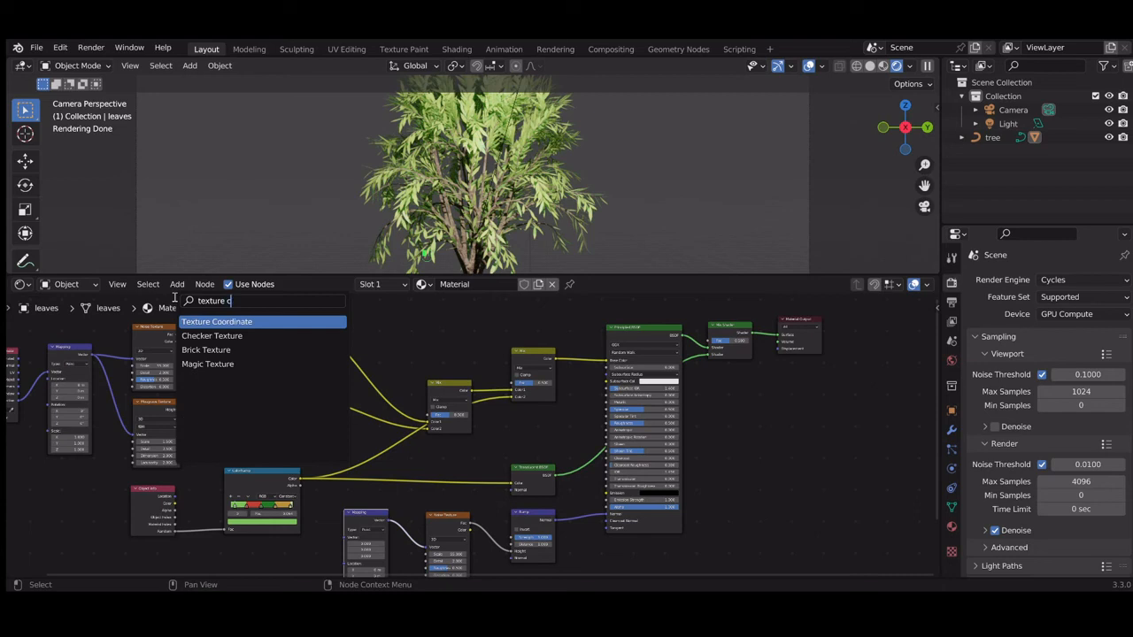
pyautogui.click(233, 323)
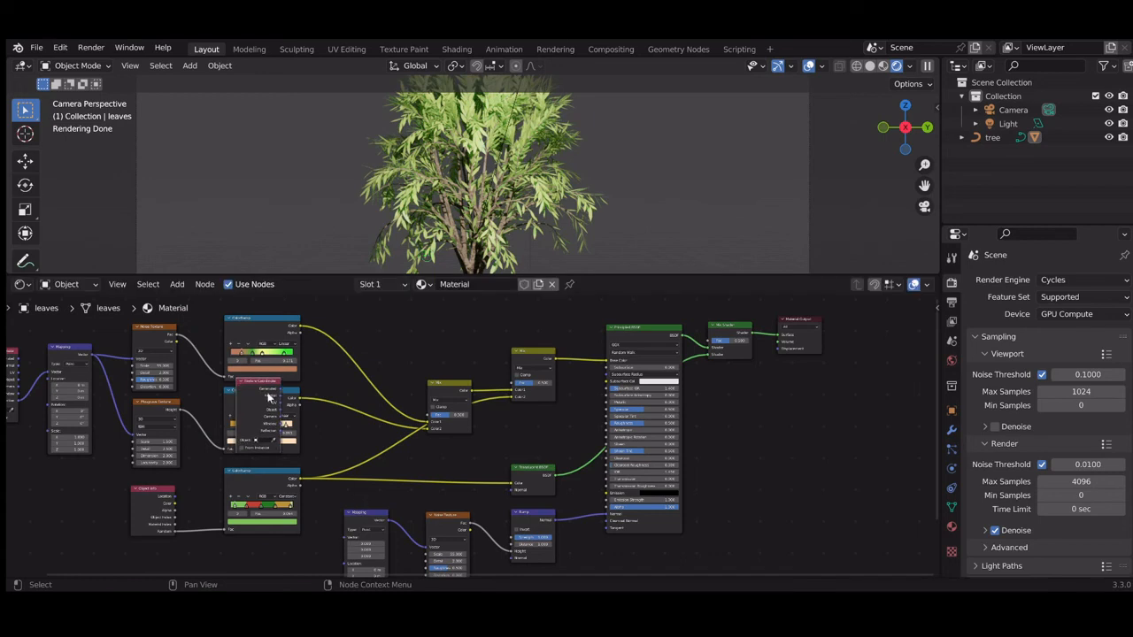
pyautogui.click(321, 546)
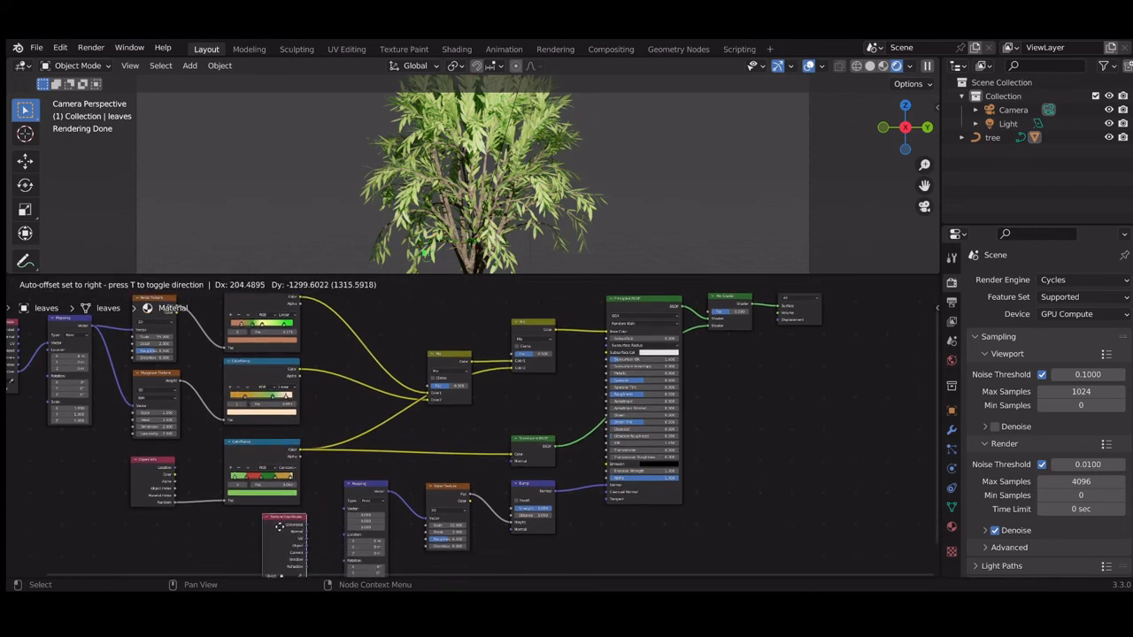
pyautogui.click(280, 531)
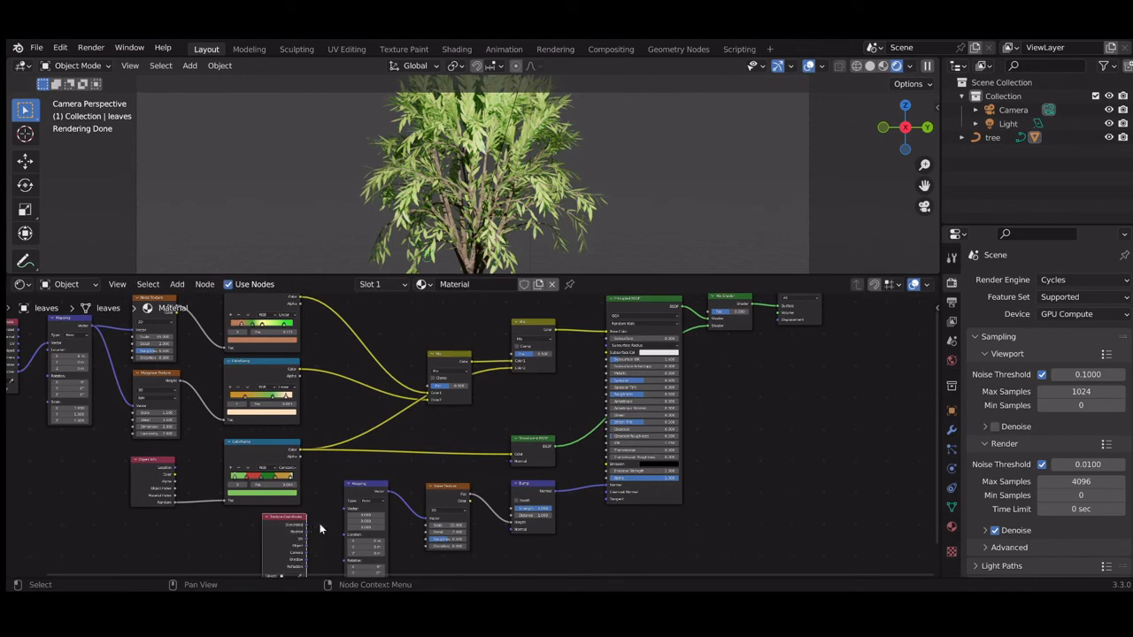
pyautogui.moveTo(306, 526); pyautogui.dragTo(345, 511)
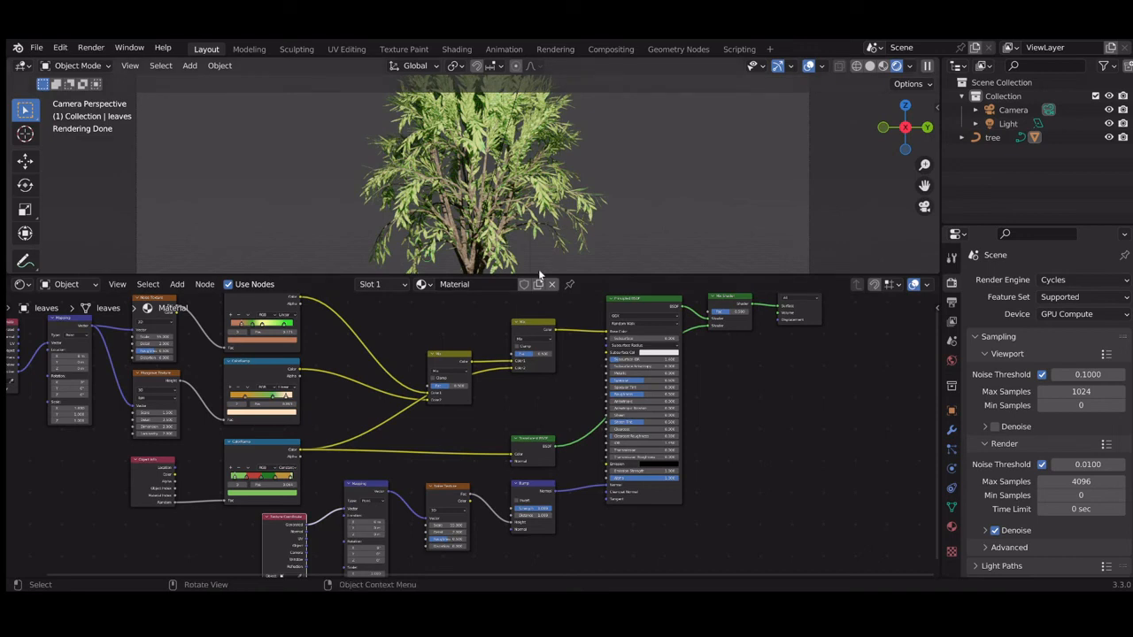
# Enlarge the node editor area and shift the entire leaf node tree to the right
pyautogui.moveTo(538, 275); pyautogui.dragTo(550, 153)
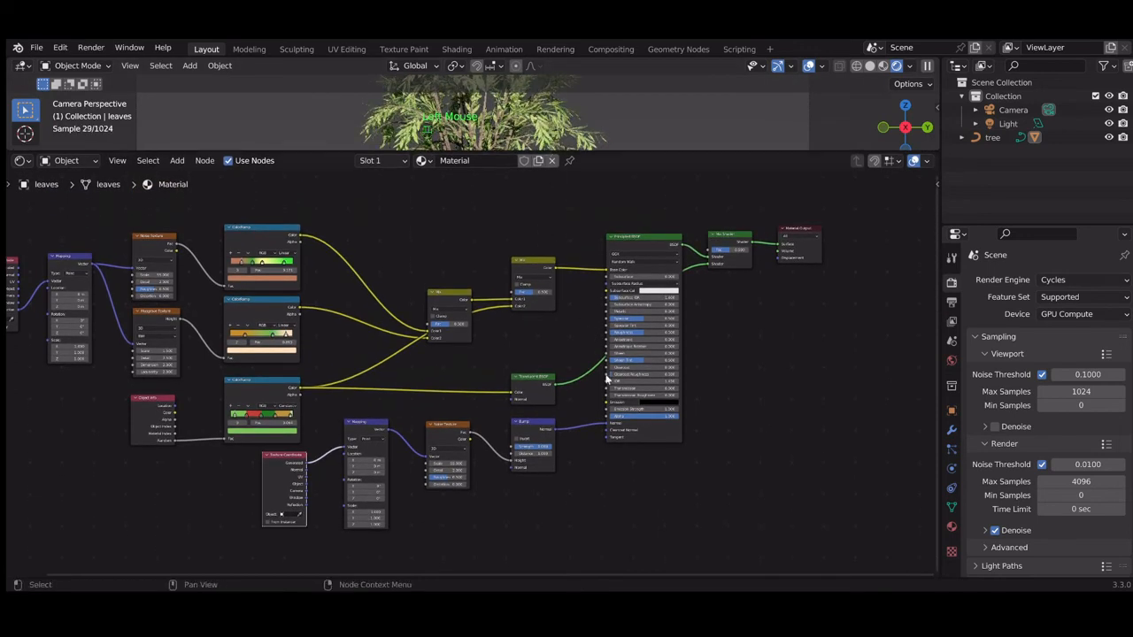
pyautogui.press('a')
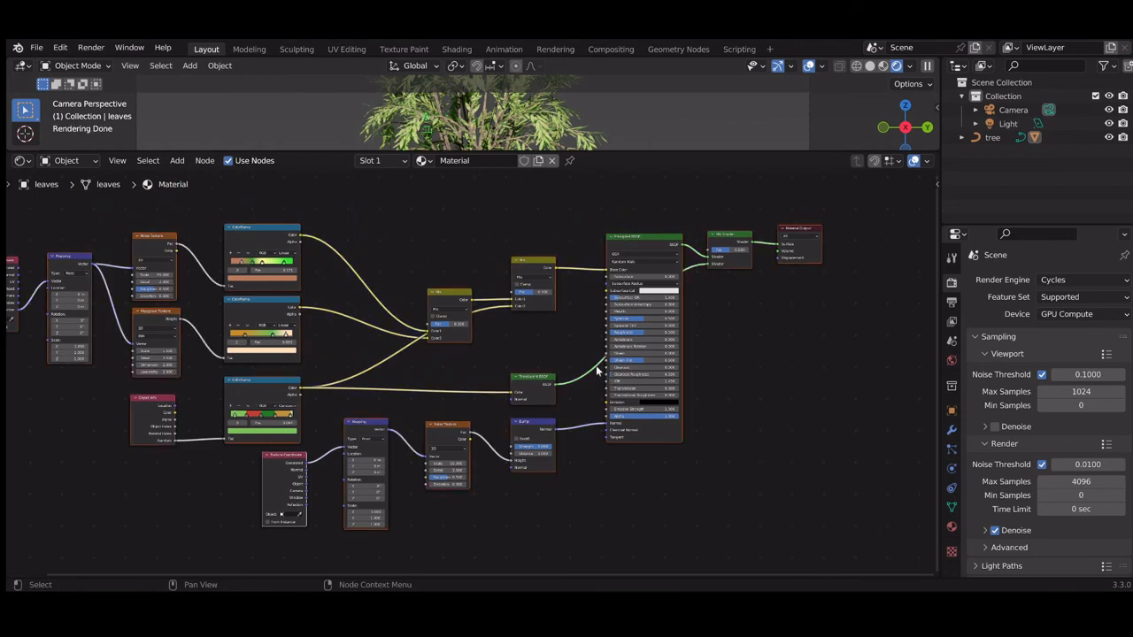
pyautogui.moveTo(632, 236); pyautogui.dragTo(704, 244)
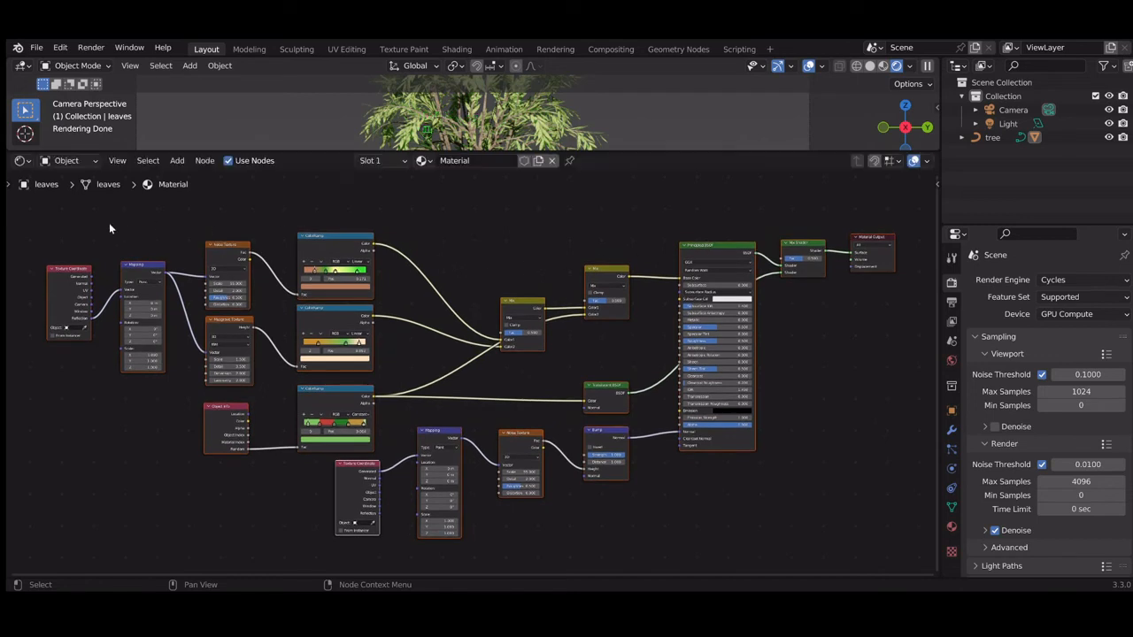
# Move the three ColorRamps closer to the first Mix node and the bump chain's Mapping and Noise Texture closer to Bump
pyautogui.moveTo(312, 214); pyautogui.dragTo(344, 437)
pyautogui.click(363, 262)
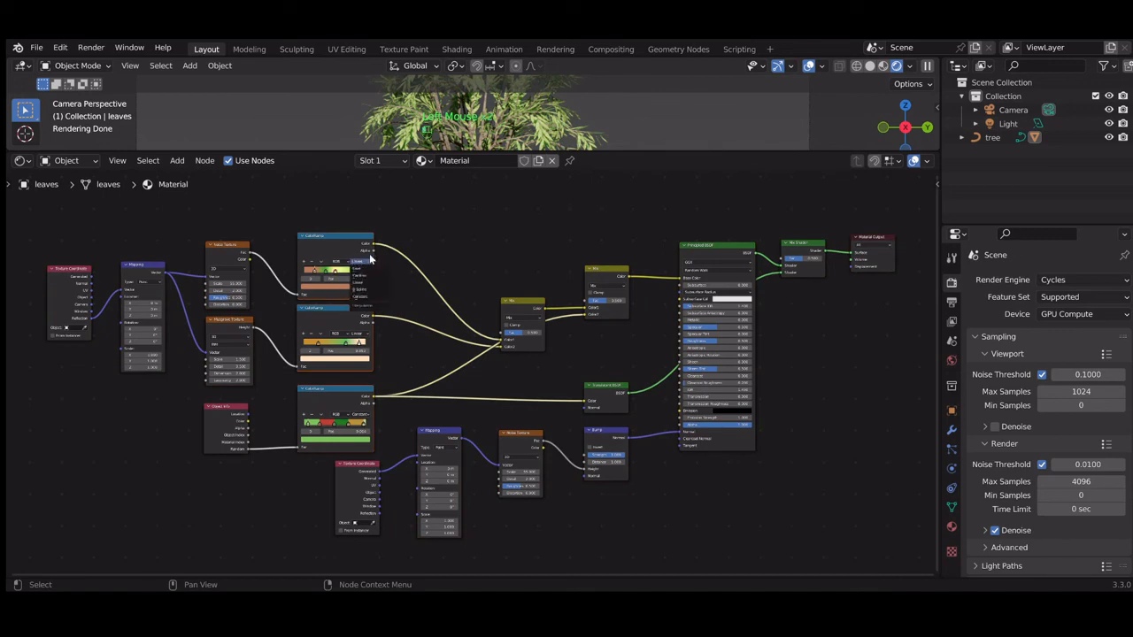
pyautogui.moveTo(328, 232); pyautogui.dragTo(370, 240)
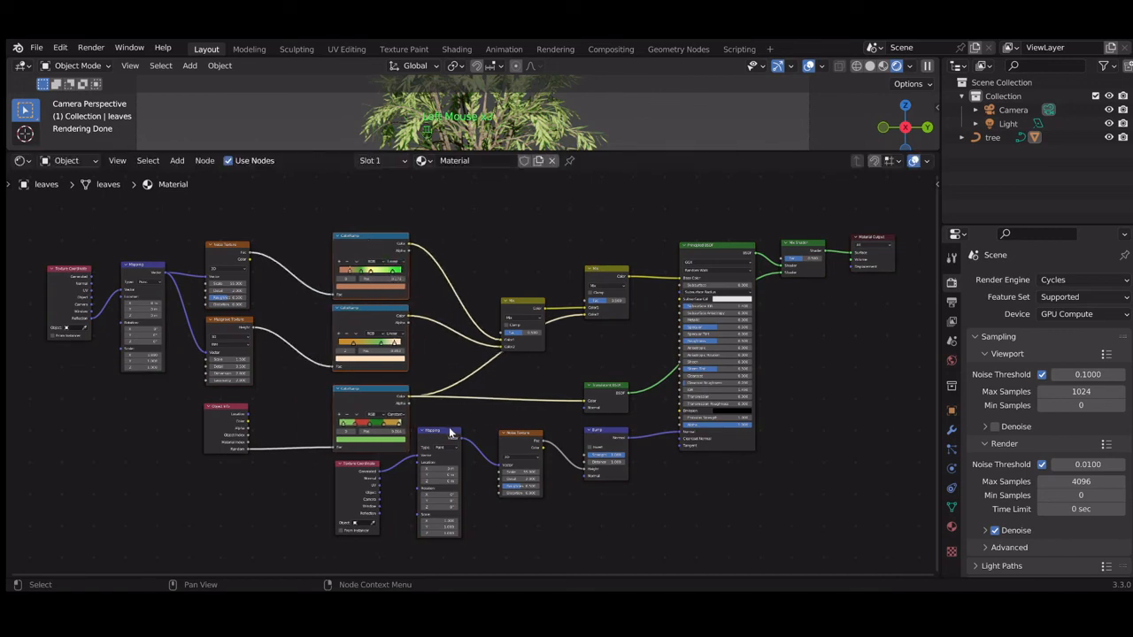
pyautogui.moveTo(437, 434); pyautogui.dragTo(453, 451)
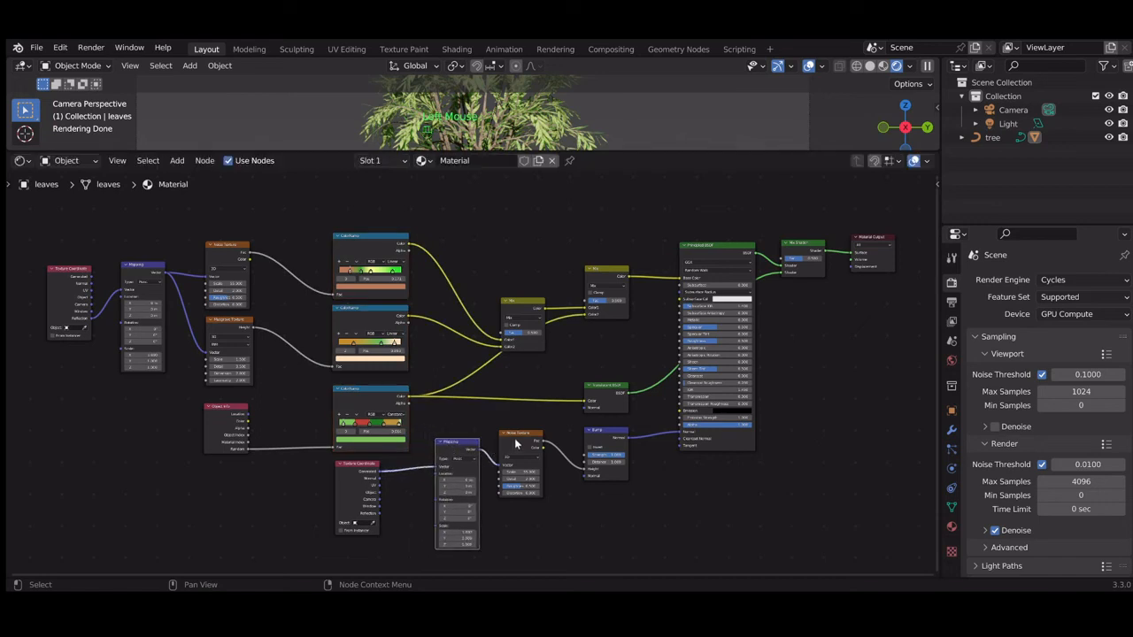
pyautogui.moveTo(520, 437); pyautogui.dragTo(542, 440)
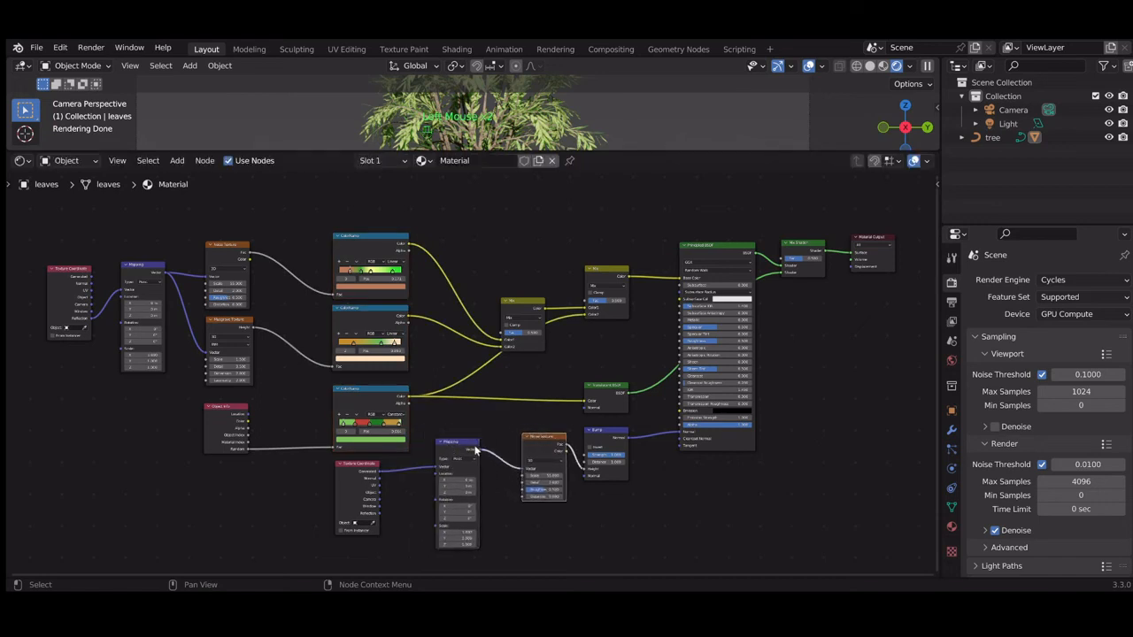
pyautogui.moveTo(457, 444); pyautogui.dragTo(484, 444)
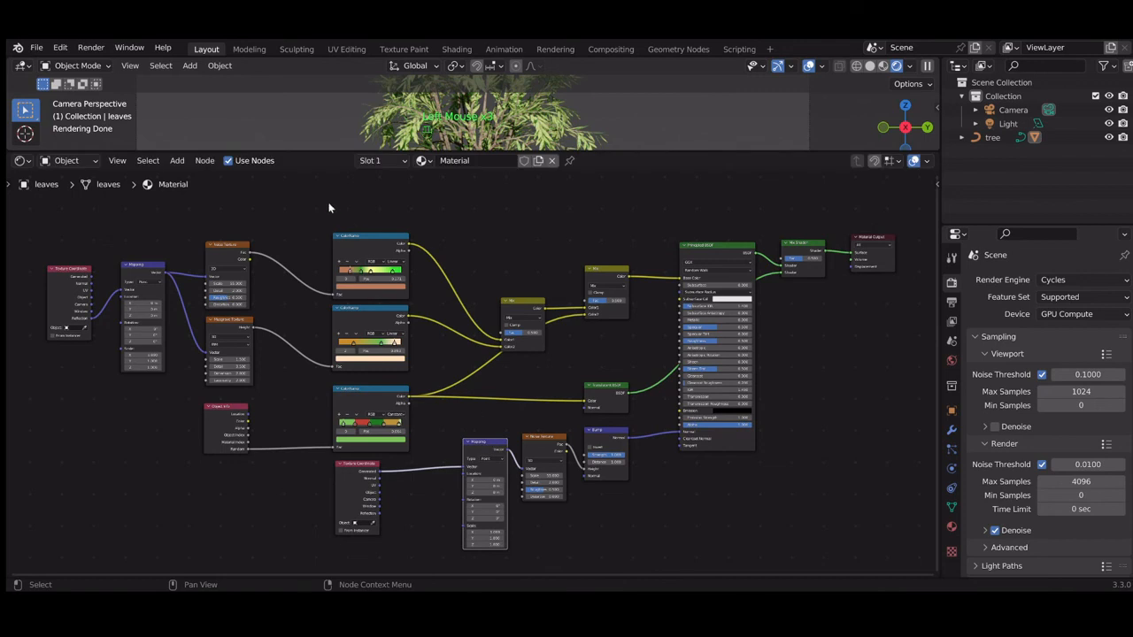
pyautogui.moveTo(350, 219); pyautogui.dragTo(390, 435)
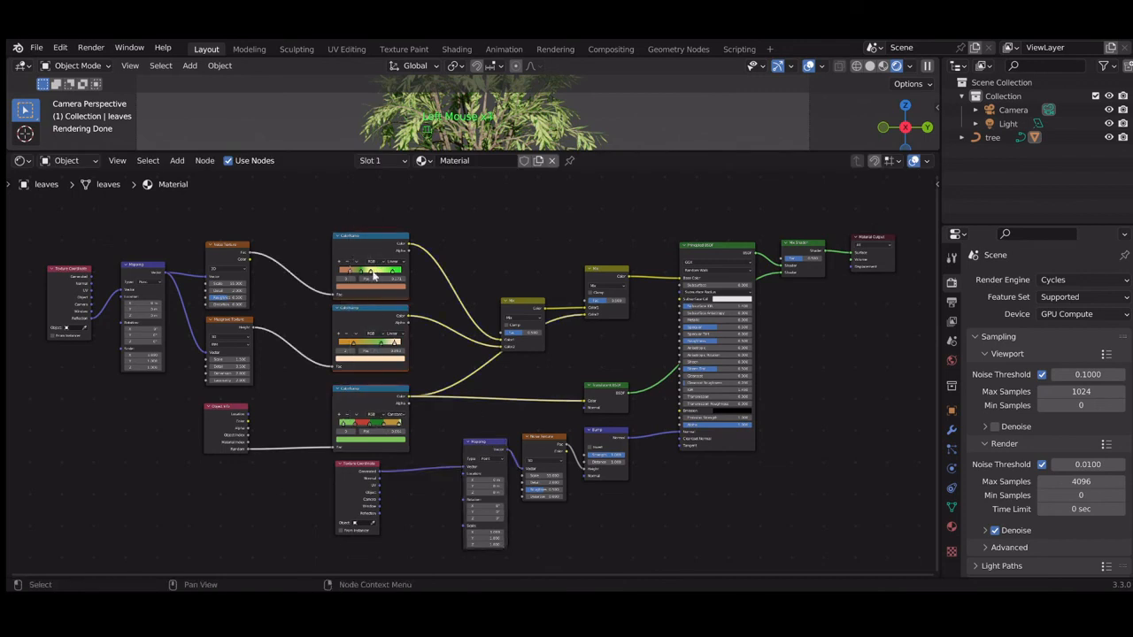
pyautogui.moveTo(370, 253); pyautogui.dragTo(418, 256)
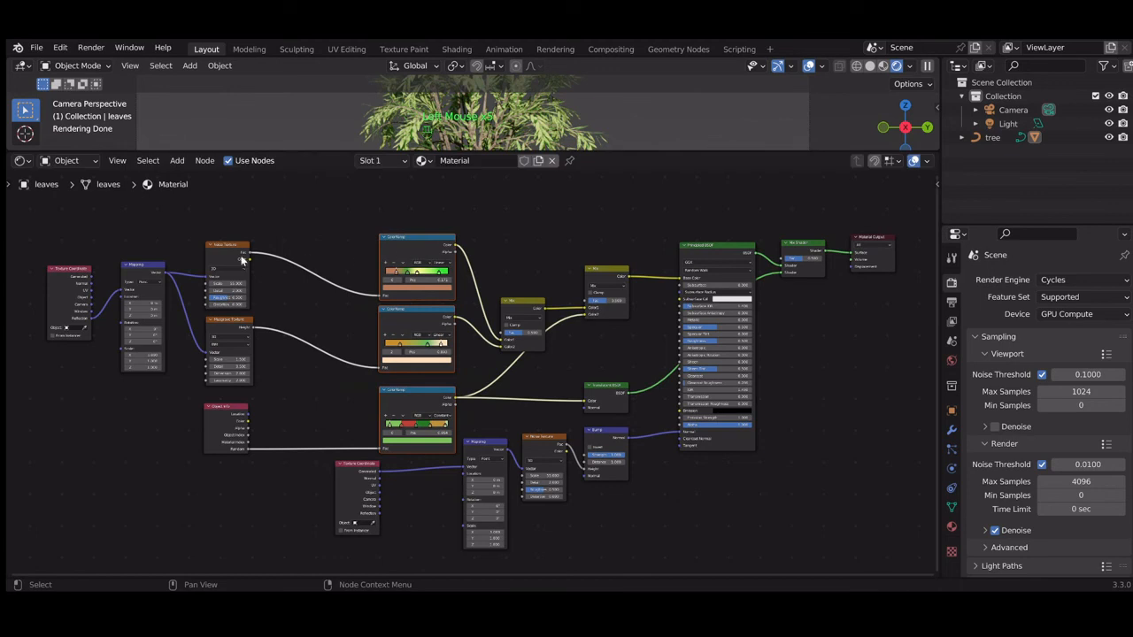
# Move the Texture Coordinate, Mapping, Noise, Musgrave and Object Info nodes that feed the ColorRamps closer to them as a group
pyautogui.click(279, 300)
pyautogui.moveTo(48, 244); pyautogui.dragTo(245, 451)
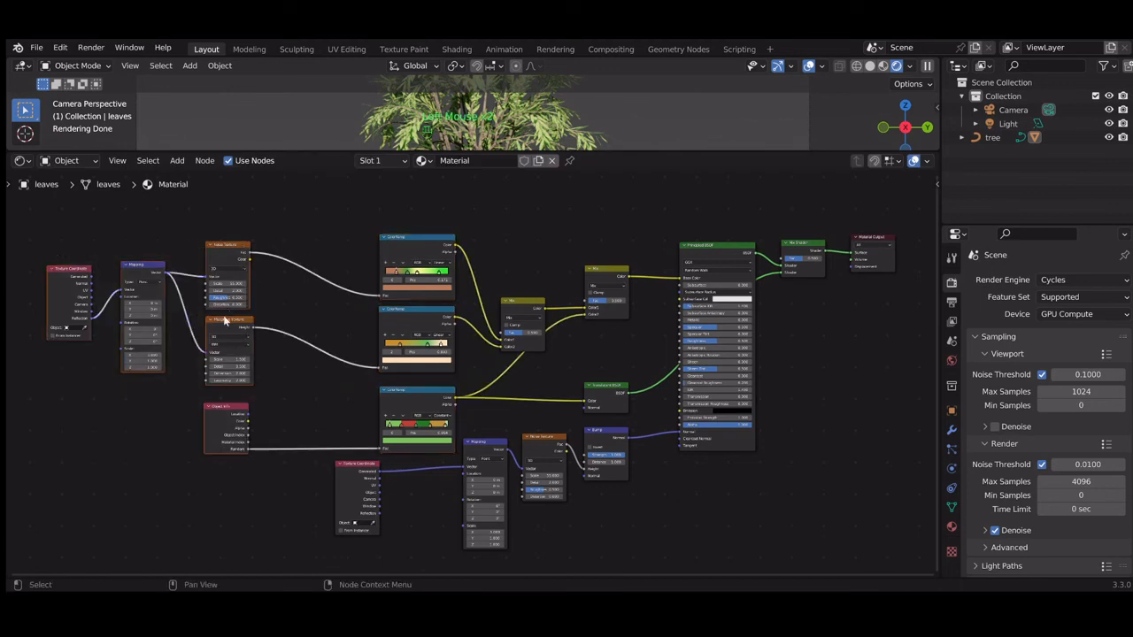
pyautogui.moveTo(228, 333); pyautogui.dragTo(326, 314)
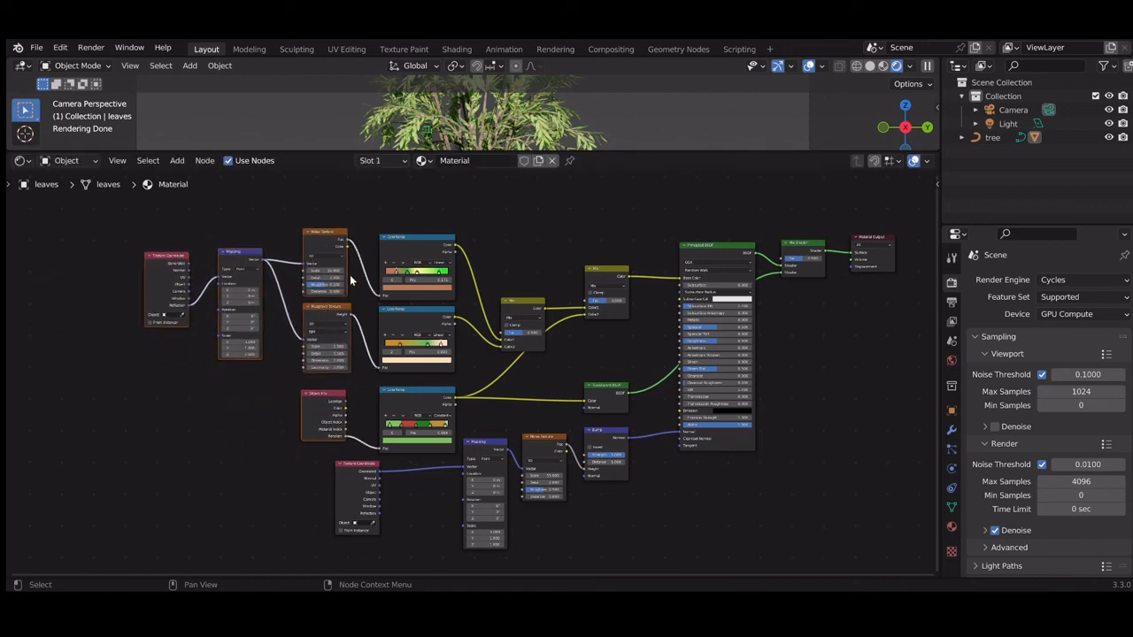
pyautogui.click(796, 432)
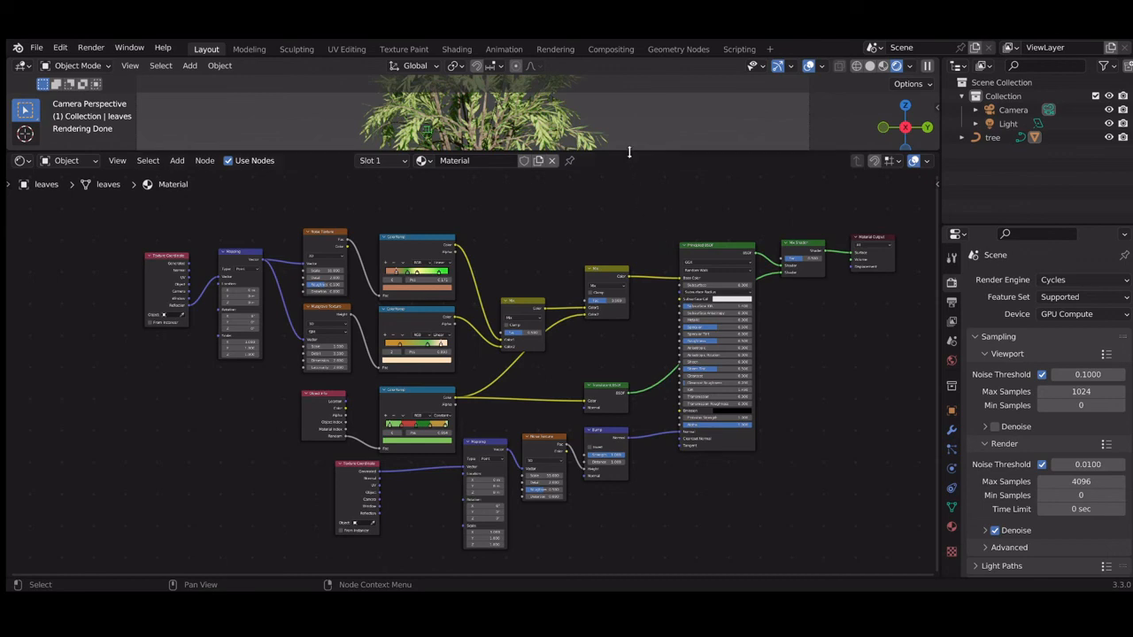
# Enlarge the 3D viewport, select the leaves and tree objects together without the light, and copy both
pyautogui.moveTo(629, 152); pyautogui.dragTo(628, 411)
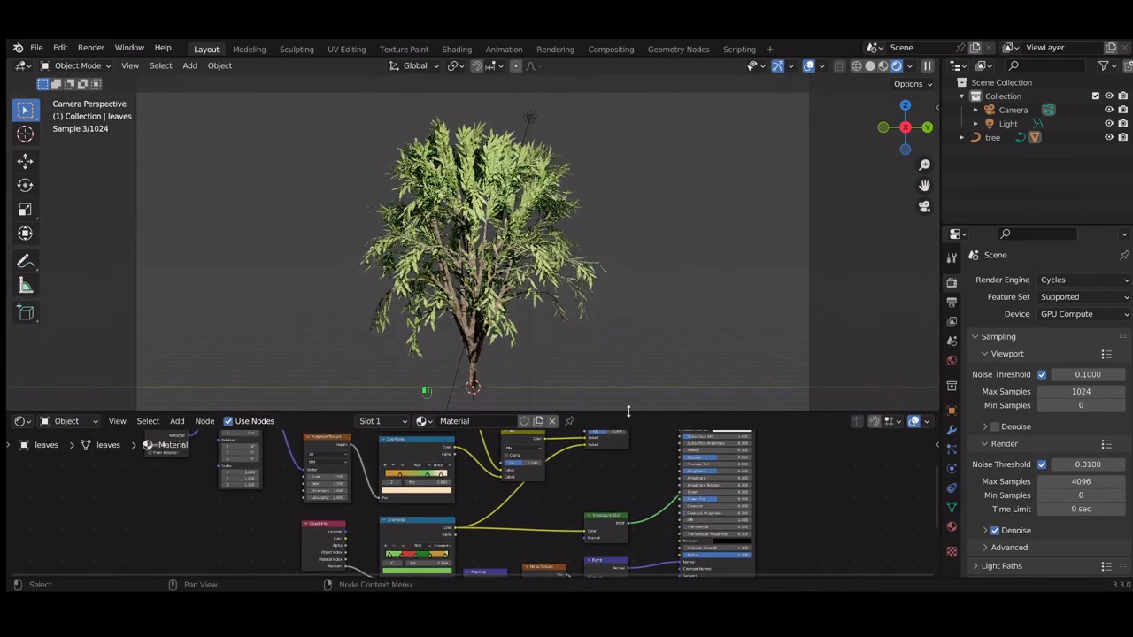
pyautogui.hotkey('ctrl', 'b')
pyautogui.moveTo(343, 121)
pyautogui.mouseDown()
pyautogui.moveTo(558, 301)
pyautogui.moveTo(634, 386)
pyautogui.moveTo(632, 405)
pyautogui.mouseUp()
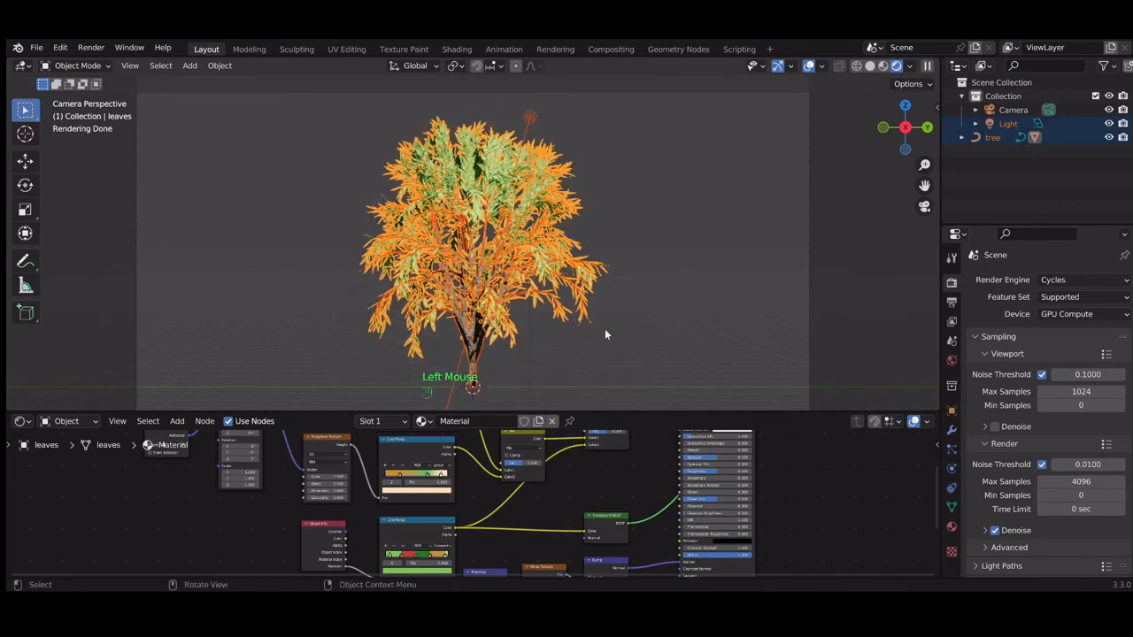
pyautogui.click(598, 307)
pyautogui.click(556, 292)
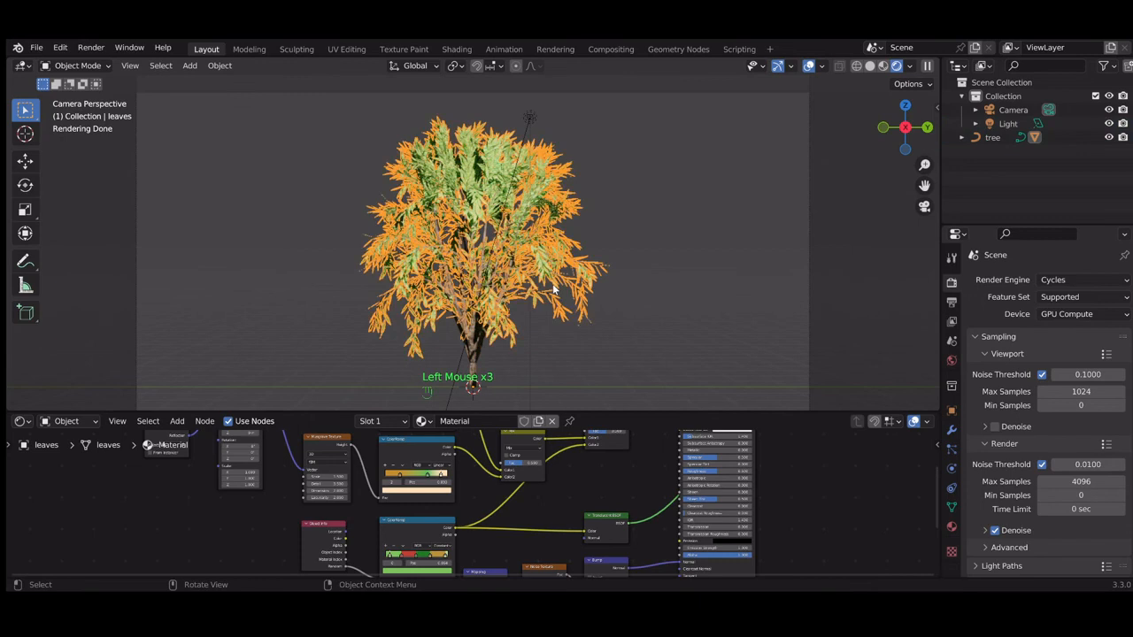
pyautogui.press('shift')
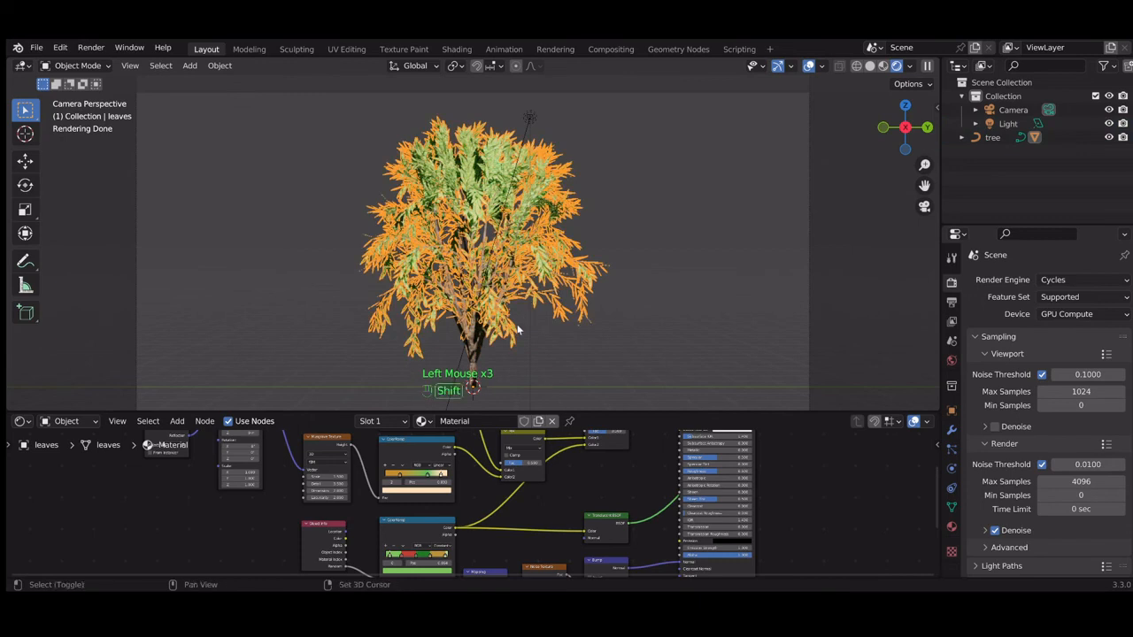
pyautogui.keyDown('shift'); pyautogui.click(476, 347); pyautogui.keyUp('shift')
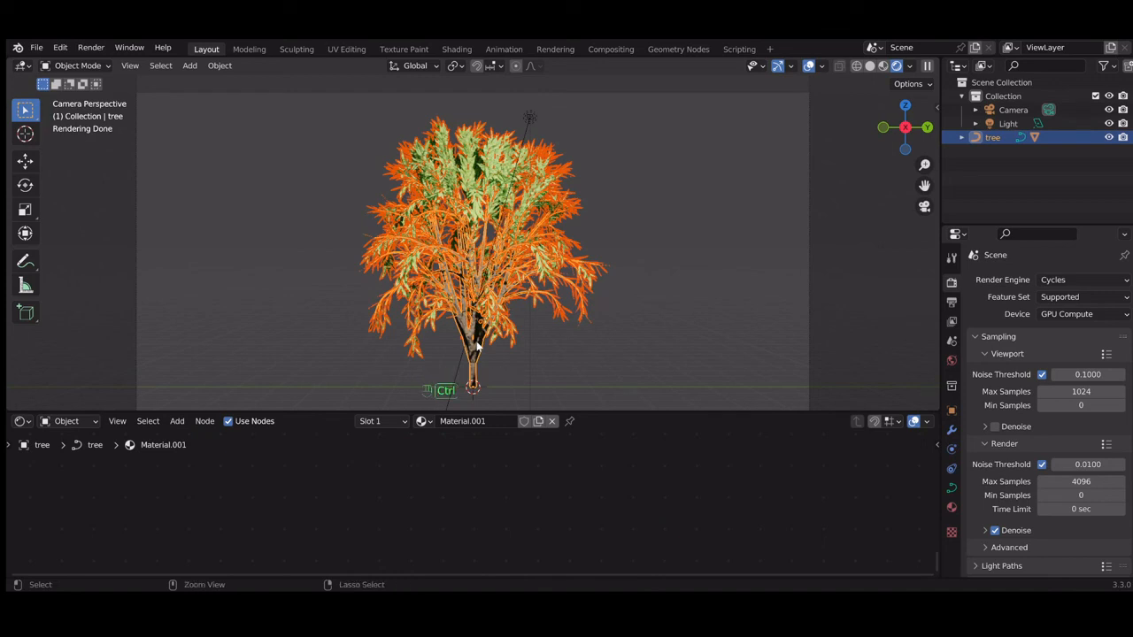
pyautogui.hotkey('ctrl', 'c')
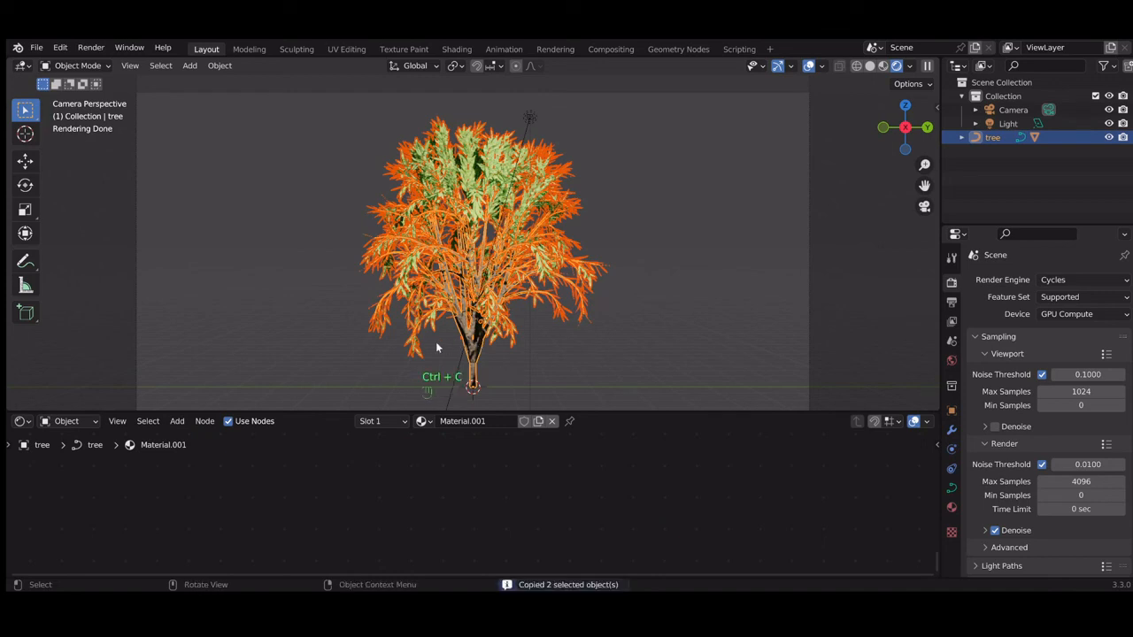
# Paste the copied tree with its leaves and move the copy about -5.76 m along the Y axis
pyautogui.hotkey('ctrl', 'v')
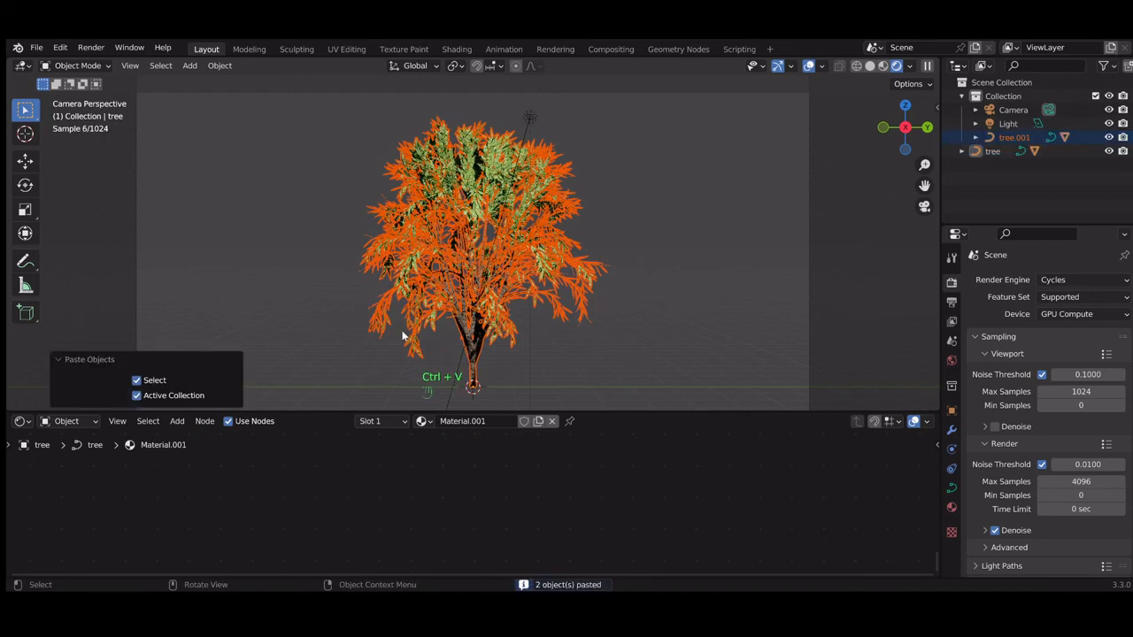
pyautogui.press('g')
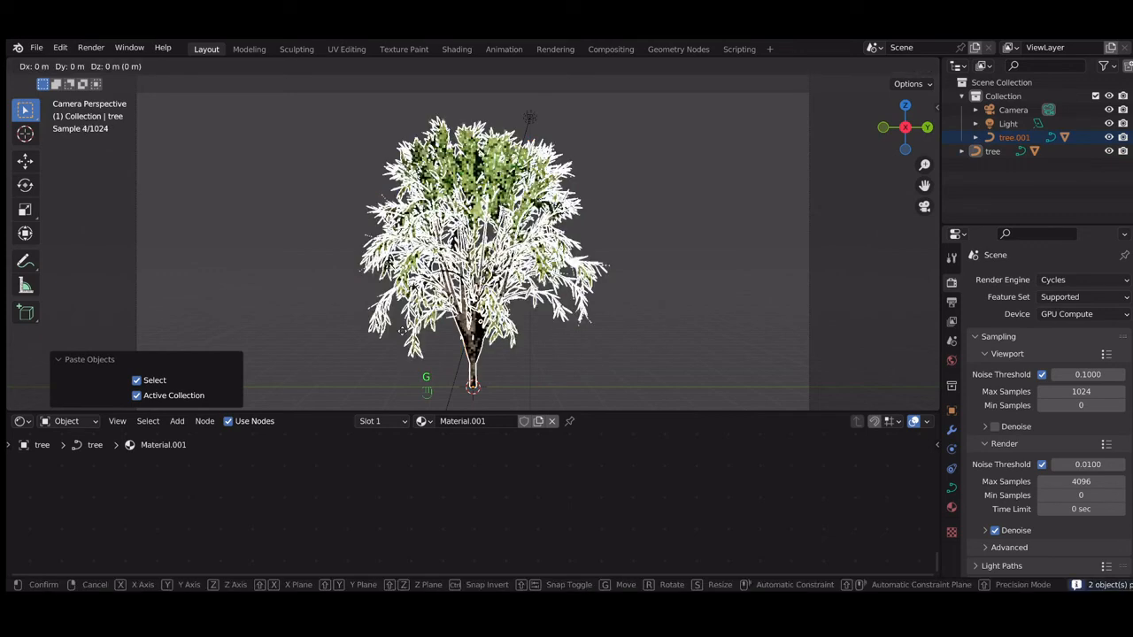
pyautogui.press('x')
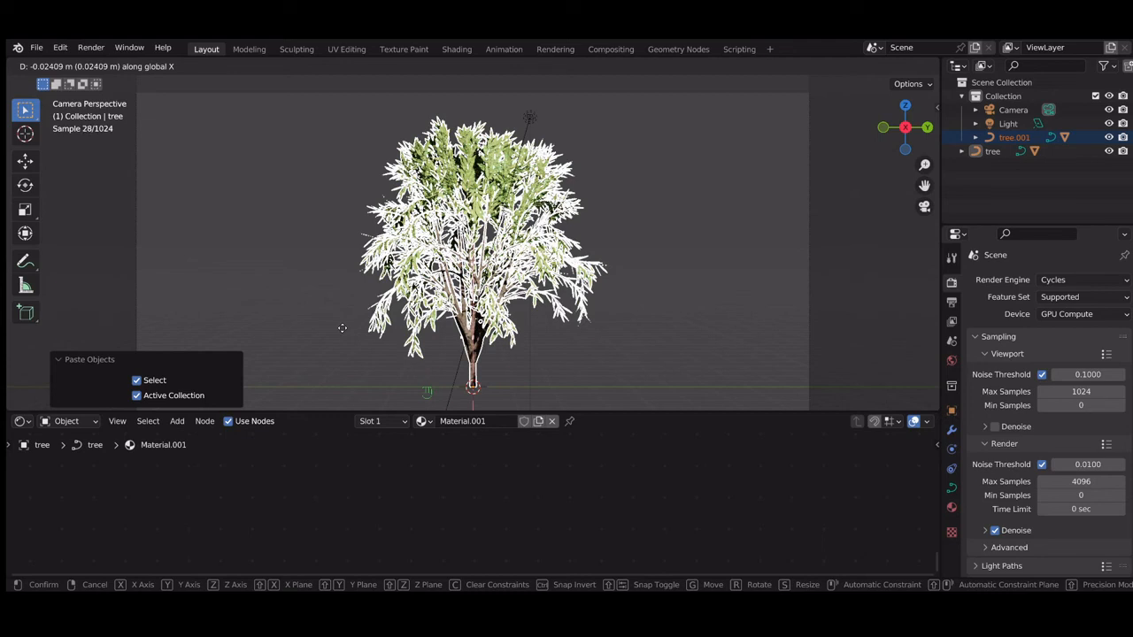
pyautogui.press('Escape')
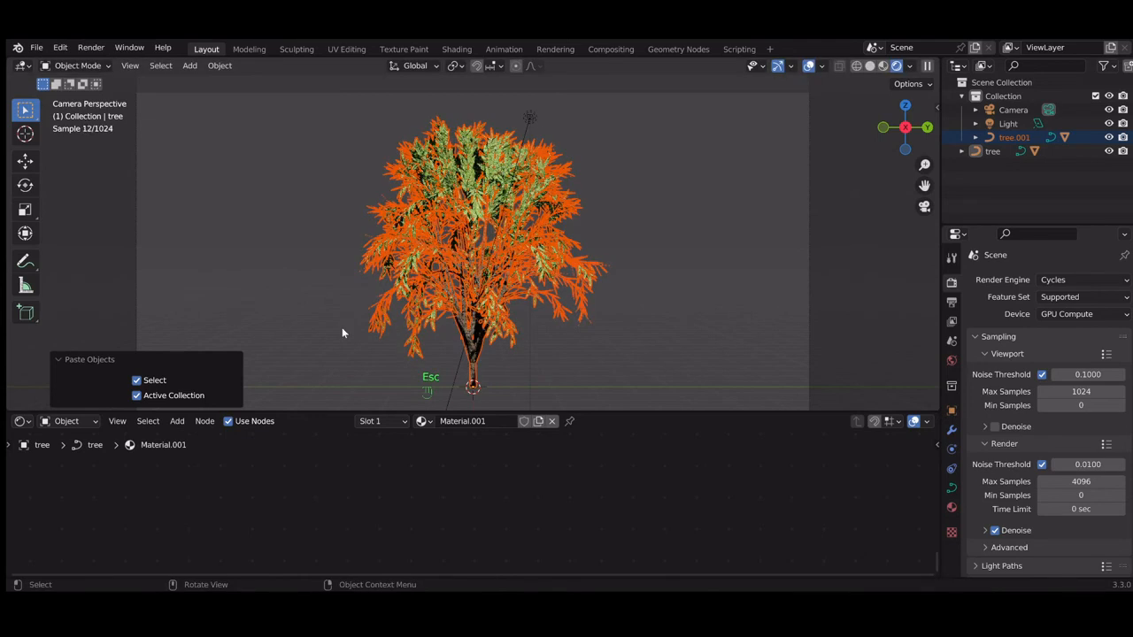
pyautogui.press('g')
pyautogui.press('y')
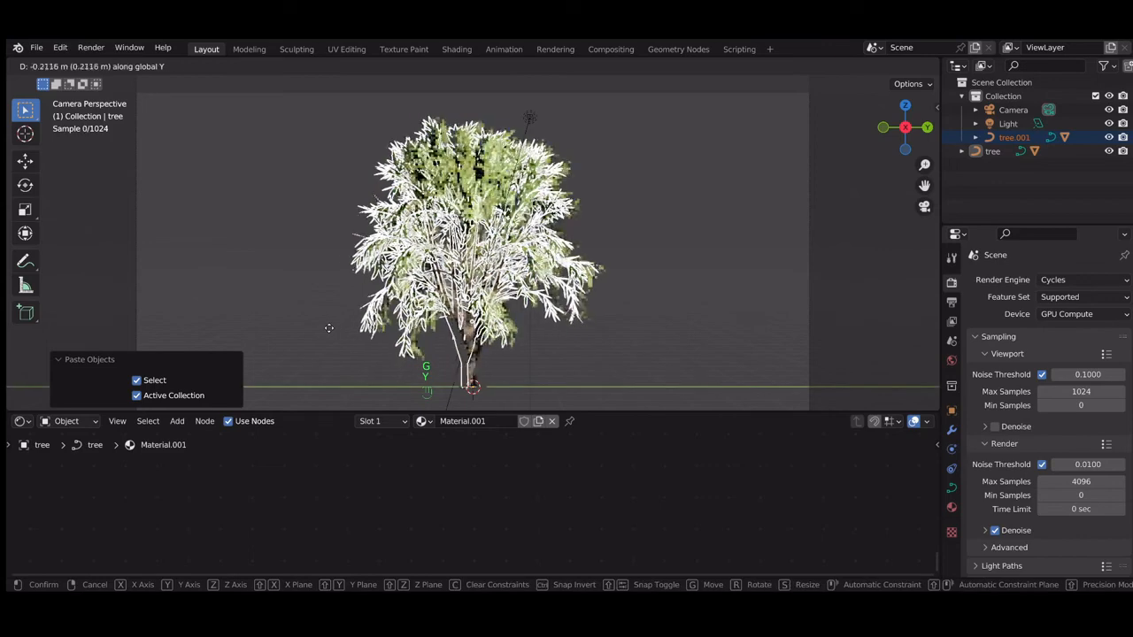
pyautogui.click(116, 329)
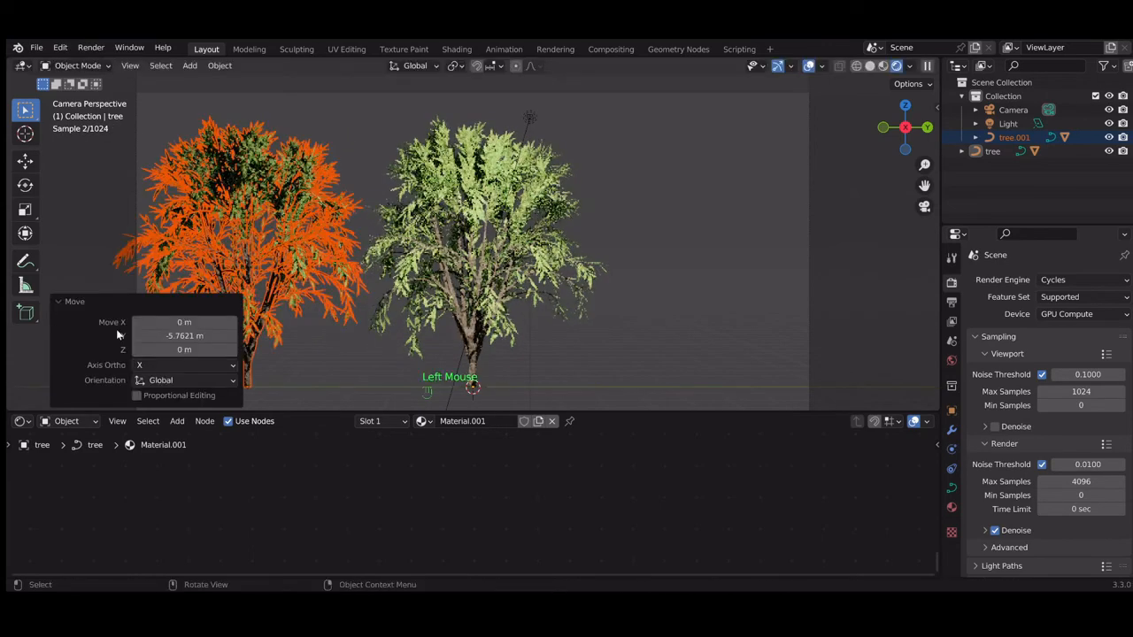
pyautogui.click(285, 355)
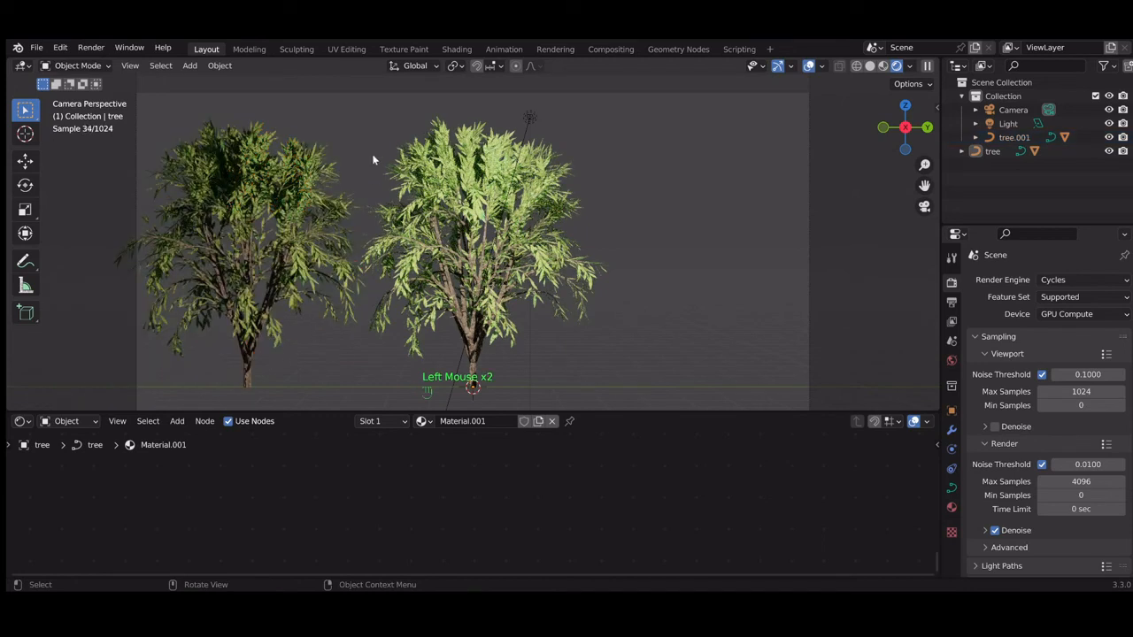
# Select the original tree and its leaves together without the light and copy both again
pyautogui.moveTo(360, 118); pyautogui.dragTo(519, 375)
pyautogui.click(527, 294)
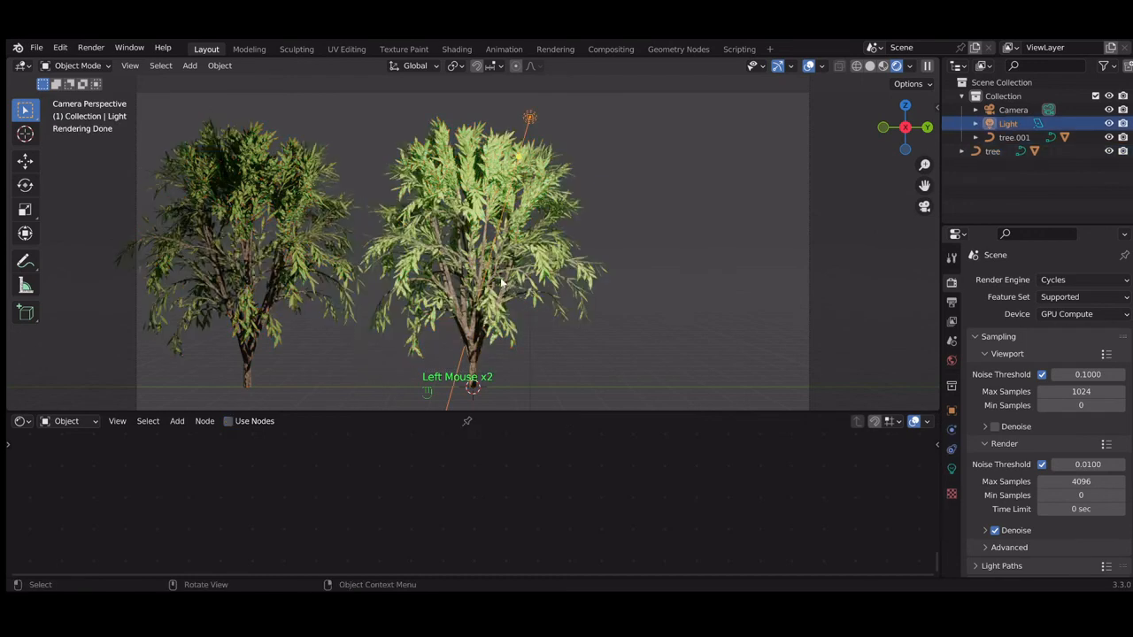
pyautogui.click(514, 286)
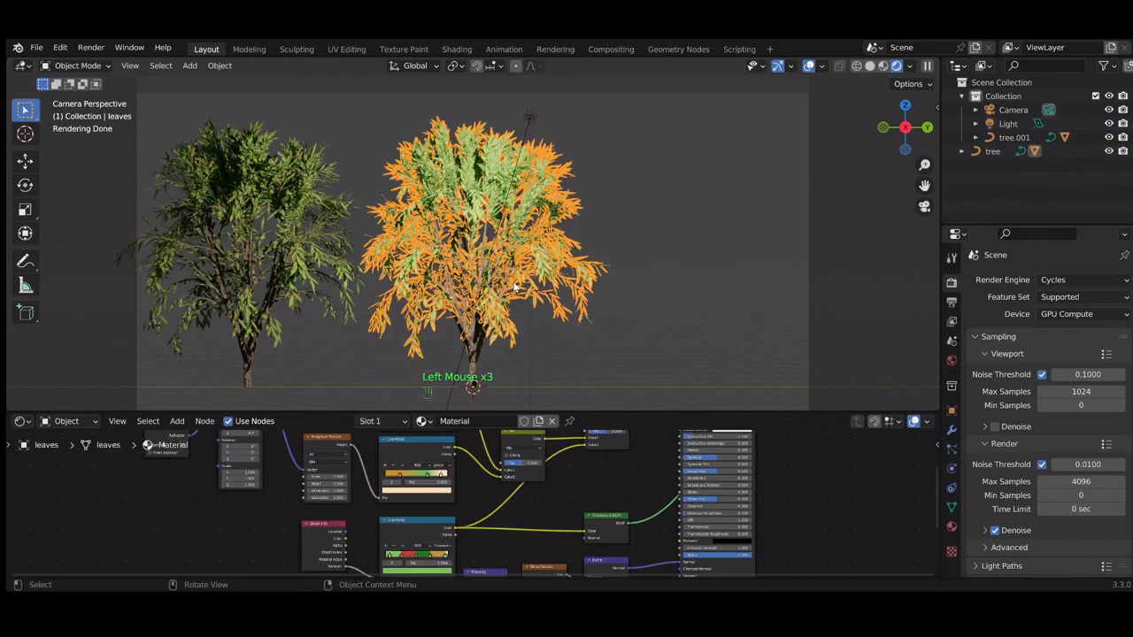
pyautogui.keyDown('shift'); pyautogui.click(474, 348); pyautogui.keyUp('shift')
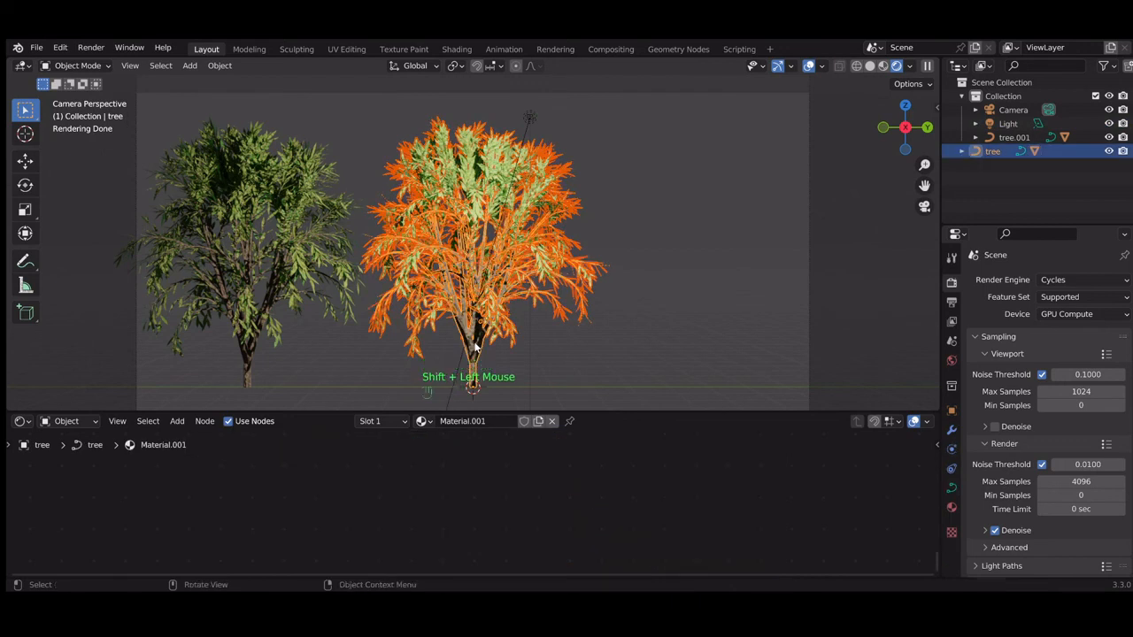
pyautogui.hotkey('ctrl', 'c')
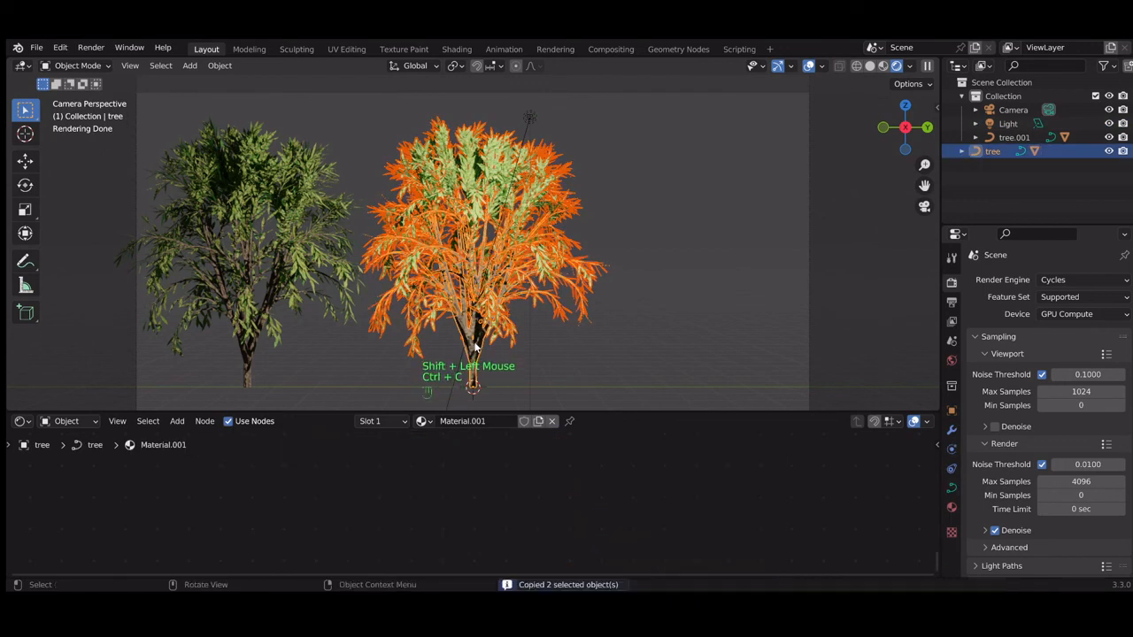
# Paste the second tree copy and move it about 6.06 m along the Y axis
pyautogui.click(599, 353)
pyautogui.hotkey('ctrl', 'v')
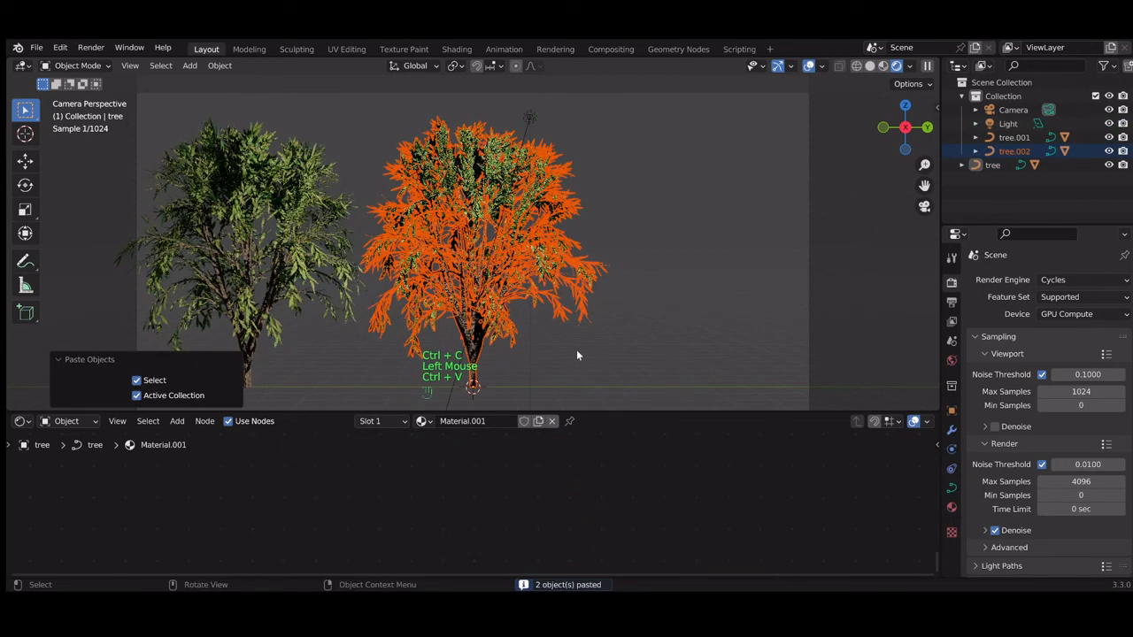
pyautogui.press('g')
pyautogui.press('y')
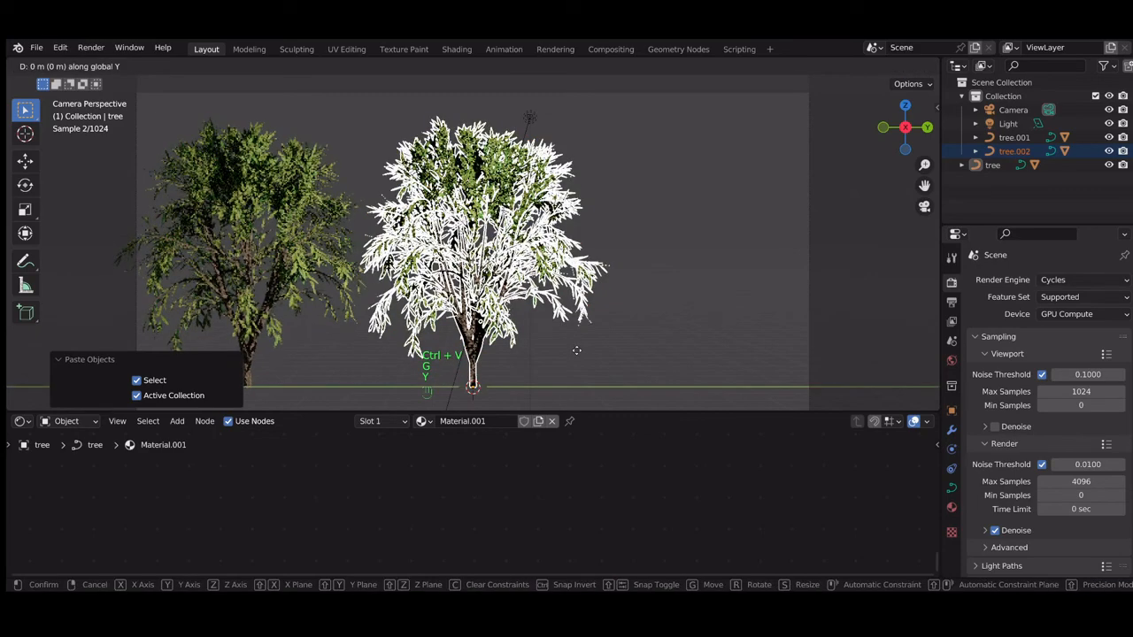
pyautogui.click(811, 352)
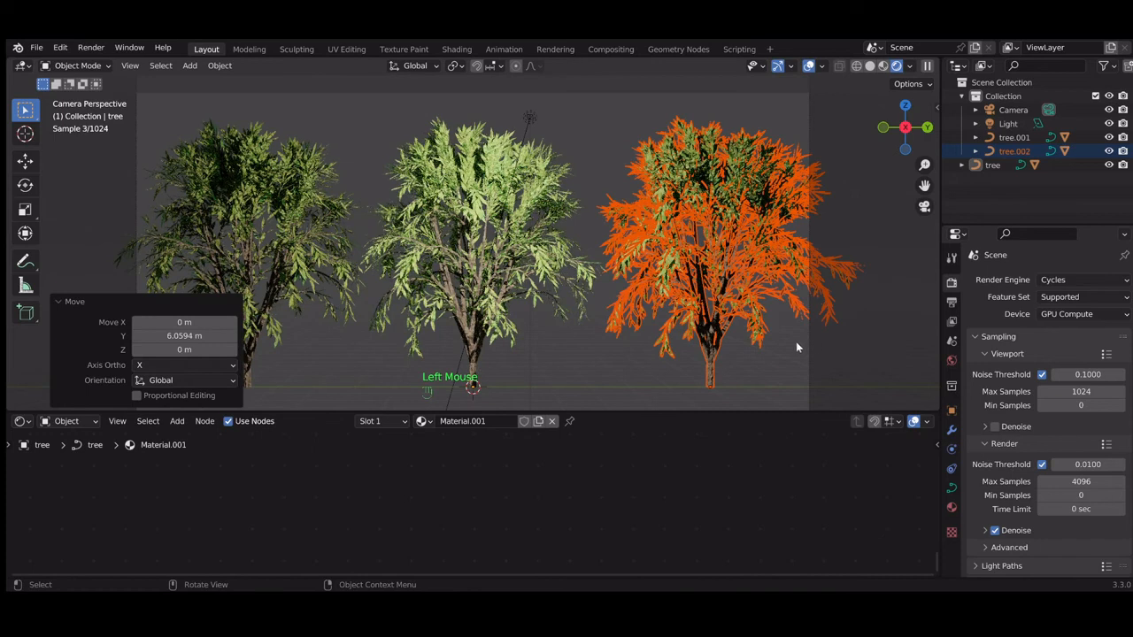
pyautogui.click(796, 343)
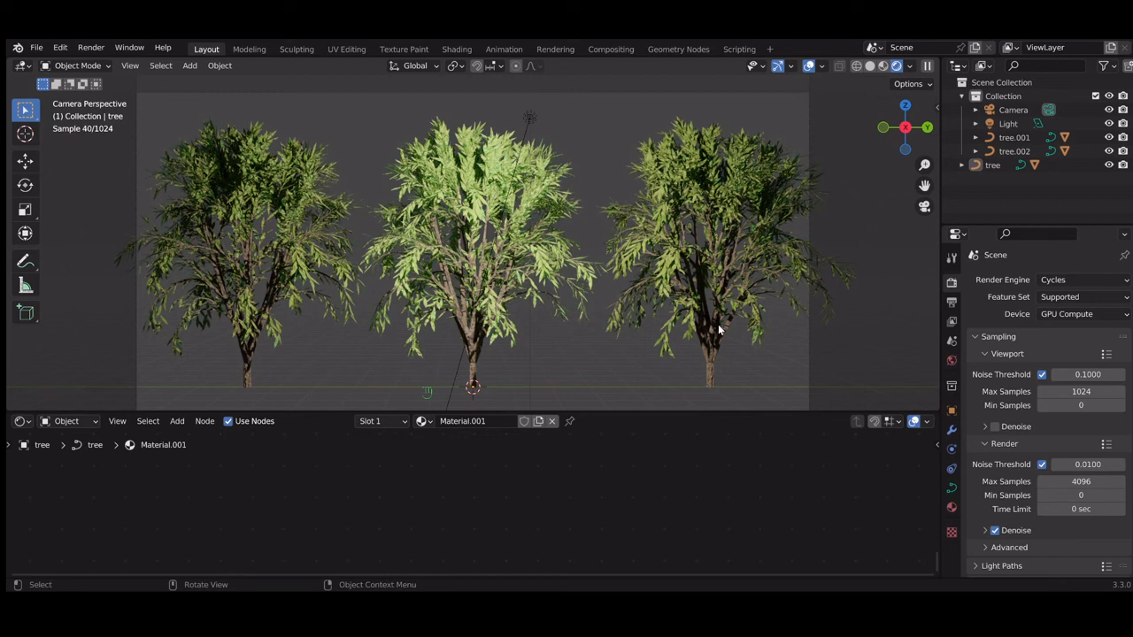
# Check the leaf material of each of the three trees and the material of the original trunk
pyautogui.click(539, 268)
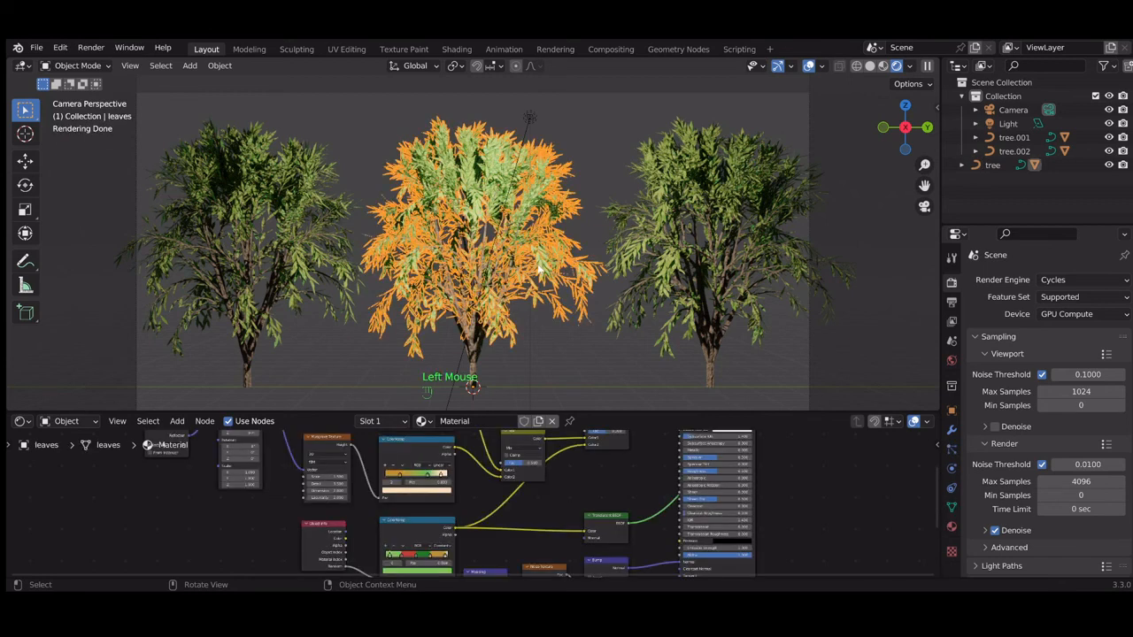
pyautogui.doubleClick(667, 262)
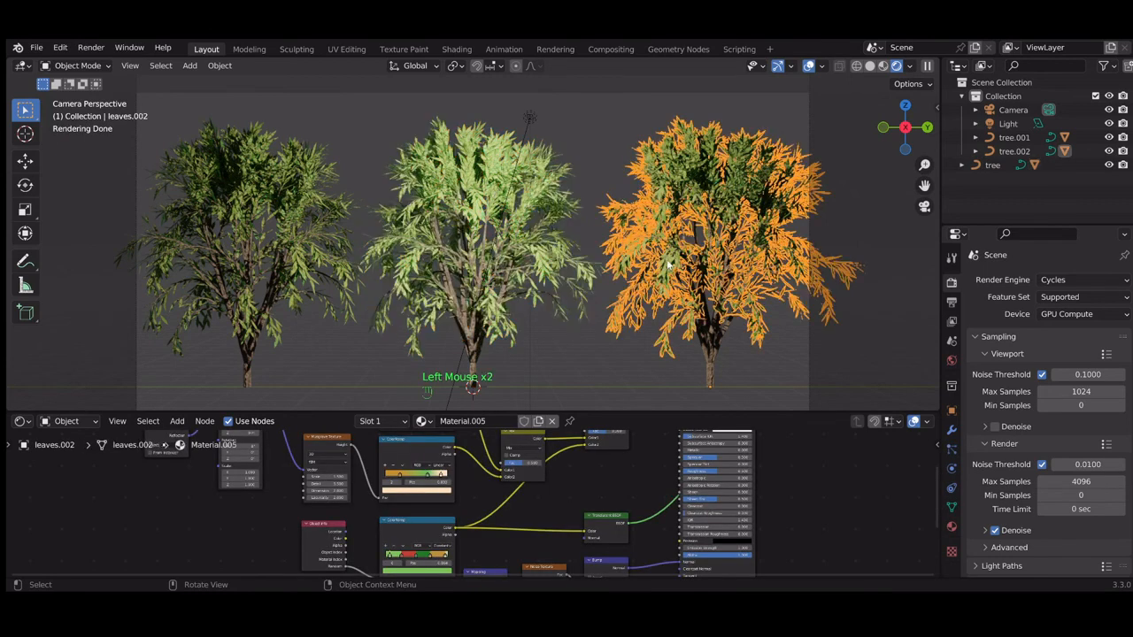
pyautogui.click(320, 257)
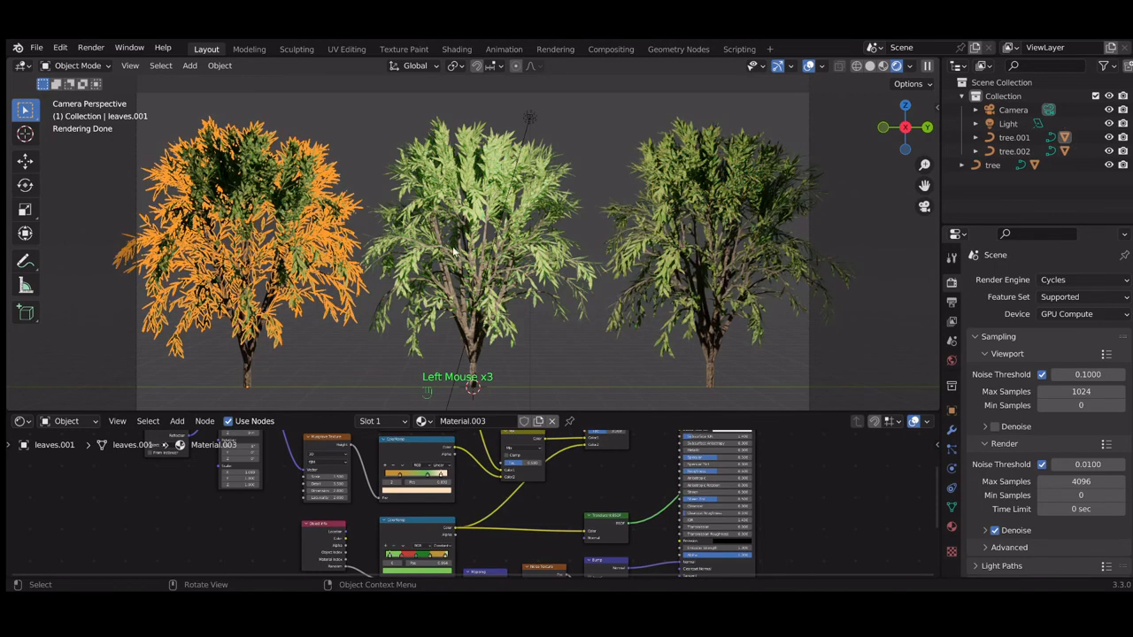
pyautogui.click(474, 332)
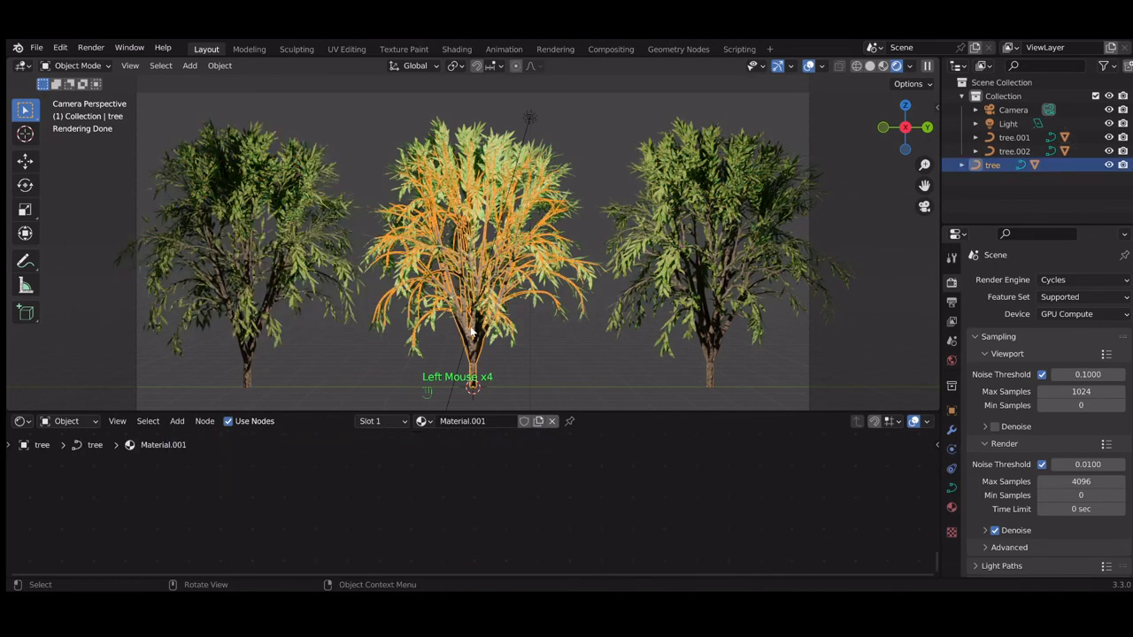
pyautogui.click(566, 340)
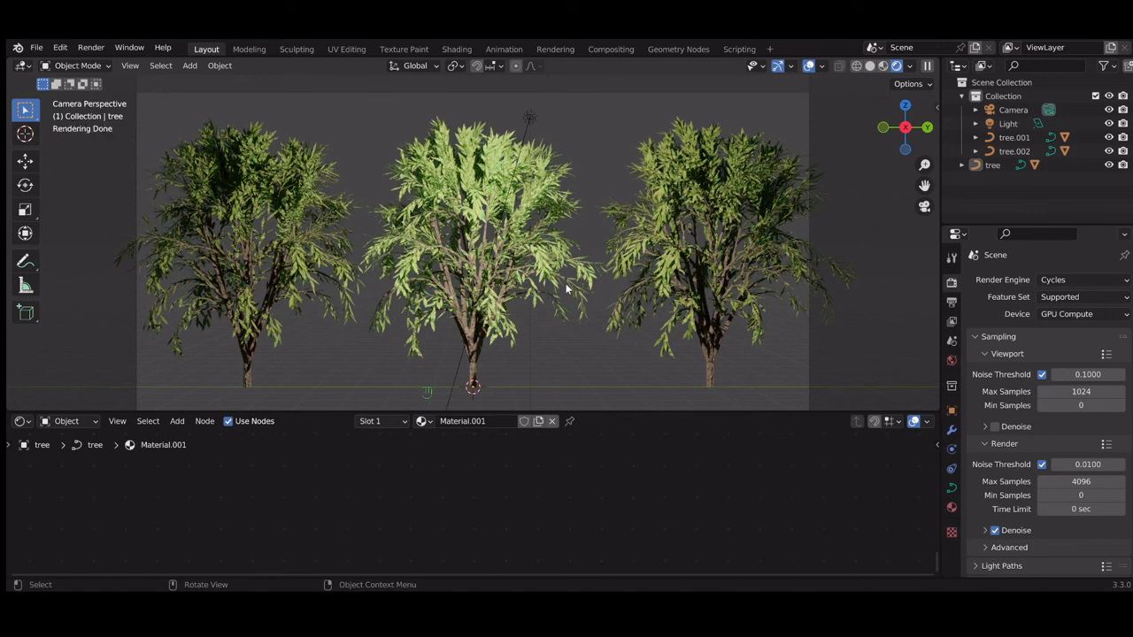
# In the right orthographic view, duplicate the tree at the positive Y end with its leaves and move the duplicate farther along Y
pyautogui.press('KP_0')
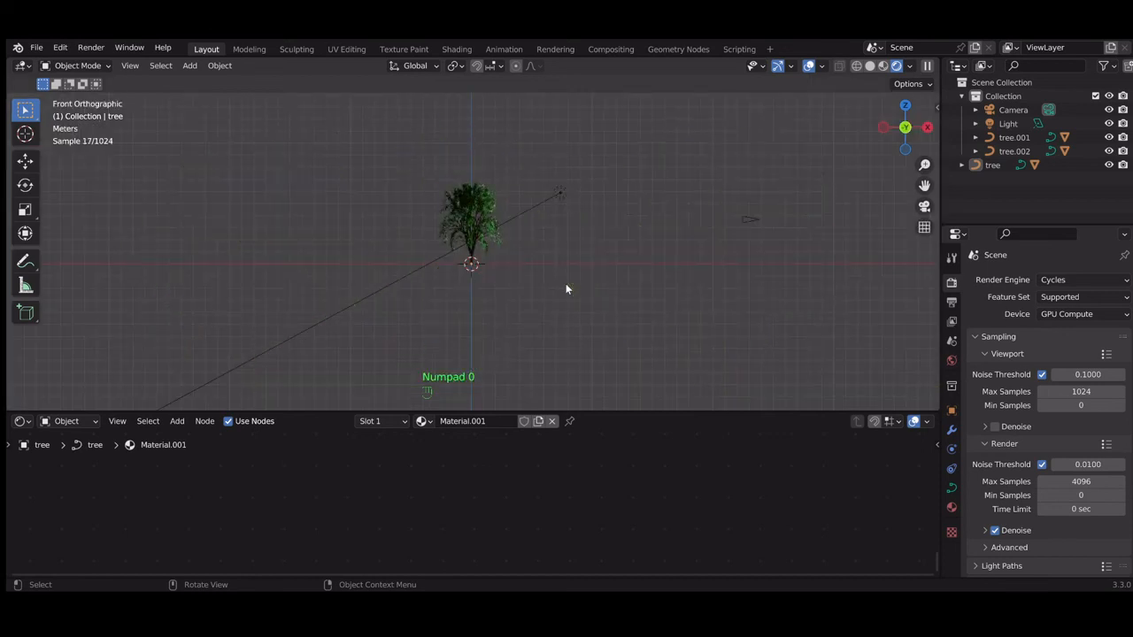
pyautogui.press('KP_3')
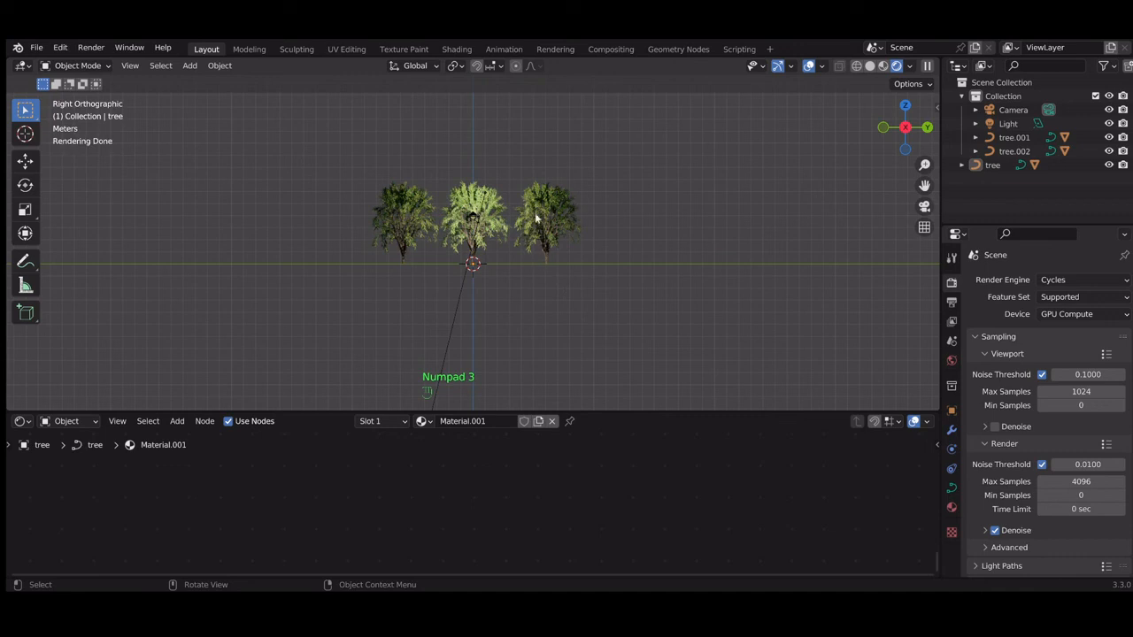
pyautogui.moveTo(507, 177)
pyautogui.mouseDown()
pyautogui.moveTo(595, 289)
pyautogui.moveTo(529, 210)
pyautogui.moveTo(519, 178)
pyautogui.mouseUp()
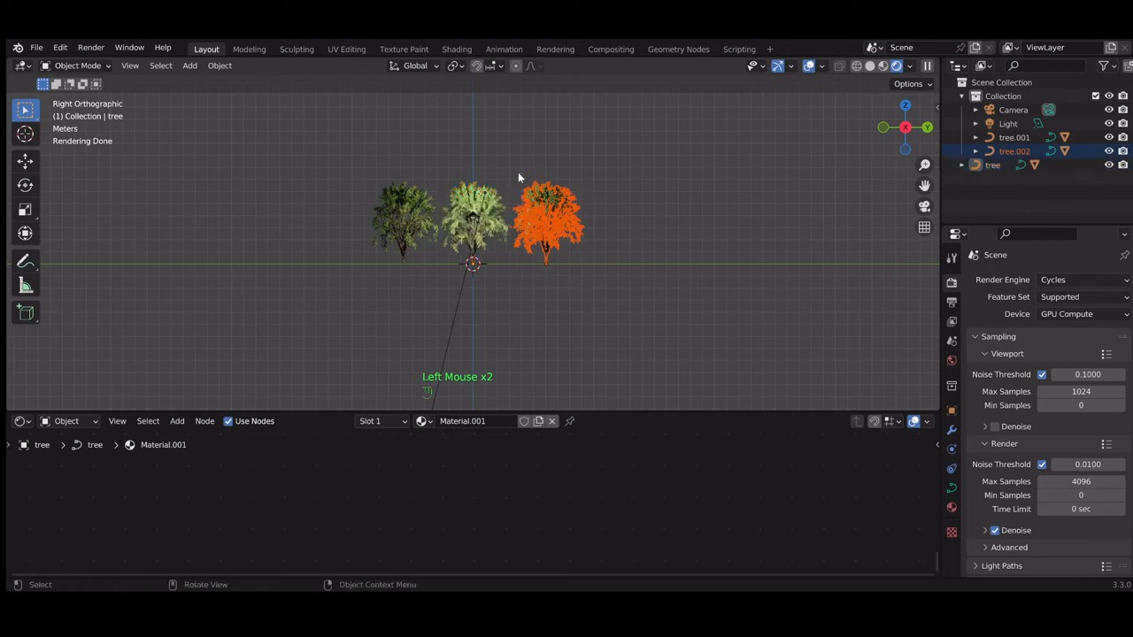
pyautogui.press('shift')
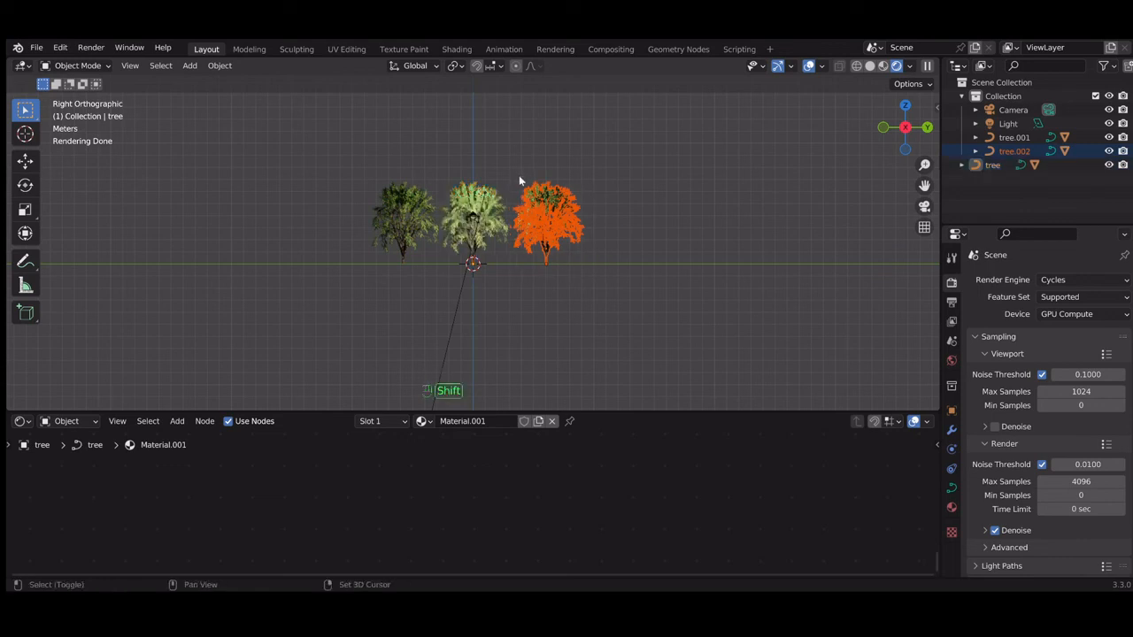
pyautogui.hotkey('shift', 'd')
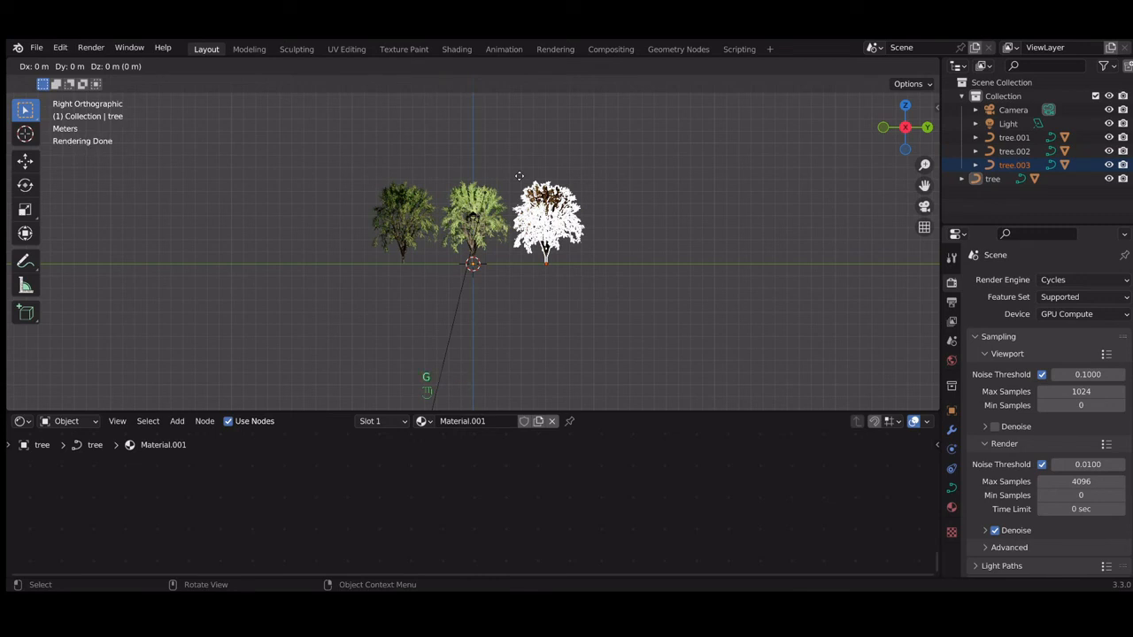
pyautogui.press('y')
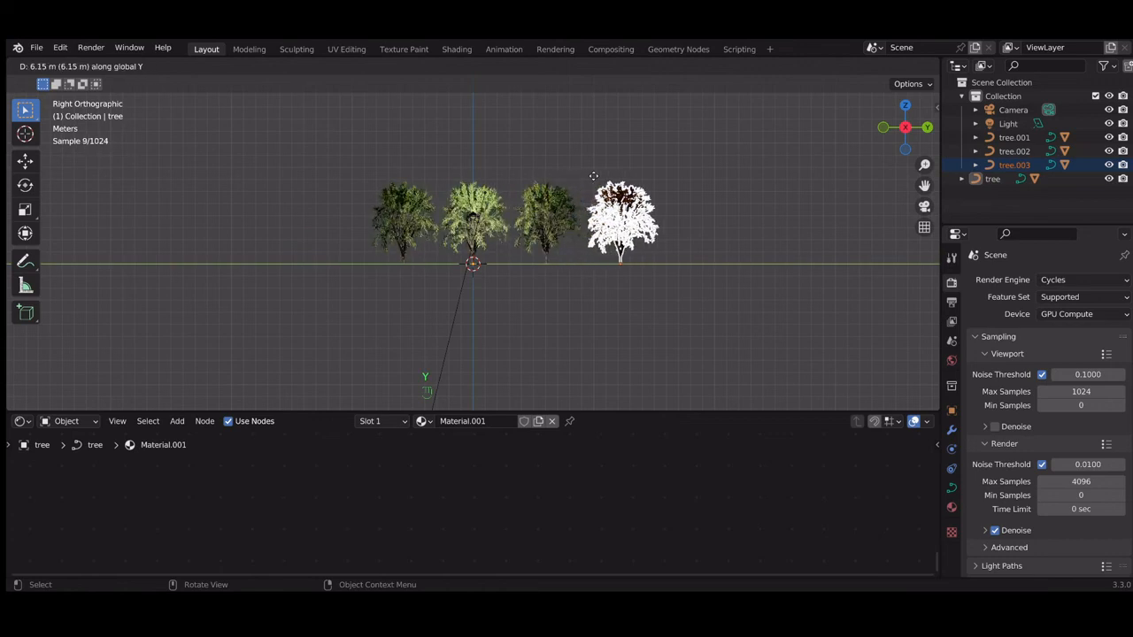
pyautogui.click(600, 176)
pyautogui.click(704, 215)
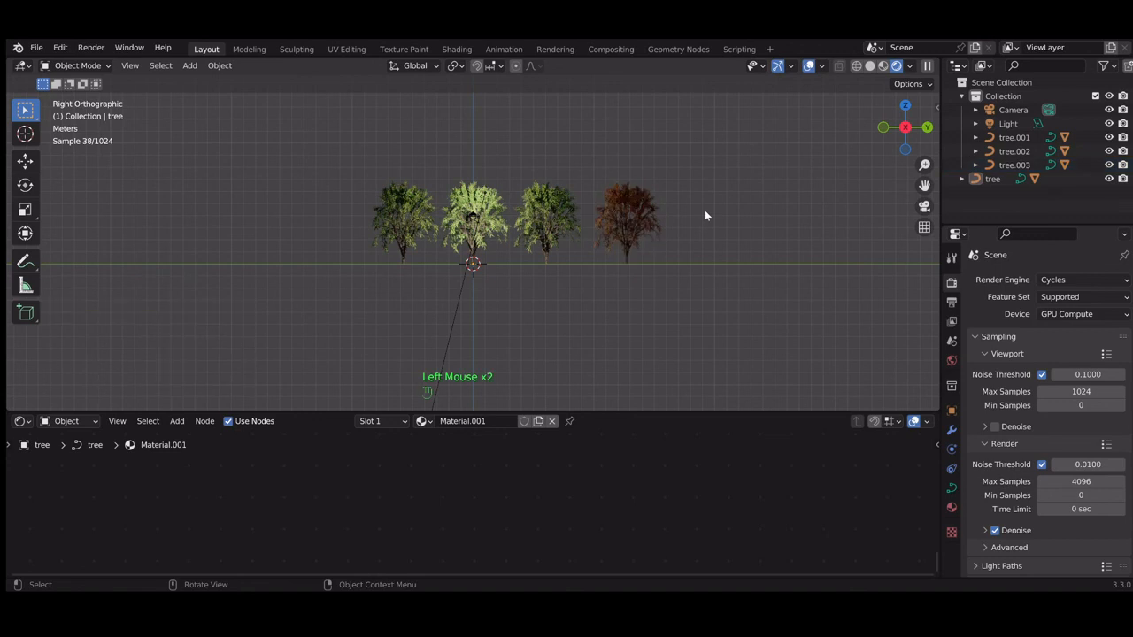
# Move the brown fourth tree with its leaves about -0.71 m along Y to even out the spacing of the row
pyautogui.scroll(4, 704, 215)
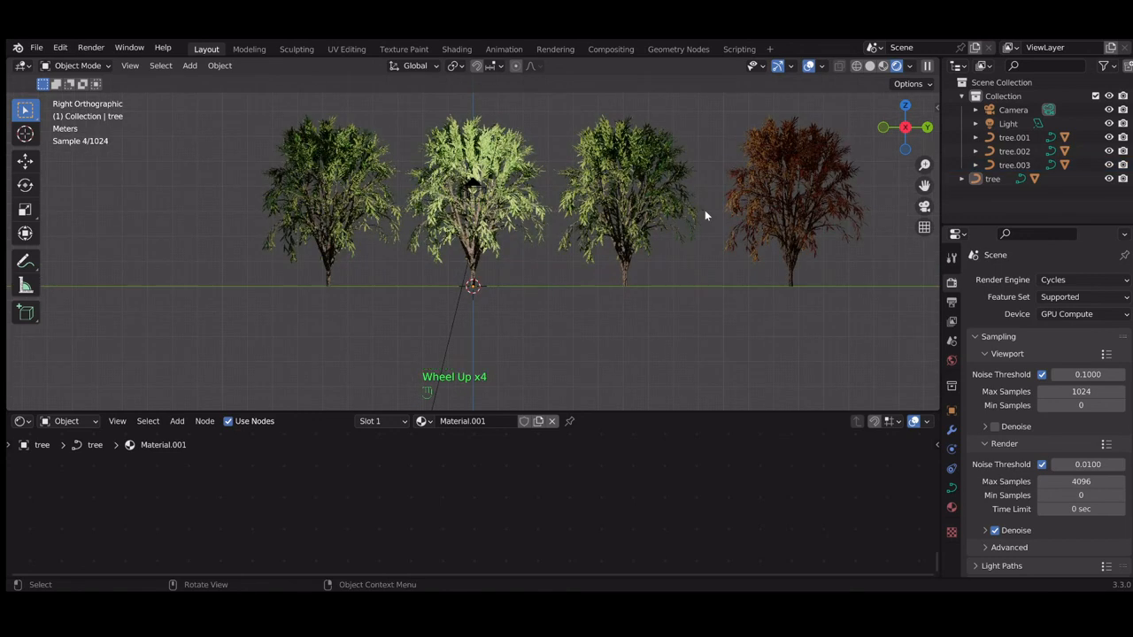
pyautogui.scroll(-3, 706, 215)
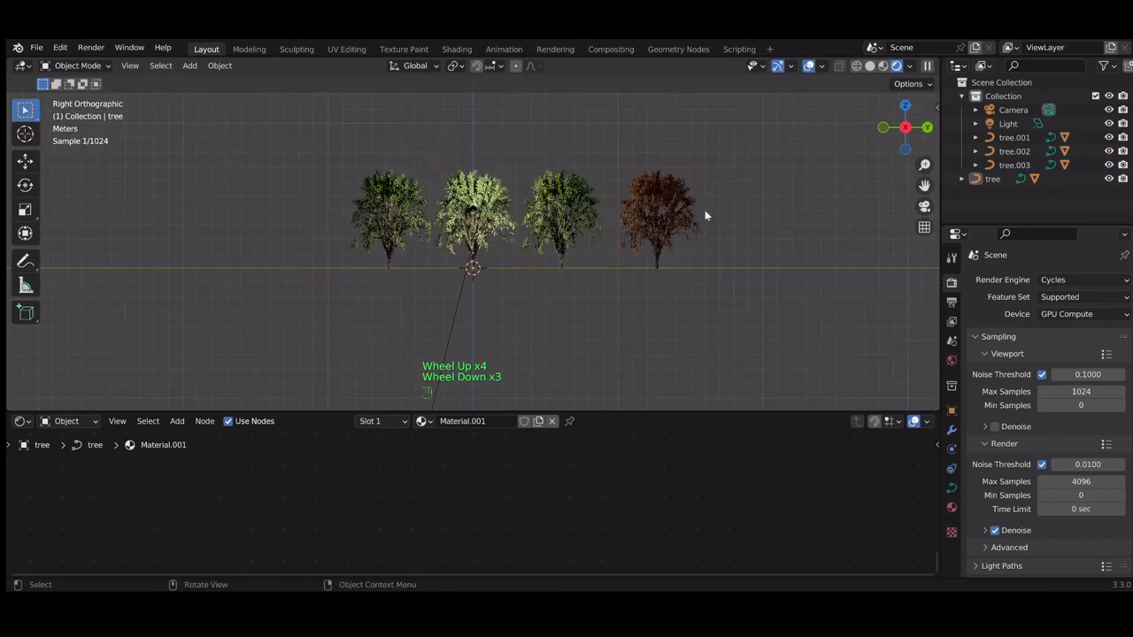
pyautogui.scroll(-1, 706, 215)
pyautogui.moveTo(601, 164); pyautogui.dragTo(676, 275)
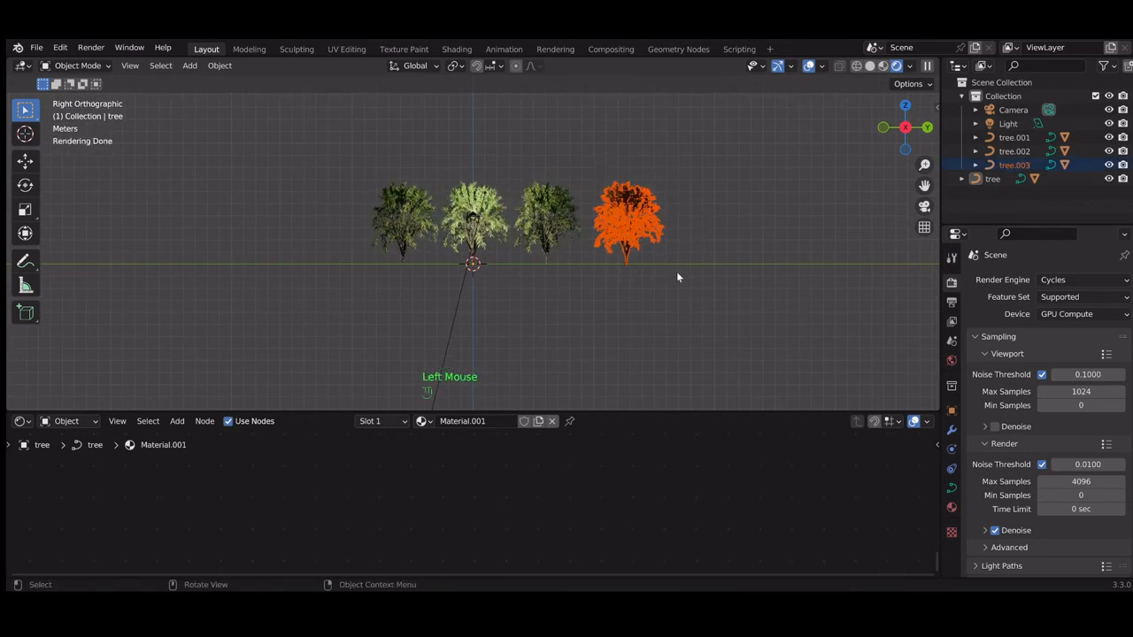
pyautogui.press('g')
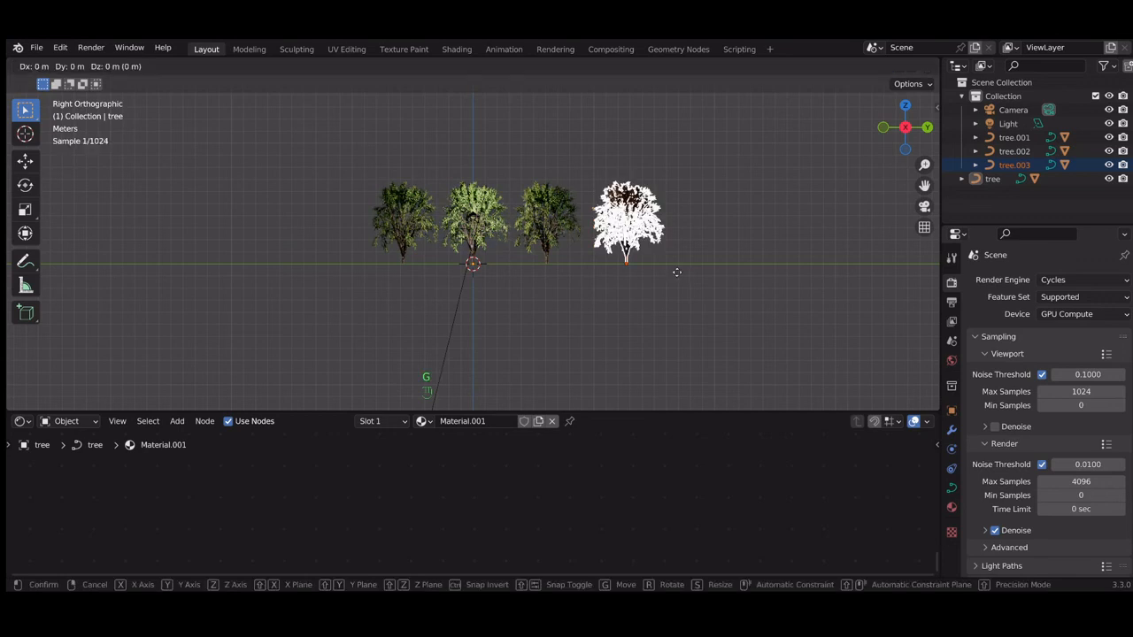
pyautogui.press('y')
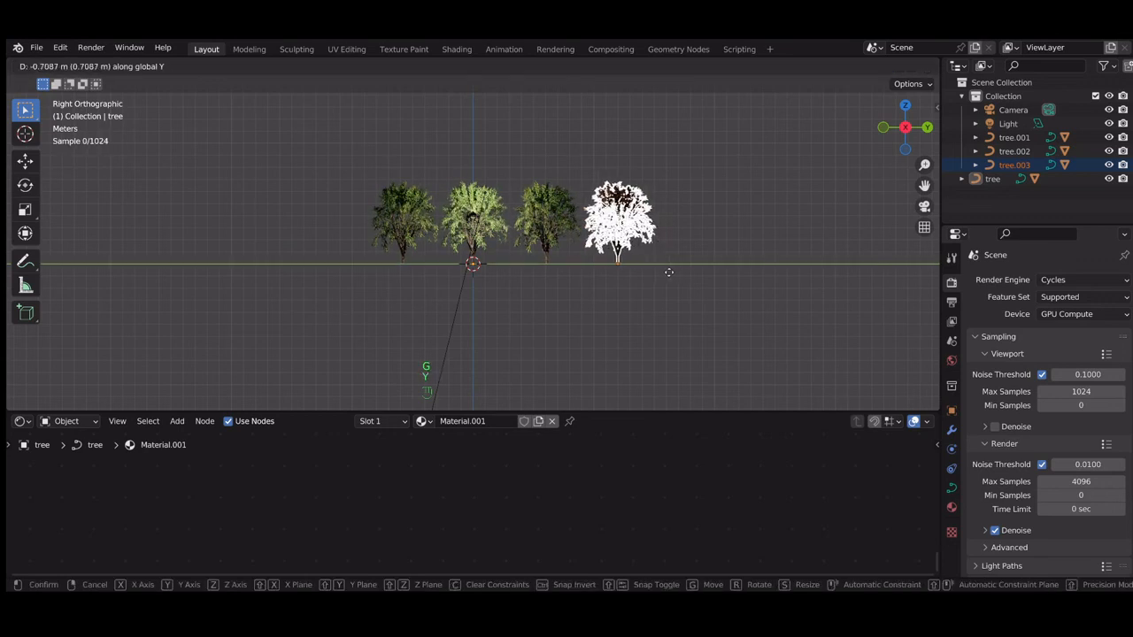
pyautogui.click(668, 272)
pyautogui.click(670, 288)
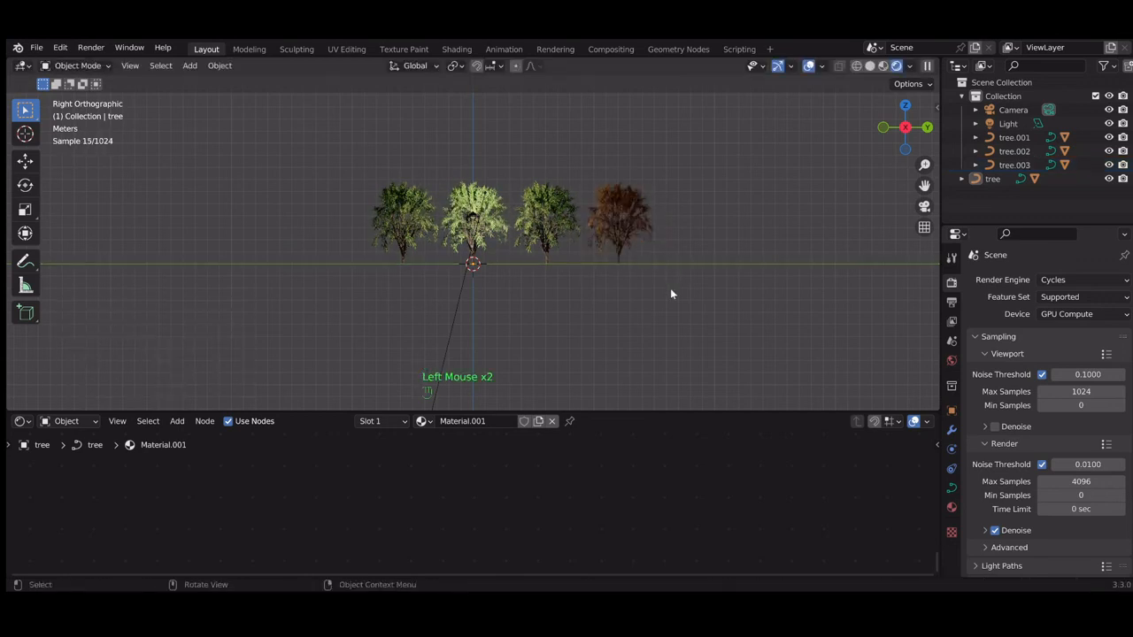
pyautogui.scroll(2, 687, 262)
pyautogui.scroll(2, 687, 262)
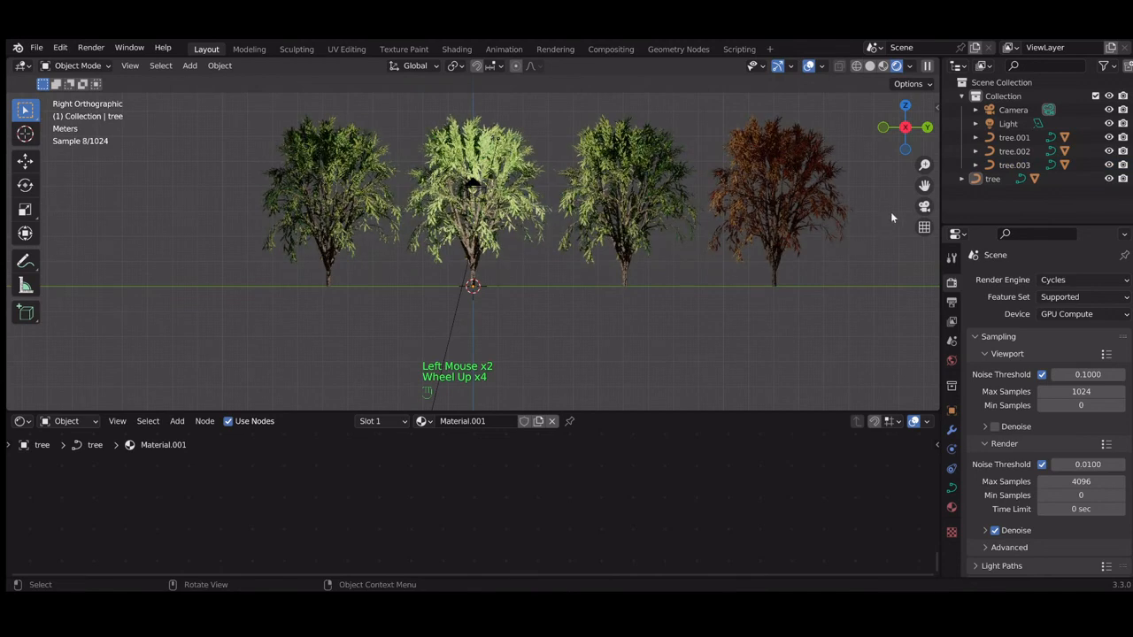
pyautogui.moveTo(920, 185); pyautogui.dragTo(856, 273)
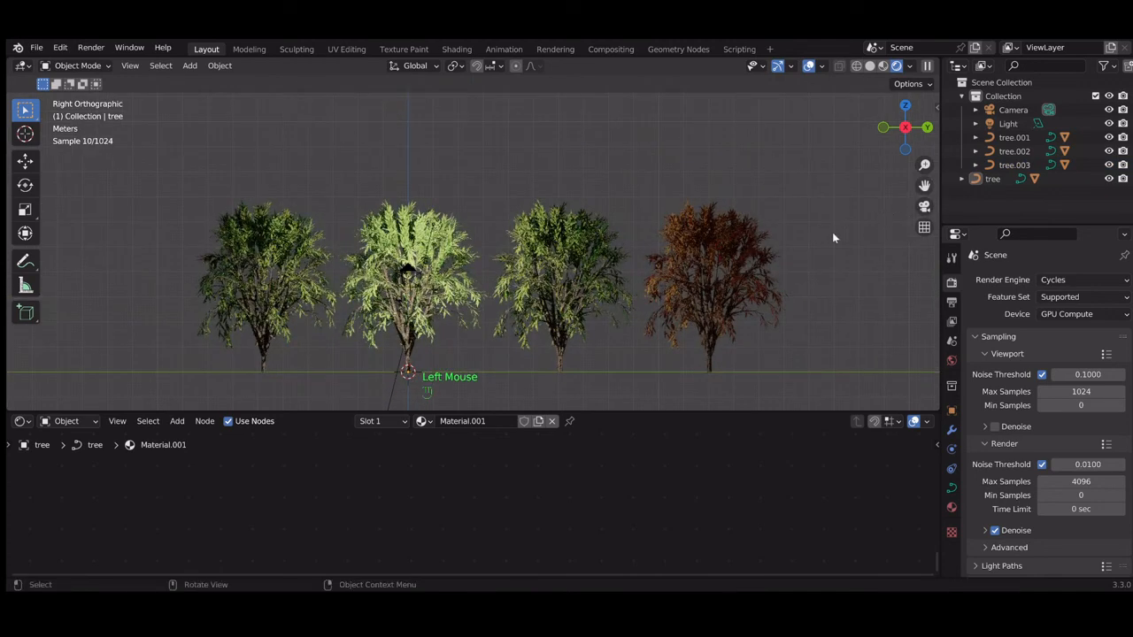